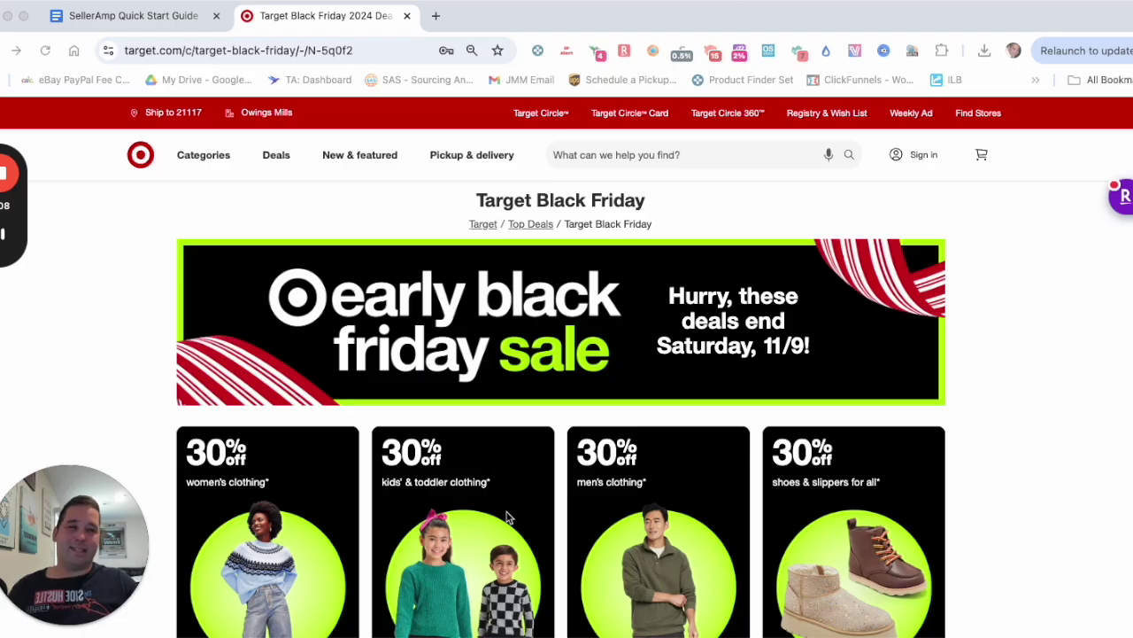
scroll(457, 450, "down", 2)
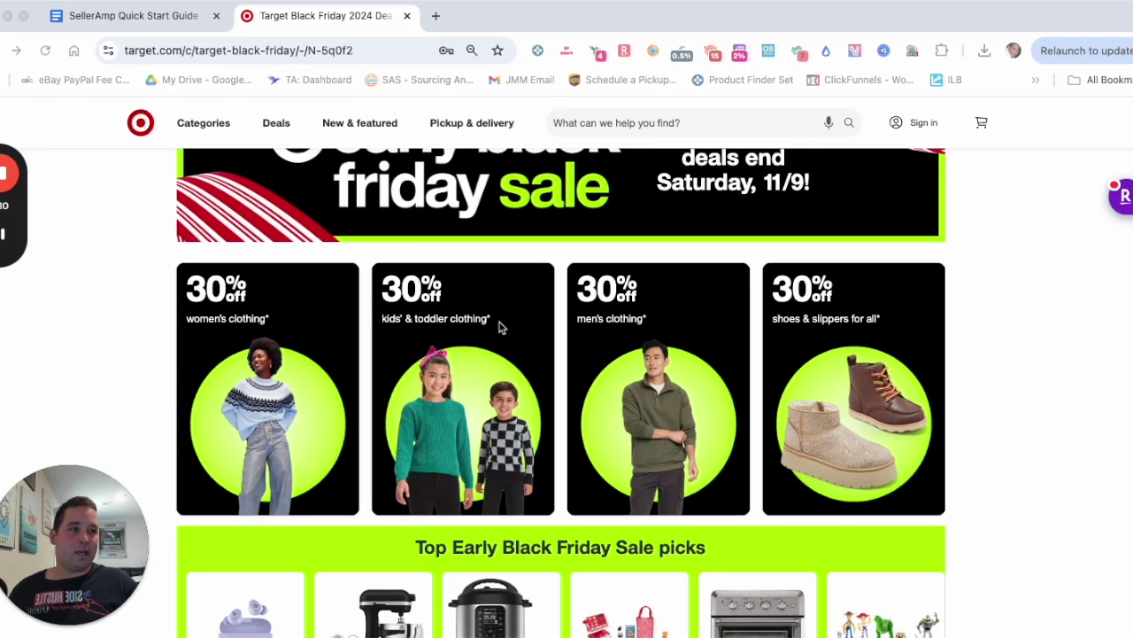
scroll(655, 461, "down", 1)
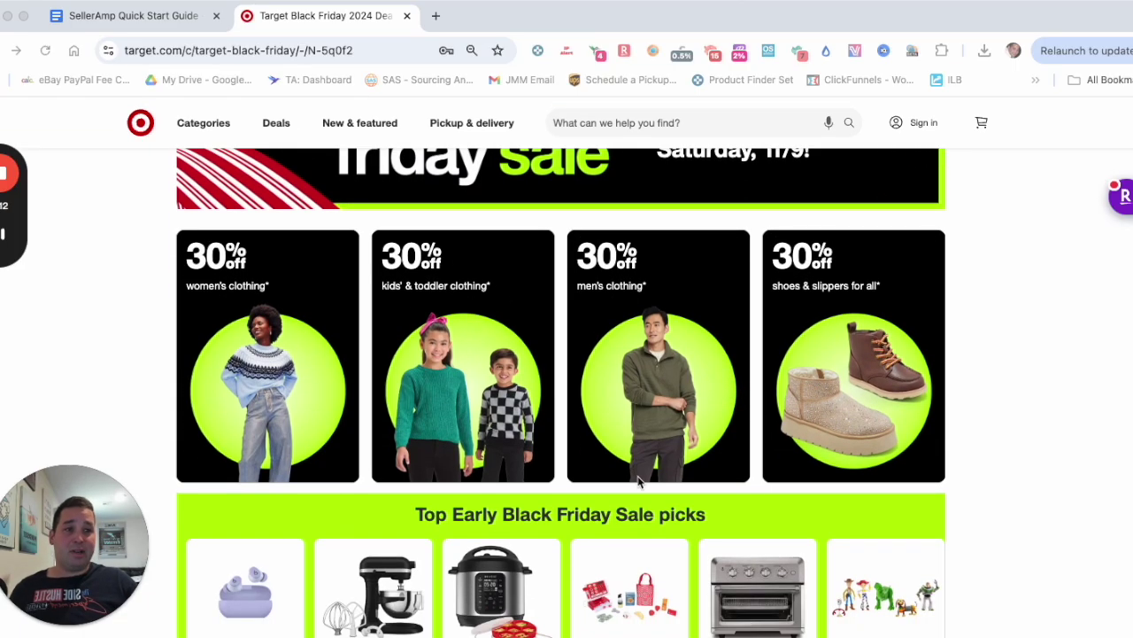
scroll(620, 478, "up", 4)
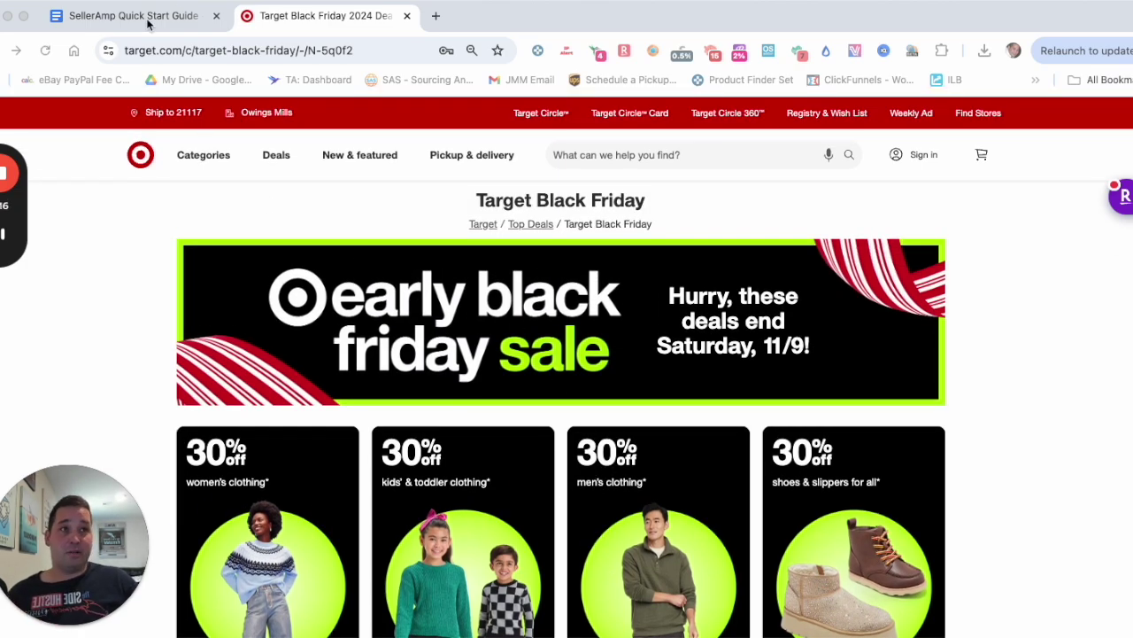
Switch to the SellerAmp Quick Start Guide document and review its introduction, trial offer and linked tutorials
left_click(132, 16)
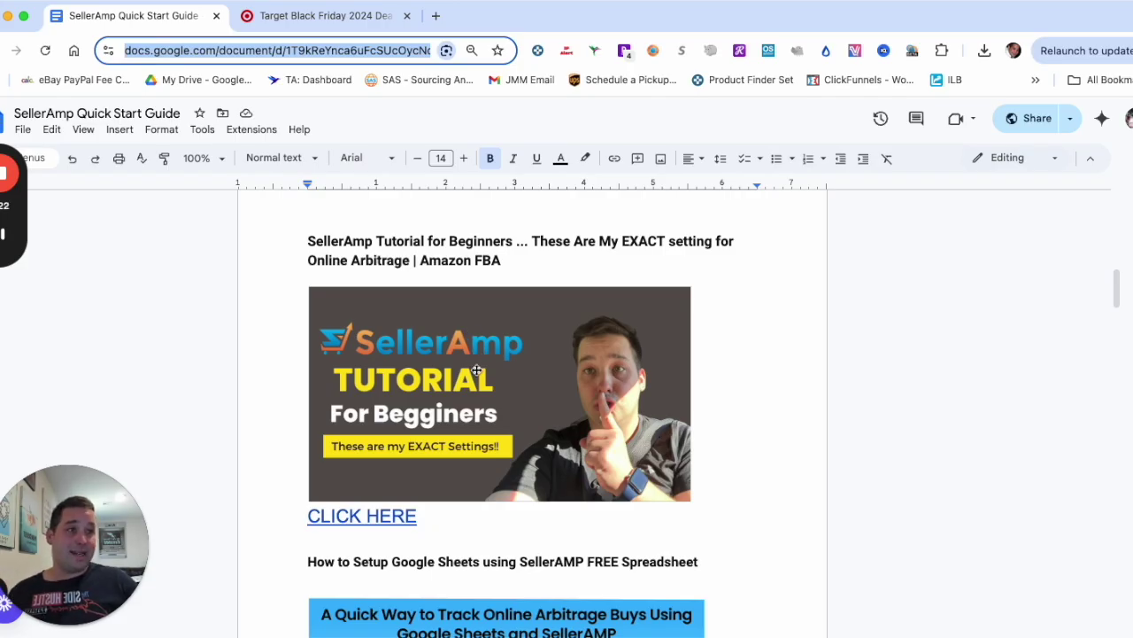
scroll(526, 326, "down", 5)
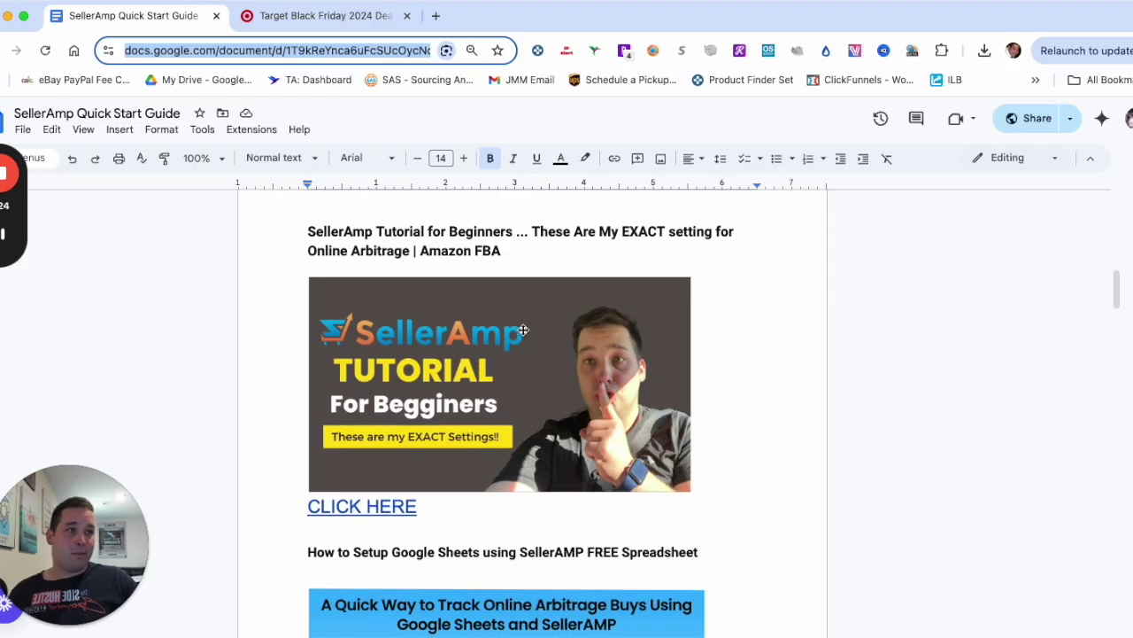
scroll(475, 478, "down", 5)
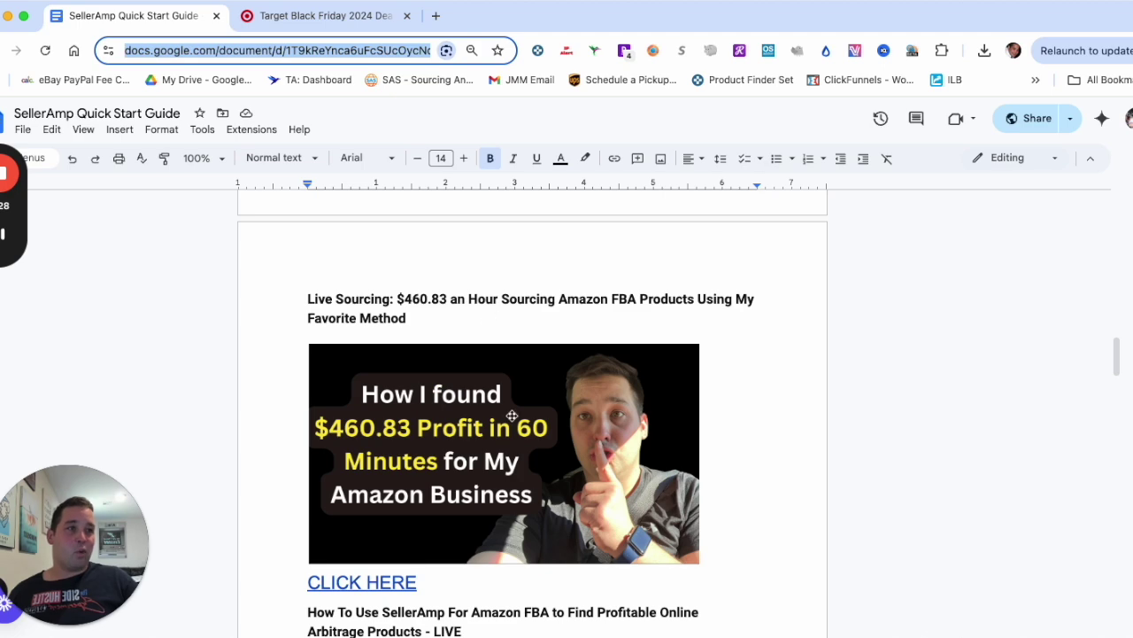
scroll(506, 401, "down", 5)
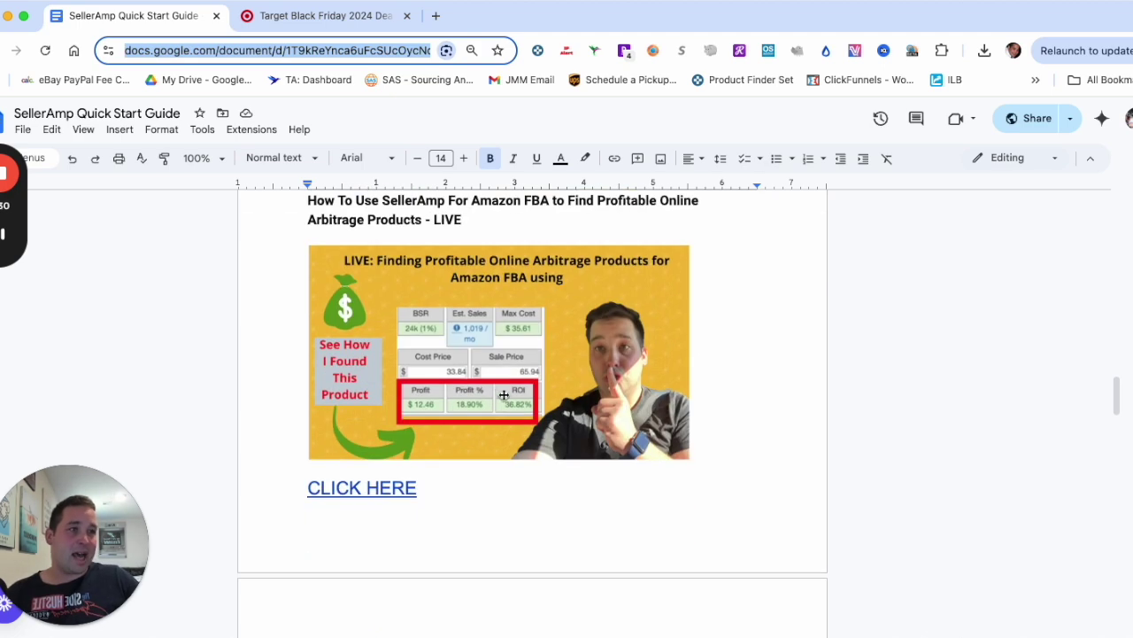
scroll(544, 417, "down", 7)
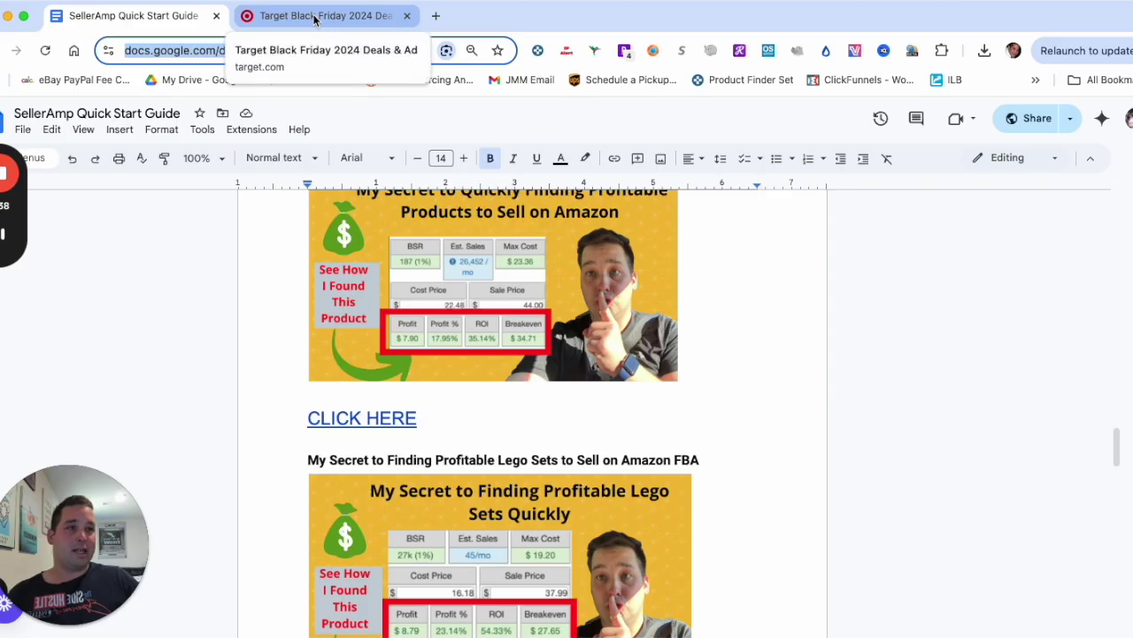
scroll(594, 394, "up", 20)
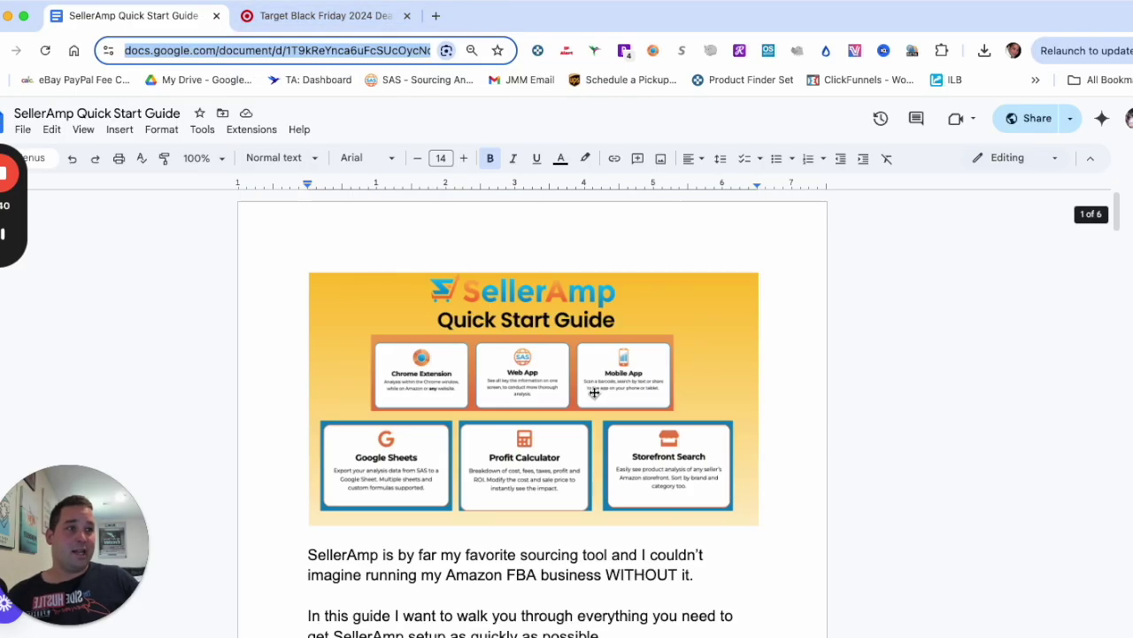
scroll(562, 388, "down", 5)
scroll(611, 541, "up", 3)
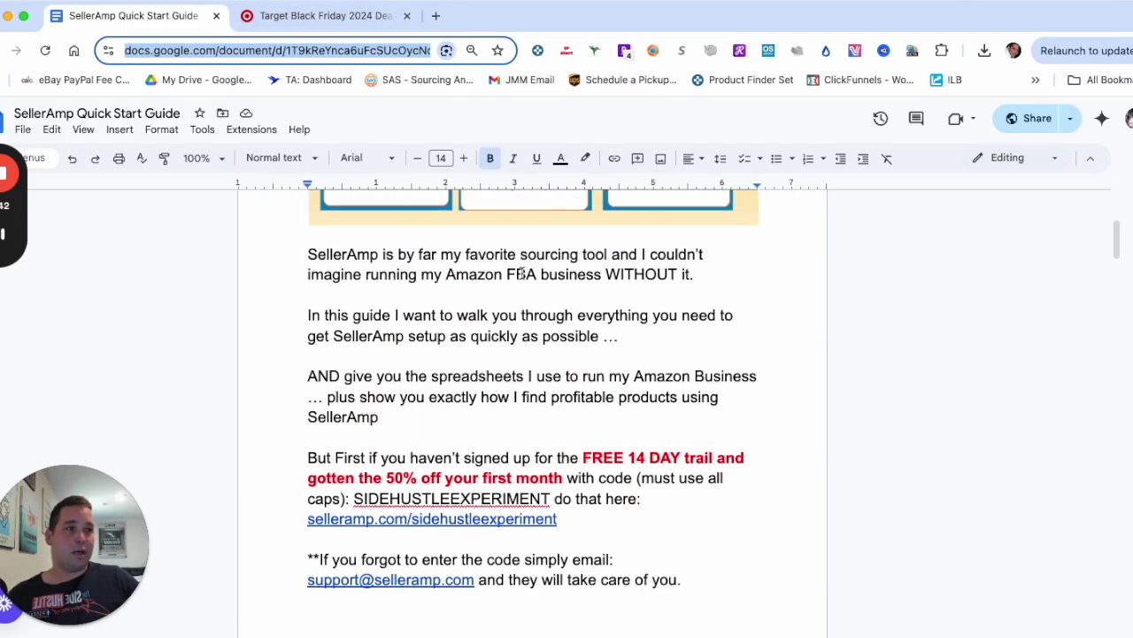
scroll(529, 260, "up", 5)
Return to the Target Black Friday page and survey the deal categories in its early sale, from clothing to toys and tech
left_click(278, 15)
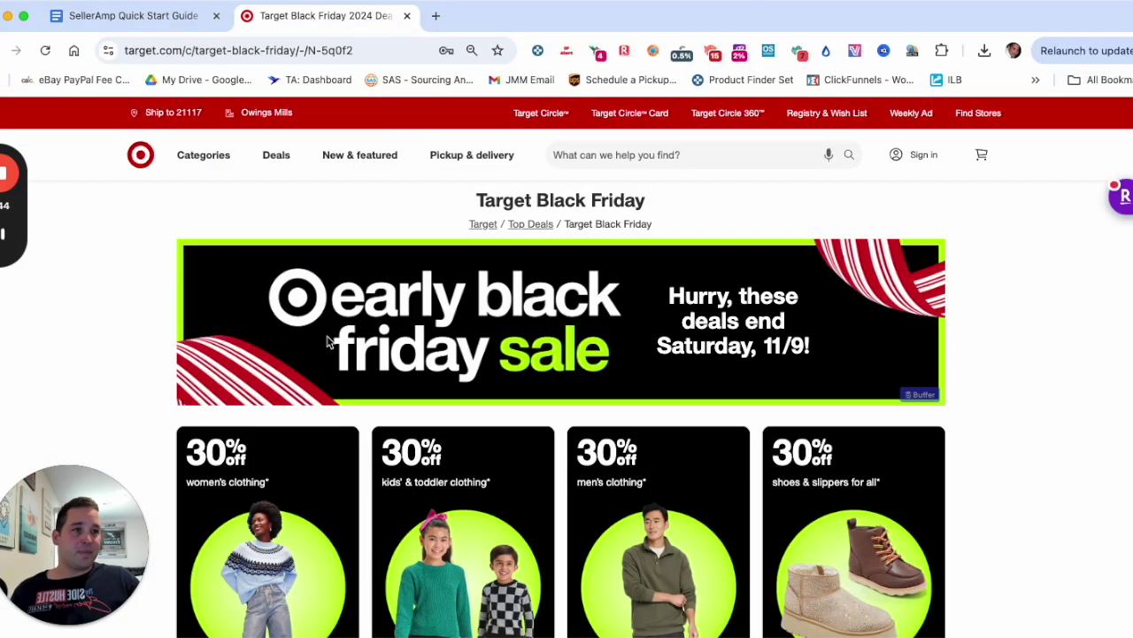
scroll(325, 339, "down", 2)
scroll(326, 340, "up", 2)
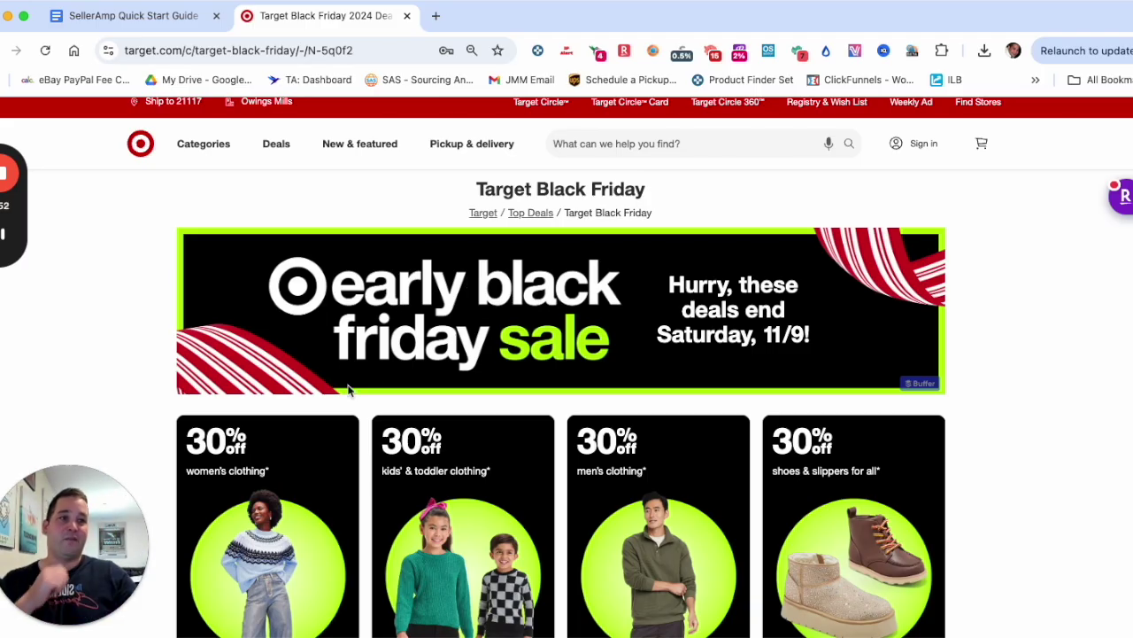
scroll(420, 337, "down", 2)
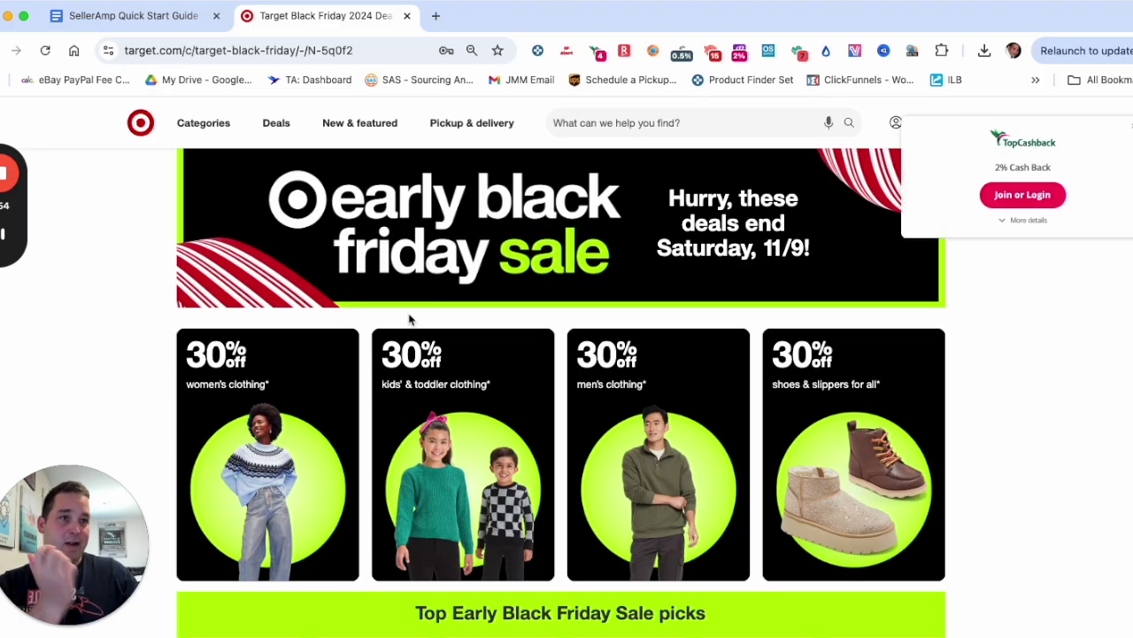
scroll(412, 339, "down", 3)
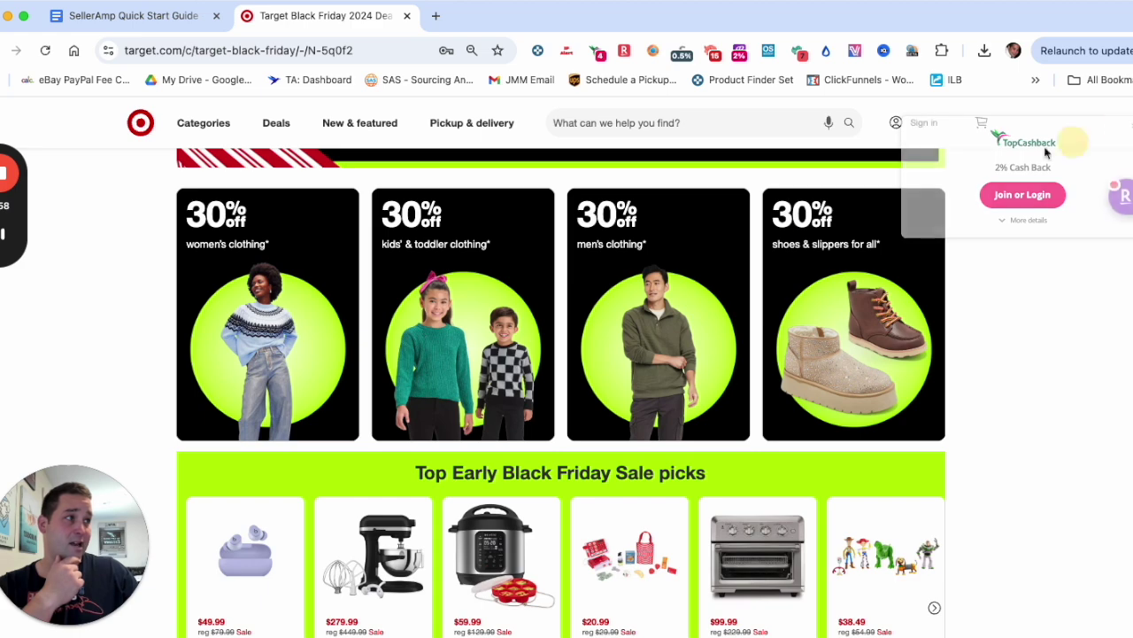
scroll(648, 375, "down", 6)
scroll(648, 374, "down", 10)
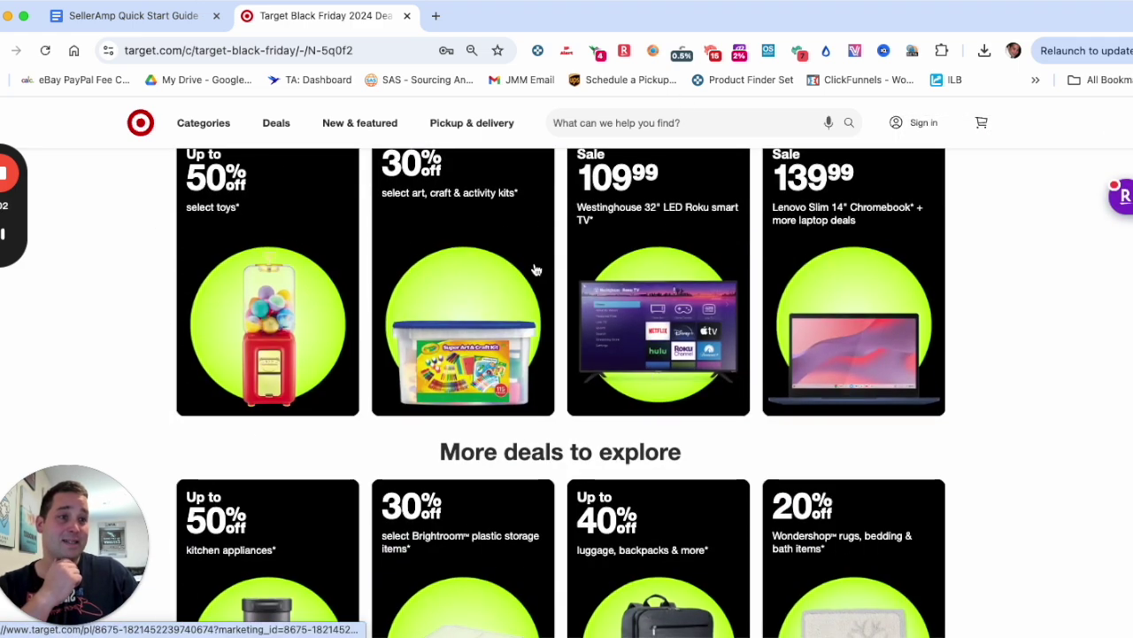
scroll(534, 266, "up", 3)
scroll(620, 265, "down", 1)
scroll(574, 328, "down", 4)
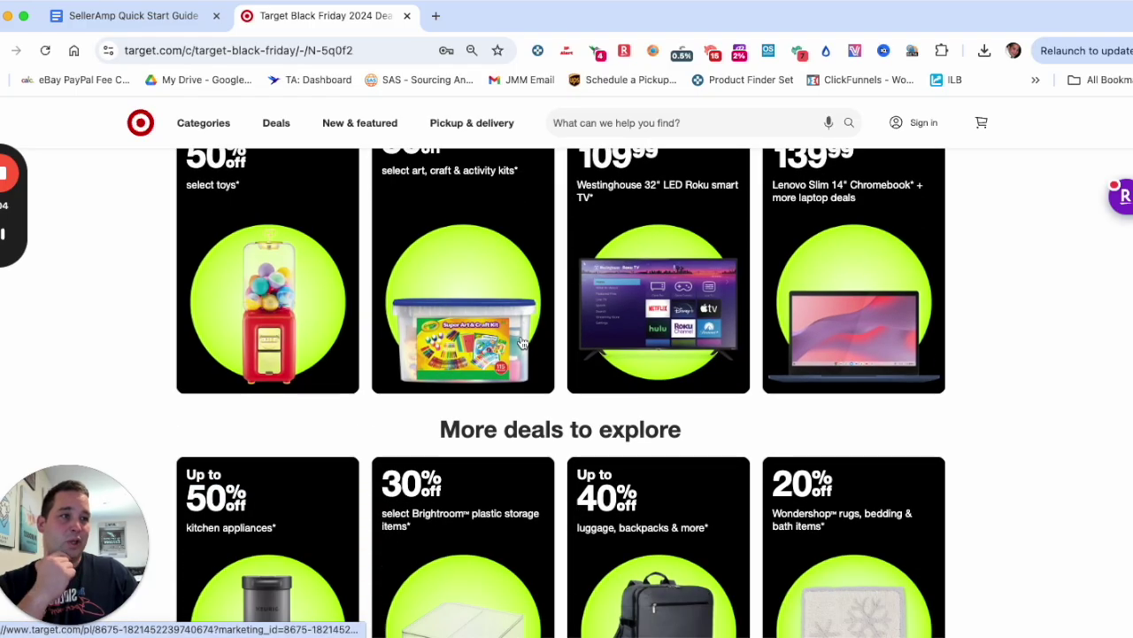
scroll(518, 329, "up", 9)
scroll(518, 329, "up", 10)
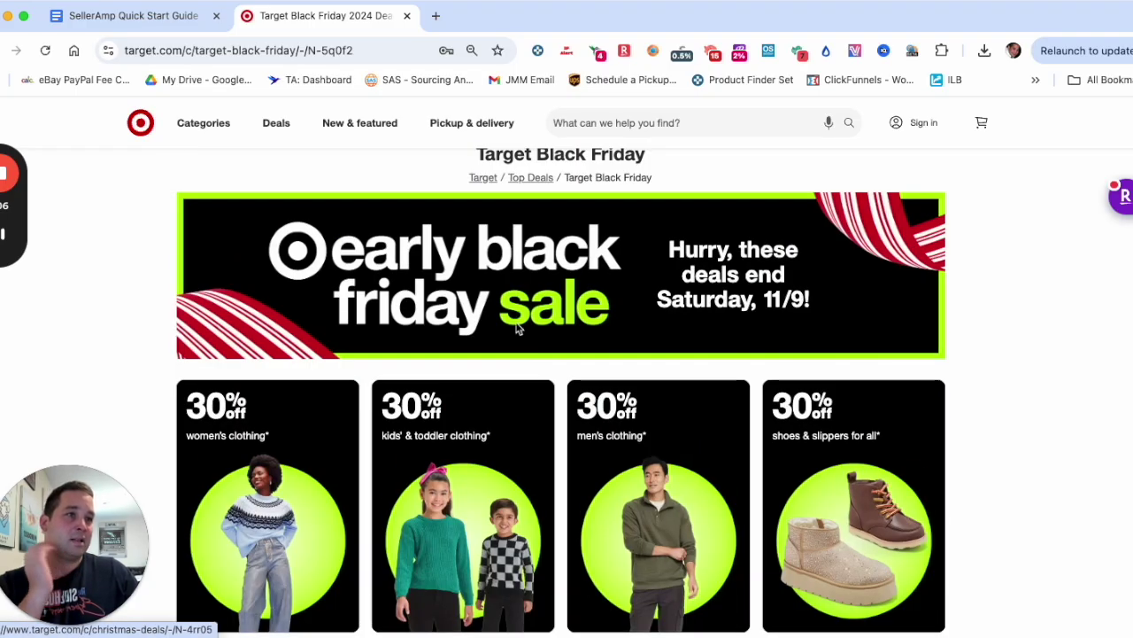
scroll(522, 243, "down", 1)
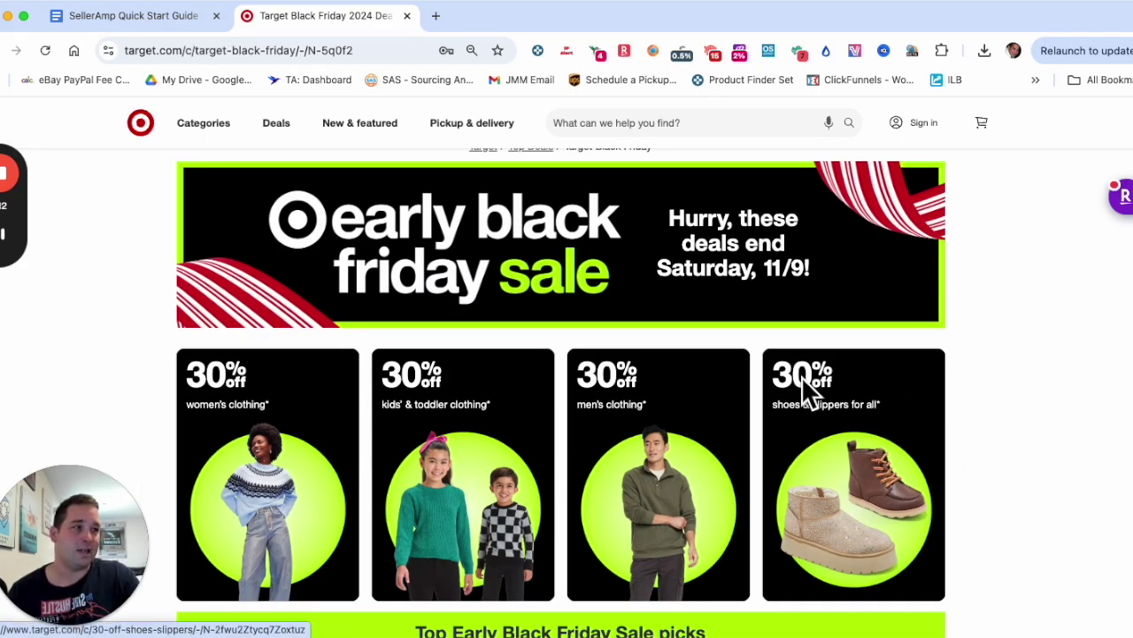
Open the "Up to 50% off select toys" deal from the toys and tech section in a new browser tab
scroll(790, 389, "down", 4)
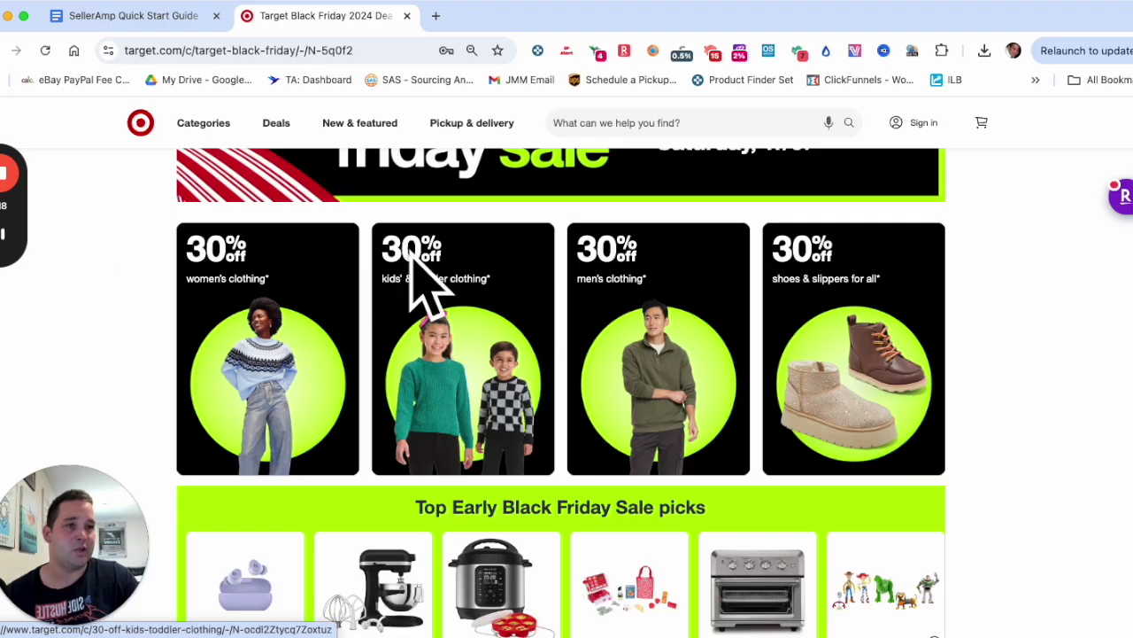
scroll(390, 298, "down", 3)
scroll(390, 298, "down", 10)
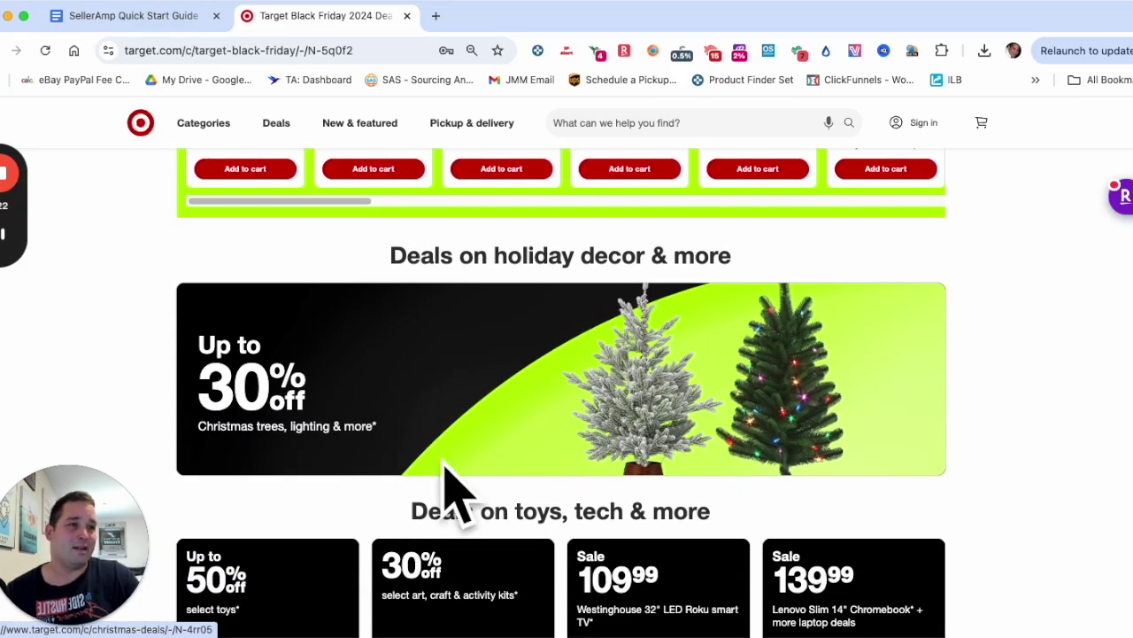
scroll(588, 365, "down", 7)
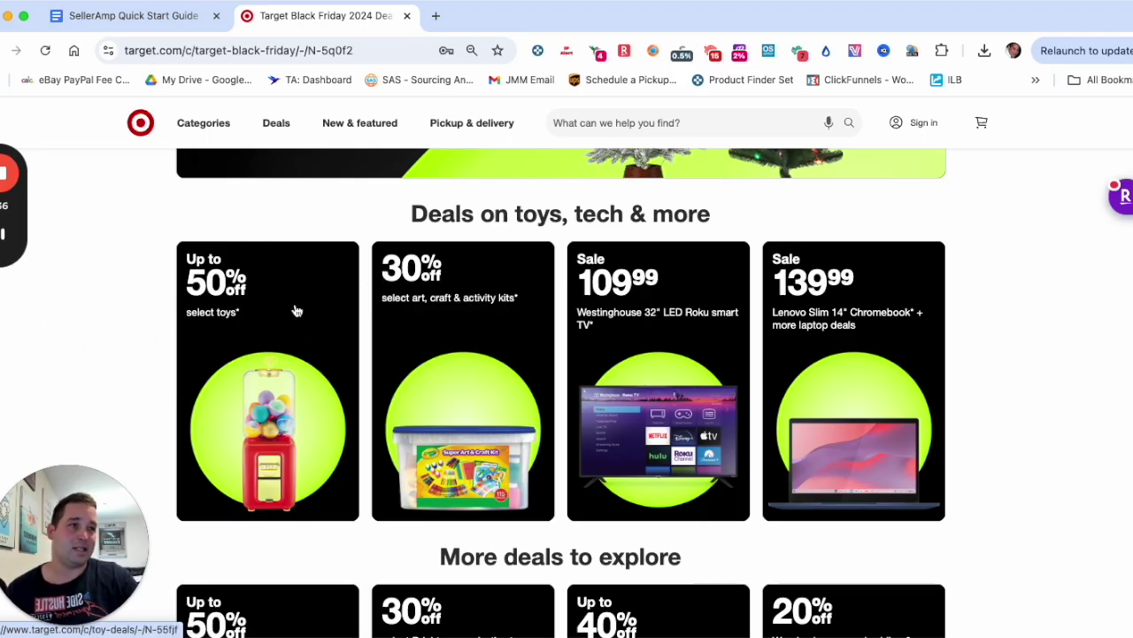
left_click(240, 408, "super")
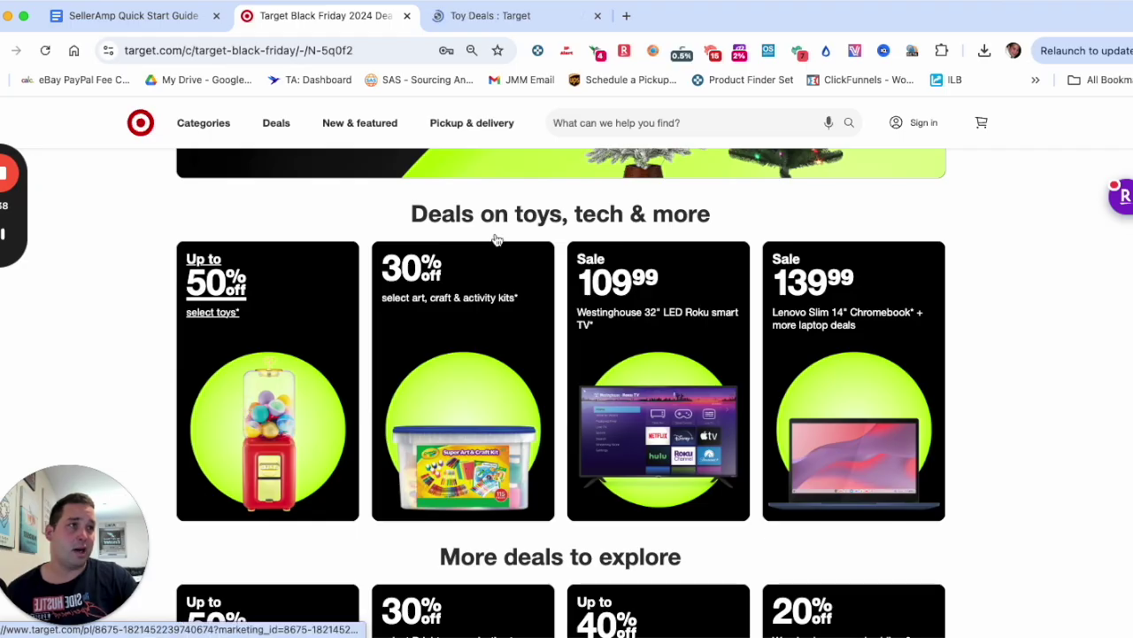
Open the "Up to 50% off kitchen appliances" deal under More deals to explore in a new browser tab
scroll(488, 428, "down", 1)
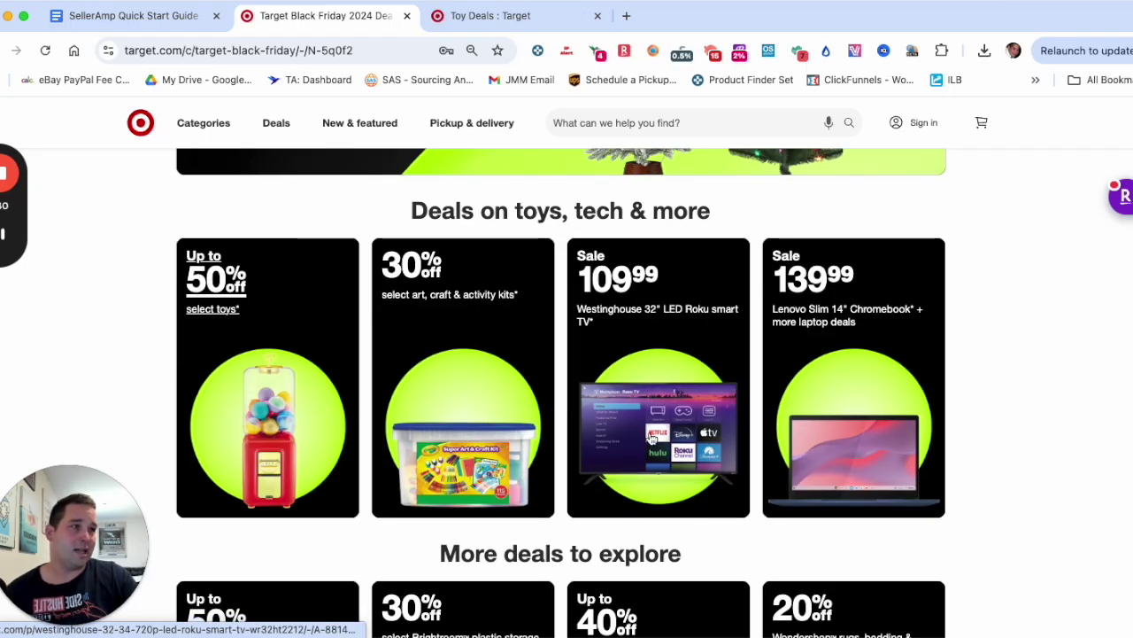
scroll(806, 354, "down", 1)
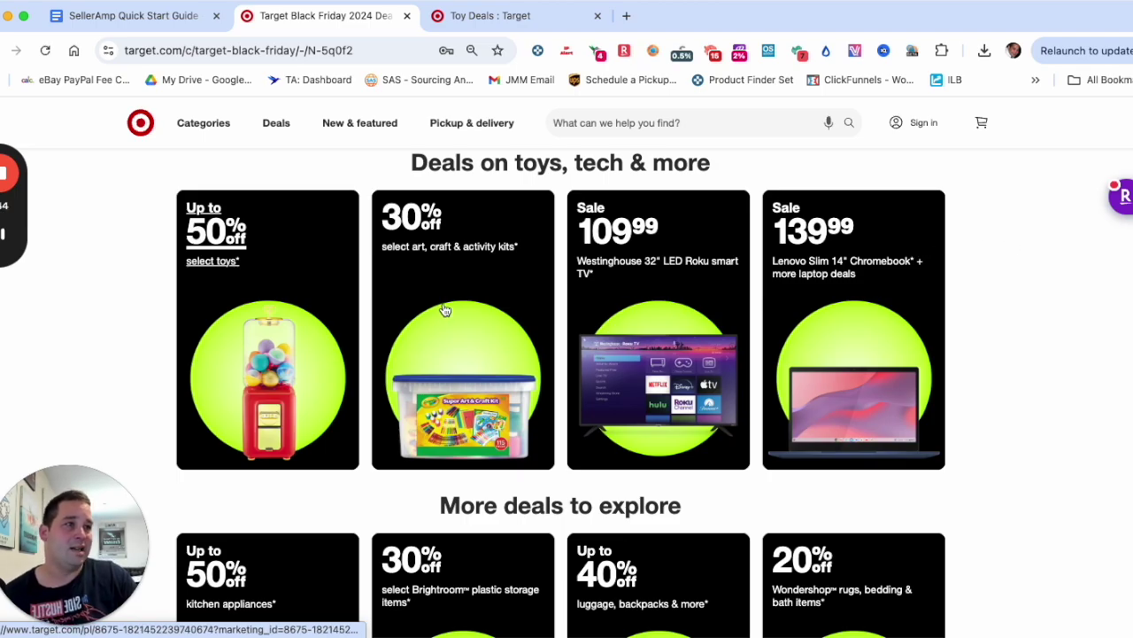
scroll(443, 324, "down", 5)
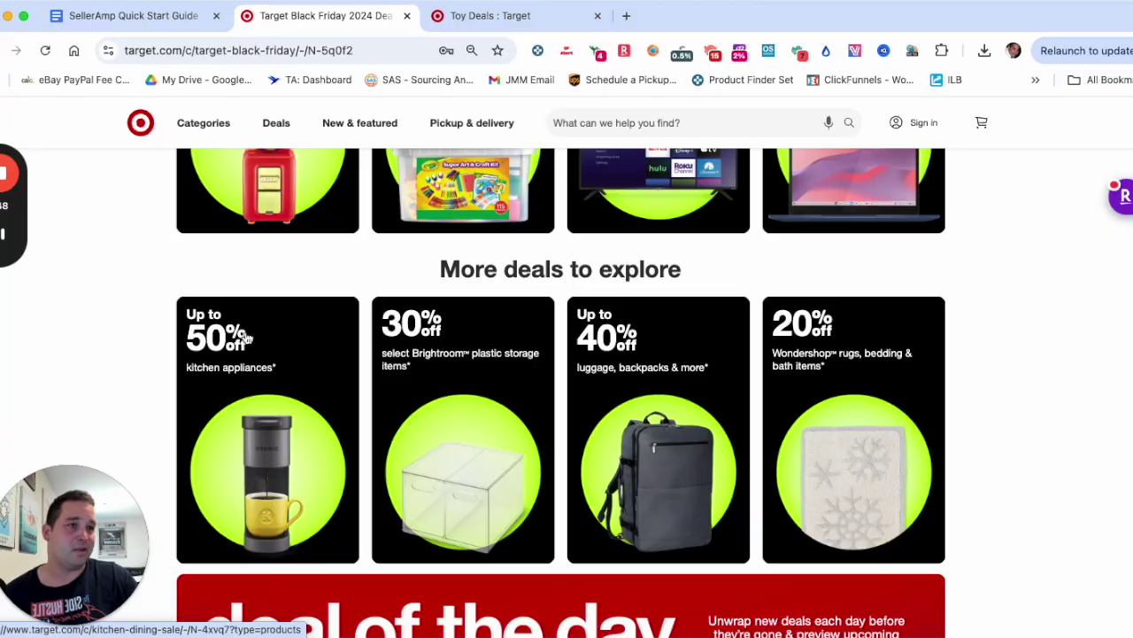
scroll(245, 345, "up", 5)
scroll(253, 413, "down", 4)
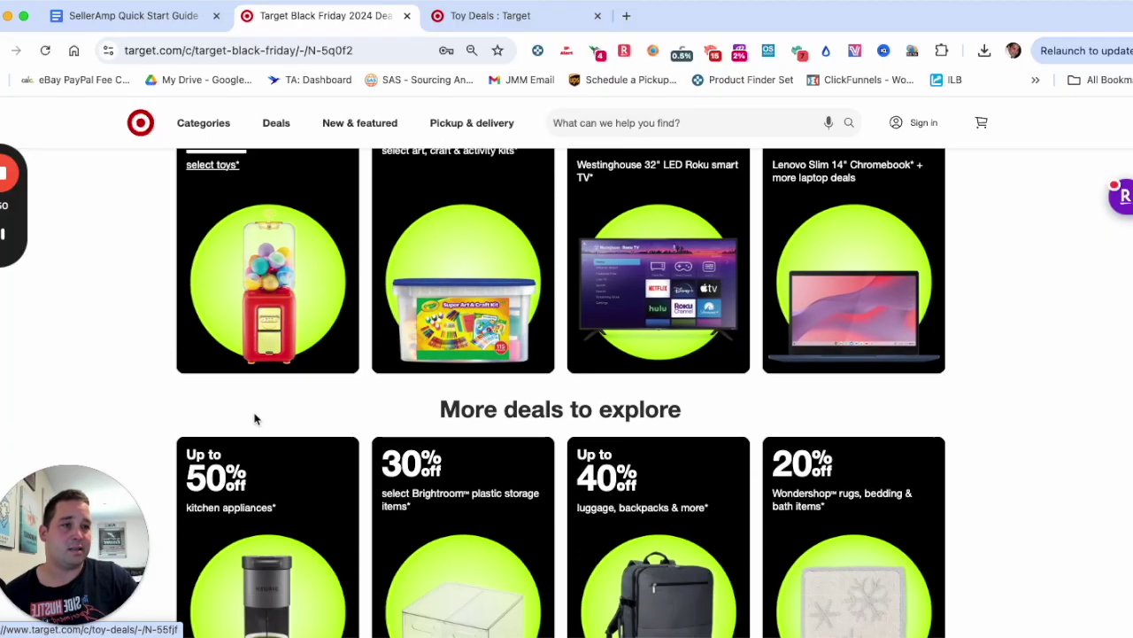
left_click(226, 403, "super")
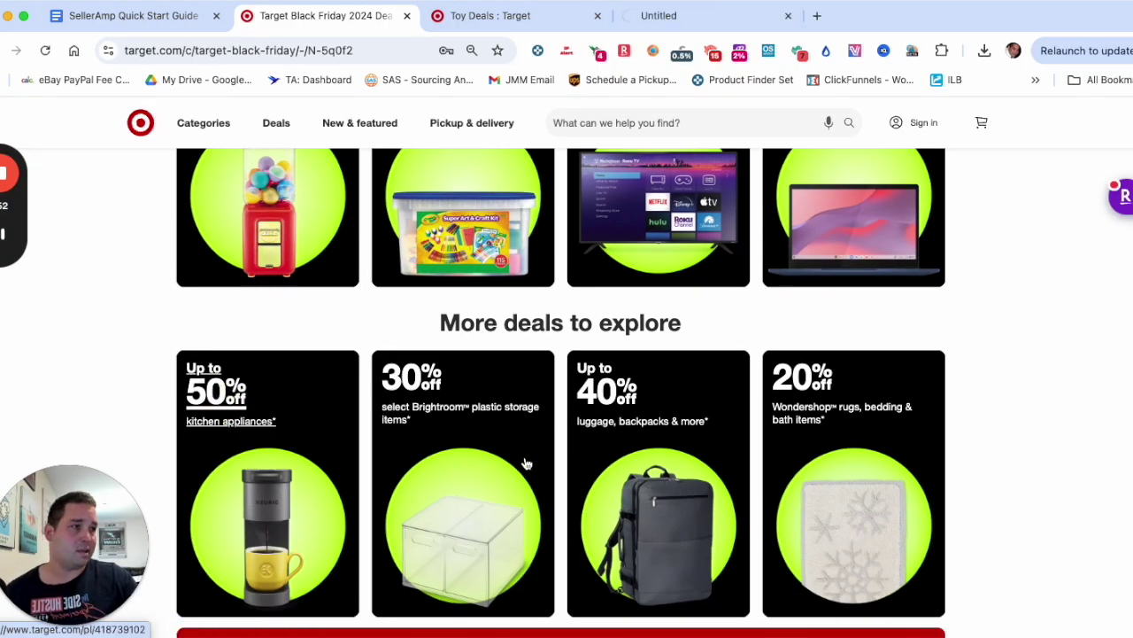
Look up the Ninja Blast 18oz Portable Blender from the sale's product results in SellerAmp SAS, and close the lookup
scroll(524, 463, "down", 1)
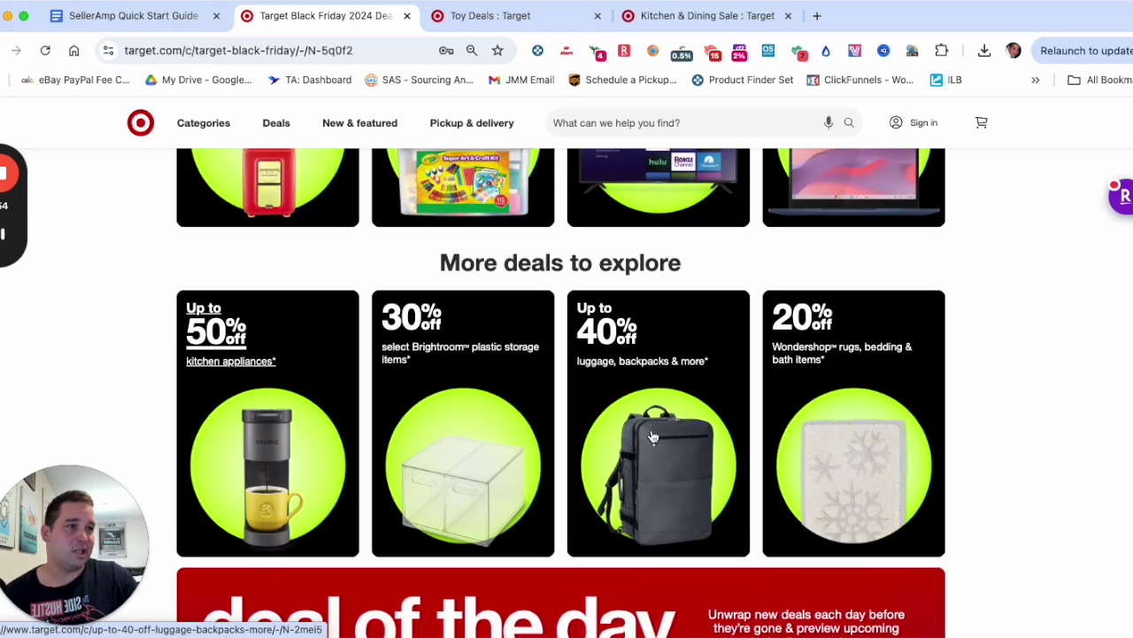
scroll(652, 436, "down", 9)
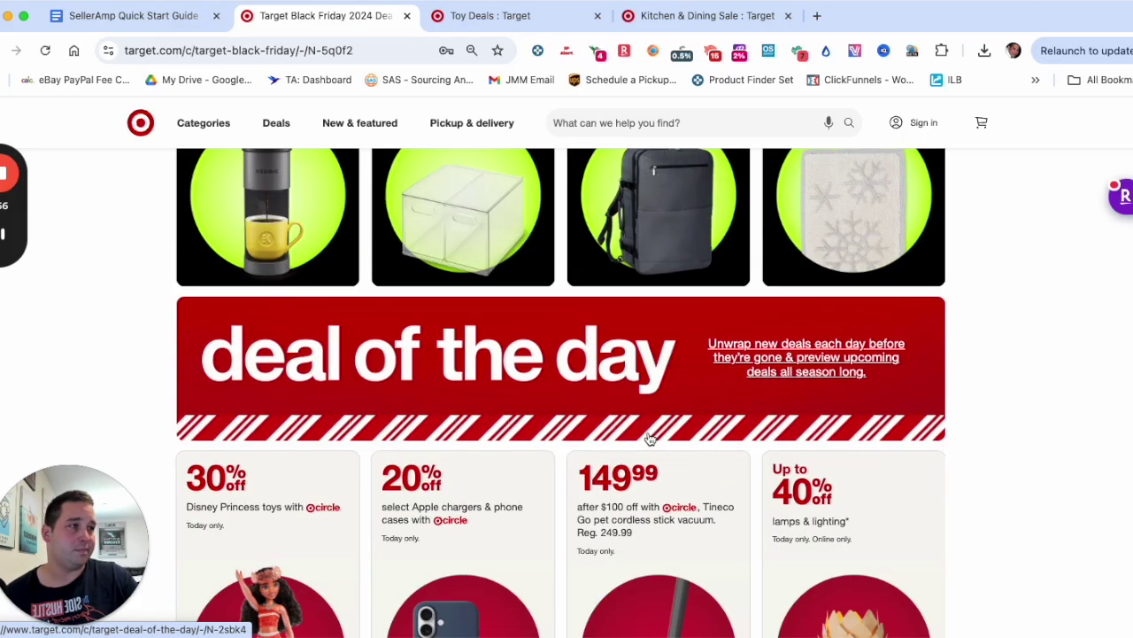
scroll(648, 440, "down", 15)
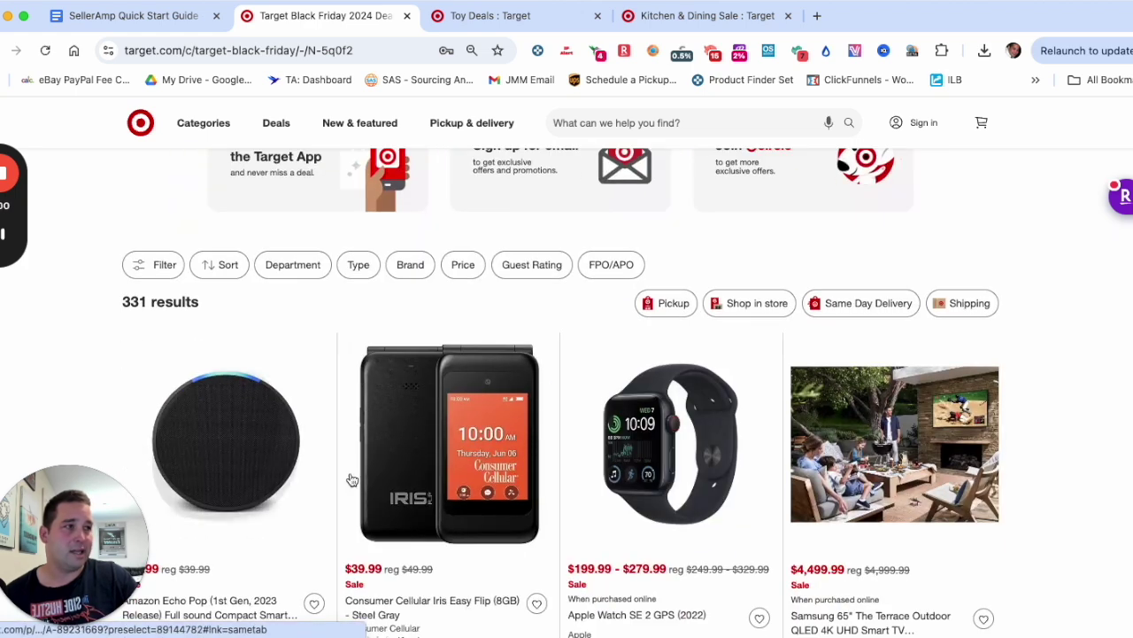
scroll(496, 479, "down", 5)
scroll(525, 491, "down", 5)
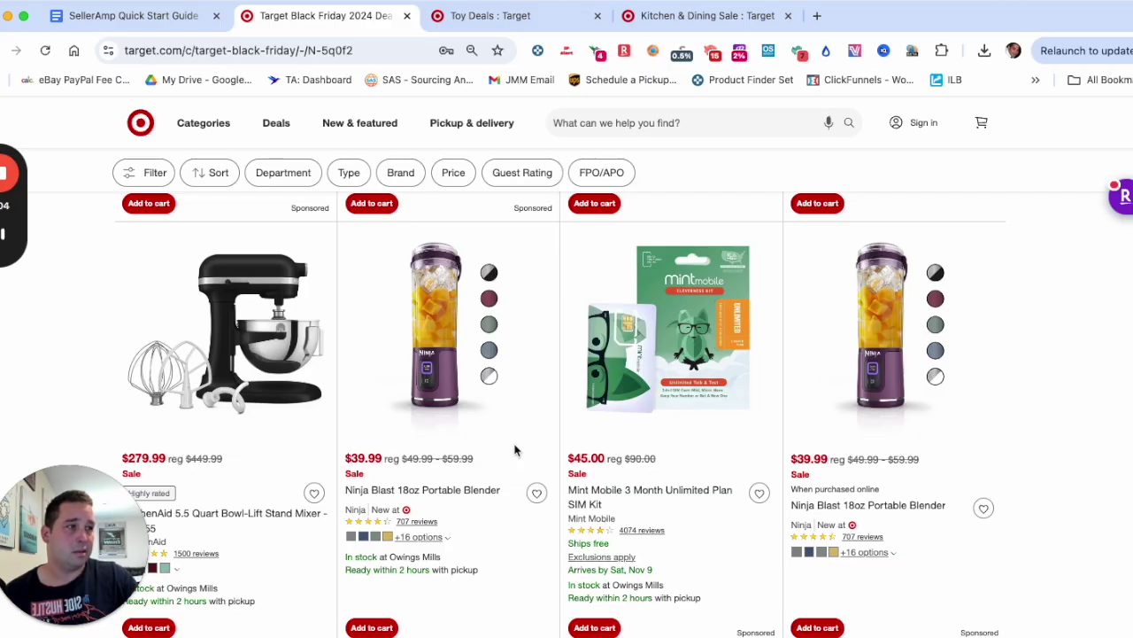
right_click(410, 305)
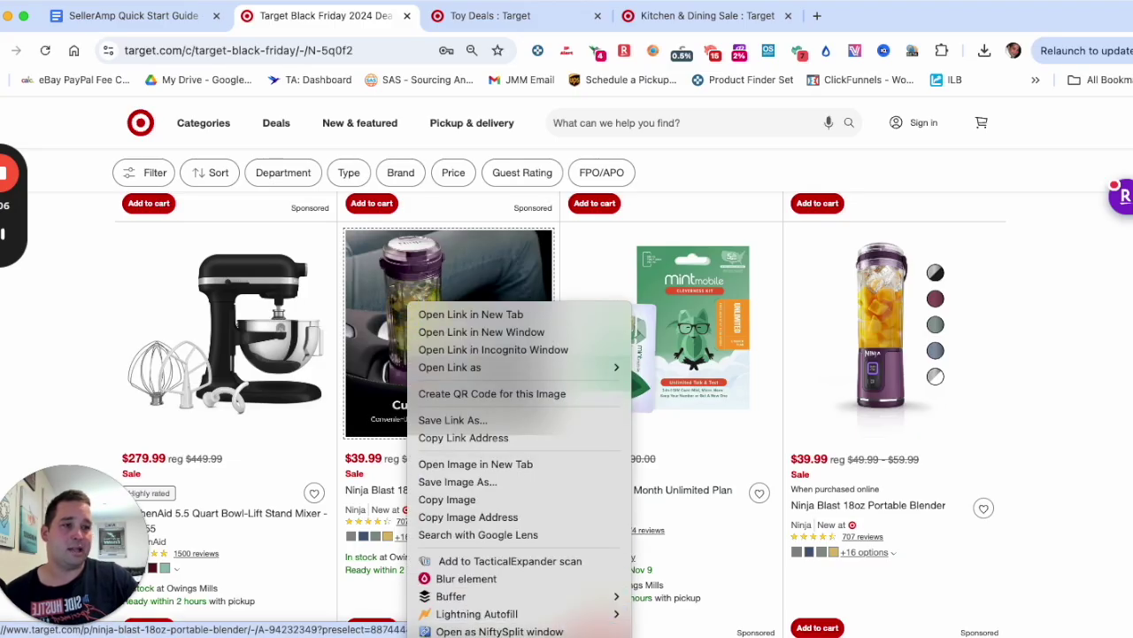
left_click(478, 635)
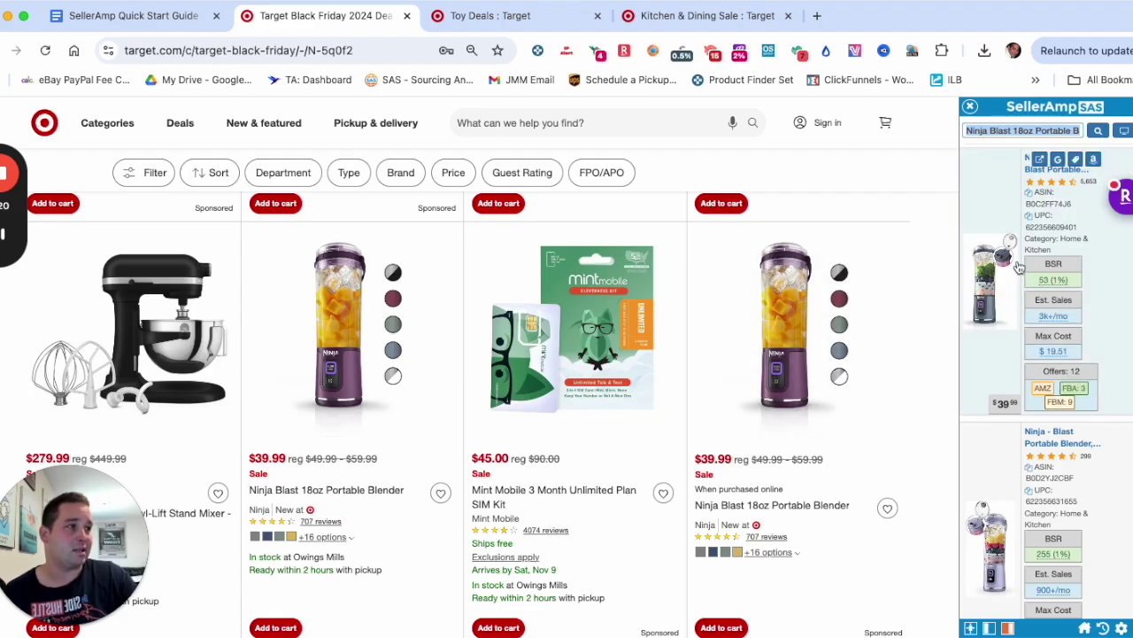
left_click(970, 107)
Look up the Ninja NeverDull Essential 12pc Knife System from the Black Friday results in SellerAmp SAS
scroll(546, 369, "down", 3)
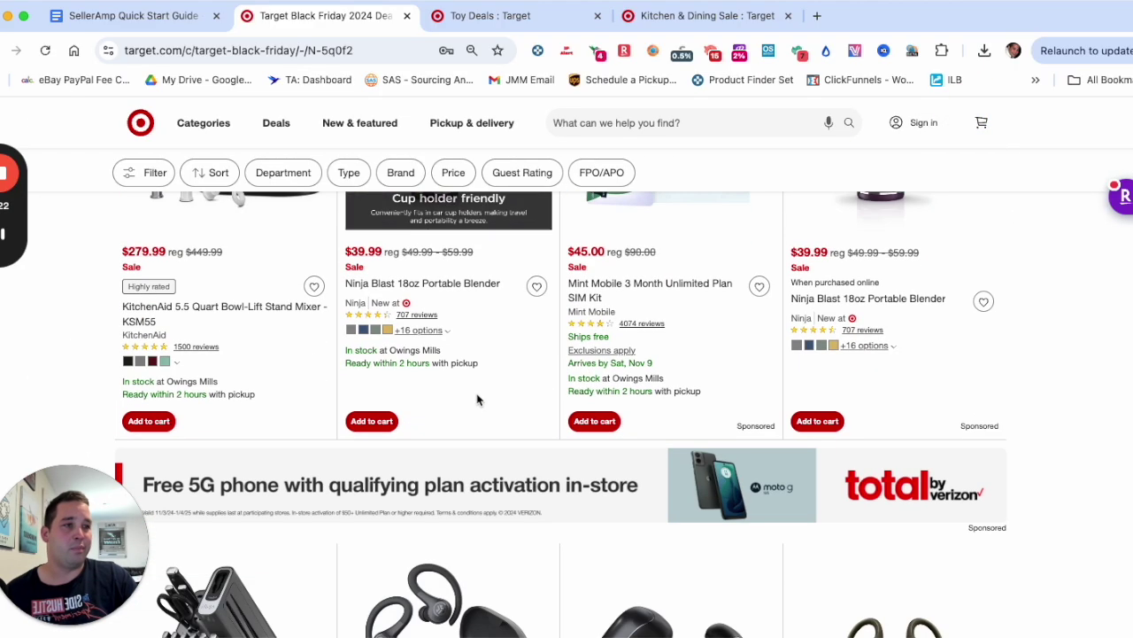
scroll(664, 390, "down", 2)
scroll(664, 390, "down", 3)
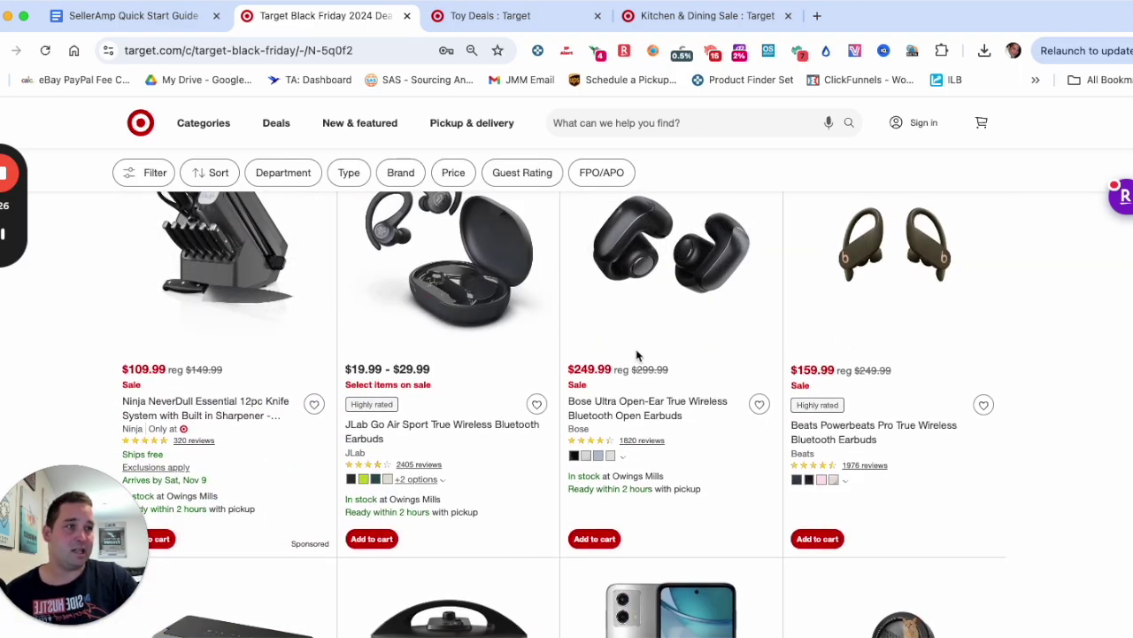
scroll(611, 363, "down", 2)
scroll(579, 350, "down", 3)
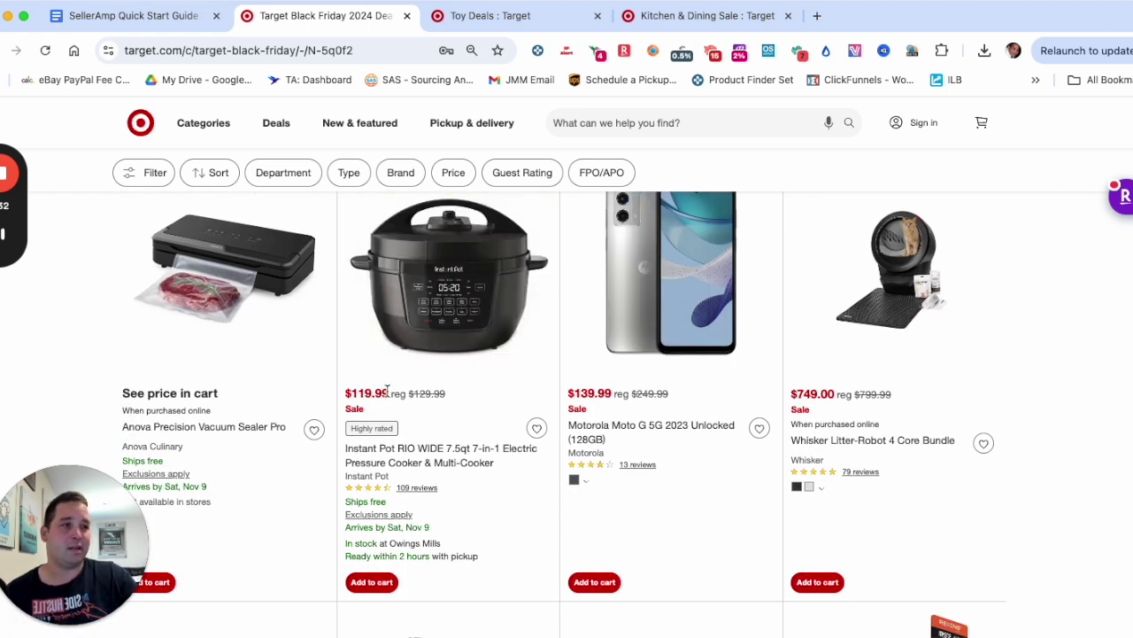
scroll(447, 404, "down", 5)
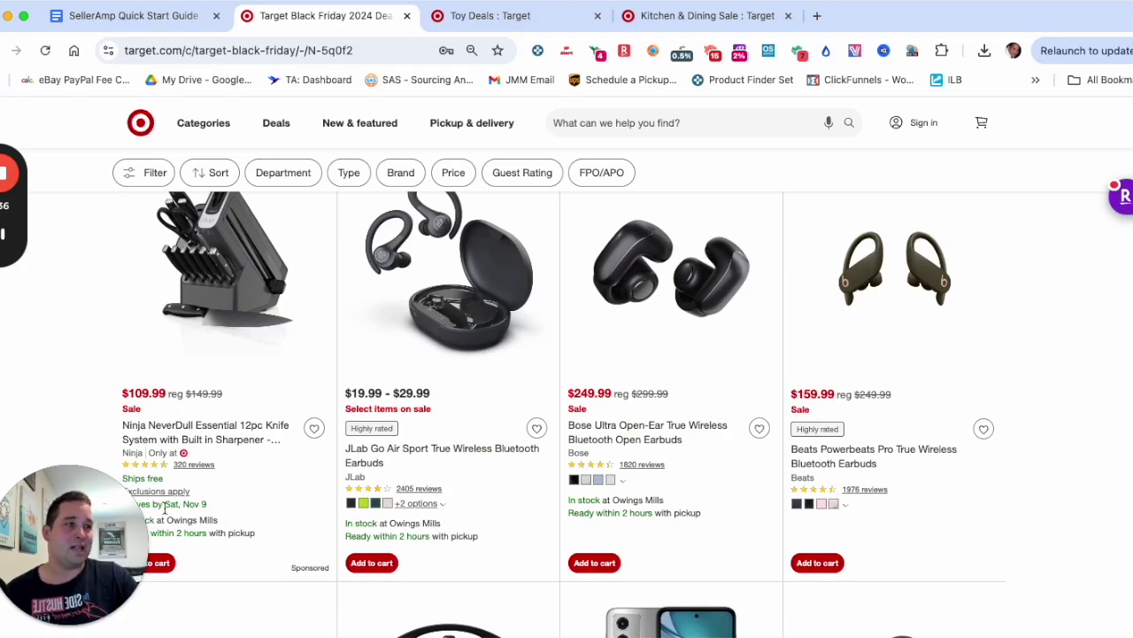
right_click(203, 263)
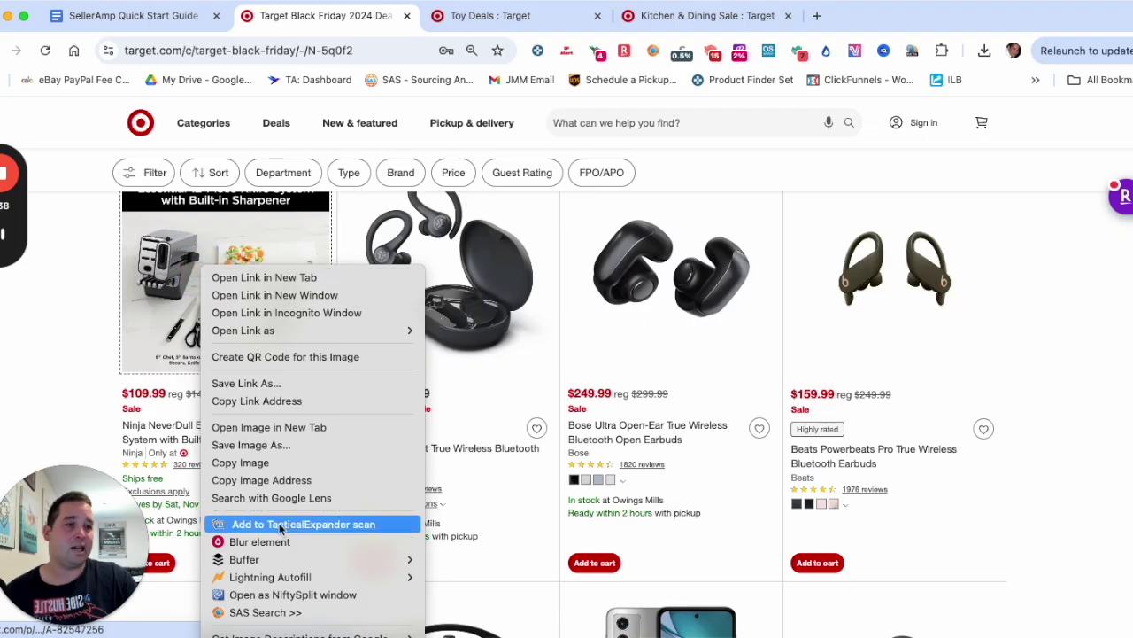
left_click(266, 609)
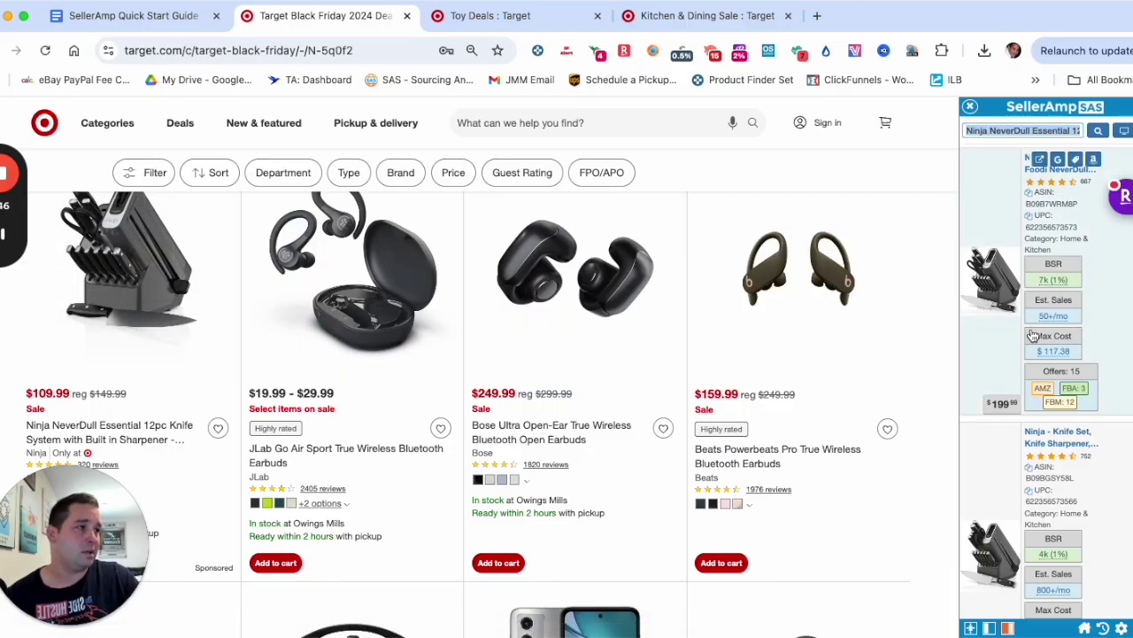
Compare the Amazon matches for the Ninja knife system by sales rank, estimated sales, max cost and offers
scroll(1033, 336, "down", 2)
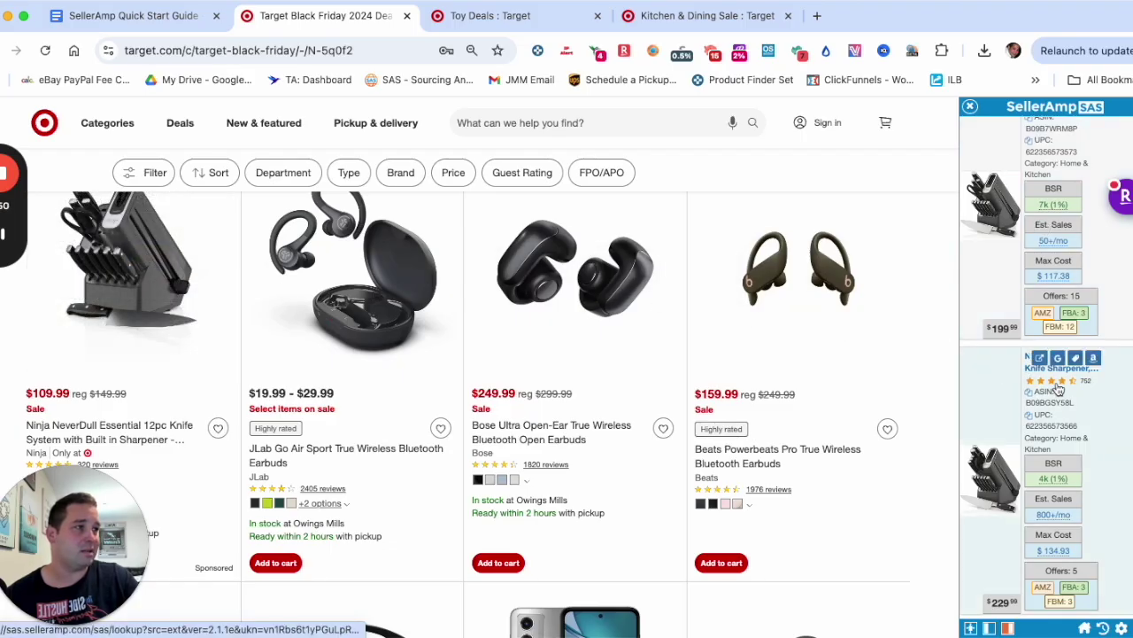
scroll(1050, 389, "down", 12)
scroll(1051, 393, "down", 5)
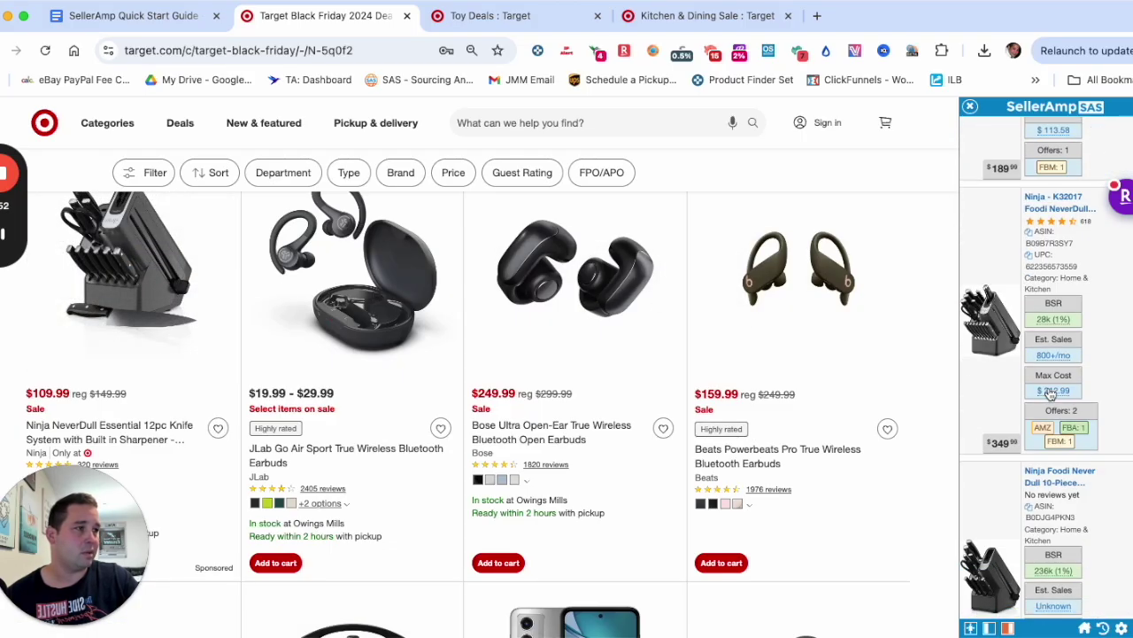
mouse_move(1050, 390)
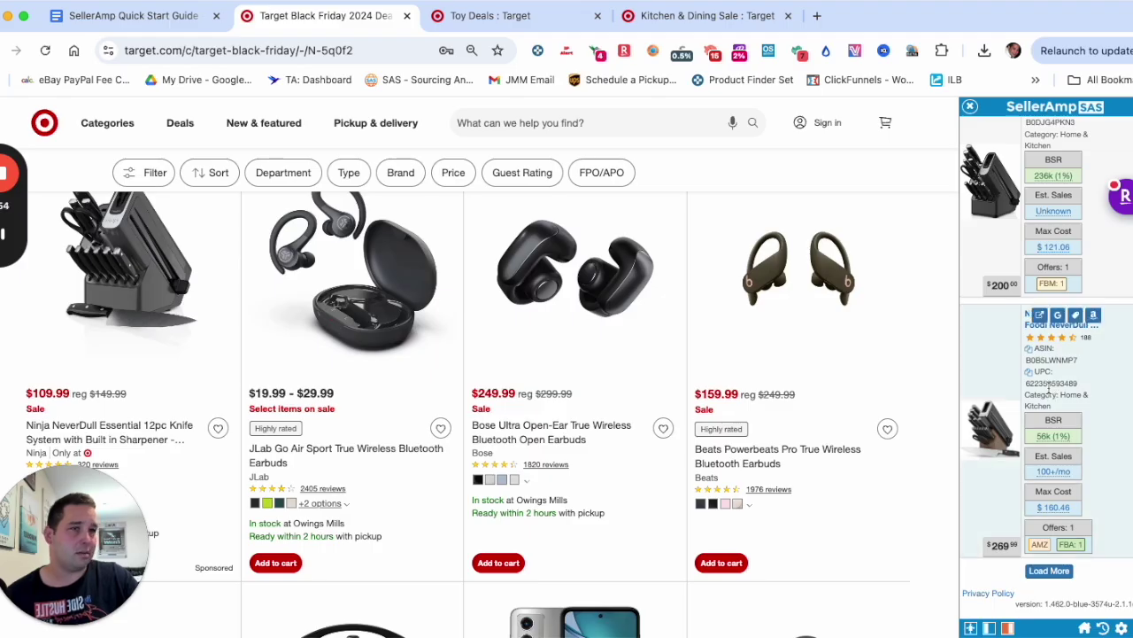
scroll(1049, 388, "up", 15)
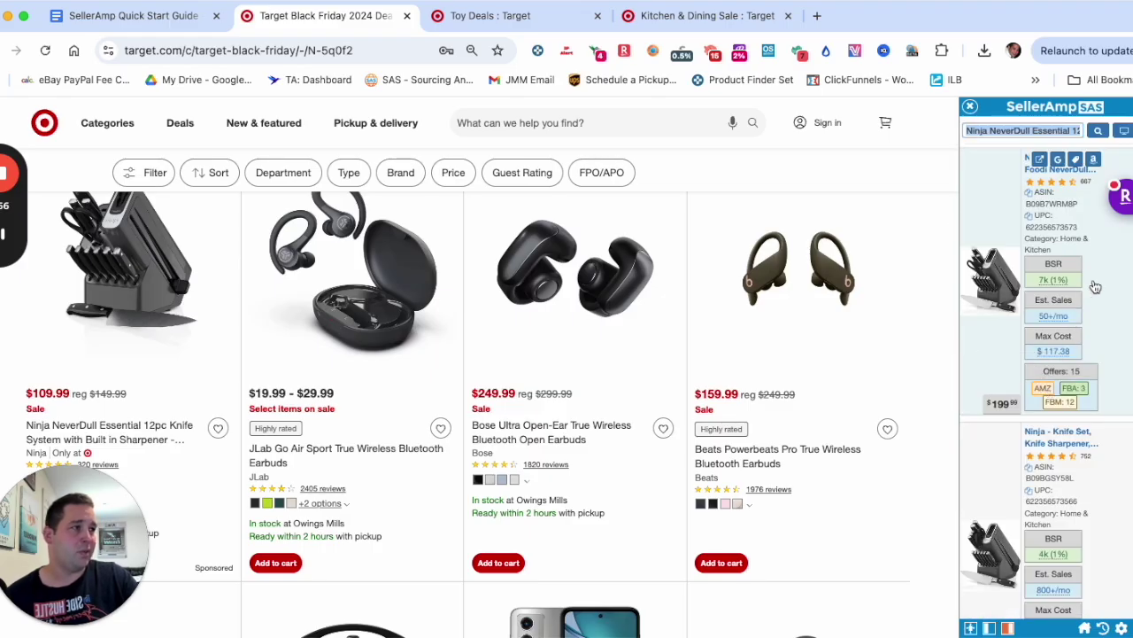
scroll(1080, 321, "down", 4)
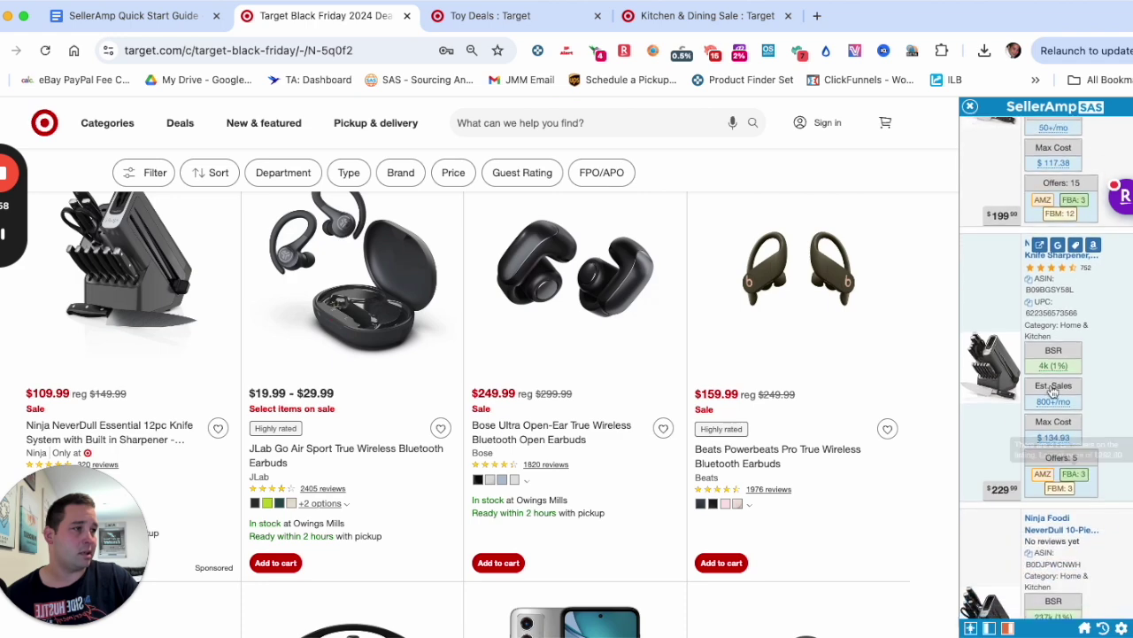
scroll(1045, 363, "down", 4)
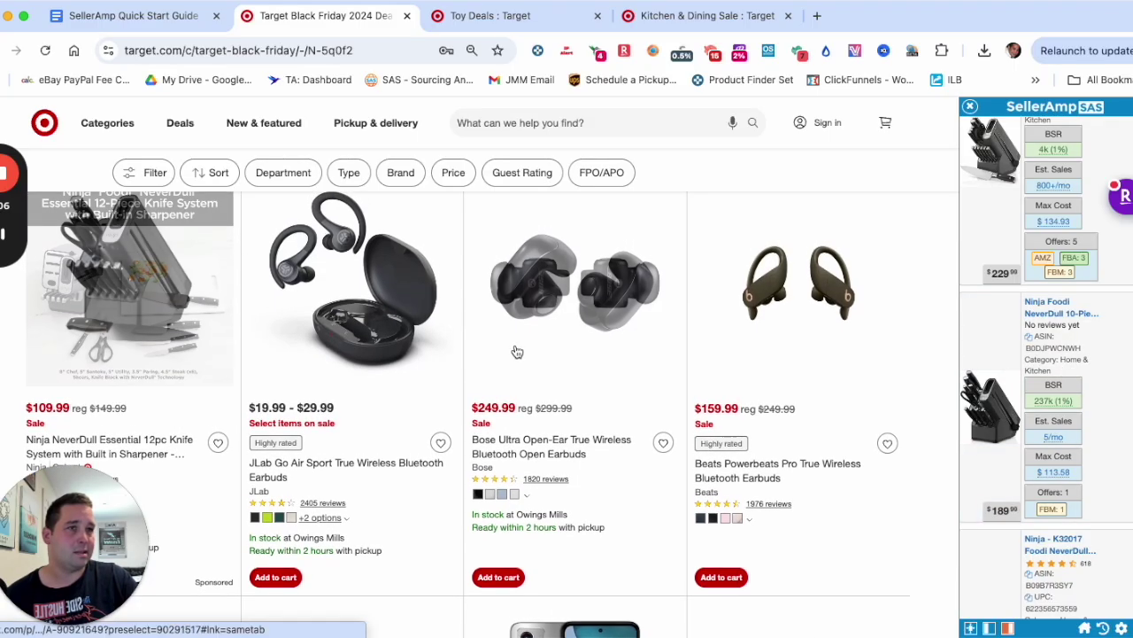
Open the Amazon listing of the Ninja Foodi NeverDull 10-Piece match, dismiss its IP Alert, and close the listing
left_click(1063, 315)
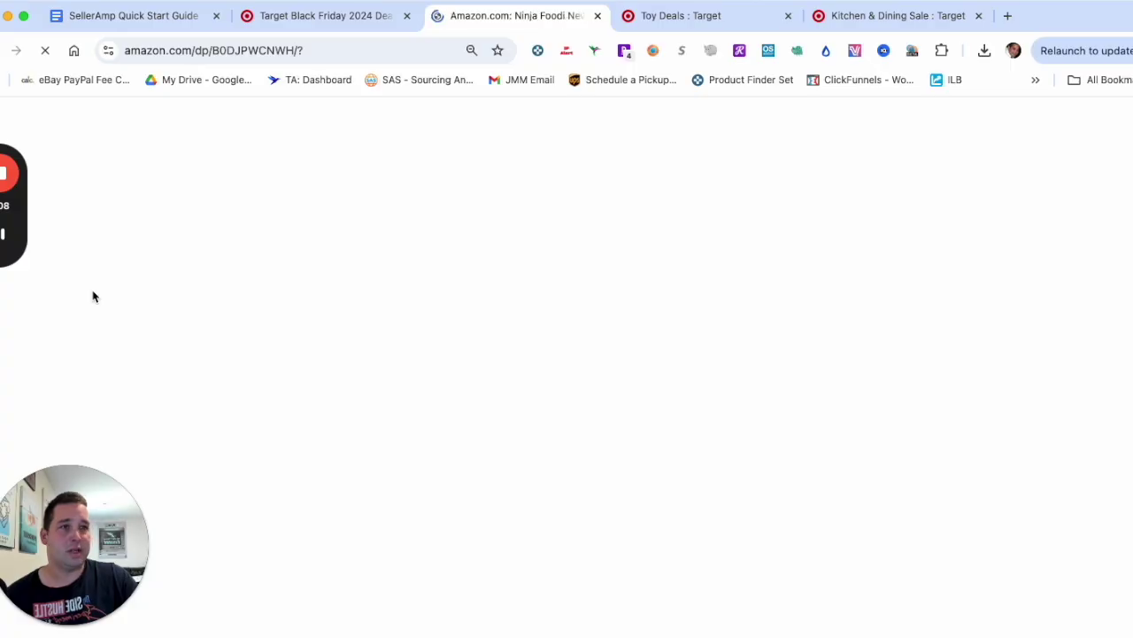
left_click(567, 417)
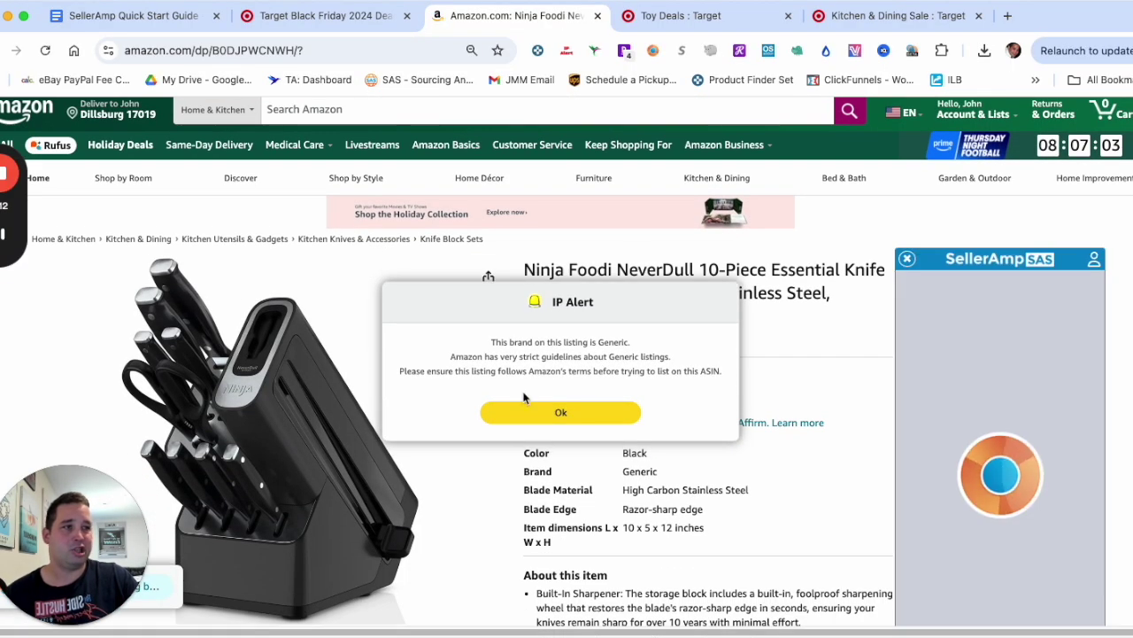
left_click(561, 412)
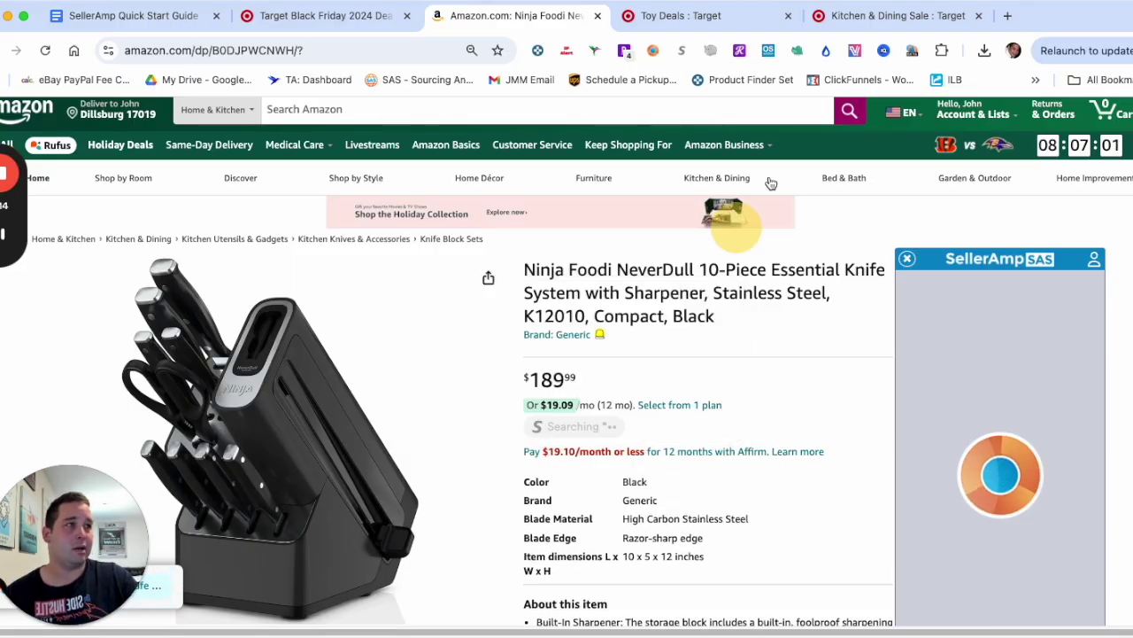
left_click(597, 17)
Skim the remaining Black Friday results, and switch to the Toy Deals page, dismissing the RetailMeNot cash-back offer
scroll(524, 307, "down", 2)
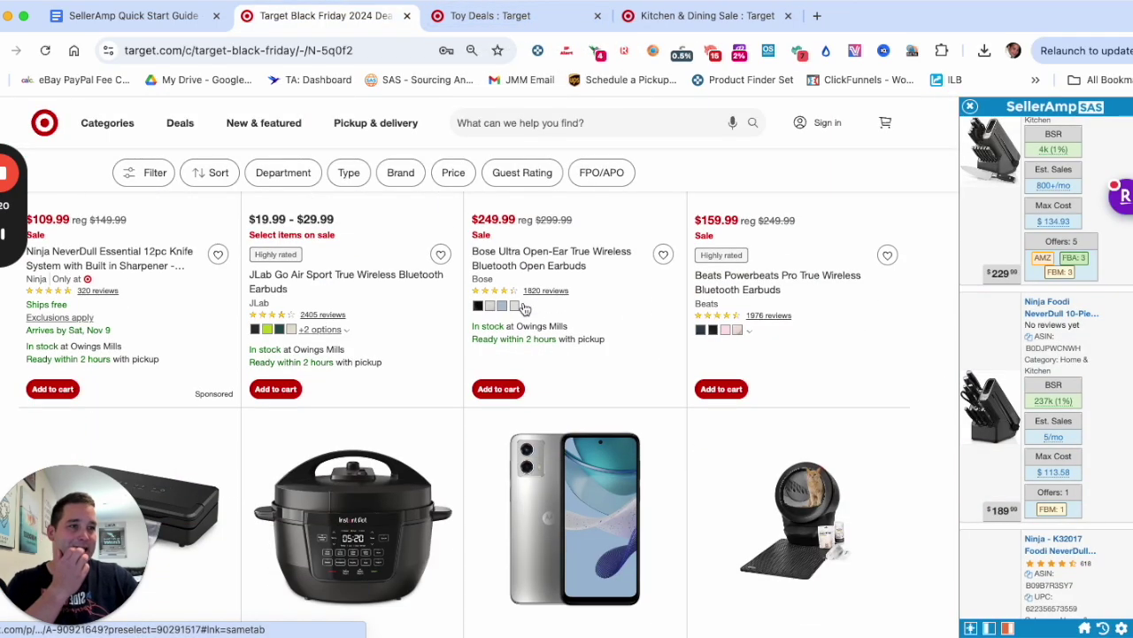
scroll(525, 307, "down", 6)
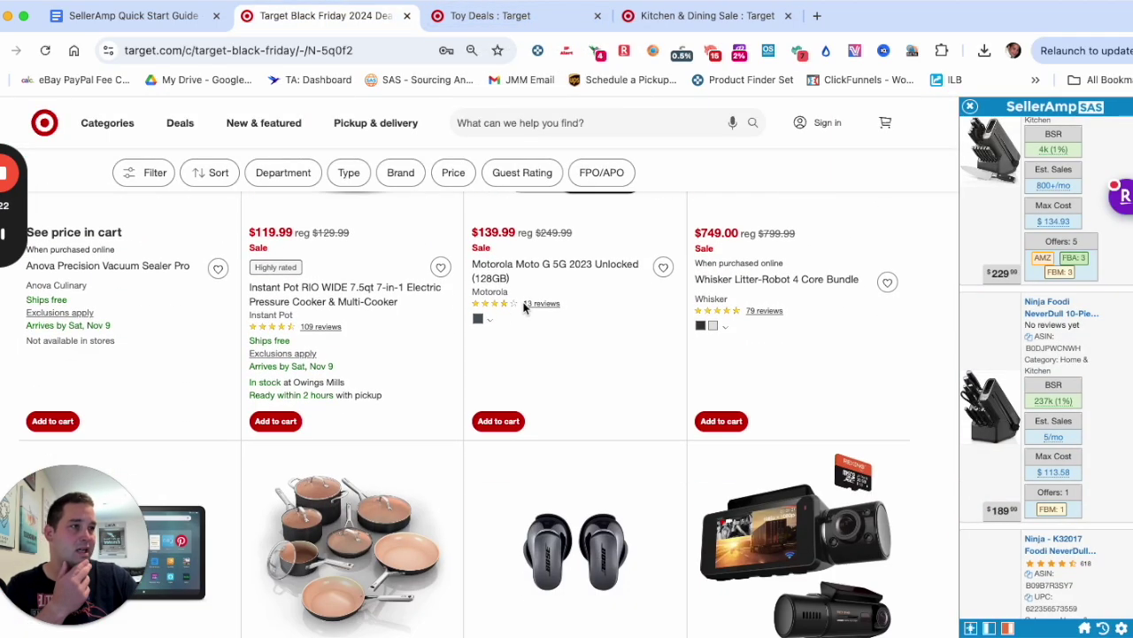
scroll(525, 307, "down", 2)
scroll(524, 307, "up", 10)
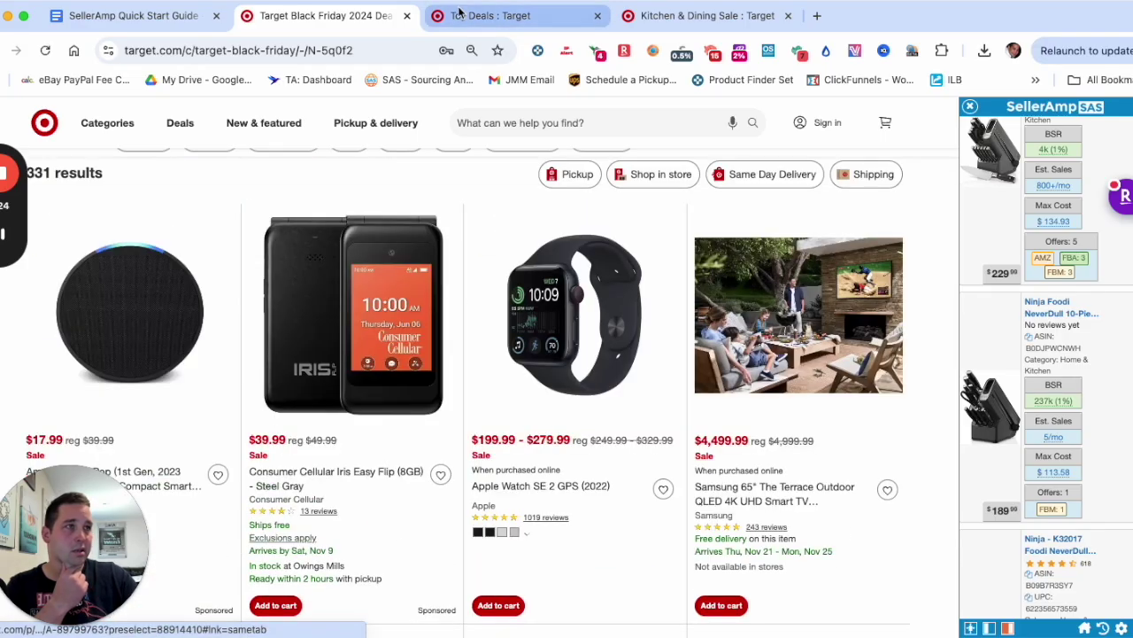
left_click(466, 17)
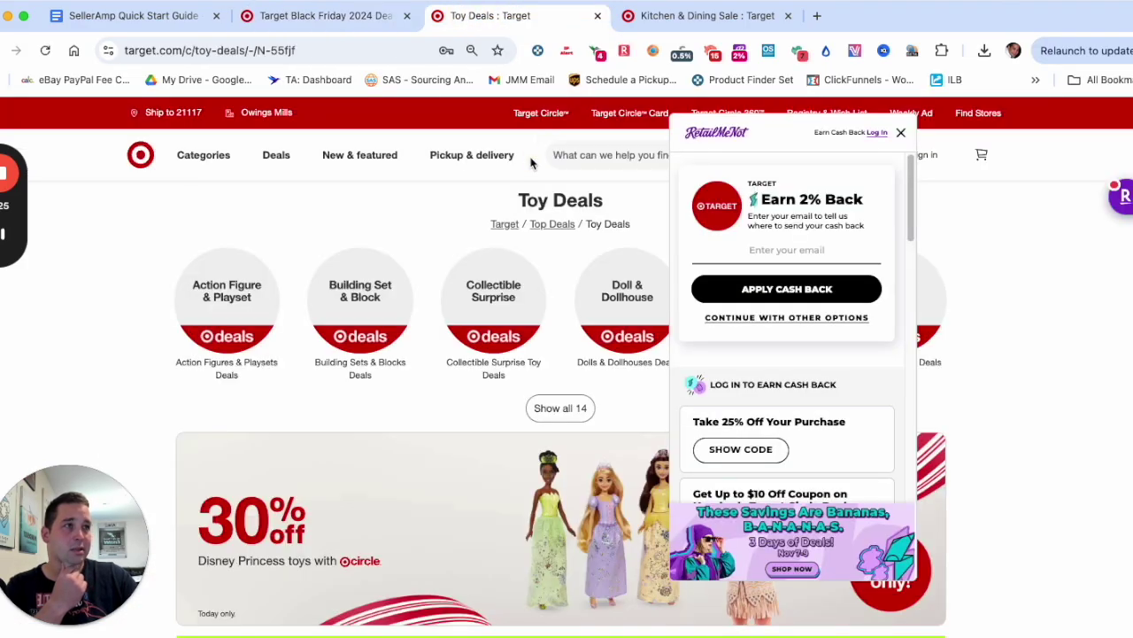
left_click(901, 132)
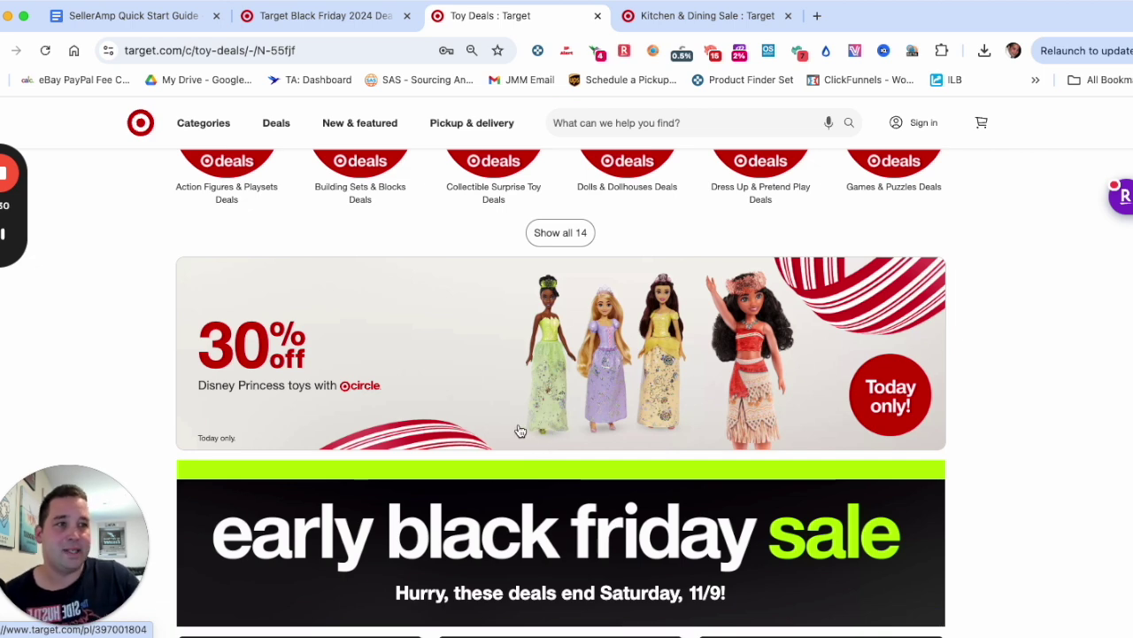
Open the "Up to 40% off select LEGO sets" deal in a new browser tab, and close the Kitchen & Dining Sale page
scroll(522, 430, "down", 4)
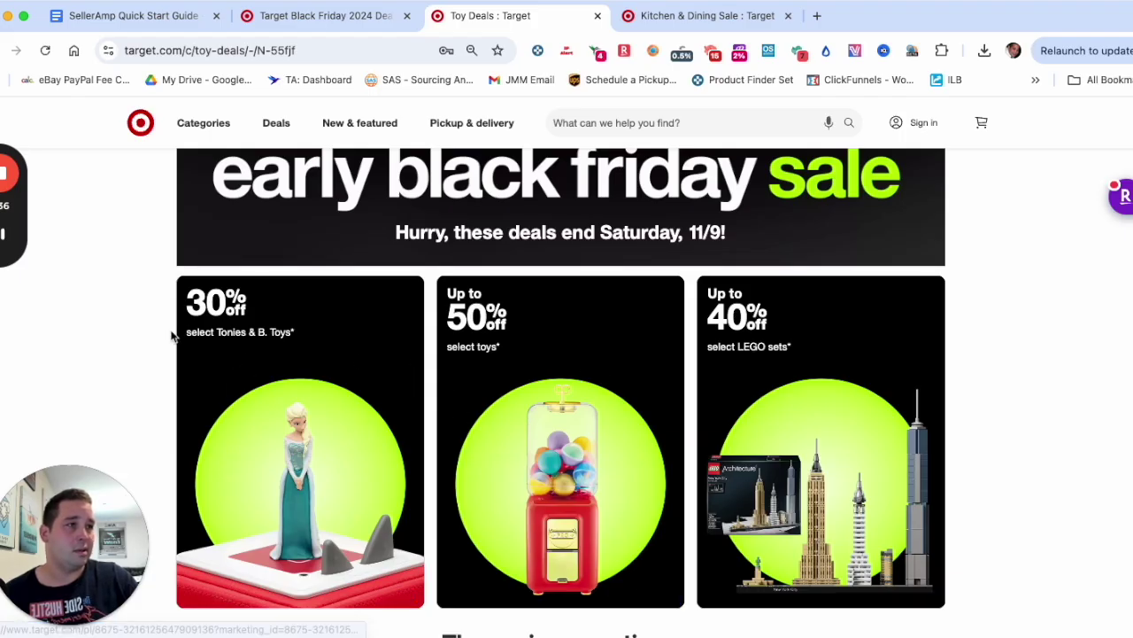
left_click(762, 323, "super")
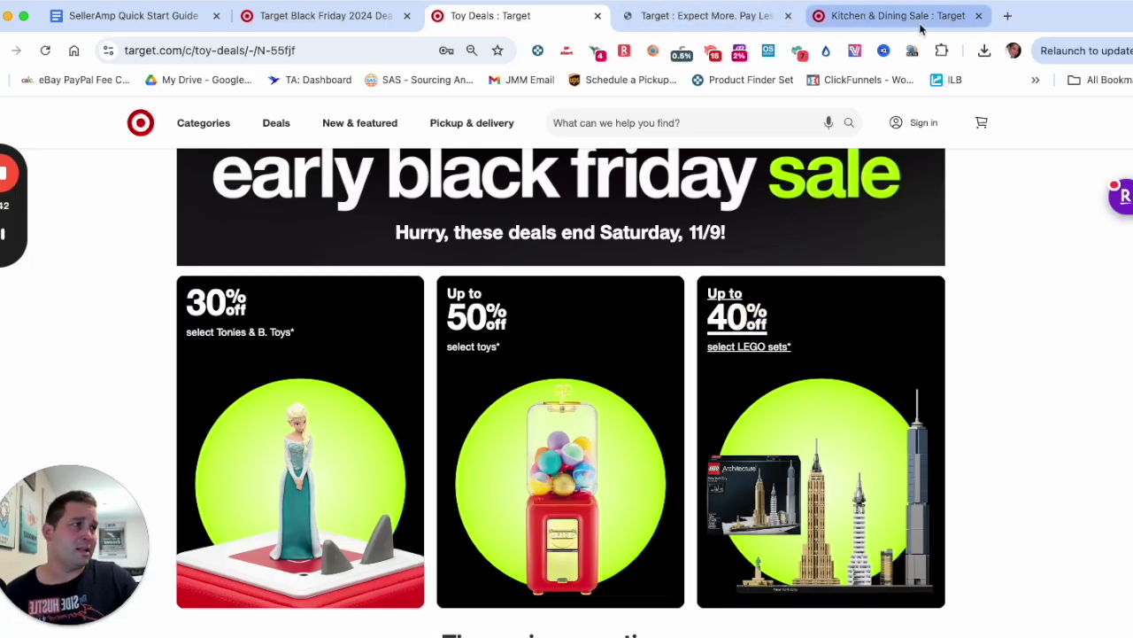
left_click(930, 16)
left_click(981, 16)
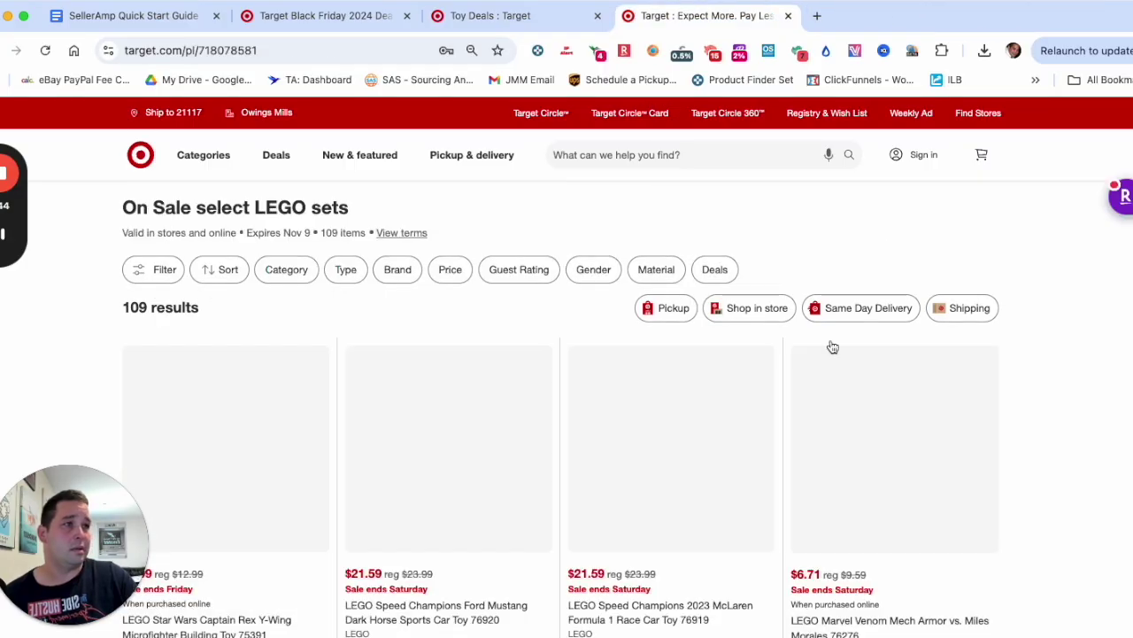
Examine the on-sale LEGO sets, comparing their sale prices with the regular prices
scroll(517, 354, "down", 2)
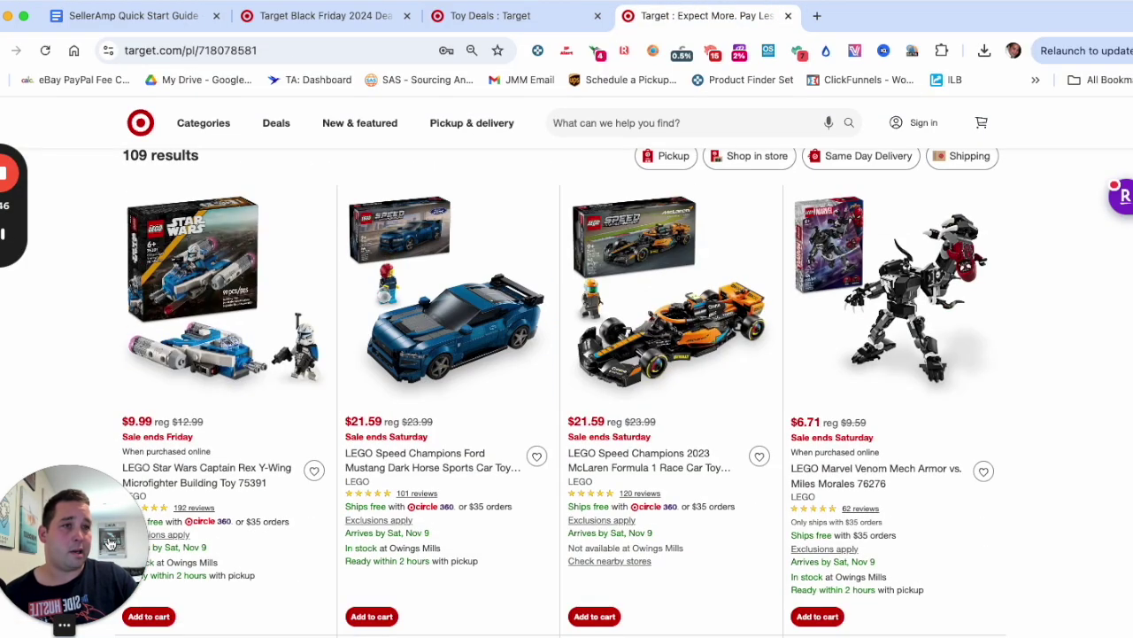
scroll(321, 445, "up", 2)
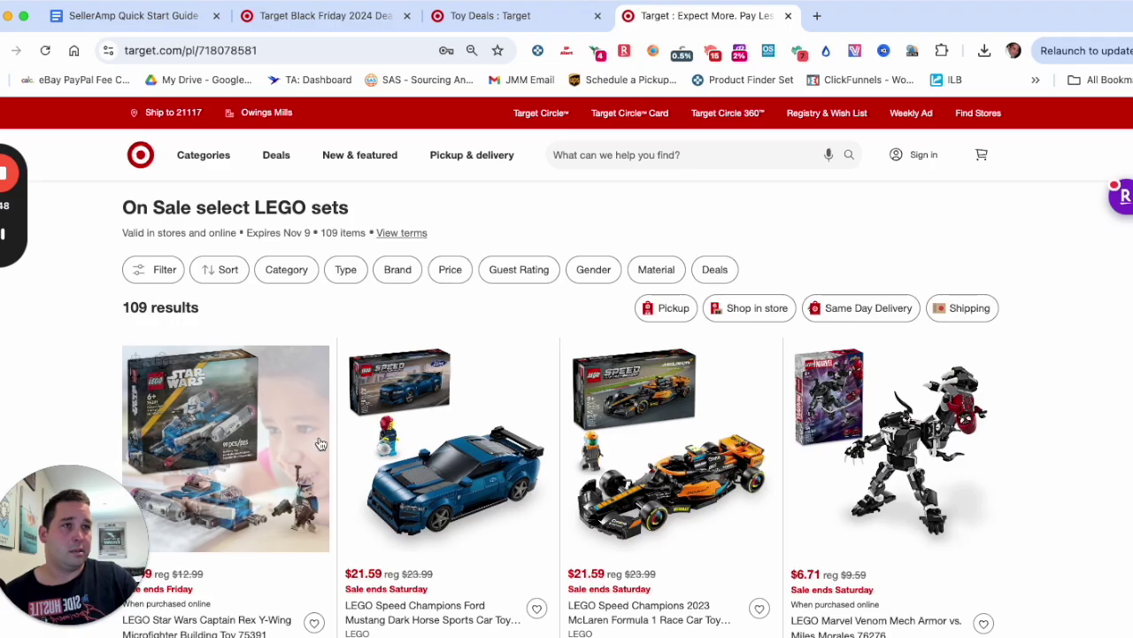
scroll(320, 445, "down", 2)
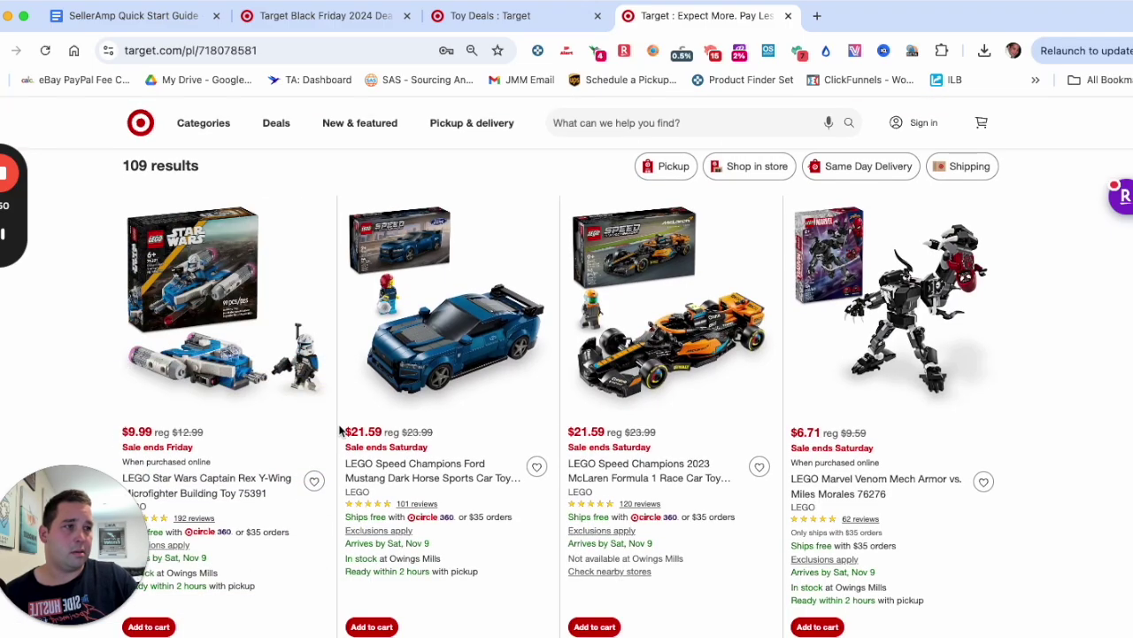
scroll(345, 431, "down", 2)
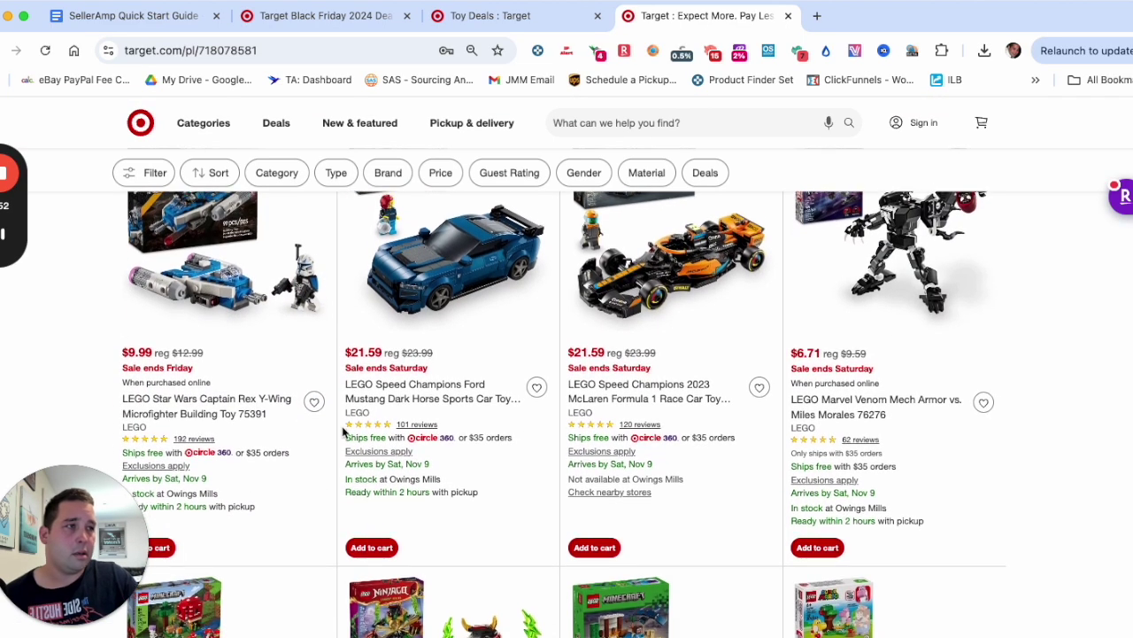
scroll(455, 328, "down", 2)
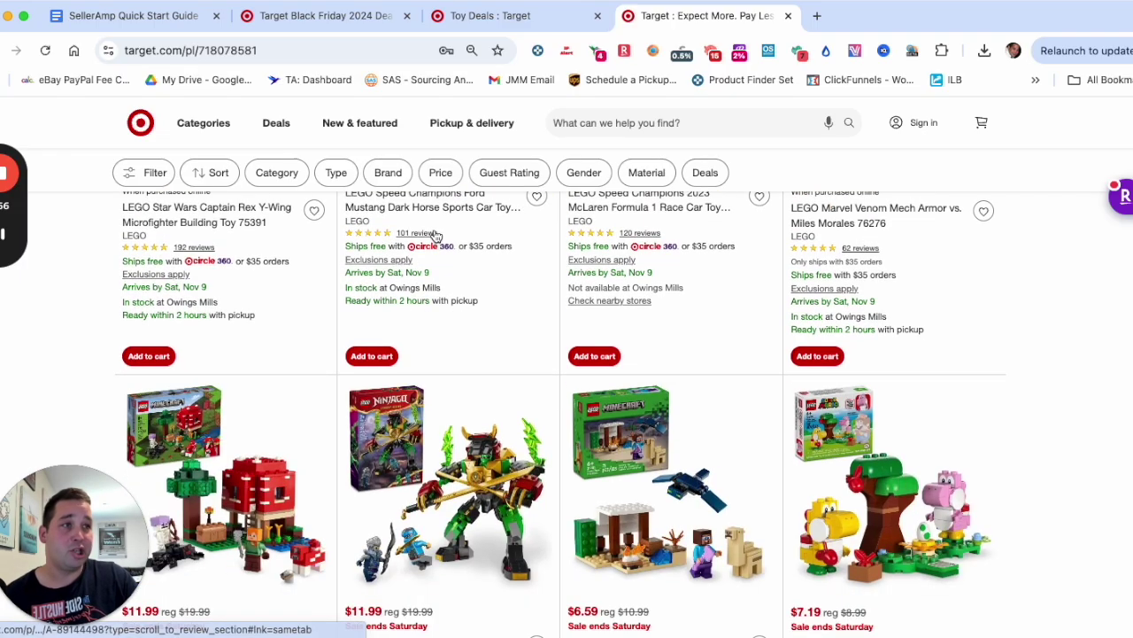
scroll(434, 248, "up", 3)
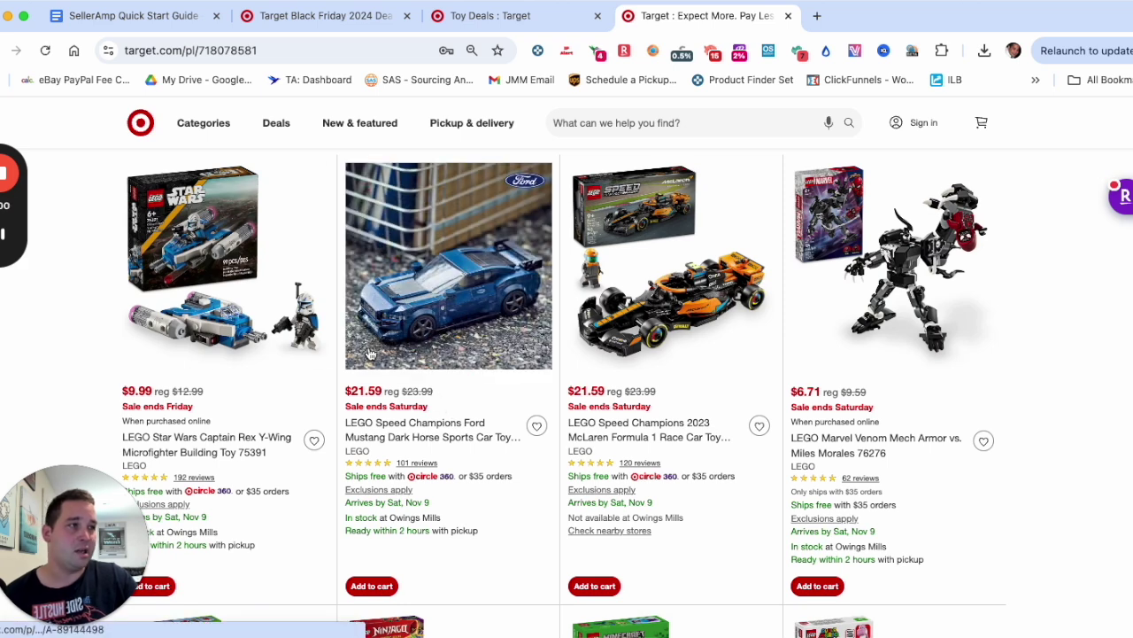
scroll(486, 328, "up", 3)
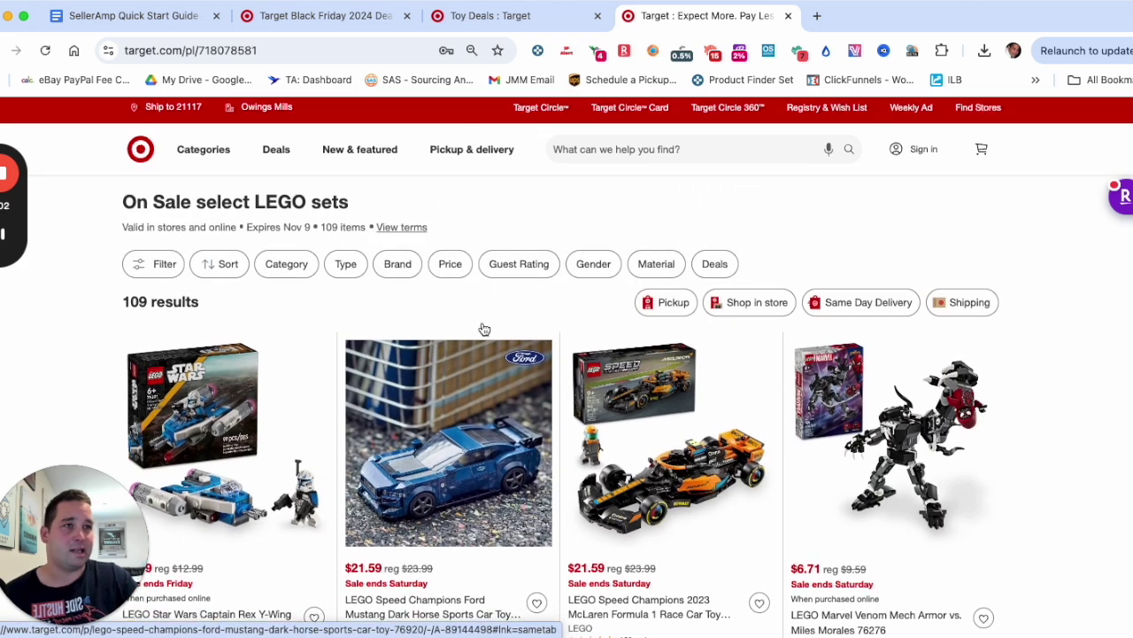
scroll(486, 332, "down", 2)
scroll(487, 336, "down", 5)
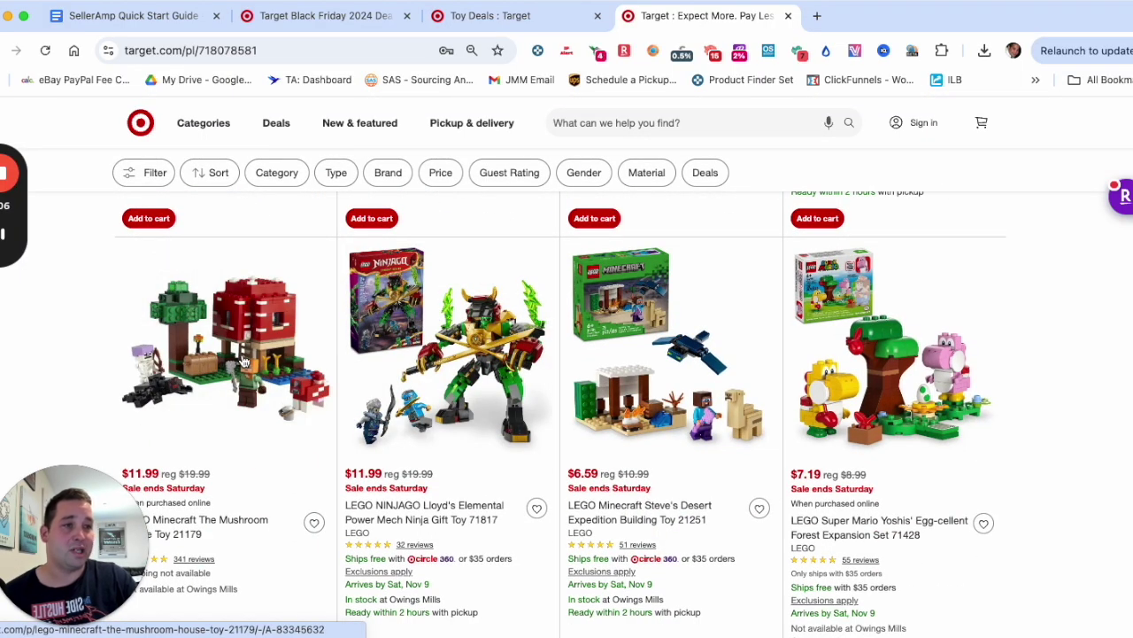
Look up the LEGO Minecraft The Mushroom House Toy 21179 in SellerAmp SAS and review its Amazon matches
scroll(242, 362, "down", 1)
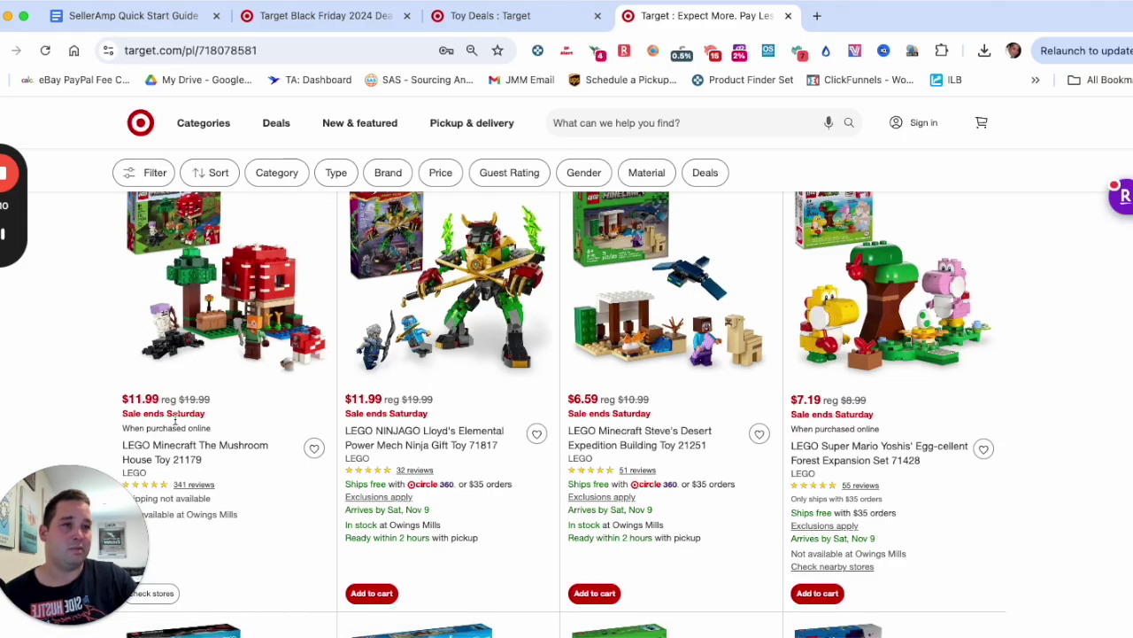
right_click(236, 285)
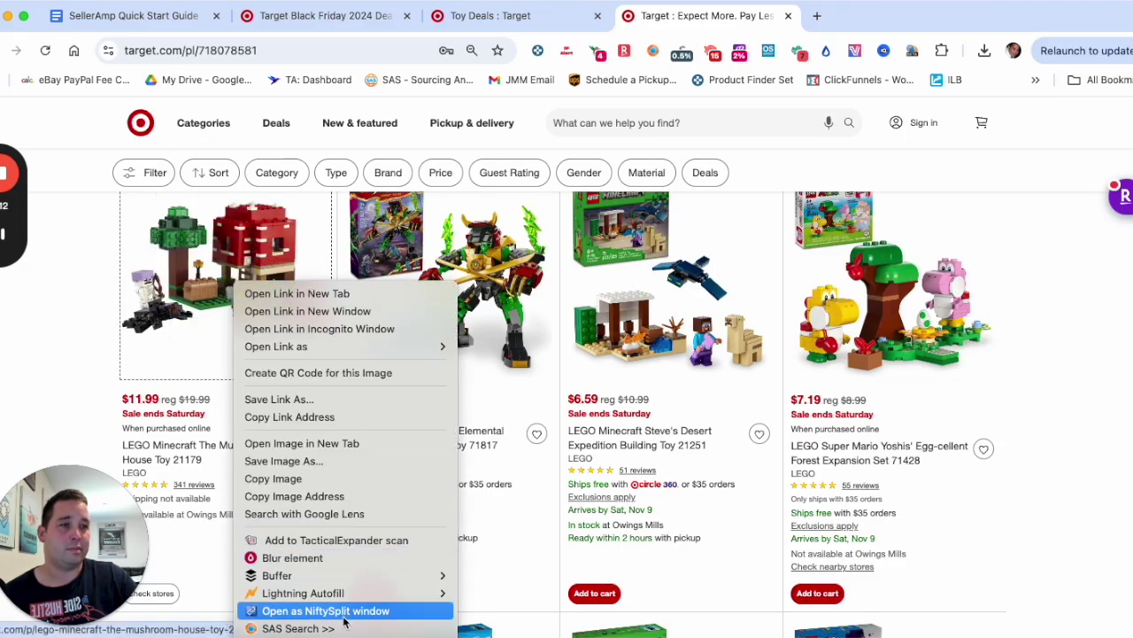
left_click(298, 627)
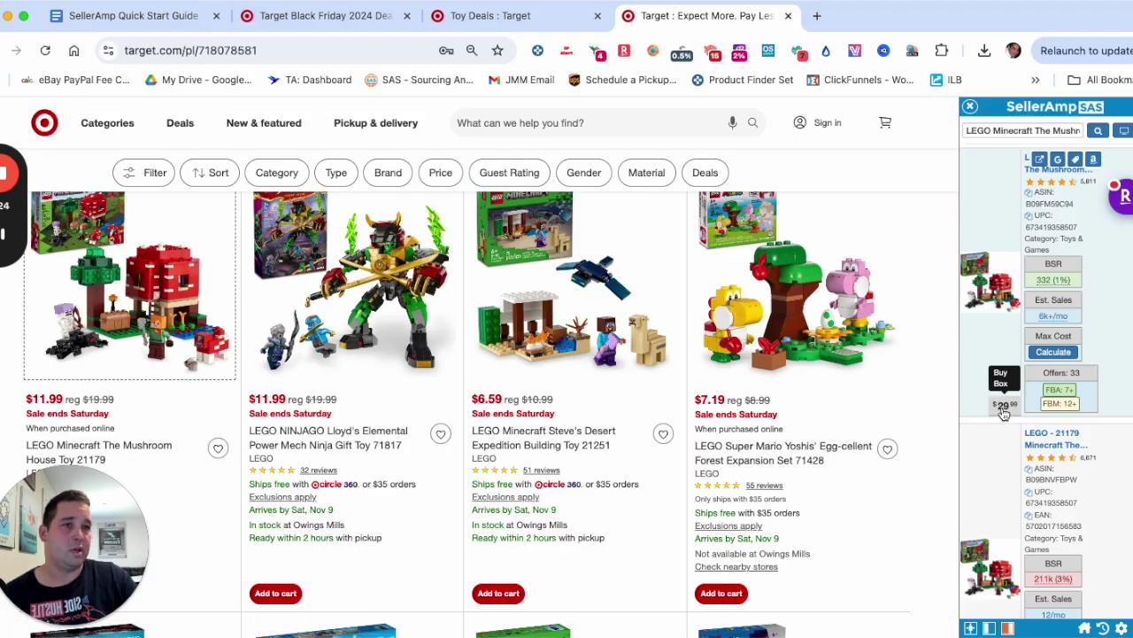
scroll(1049, 334, "down", 3)
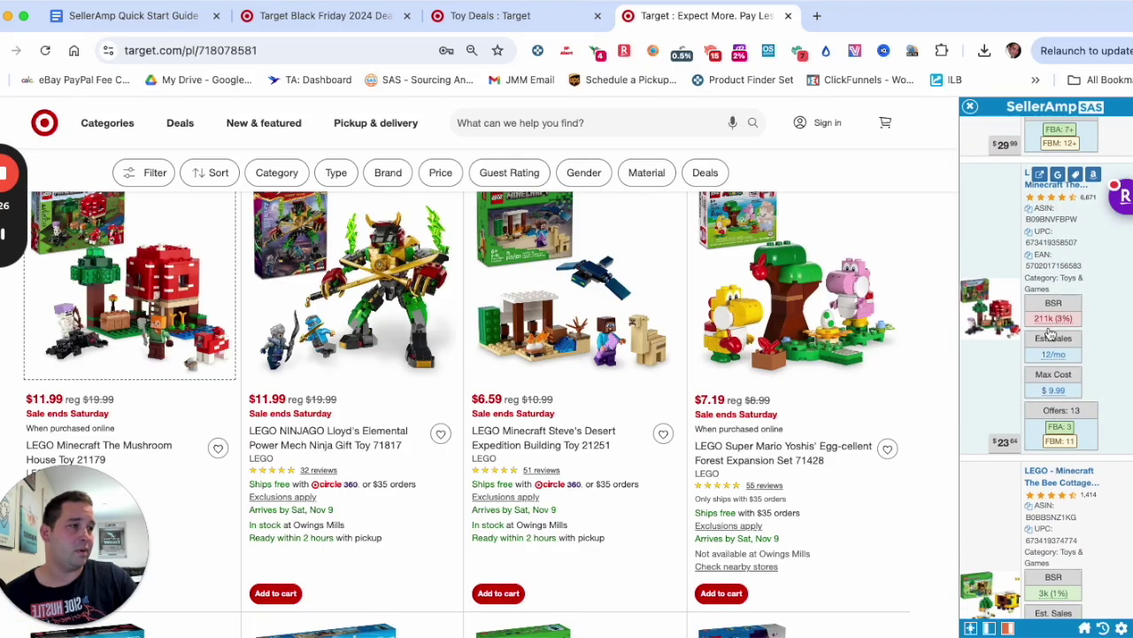
Open the Amazon listing of the first Mushroom House match from SellerAmp, and dismiss the SCHEELS cash-back offer
scroll(1045, 239, "up", 5)
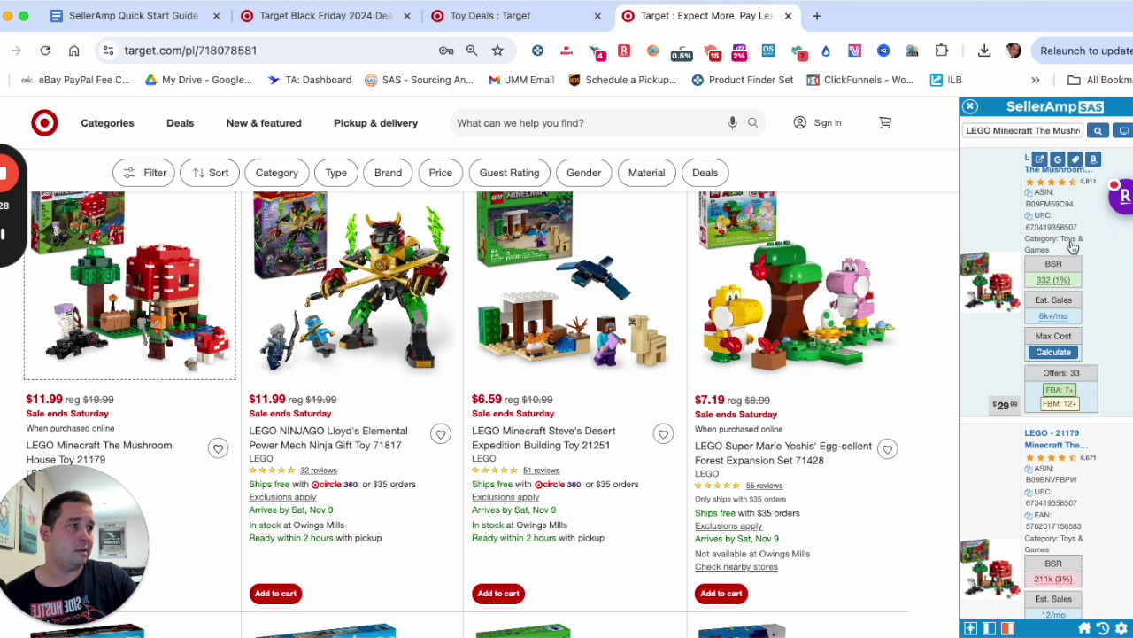
left_click(1093, 159)
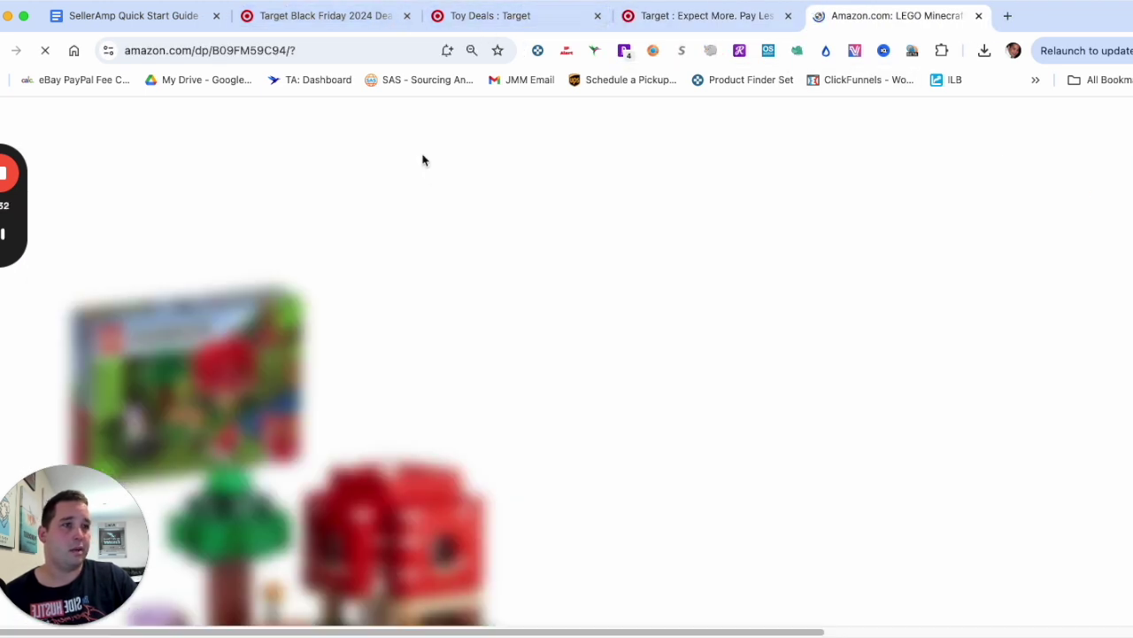
left_click(309, 18)
left_click(488, 19)
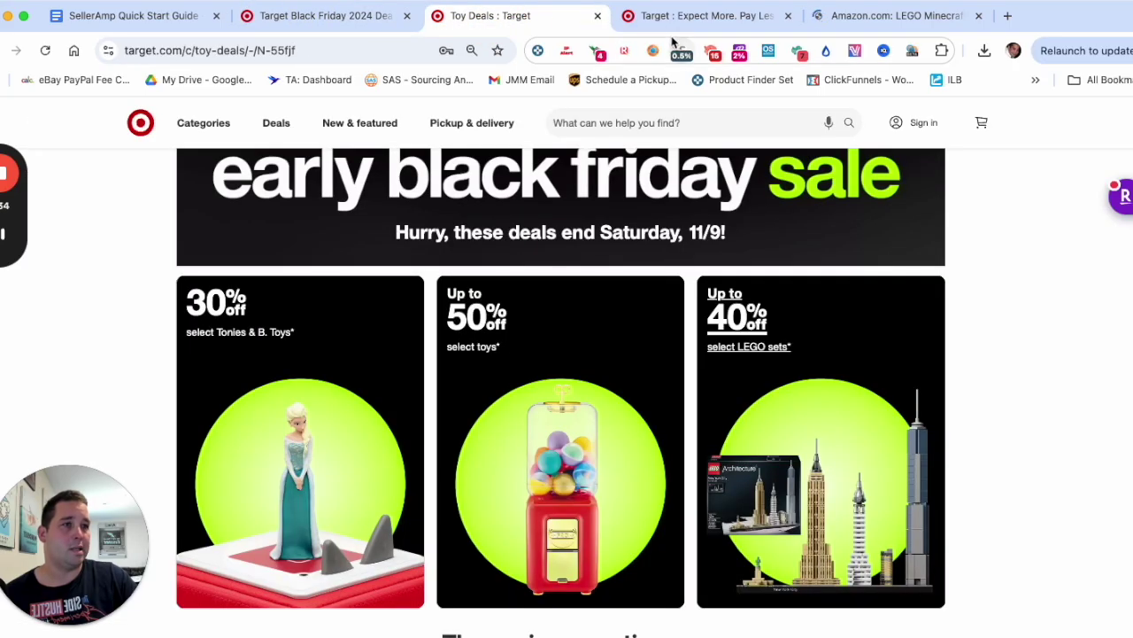
left_click(658, 19)
mouse_move(1016, 168)
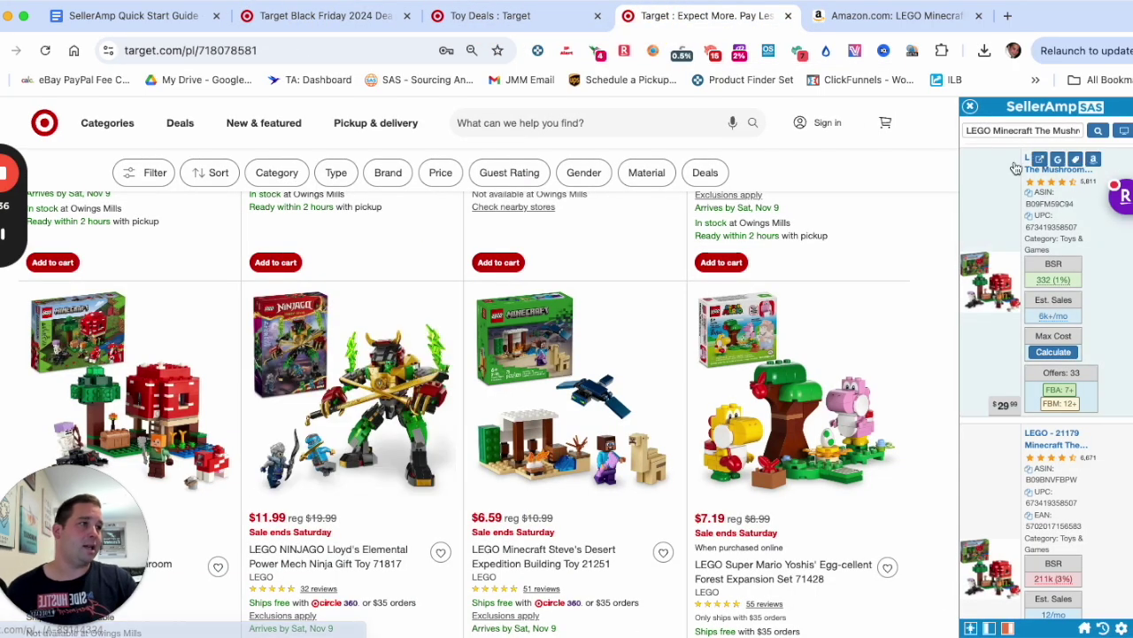
left_click(903, 16)
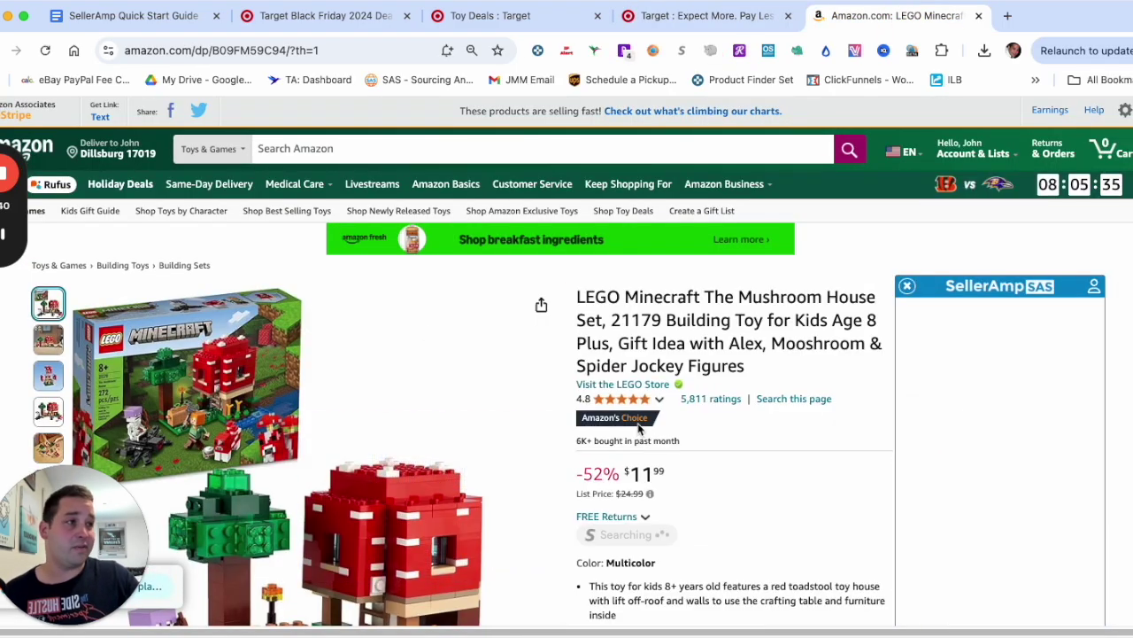
scroll(780, 326, "down", 2)
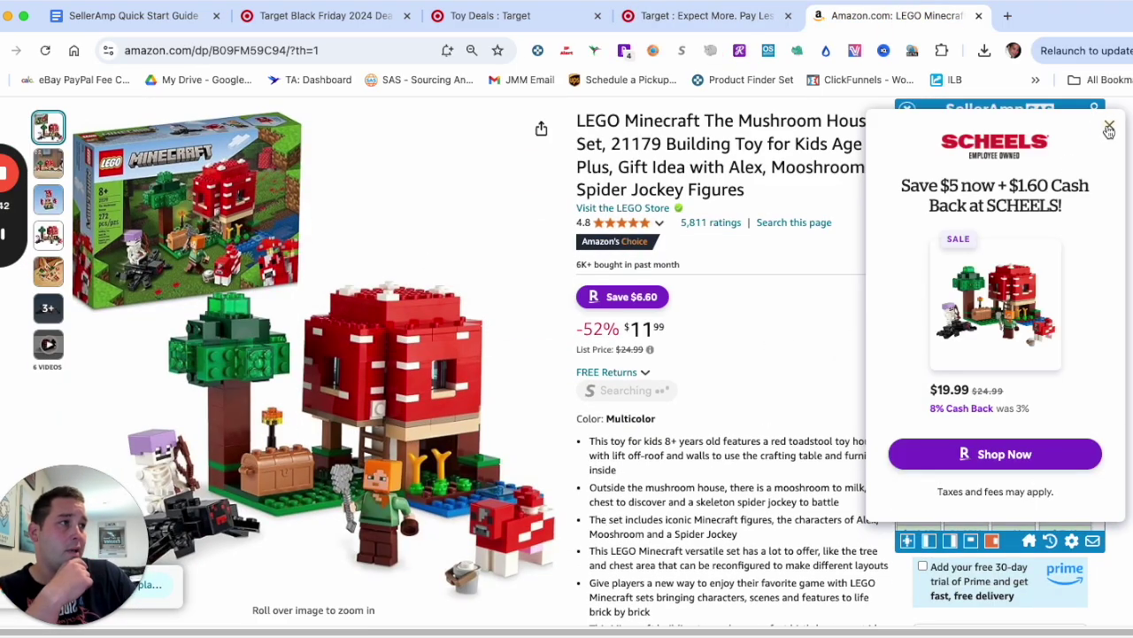
left_click(1108, 130)
Check the Mushroom House set's ranks, prices and offers, and narrow the Keepa price history to early October through November 7
scroll(791, 369, "down", 7)
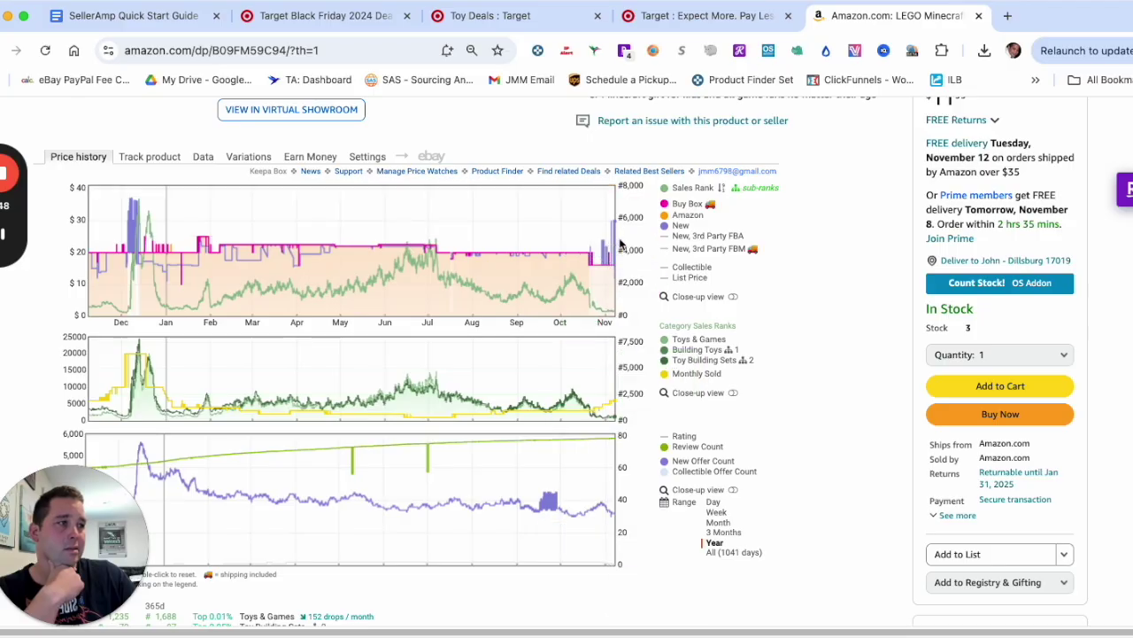
scroll(1014, 300, "up", 2)
scroll(1014, 300, "down", 2)
scroll(1014, 300, "up", 5)
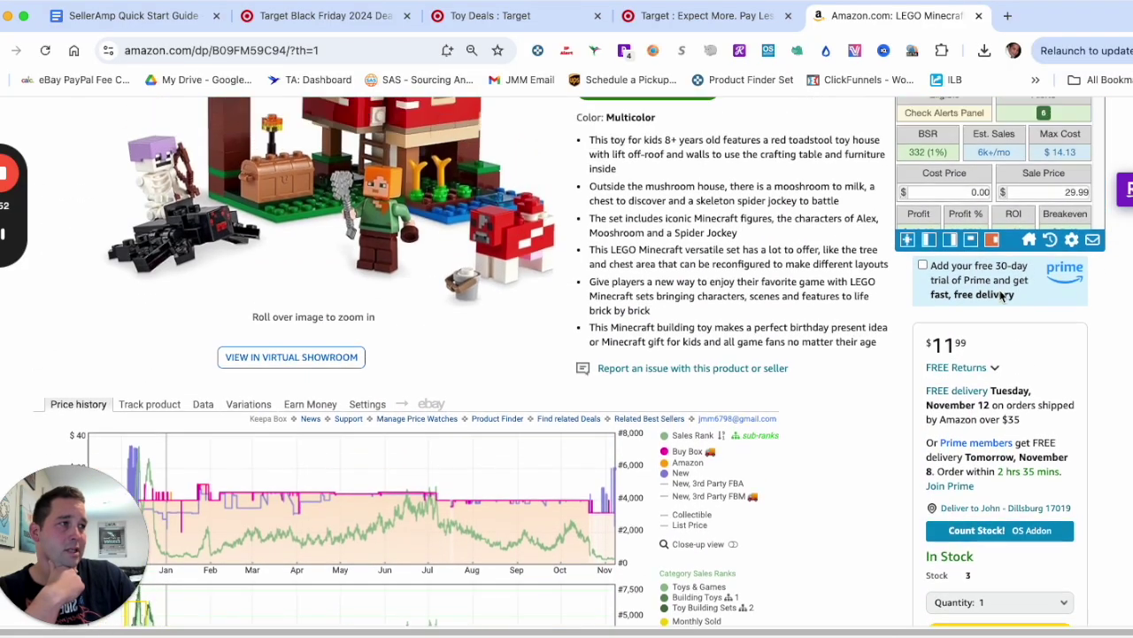
scroll(1012, 278, "down", 8)
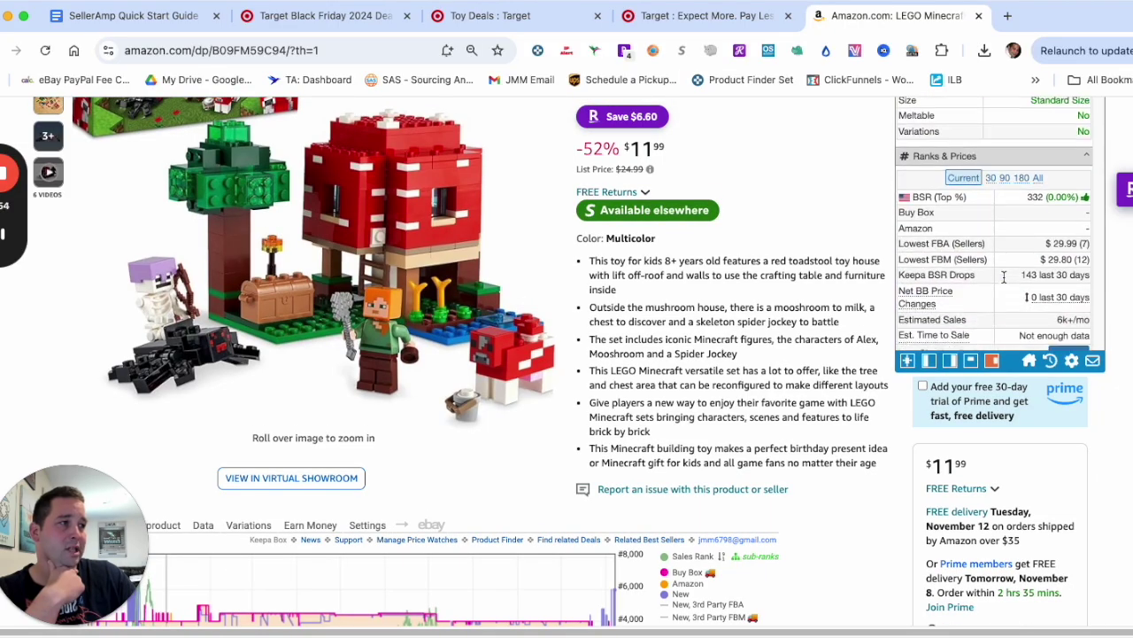
scroll(974, 262, "up", 3)
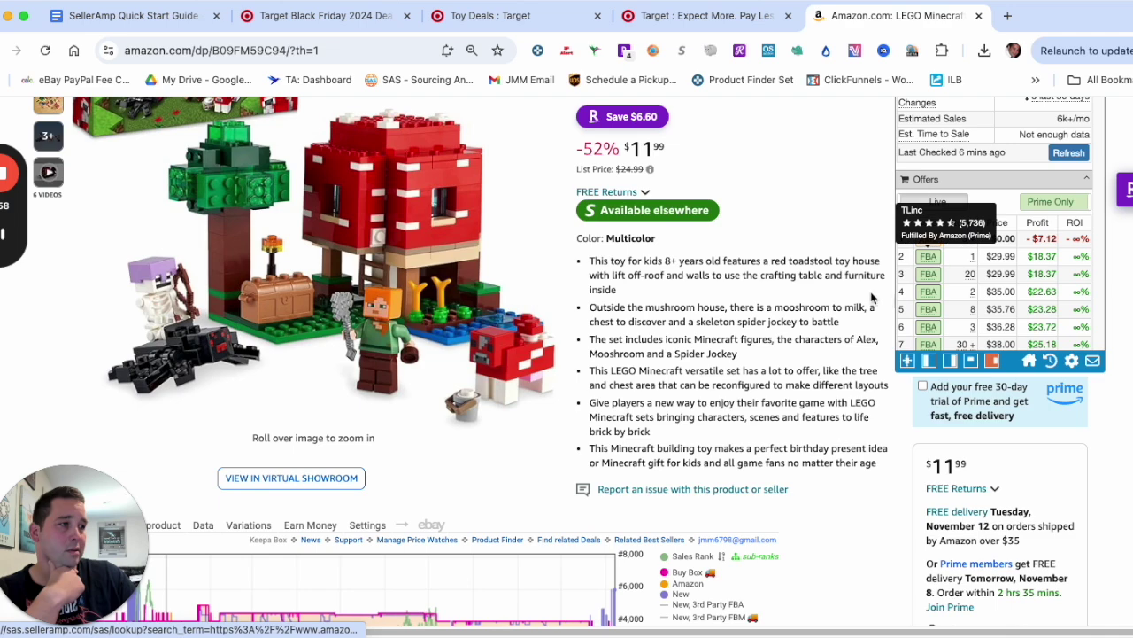
scroll(872, 299, "down", 5)
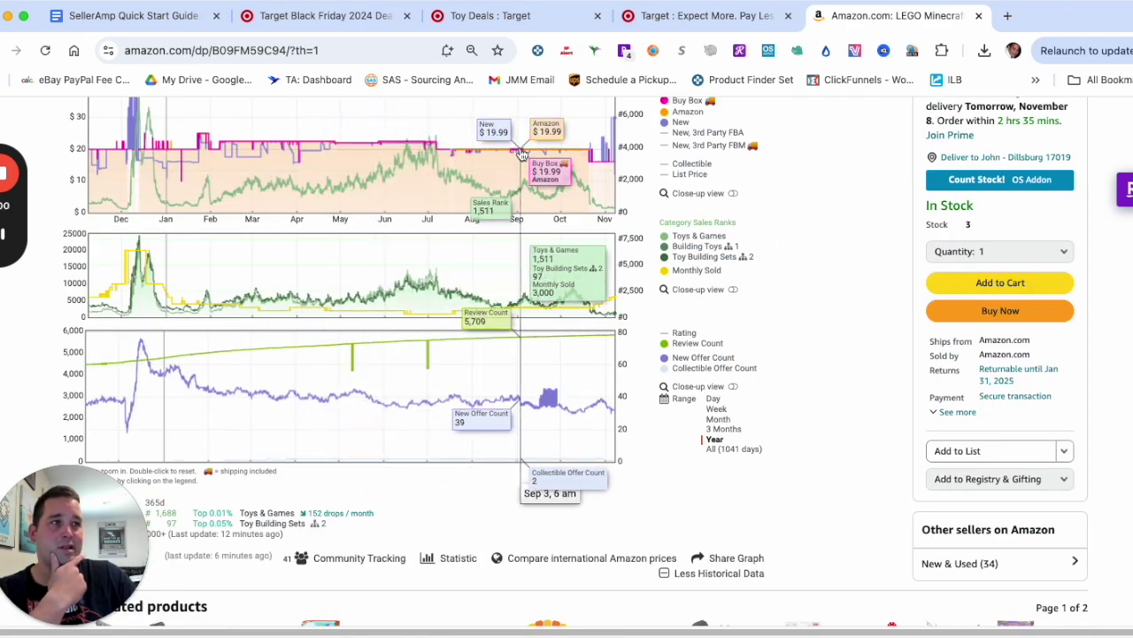
left_click_drag(571, 157, 621, 158)
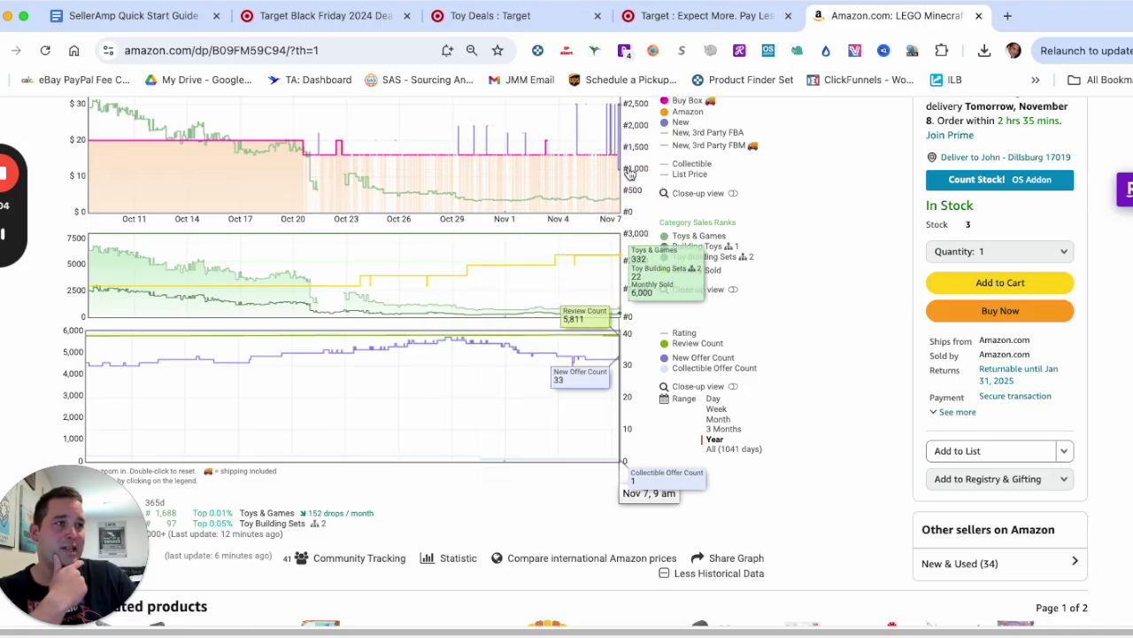
scroll(580, 177, "up", 3)
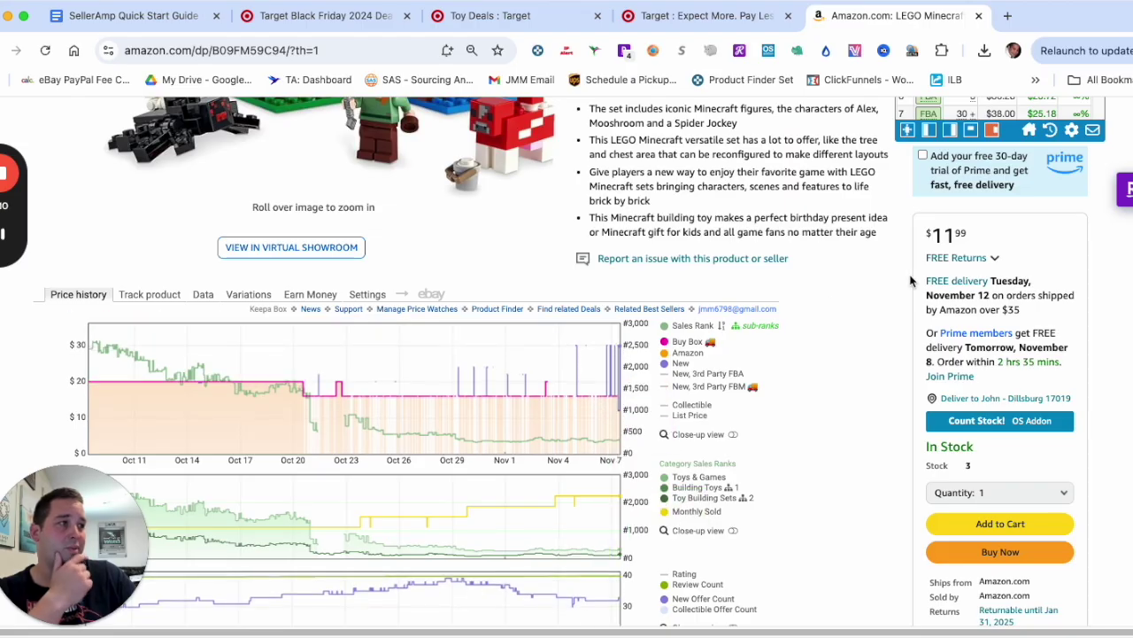
Switch SellerAmp's Buy Box Analysis to the 30-day period and examine each seller's average price and share of wins
scroll(797, 257, "up", 3)
scroll(1004, 265, "up", 2)
scroll(882, 257, "up", 1)
scroll(1001, 257, "down", 6)
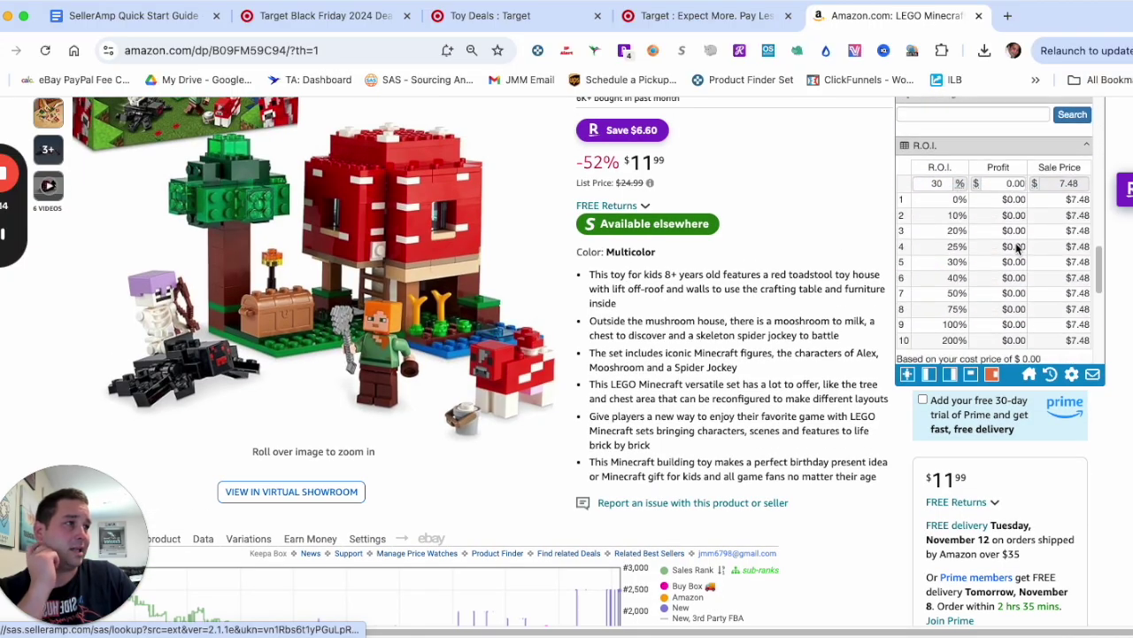
scroll(1007, 250, "down", 3)
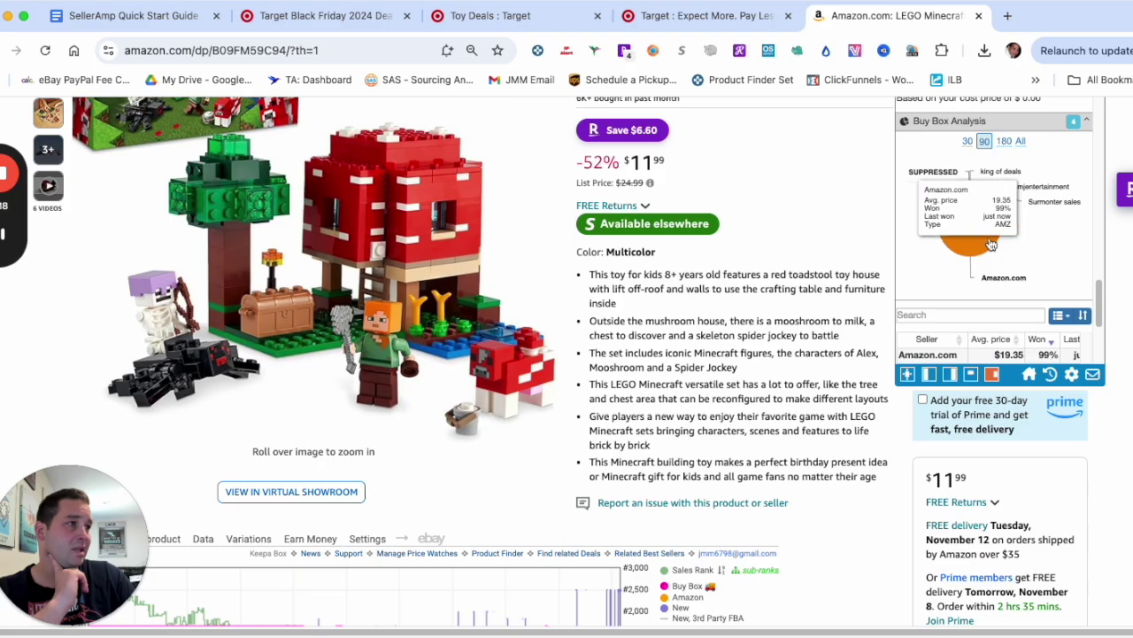
left_click(968, 140)
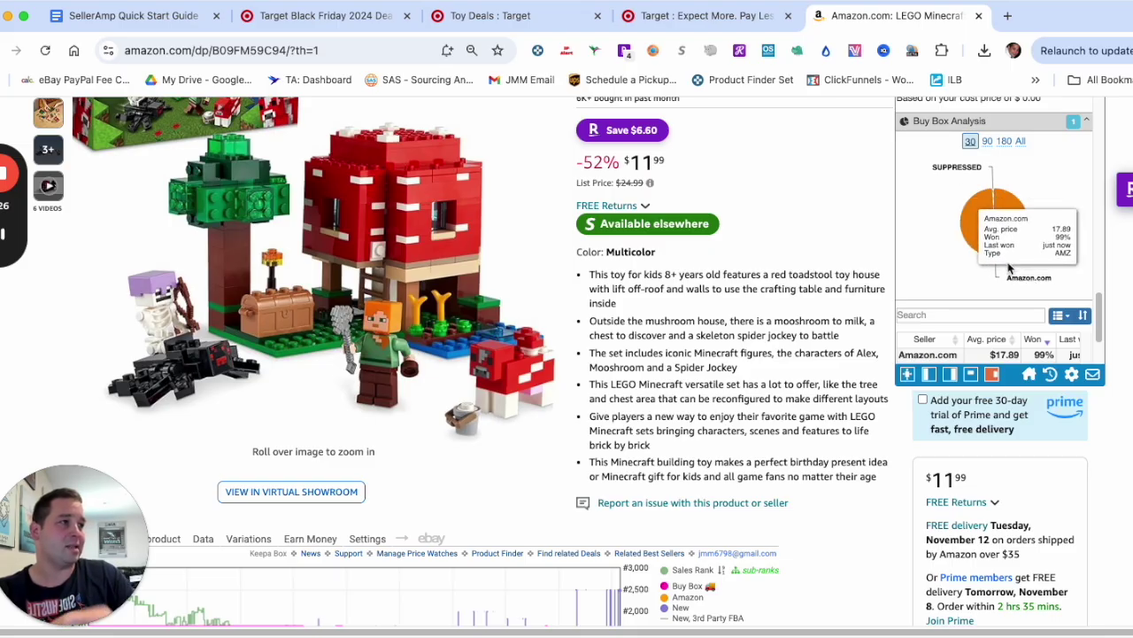
scroll(1018, 283, "down", 2)
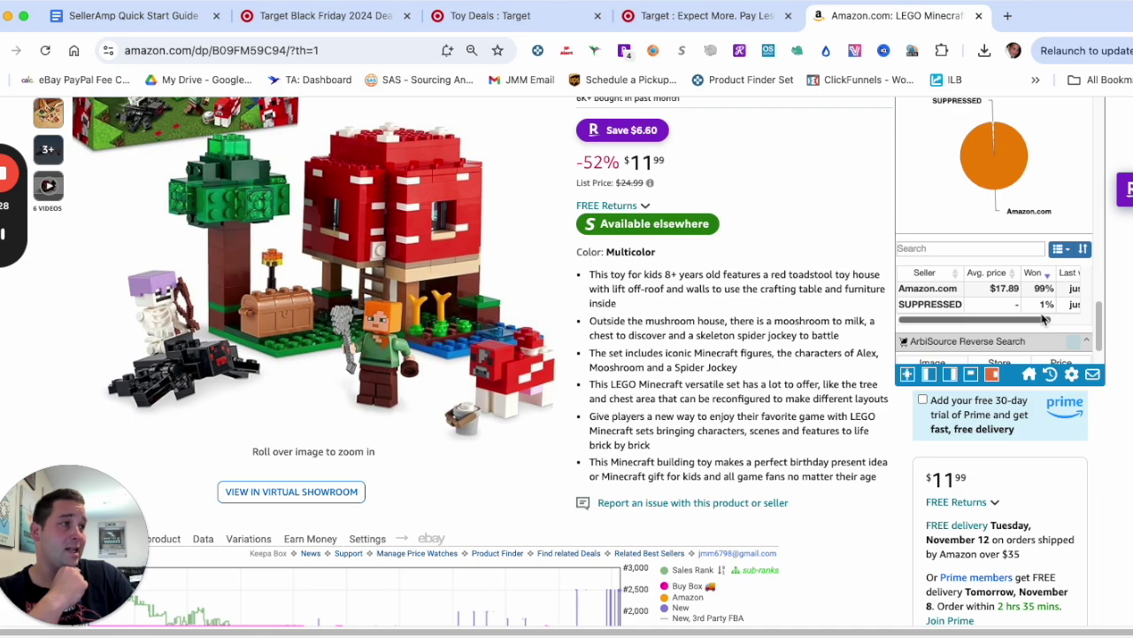
scroll(1027, 266, "down", 2)
scroll(1005, 202, "up", 5)
scroll(1005, 202, "up", 6)
scroll(743, 248, "up", 5)
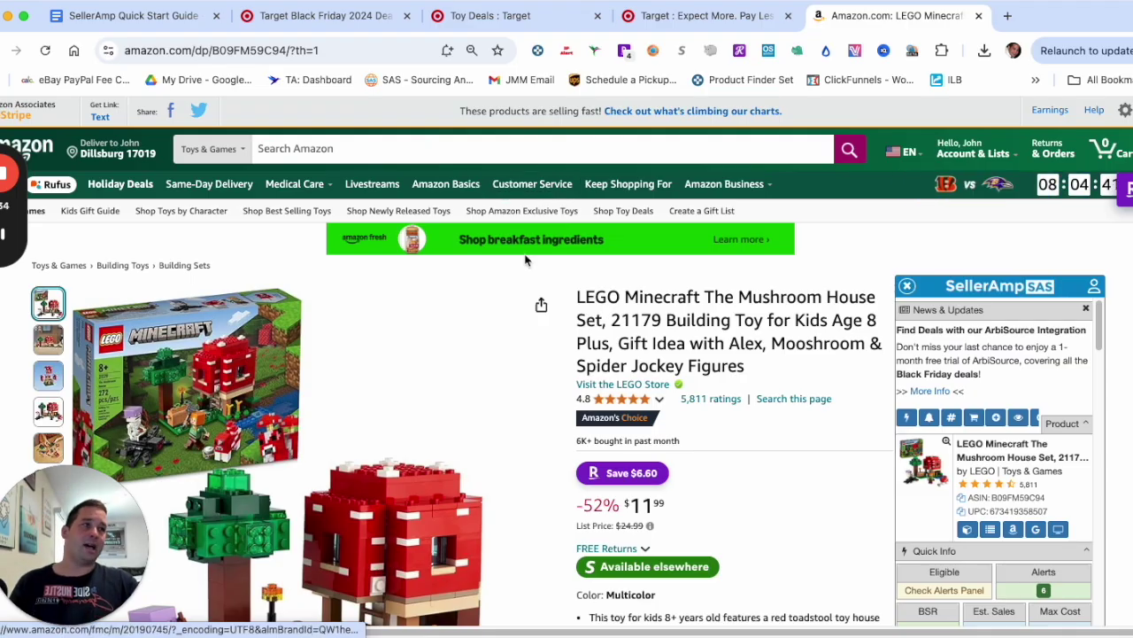
Review the Mushroom House listing's current Amazon price along with SellerAmp's quick info, alerts and ranks
scroll(526, 380, "down", 3)
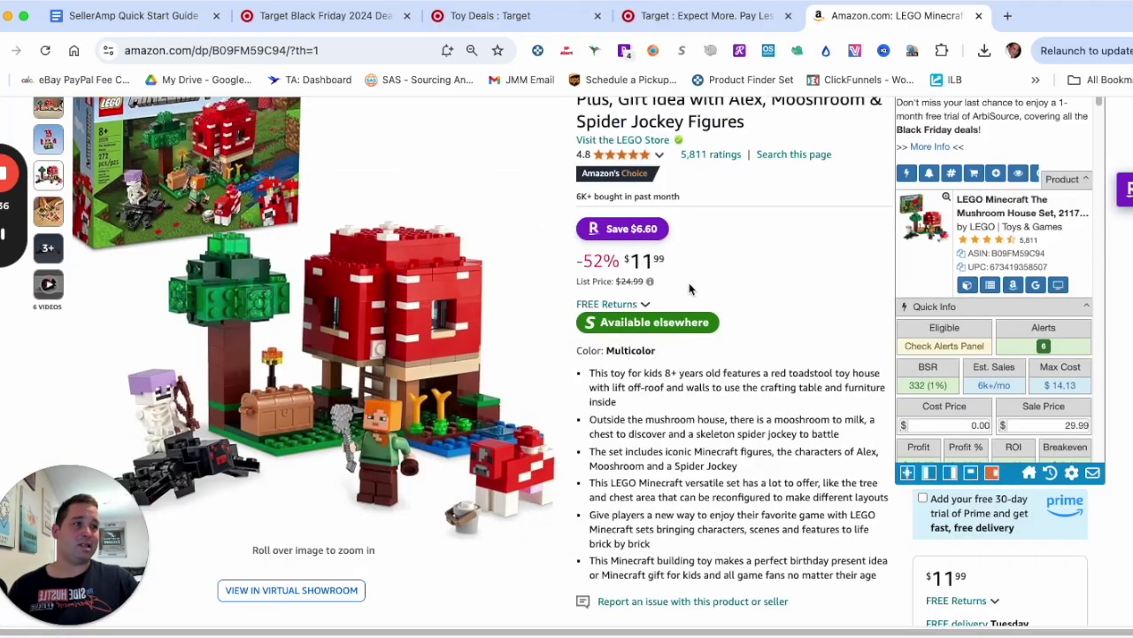
scroll(751, 348, "down", 3)
scroll(751, 348, "up", 4)
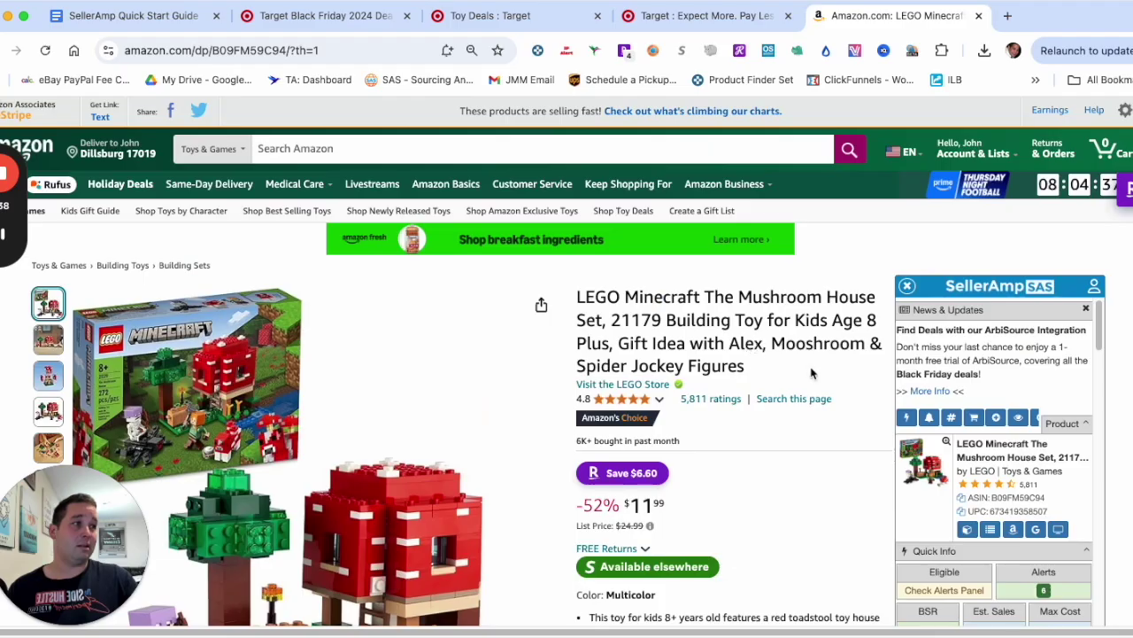
scroll(880, 384, "down", 1)
scroll(993, 284, "down", 1)
scroll(993, 283, "down", 3)
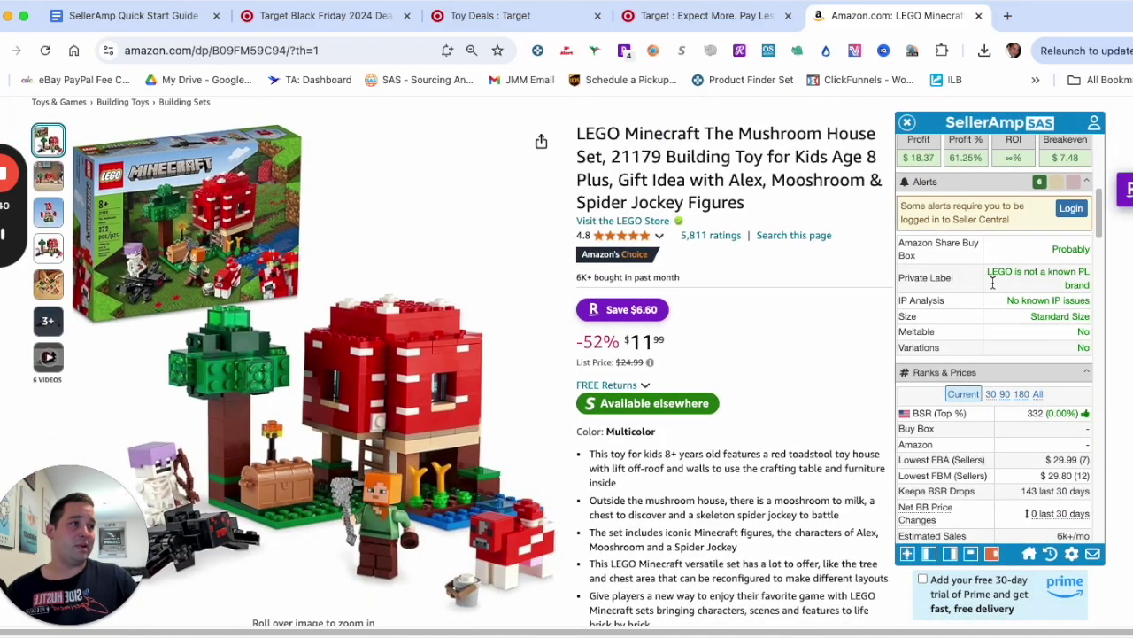
scroll(993, 283, "up", 5)
Open Target's product page for LEGO Minecraft The Mushroom House Toy 21179 in a new tab and select its web address
left_click(531, 18)
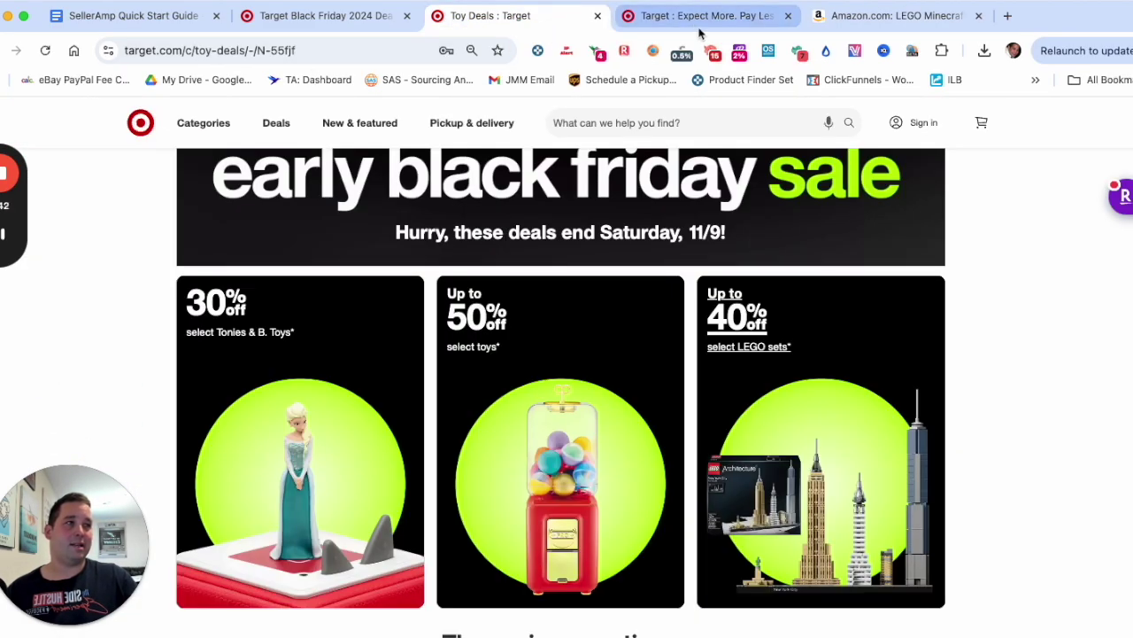
left_click(670, 16)
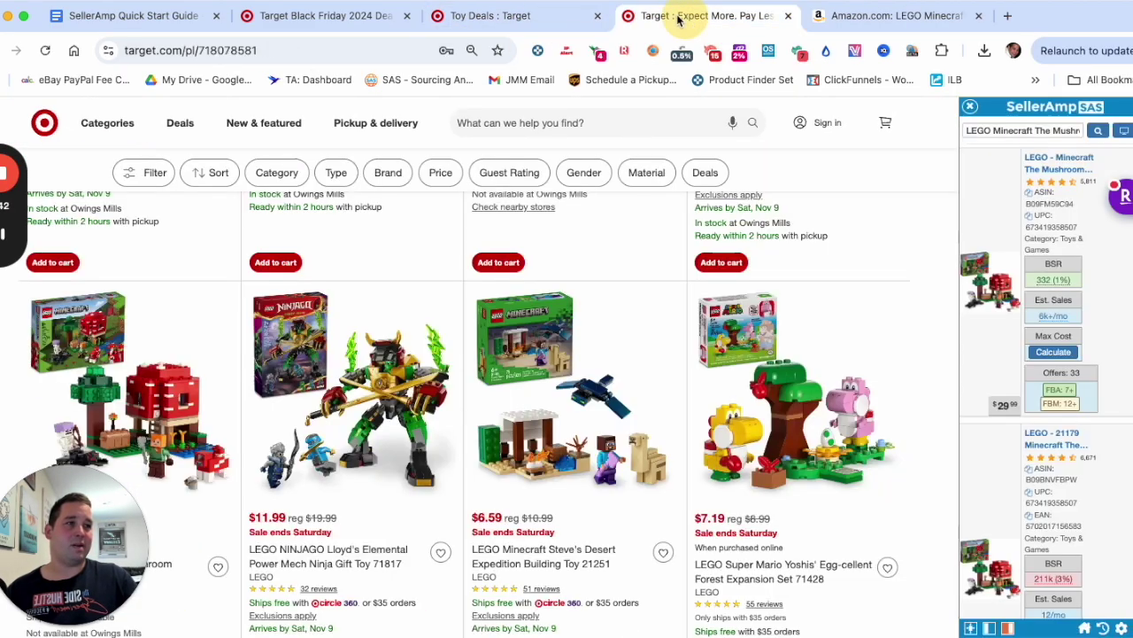
left_click(115, 352, "super")
key("ctrl+Tab")
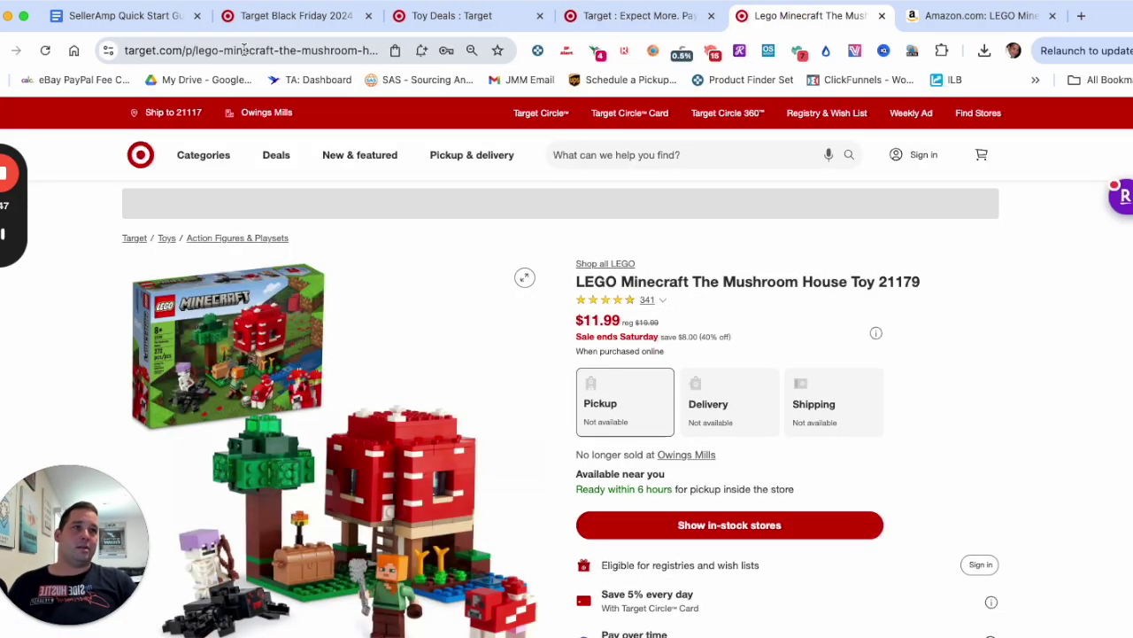
left_click(244, 51)
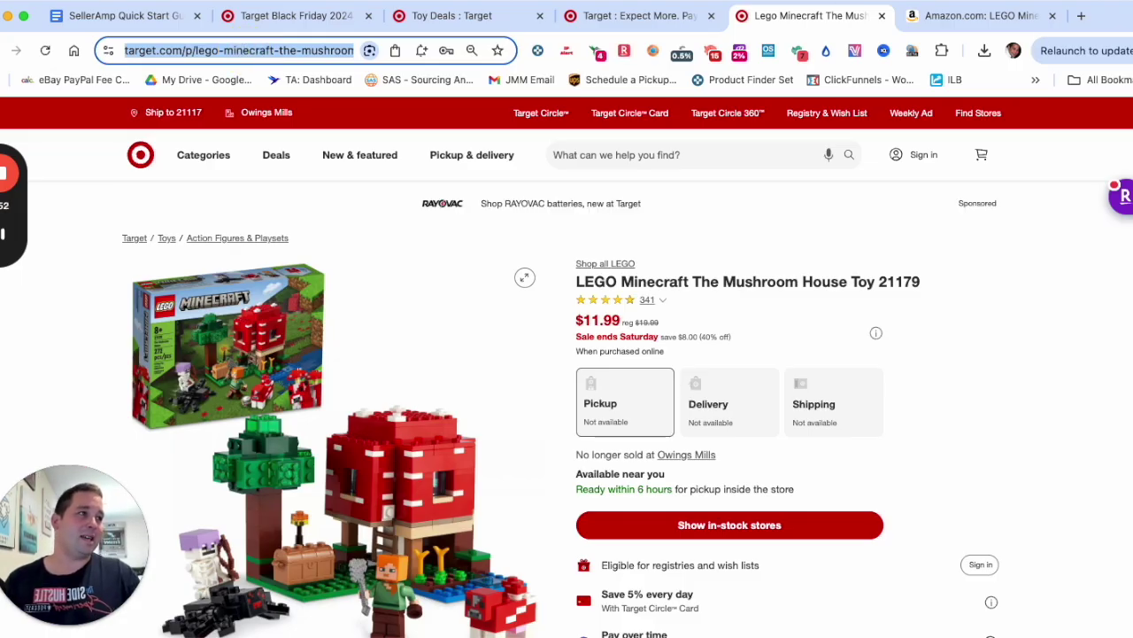
Compare Target's sale price with the Amazon listing, and set the Mushroom House set's SellerAmp cost price to 11.15
left_click(944, 18)
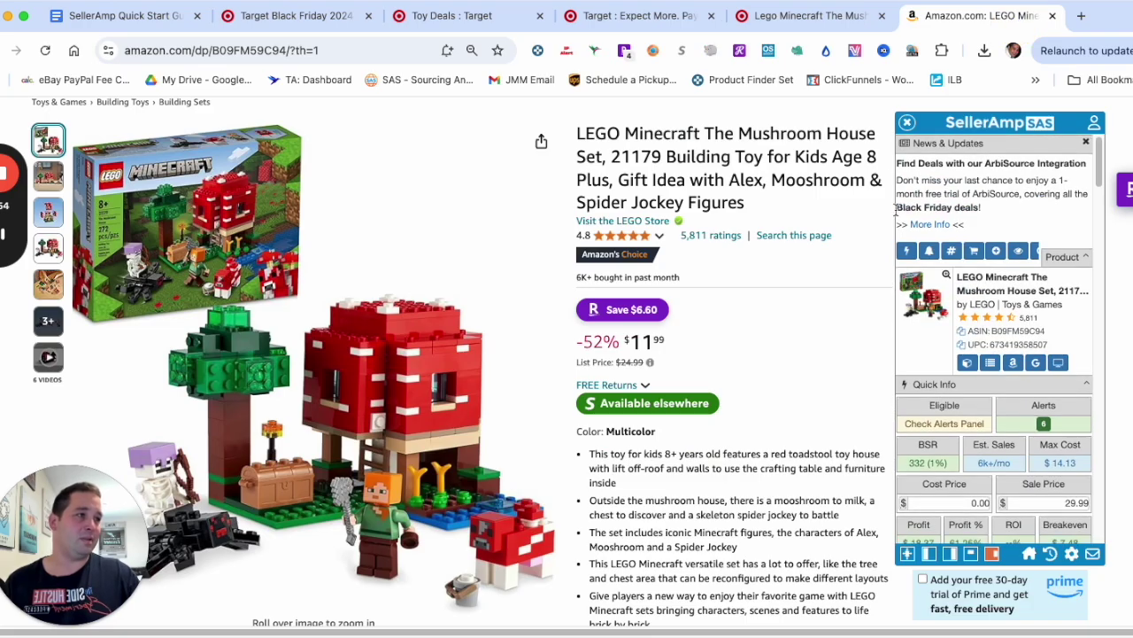
left_click(785, 16)
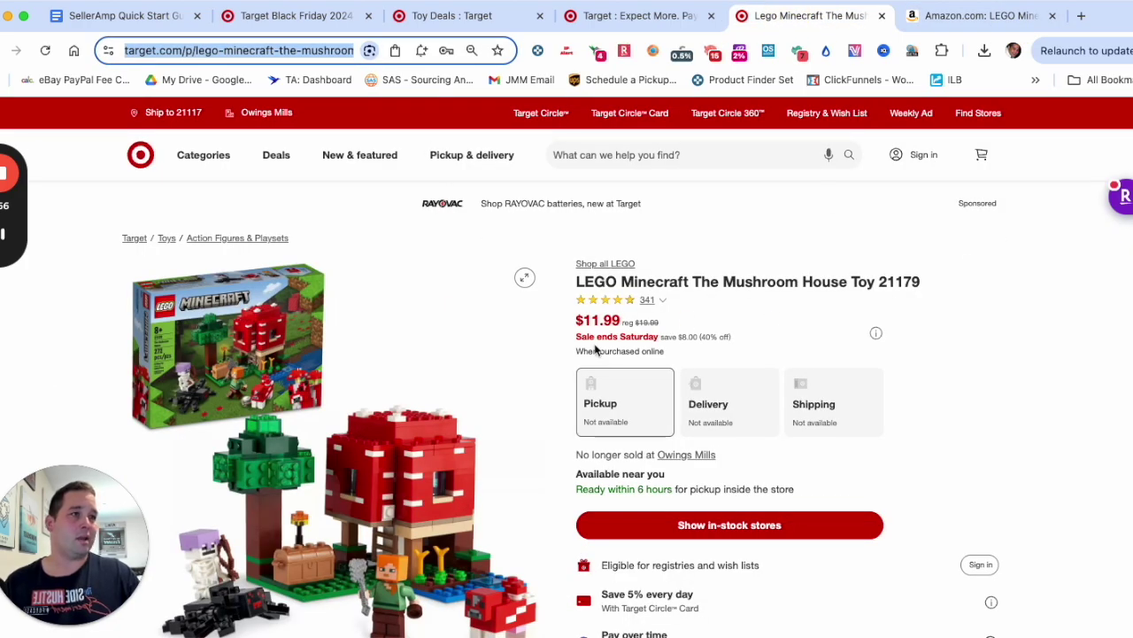
left_click(965, 18)
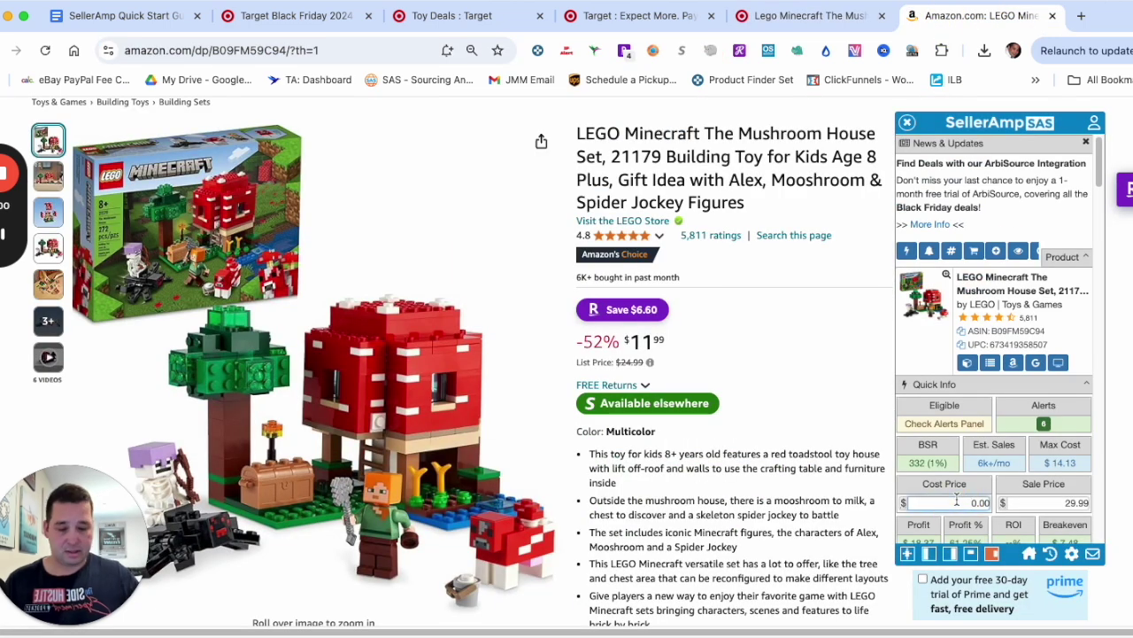
type("11.99")
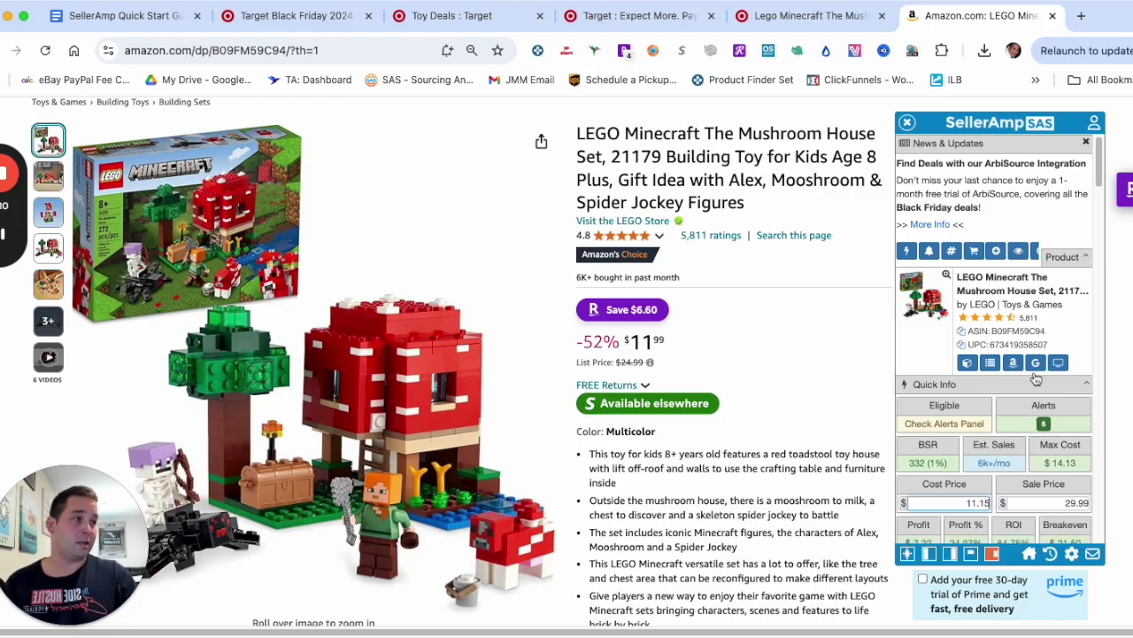
Review the profit, ROI, seller offers and price history at the entered cost, and return to the Target Black Friday 2024 deals page
scroll(1036, 379, "down", 1)
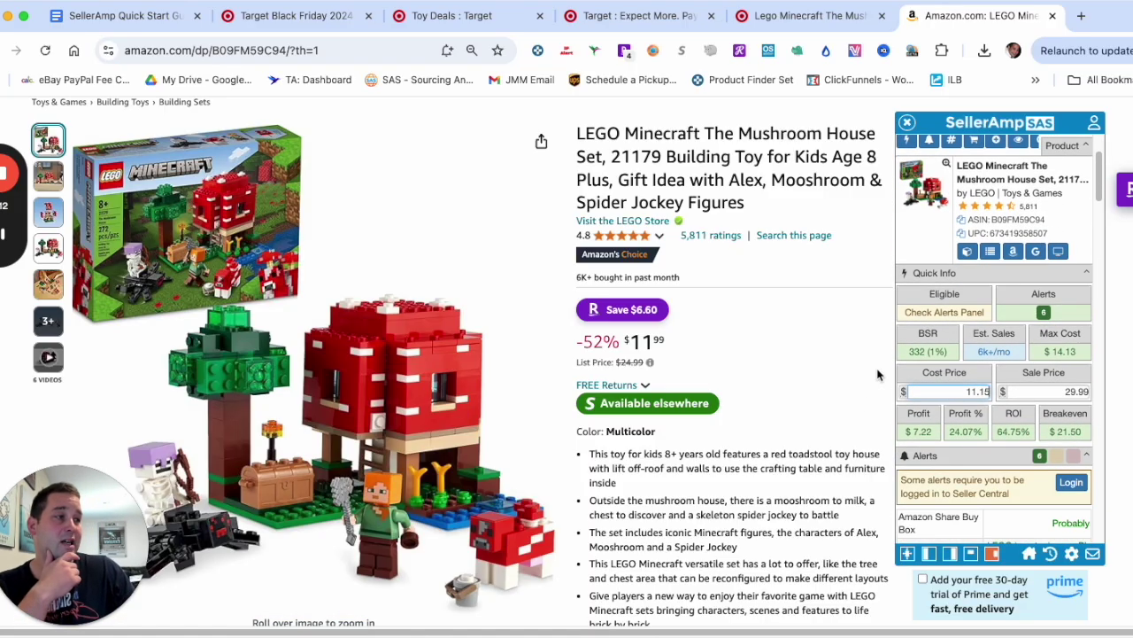
scroll(1014, 394, "down", 3)
scroll(1019, 390, "up", 2)
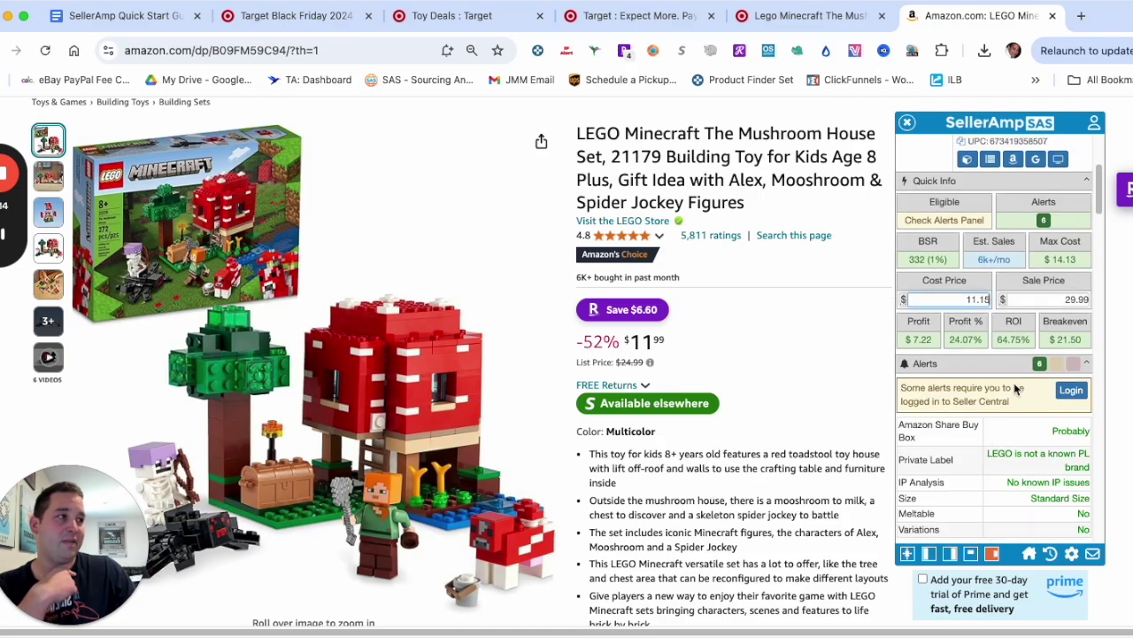
scroll(978, 433, "down", 5)
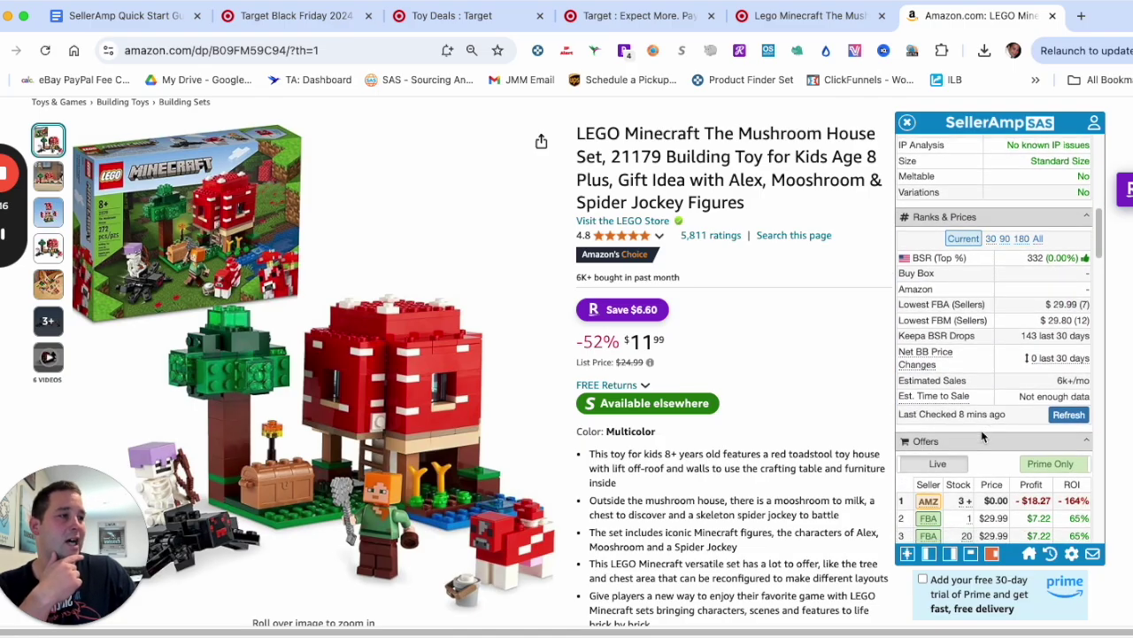
scroll(993, 372, "up", 1)
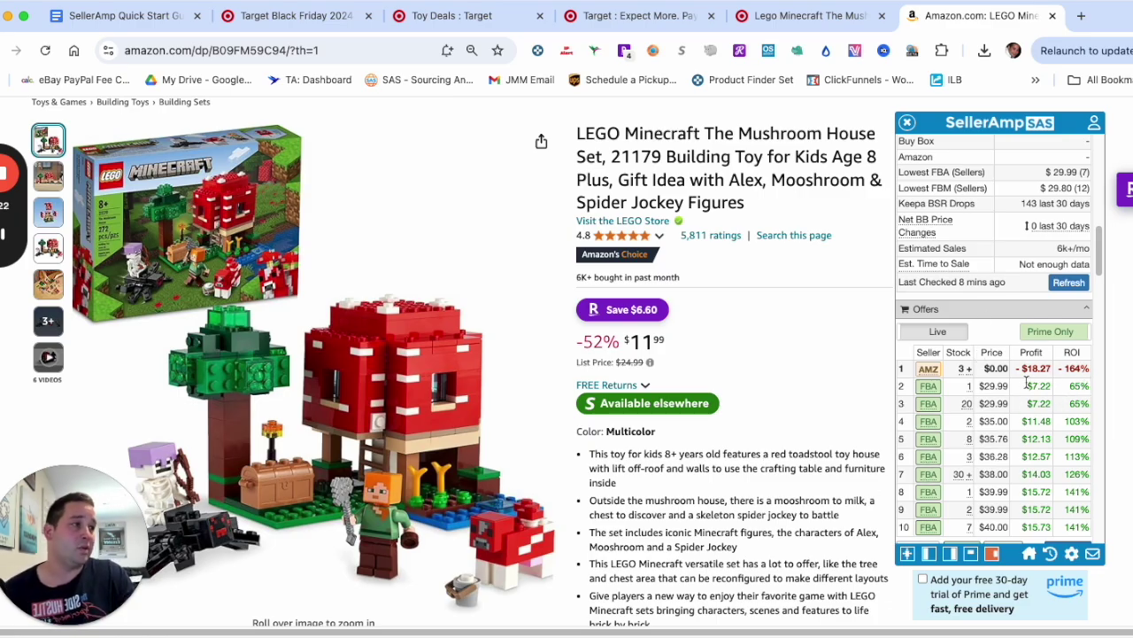
scroll(859, 482, "down", 4)
scroll(888, 456, "down", 2)
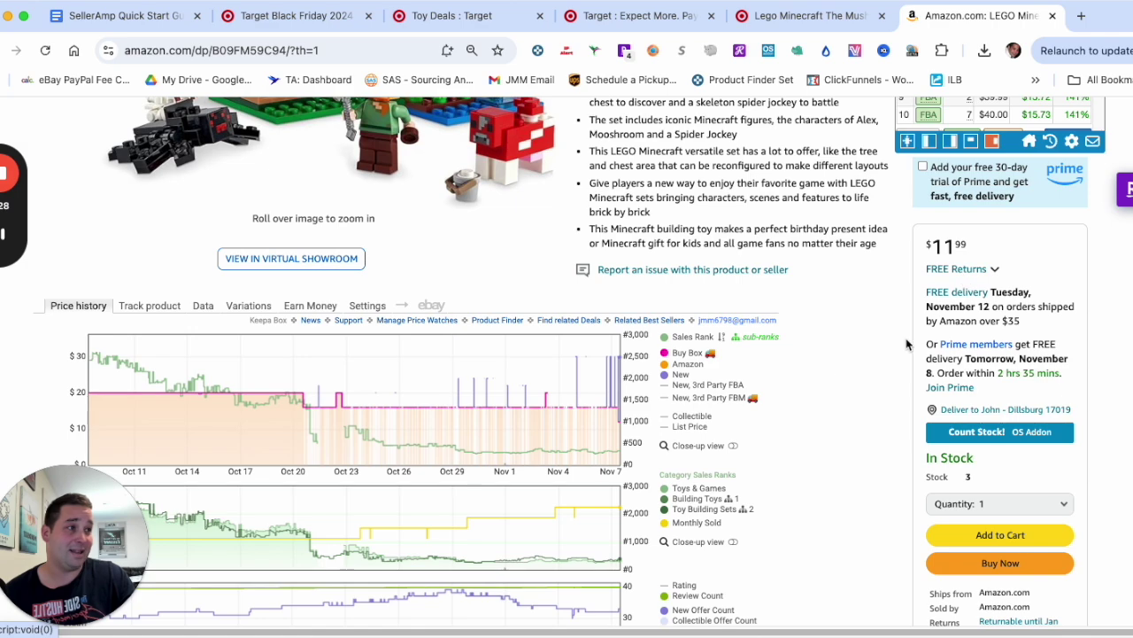
scroll(742, 389, "up", 3)
left_click(292, 15)
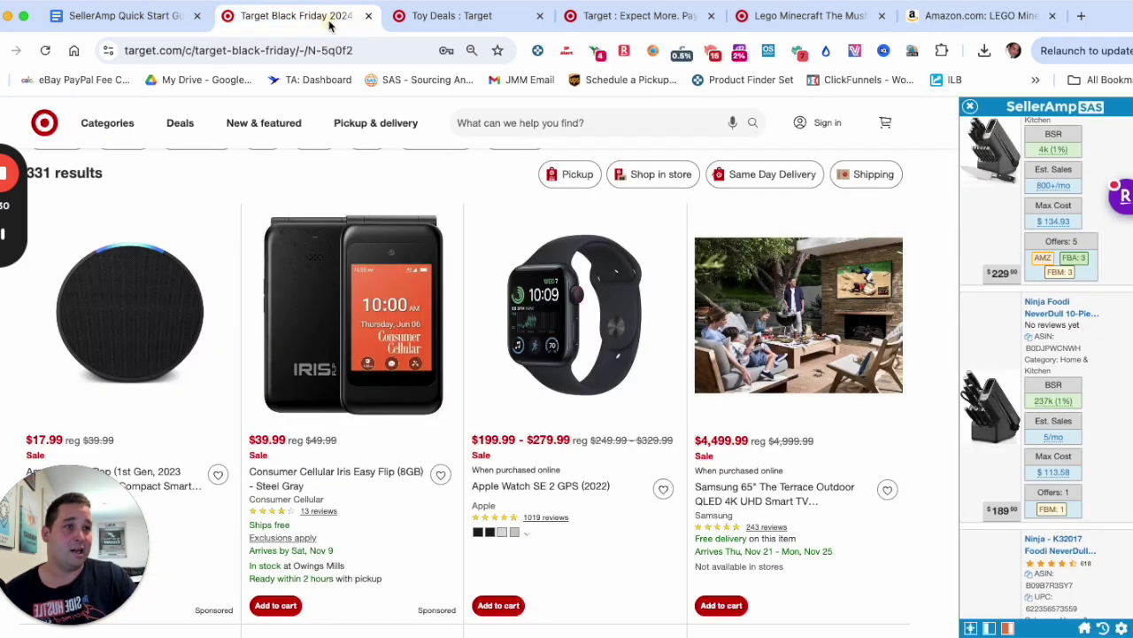
Compare the Mushroom House set's price in Target's LEGO sale list with its Amazon listing and Keepa price history
left_click(432, 18)
left_click(603, 15)
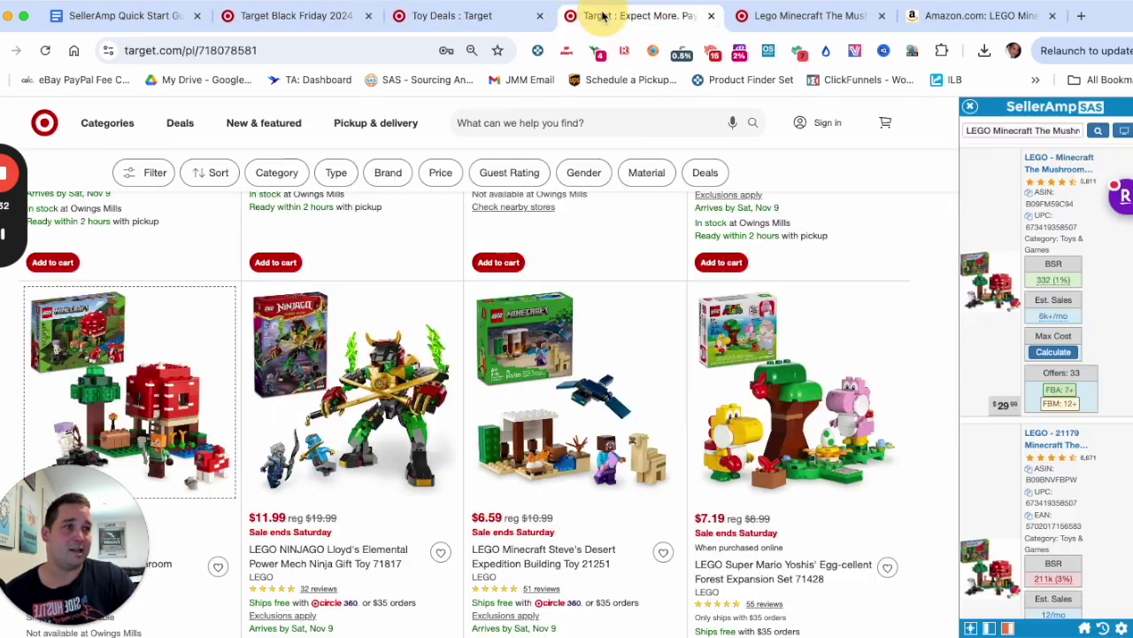
scroll(149, 327, "down", 2)
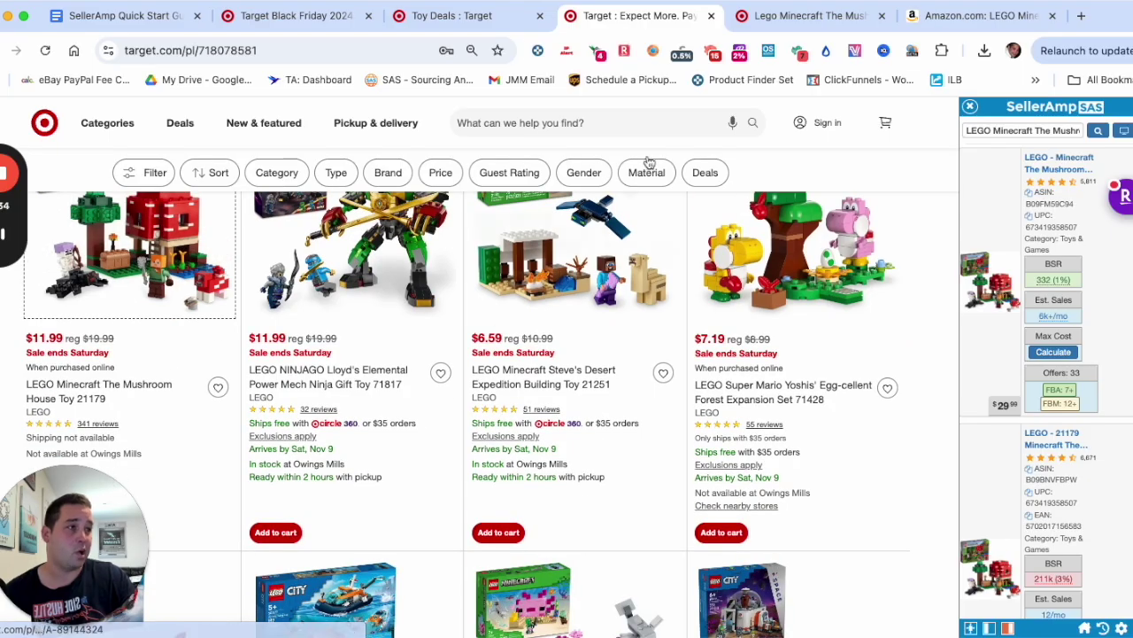
left_click(935, 16)
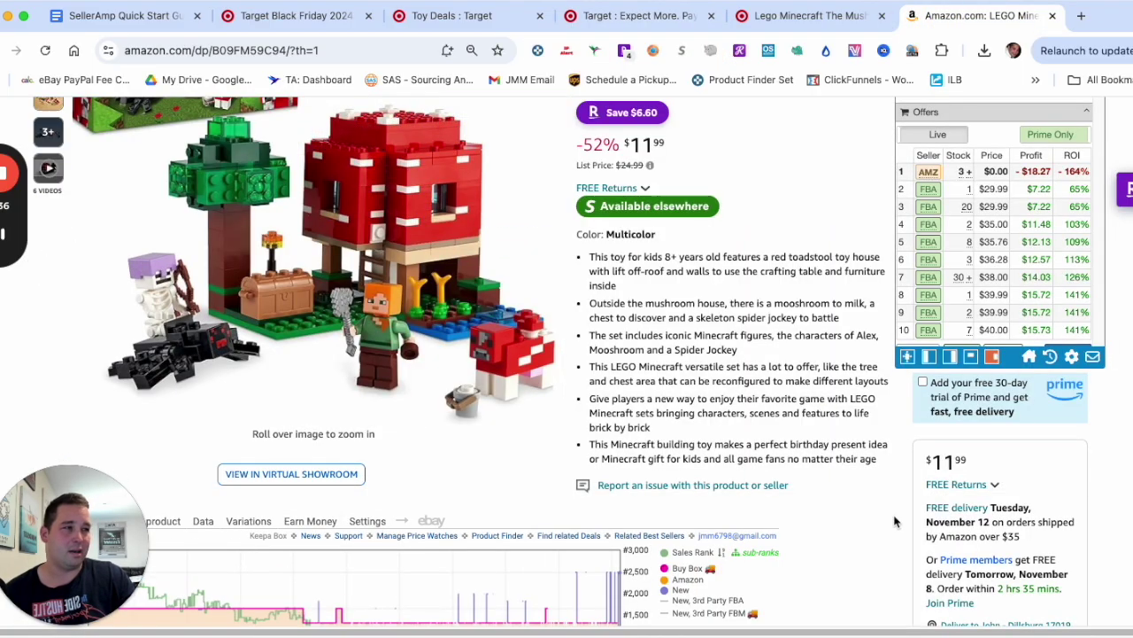
scroll(833, 516, "down", 4)
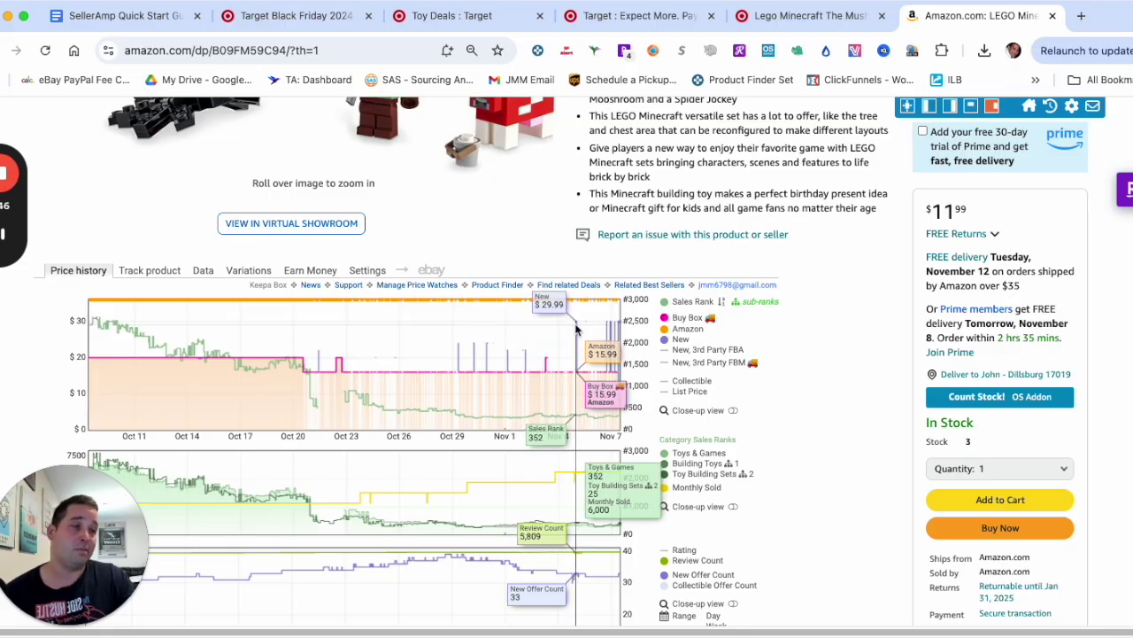
scroll(825, 255, "up", 6)
scroll(949, 404, "up", 8)
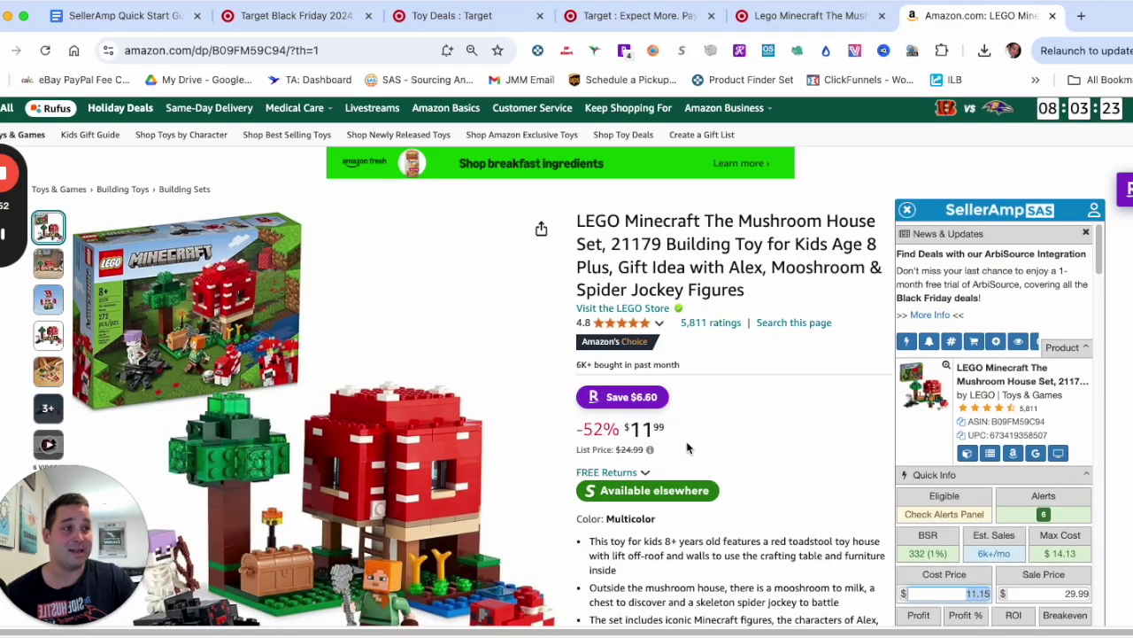
Review SellerAmp's profit, ROI and alerts for the Mushroom House set together with the Keepa charts and Amazon's current offer
scroll(690, 448, "down", 2)
scroll(810, 306, "up", 1)
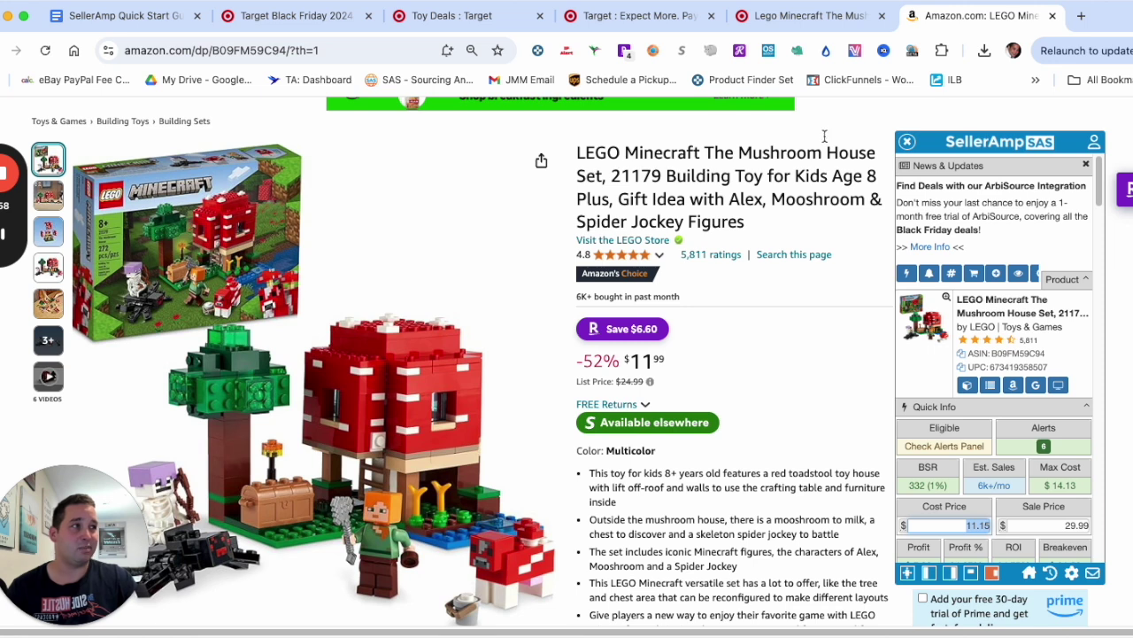
left_click(963, 363)
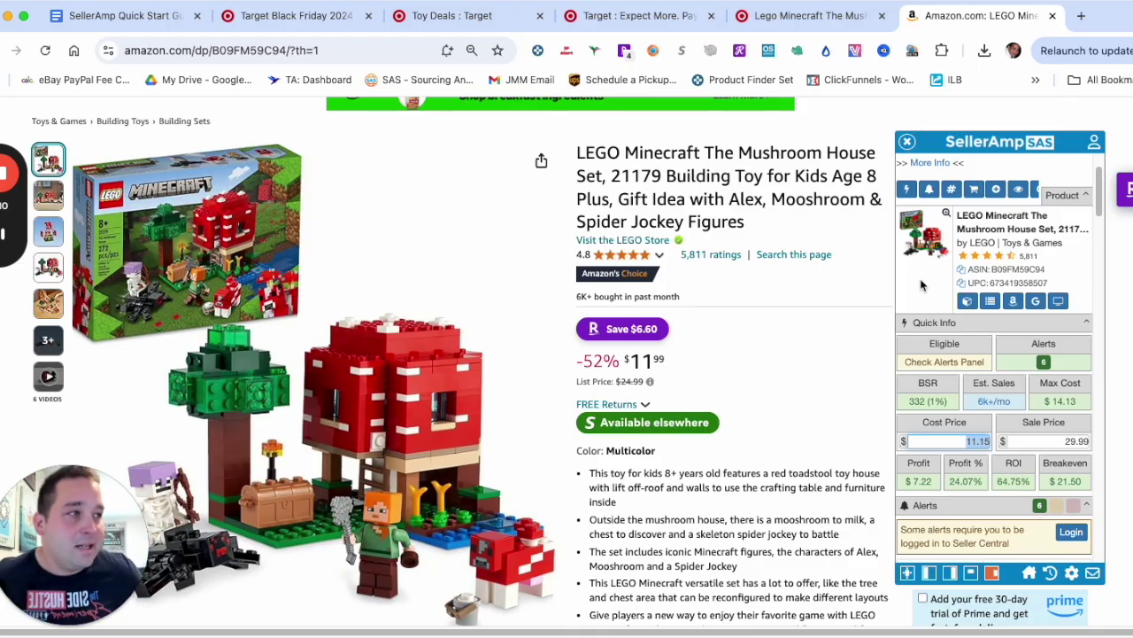
scroll(891, 381, "down", 4)
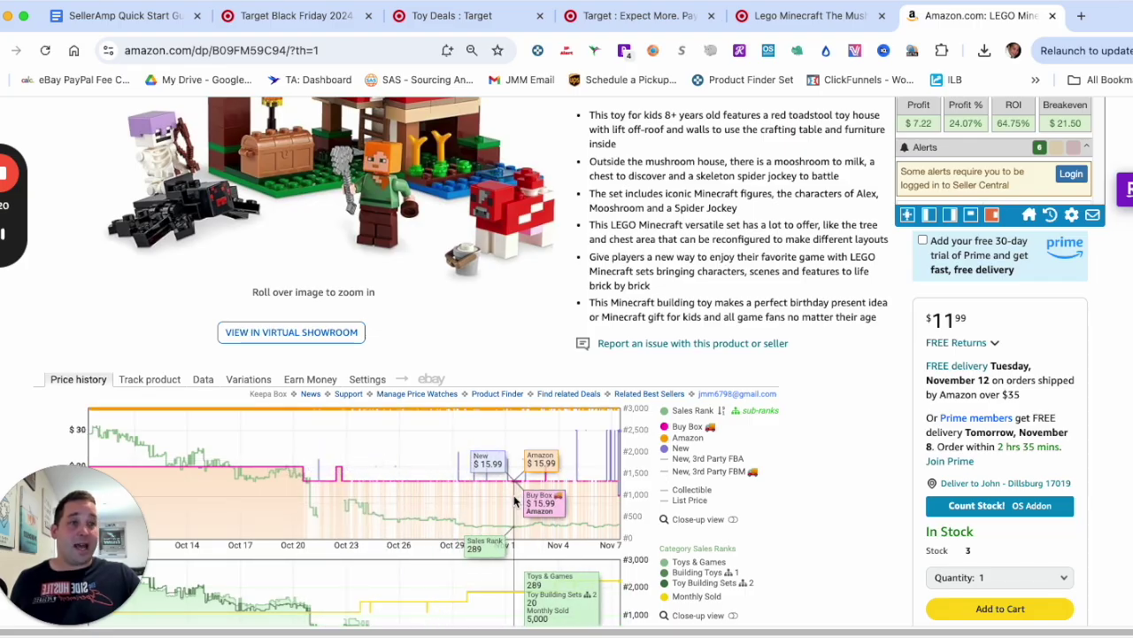
scroll(537, 510, "up", 3)
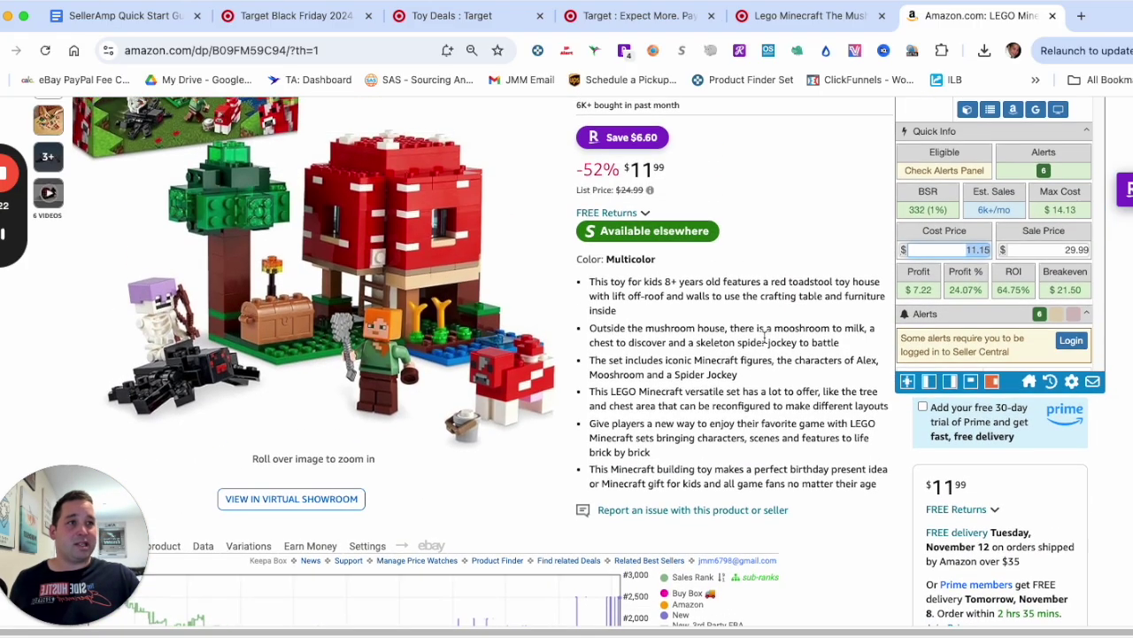
scroll(985, 289, "down", 5)
scroll(797, 390, "down", 5)
scroll(996, 286, "down", 3)
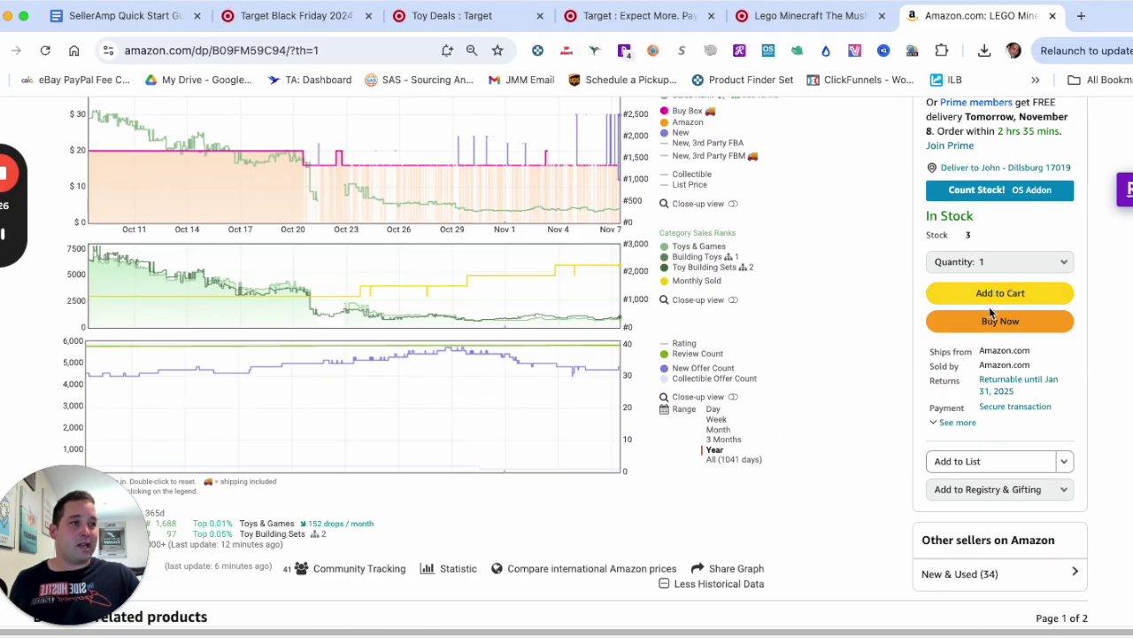
scroll(845, 348, "up", 10)
scroll(823, 363, "down", 1)
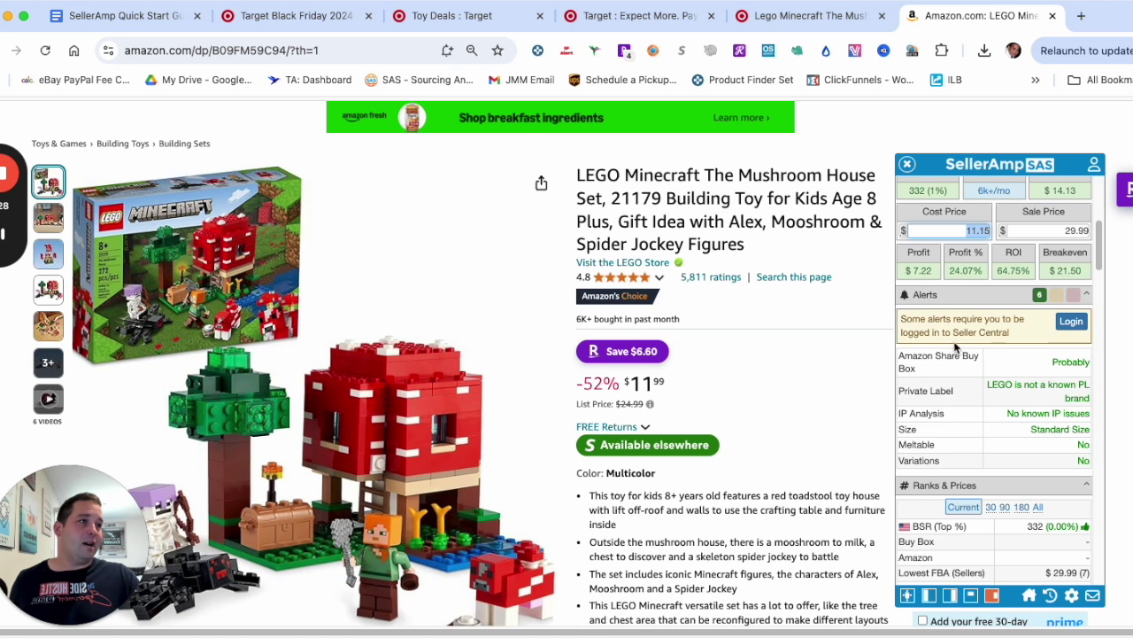
scroll(957, 347, "down", 3)
scroll(992, 288, "up", 4)
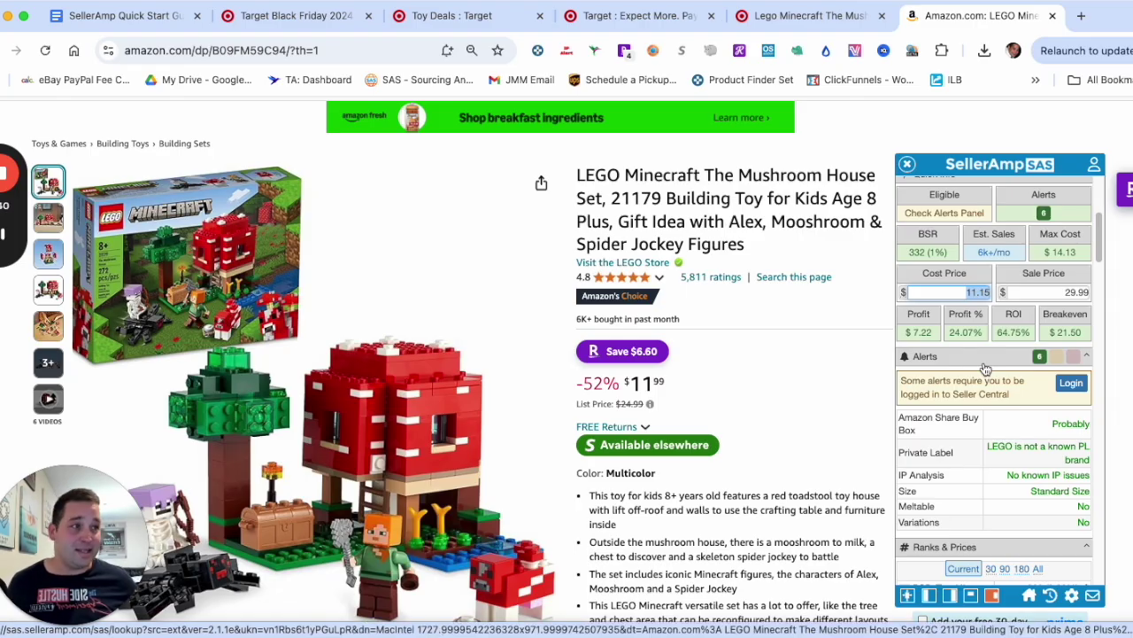
Copy the web address of Target's Mushroom House page and save it as the source in SellerAmp's lookup details
left_click(748, 22)
right_click(351, 51)
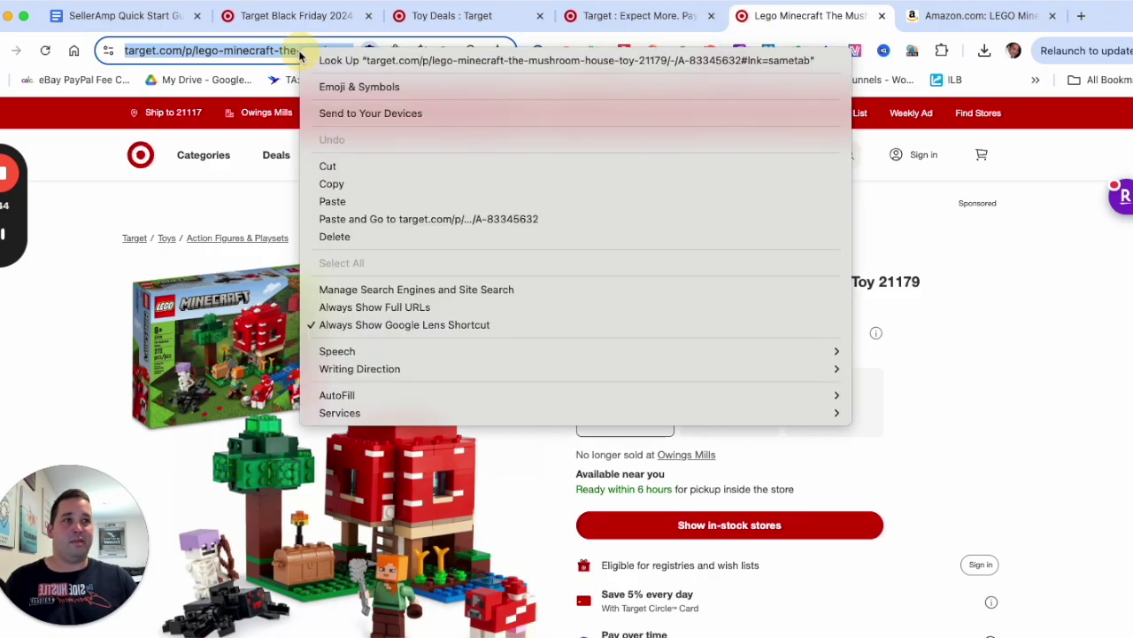
left_click(386, 186)
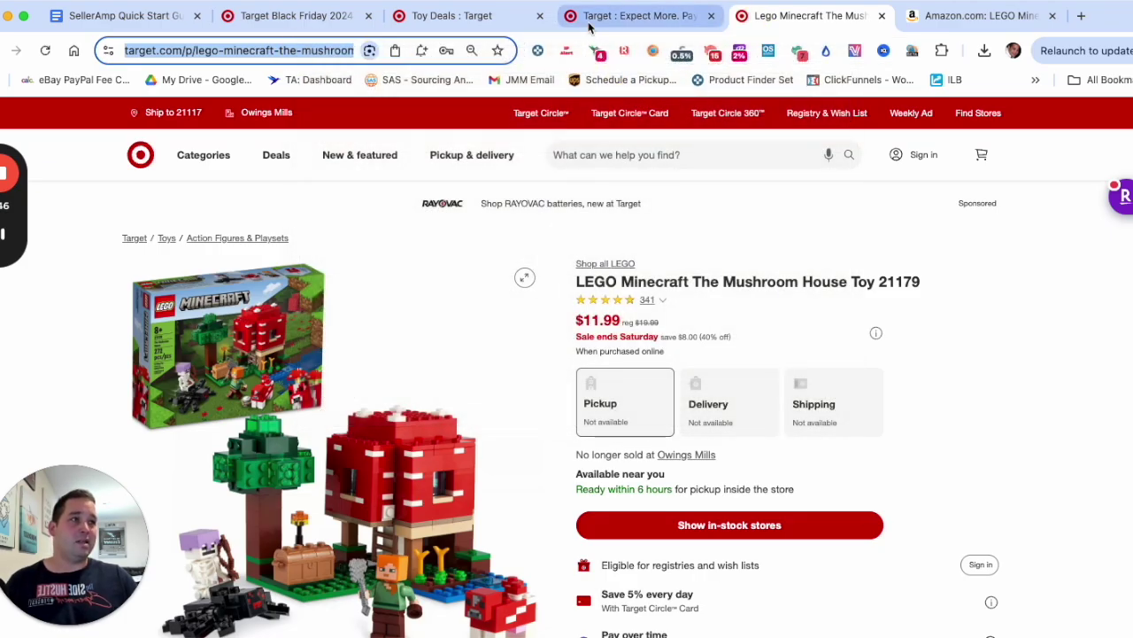
left_click(925, 20)
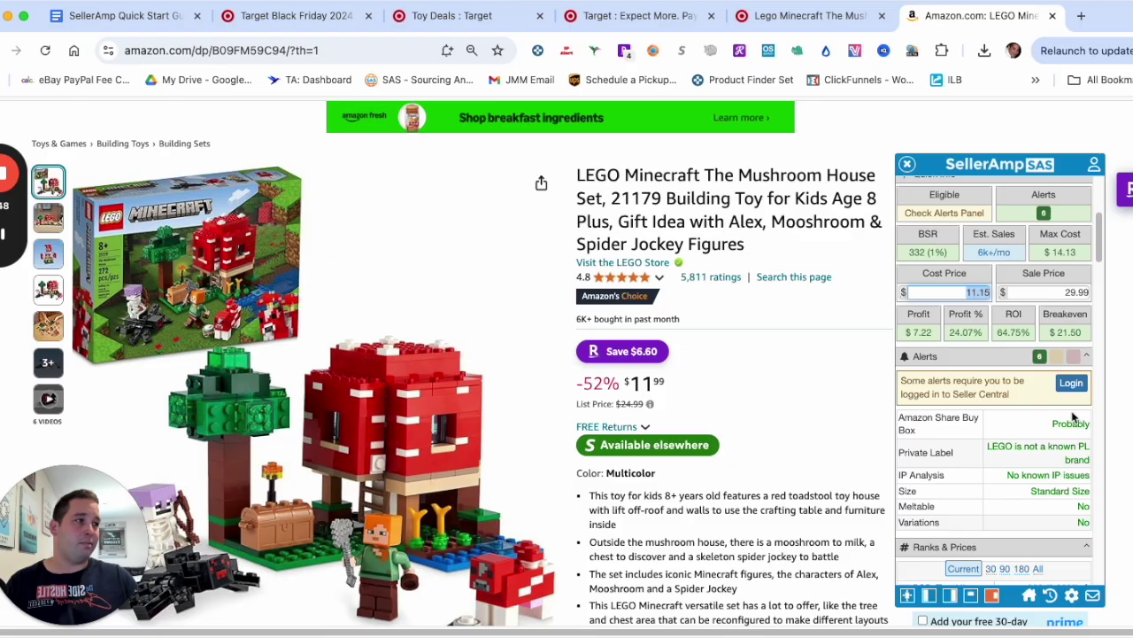
scroll(1074, 416, "down", 10)
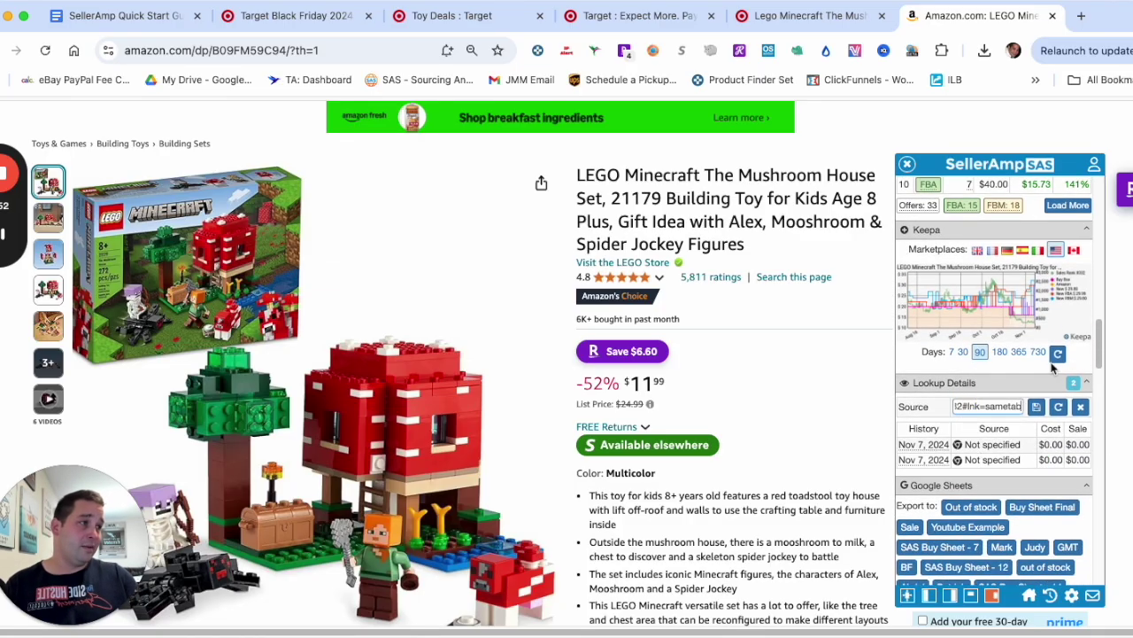
left_click(1036, 407)
Export the Mushroom House lookup from SellerAmp to the AAT BF/Holiday Google sheet
scroll(999, 399, "down", 1)
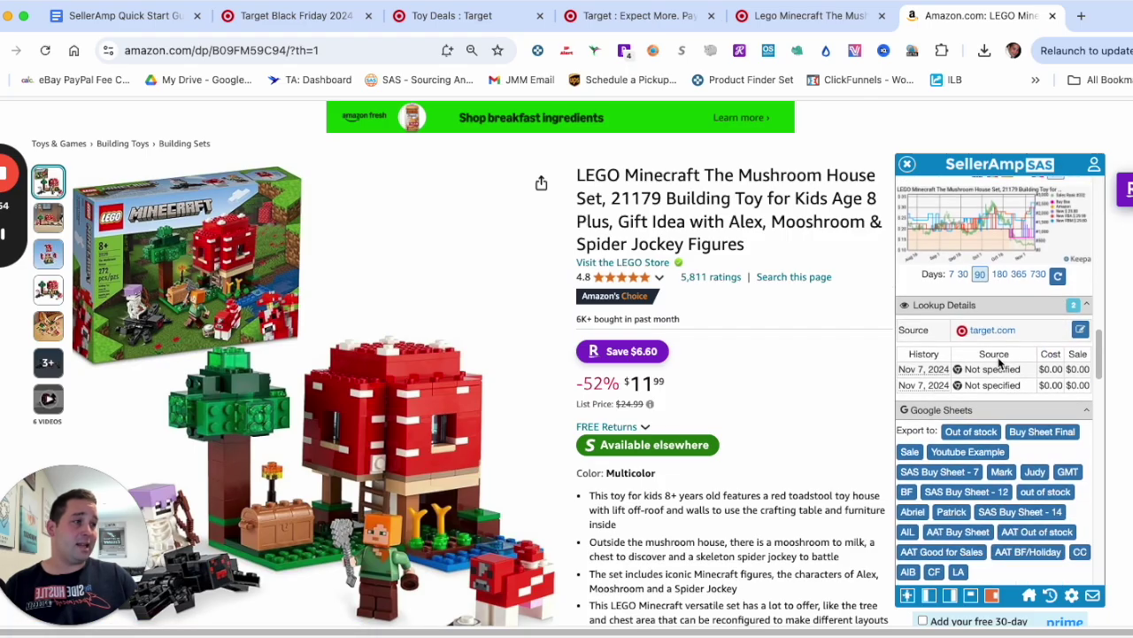
scroll(999, 362, "down", 1)
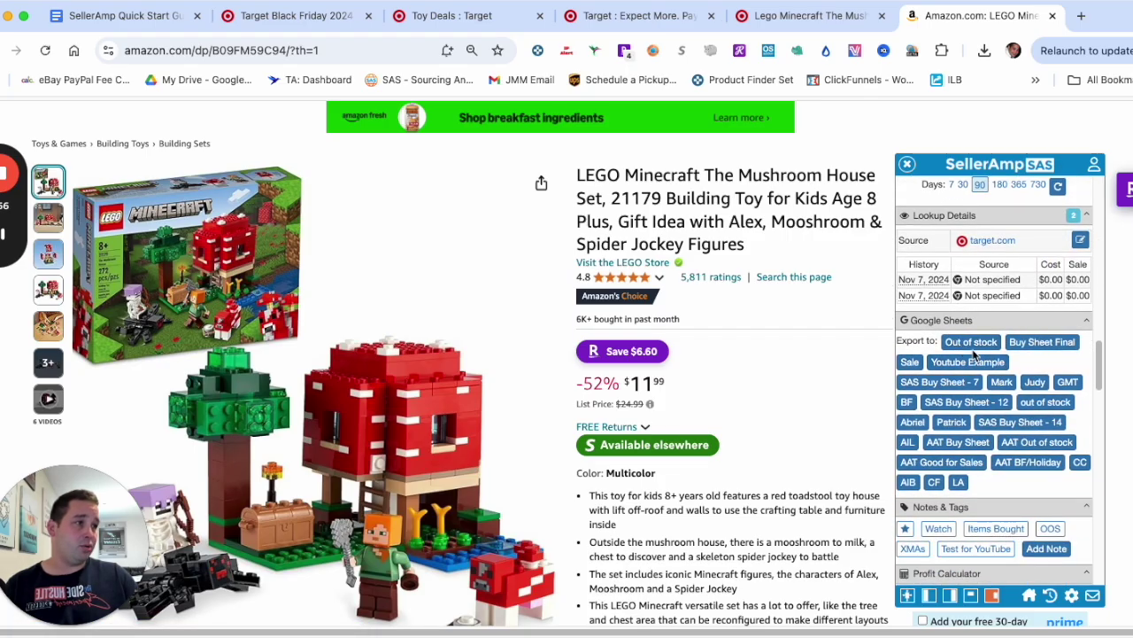
left_click(1020, 464)
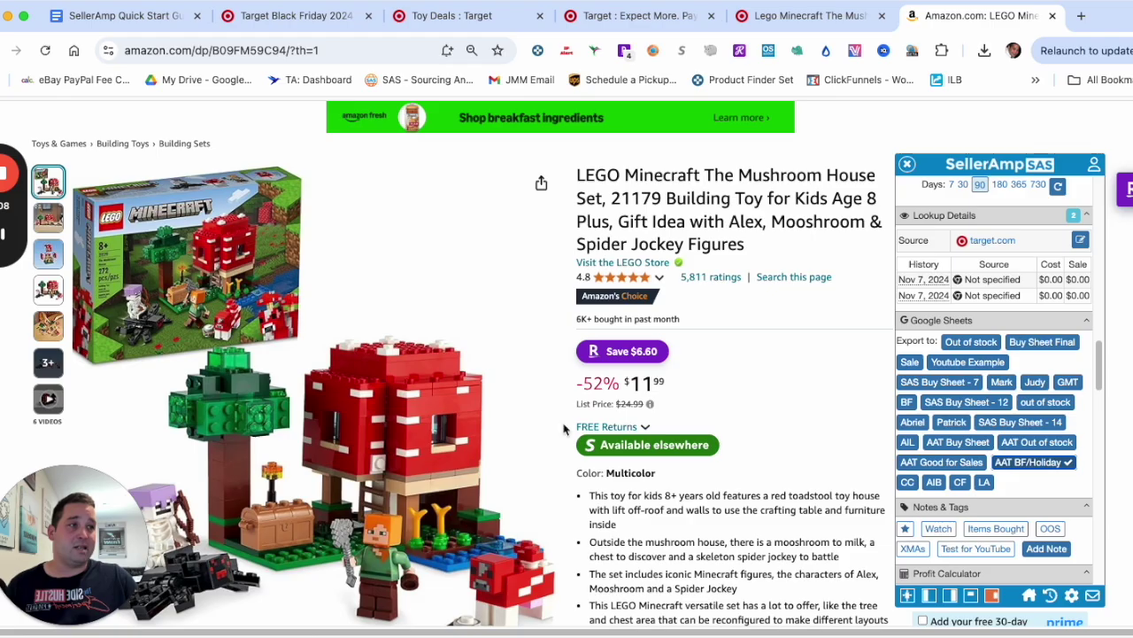
Show the full Keepa history of the Mushroom House set and zoom in on November and December 2023
scroll(627, 420, "down", 5)
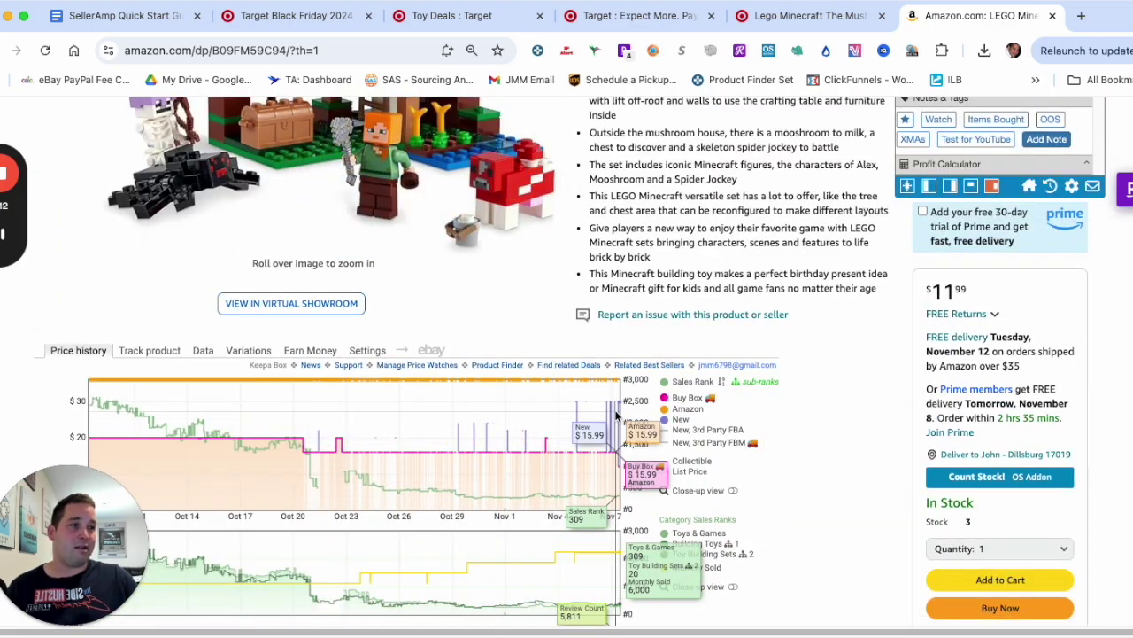
scroll(620, 407, "down", 3)
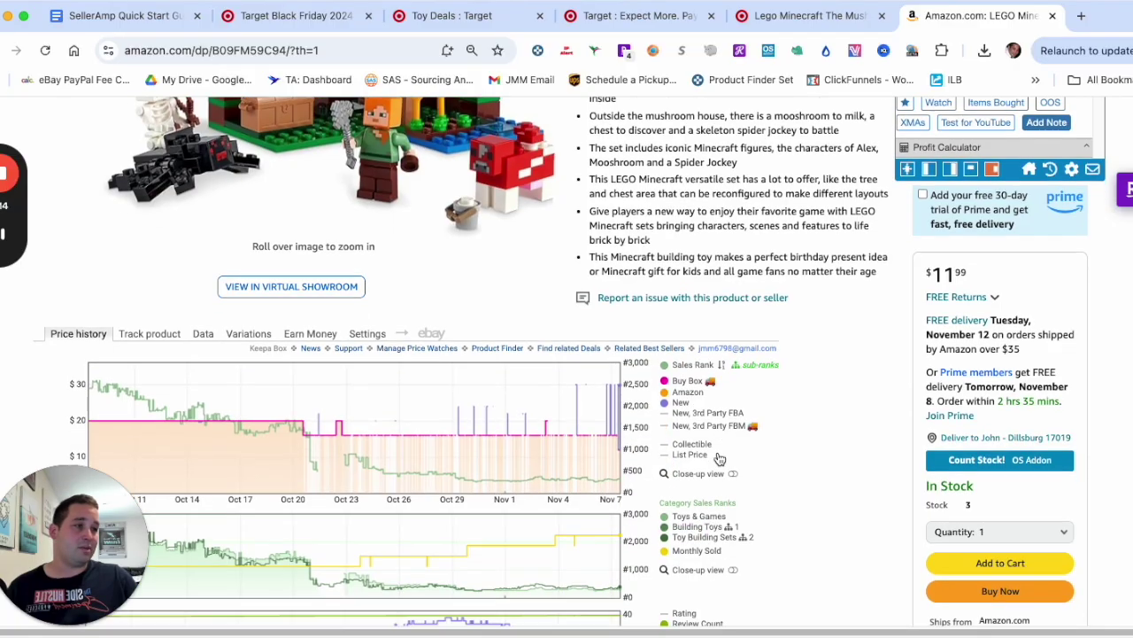
left_click(734, 566)
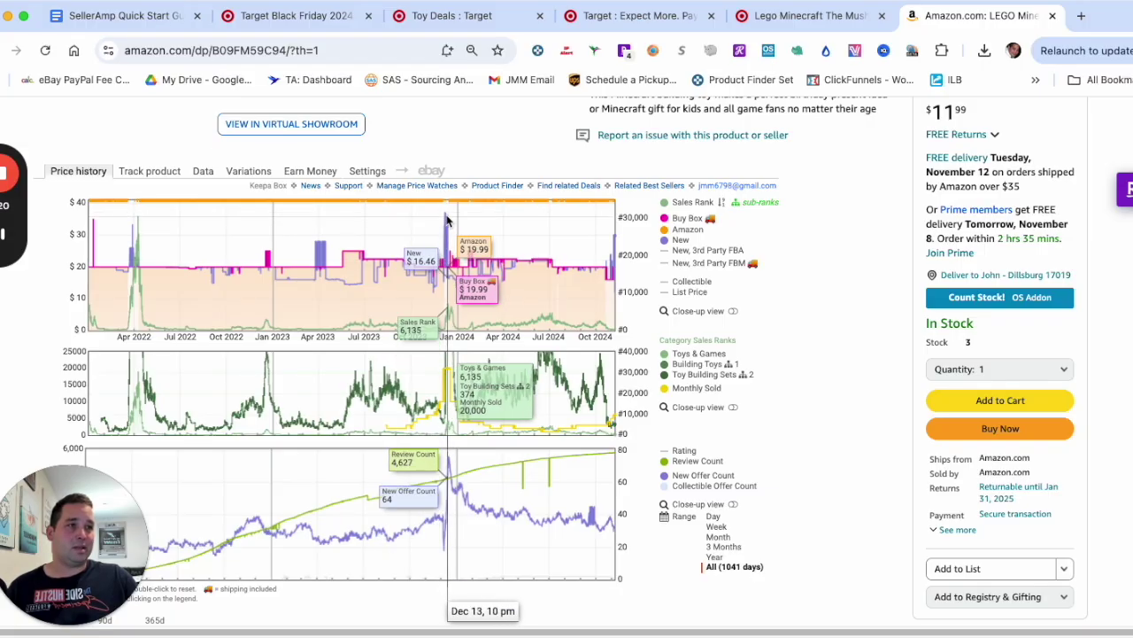
mouse_move(447, 222)
left_mouse_down()
mouse_move(425, 229)
mouse_move(467, 232)
left_mouse_up()
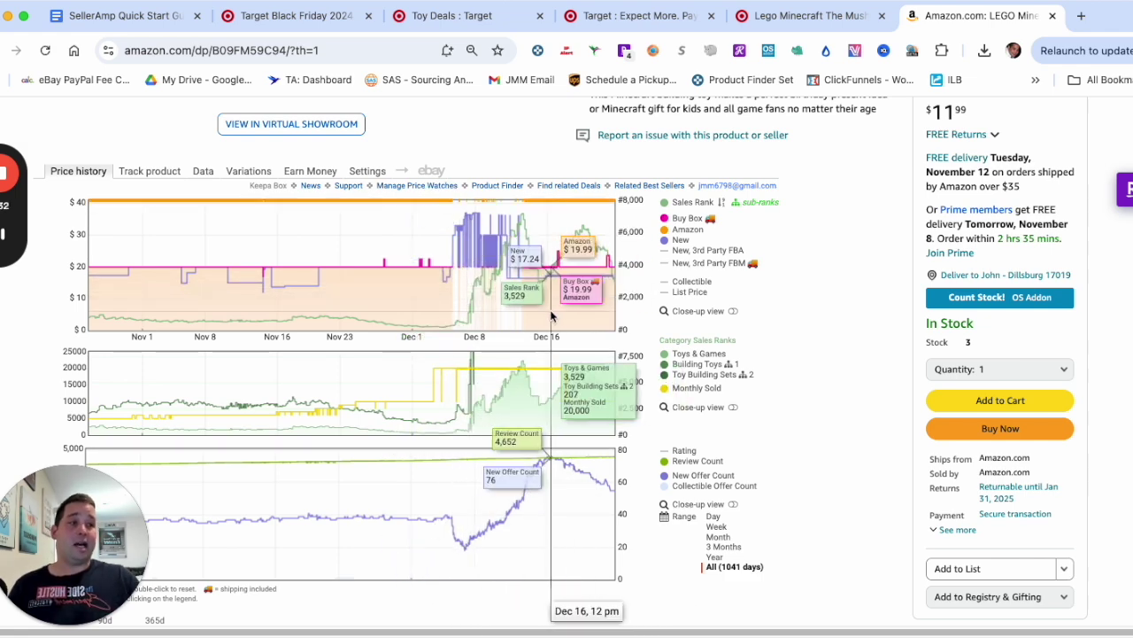
Examine the Keepa history over the 3 Months and Year ranges for price, sales rank and offer count trends
left_click(733, 568)
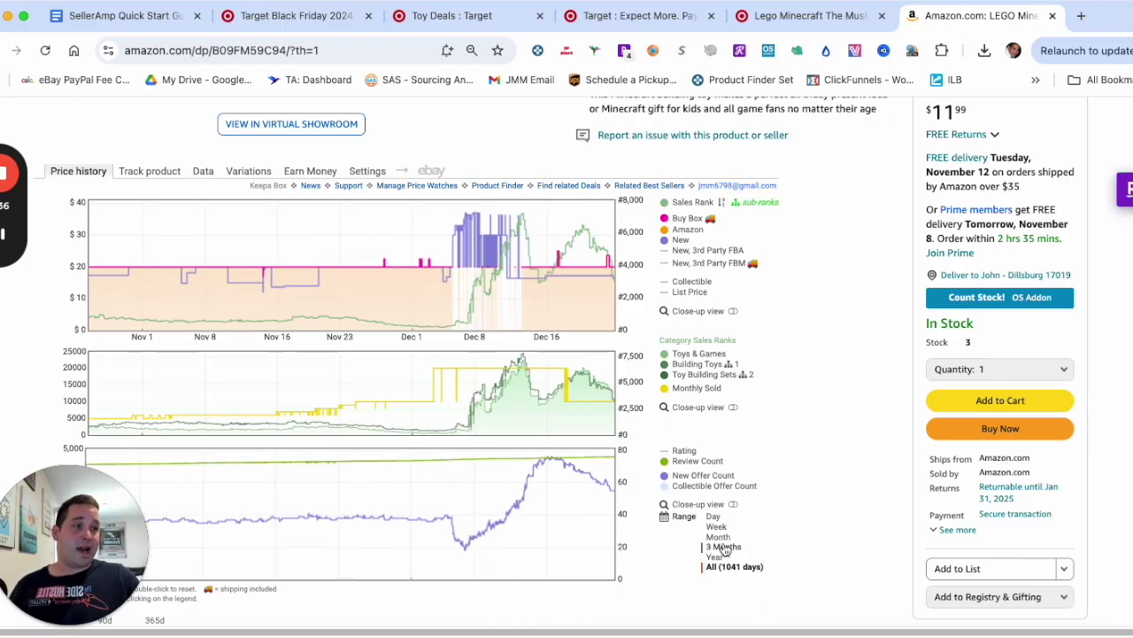
left_click(724, 547)
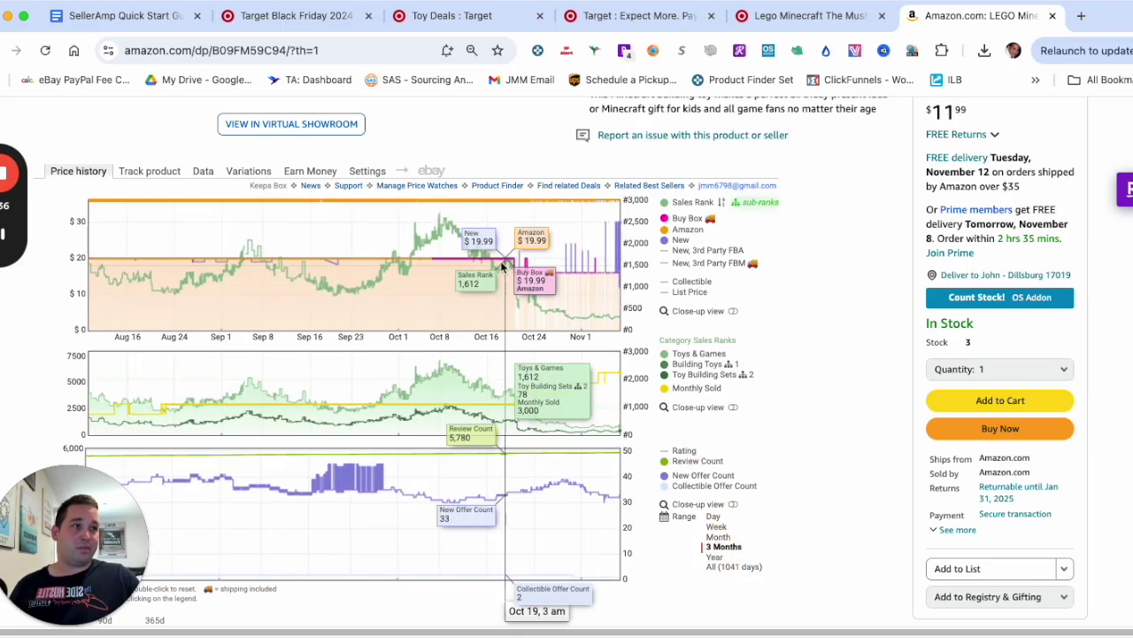
left_click(724, 558)
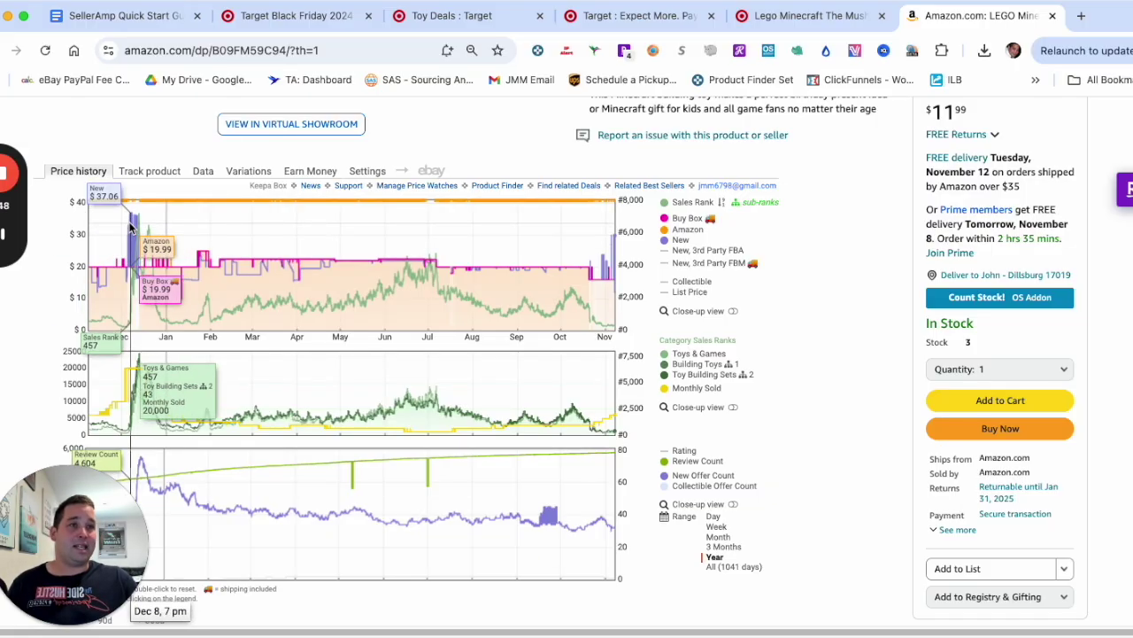
left_click_drag(108, 511, 973, 471)
left_click(164, 506)
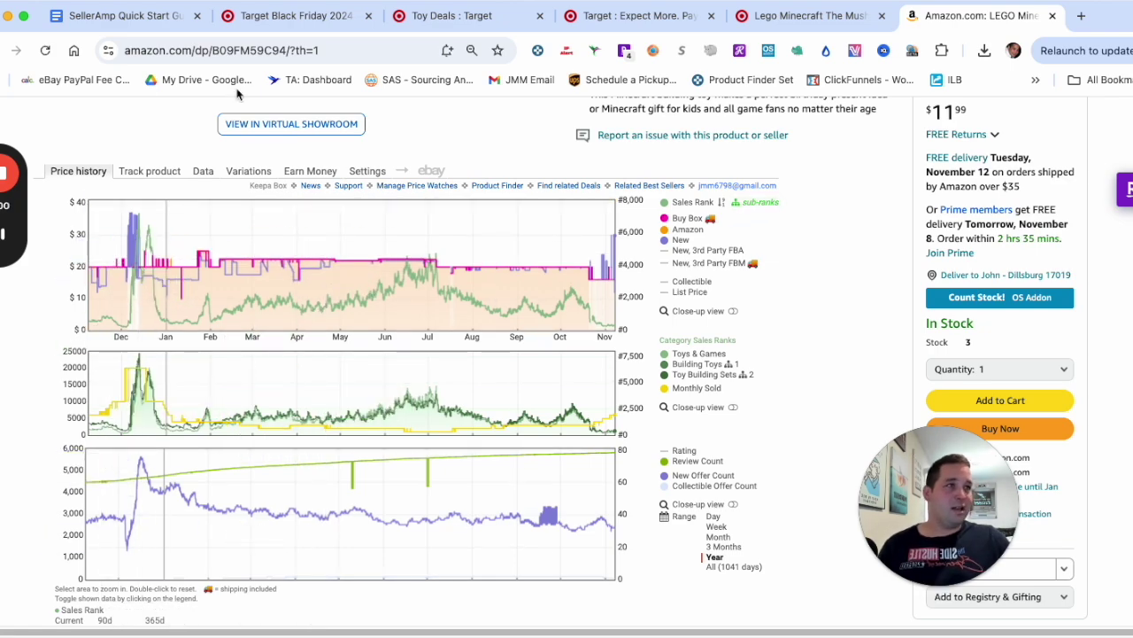
scroll(625, 296, "up", 5)
left_click_drag(931, 443, 1020, 474)
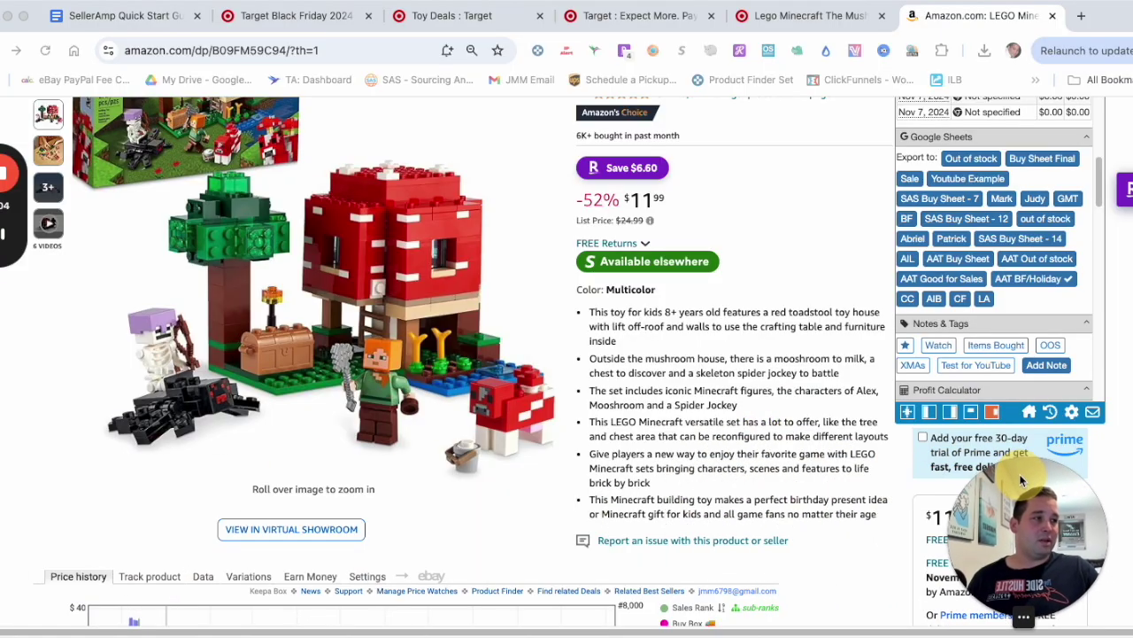
scroll(653, 398, "down", 8)
scroll(634, 402, "up", 10)
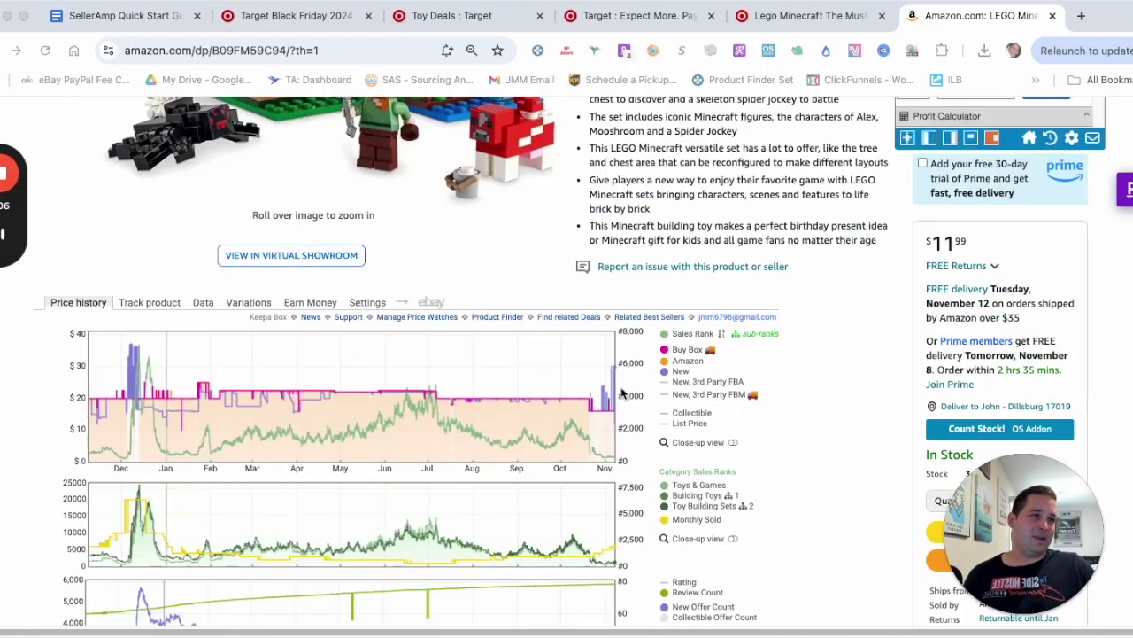
Close the Mushroom House, LEGO sale list and Amazon tabs, and reopen Target's up to 40% off select LEGO sets deal in a new tab
left_click(779, 16)
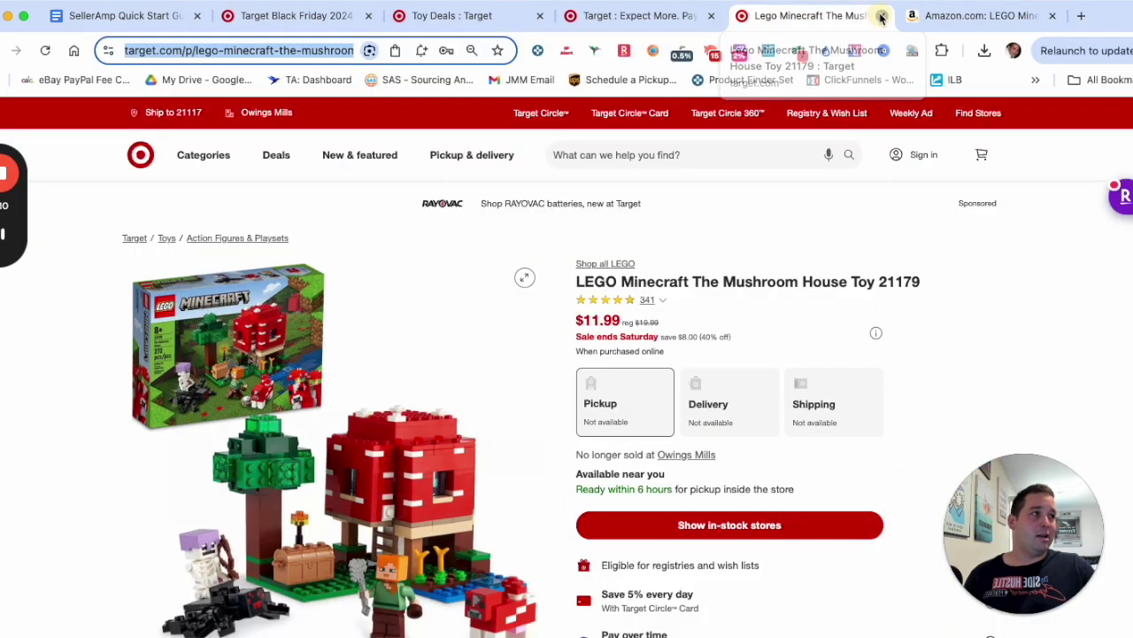
left_click(881, 17)
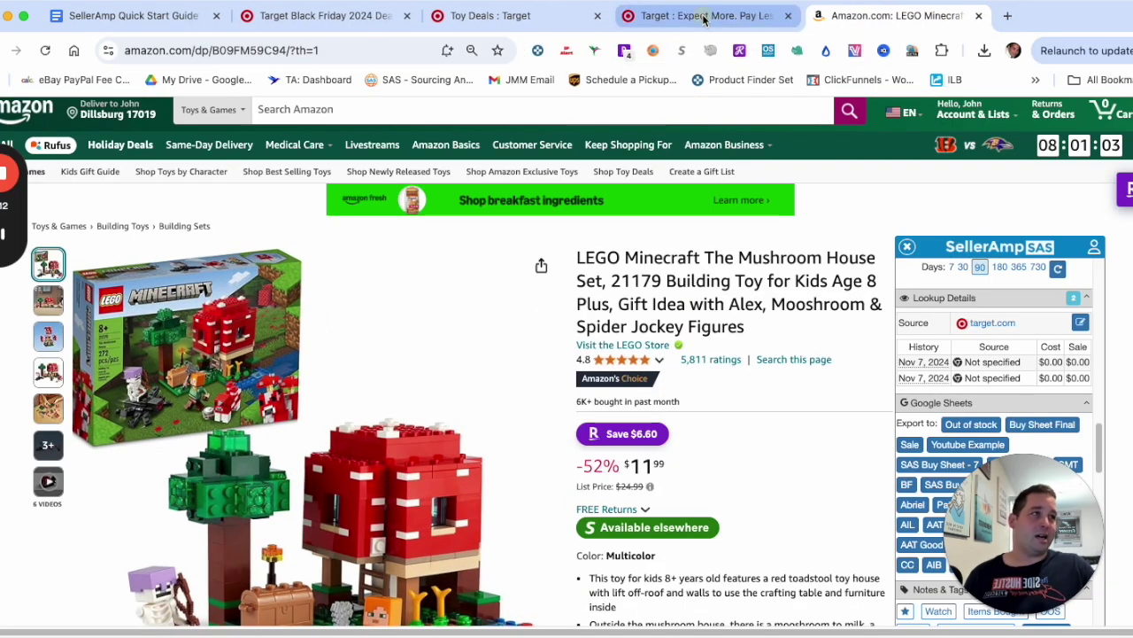
left_click(704, 20)
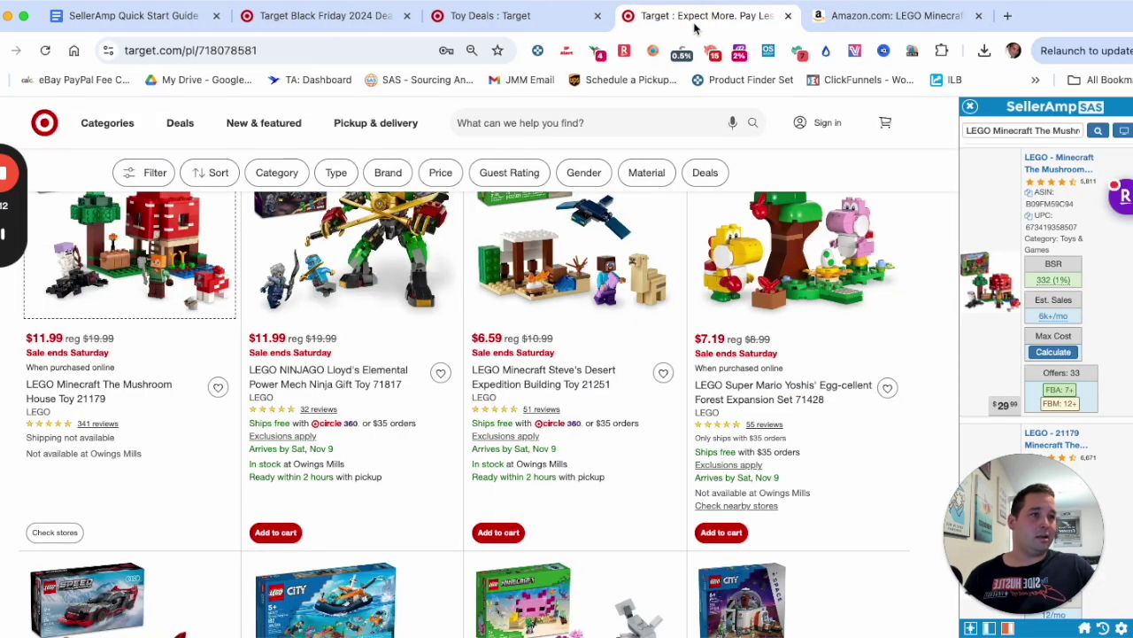
left_click(789, 16)
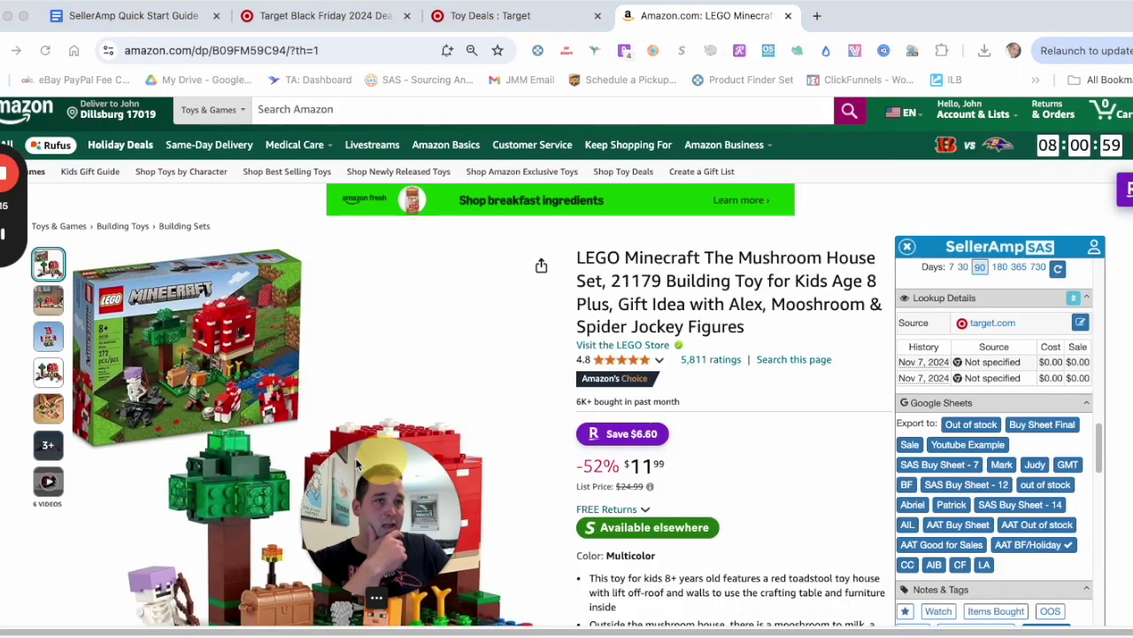
left_click(786, 16)
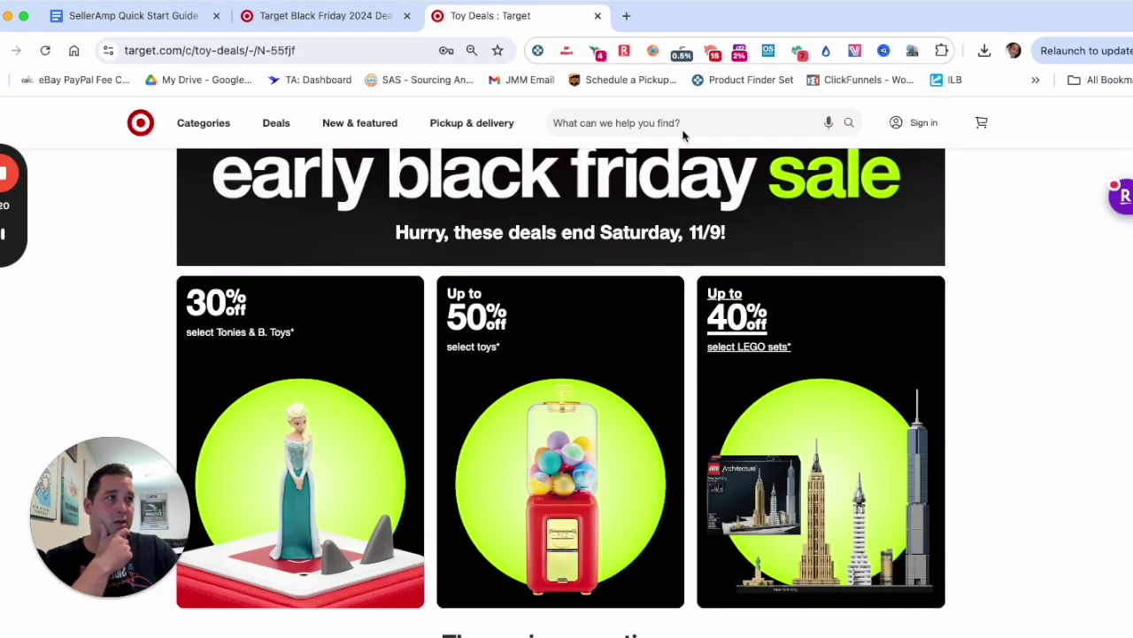
left_click(766, 379, "super")
left_click(668, 15)
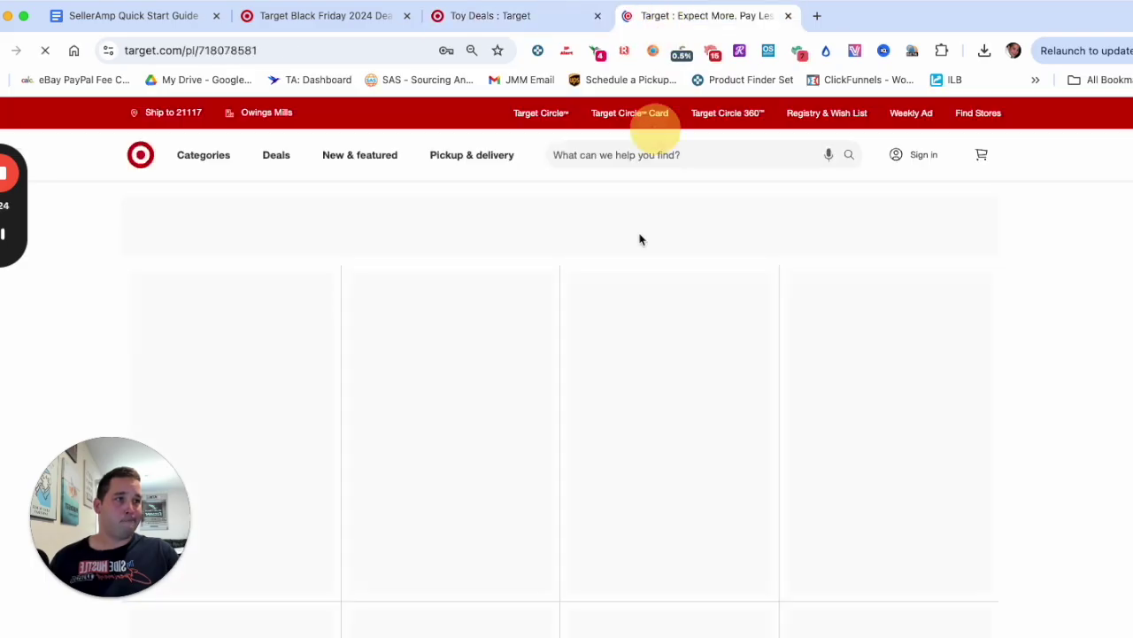
Try to look up the LEGO NINJAGO Lloyd's Elemental Power Mech set in SellerAmp directly from the Target sale list
scroll(544, 407, "down", 2)
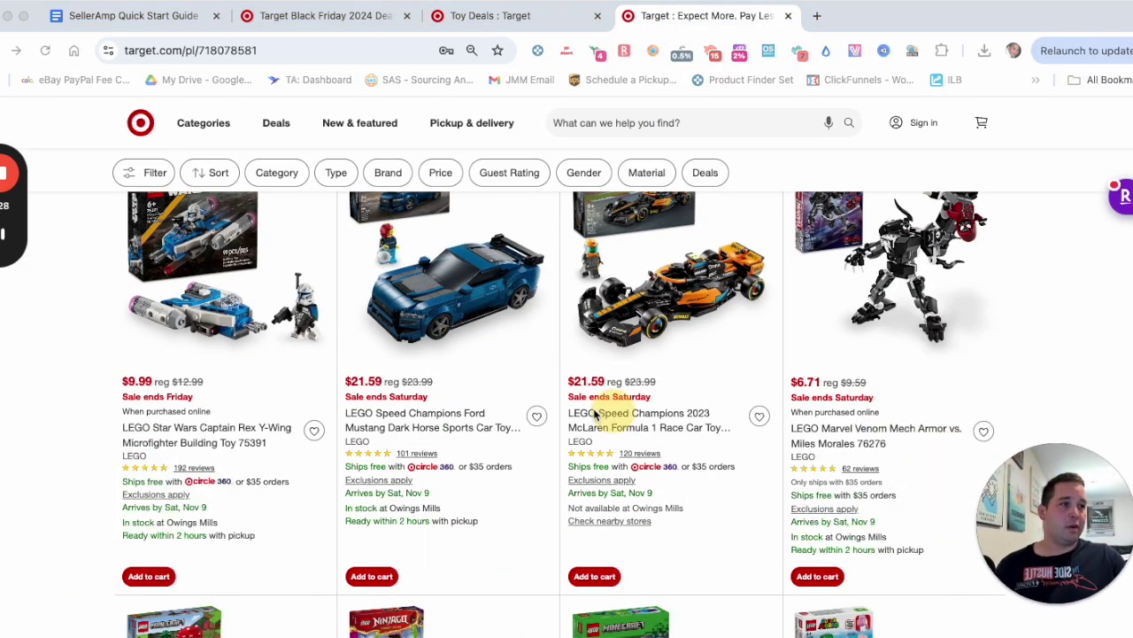
scroll(522, 429, "down", 2)
scroll(486, 404, "down", 2)
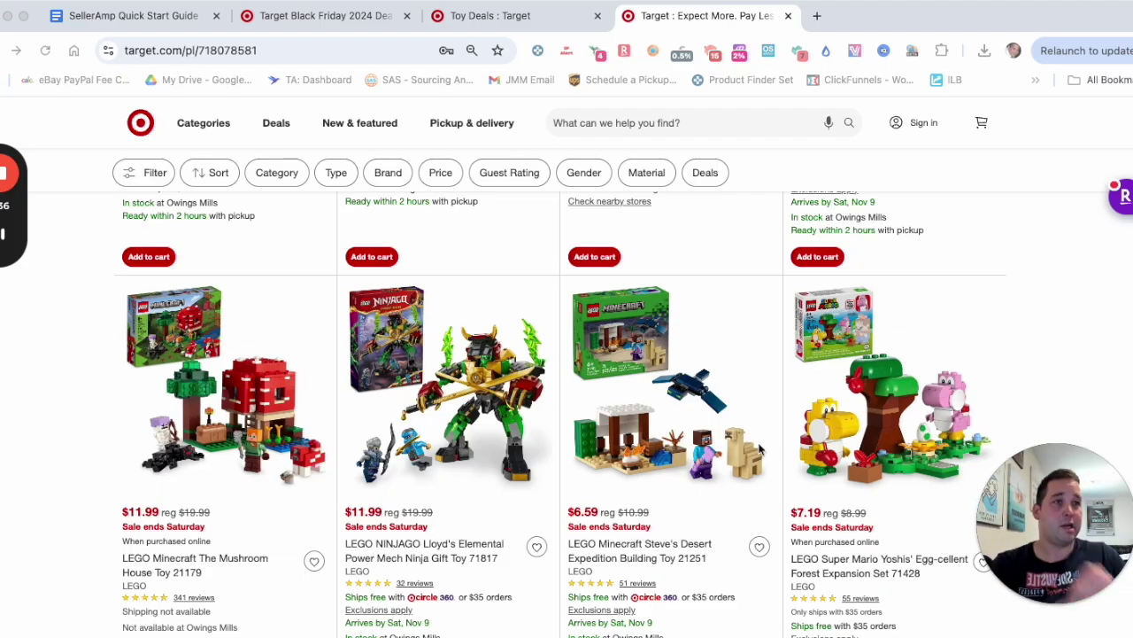
right_click(387, 352)
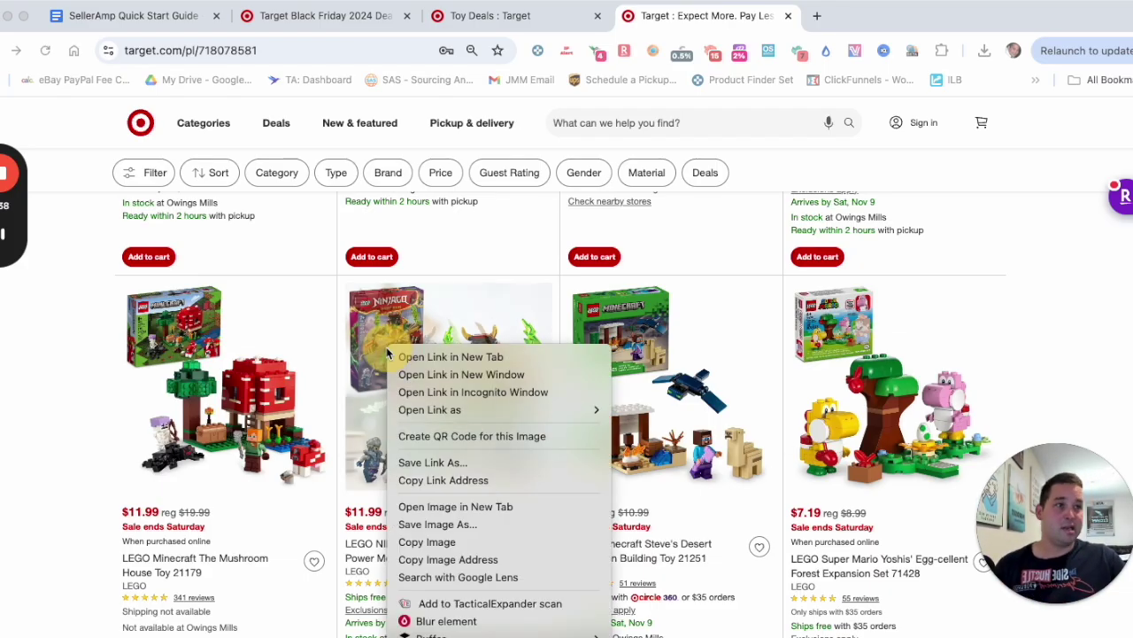
left_click(447, 634)
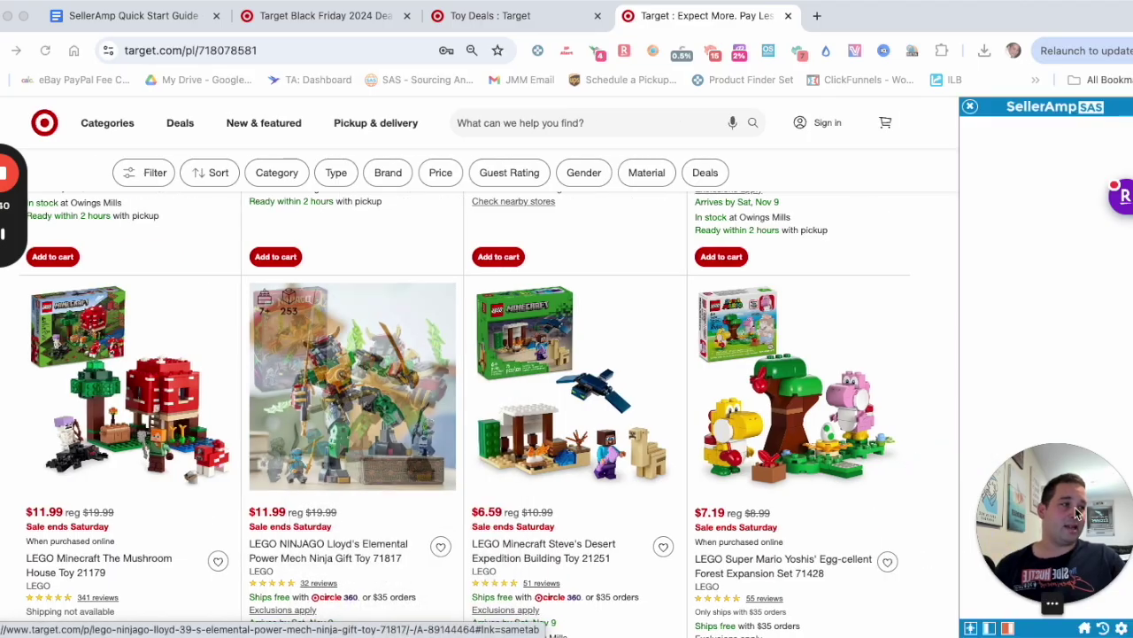
left_click_drag(1047, 472, 50, 130)
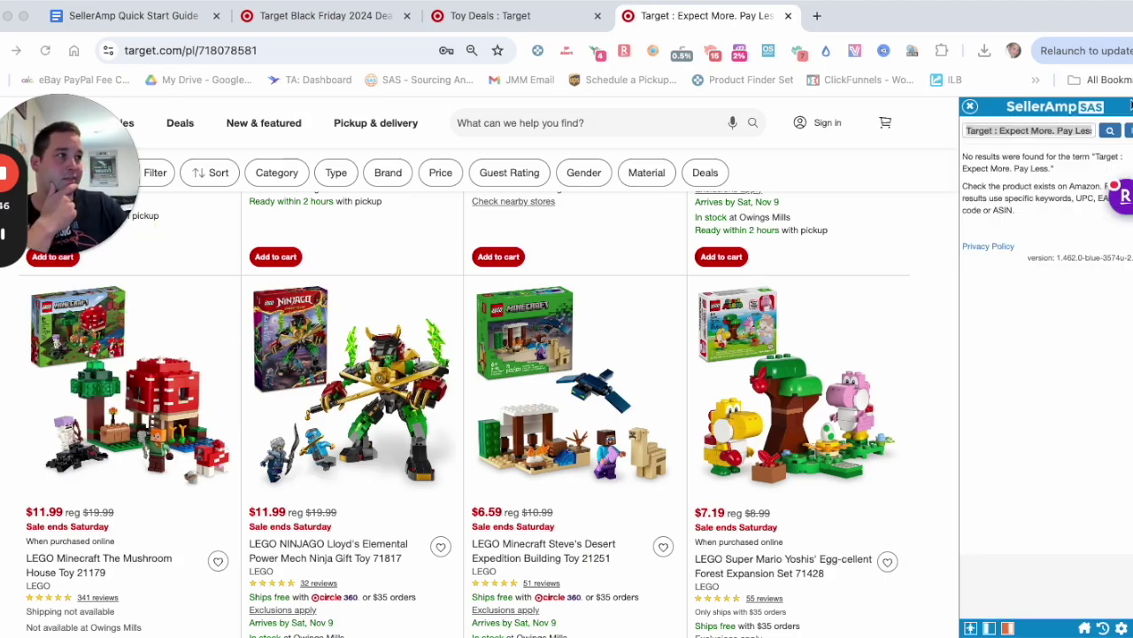
left_click(971, 105)
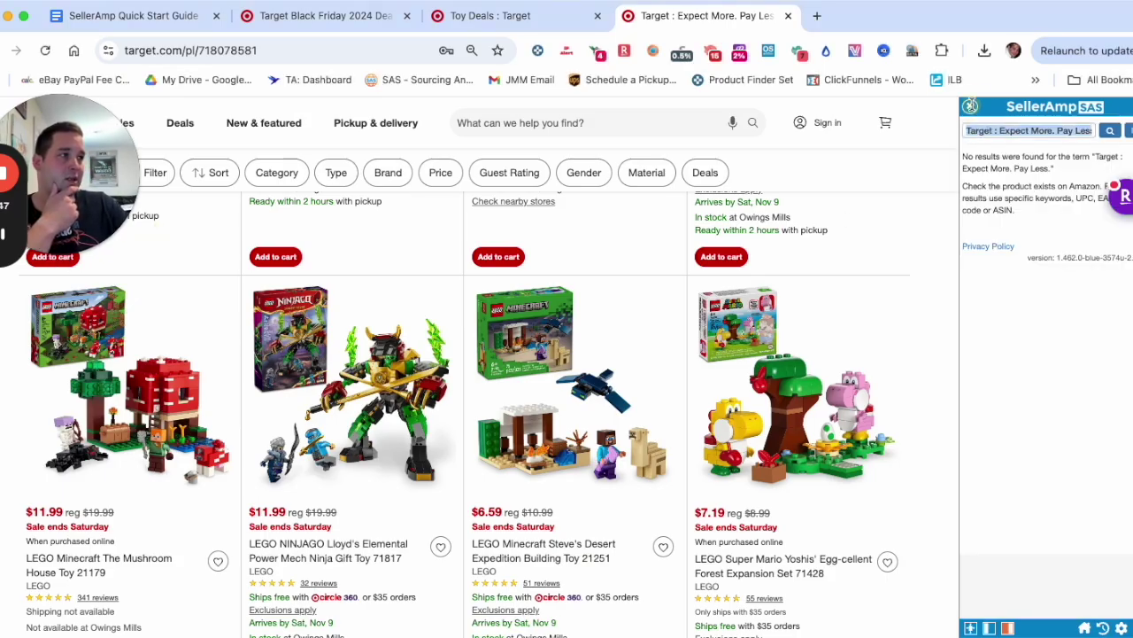
left_click(971, 107)
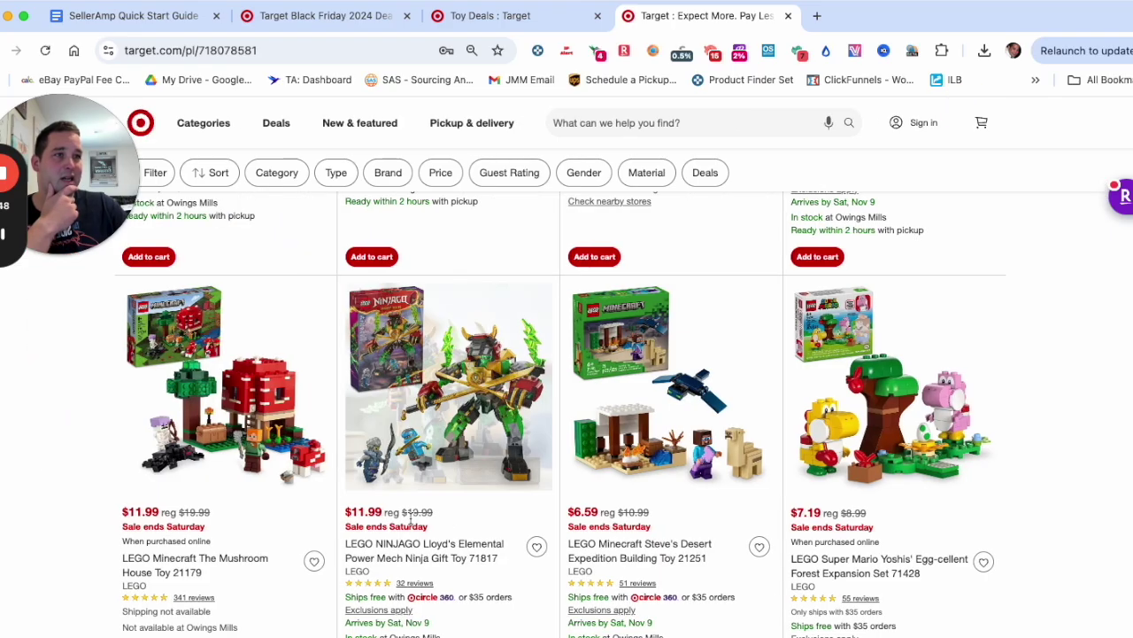
Check LEGO NINJAGO Lloyd's Elemental Power Mech 71817 in SellerAmp from its own product page and close that page
left_click(431, 396, "super")
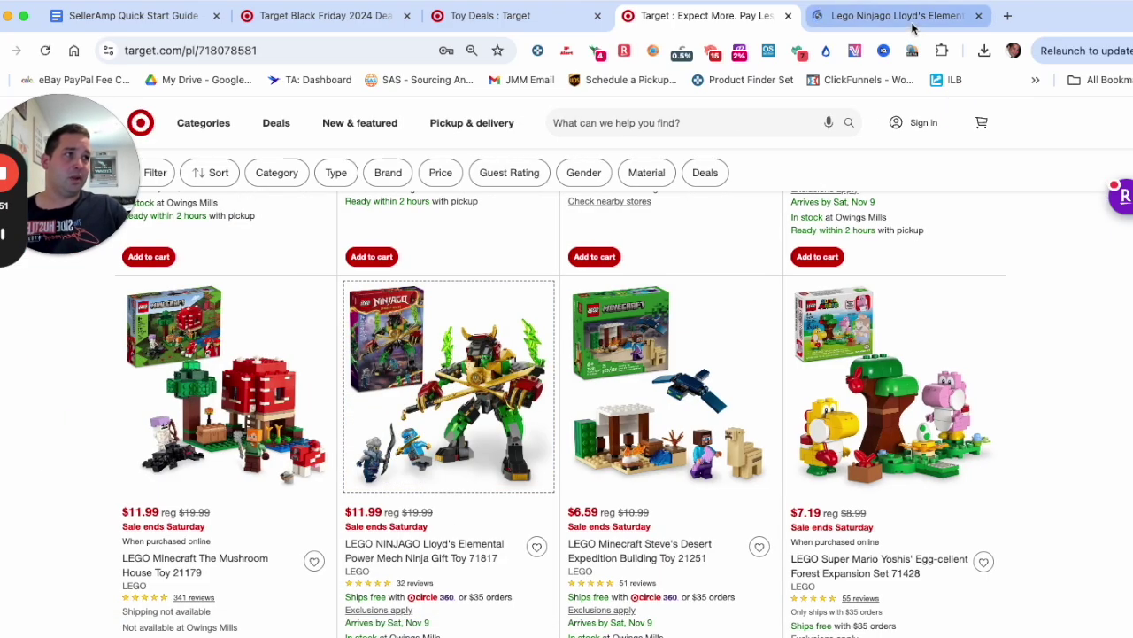
left_click(894, 16)
right_click(1014, 356)
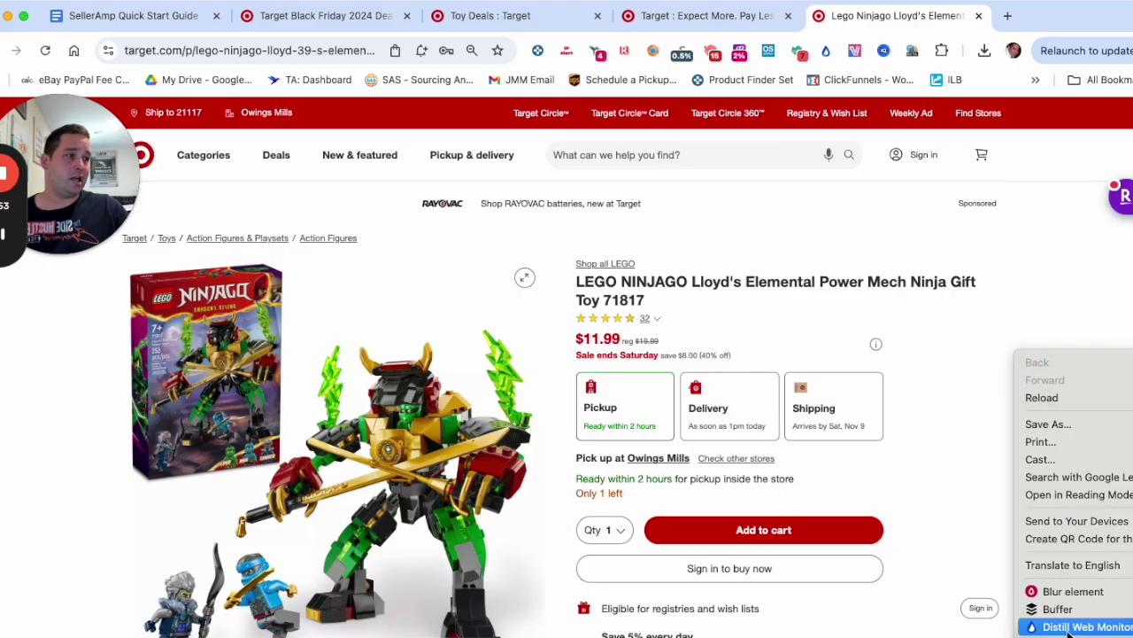
left_click(1063, 632)
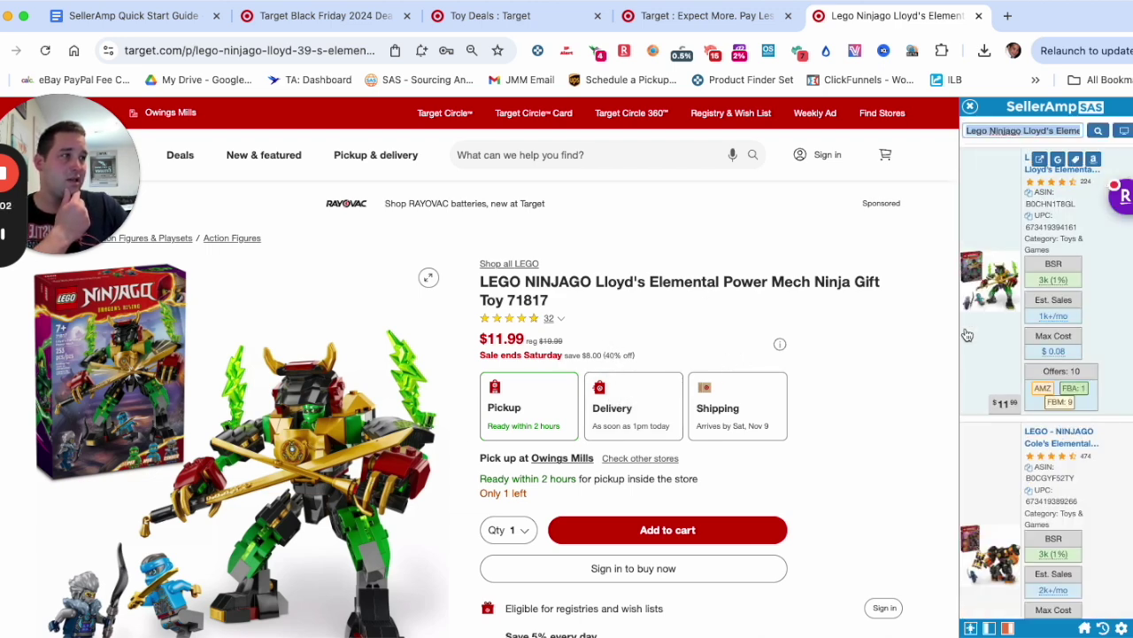
scroll(1018, 316, "down", 3)
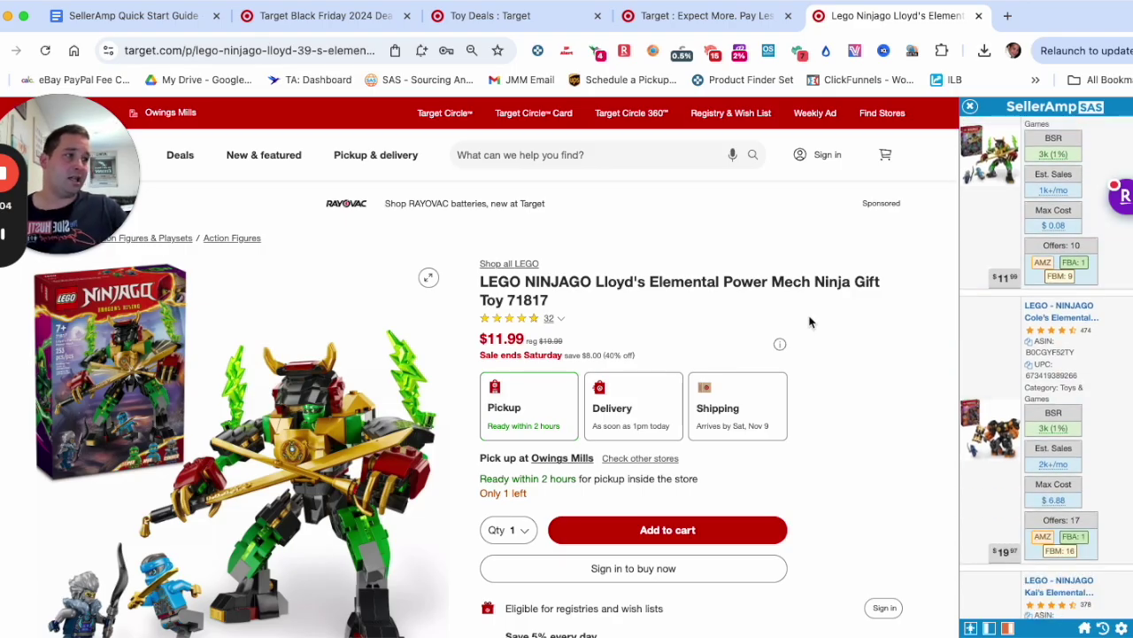
left_click(980, 15)
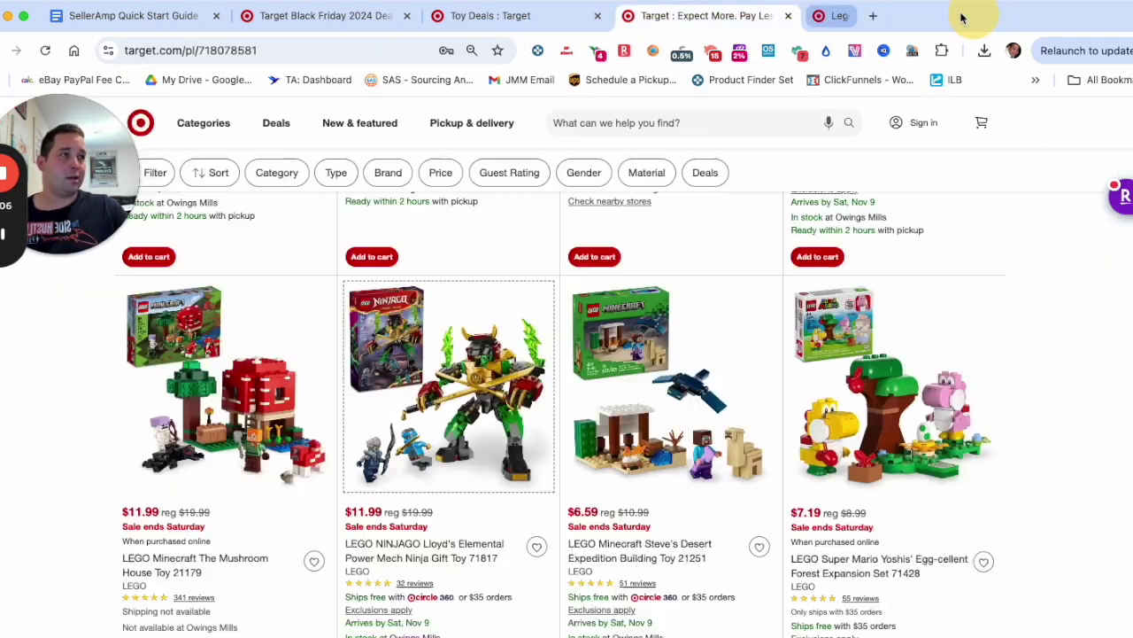
Browse further LEGO deals and check the LEGO City Explorer Diving Boat 60377 in SellerAmp
scroll(711, 347, "down", 1)
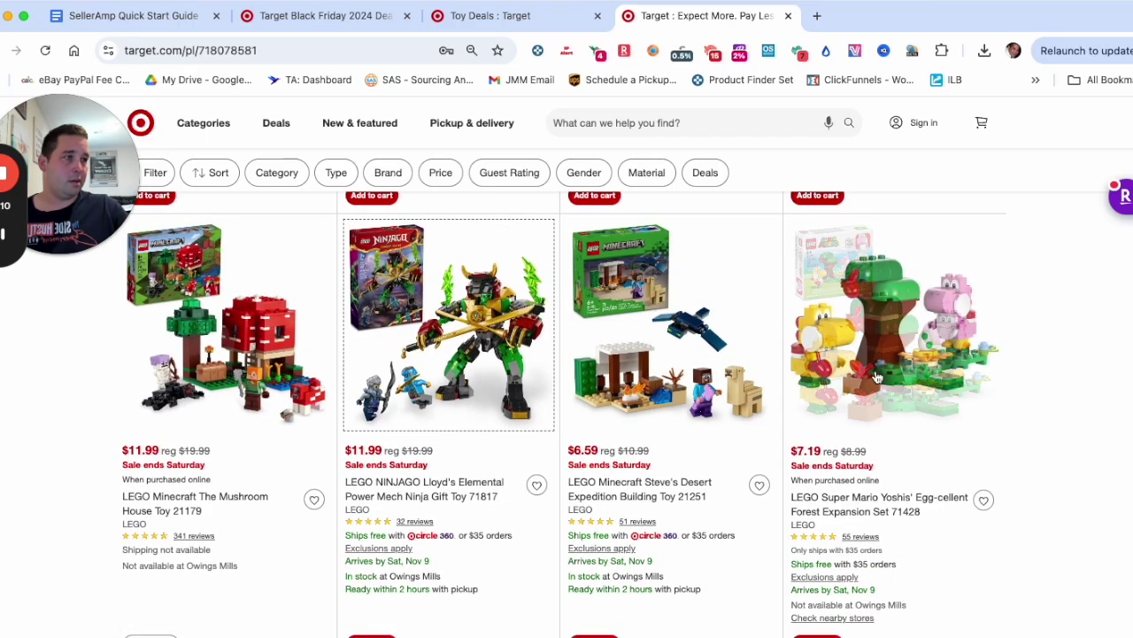
scroll(916, 460, "down", 3)
scroll(908, 436, "down", 3)
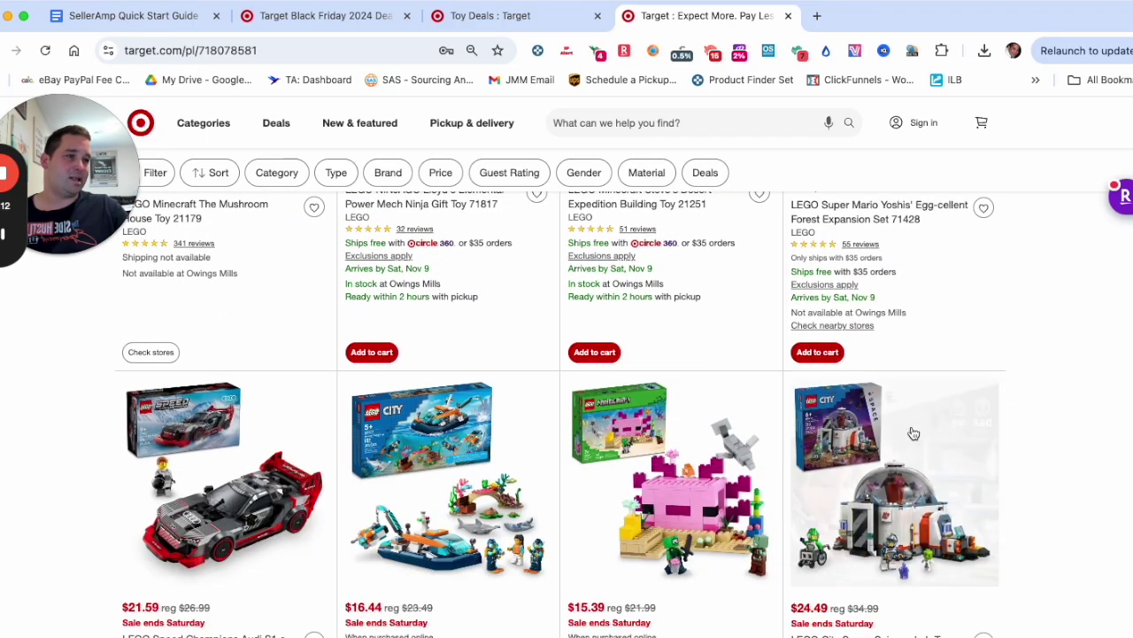
scroll(946, 325, "up", 3)
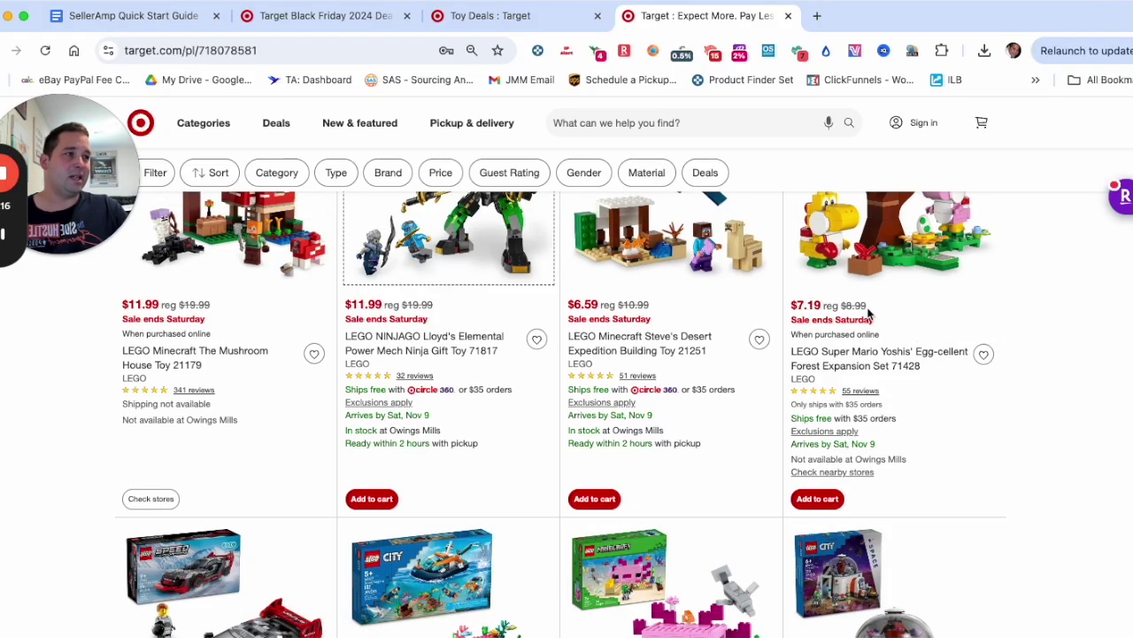
scroll(884, 316, "down", 5)
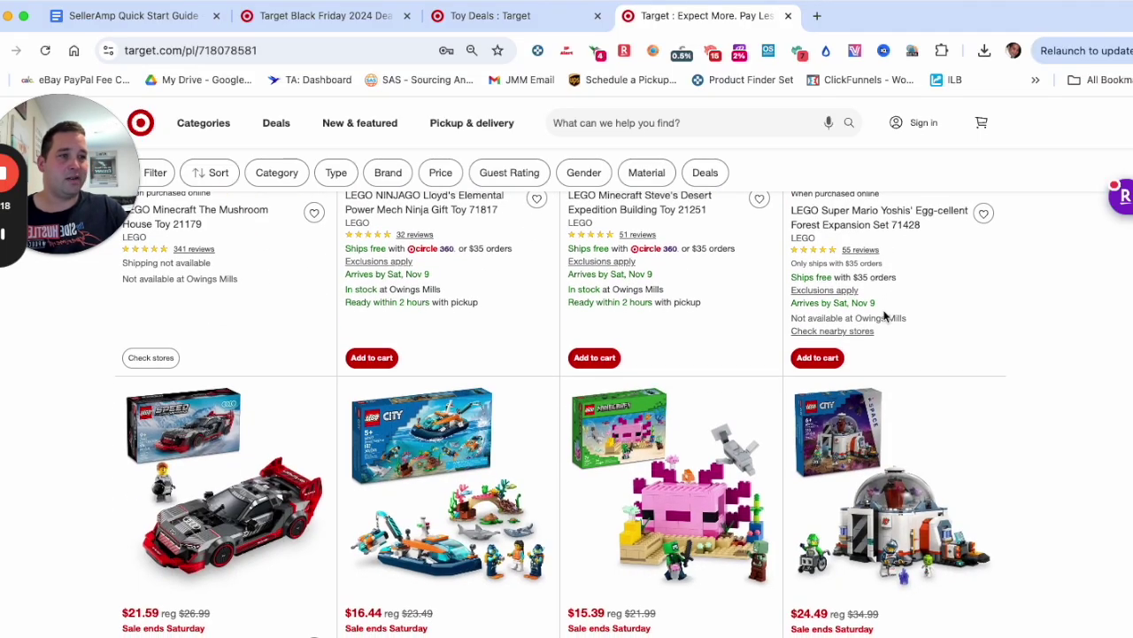
scroll(885, 316, "down", 1)
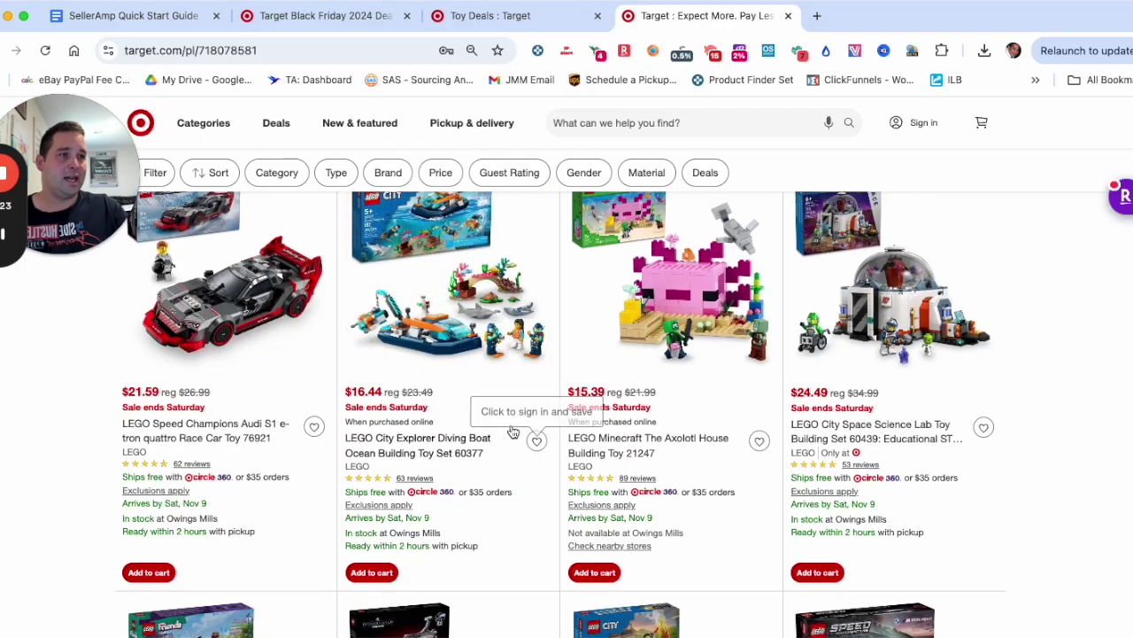
scroll(443, 292, "up", 1)
right_click(408, 263)
left_click(479, 600)
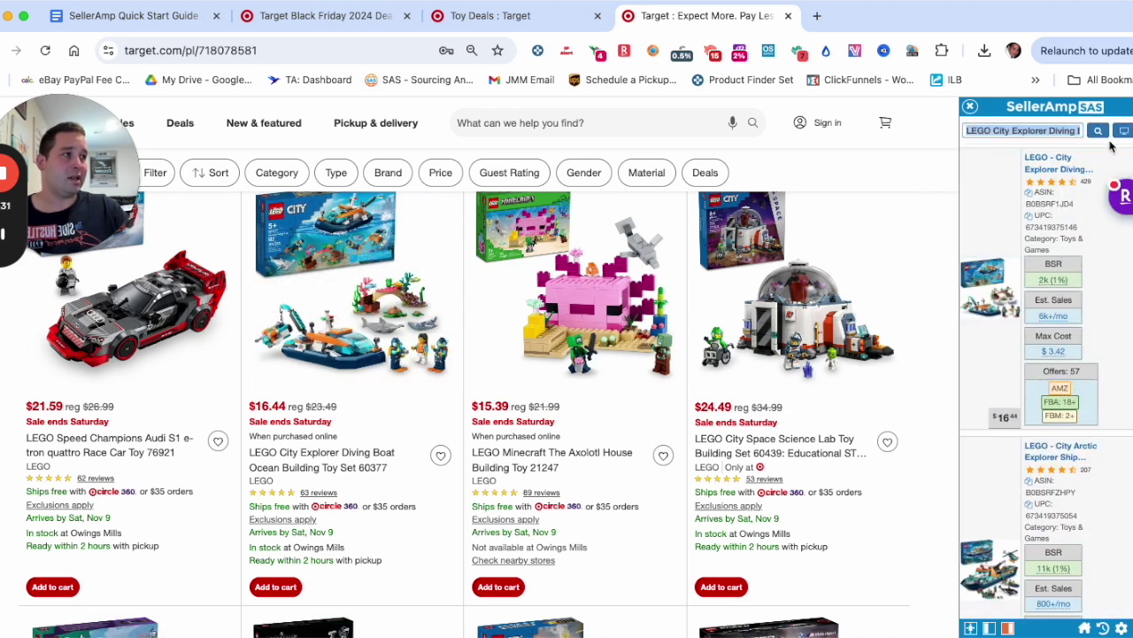
left_click(971, 106)
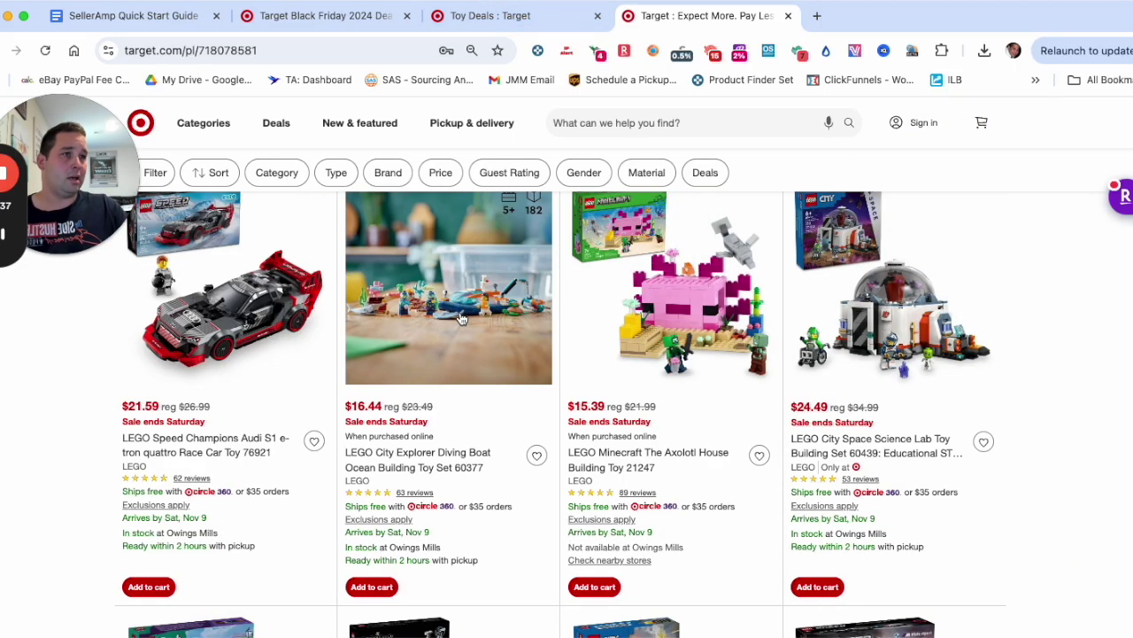
Look up the LEGO Minecraft Mushroom House 21179 in SellerAmp and open its matching Amazon listing
scroll(465, 320, "down", 4)
scroll(466, 321, "up", 2)
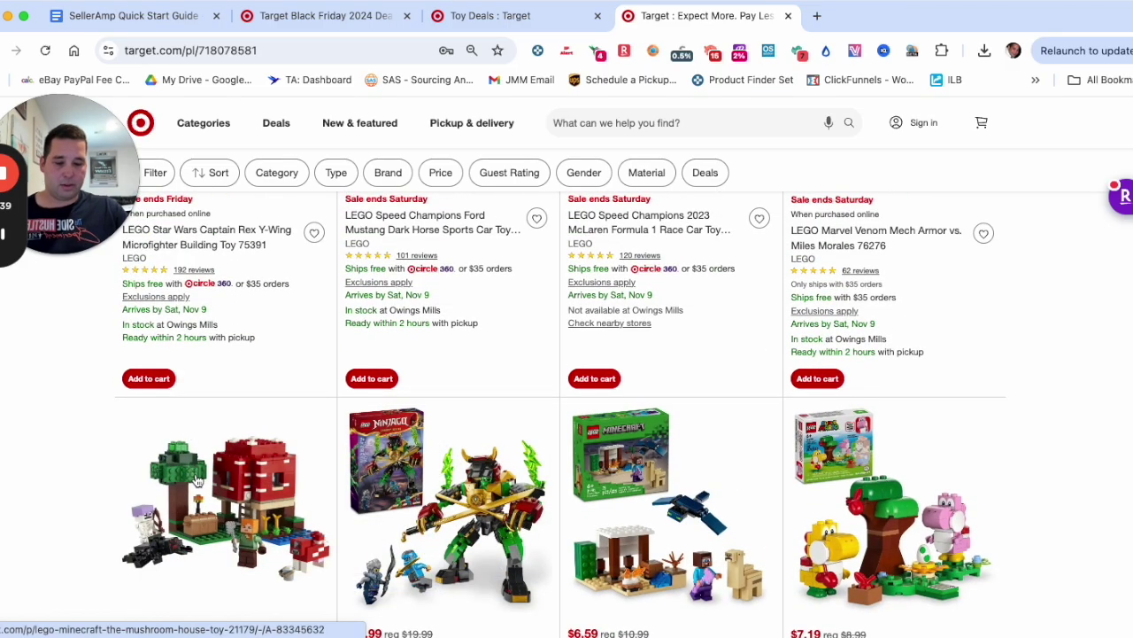
right_click(195, 478)
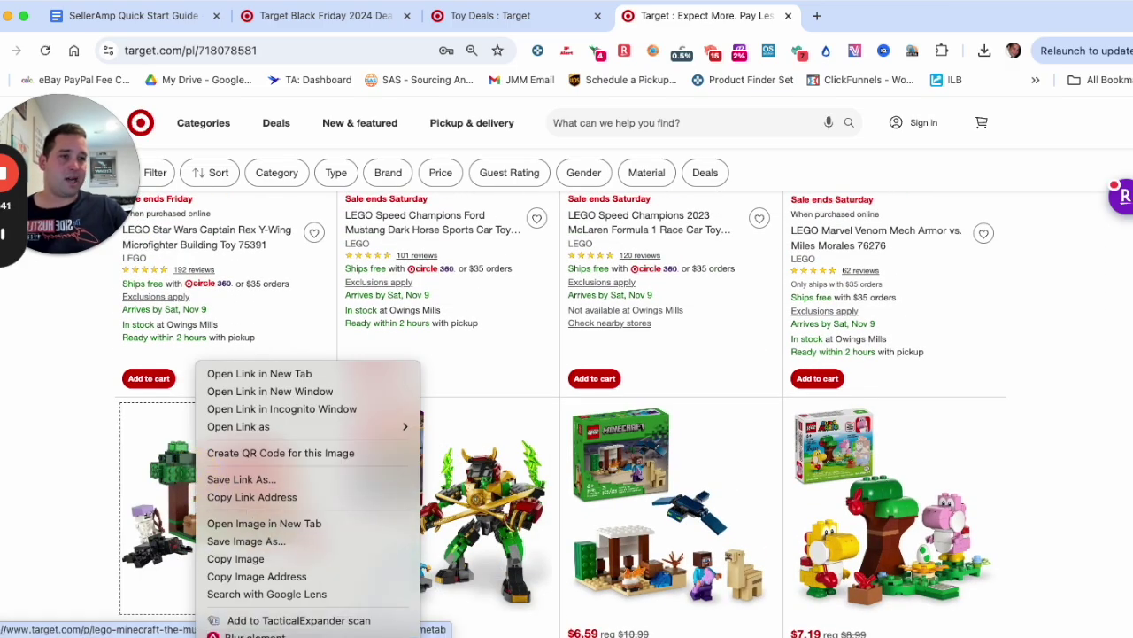
left_click(265, 636)
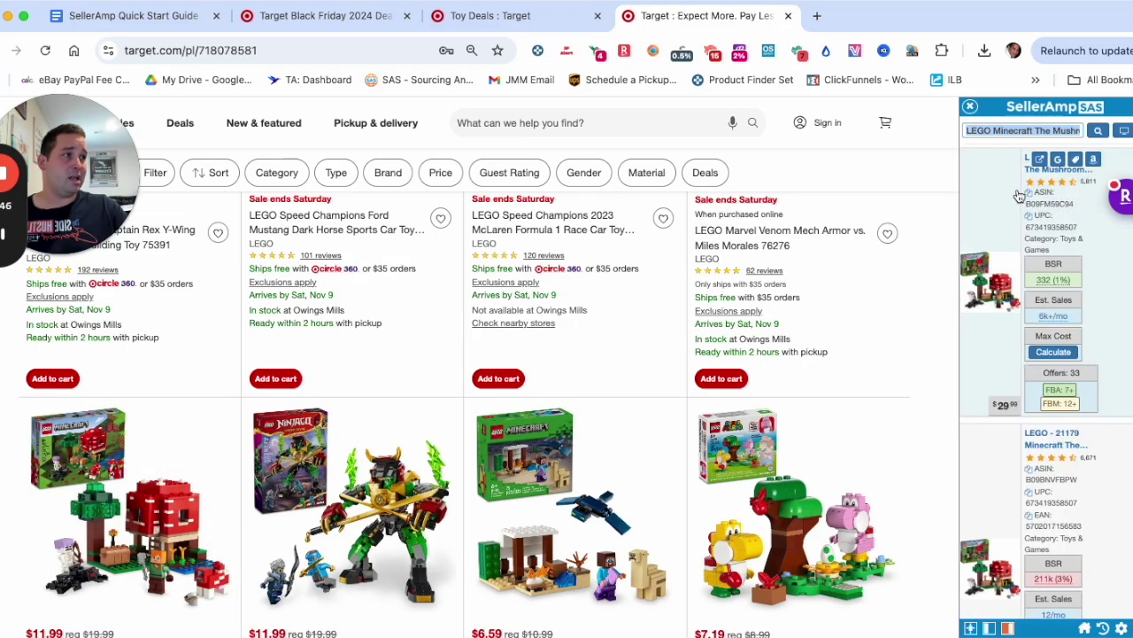
left_click(1052, 223)
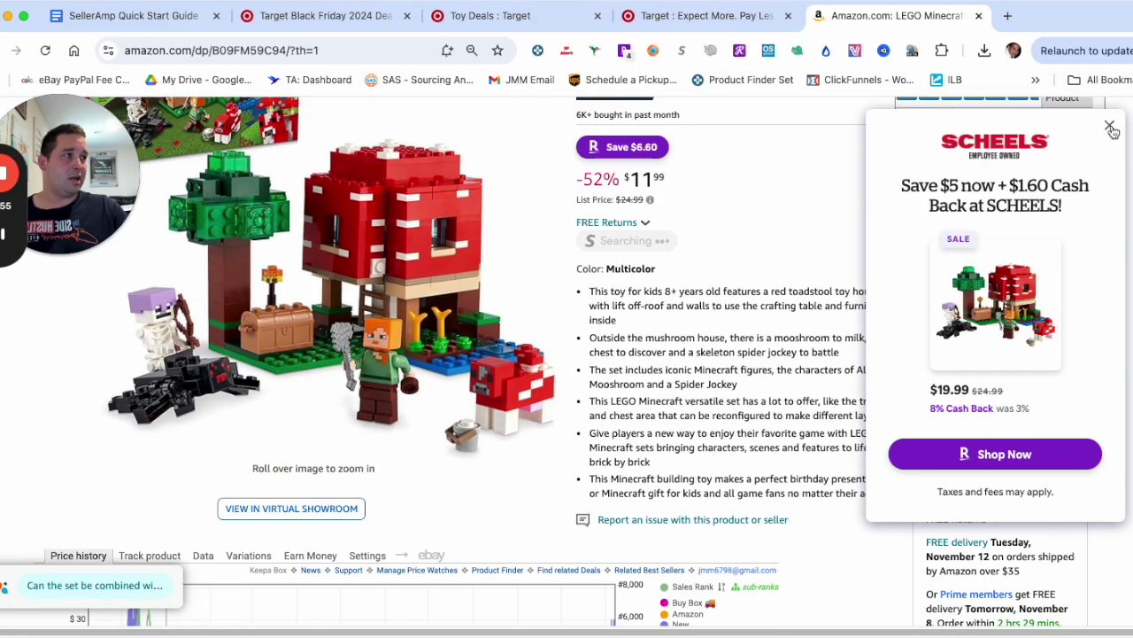
Dismiss the cash-back offer and open the SellerAmp storefront search for the FBA seller TWO DAY SHIP from the Mushroom House offers
left_click(1111, 128)
scroll(1012, 275, "down", 10)
scroll(1012, 275, "up", 10)
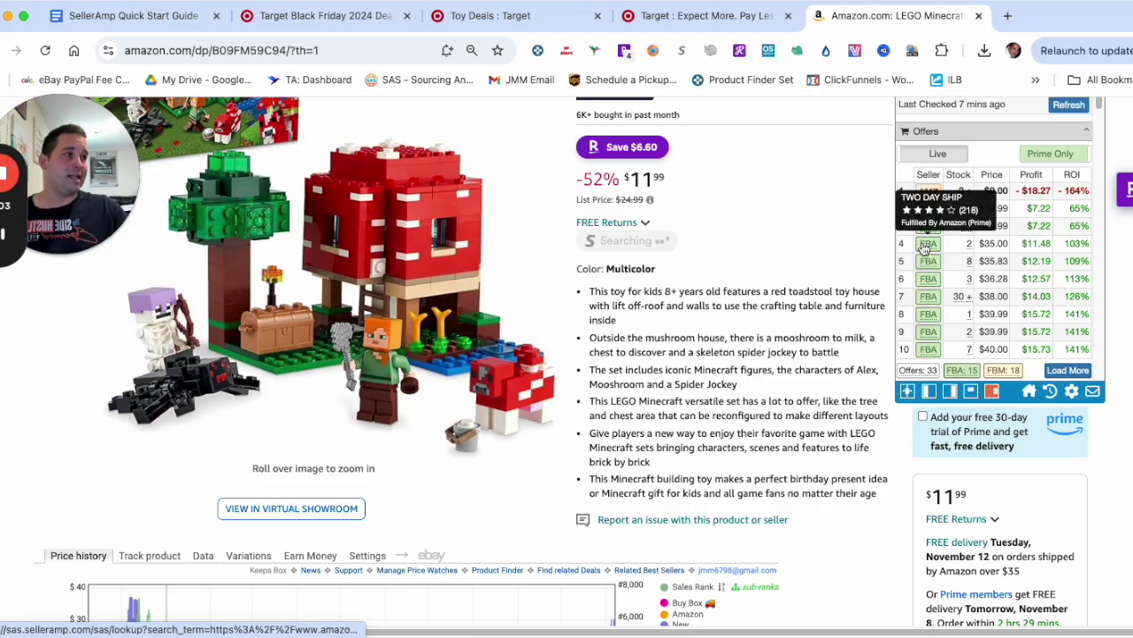
left_click(924, 248)
left_click(952, 29)
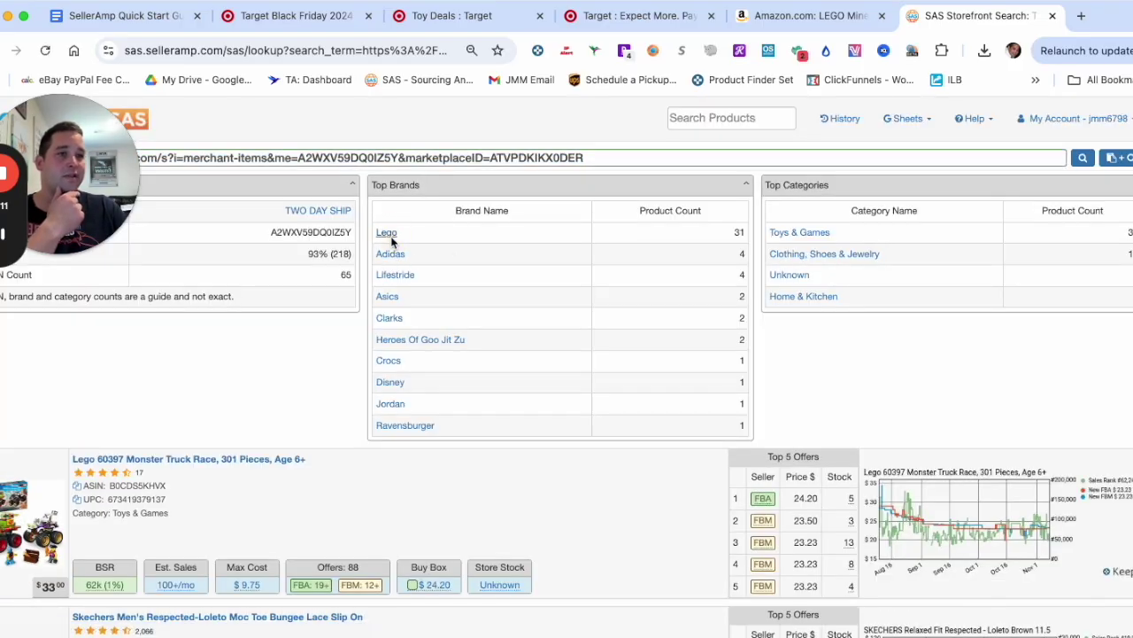
Examine the TWO DAY SHIP storefront's products, loading more of them, for sales rank, estimated sales, offers and price history
scroll(349, 468, "down", 4)
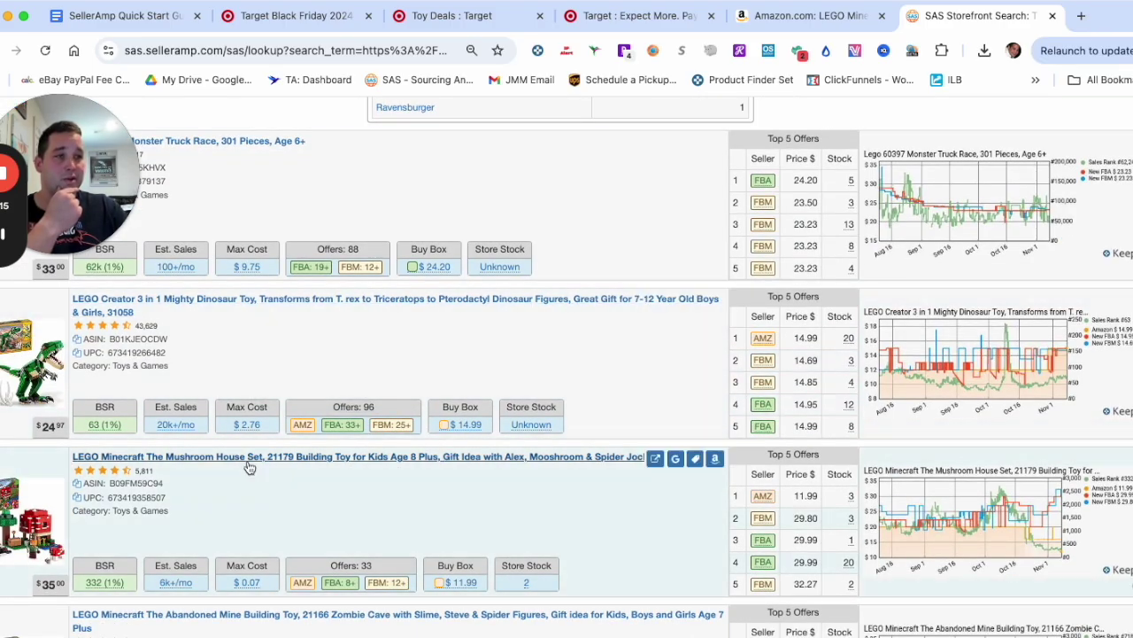
scroll(324, 366, "down", 5)
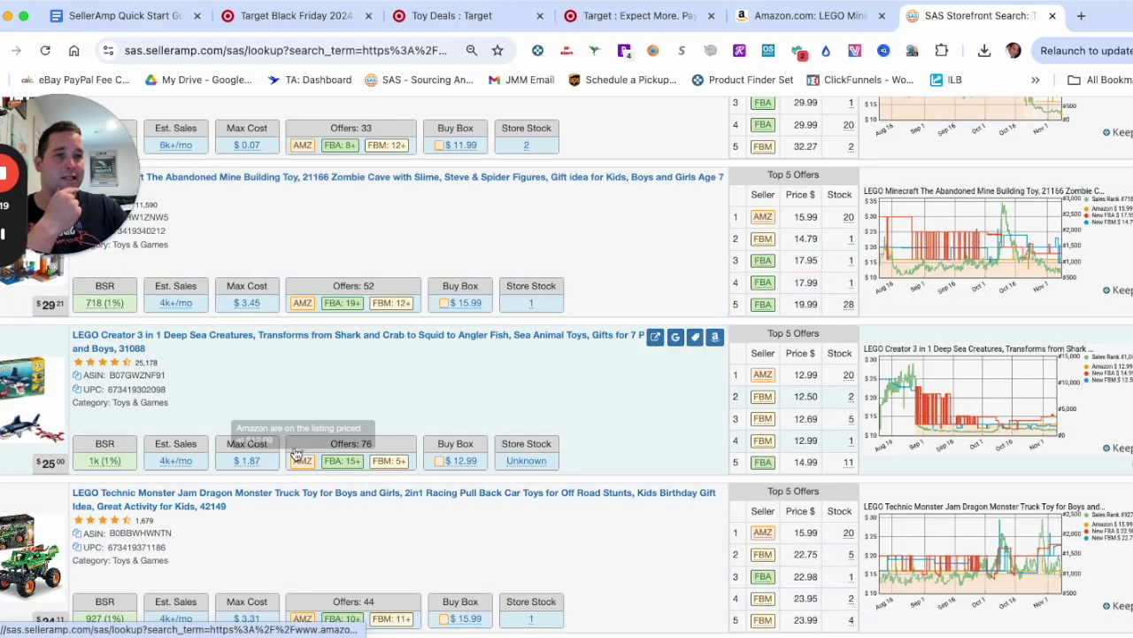
scroll(301, 456, "down", 1)
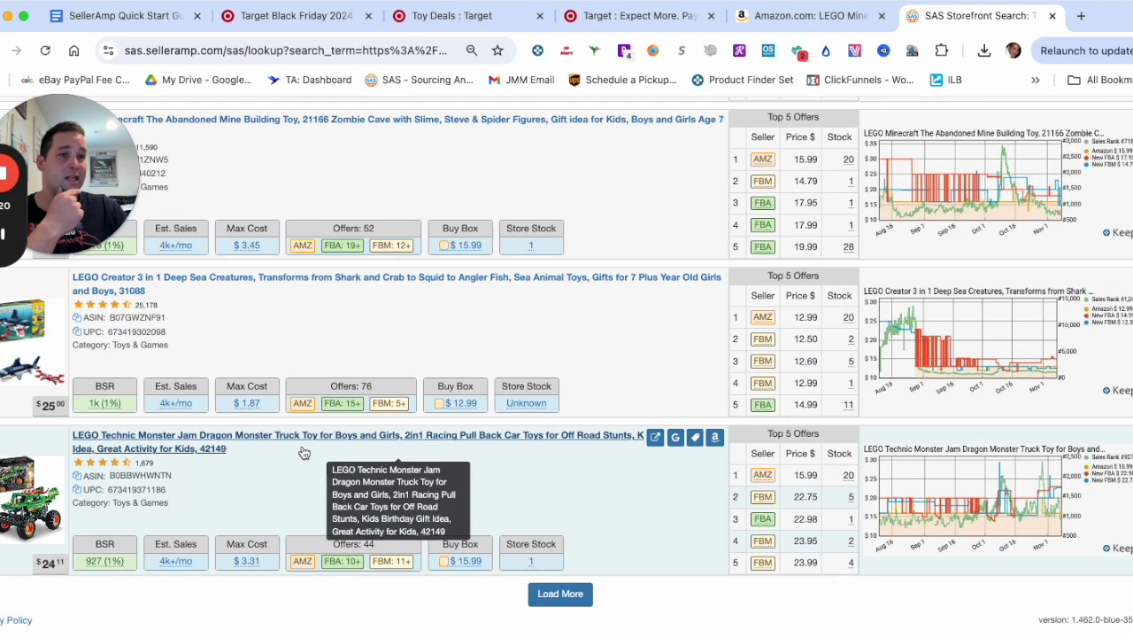
left_click(549, 594)
scroll(345, 297, "down", 2)
scroll(347, 301, "down", 5)
scroll(372, 336, "down", 3)
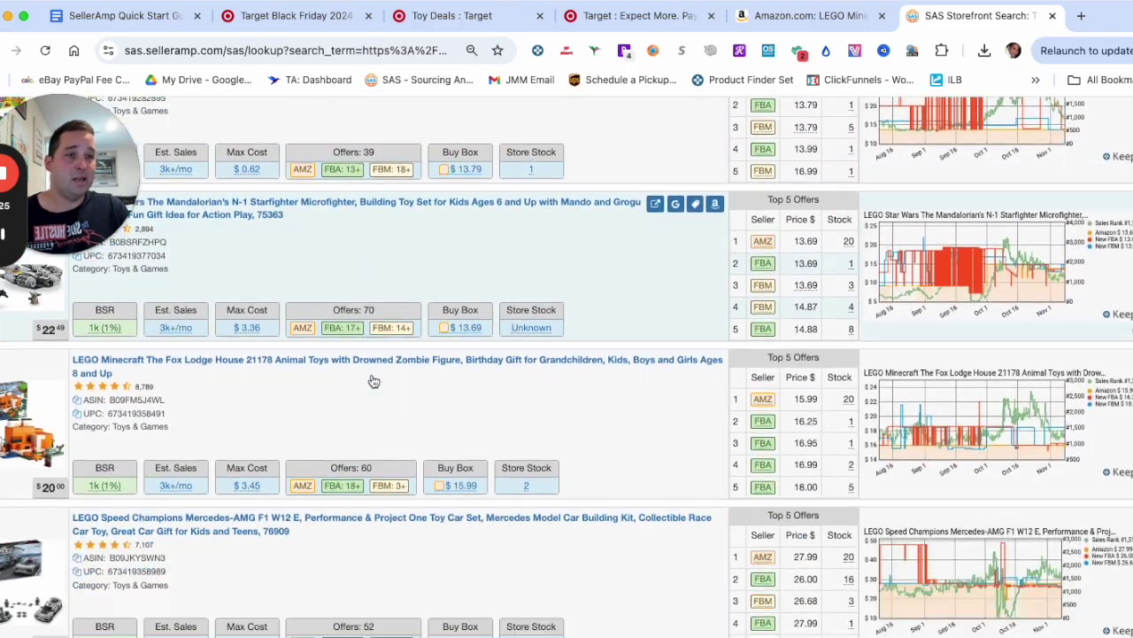
scroll(339, 324, "down", 3)
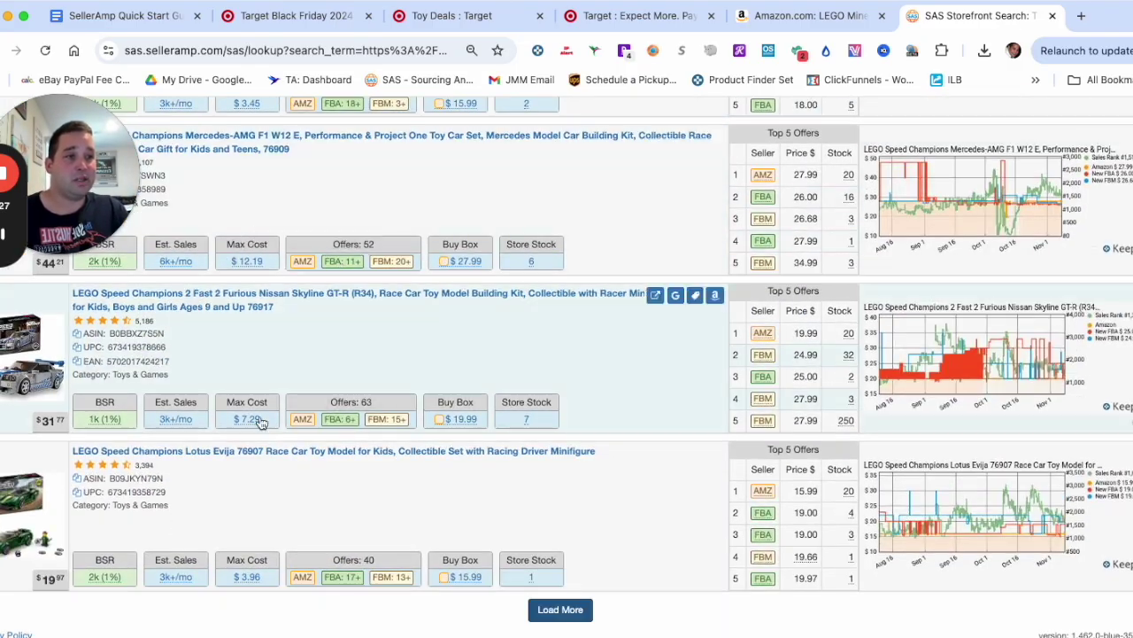
scroll(434, 357, "down", 1)
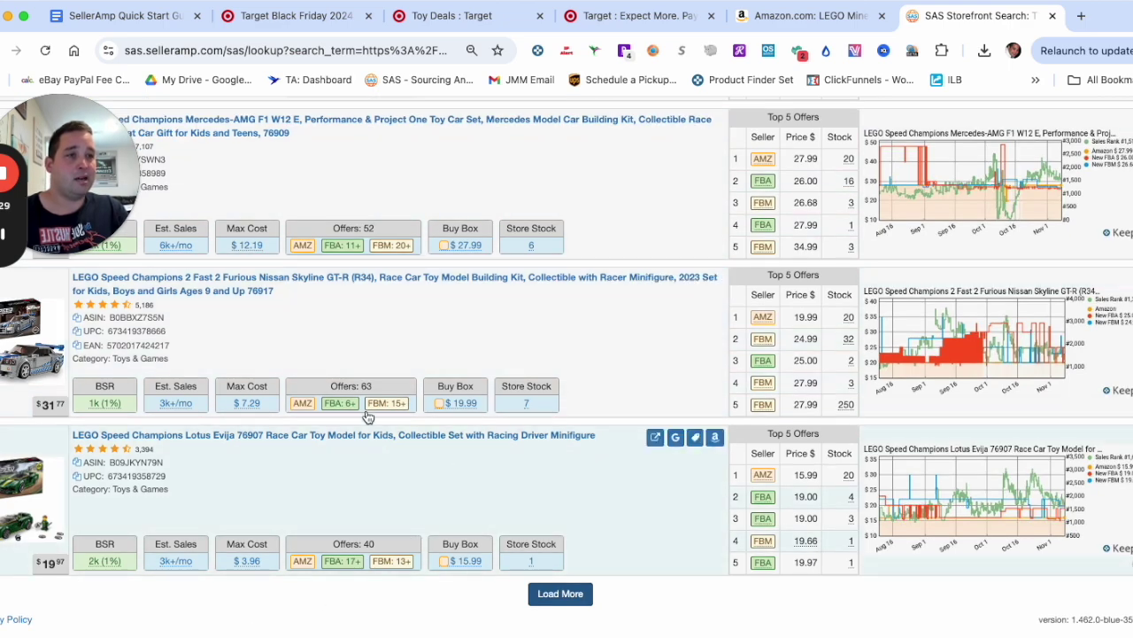
scroll(354, 416, "down", 3)
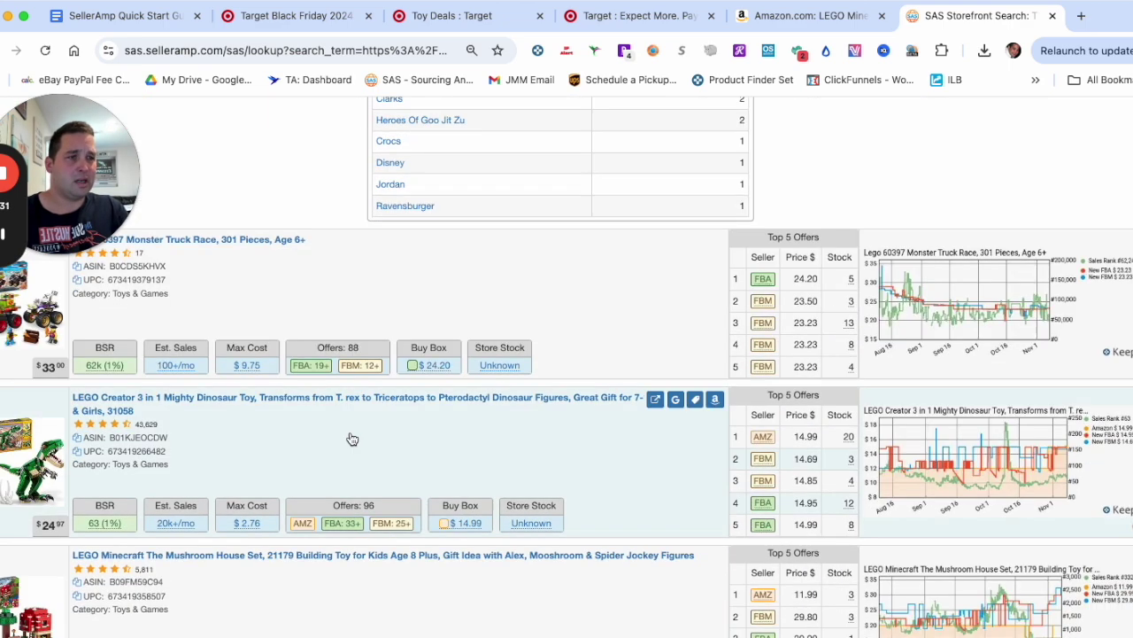
scroll(220, 324, "up", 1)
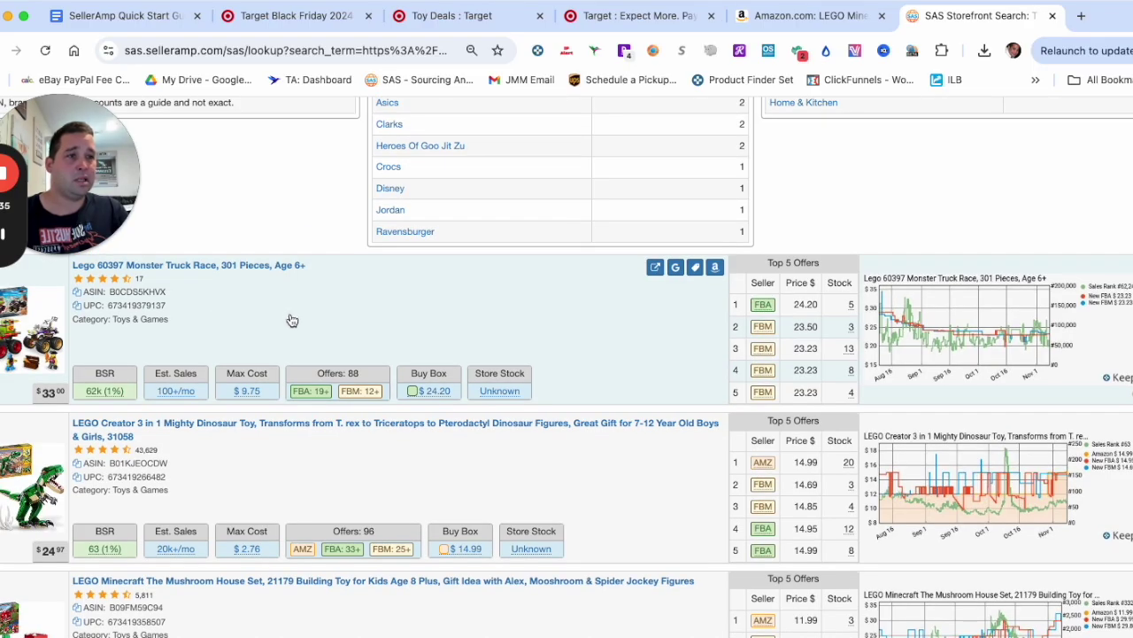
Open the Amazon listing of the LEGO 60397 Monster Truck Race set and view its Keepa charts
left_click(717, 269)
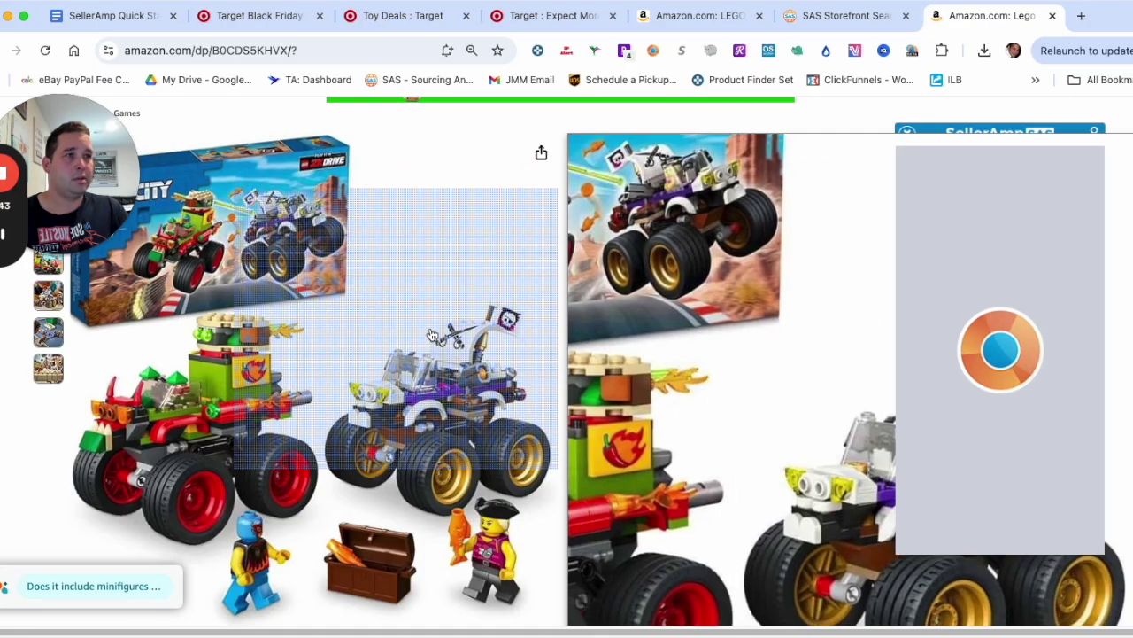
scroll(677, 324, "down", 3)
scroll(677, 323, "down", 5)
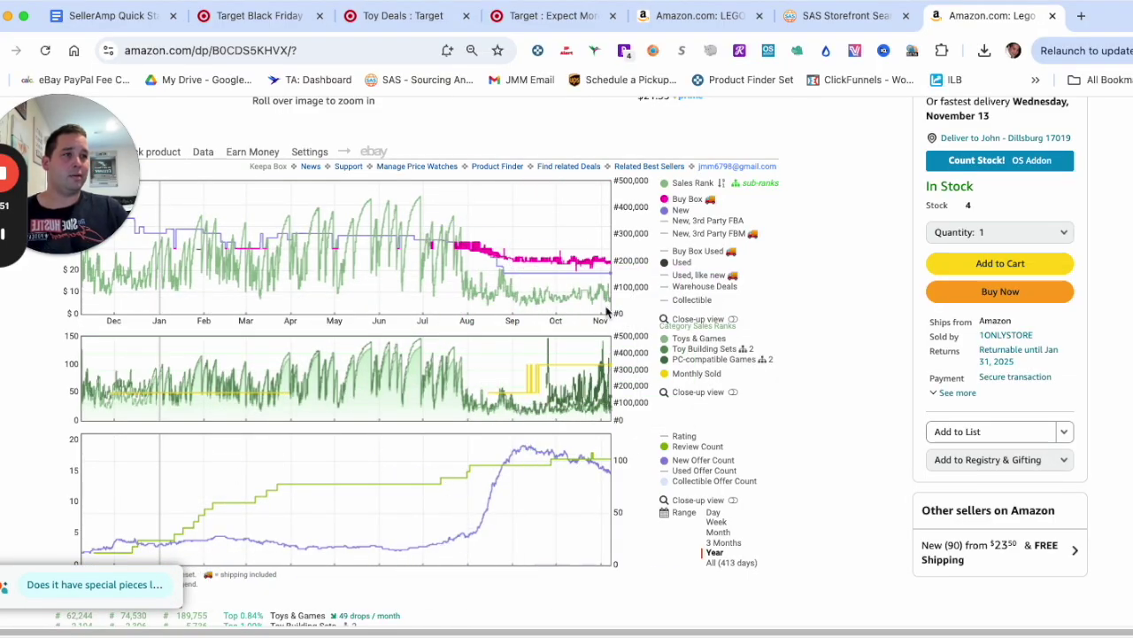
Search Google for the LEGO 60397 Monster Truck Race title, compare the retailers' offers, and close the results
scroll(815, 265, "up", 6)
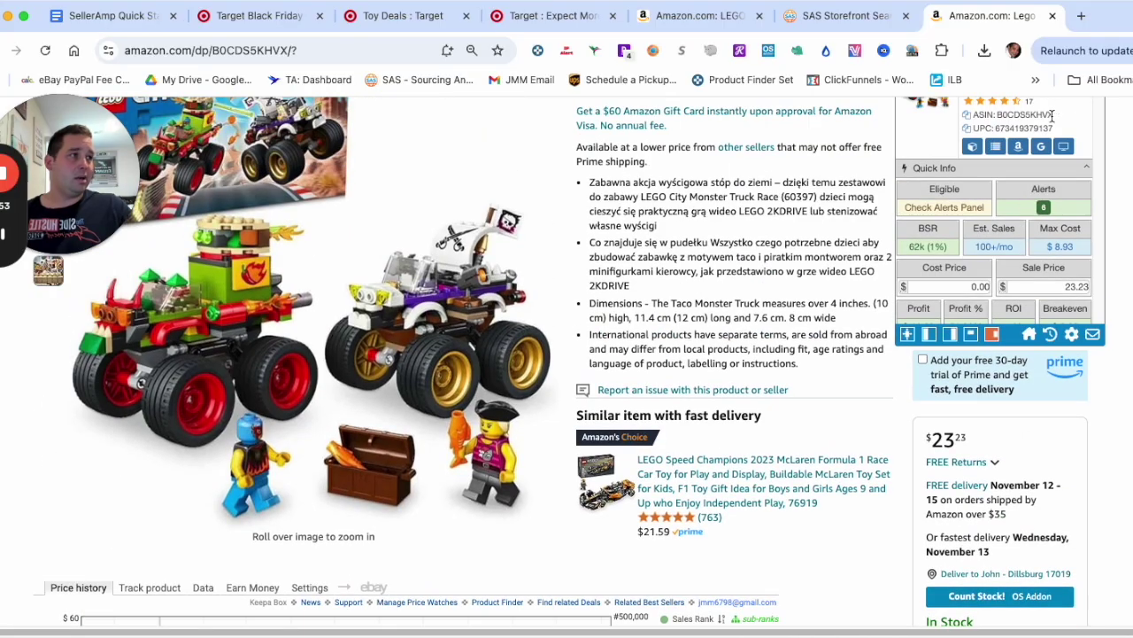
left_click(1042, 147)
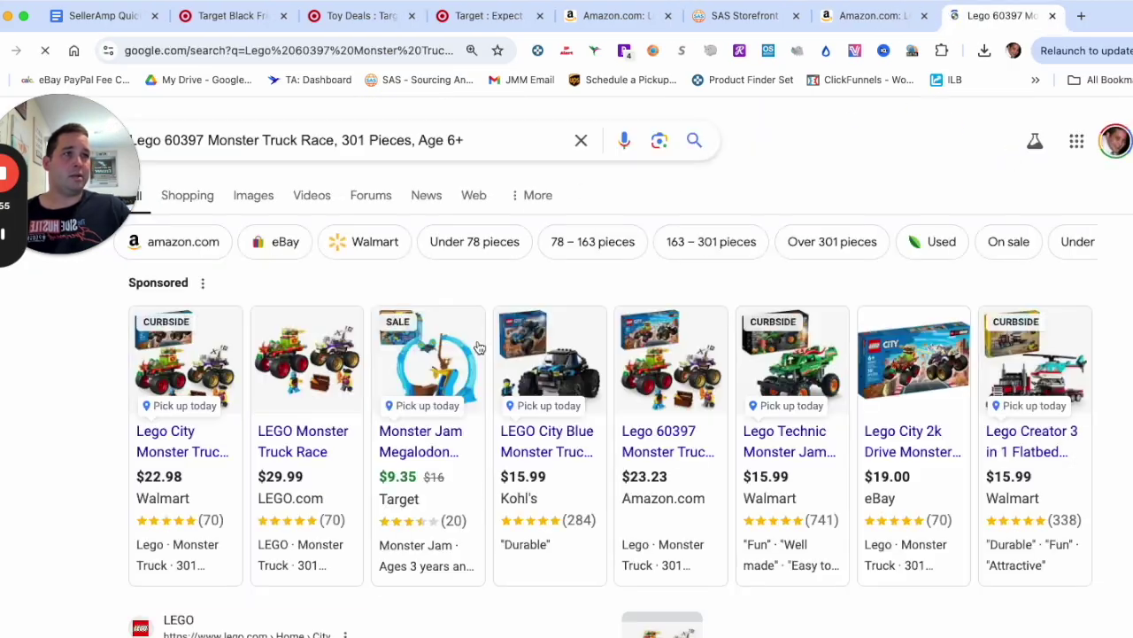
scroll(479, 348, "down", 2)
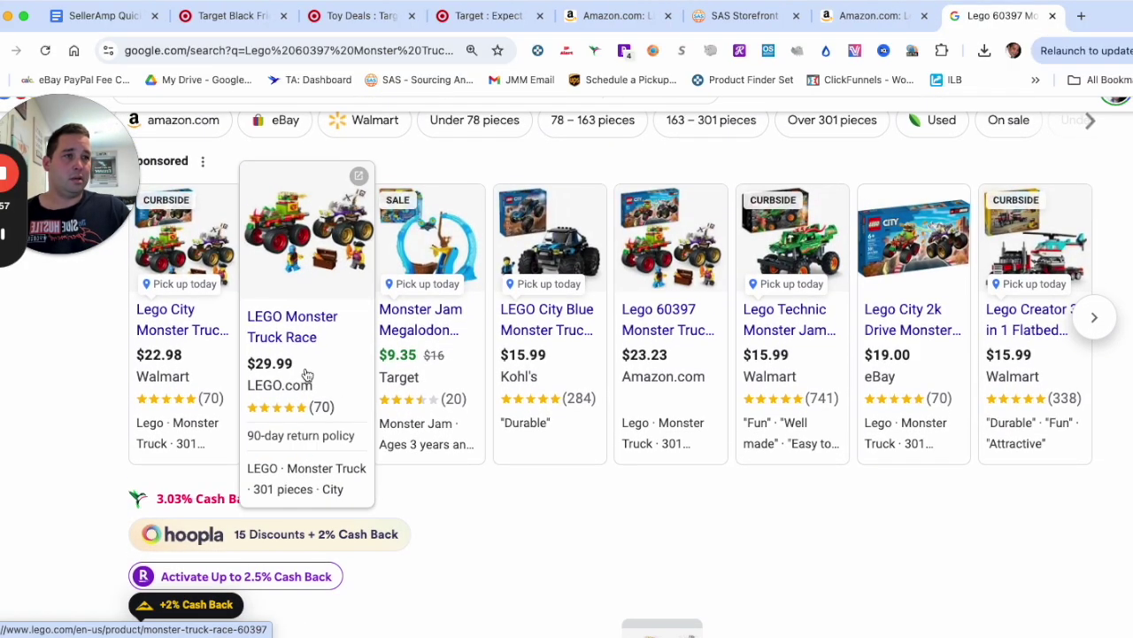
scroll(620, 399, "down", 2)
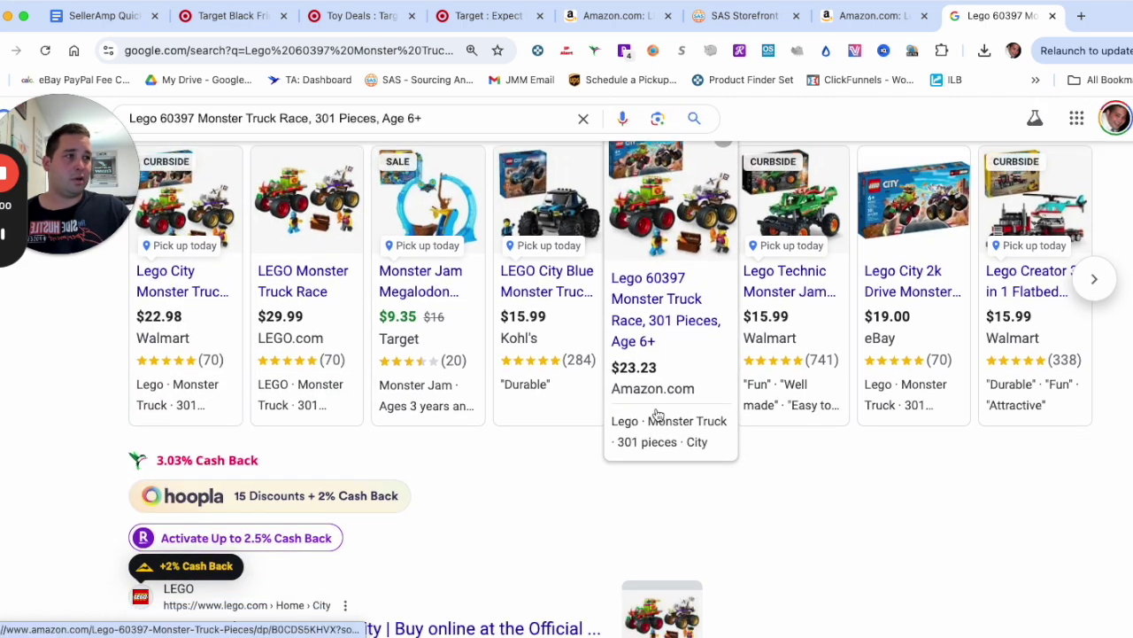
scroll(620, 416, "down", 5)
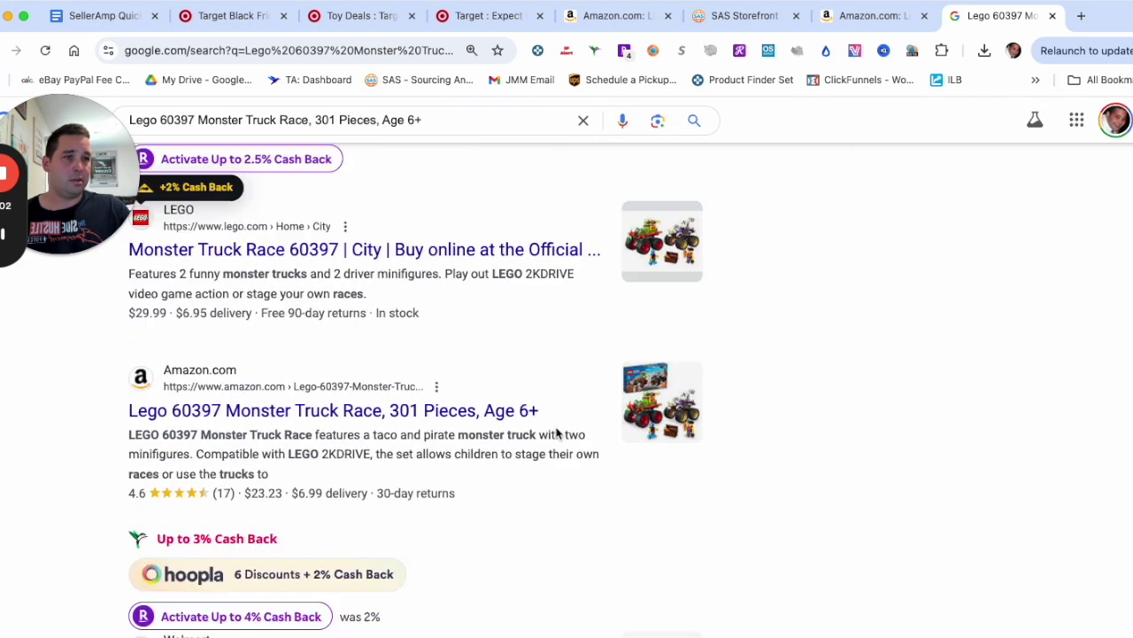
scroll(367, 424, "down", 15)
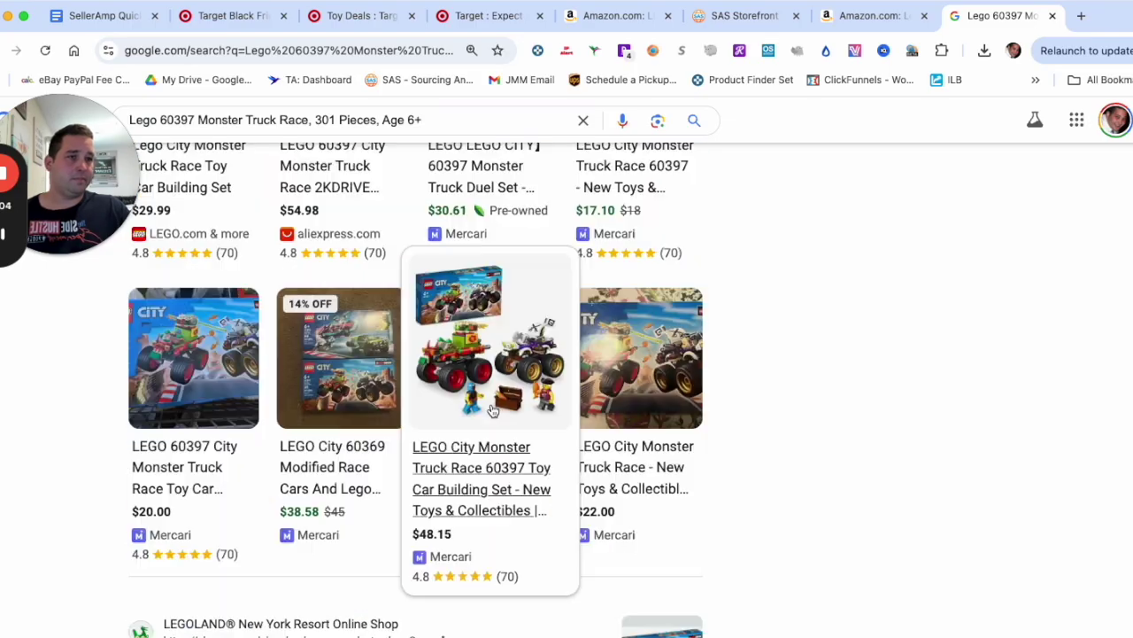
scroll(510, 408, "up", 20)
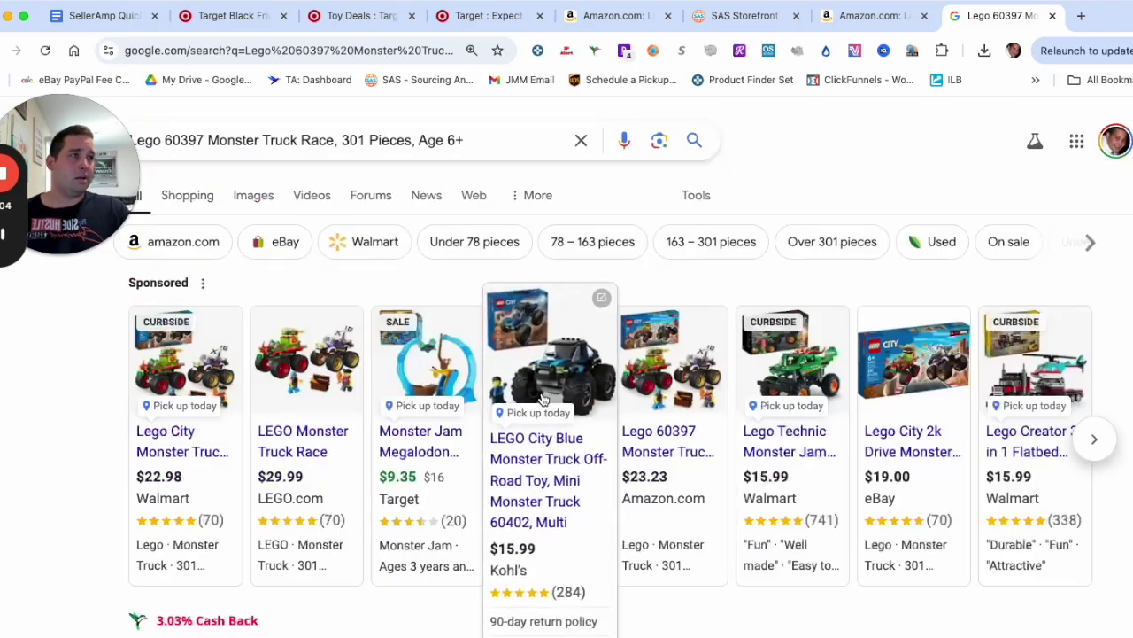
left_click(1053, 17)
Copy "Lego 60397" from the Amazon listing's title and search Target for it, checking the results for the Monster Truck Race set
scroll(670, 277, "up", 5)
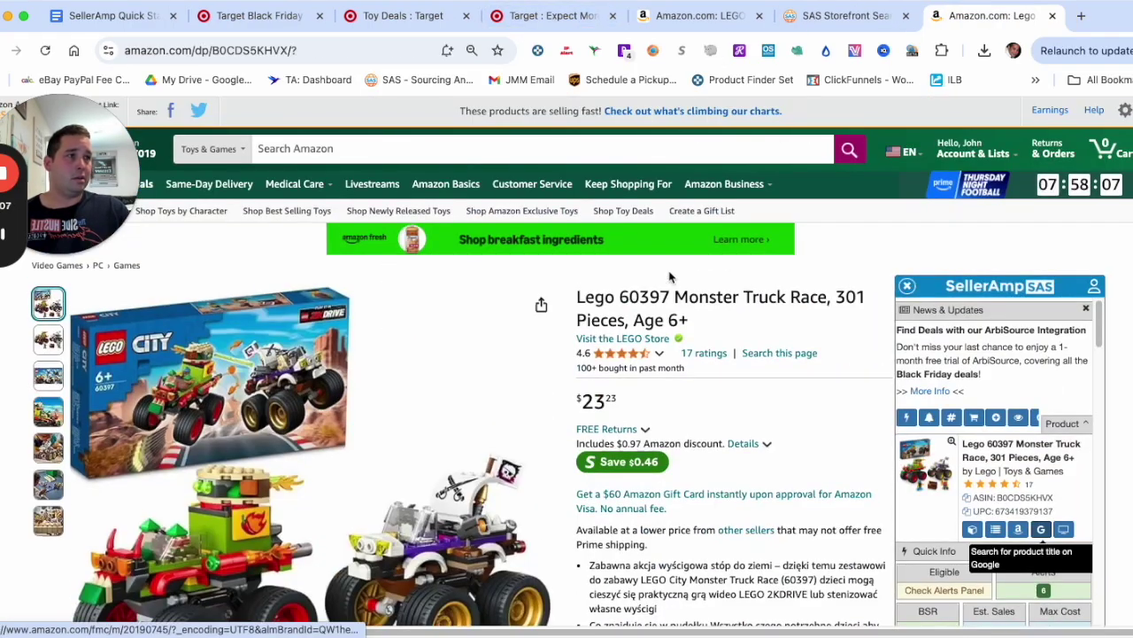
left_click_drag(579, 299, 622, 292)
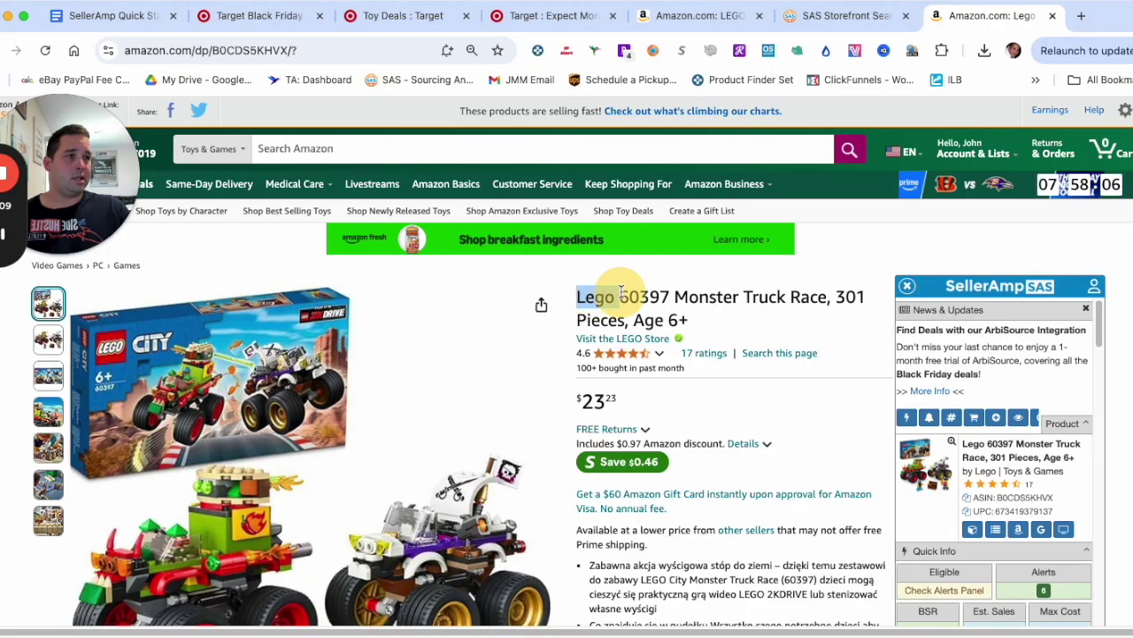
right_click(671, 297)
left_click(692, 328)
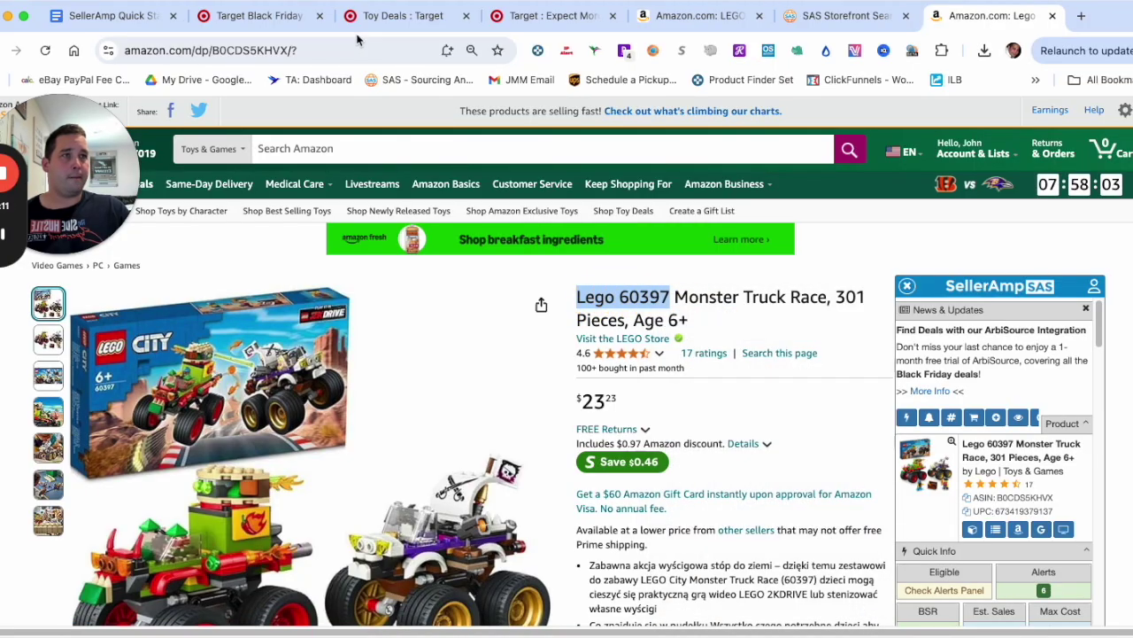
left_click(259, 16)
scroll(296, 246, "up", 15)
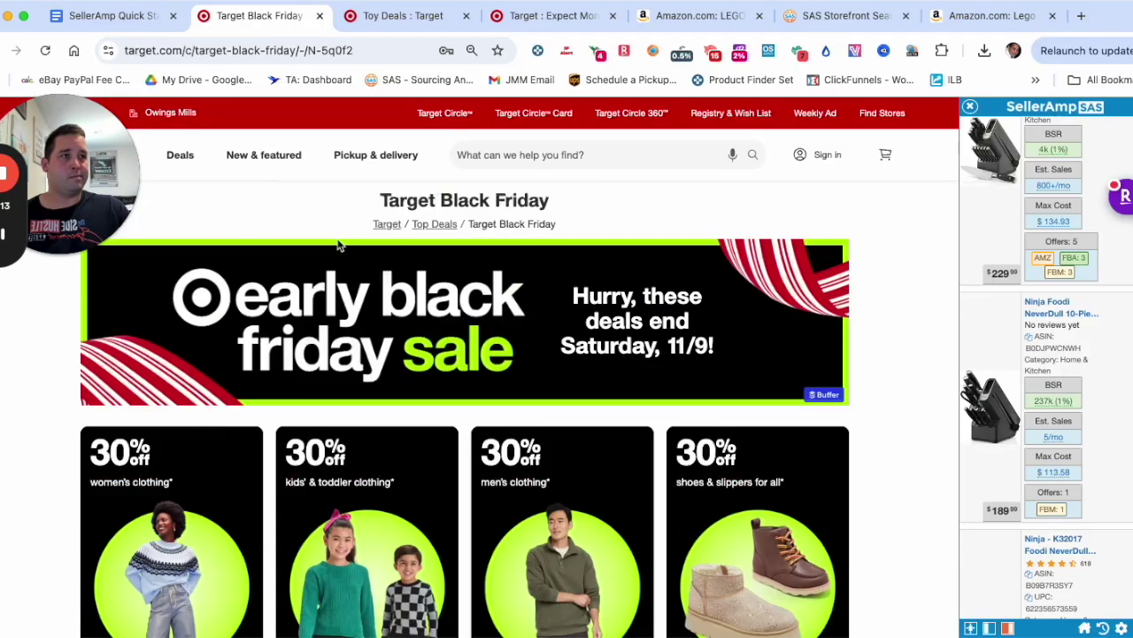
left_click(643, 152)
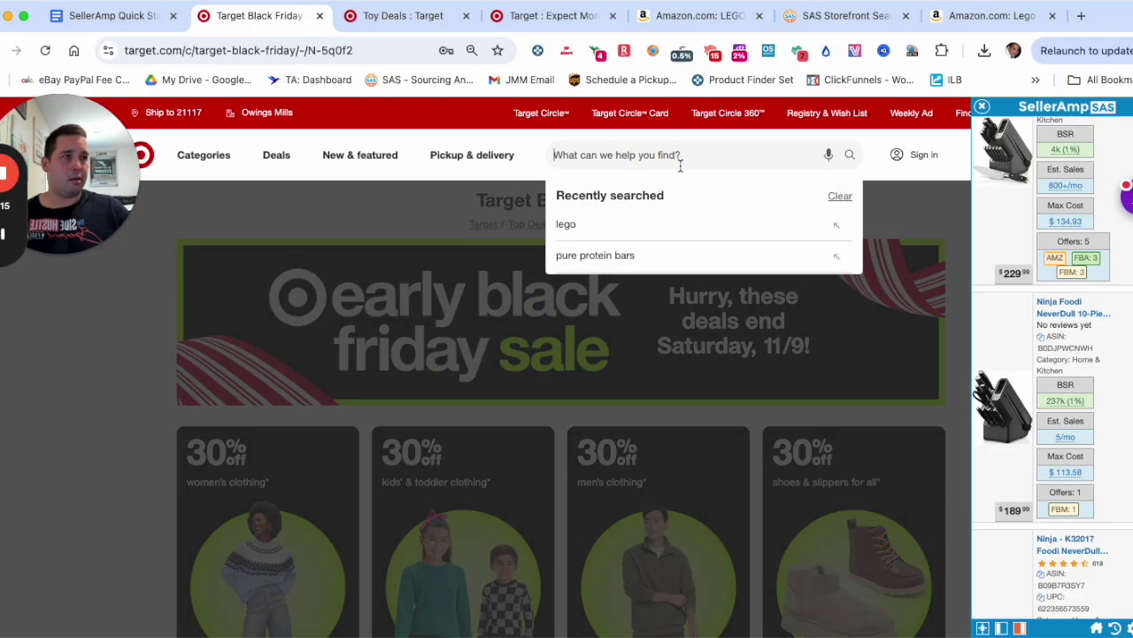
key("ctrl+v")
key("Return")
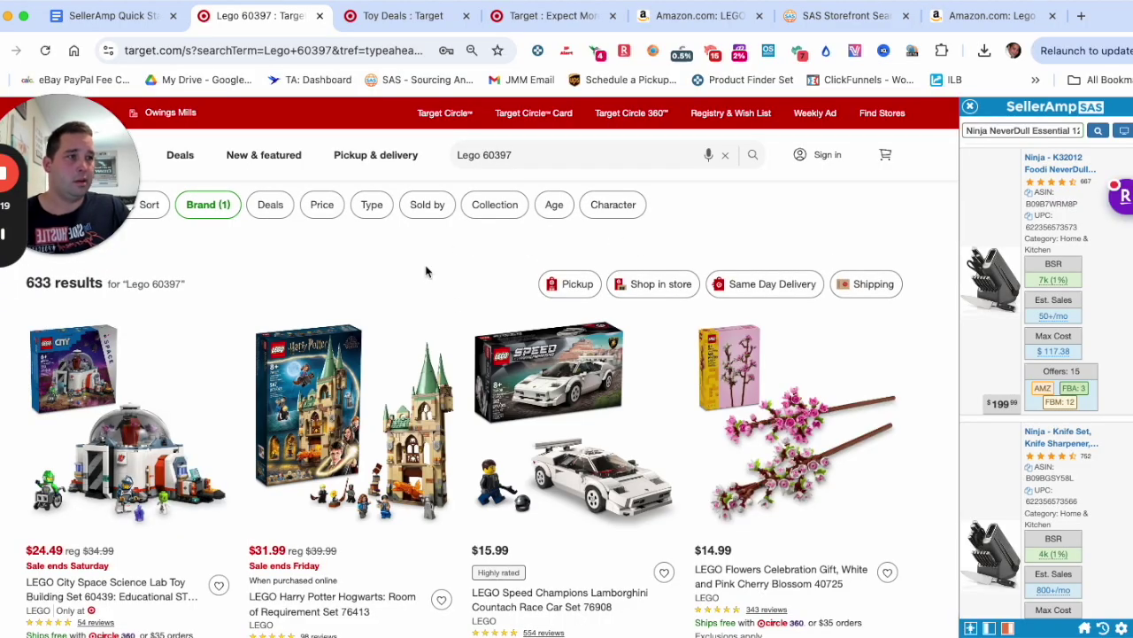
scroll(458, 313, "down", 2)
scroll(398, 350, "up", 2)
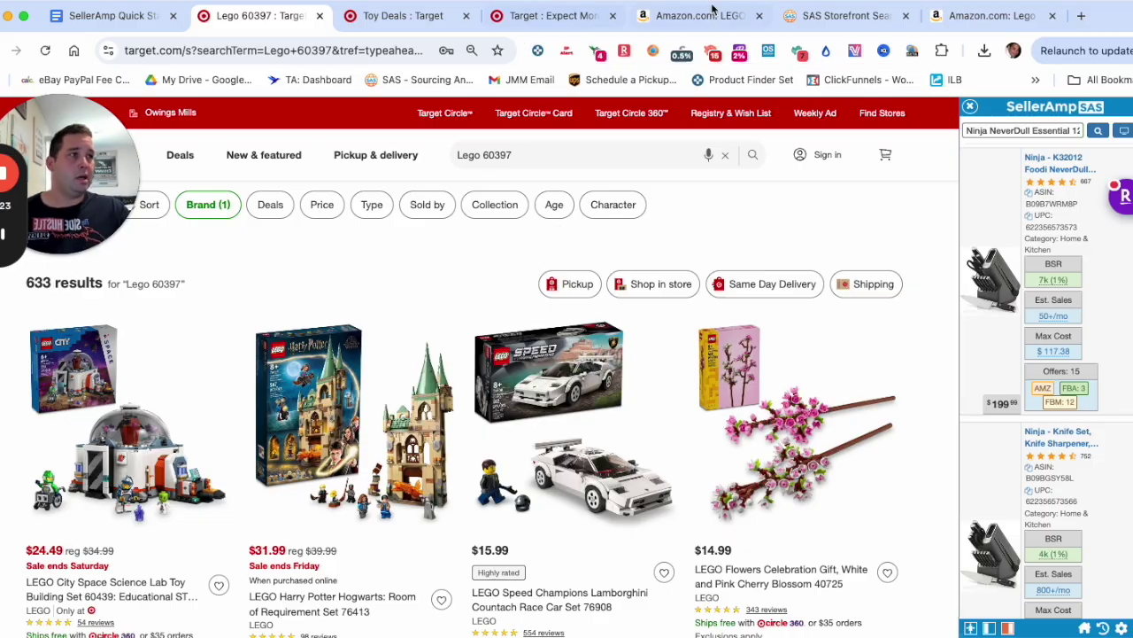
Return to the TWO DAY SHIP storefront search in SellerAmp and review its top brands and product list
left_click(981, 17)
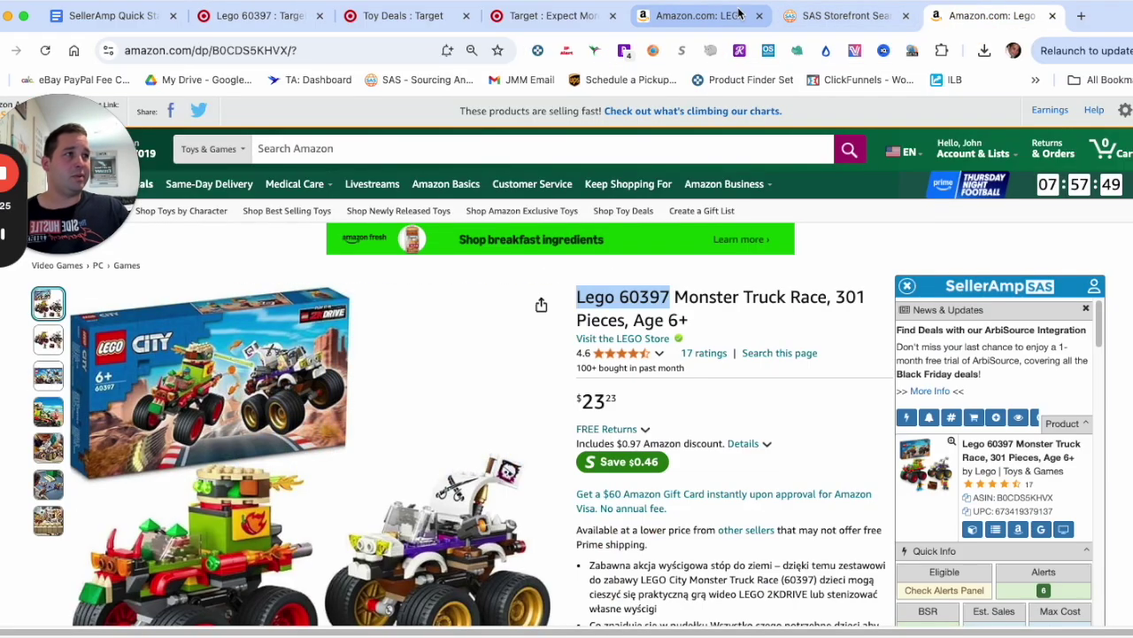
left_click(842, 15)
scroll(502, 437, "up", 5)
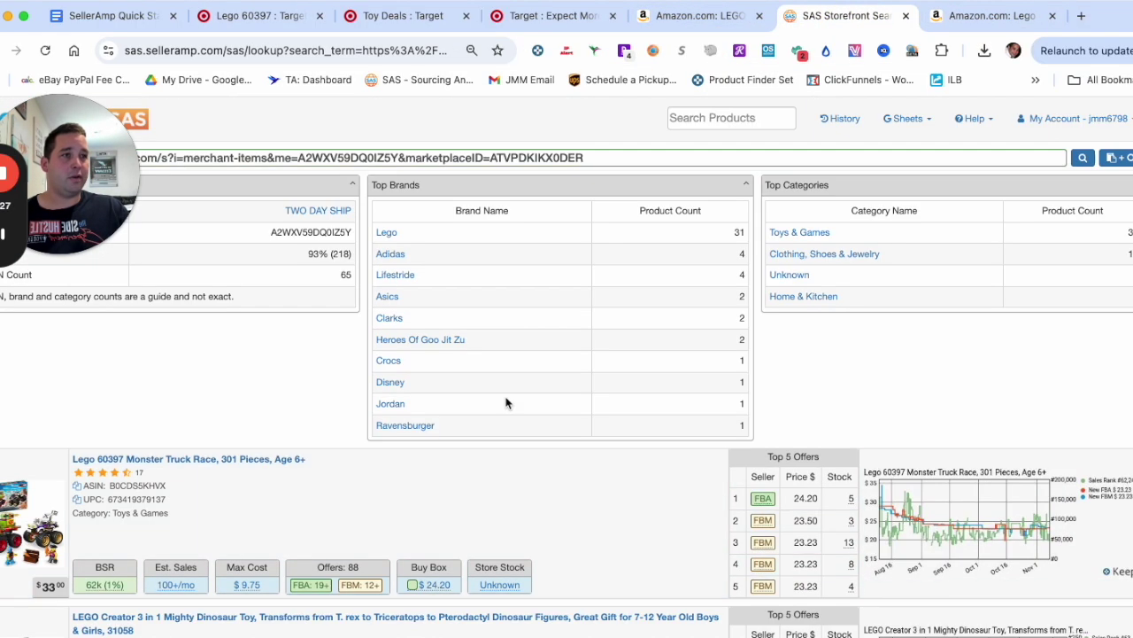
scroll(398, 451, "down", 3)
scroll(271, 549, "up", 3)
scroll(309, 498, "down", 3)
scroll(344, 430, "down", 2)
scroll(361, 430, "up", 5)
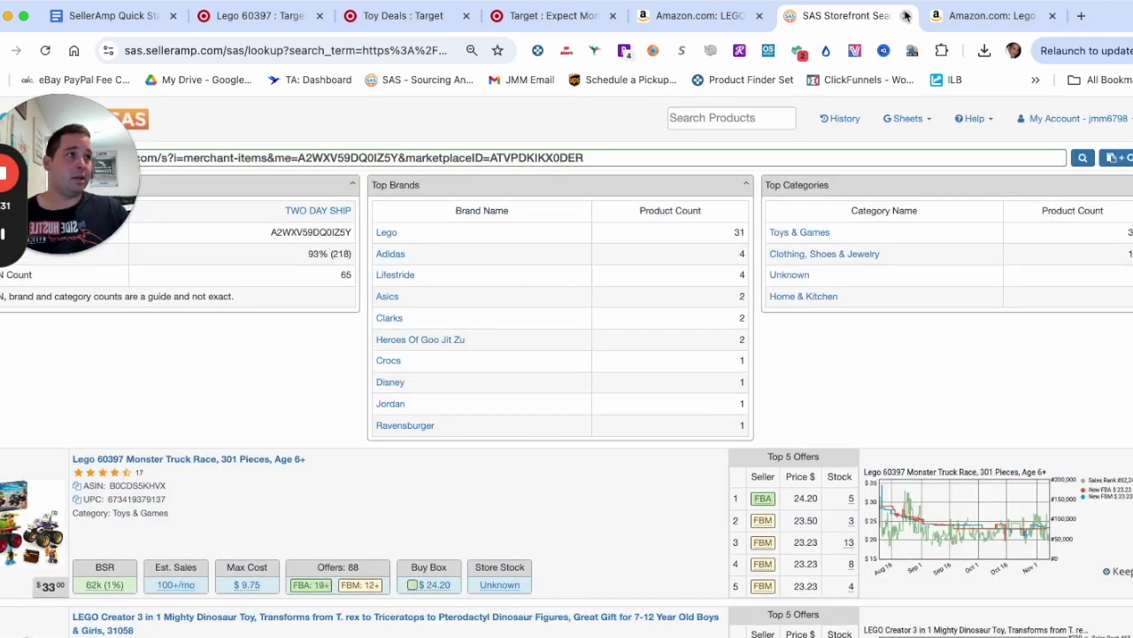
Close the storefront search and the Amazon listings of the Monster Truck Race and the Mushroom House
left_click(908, 15)
left_click(909, 15)
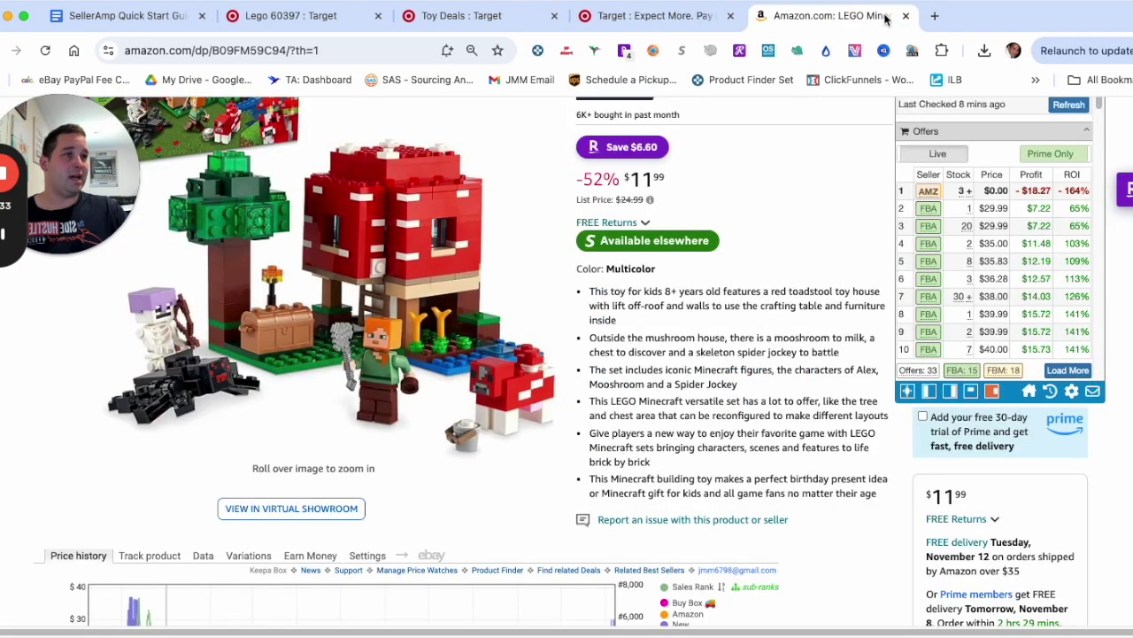
left_click(908, 15)
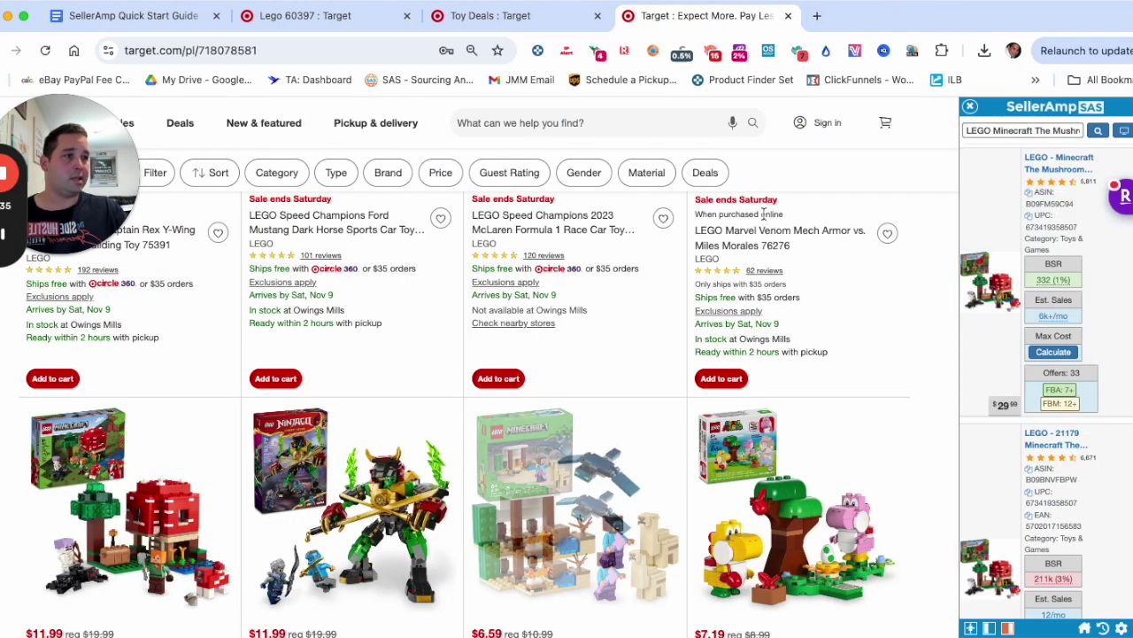
Find the LEGO Minecraft Axolotl House 21247 among Target's sale items and look it up in SellerAmp
left_click(972, 107)
scroll(496, 301, "down", 5)
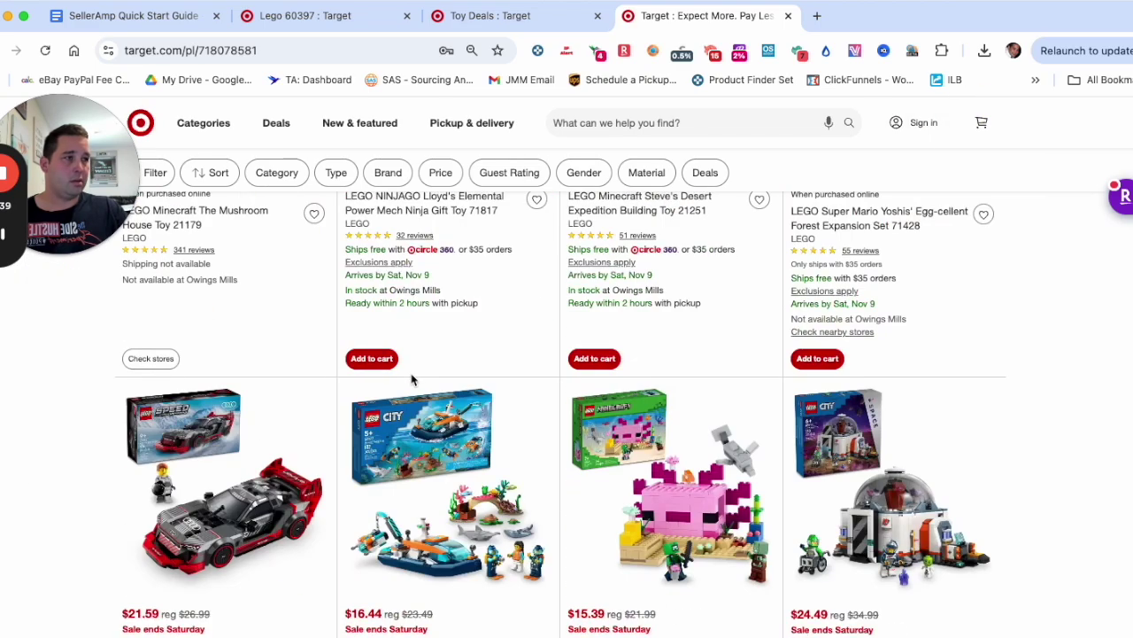
scroll(416, 381, "down", 3)
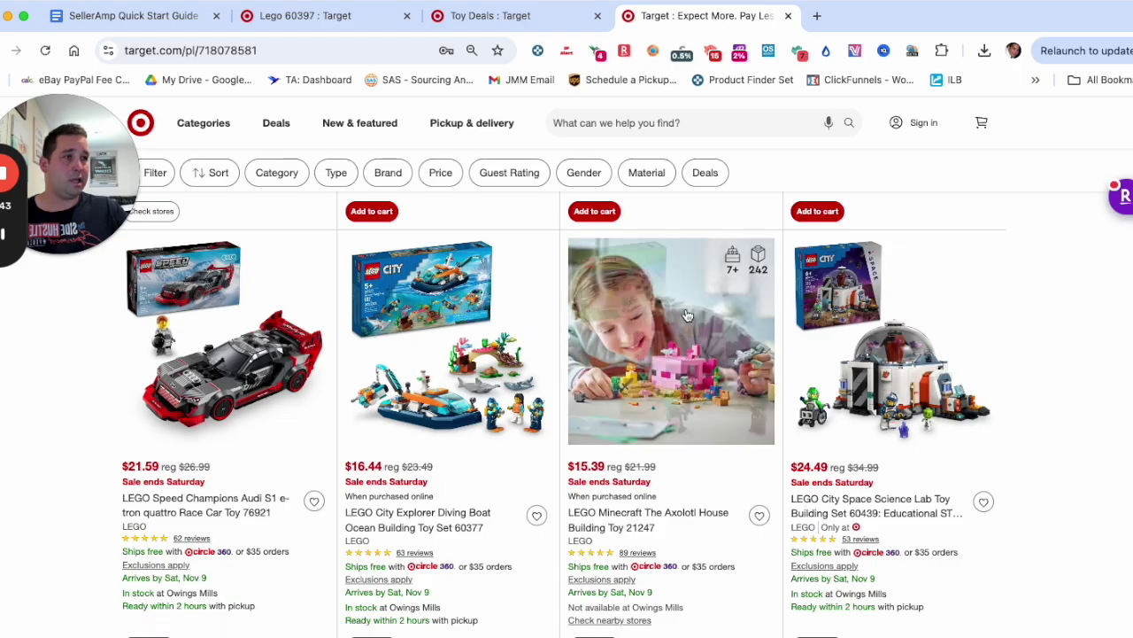
right_click(688, 306)
left_click(760, 635)
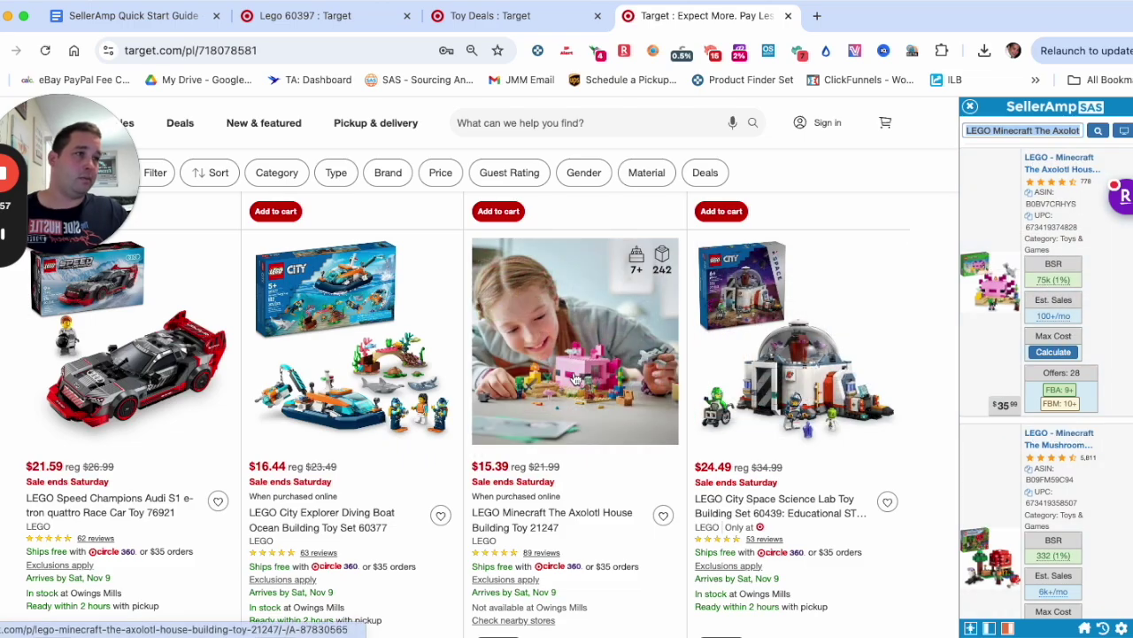
Open the Axolotl House 21247's Target product page and its matching Amazon listing in new tabs, with the Amazon tab last
left_click(614, 357, "ctrl")
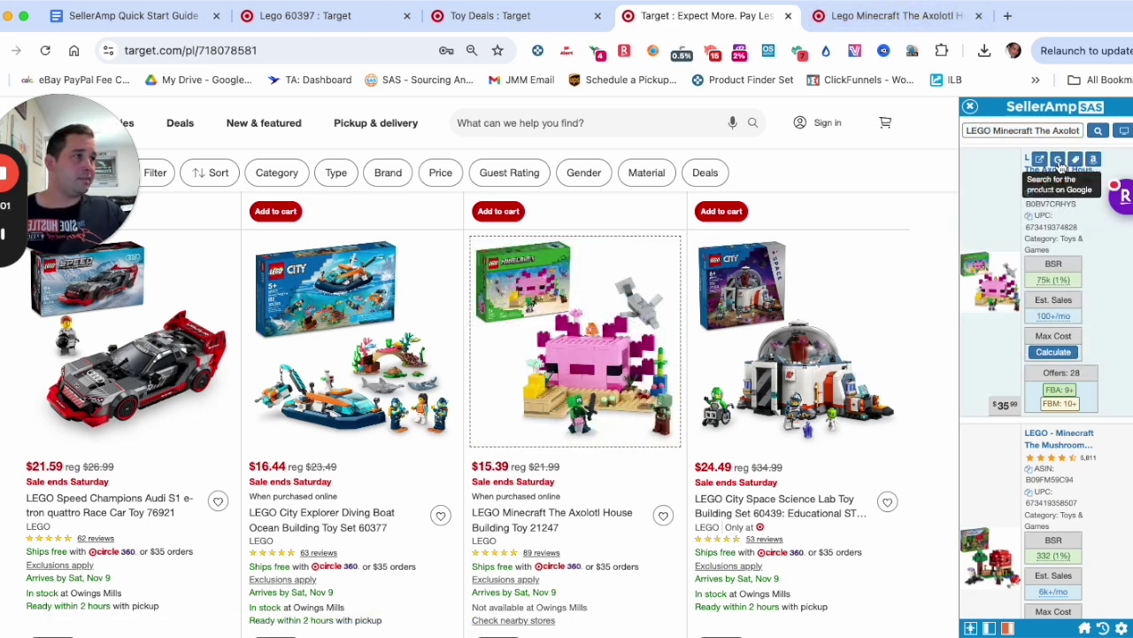
left_click(1092, 159)
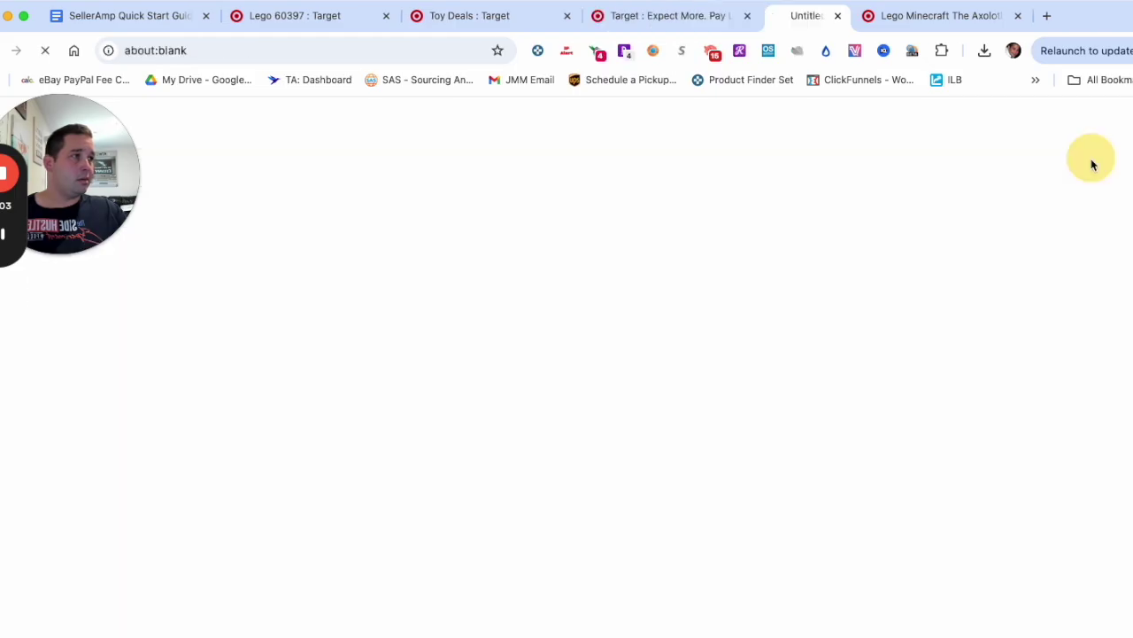
left_click_drag(944, 16, 818, 18)
left_click(913, 20)
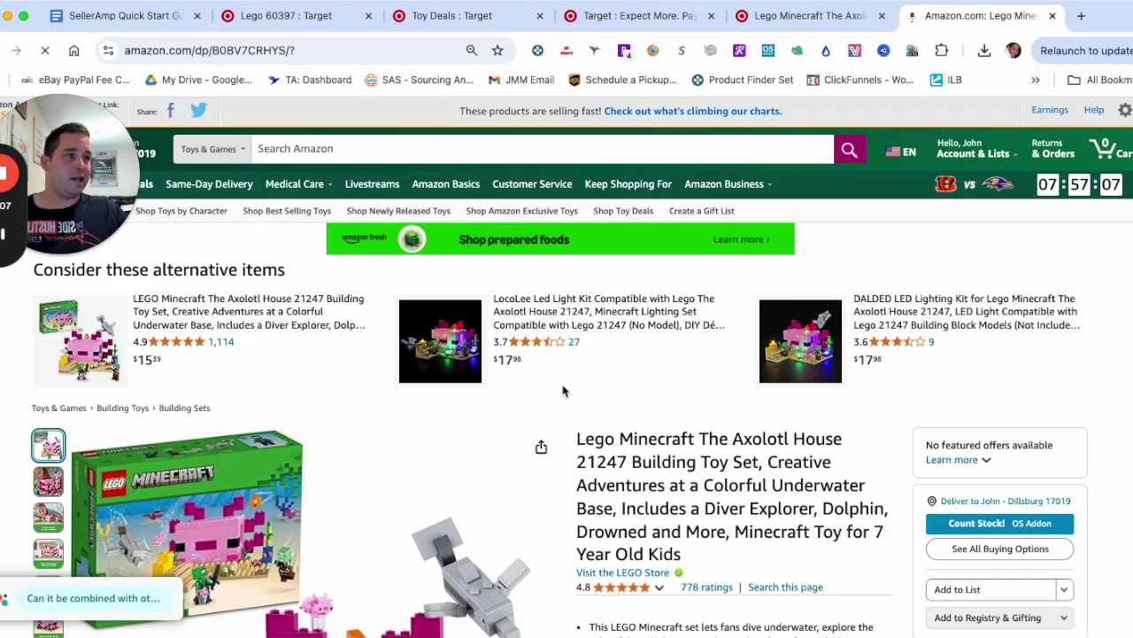
scroll(565, 390, "down", 3)
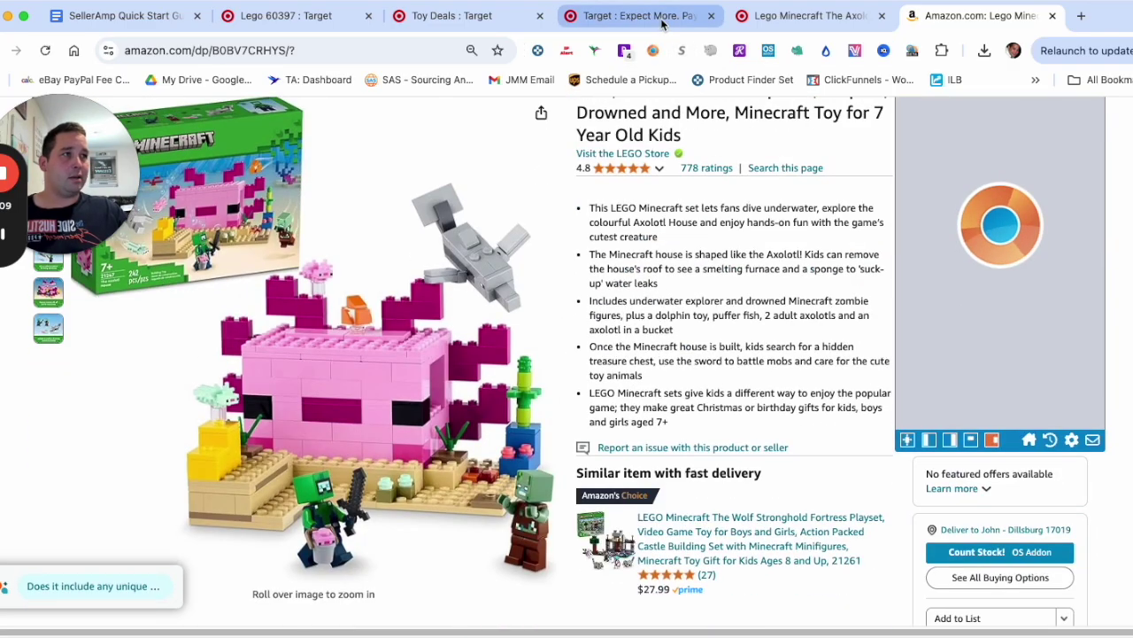
Compare the Axolotl House's Target sale price with the Keepa price and sales rank history on its Amazon listing
left_click(666, 27)
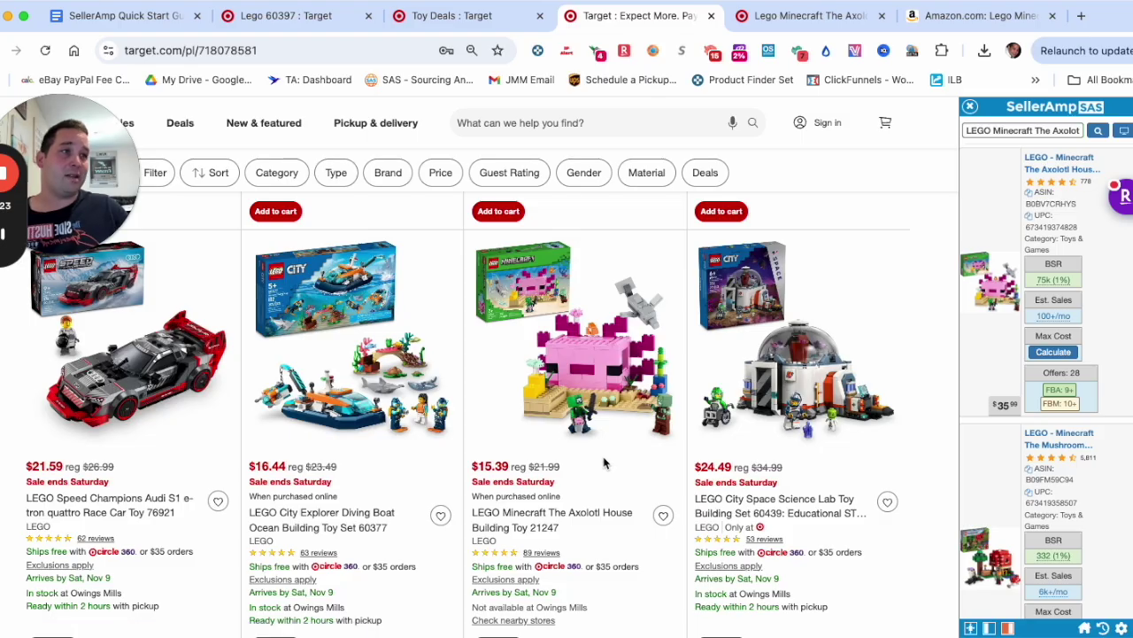
scroll(604, 462, "down", 1)
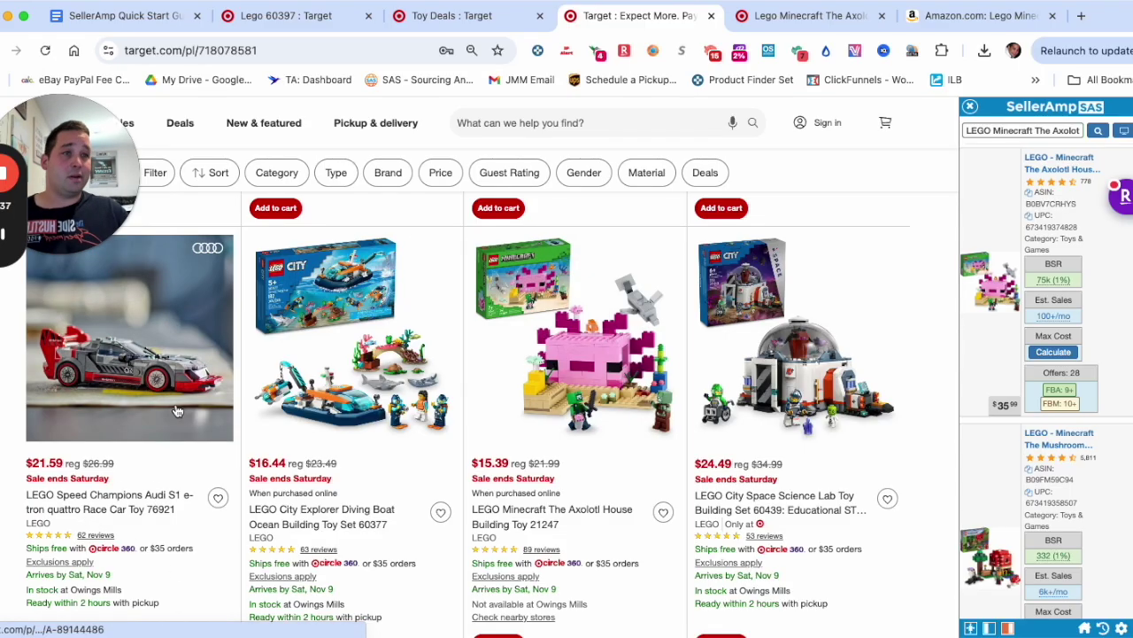
left_click(967, 16)
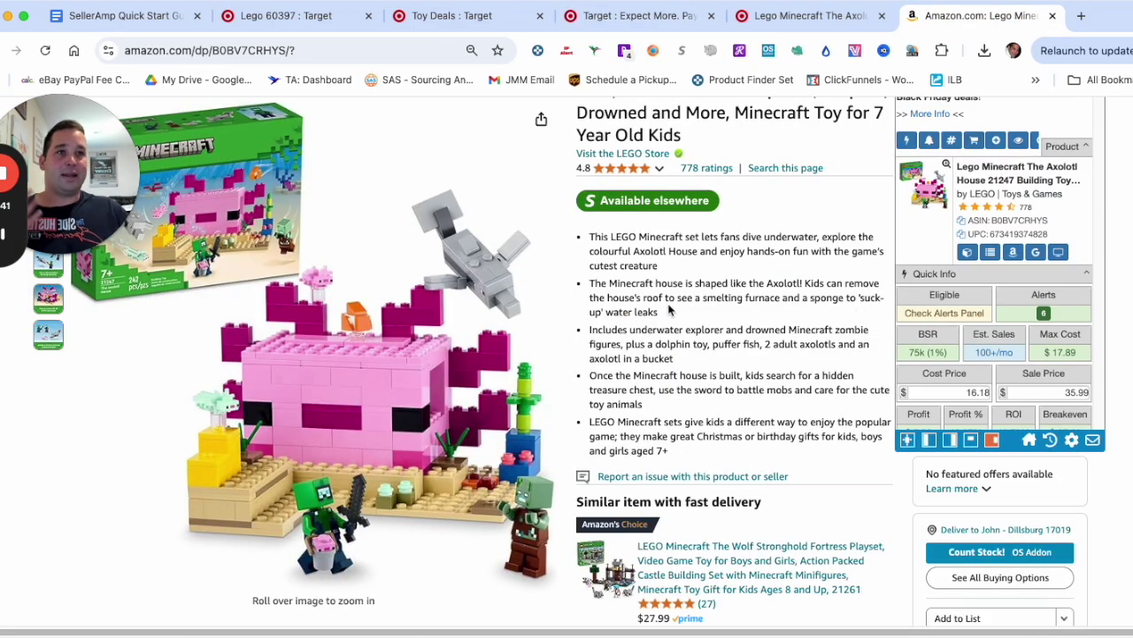
scroll(762, 341, "down", 5)
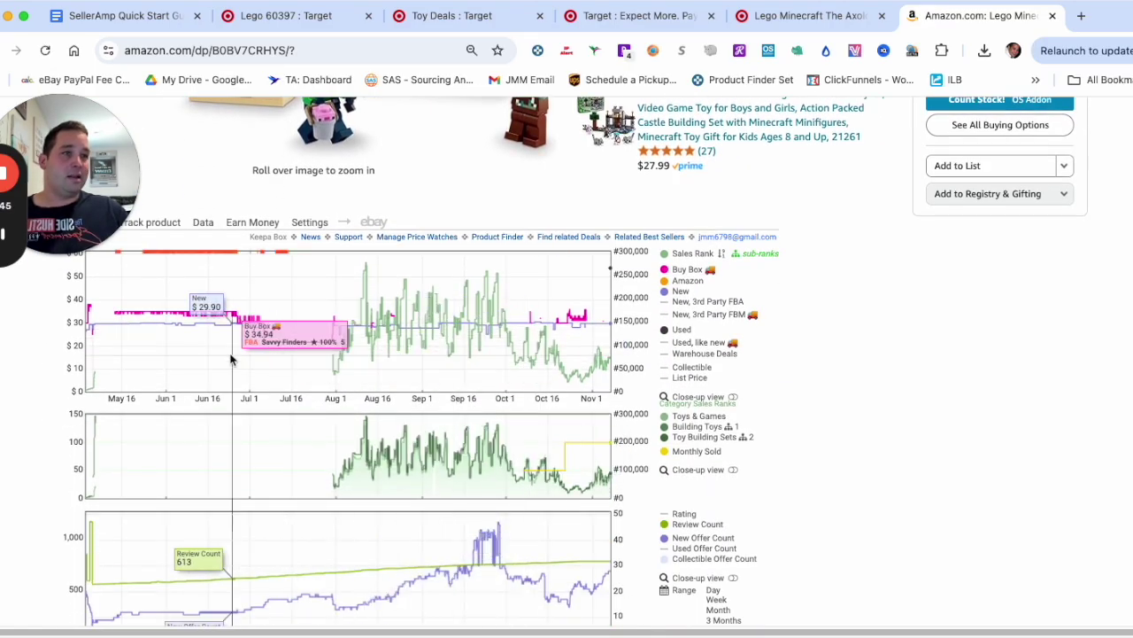
scroll(794, 605, "down", 2)
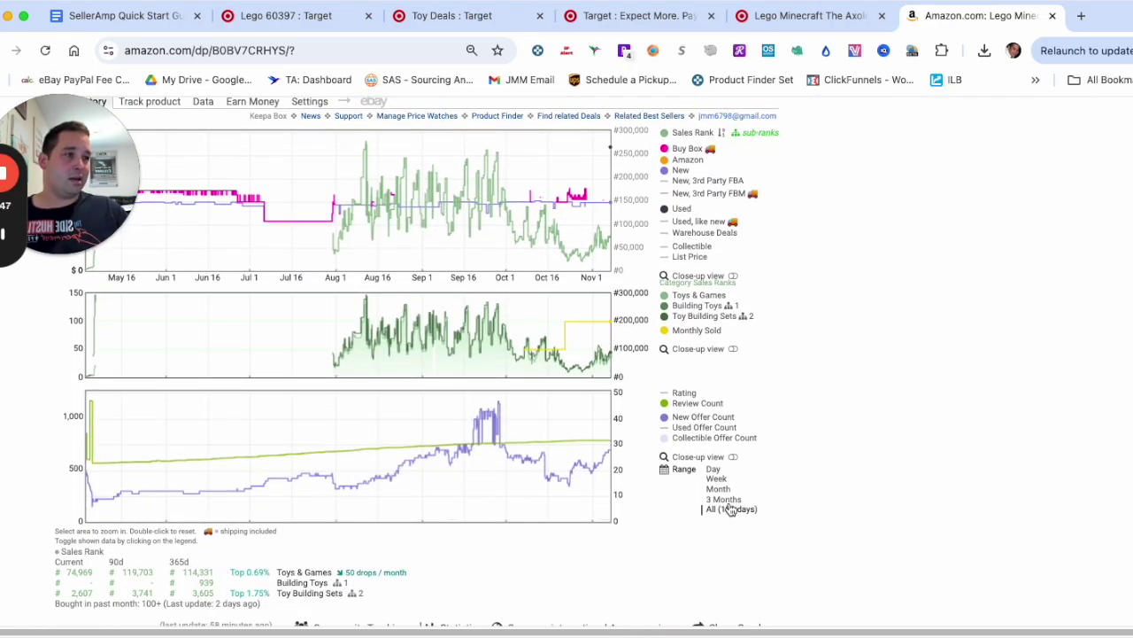
scroll(531, 390, "up", 2)
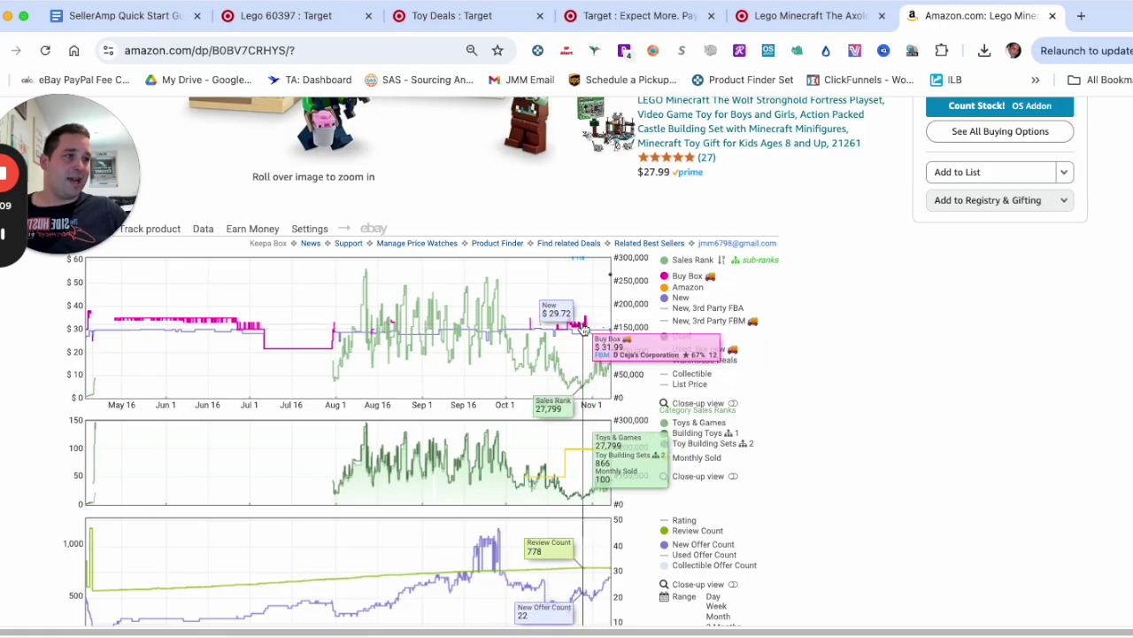
Inspect the details of a late-October Buy Box offer in the Keepa chart and reset the chart range to All
left_click(586, 328)
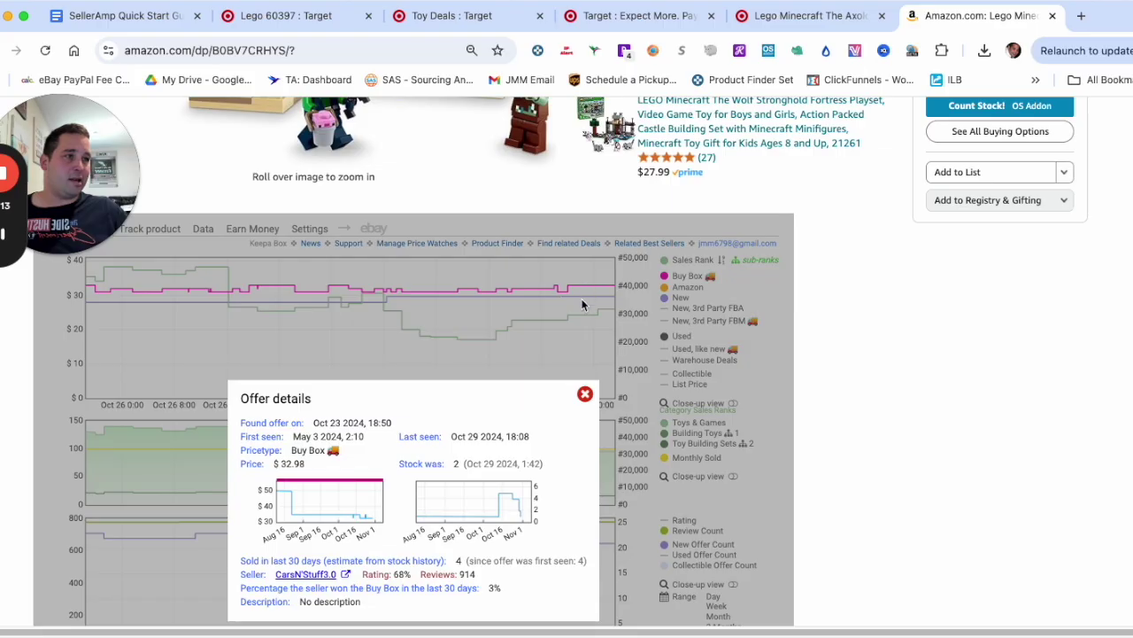
left_click(584, 392)
scroll(822, 529, "down", 1)
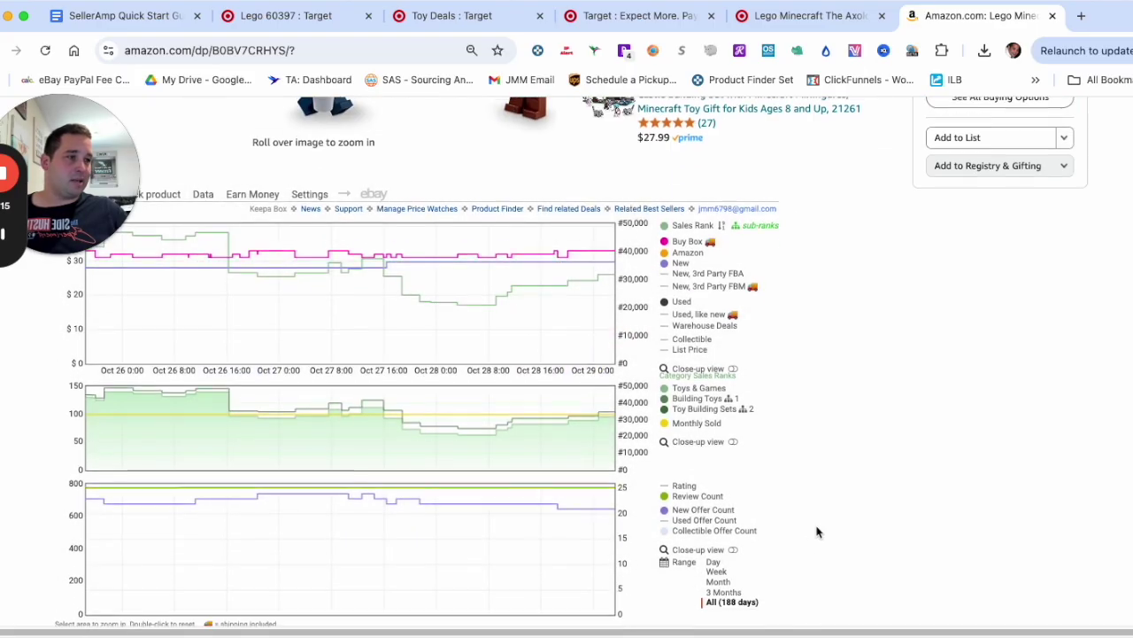
left_click(731, 599)
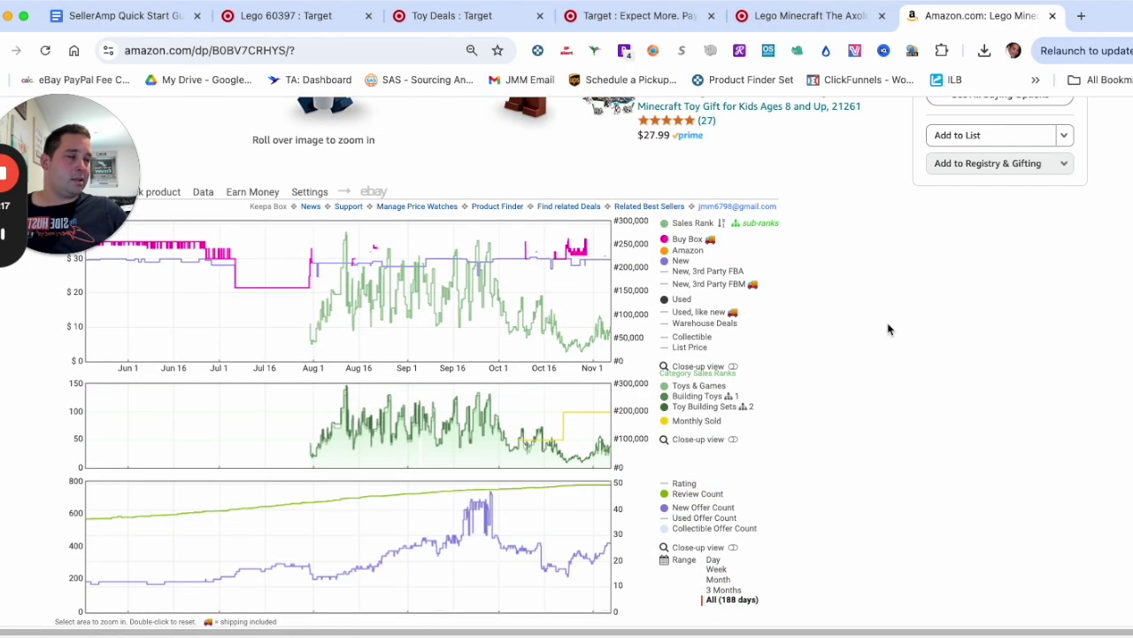
Check the Axolotl House's Target sale price and try to enter 15.39 multiplied by a discount factor as the SellerAmp cost price
scroll(886, 329, "up", 10)
scroll(912, 328, "down", 3)
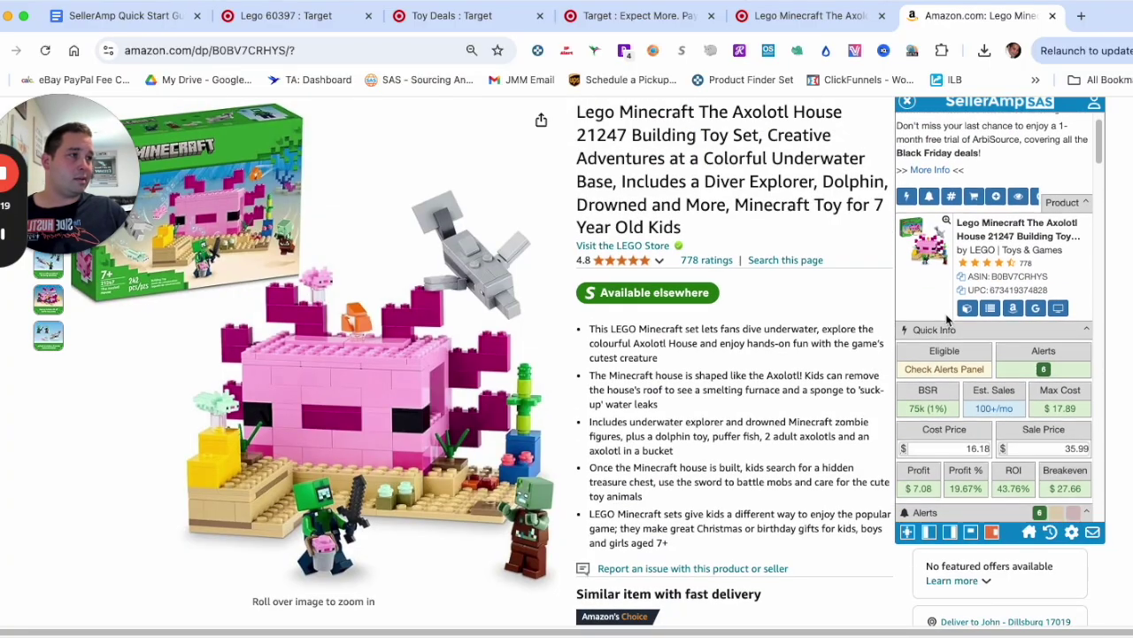
left_click(797, 16)
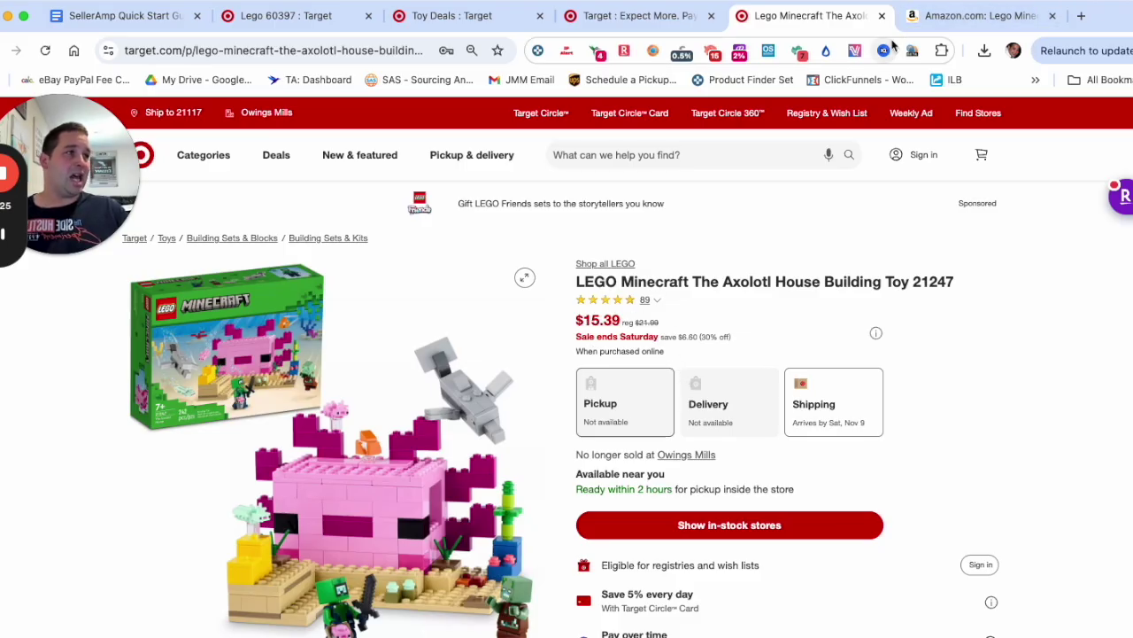
left_click(969, 16)
left_click(955, 383)
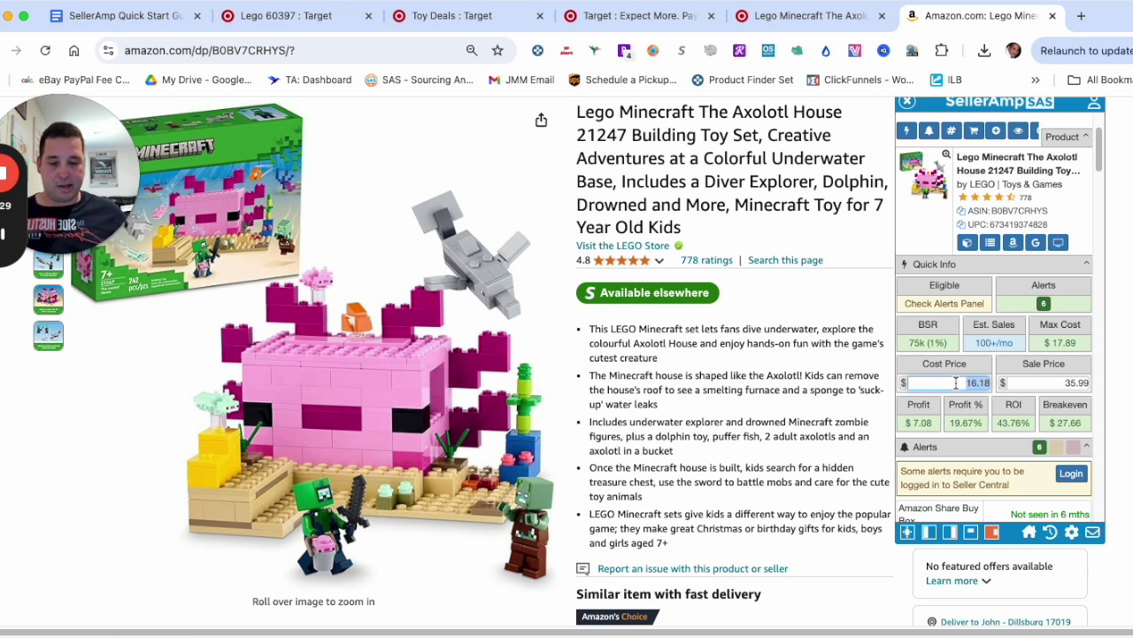
type("15.39")
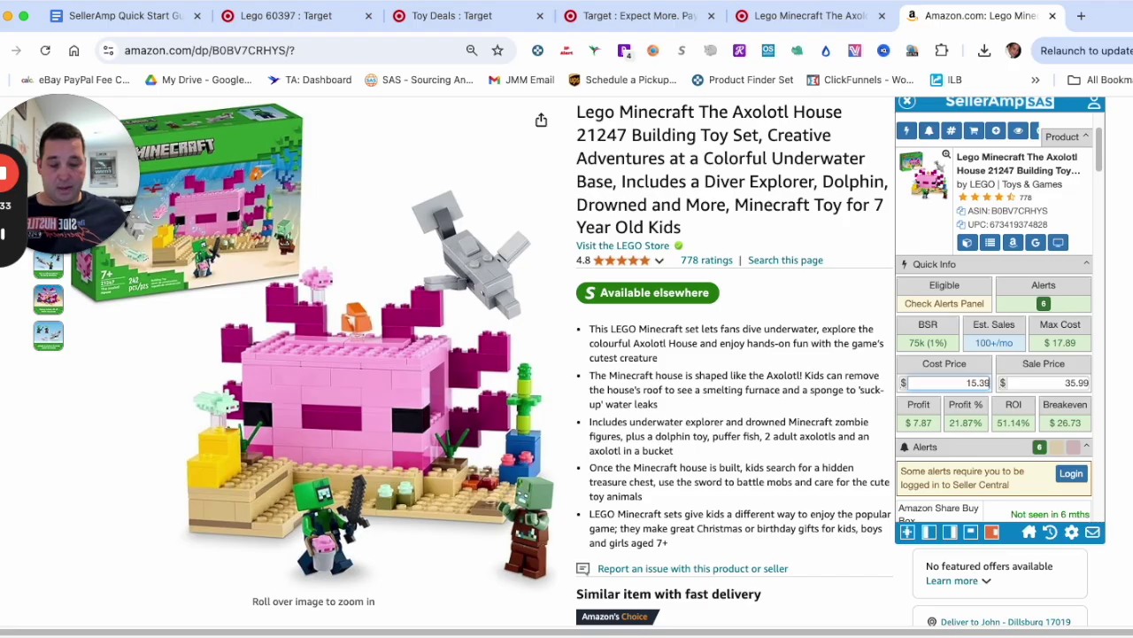
type("'")
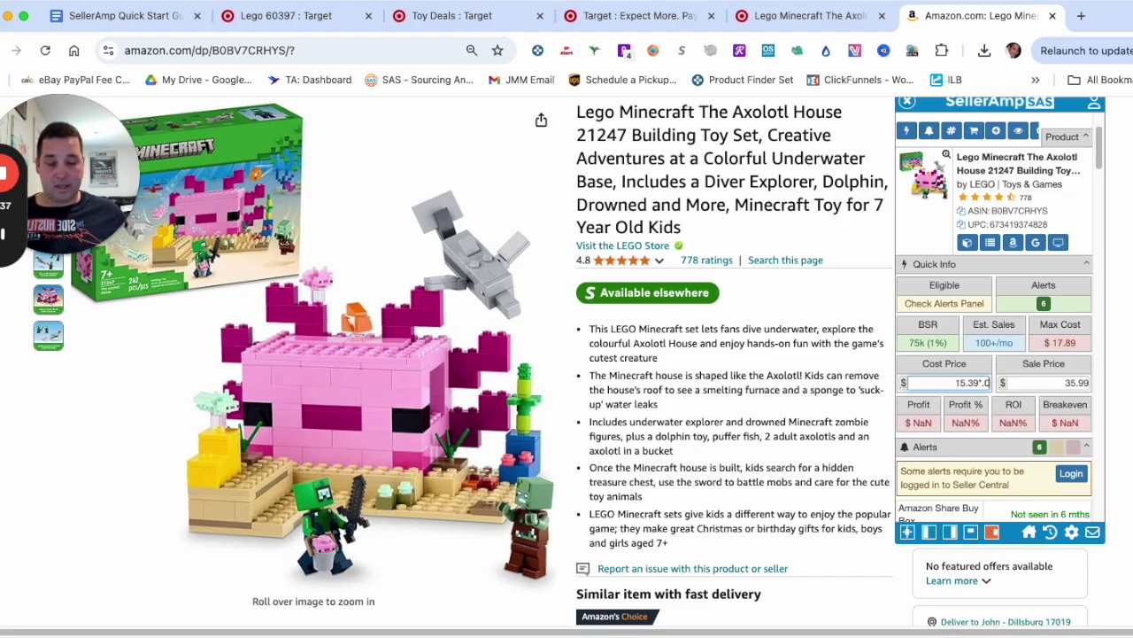
key("Return")
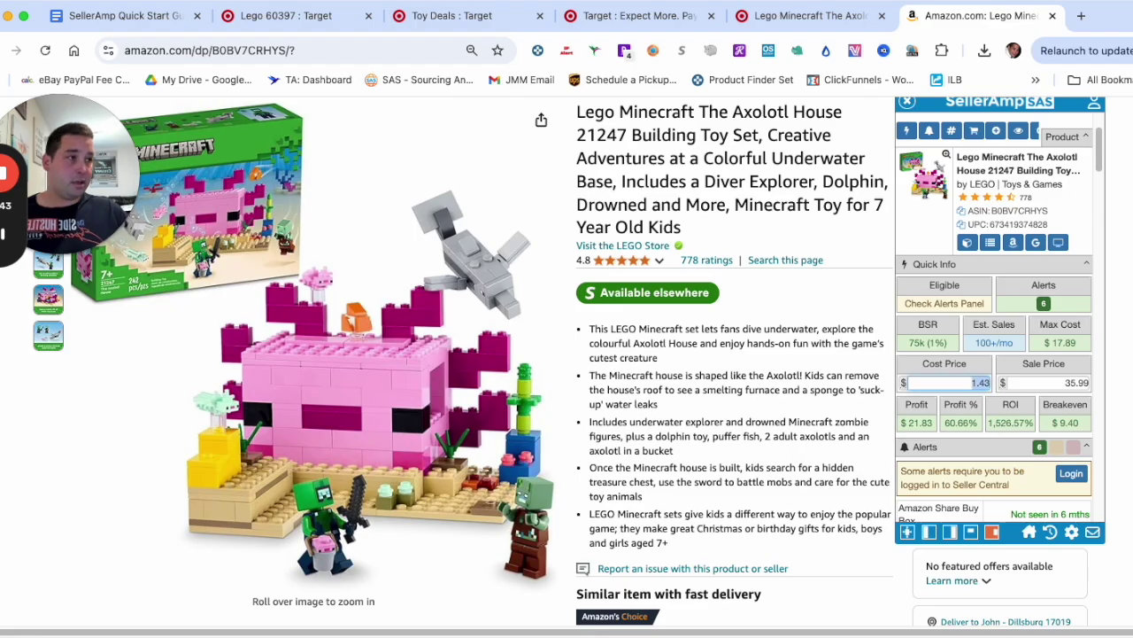
Recheck the Target price and set the Axolotl House's SellerAmp cost price to 14.81, calculated as 15.93*.93
left_click(784, 16)
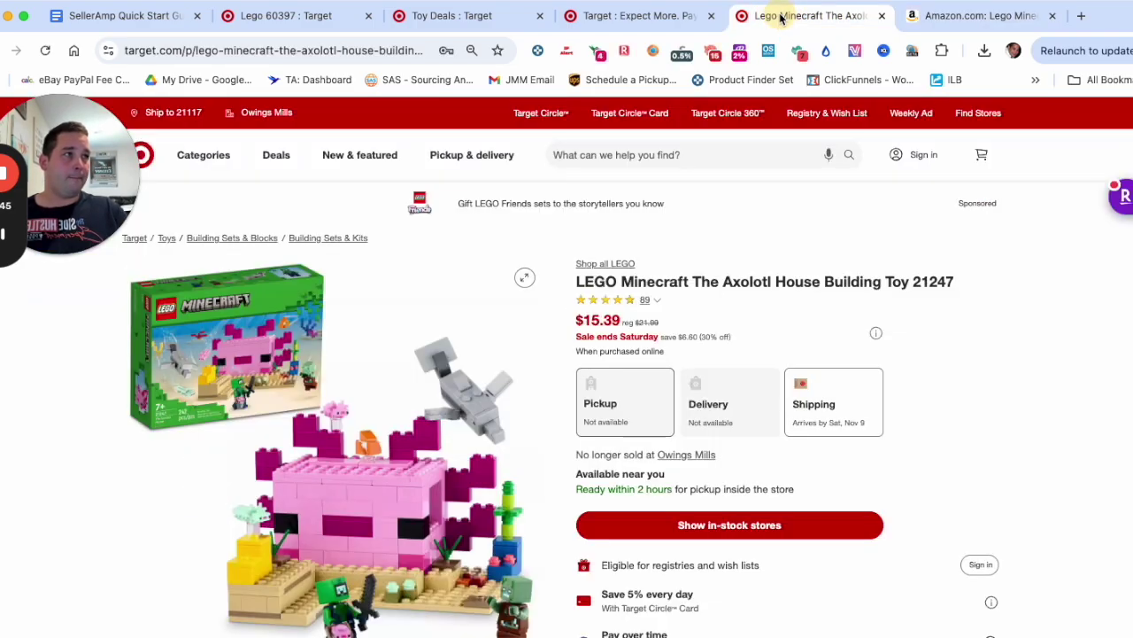
left_click(908, 15)
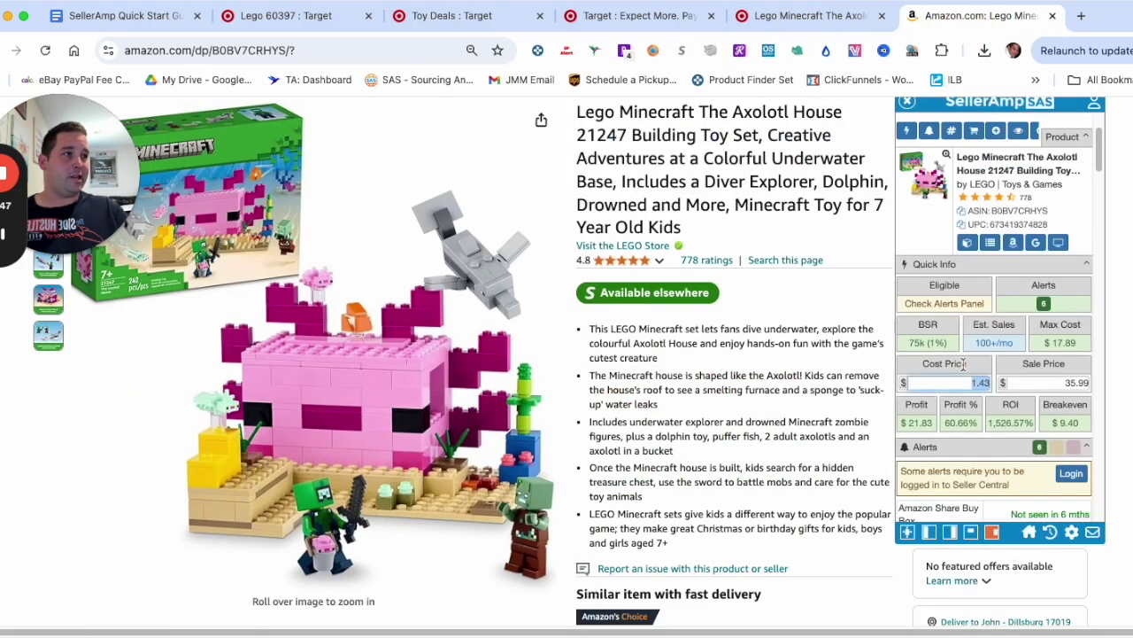
type("15")
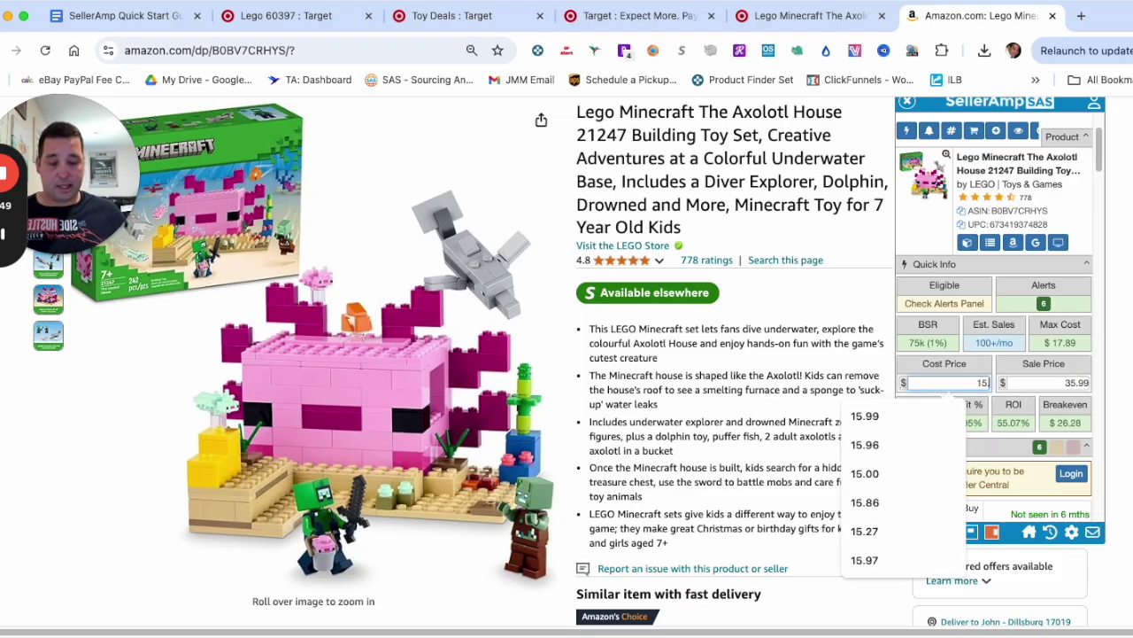
type(".93'.93")
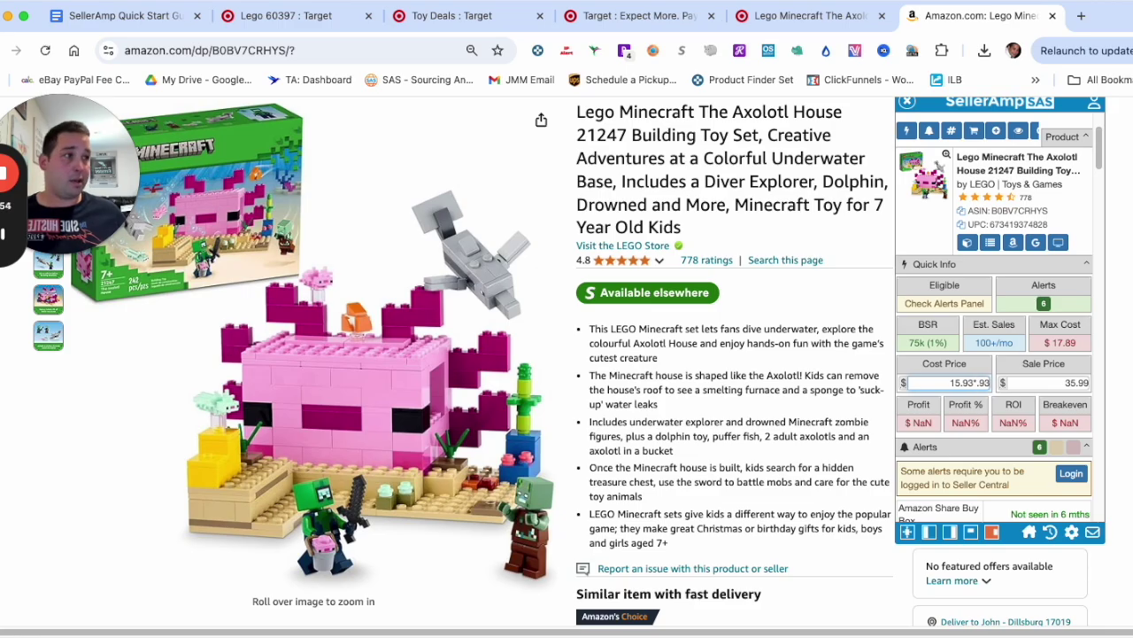
key("super+a")
type("14.81")
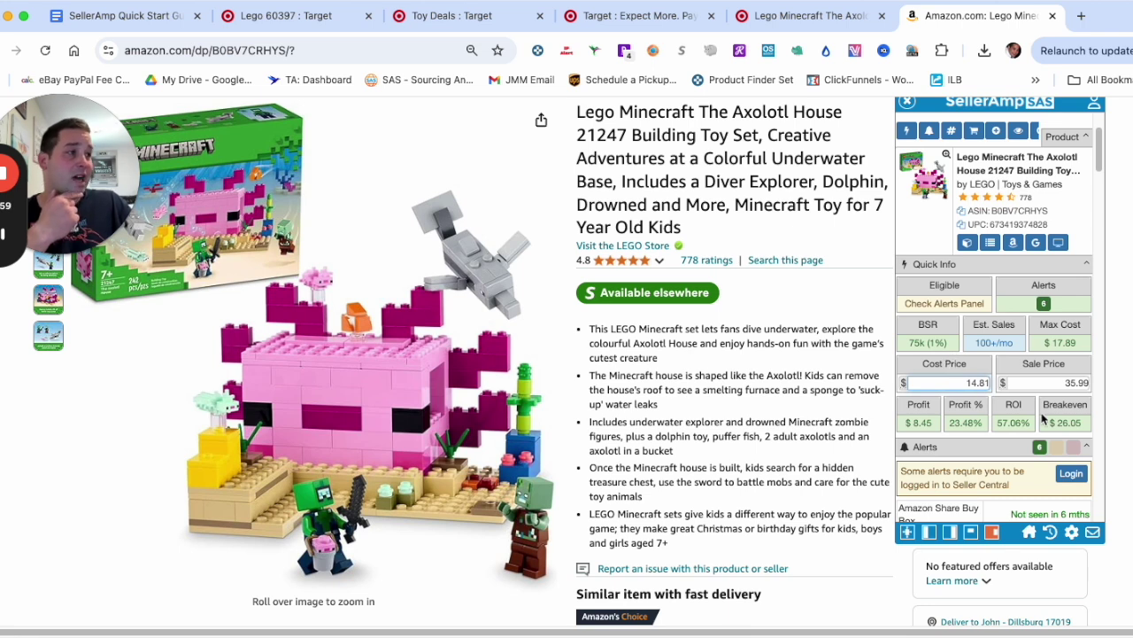
Compare SellerAmp's Buy Box Analysis for the Axolotl House over 30 and 90 days, including the suppressed share
scroll(1004, 383, "down", 5)
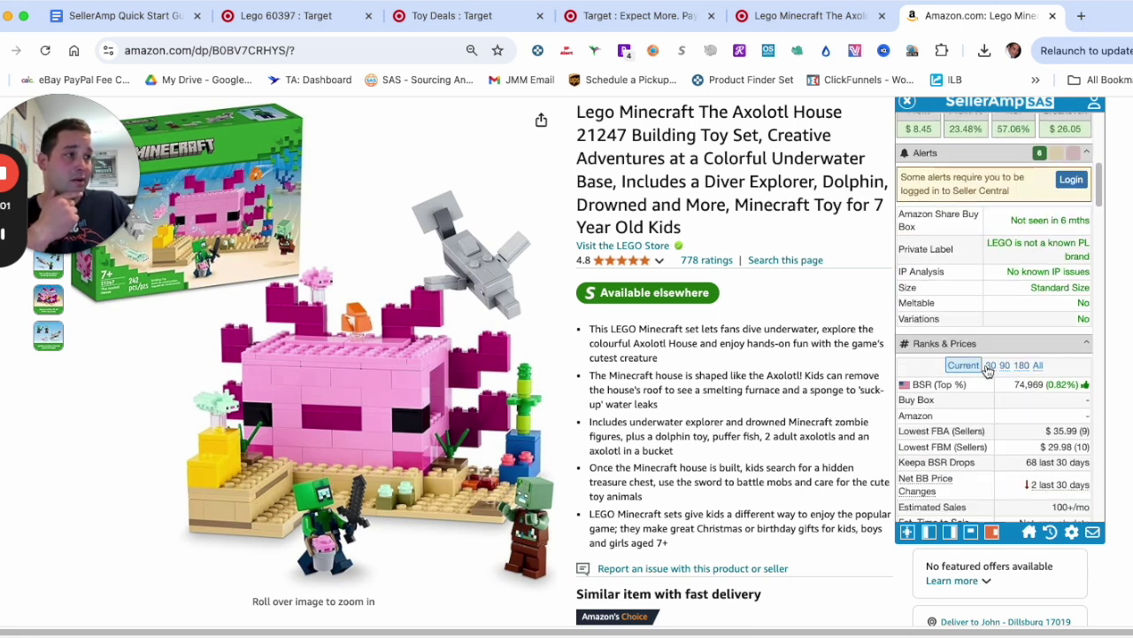
scroll(567, 398, "down", 5)
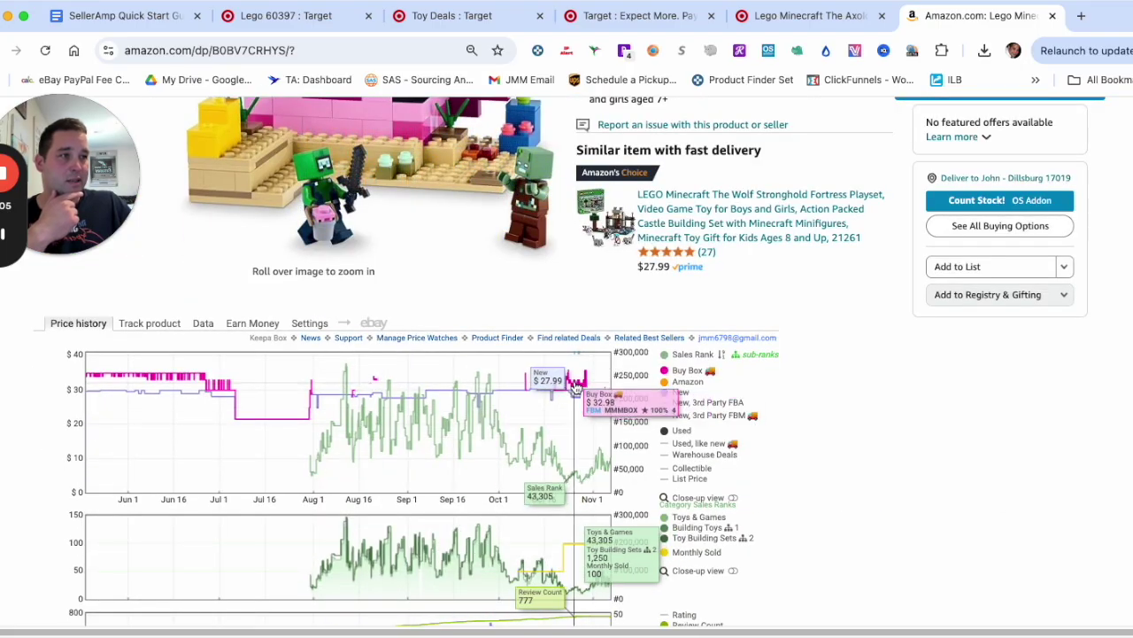
scroll(797, 371, "up", 10)
scroll(974, 366, "down", 15)
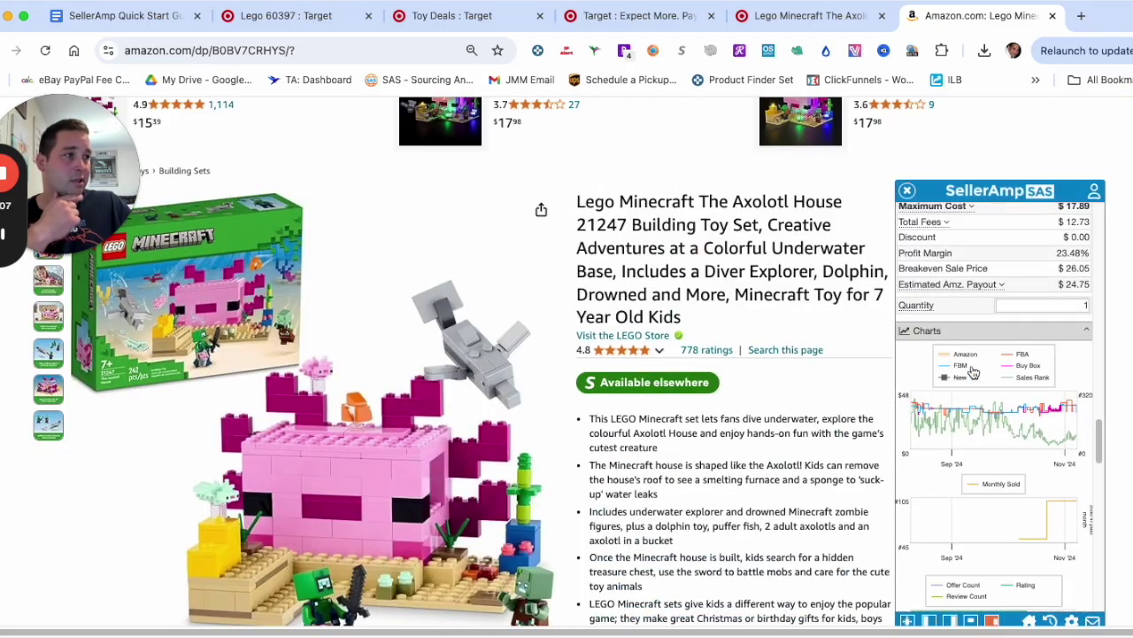
scroll(977, 367, "down", 3)
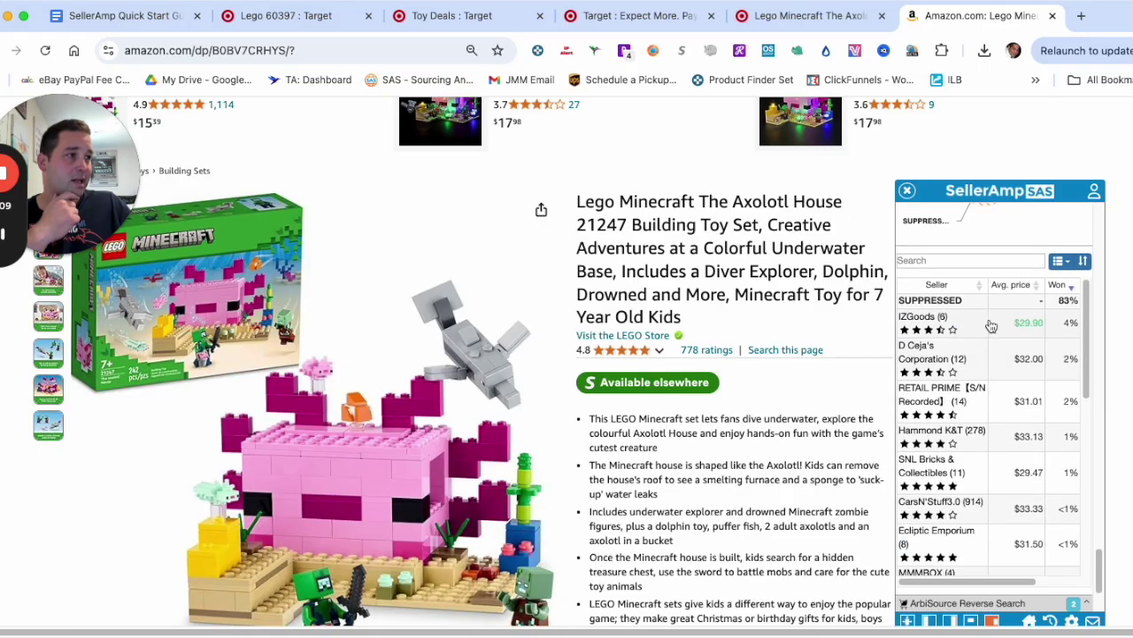
scroll(938, 310, "up", 2)
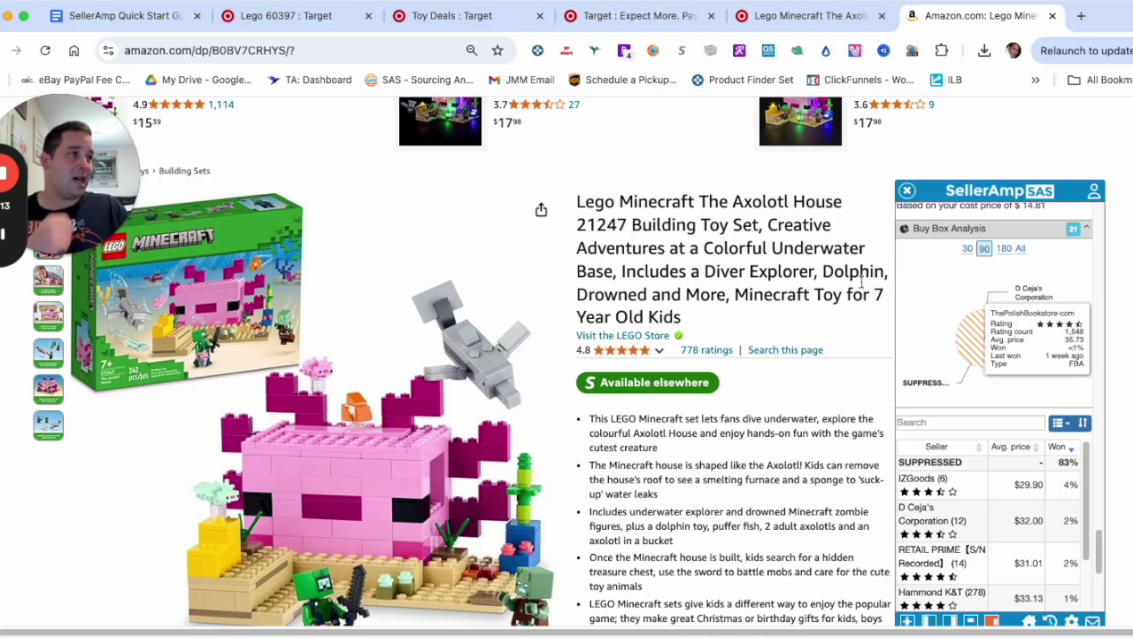
left_click(969, 249)
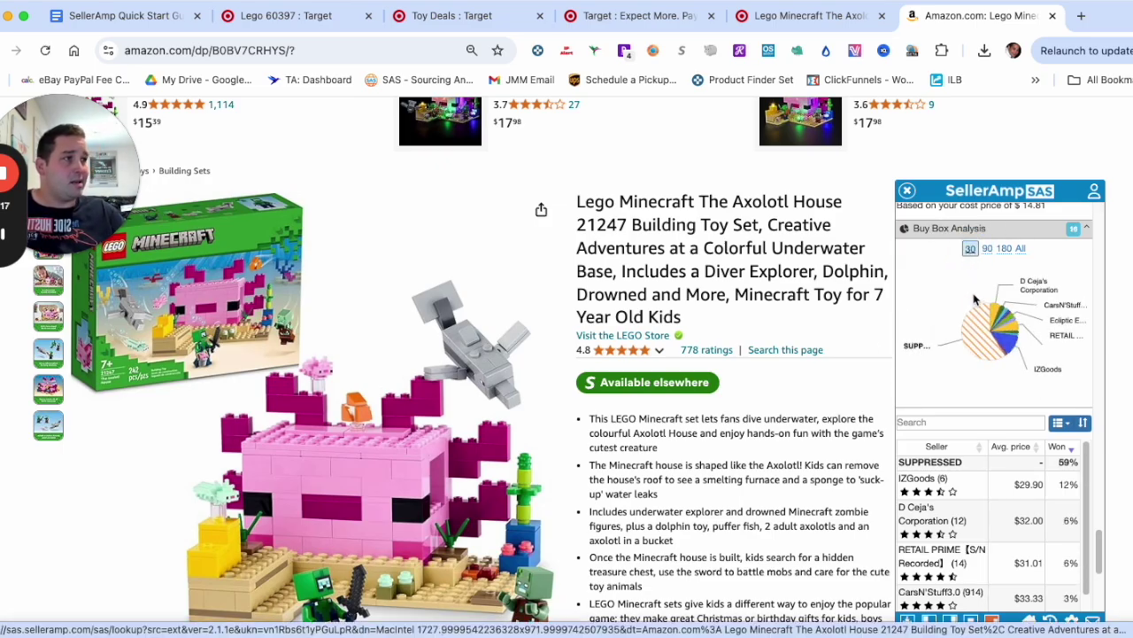
mouse_move(979, 329)
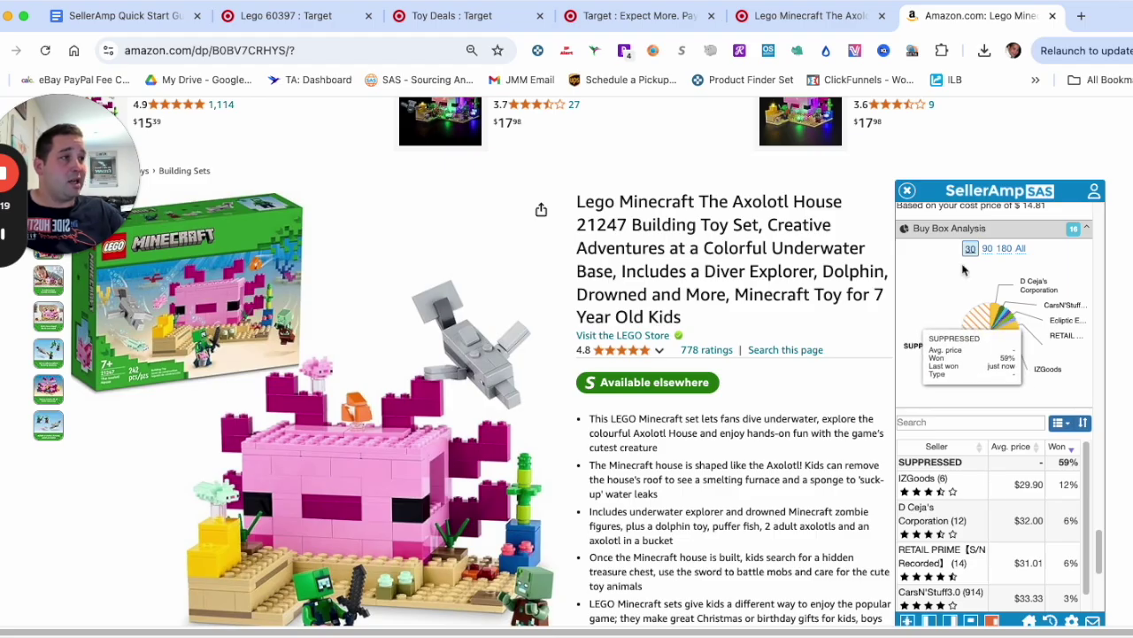
left_click(985, 249)
mouse_move(993, 363)
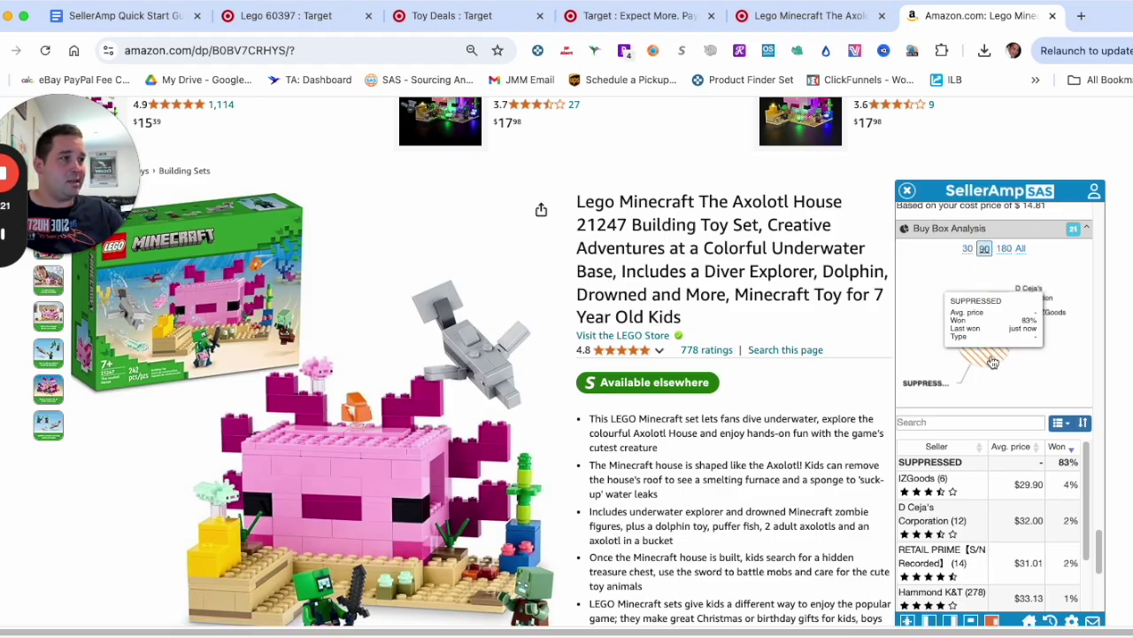
left_click(969, 249)
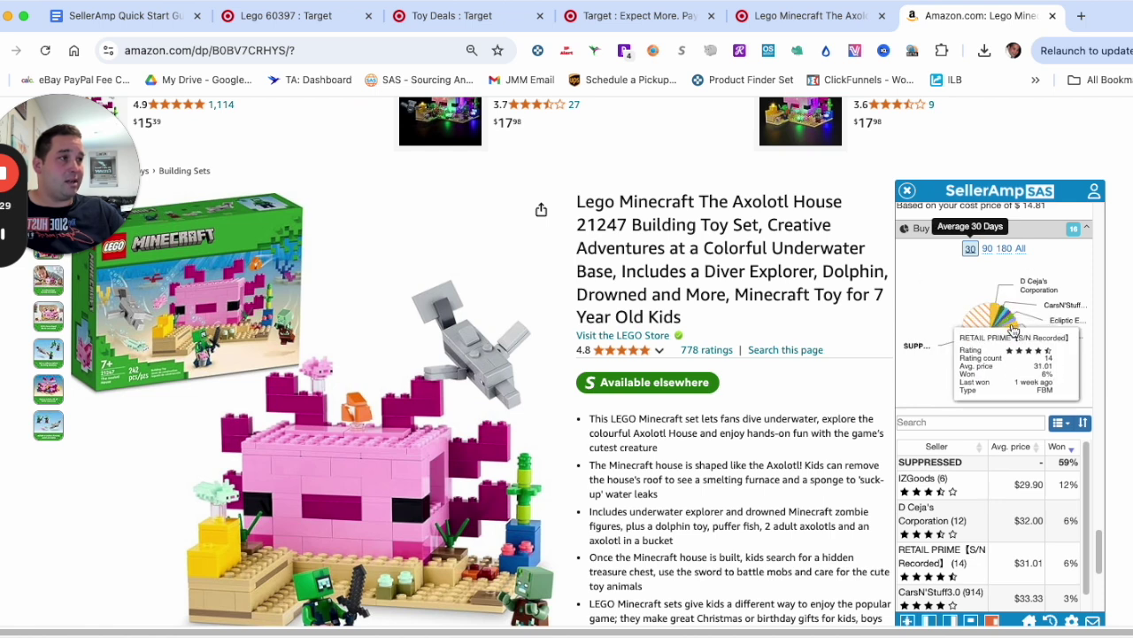
Examine the individual sellers' average Buy Box prices and win percentages for the 30-day period
scroll(1018, 496, "down", 1)
scroll(1018, 494, "down", 5)
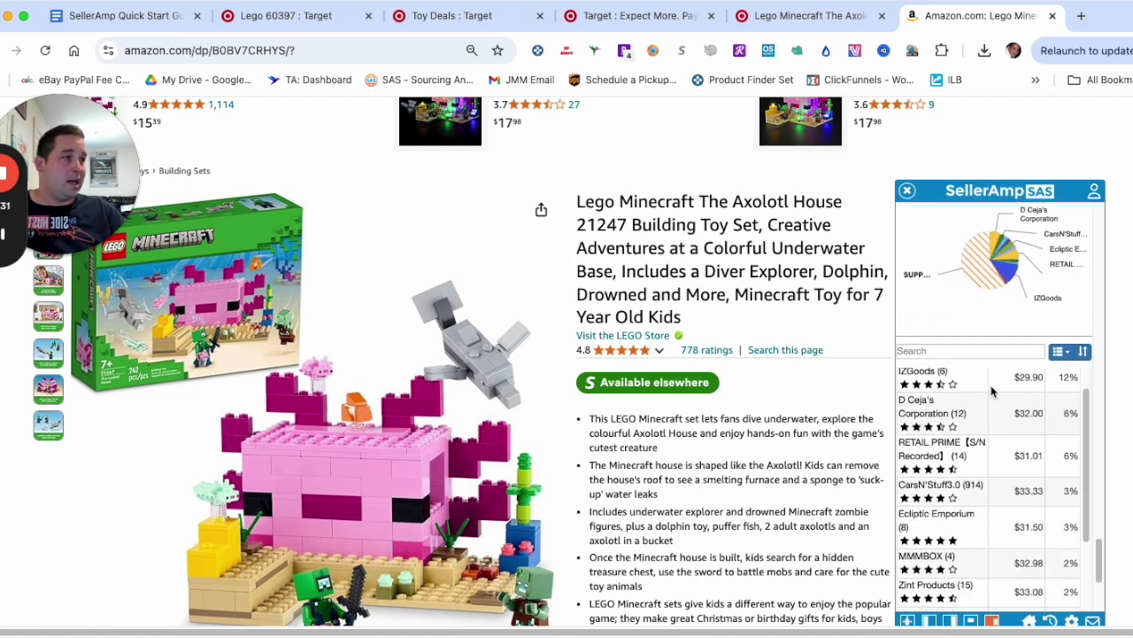
scroll(1041, 412, "up", 1)
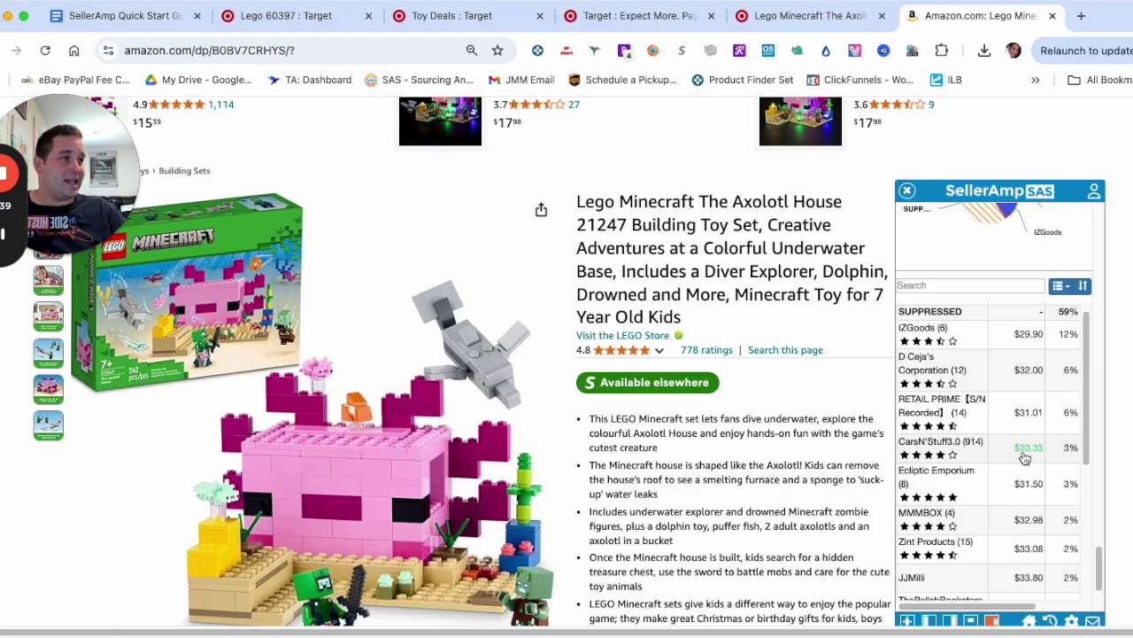
scroll(1019, 440, "down", 4)
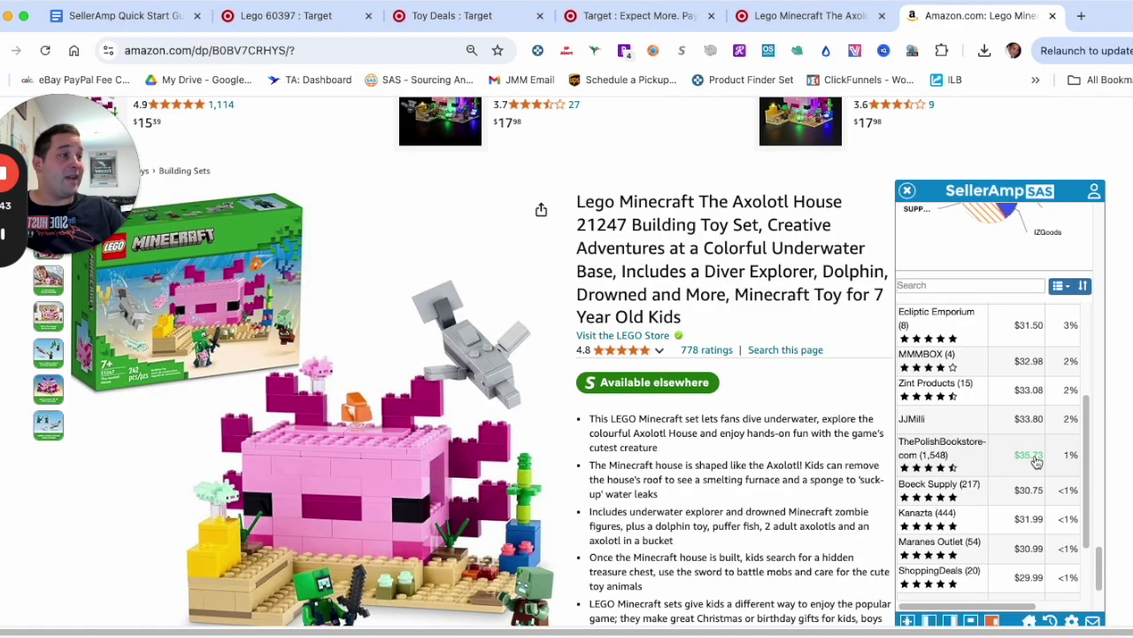
scroll(1068, 458, "up", 6)
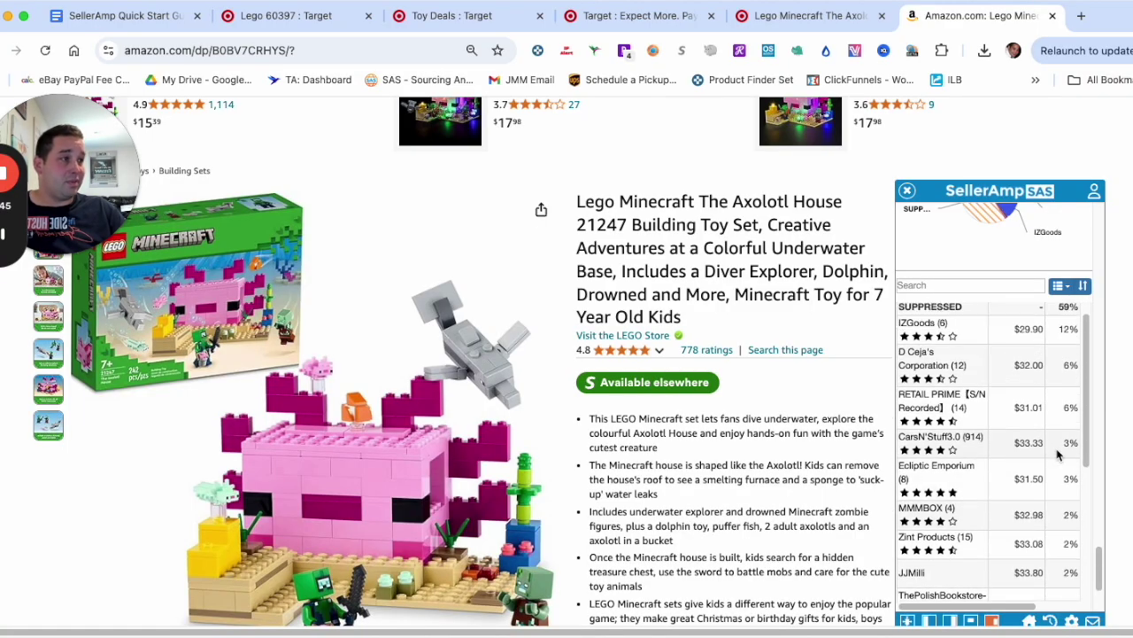
scroll(1045, 450, "down", 1)
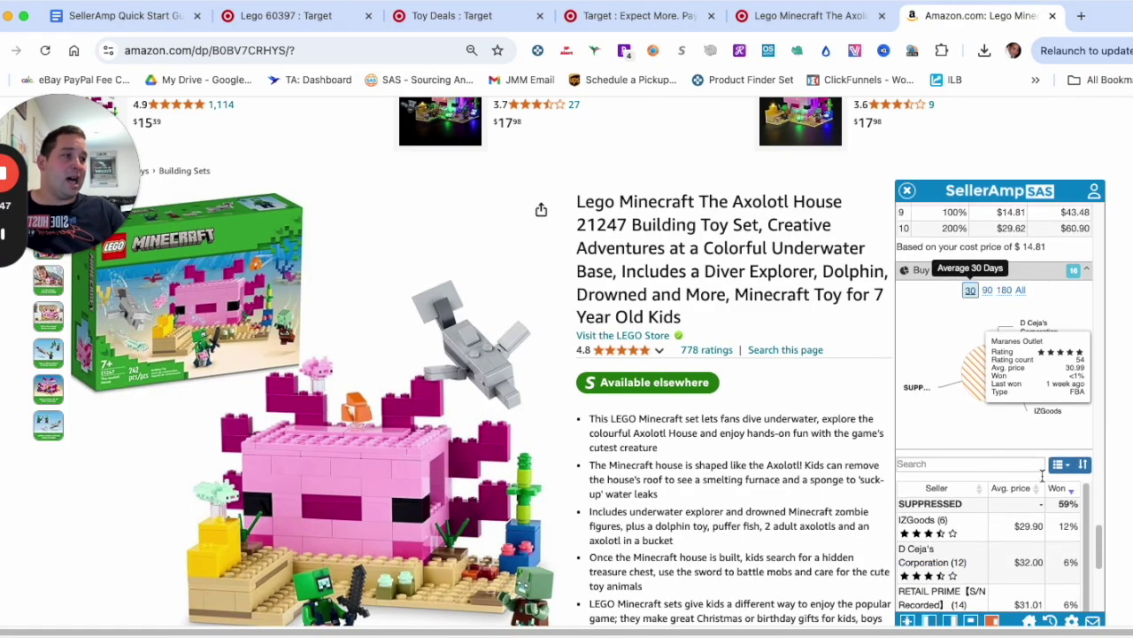
Compare all current offers with the Prime-only offers for the Axolotl House in SellerAmp, including their prices, stock and profit
scroll(1091, 514, "up", 6)
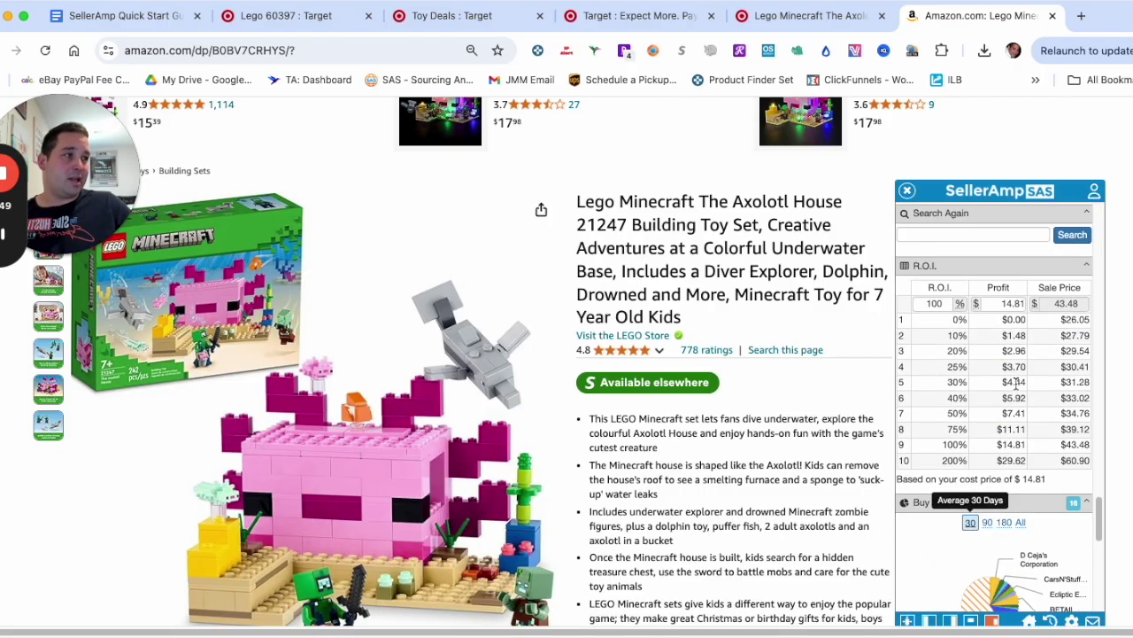
scroll(1015, 382, "down", 5)
scroll(1002, 400, "up", 10)
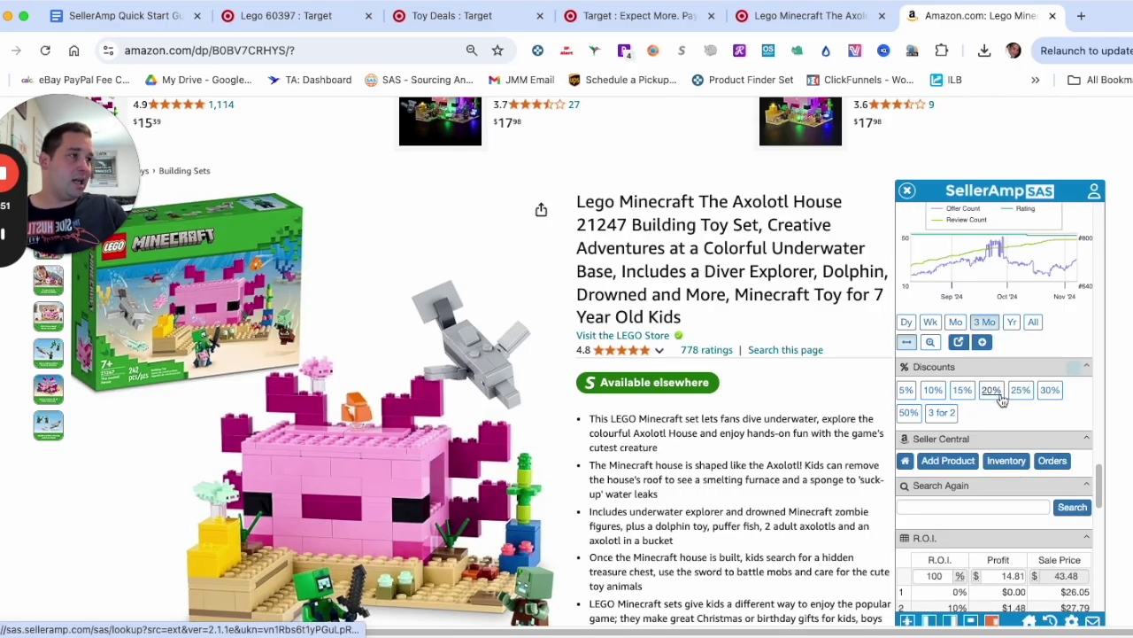
scroll(1003, 400, "up", 4)
scroll(735, 443, "down", 10)
scroll(883, 382, "up", 10)
scroll(1016, 257, "up", 10)
scroll(1009, 294, "down", 10)
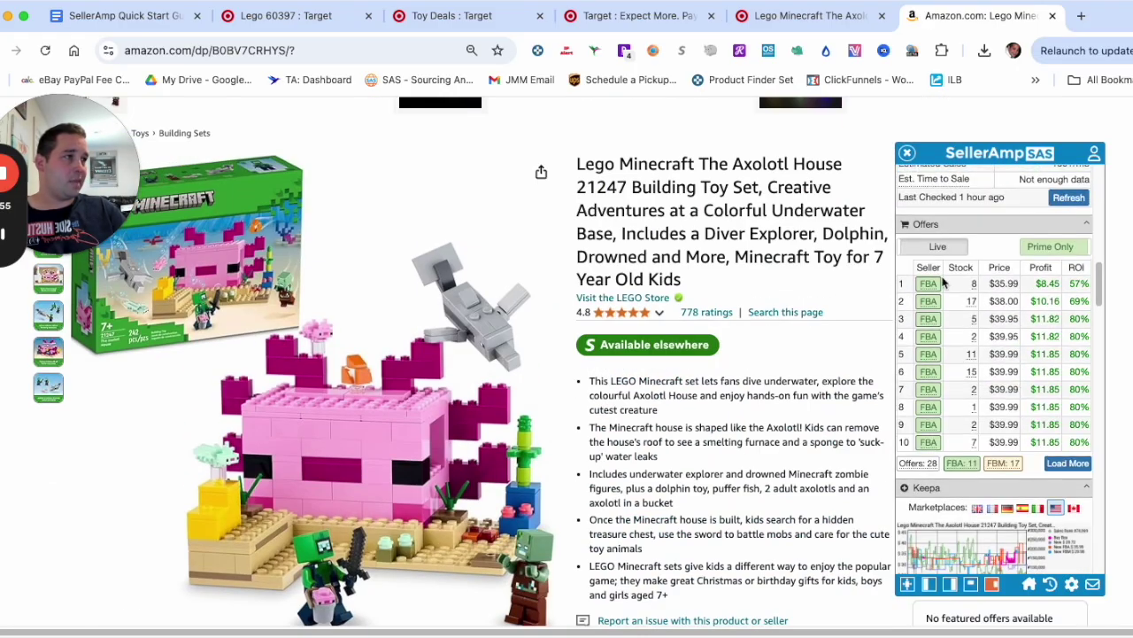
left_click(1045, 248)
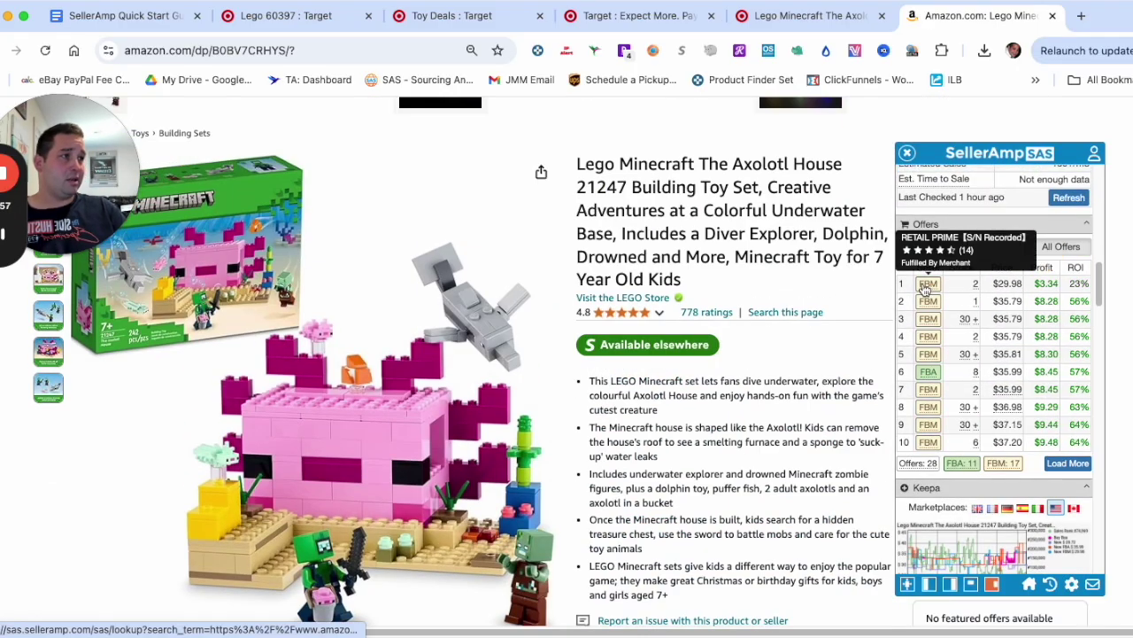
left_click(1062, 247)
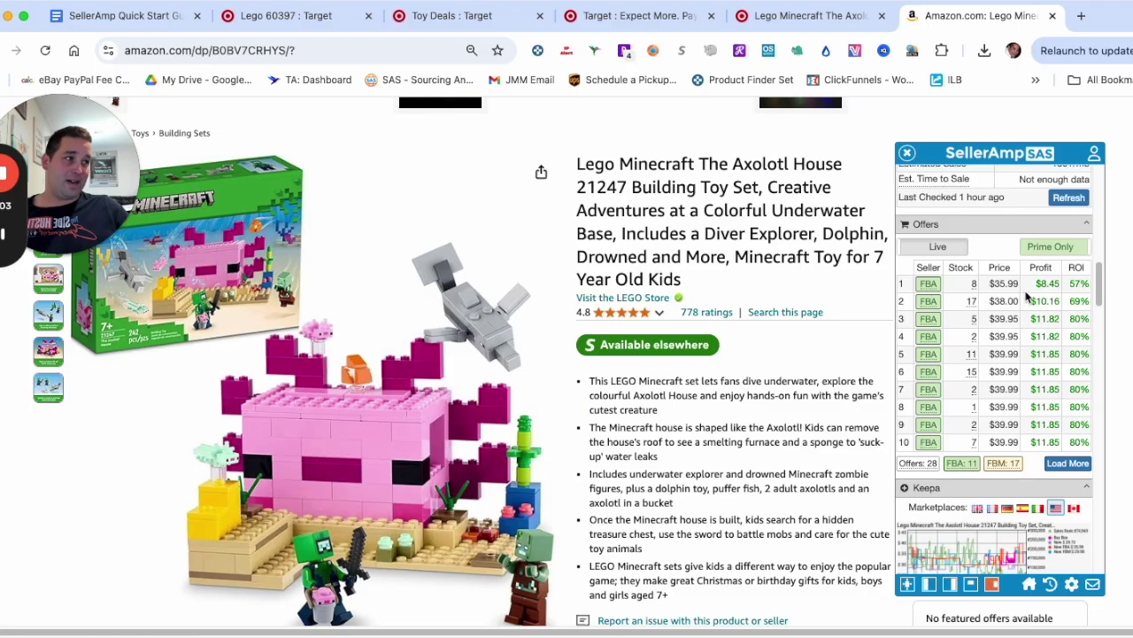
scroll(1012, 310, "down", 5)
scroll(1011, 302, "up", 5)
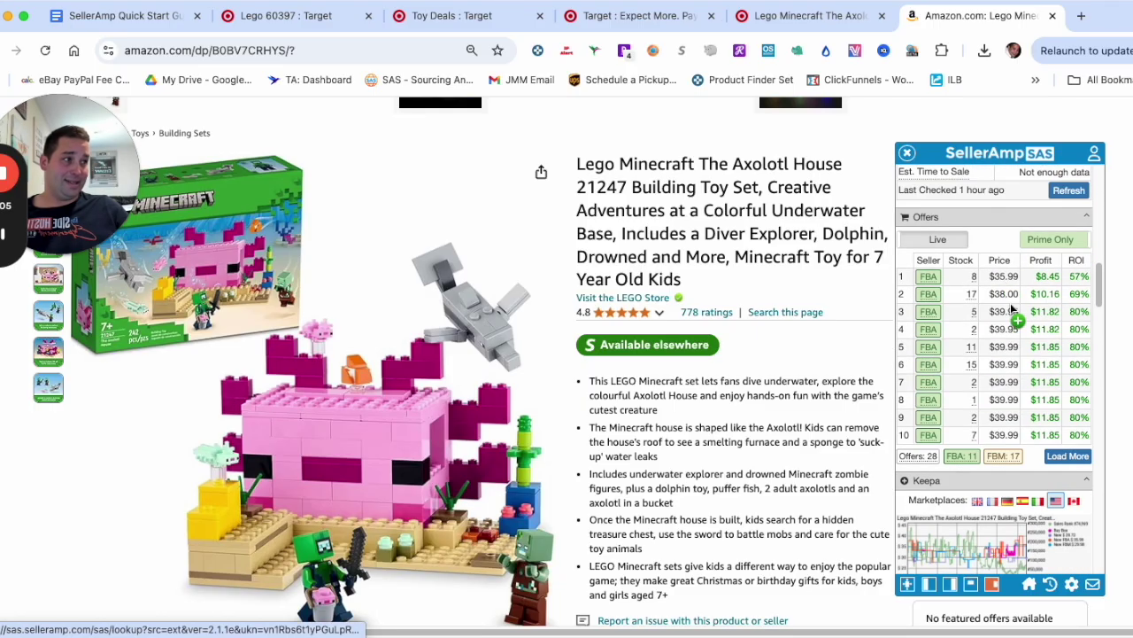
scroll(1005, 285, "up", 6)
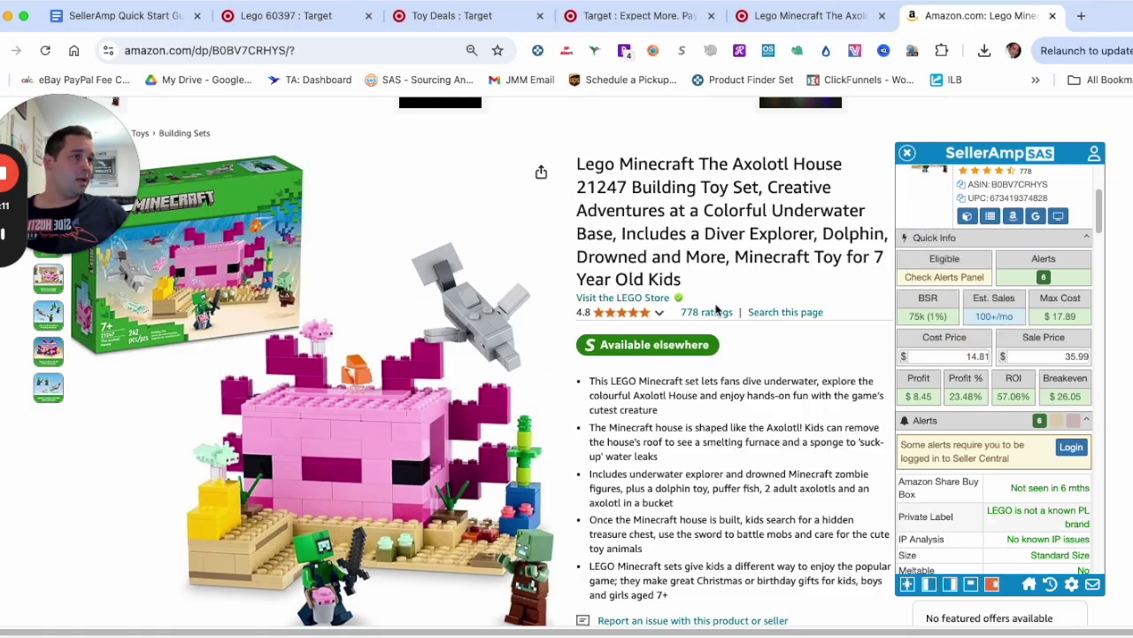
Return to the Axolotl House's product page on Target
scroll(717, 308, "down", 3)
left_click(438, 17)
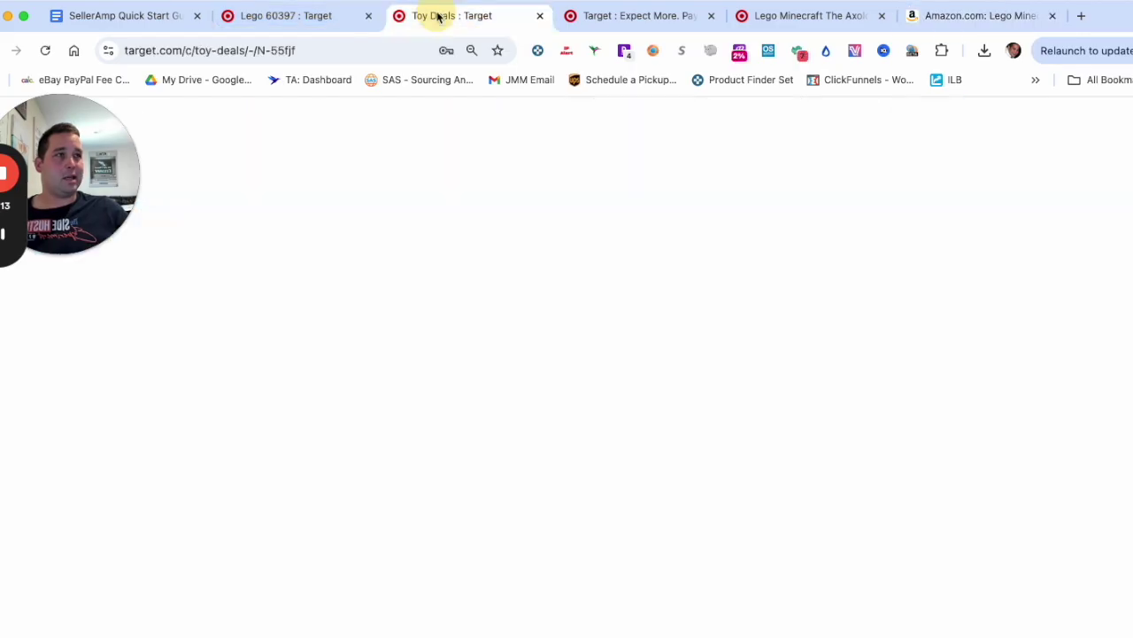
left_click(575, 16)
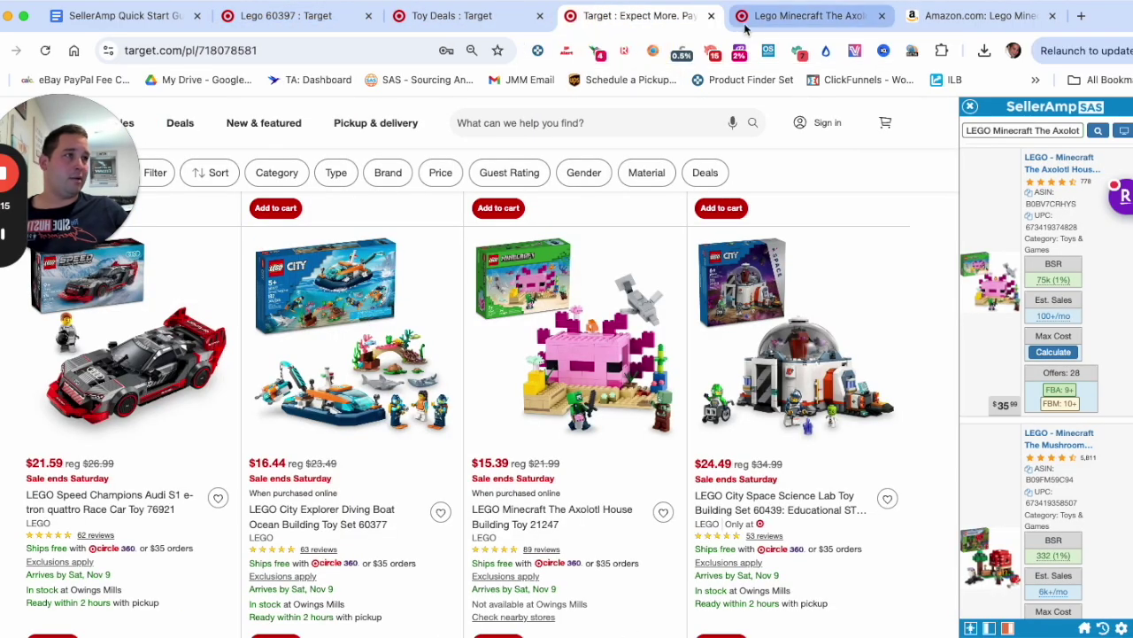
left_click(791, 16)
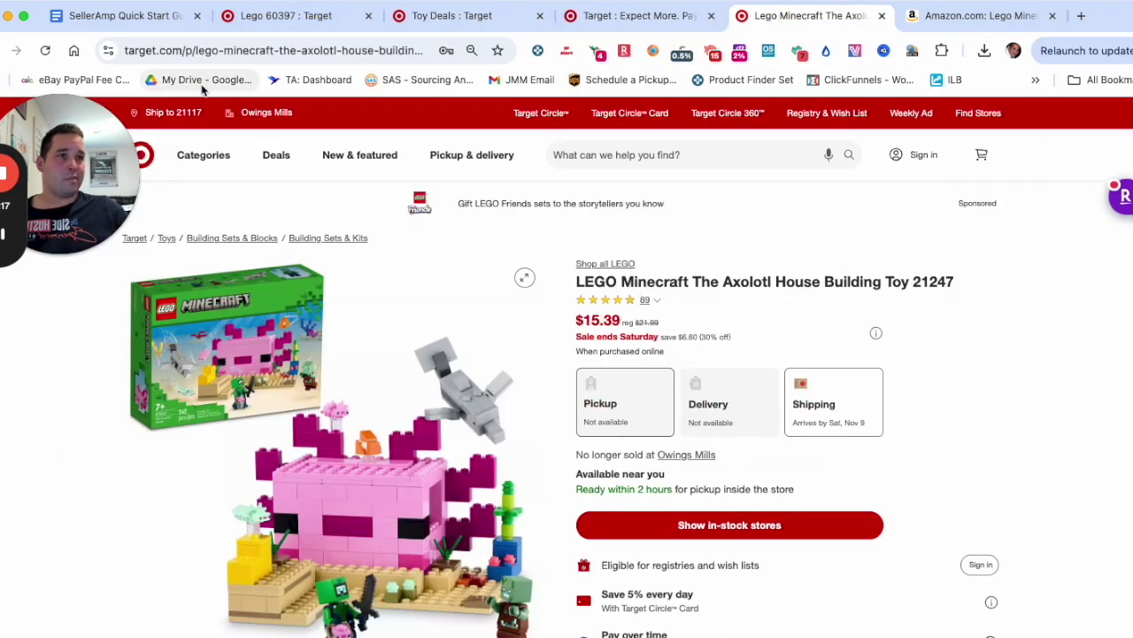
Copy the Axolotl House's Target product link and save it as the source in SellerAmp's lookup details on the Amazon listing
left_click(235, 52)
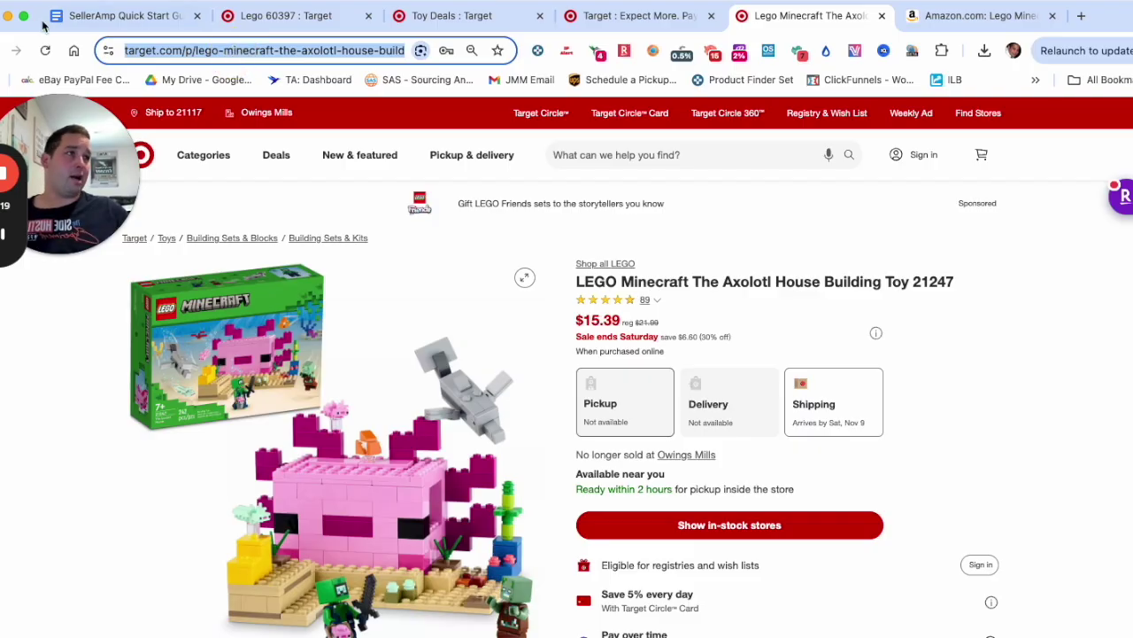
left_click(984, 15)
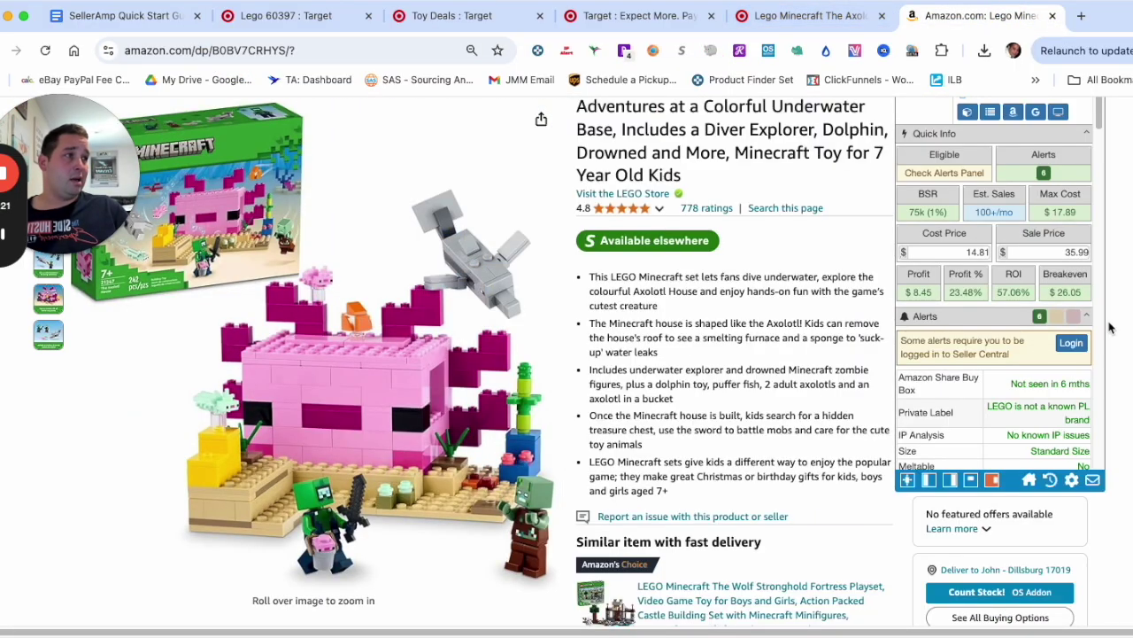
scroll(1020, 296, "down", 5)
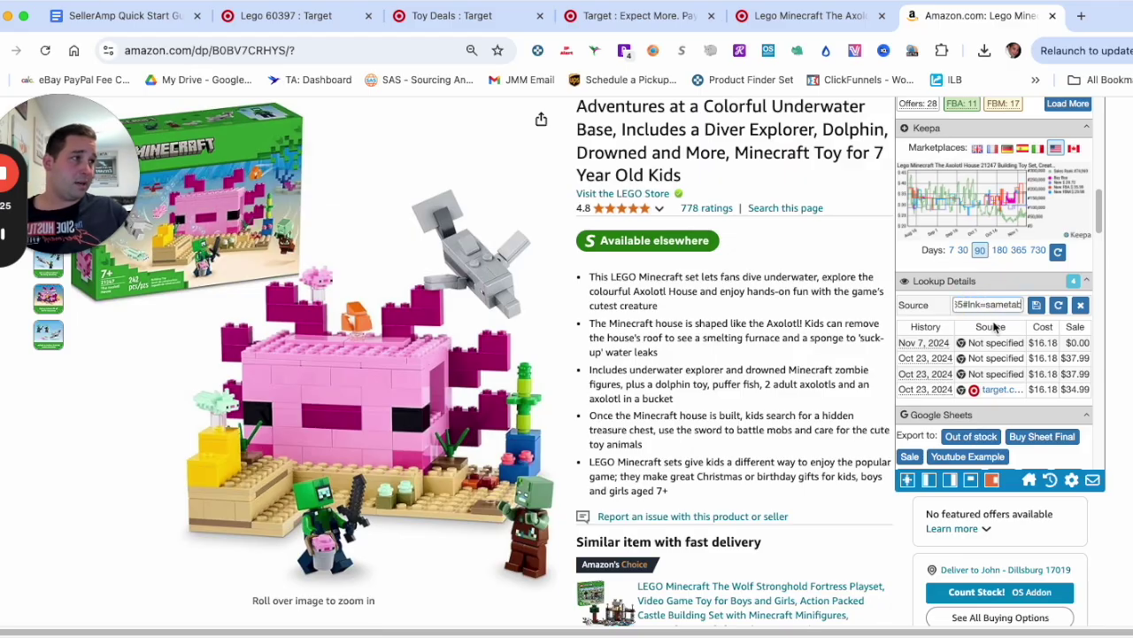
left_click(1036, 306)
Export the Axolotl House from SellerAmp to the AAT Buy Sheet in Google Sheets
scroll(968, 414, "down", 4)
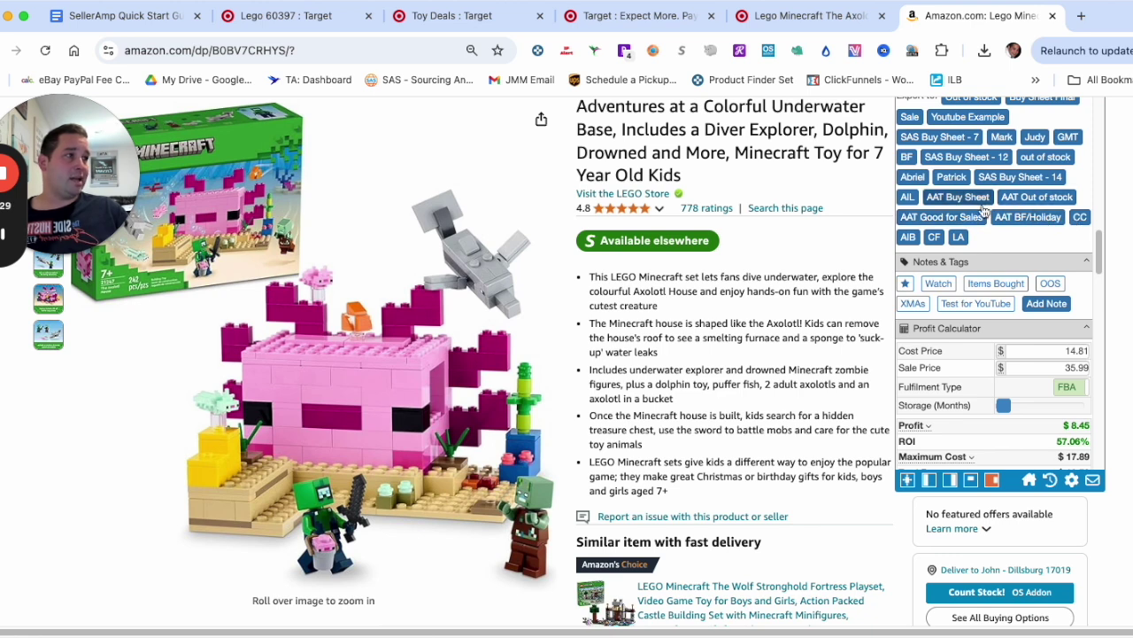
scroll(985, 206, "up", 1)
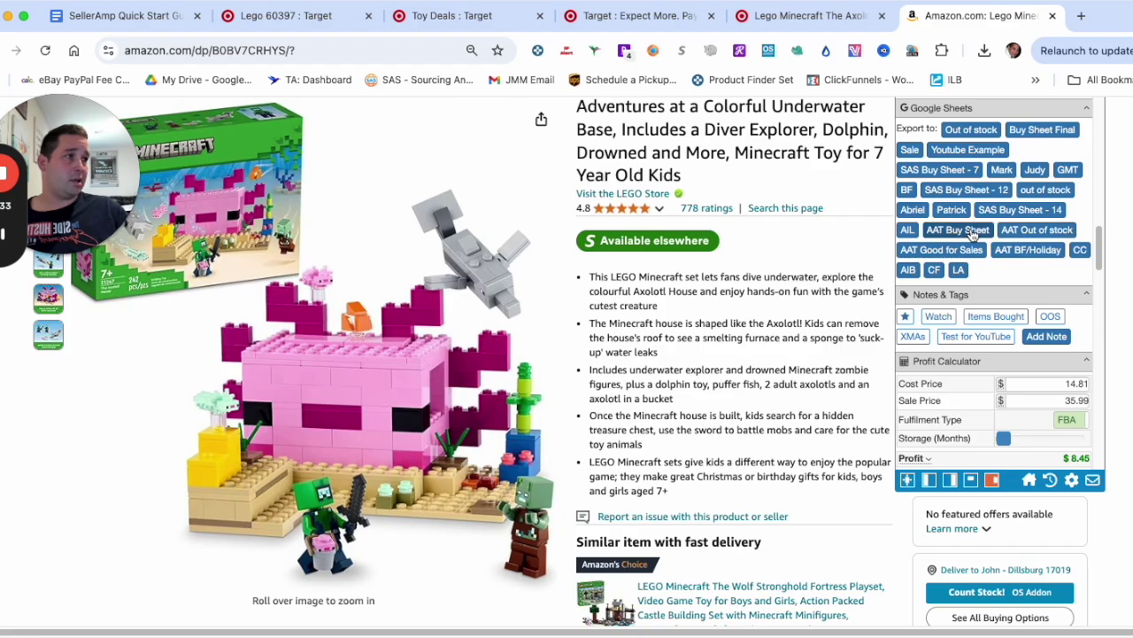
left_click(958, 230)
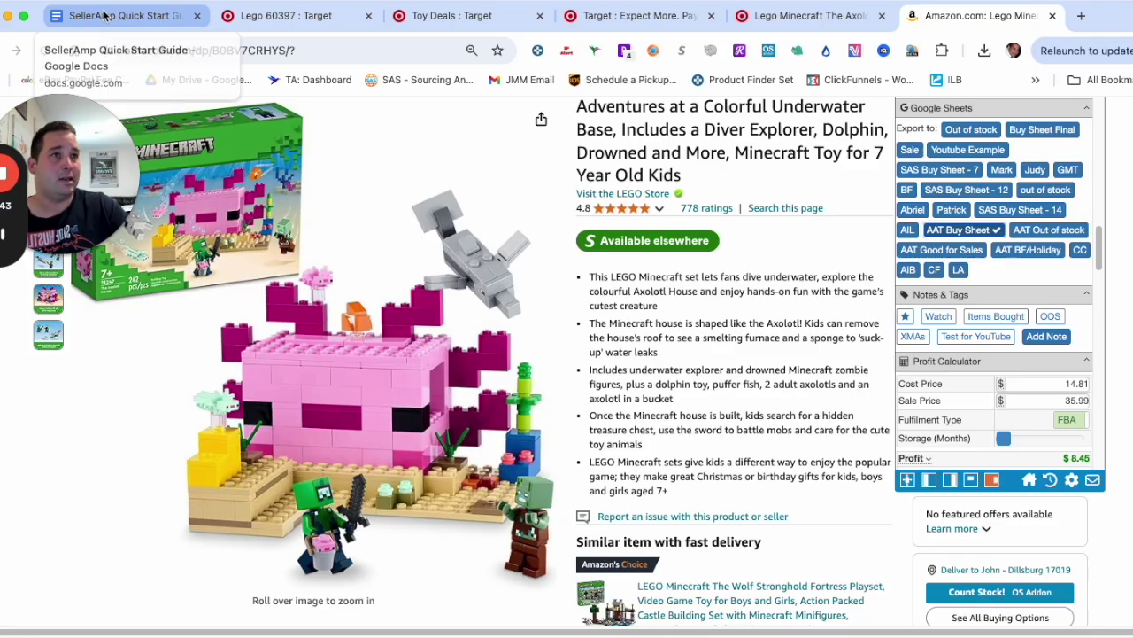
Review SellerAmp's current ranks, prices, offers and quick profit info for the Axolotl House
scroll(731, 307, "up", 4)
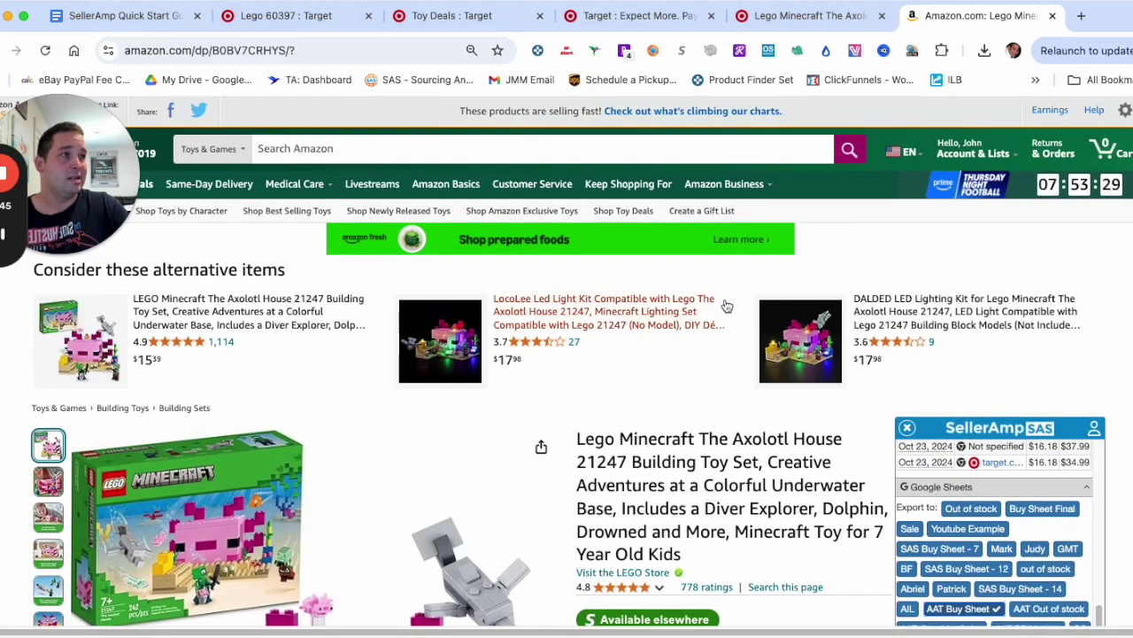
scroll(886, 345, "down", 2)
scroll(1006, 348, "down", 5)
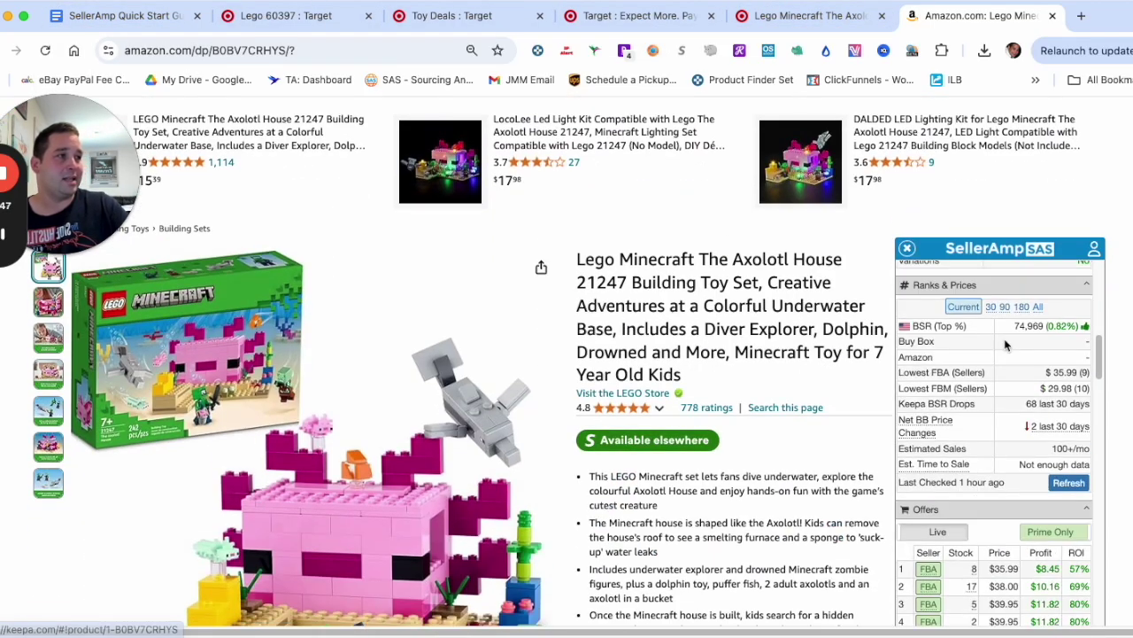
scroll(974, 389, "up", 2)
scroll(971, 394, "up", 1)
scroll(972, 394, "up", 3)
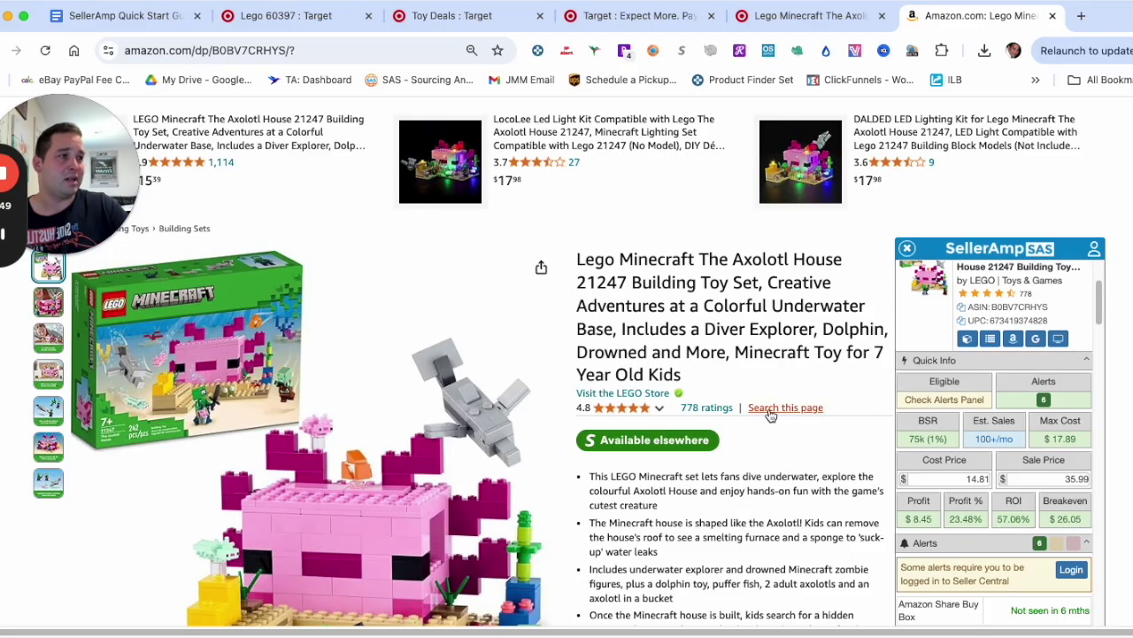
Examine the Axolotl House's Keepa history for Buy Box price, sales rank, monthly sales and offer count
scroll(771, 410, "down", 10)
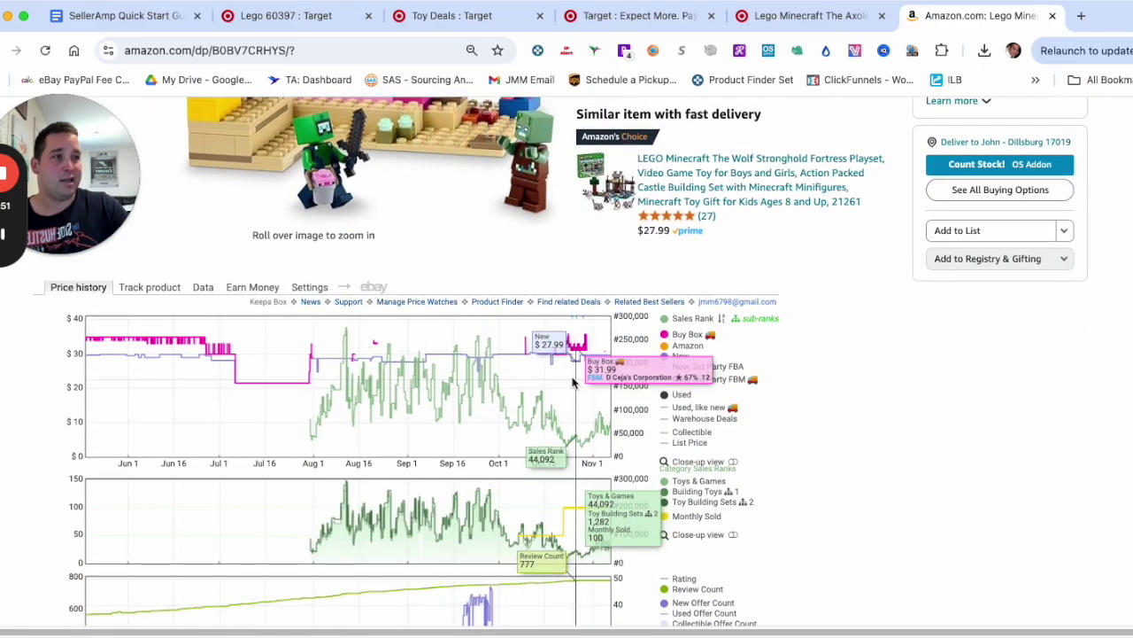
scroll(620, 372, "down", 1)
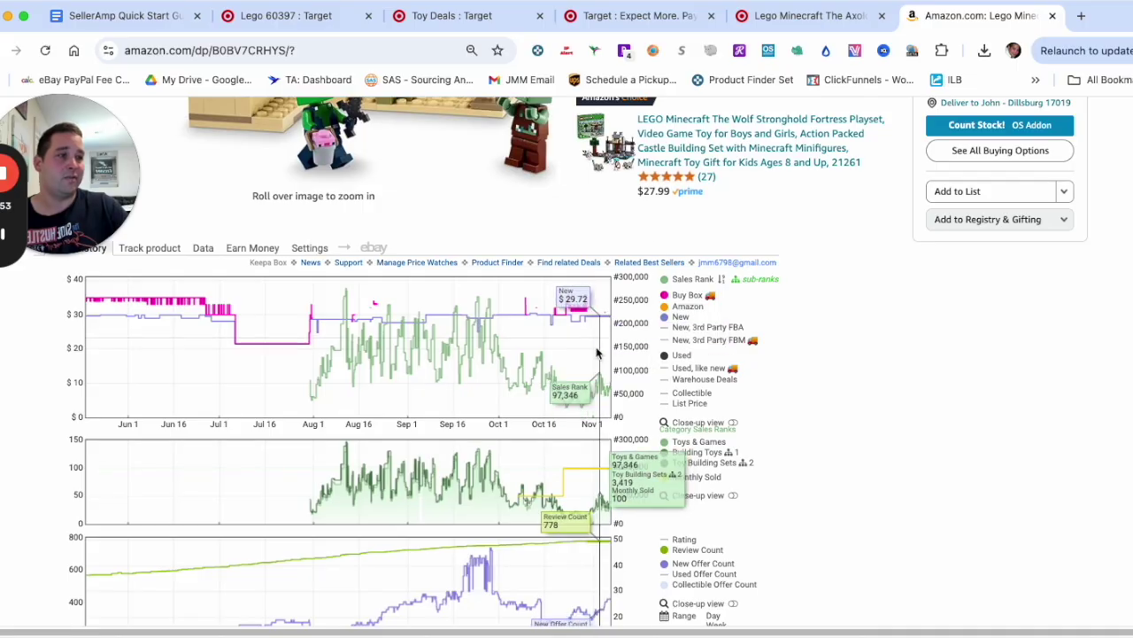
scroll(611, 390, "down", 4)
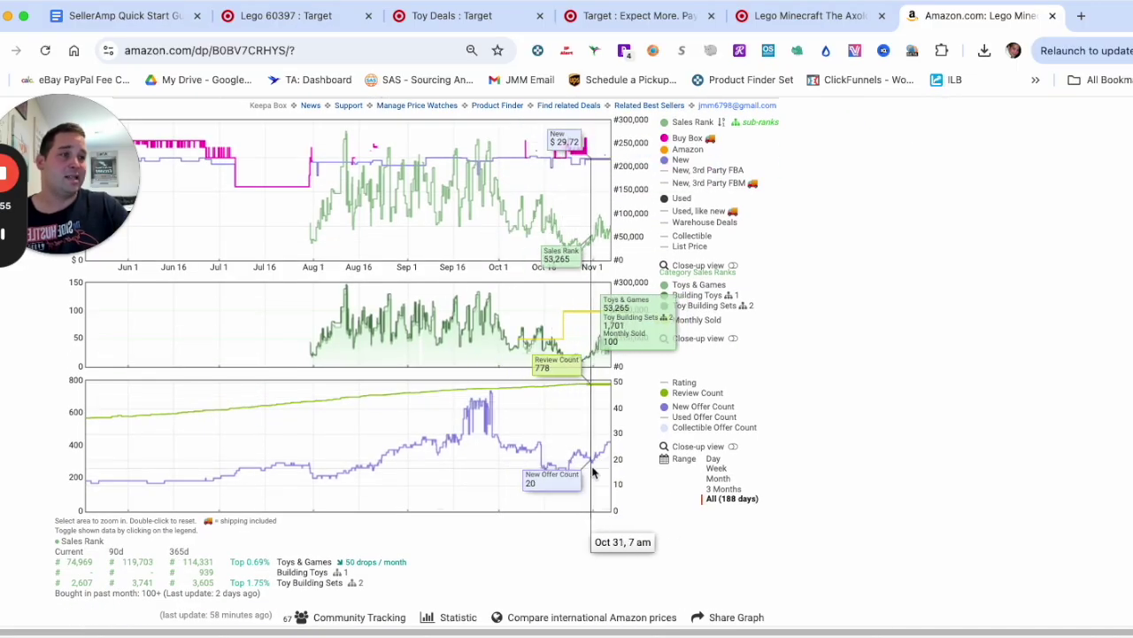
scroll(604, 458, "up", 2)
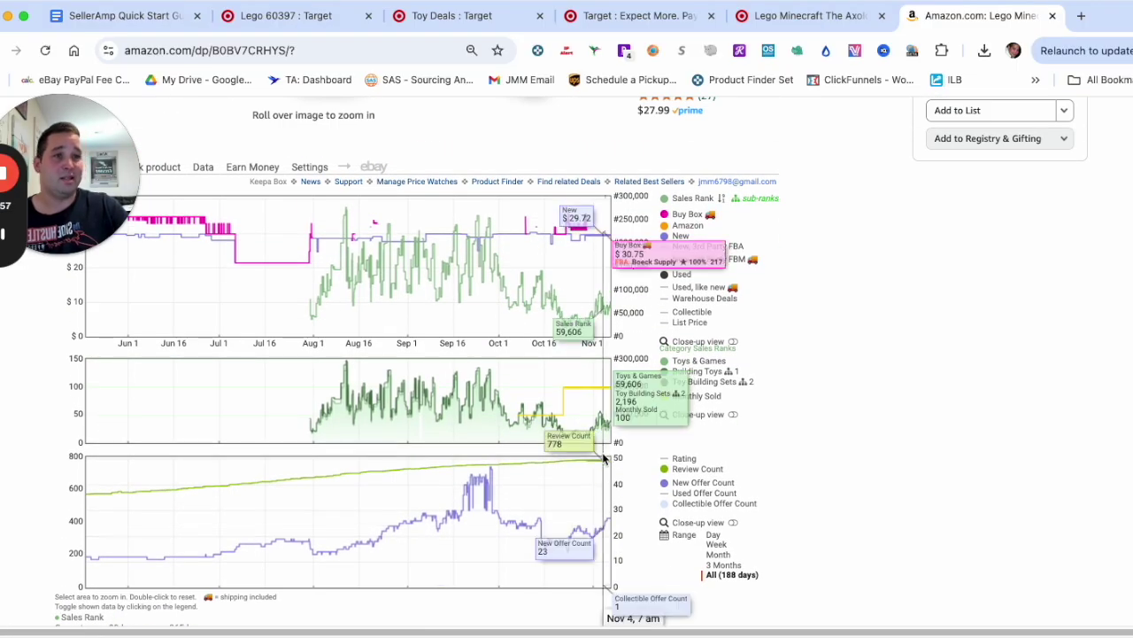
scroll(779, 547, "up", 3)
scroll(810, 561, "down", 4)
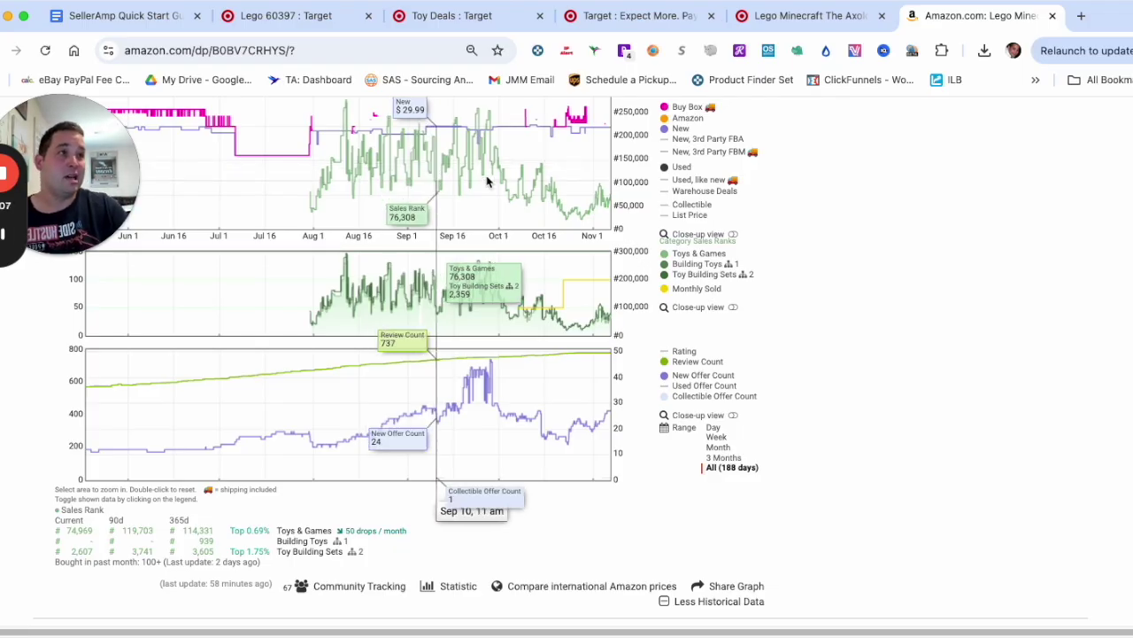
Select shipping for the Axolotl House on its Target product page and check which order quantities are available
left_click(800, 18)
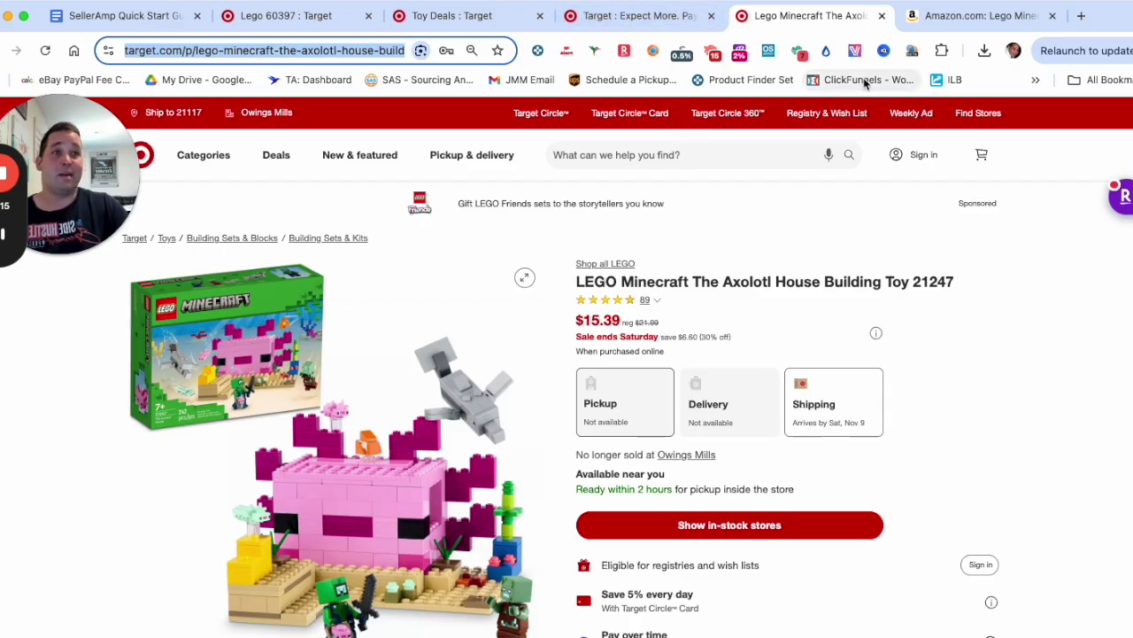
scroll(726, 321, "down", 5)
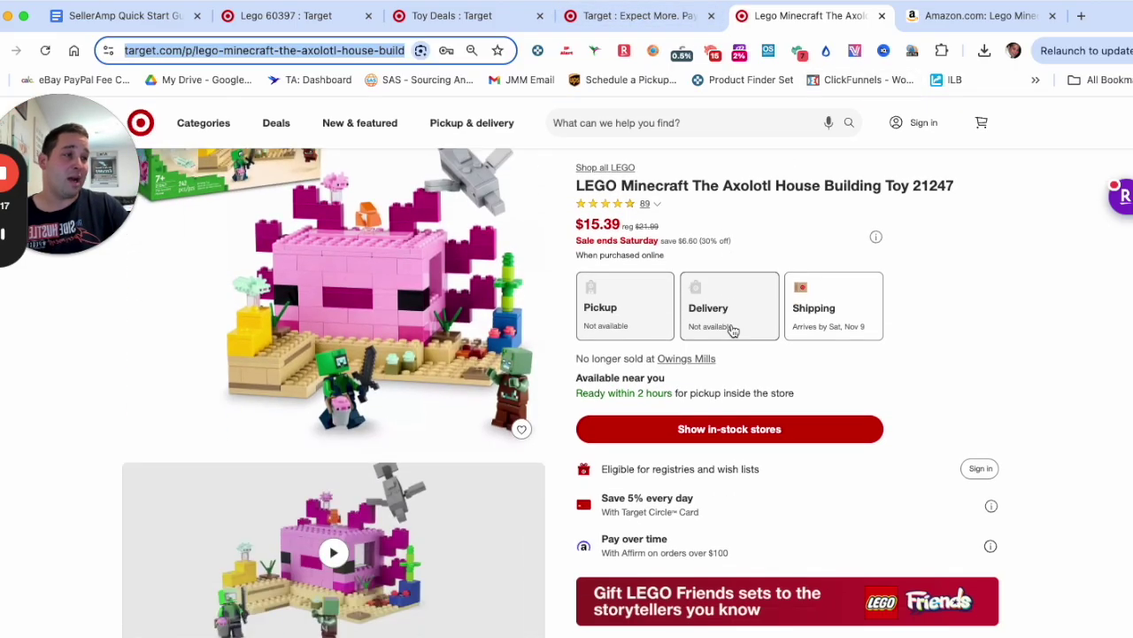
scroll(736, 369, "down", 5)
scroll(758, 331, "up", 2)
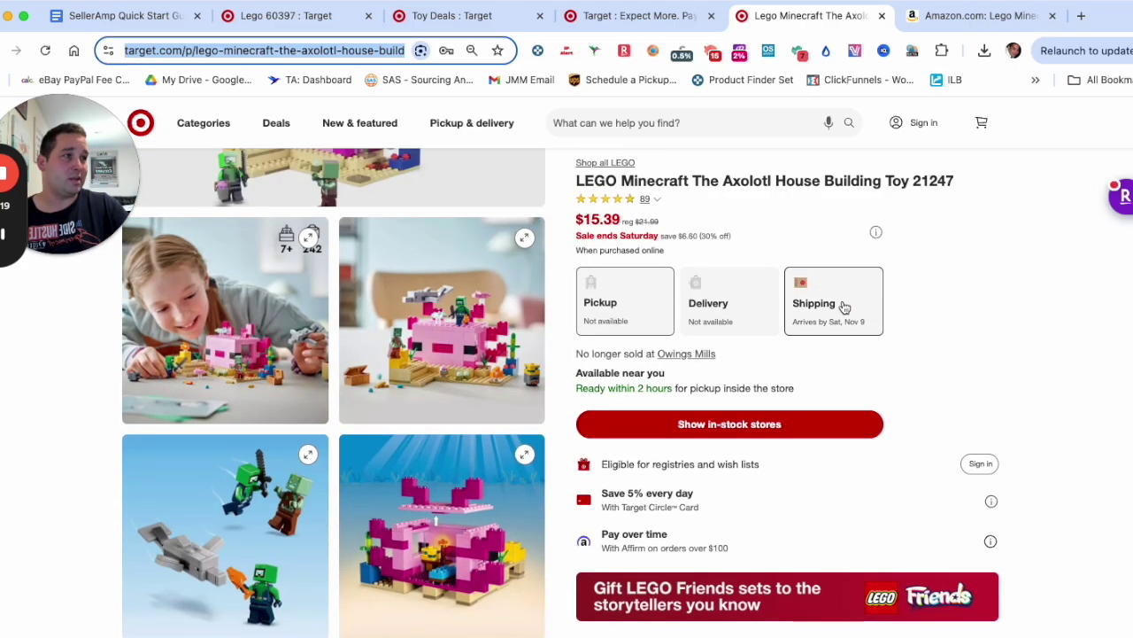
left_click(838, 306)
left_click(619, 425)
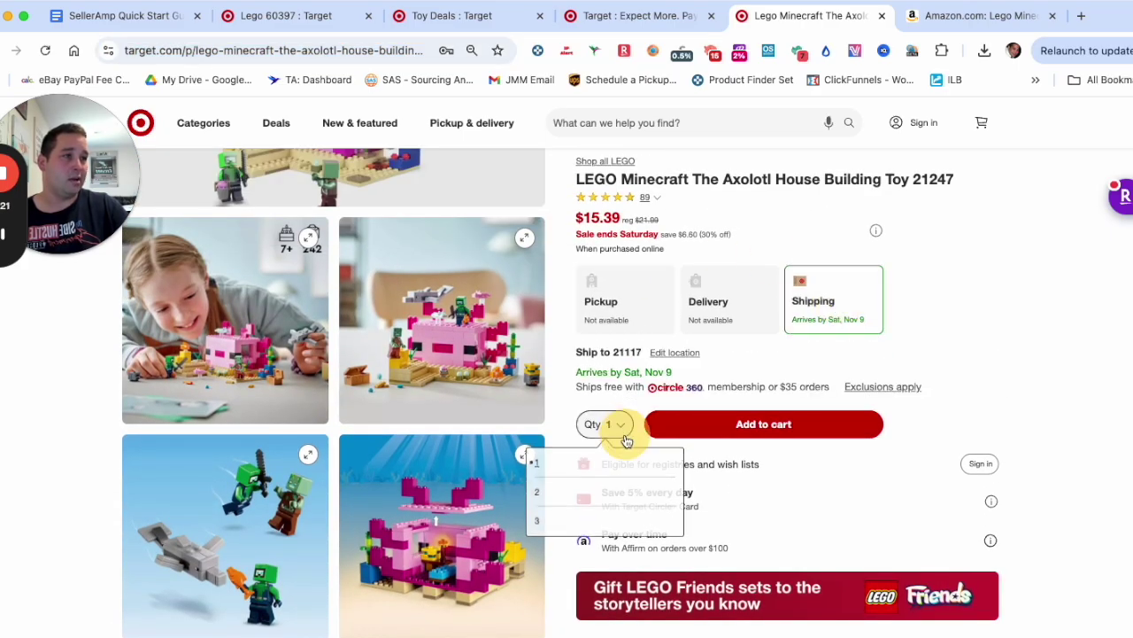
left_click(1045, 245)
scroll(930, 207, "up", 5)
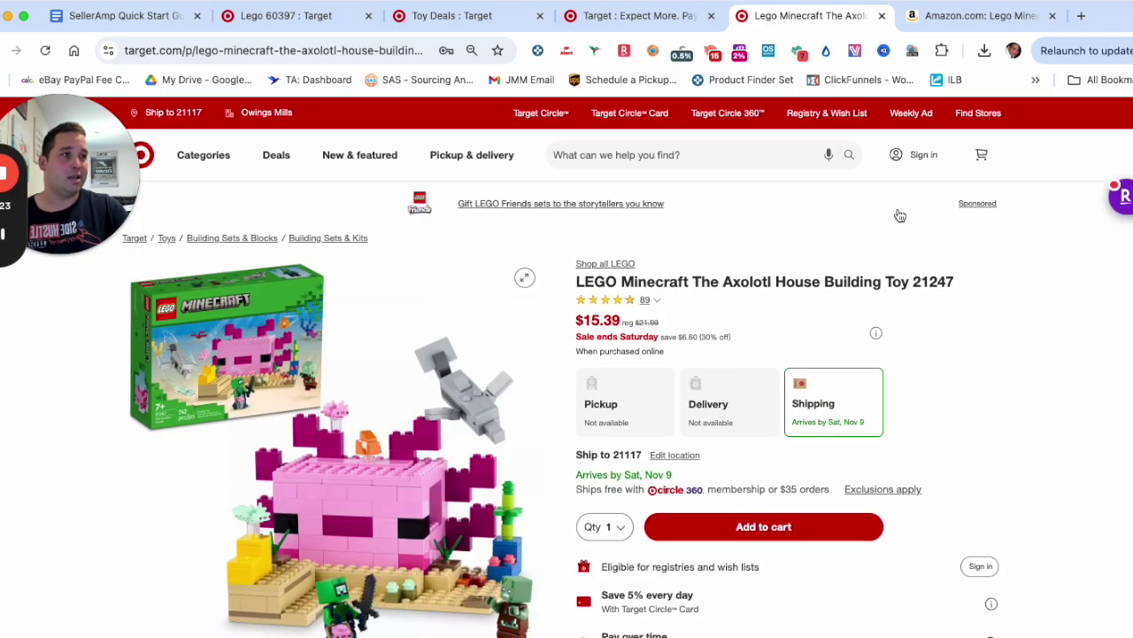
scroll(658, 316, "down", 2)
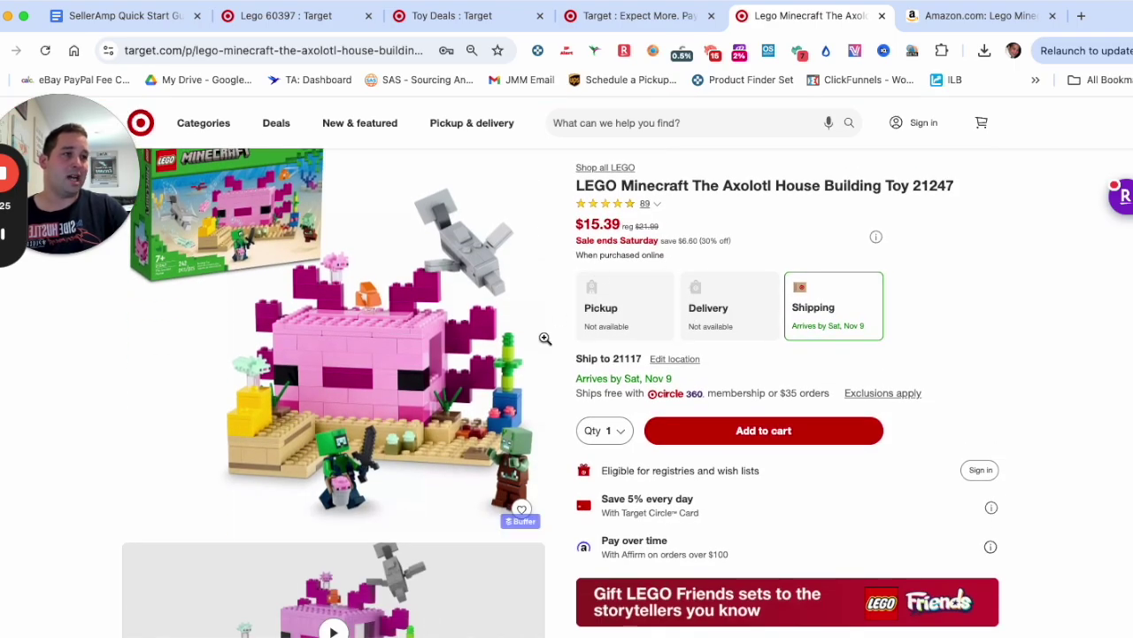
scroll(545, 335, "up", 2)
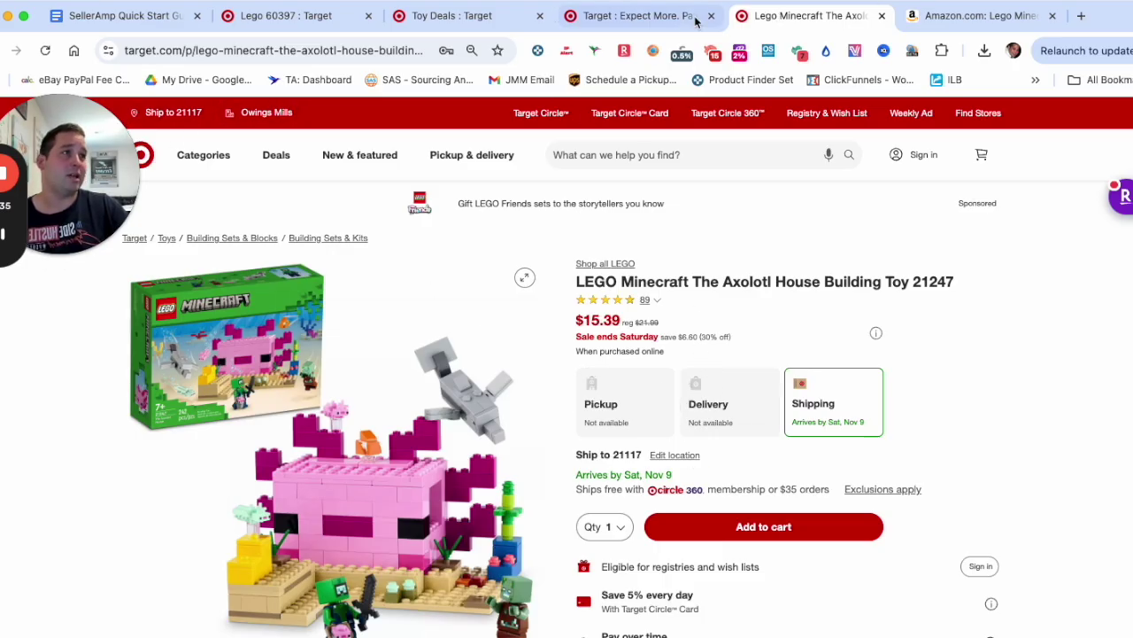
Close the Axolotl House's Target product page and return to the LEGO sale listing
left_click(623, 16)
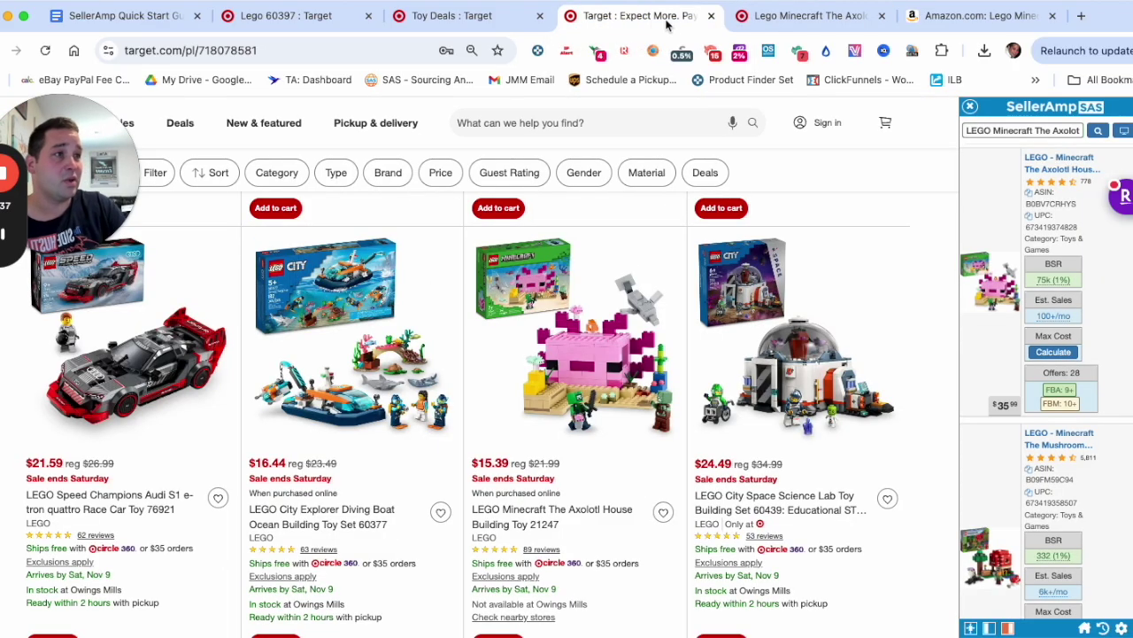
left_click(781, 21)
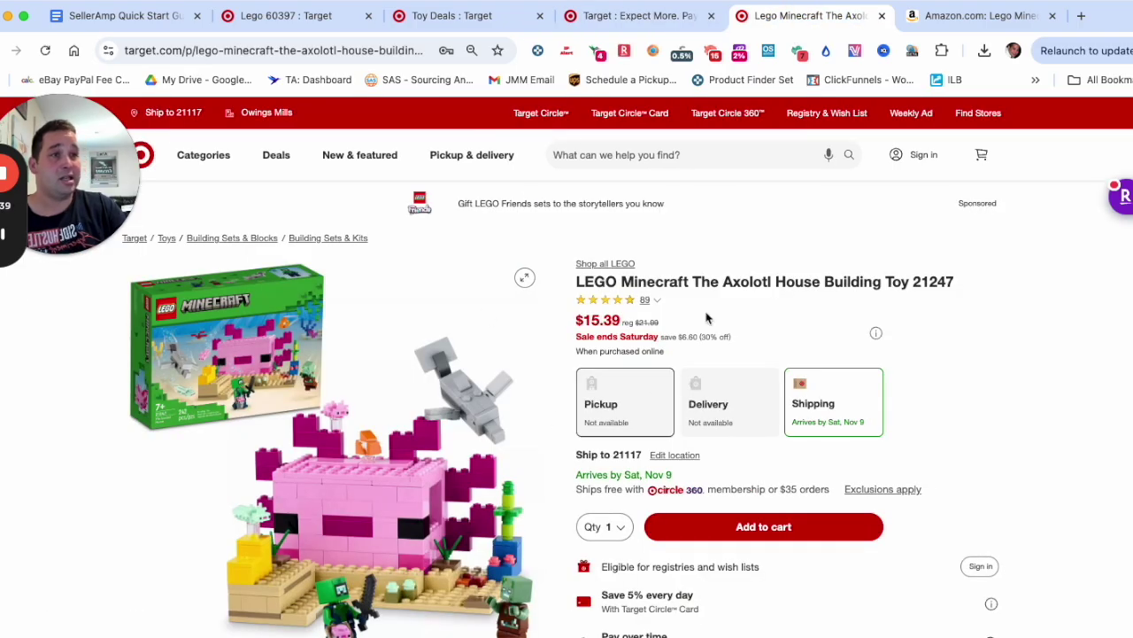
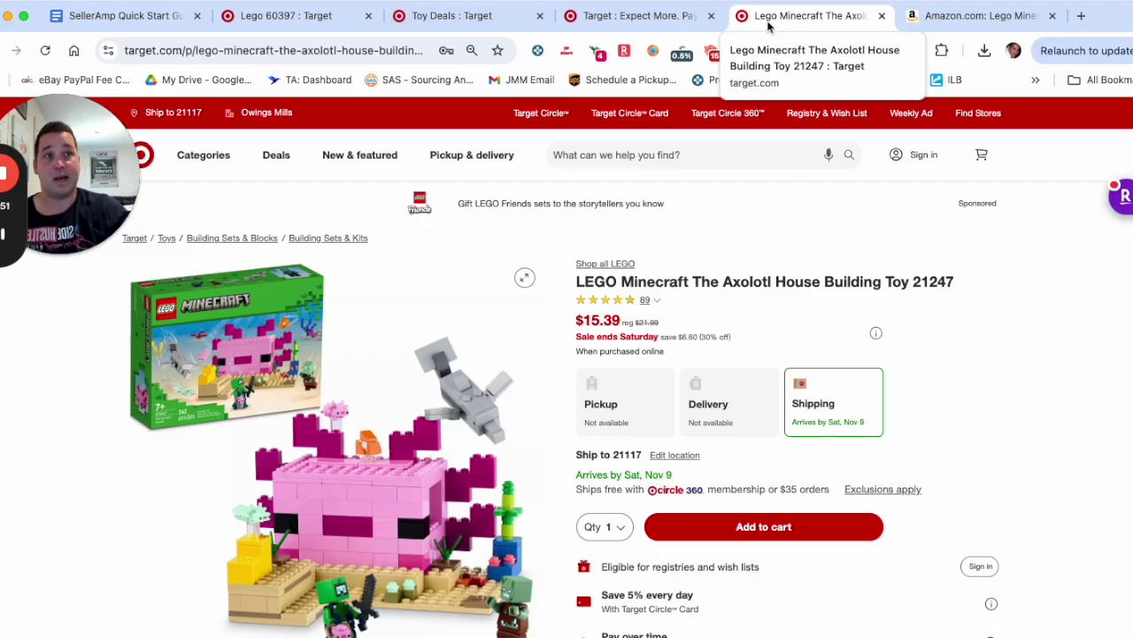
left_click(882, 15)
left_click(664, 17)
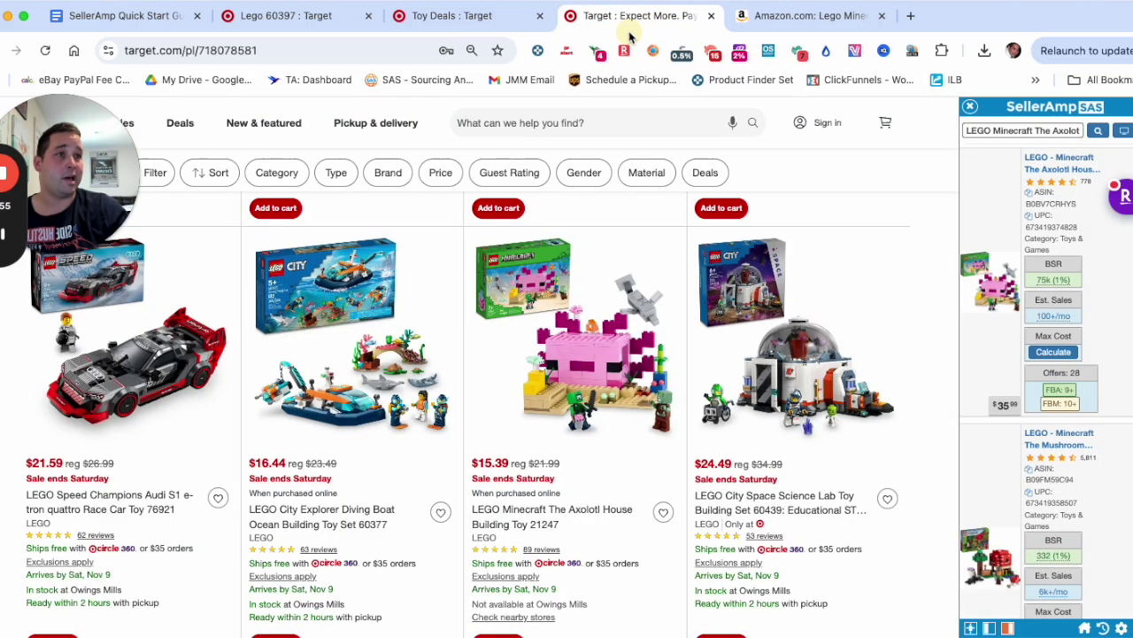
Run a SAS Search on the LEGO City Space Science Lab 60439 from the sale listing and look through the Amazon matches
scroll(679, 406, "down", 1)
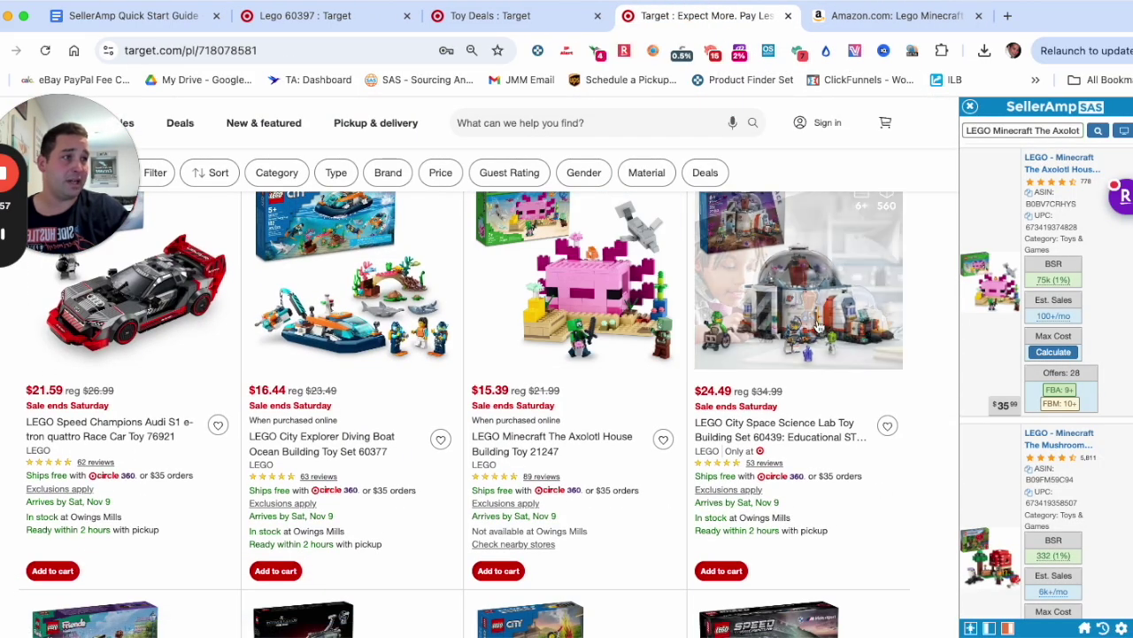
right_click(794, 287)
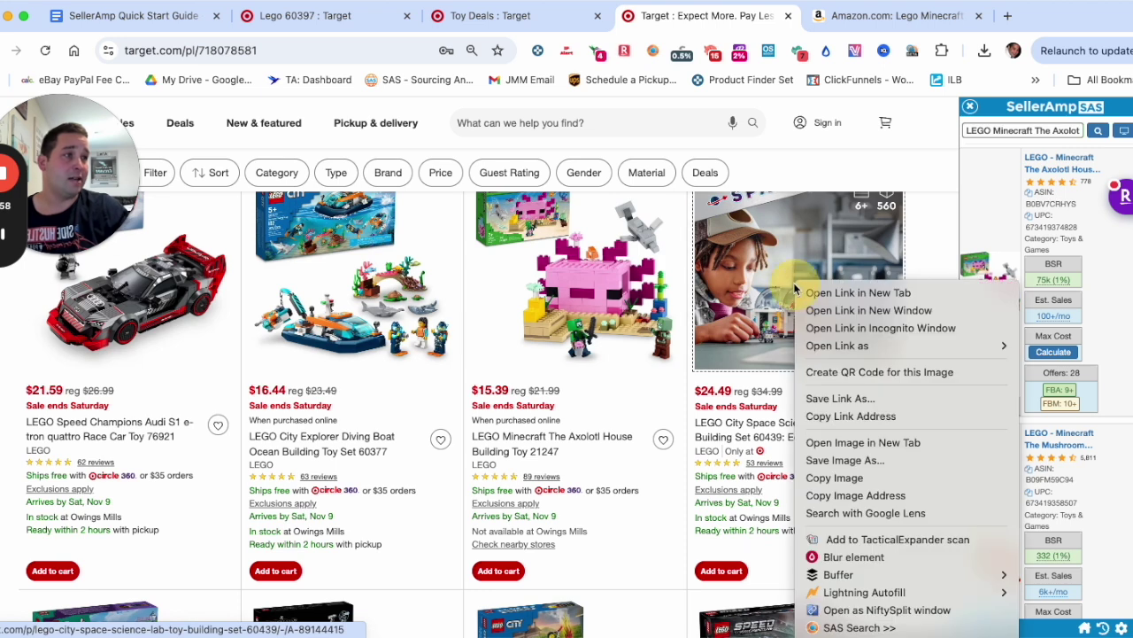
left_click(854, 627)
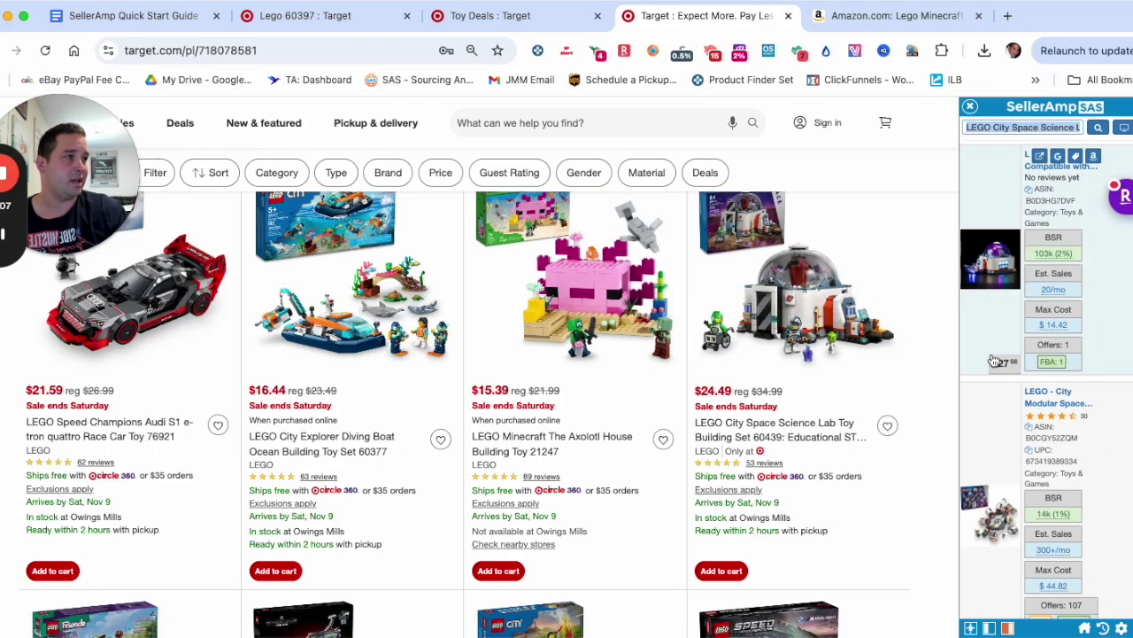
scroll(1018, 354, "down", 3)
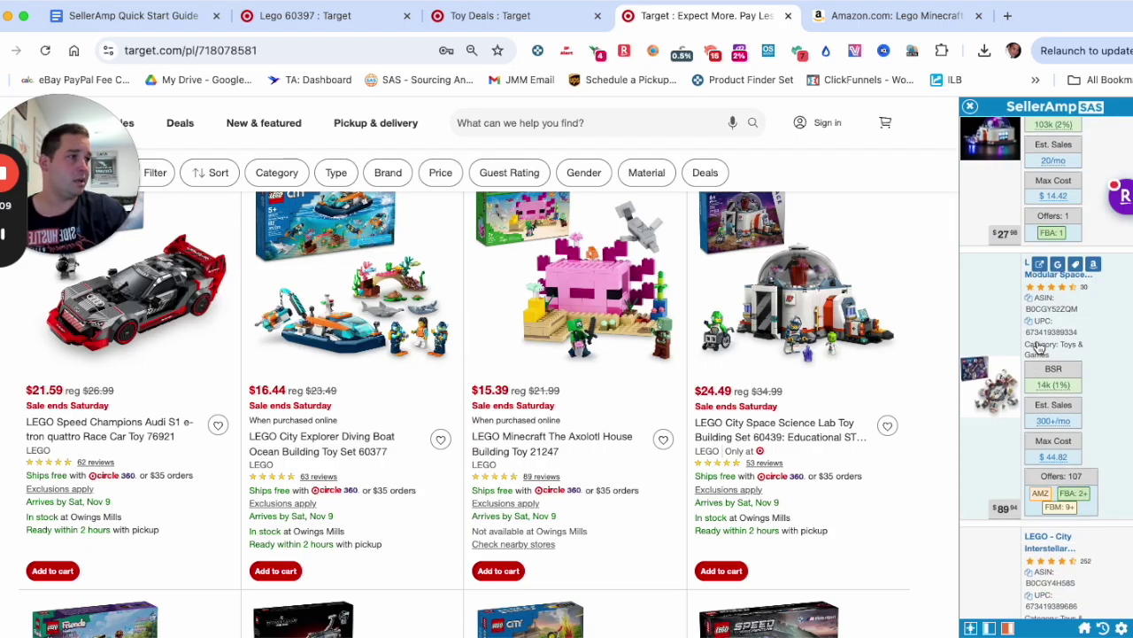
scroll(1039, 347, "up", 3)
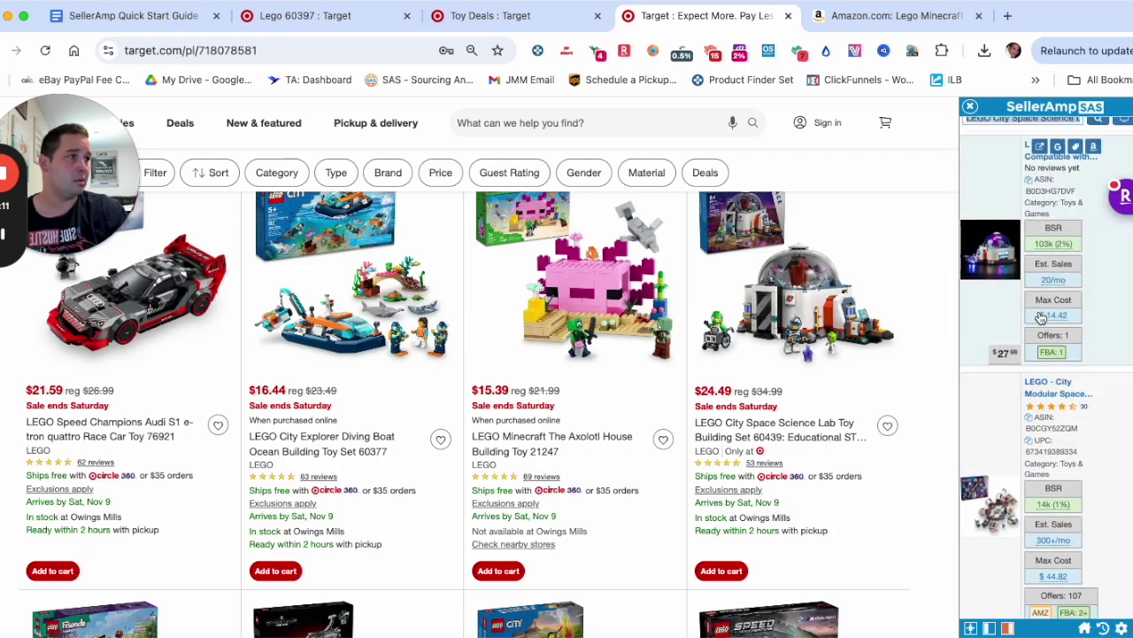
Search SellerAmp for "lego 60439" and check the results for the Space Science Lab set
left_click(1023, 130)
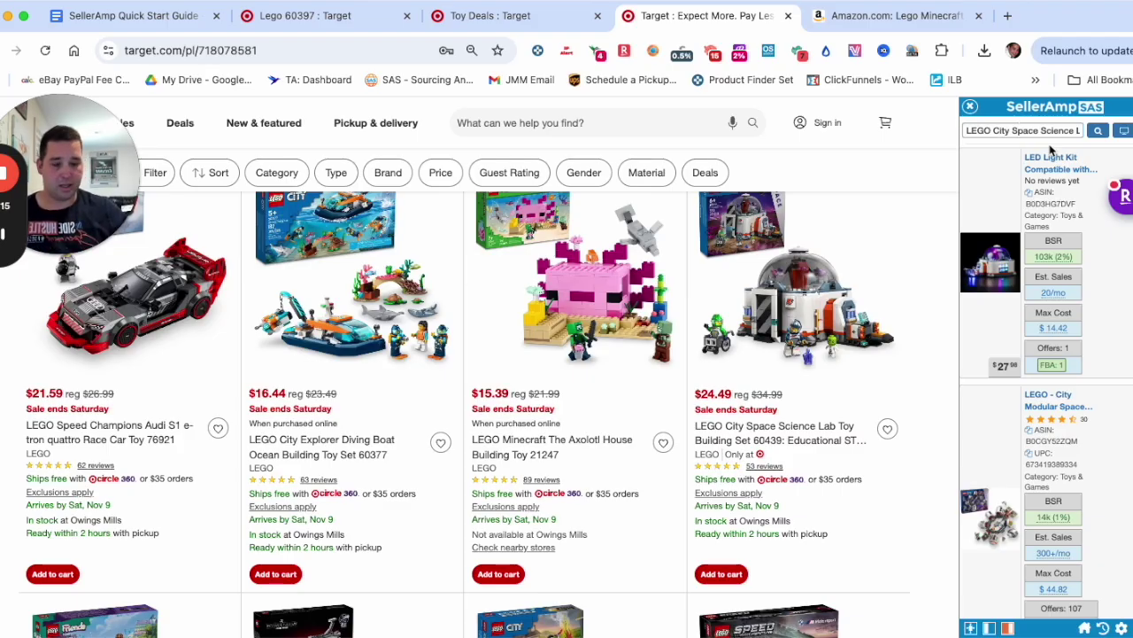
type("lego")
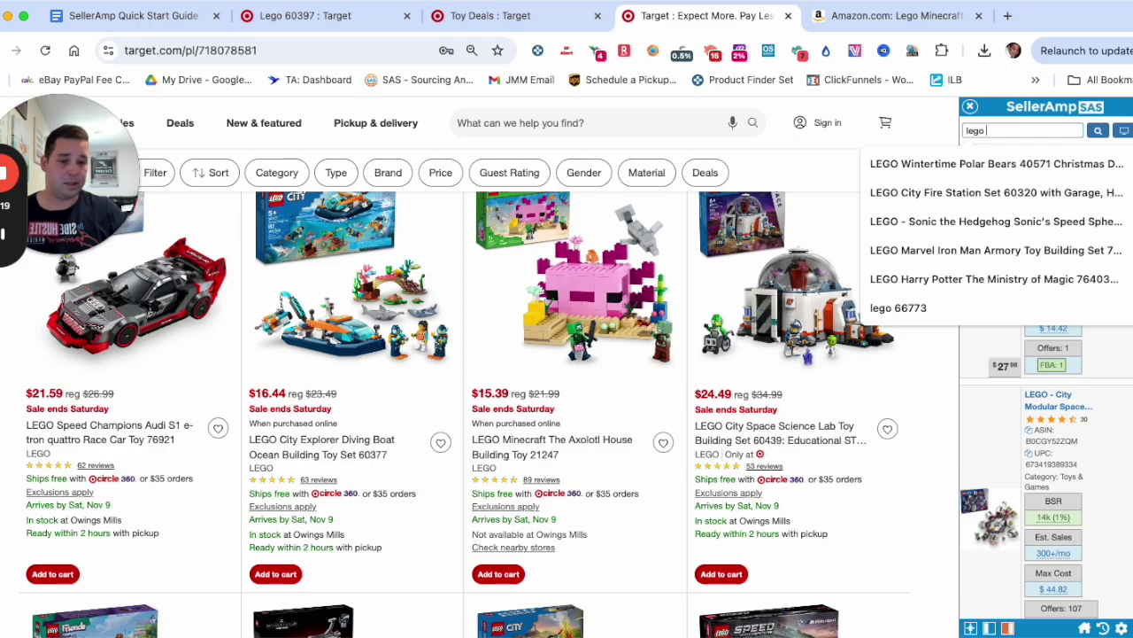
type(" 60439")
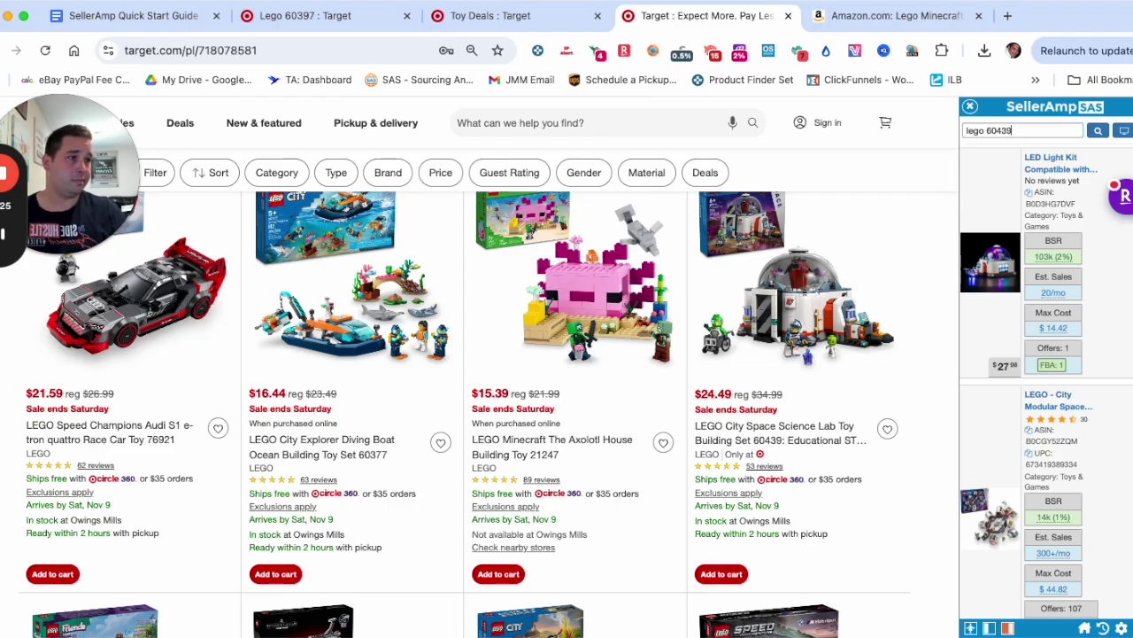
key("Return")
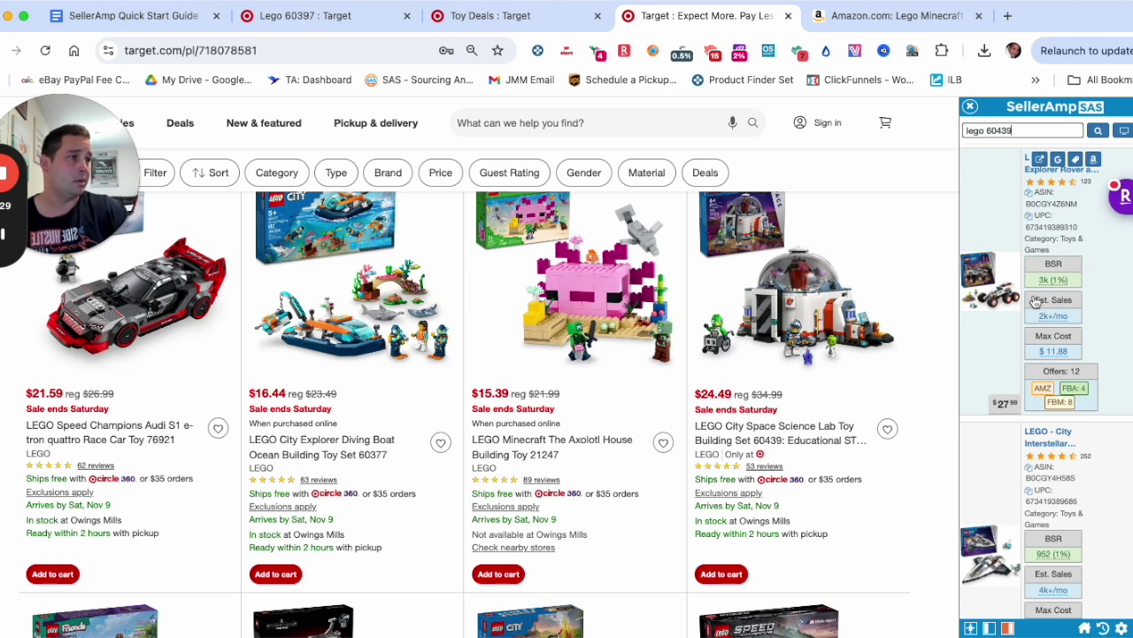
scroll(1045, 312, "down", 1)
scroll(1046, 314, "up", 1)
scroll(1047, 315, "down", 2)
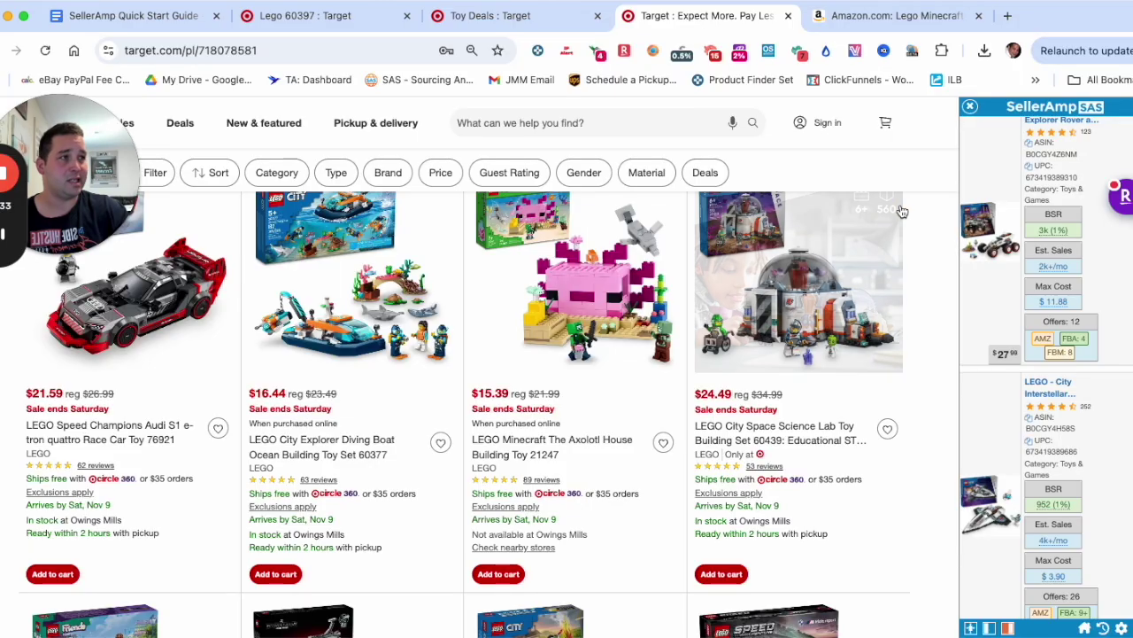
Check the LEGO City Space Science Lab's Target product page, return to the sale listing and close the SellerAmp results
left_click(754, 426)
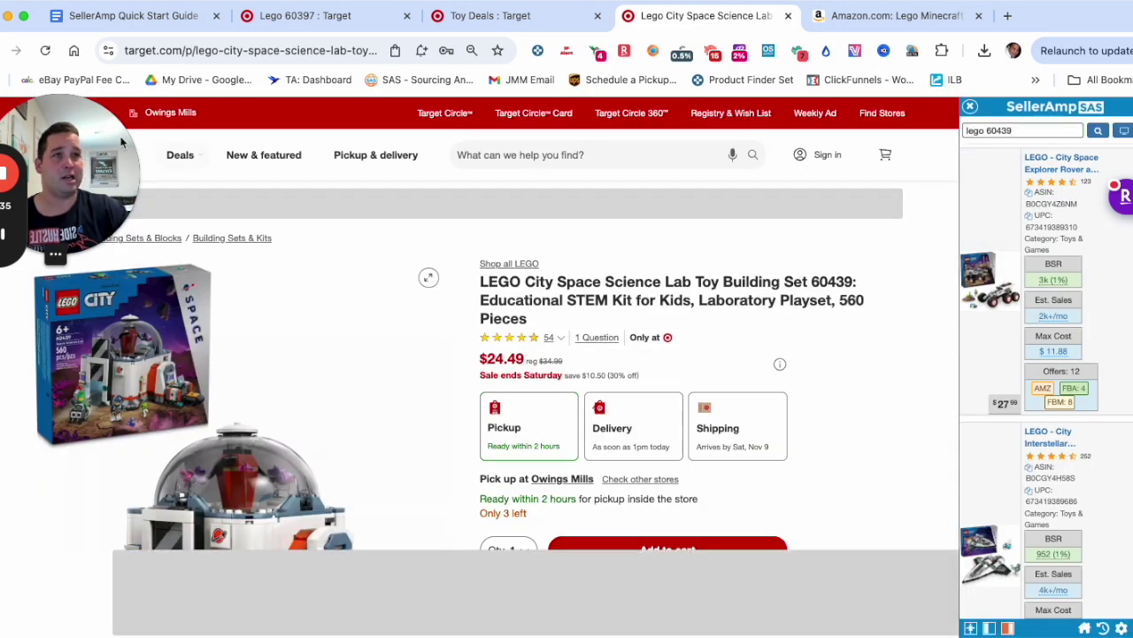
key("alt+Left")
scroll(262, 237, "down", 2)
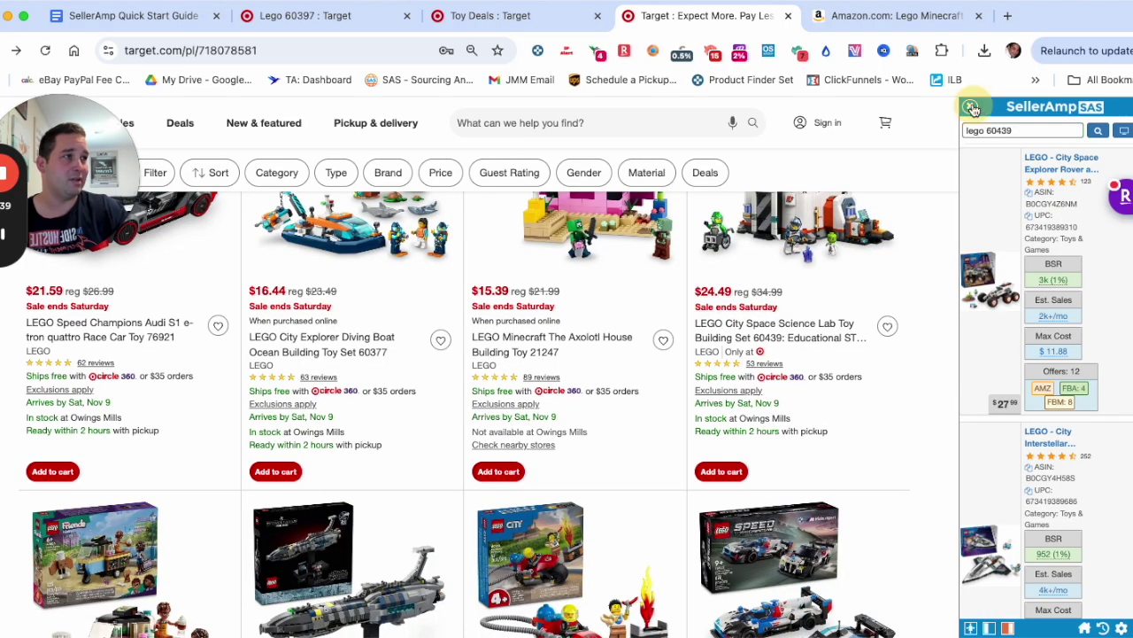
left_click(971, 107)
Run a SAS Search on the LEGO Star Wars Invisible Hand 75377 from the sale listing and look through the Amazon matches
scroll(863, 353, "down", 2)
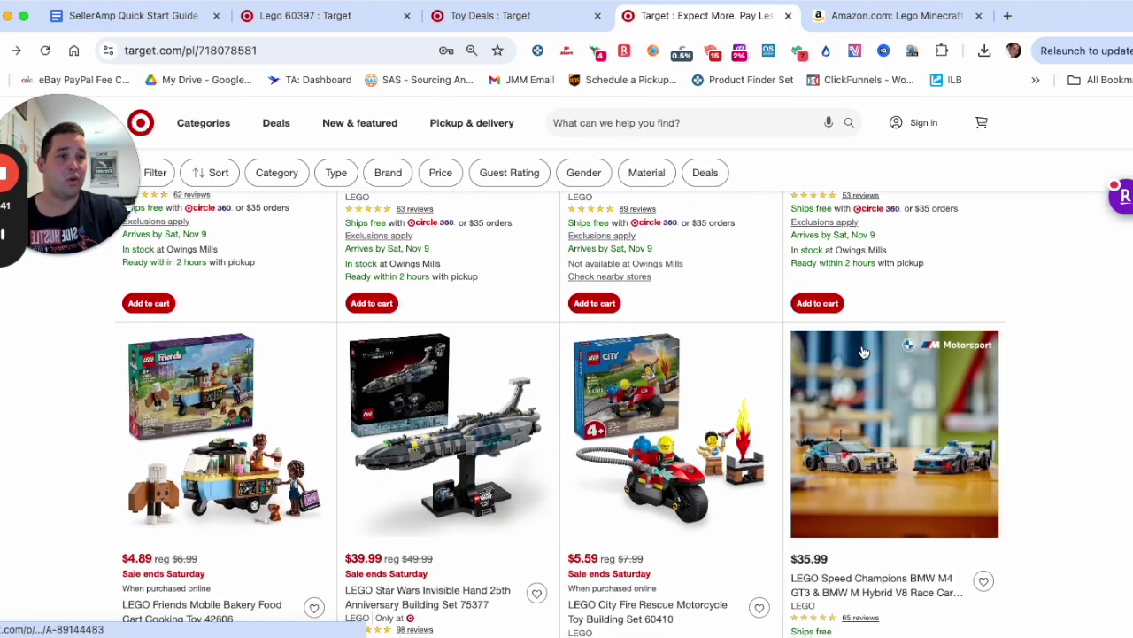
scroll(863, 353, "down", 1)
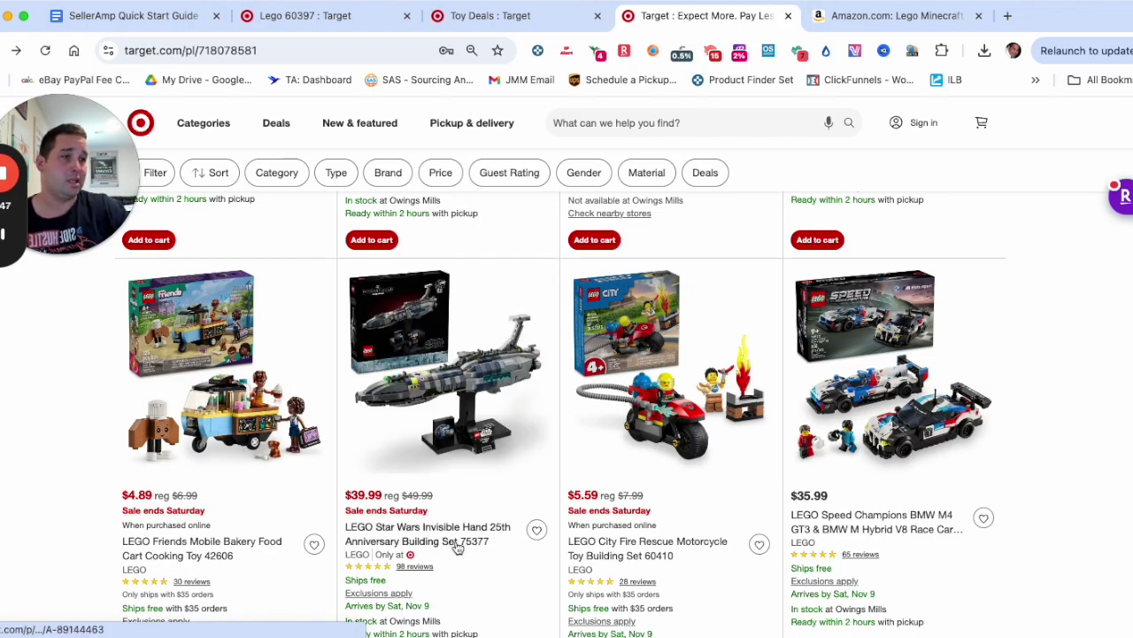
right_click(449, 360)
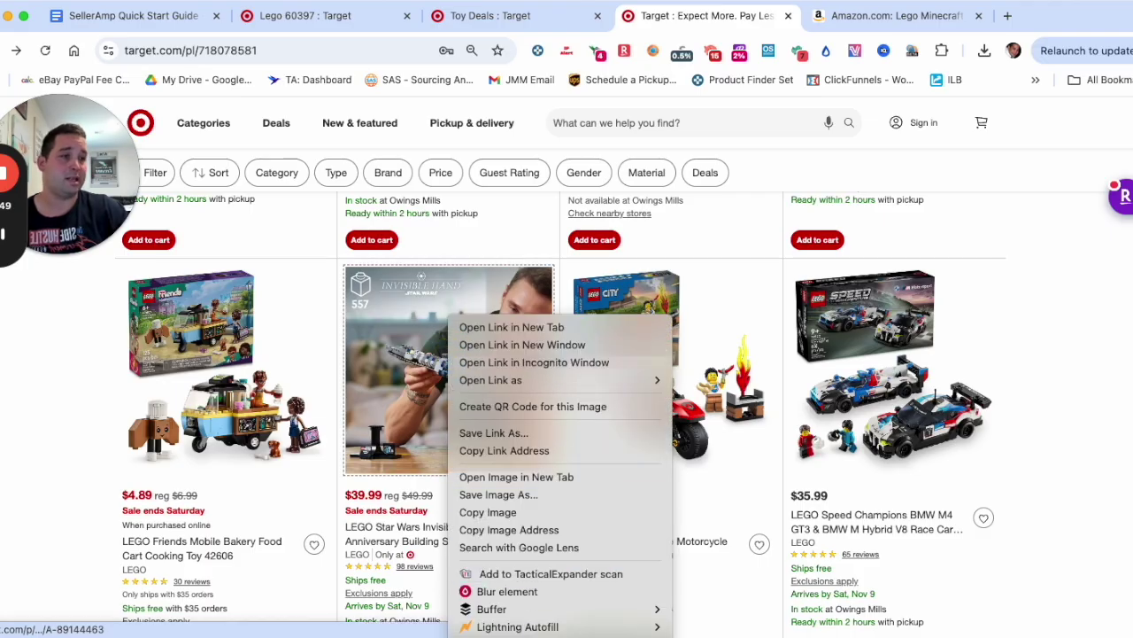
left_click(496, 448)
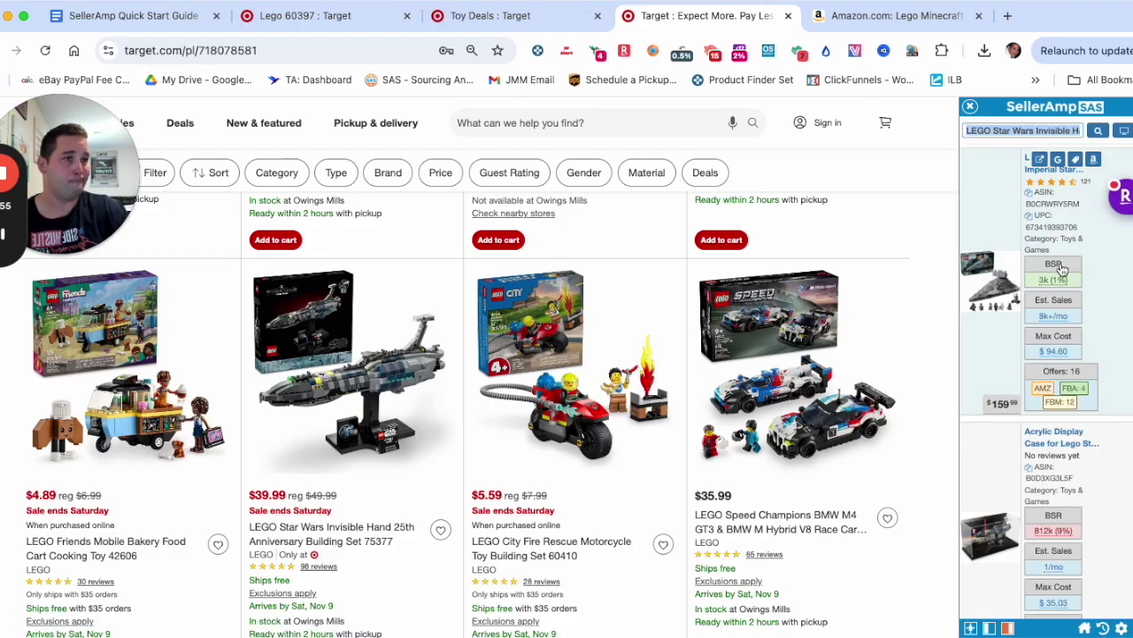
scroll(1056, 267, "down", 5)
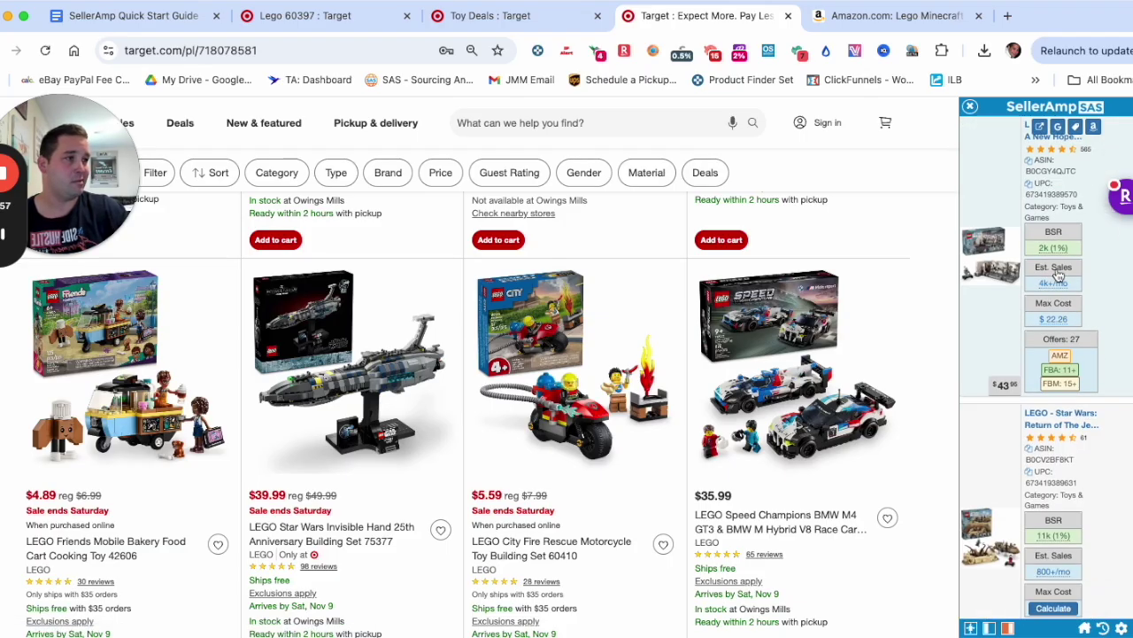
scroll(1057, 273, "down", 3)
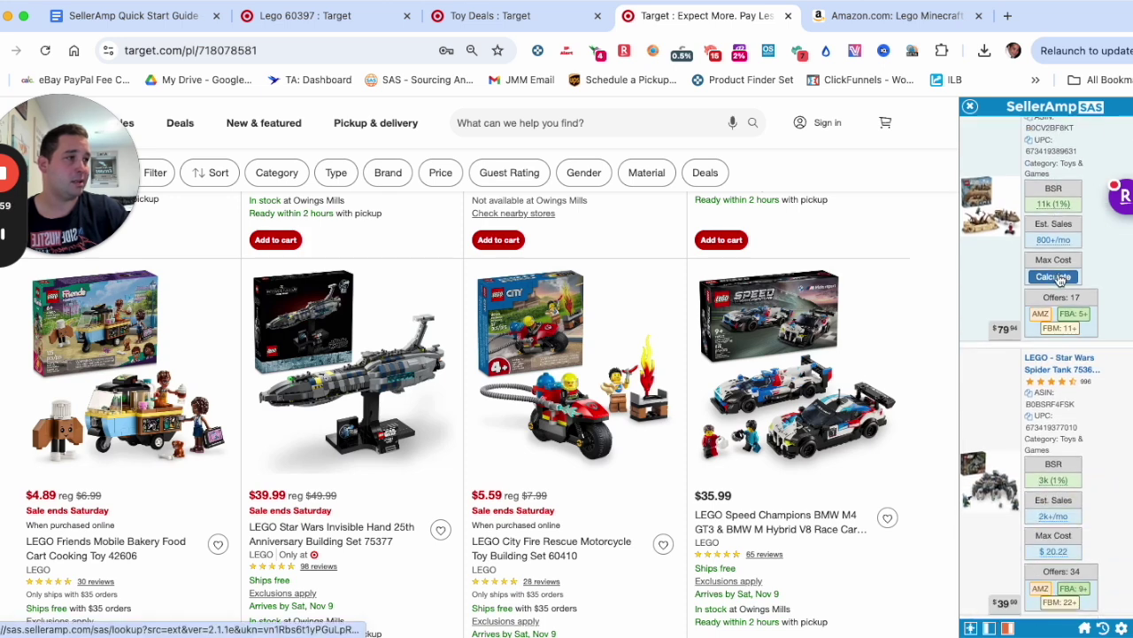
scroll(1058, 275, "up", 6)
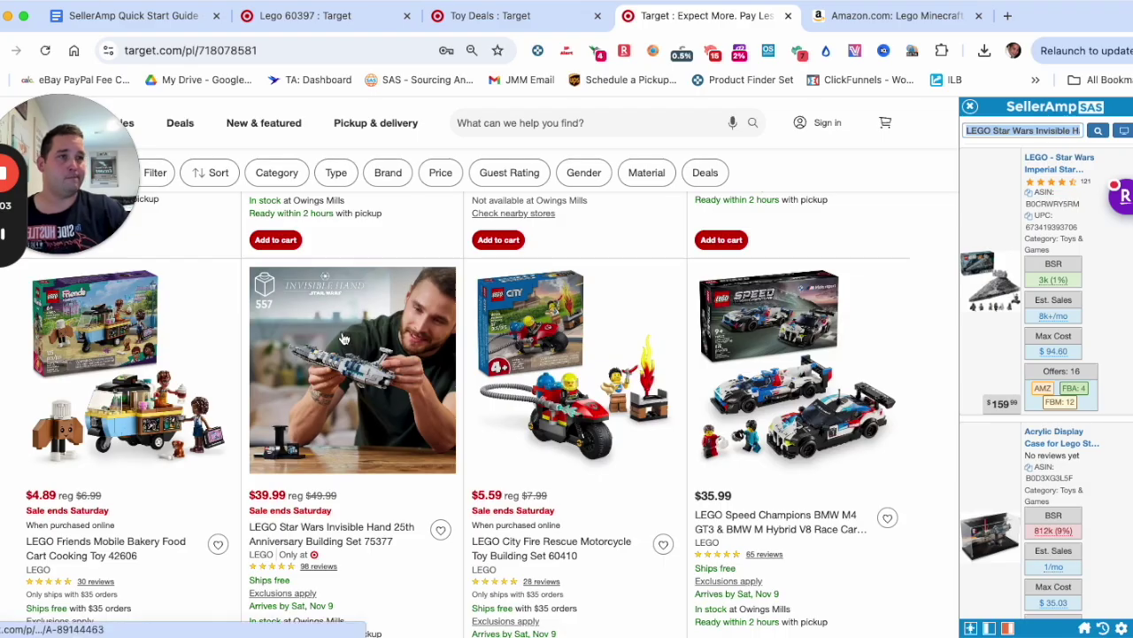
Close the SellerAmp results and open the Star Wars Invisible Hand's Target product page in a new tab
left_click_drag(246, 528, 283, 526)
left_click_drag(394, 544, 380, 544)
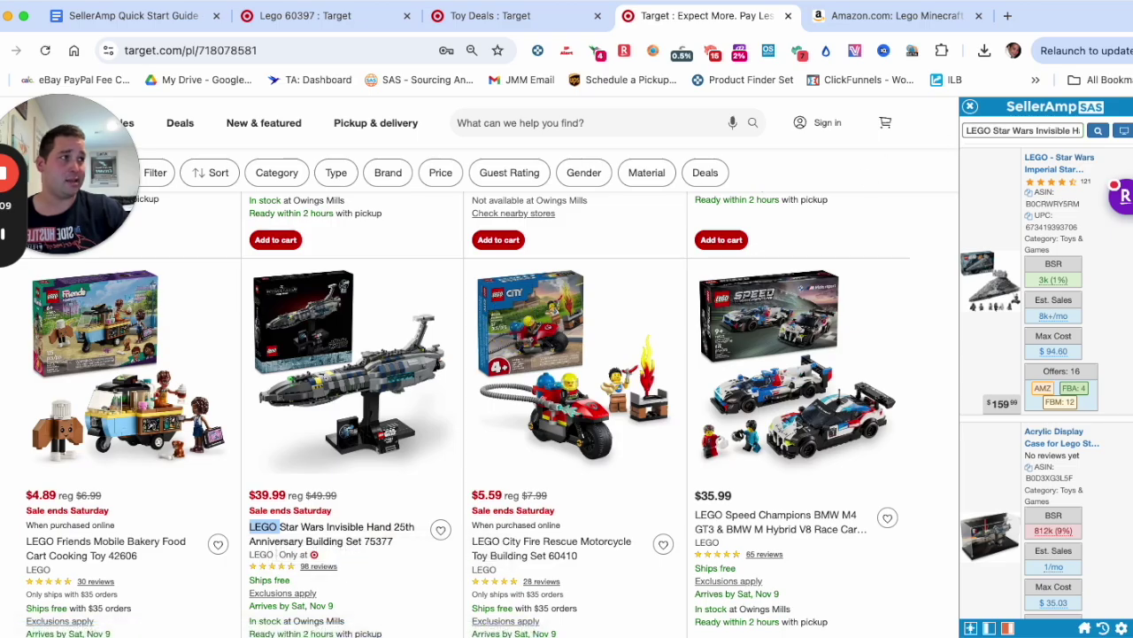
left_click(971, 107)
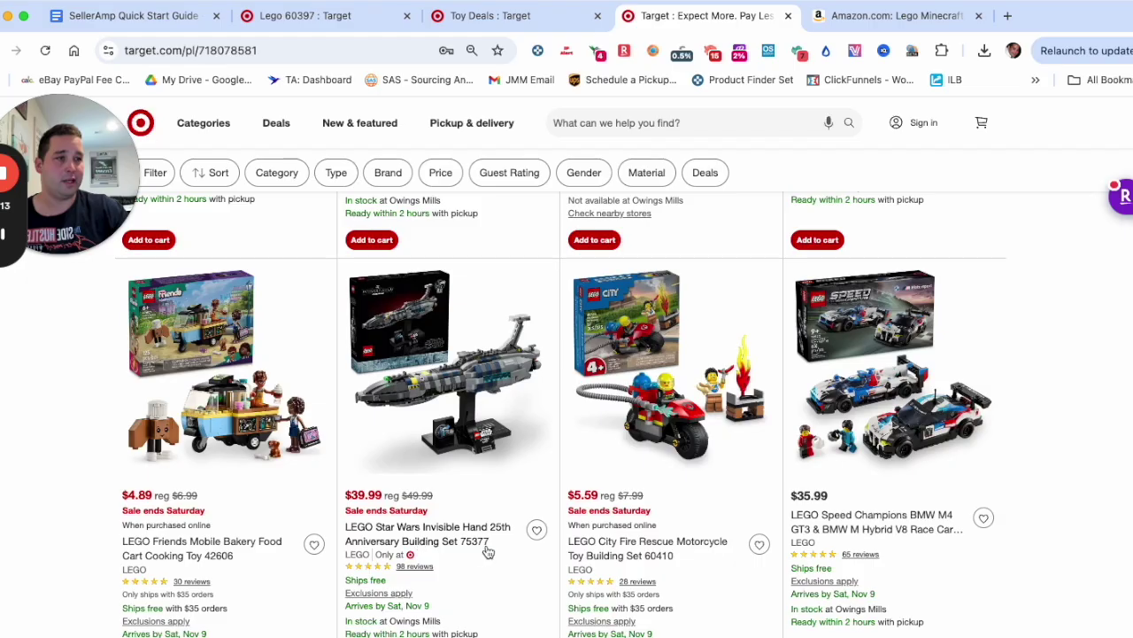
left_click_drag(497, 549, 393, 534)
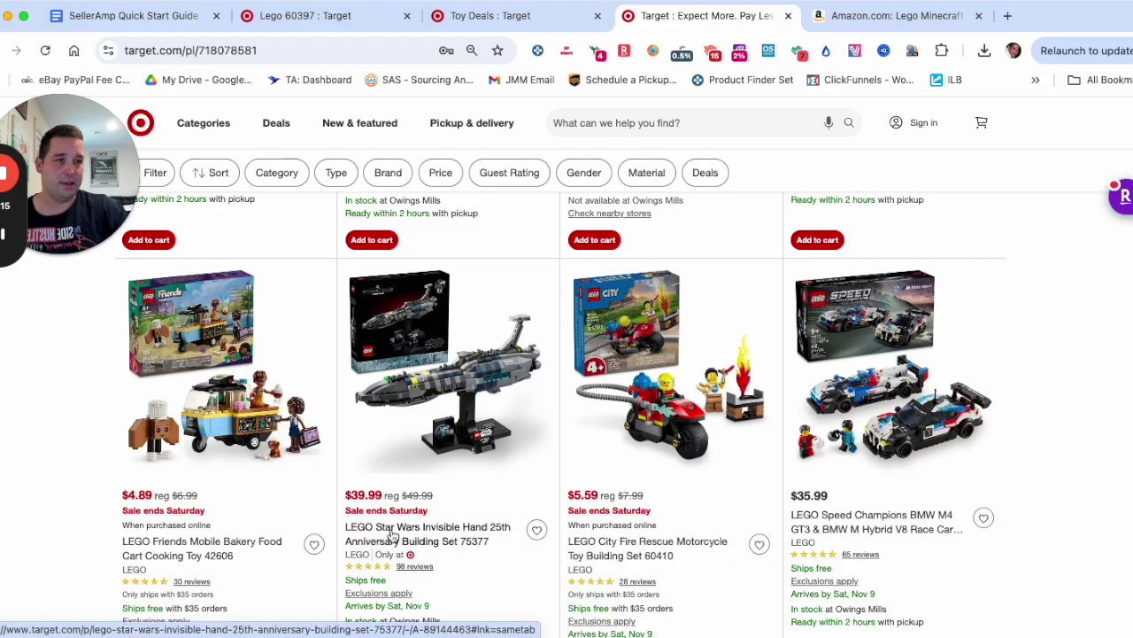
left_click(390, 534, "super")
left_click(807, 15)
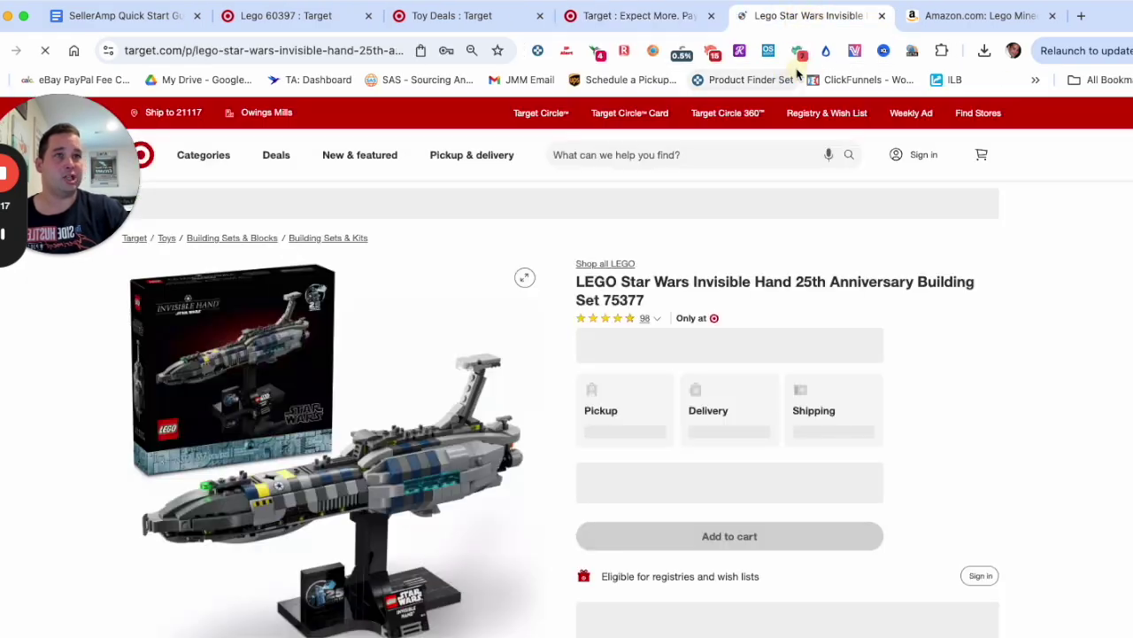
Run a SAS Search on "Set 75377" from the product title, review the Amazon matches and close the product page
left_click_drag(656, 304, 576, 292)
right_click(588, 300)
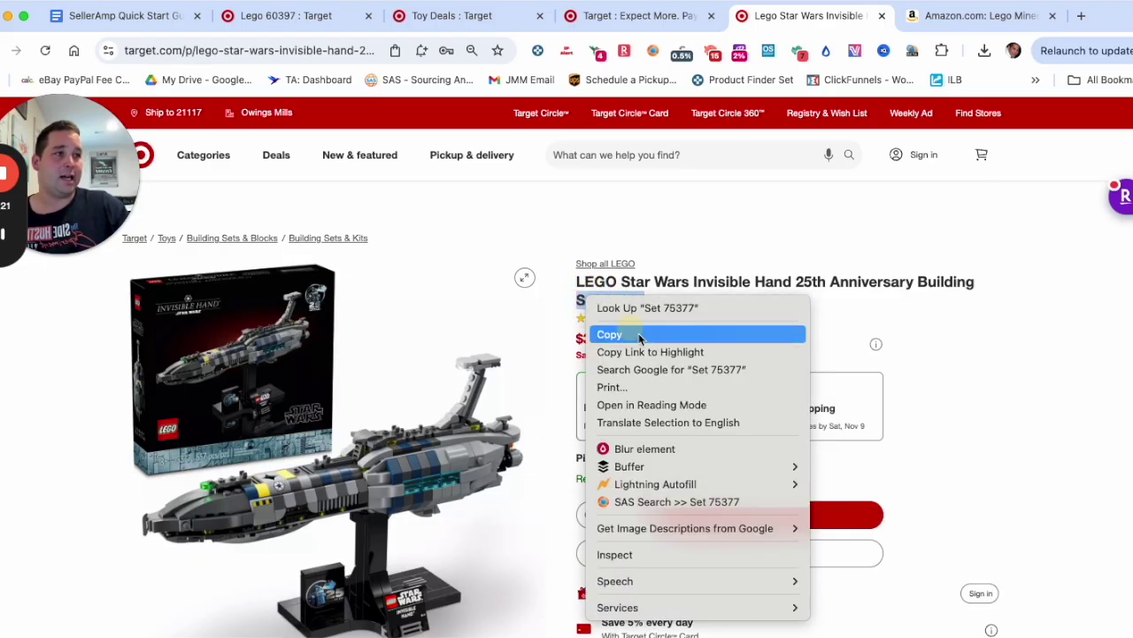
left_click(658, 502)
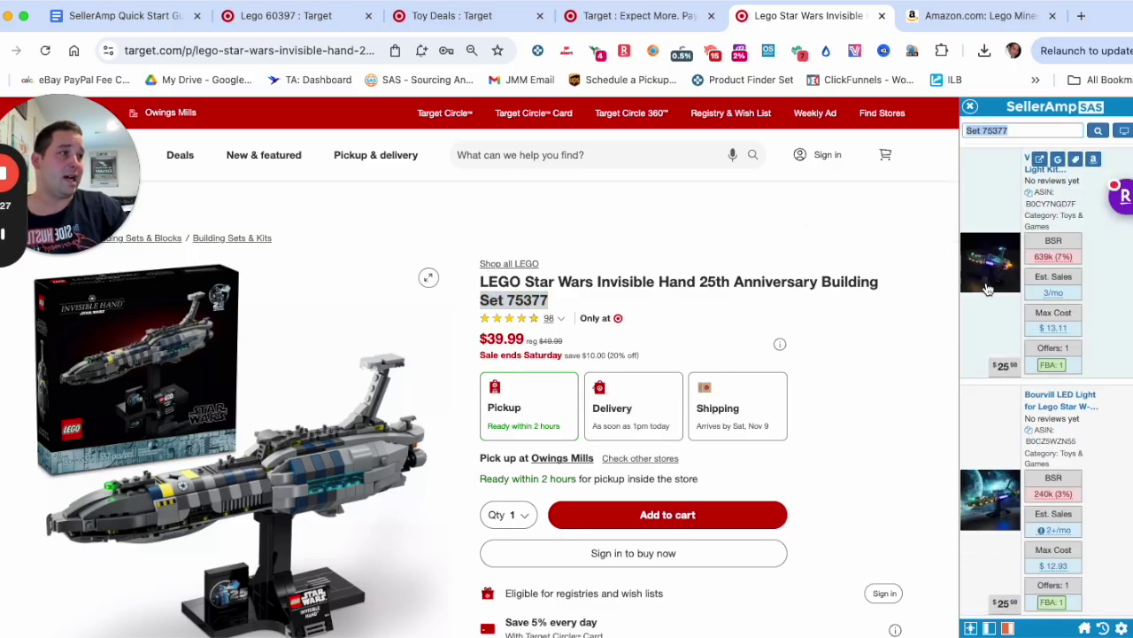
scroll(1000, 332, "down", 2)
scroll(1001, 332, "down", 3)
scroll(1010, 265, "up", 6)
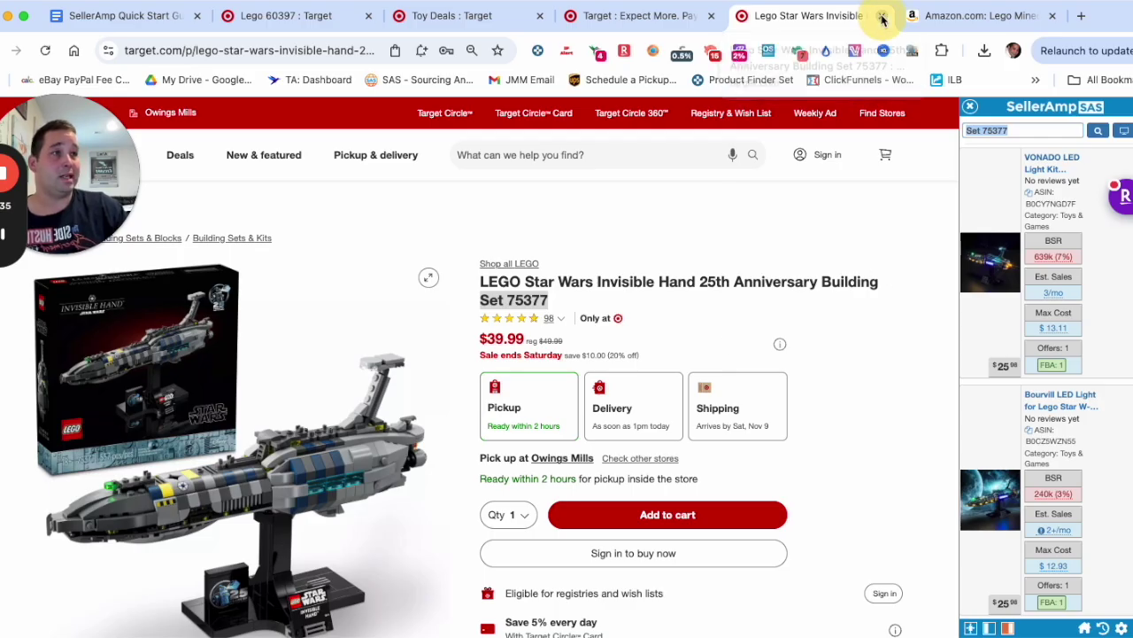
left_click(882, 17)
Run a SAS Search on the LEGO Disney Princess Moana's Wayfinding Boat 43210 from the sale listing and check its Amazon figures
scroll(574, 407, "down", 2)
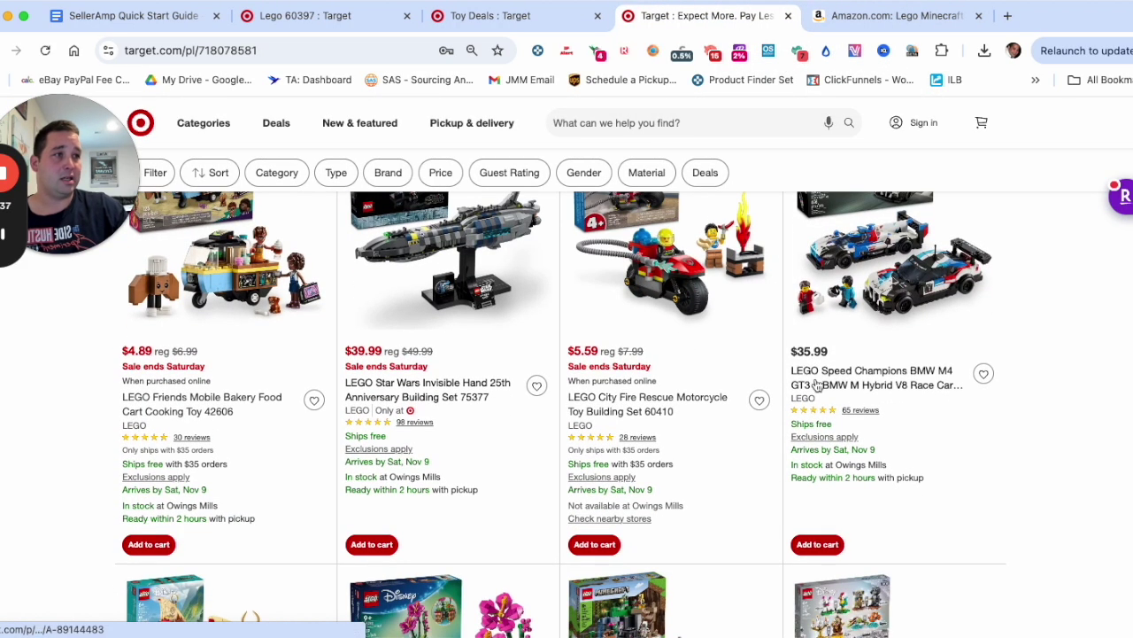
scroll(761, 434, "down", 4)
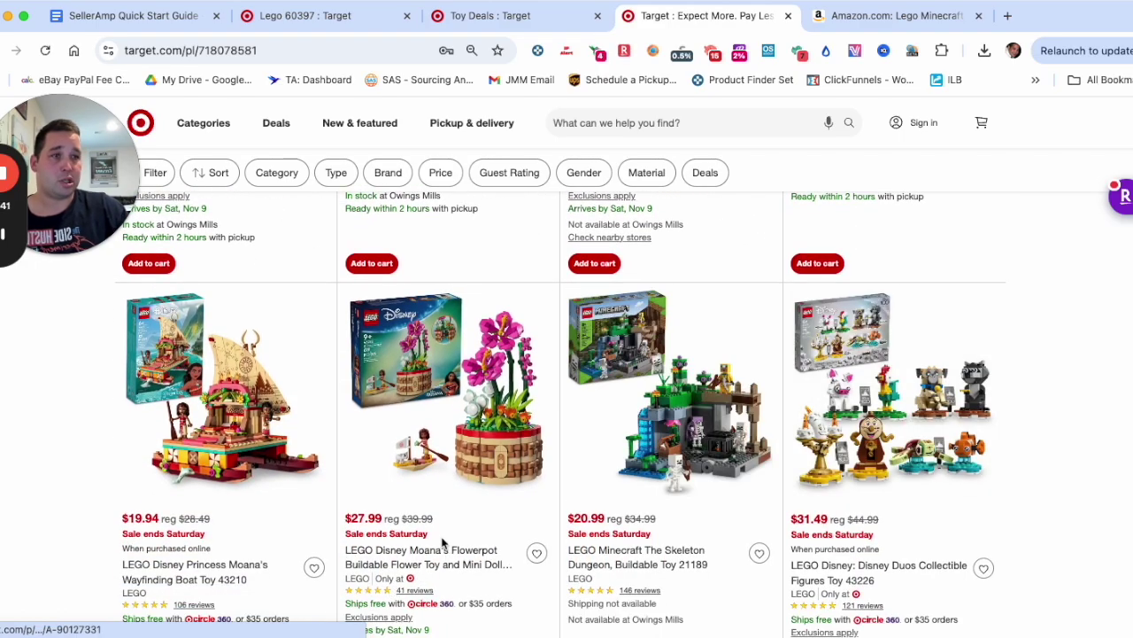
scroll(255, 457, "down", 1)
scroll(255, 457, "down", 1)
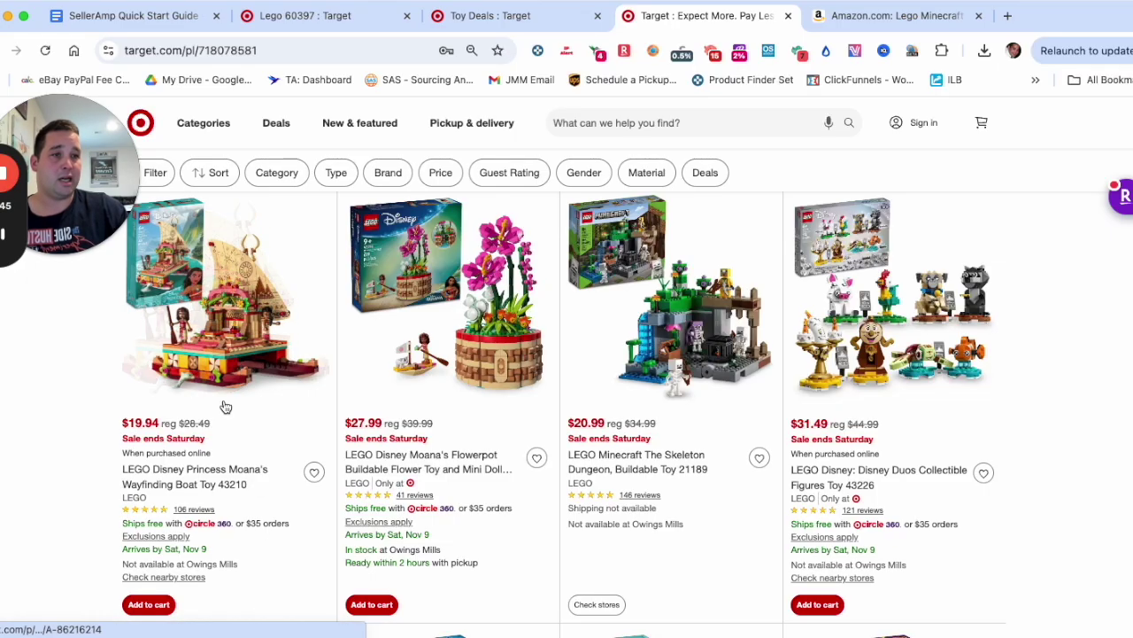
right_click(209, 309)
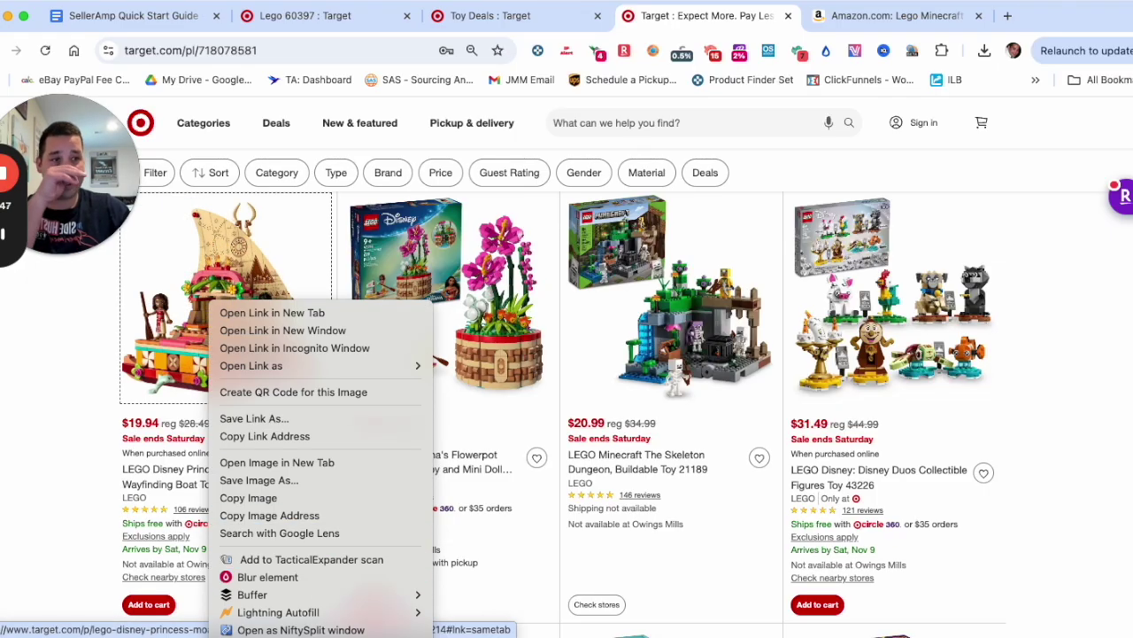
left_click(285, 635)
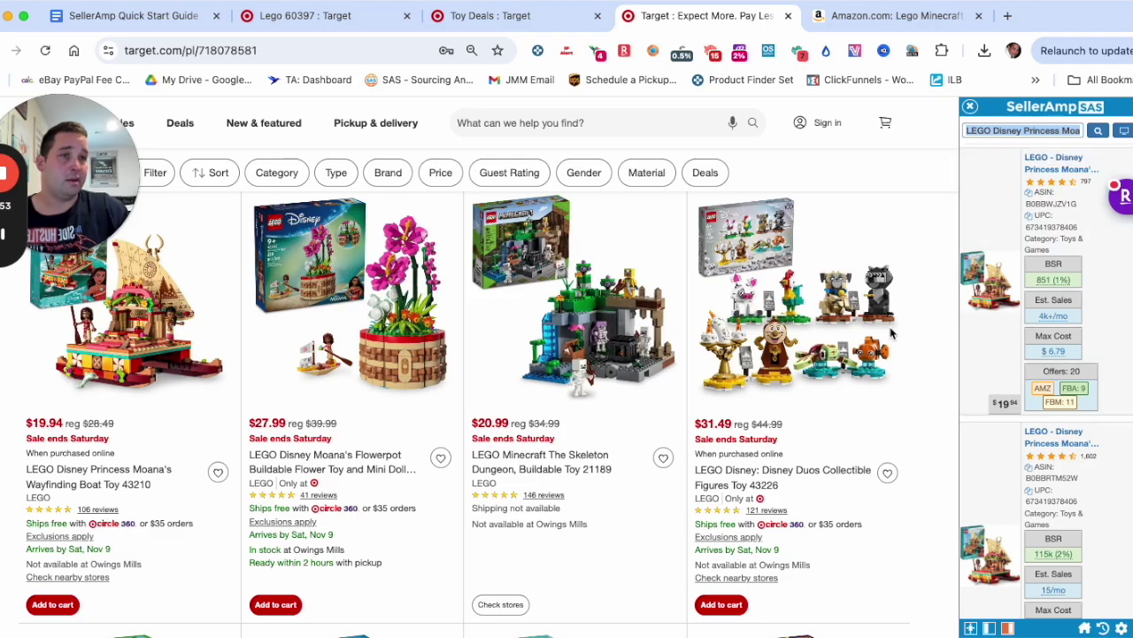
left_click(972, 107)
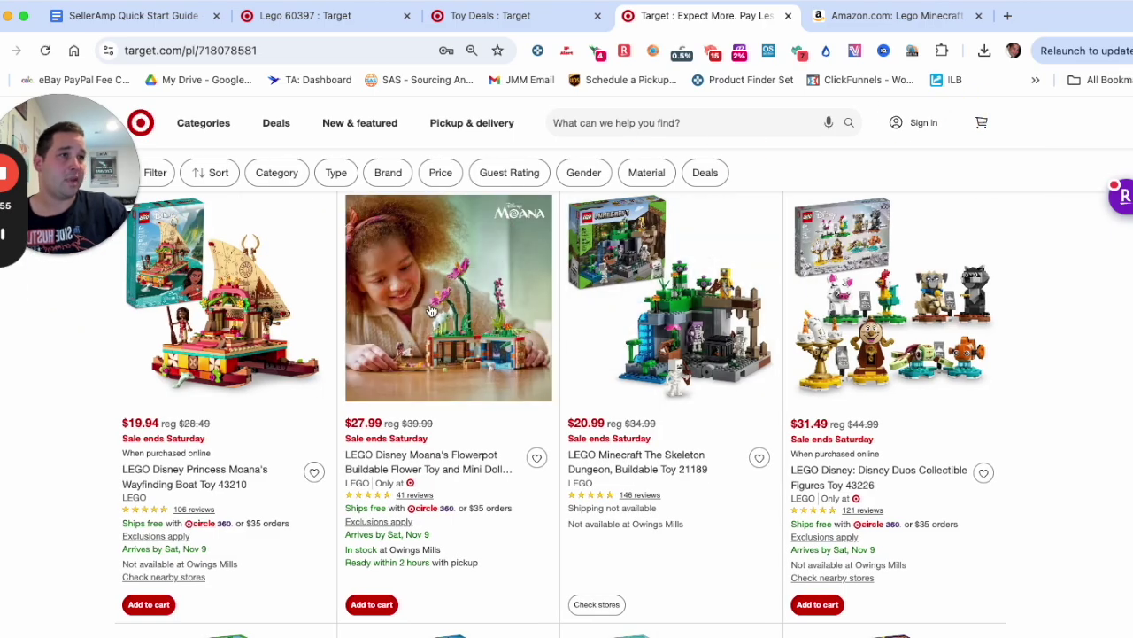
Run a SAS Search on the LEGO Disney Moana's Flowerpot from the sale listing and look through the Amazon matches
right_click(431, 304)
left_click(531, 634)
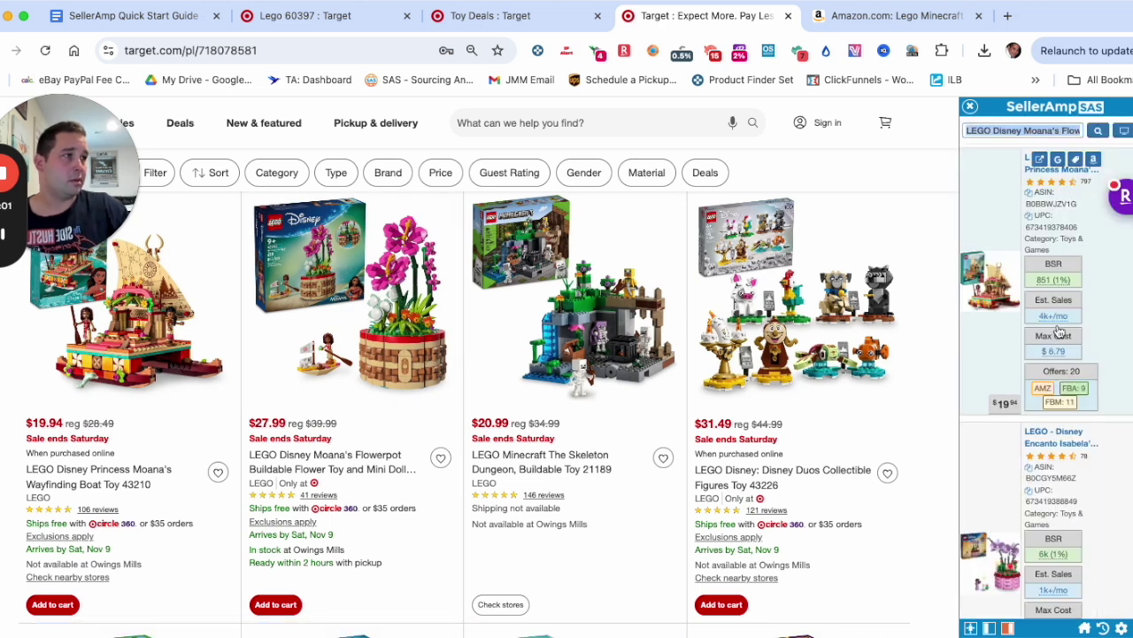
scroll(1060, 330, "down", 2)
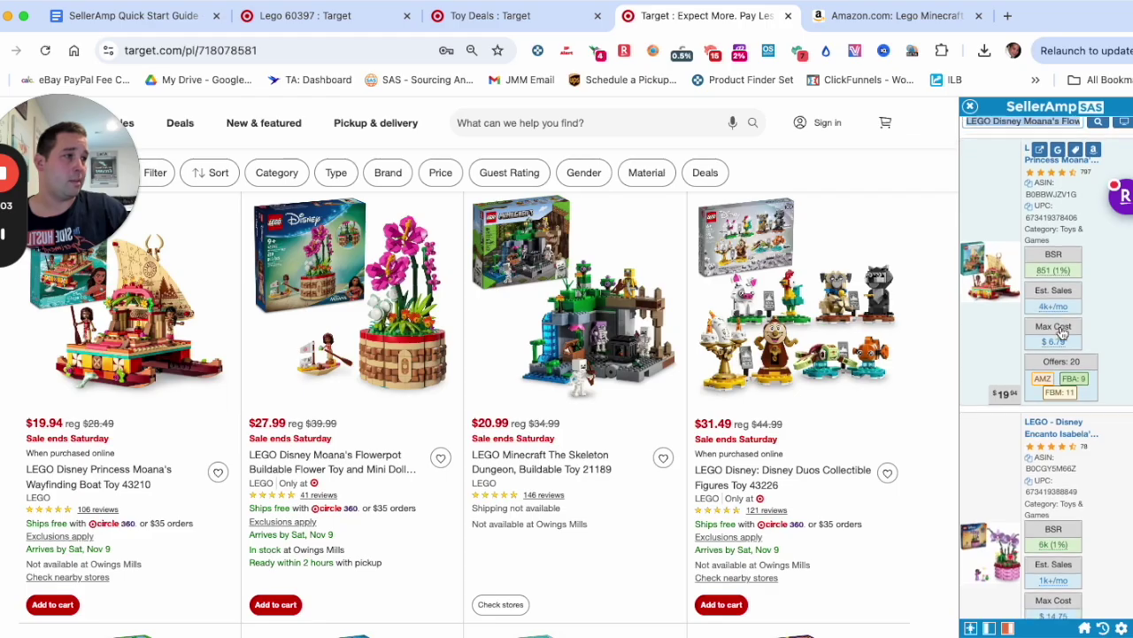
scroll(1015, 486, "down", 1)
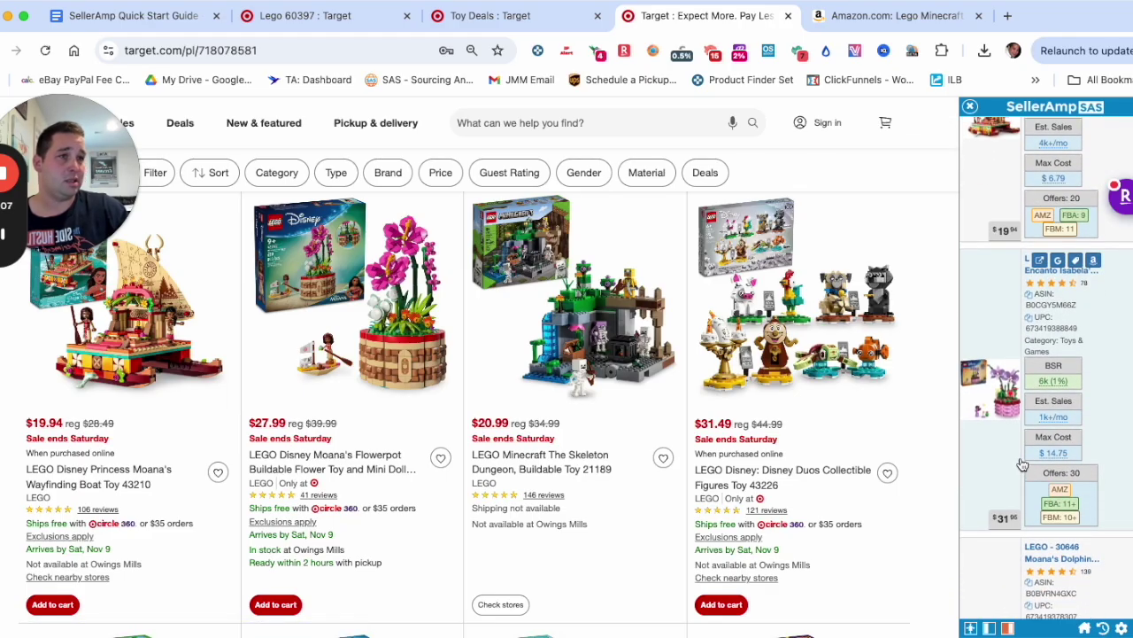
left_click(971, 108)
Run a SAS Search on the LEGO Minecraft Skeleton Dungeon 21189 and open the first match's Amazon product page
scroll(646, 461, "down", 1)
right_click(678, 283)
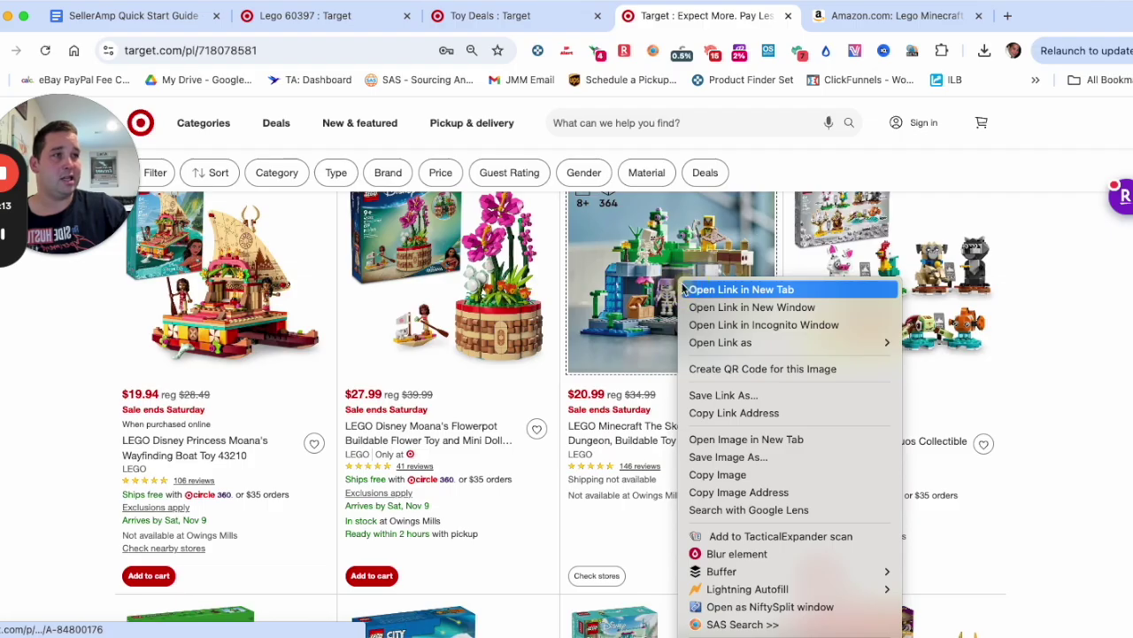
left_click(777, 622)
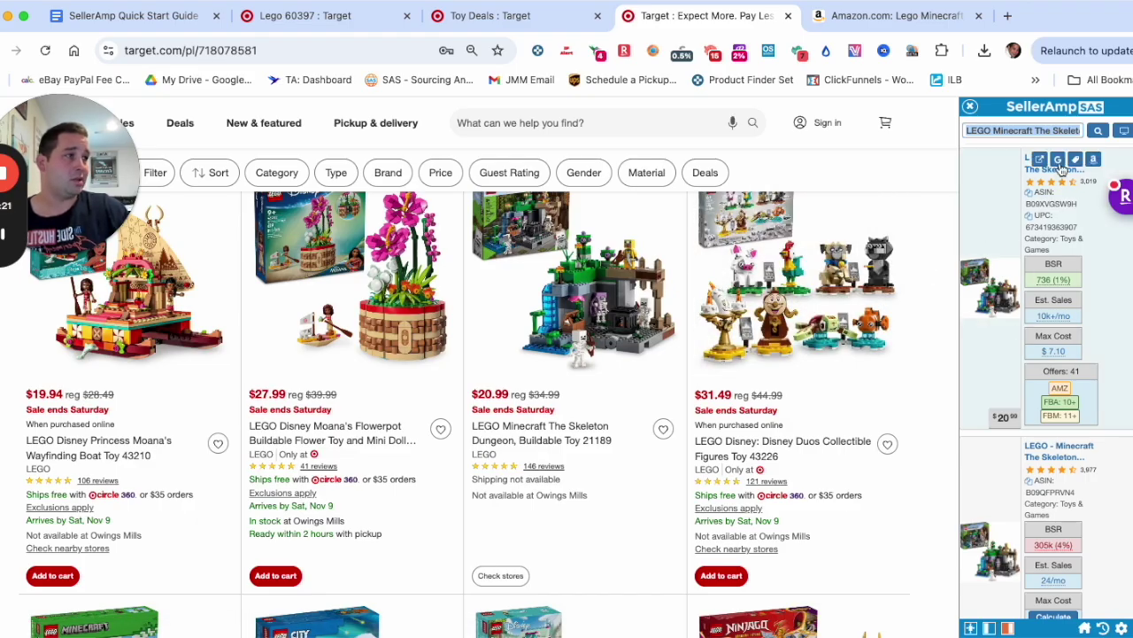
left_click(1090, 158)
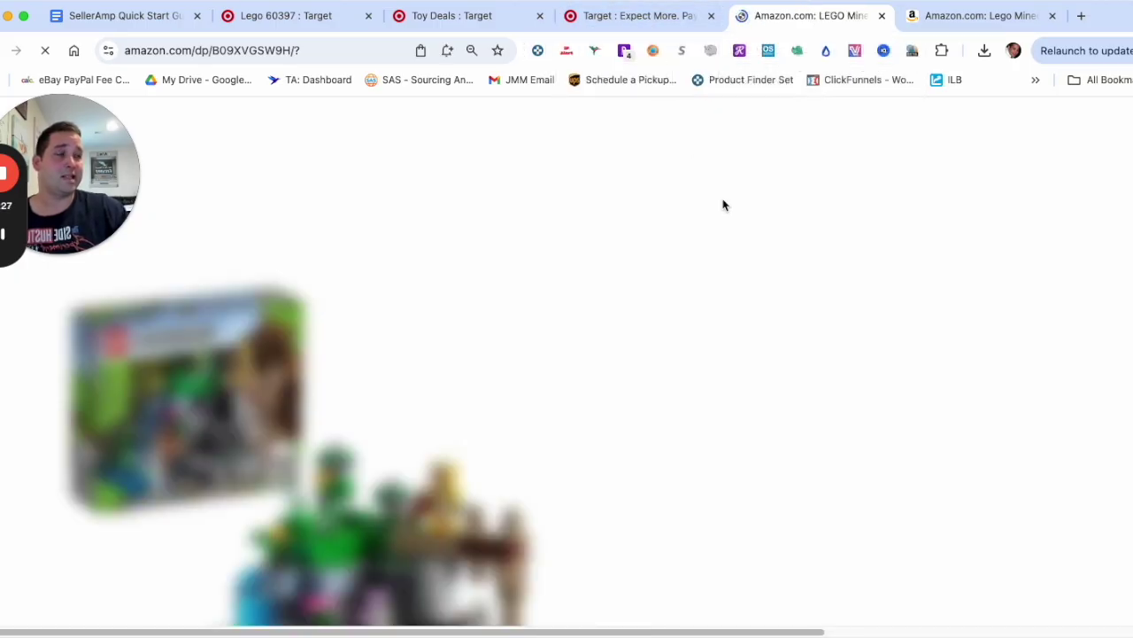
Examine the Skeleton Dungeon's Keepa price history on Amazon, zooming in on the period from late November to mid-January
scroll(420, 310, "down", 5)
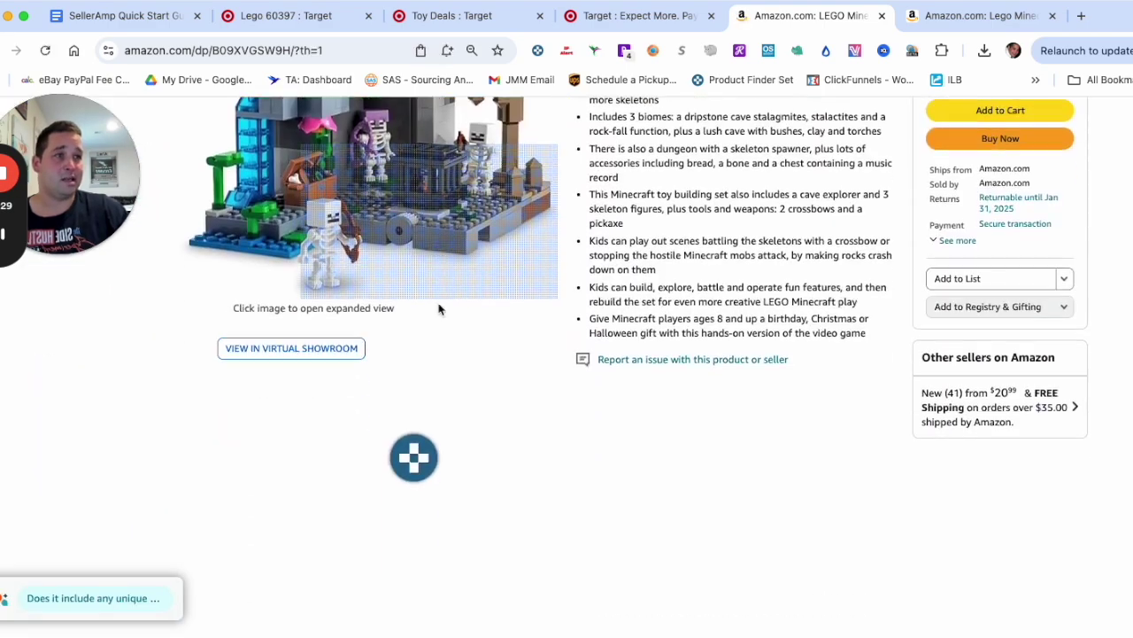
scroll(475, 295, "down", 5)
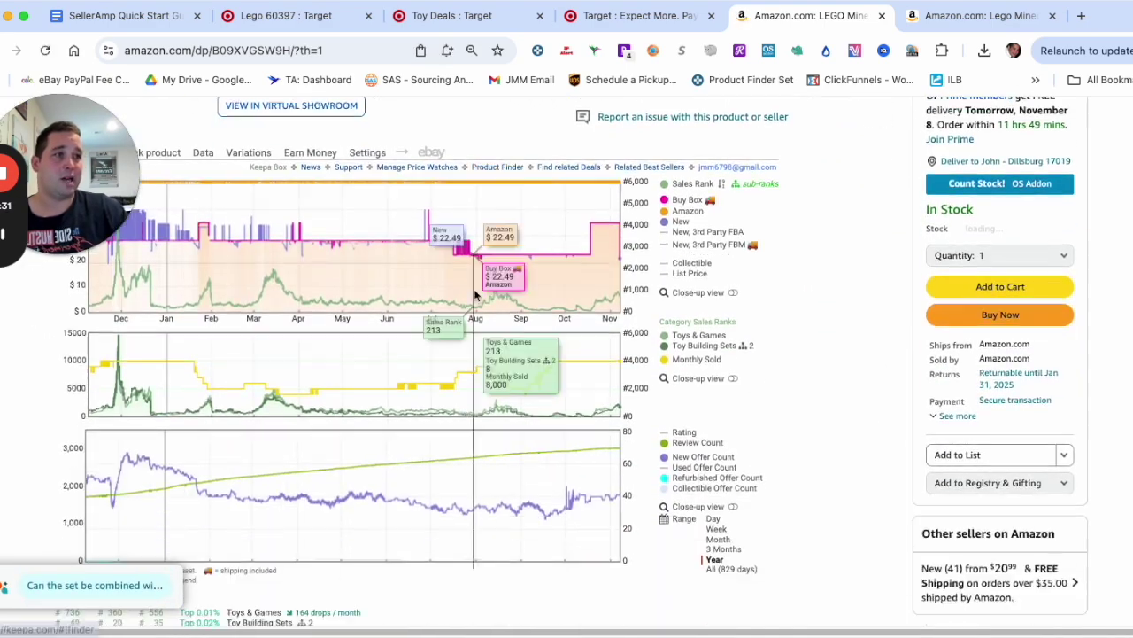
scroll(476, 294, "down", 2)
scroll(315, 221, "up", 1)
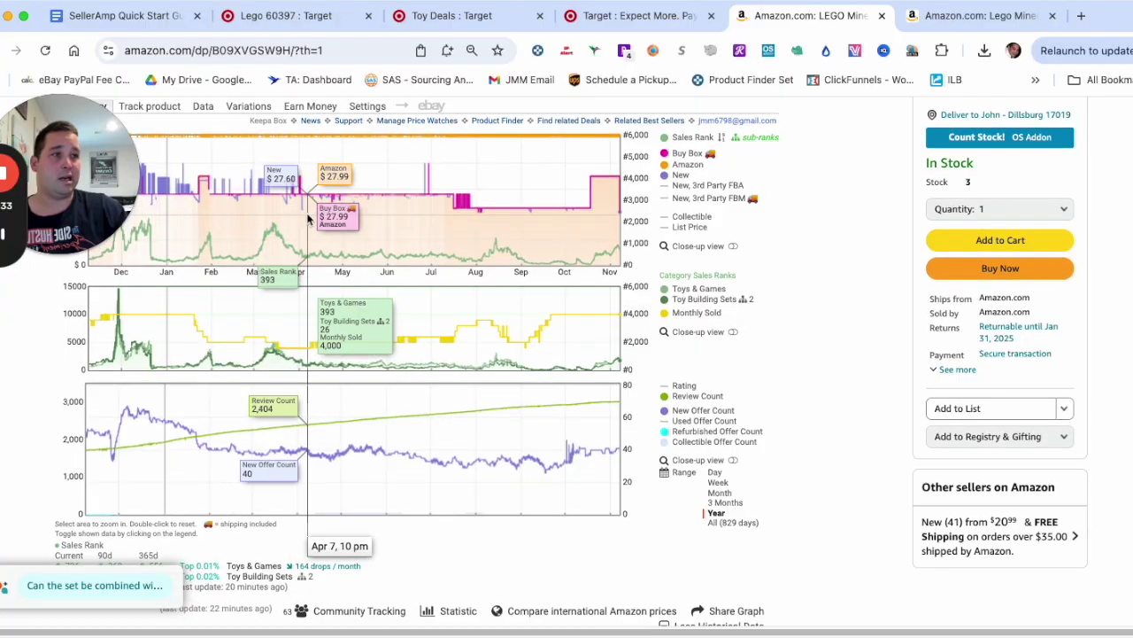
scroll(308, 219, "up", 1)
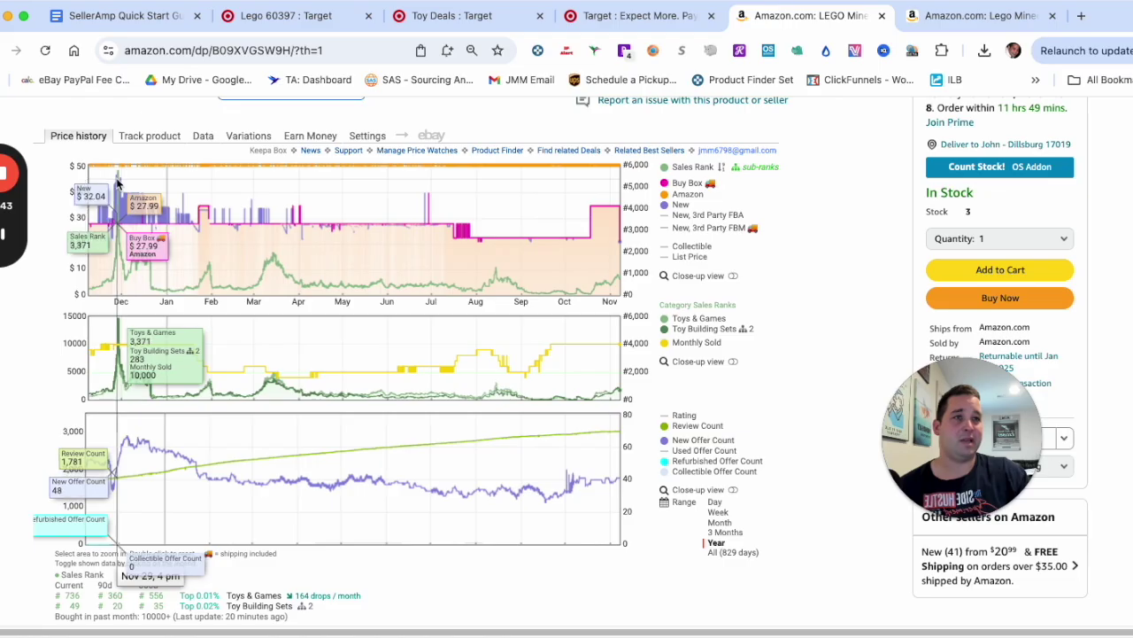
left_click_drag(118, 182, 189, 204)
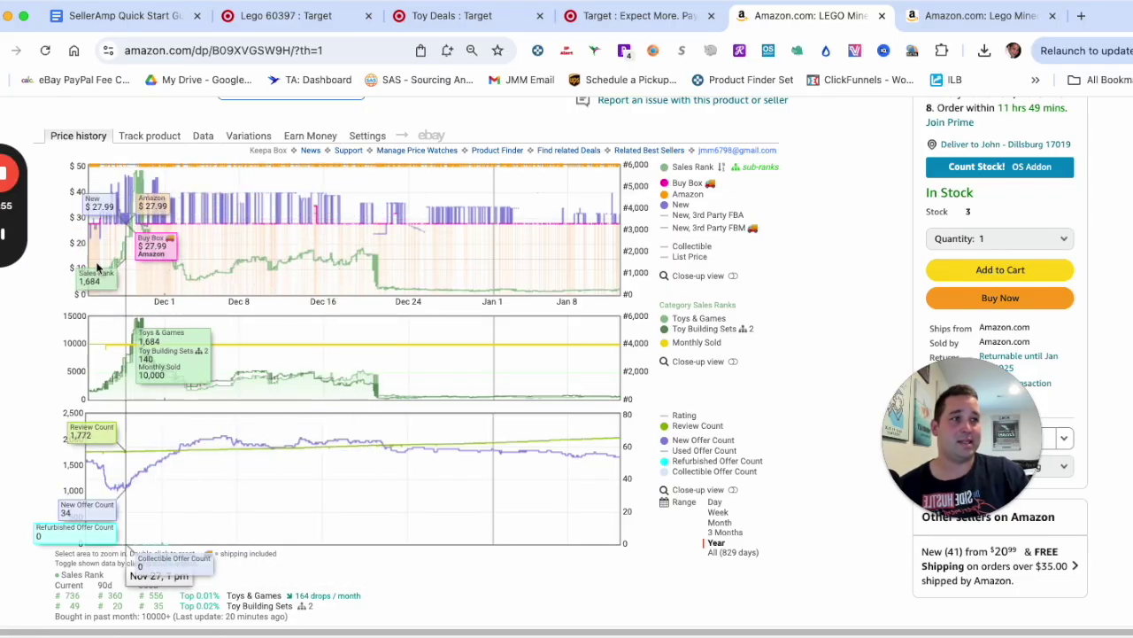
scroll(380, 276, "up", 10)
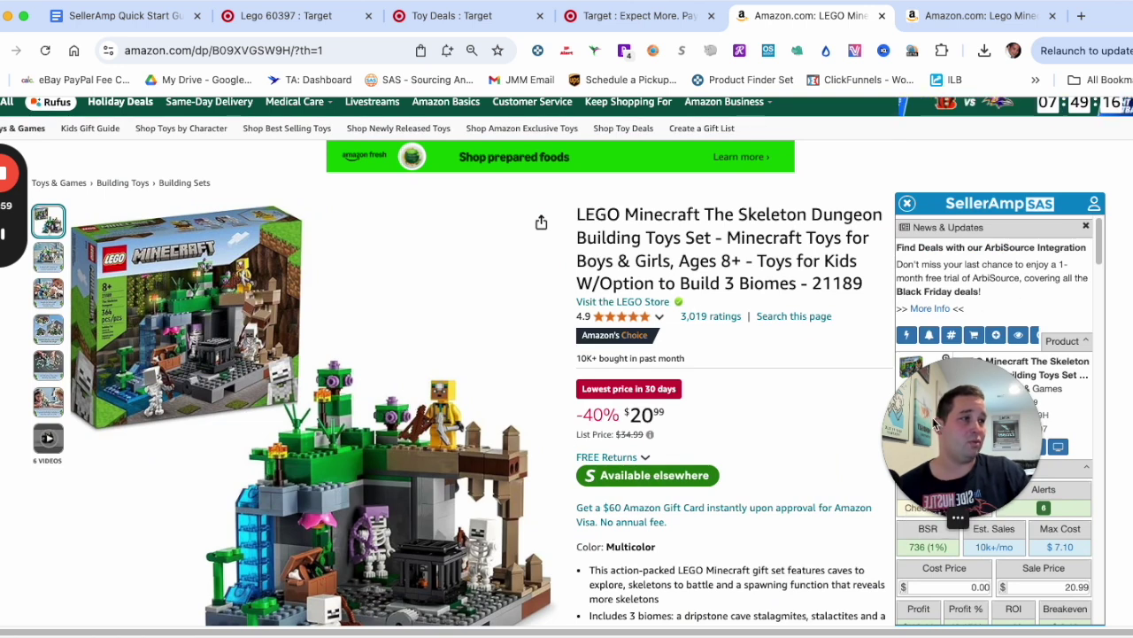
mouse_move(662, 465)
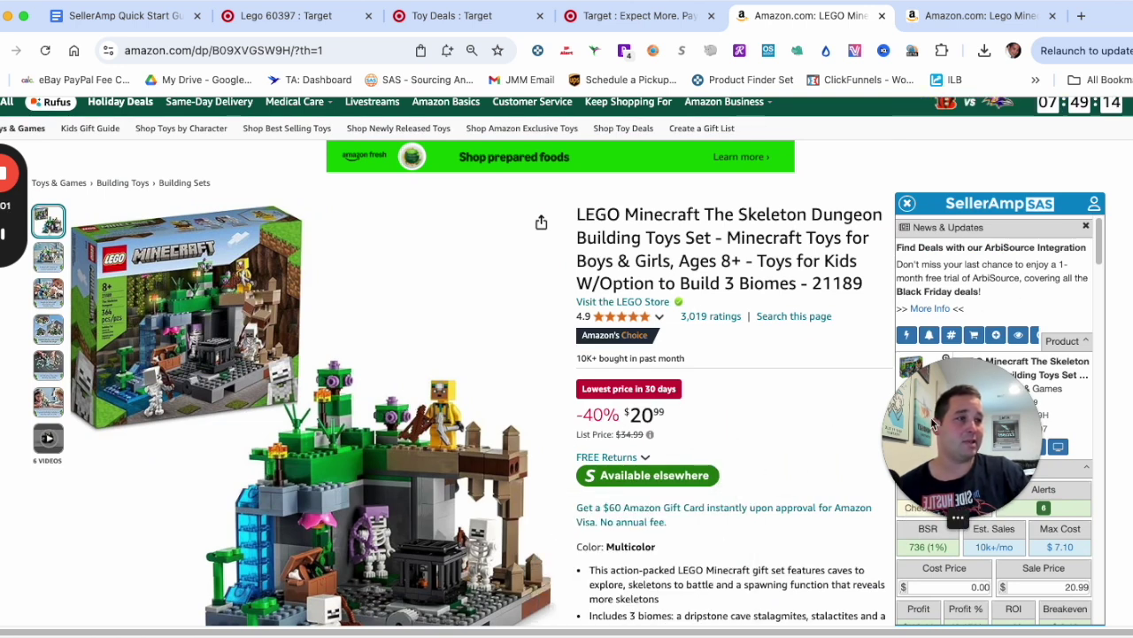
Look over the Skeleton Dungeon's Keepa chart once more, and close its Amazon page and the SellerAmp results on the Target listing
left_click_drag(932, 425, 67, 480)
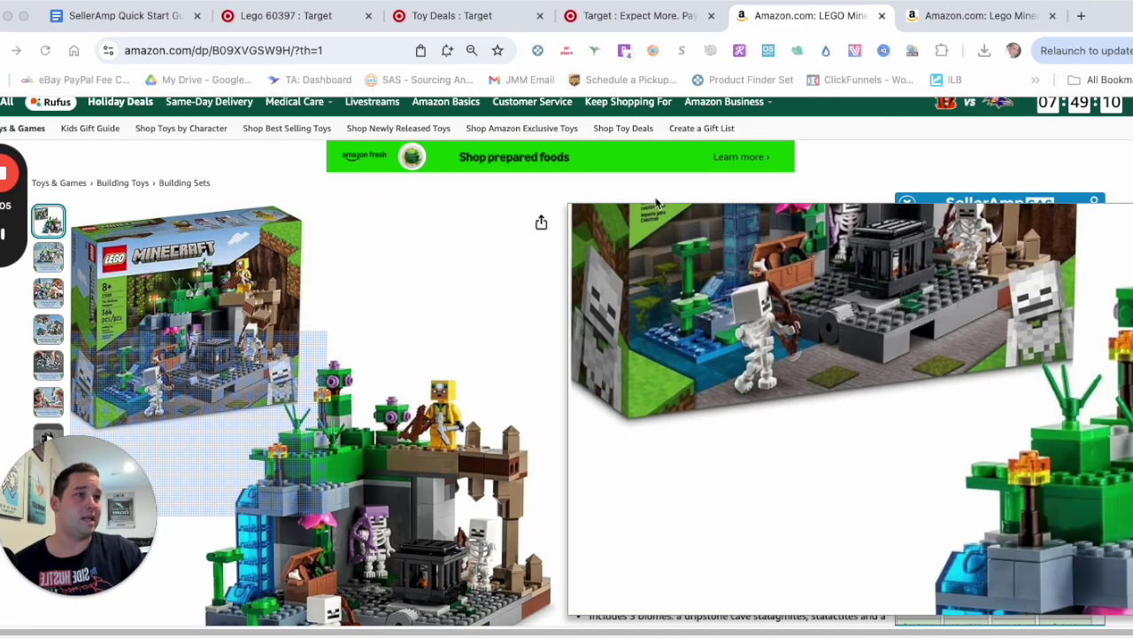
scroll(459, 362, "down", 6)
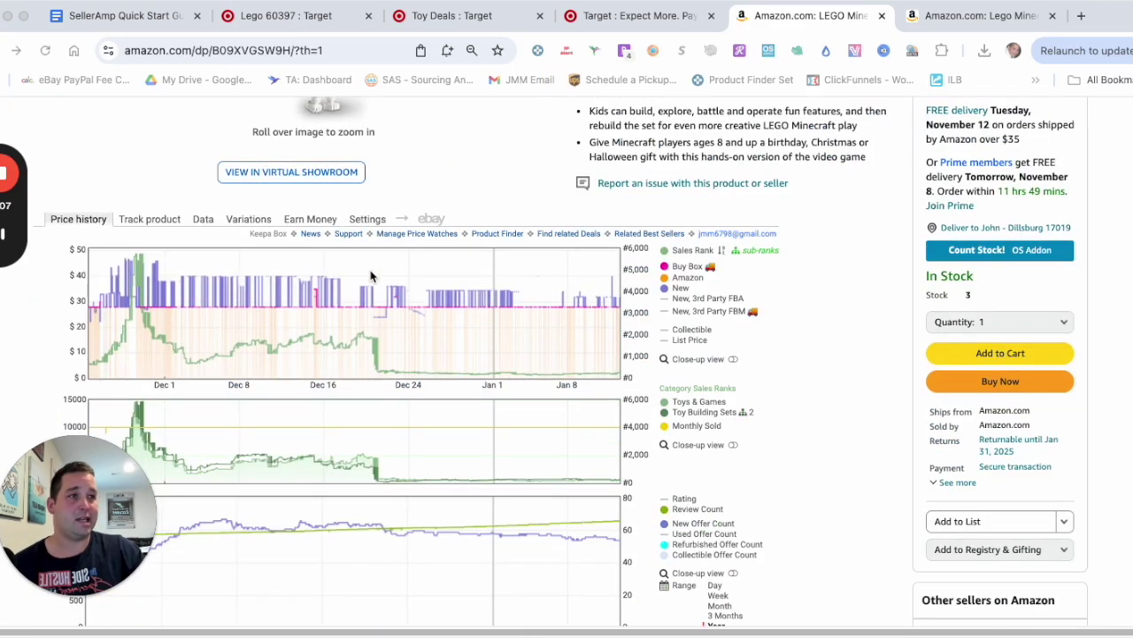
left_click(882, 15)
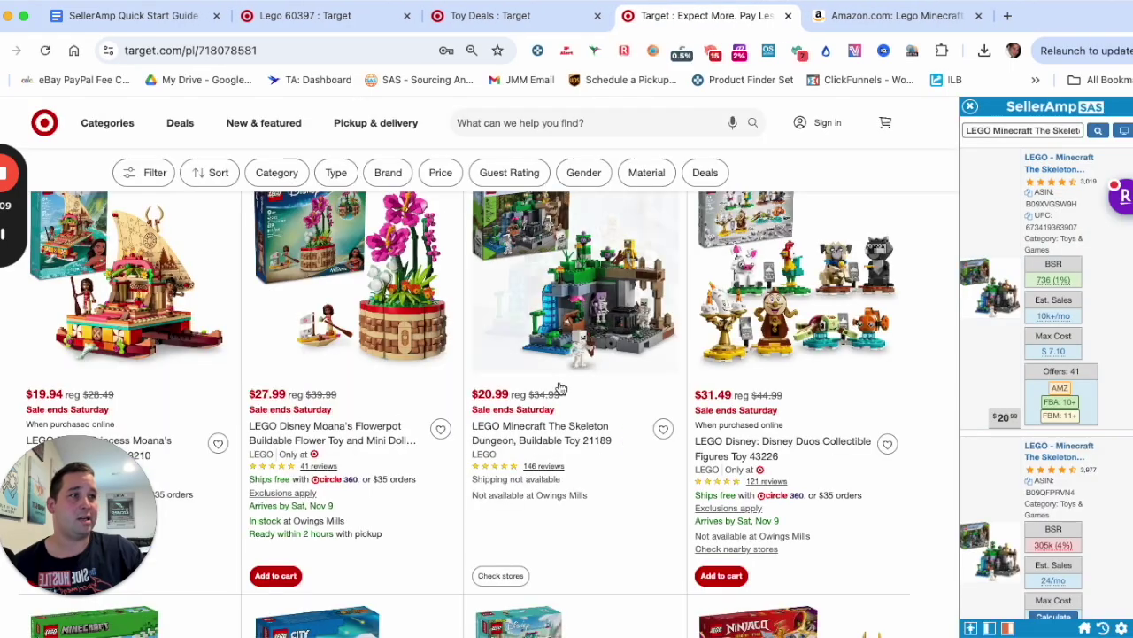
left_click(971, 108)
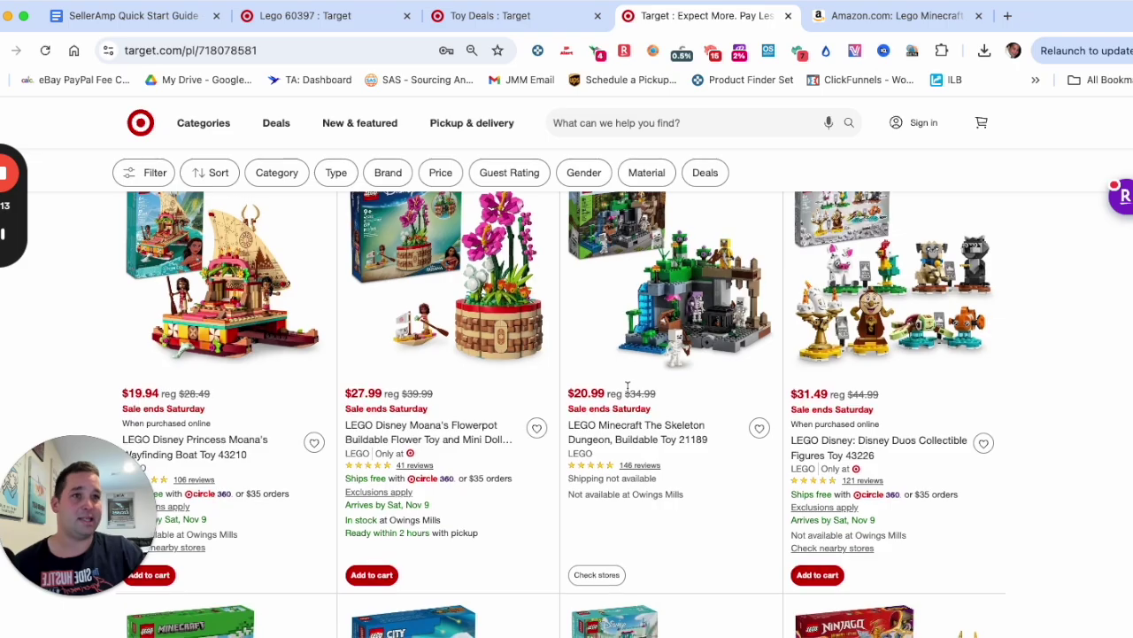
Run a SAS Search on the LEGO Disney Duos Collectible Figures 43226 from the sale listing and look through the Amazon matches
scroll(620, 387, "down", 3)
scroll(624, 382, "up", 3)
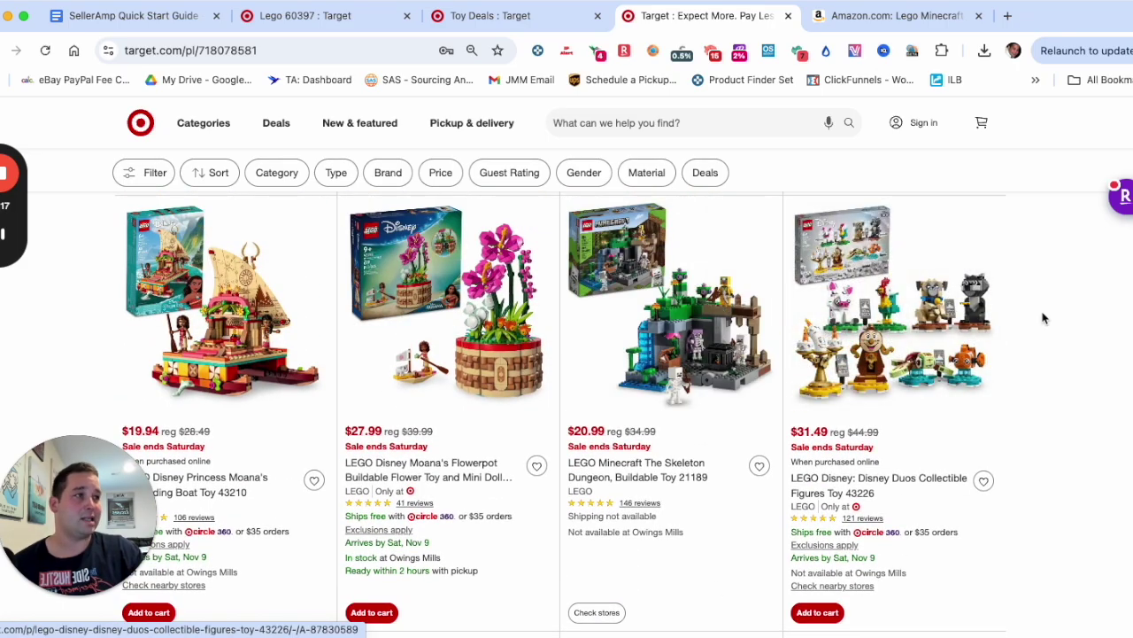
right_click(905, 281)
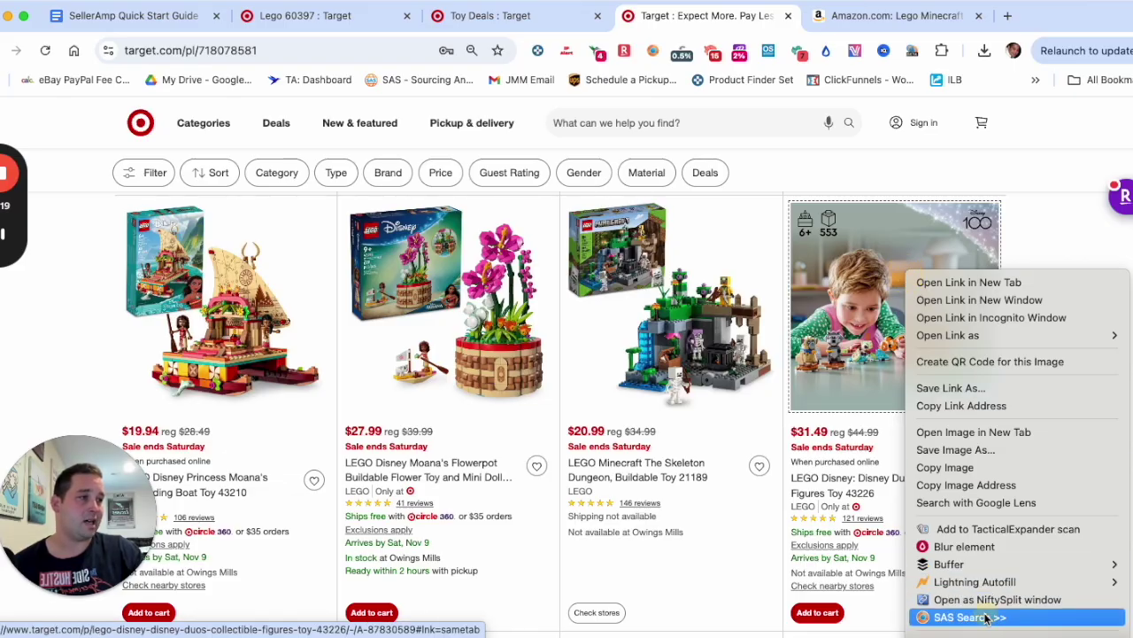
left_click(943, 615)
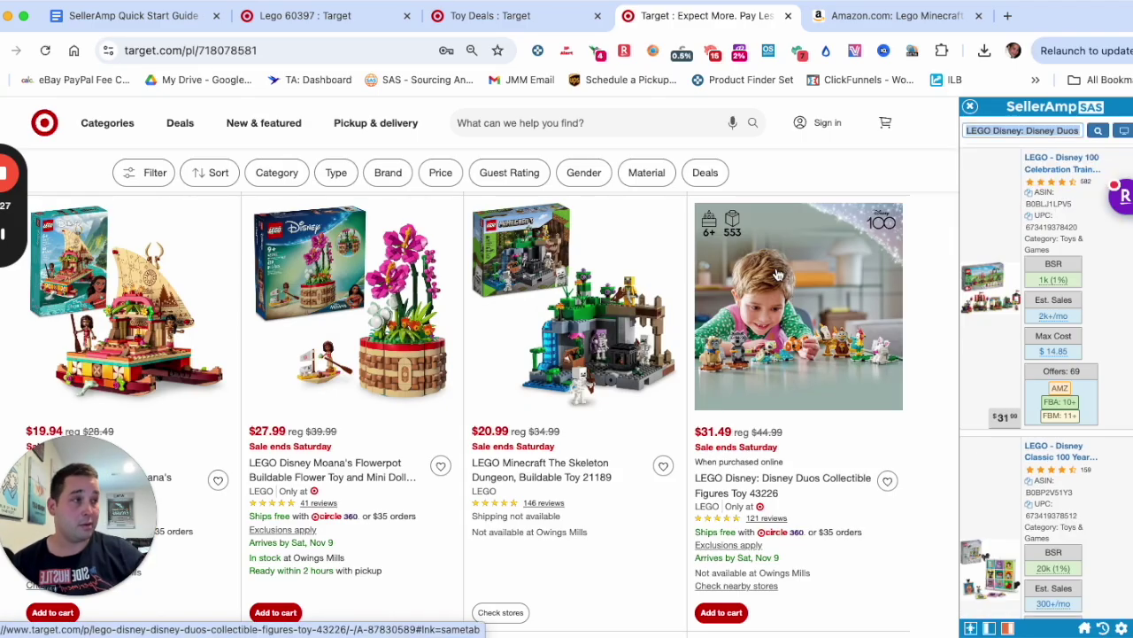
scroll(1033, 285, "down", 7)
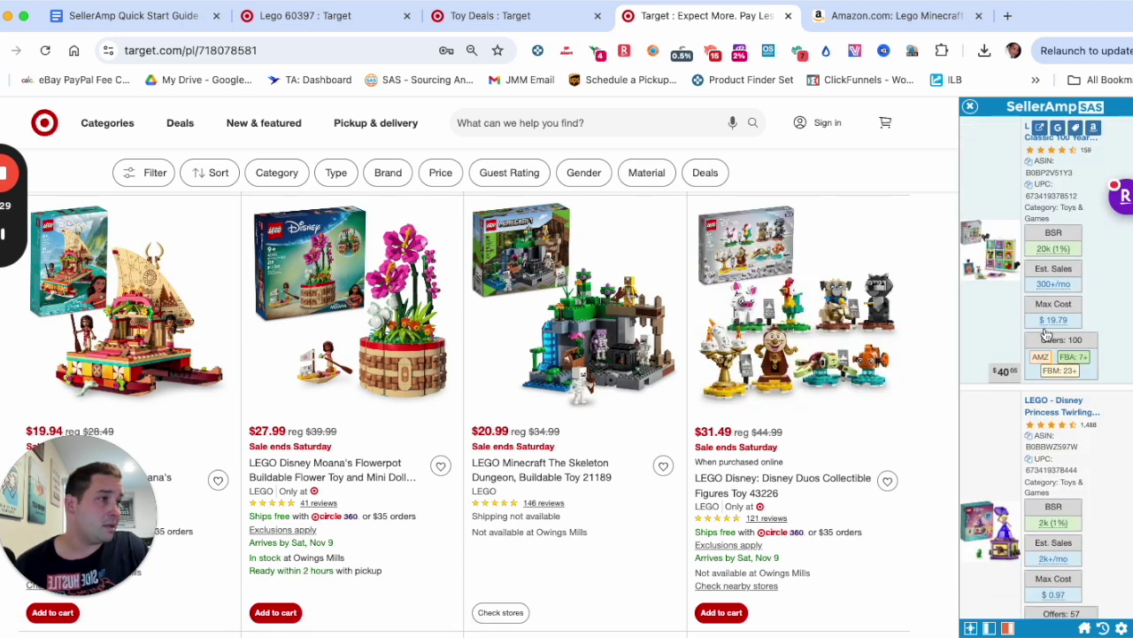
scroll(1033, 265, "down", 6)
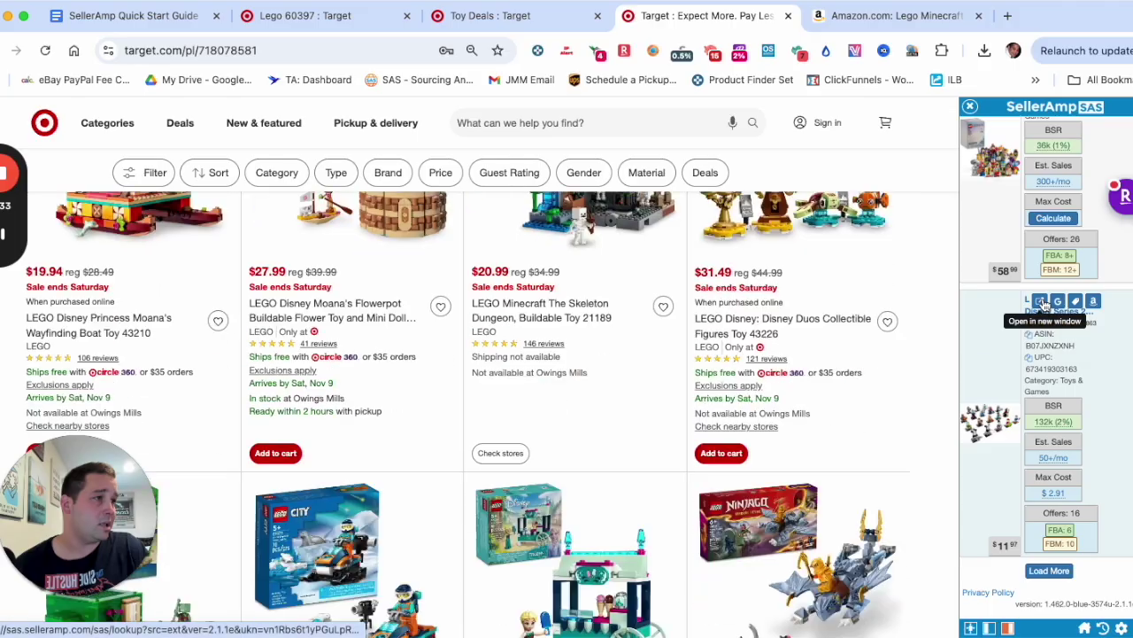
scroll(1036, 297, "down", 5)
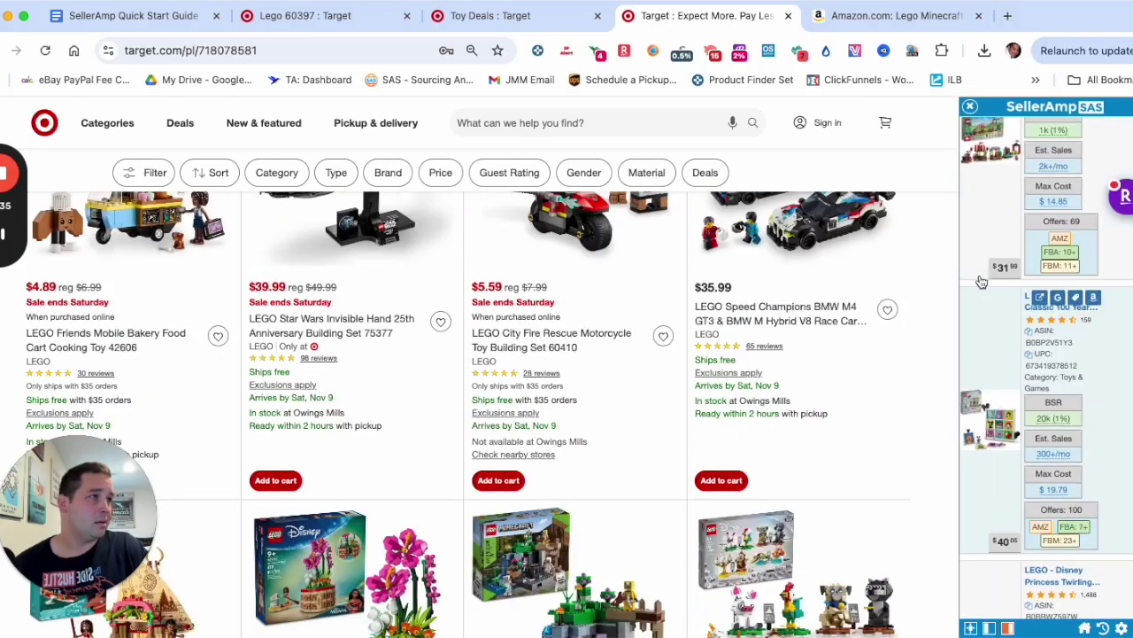
scroll(981, 281, "up", 3)
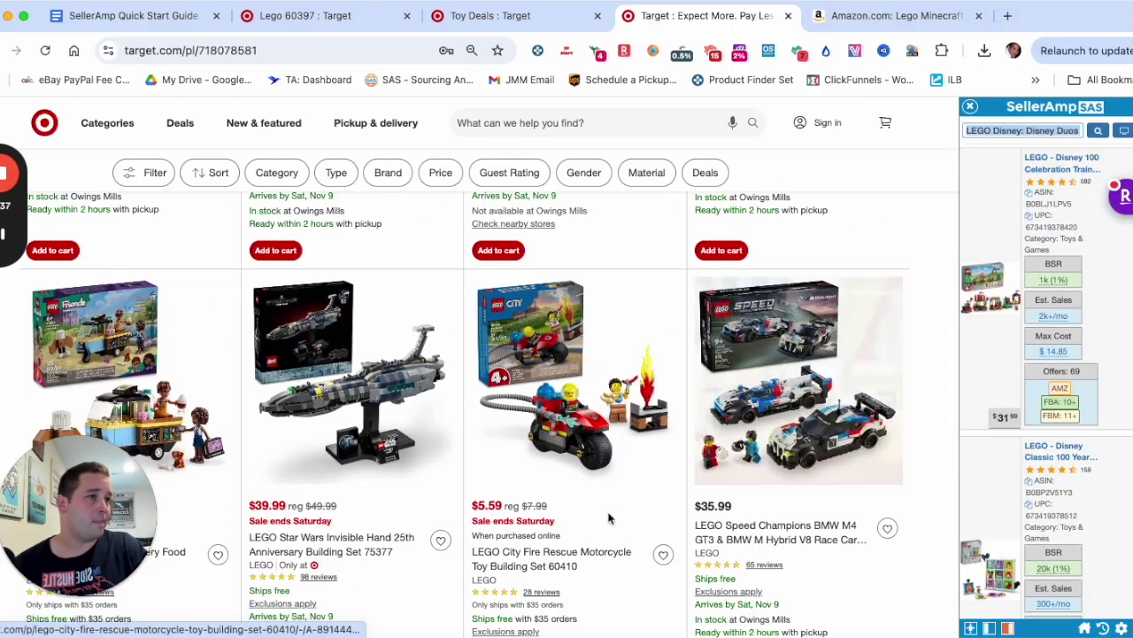
scroll(608, 518, "down", 5)
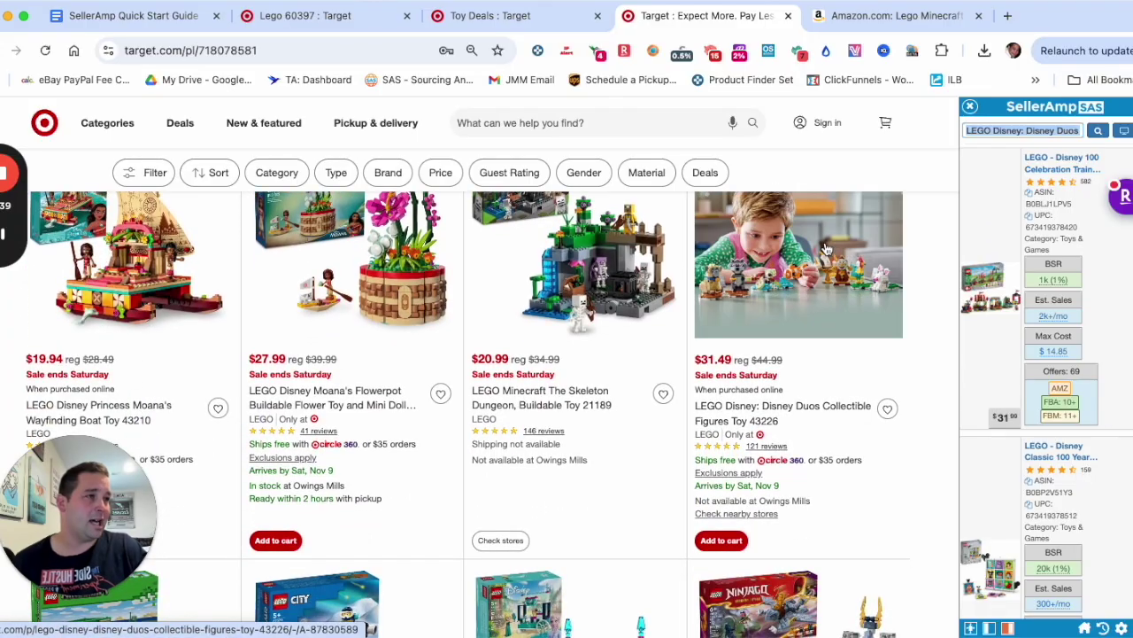
Open the Disney Duos Collectible Figures product page on Target in a new tab and close the leftover Amazon tab
left_click(824, 248, "super")
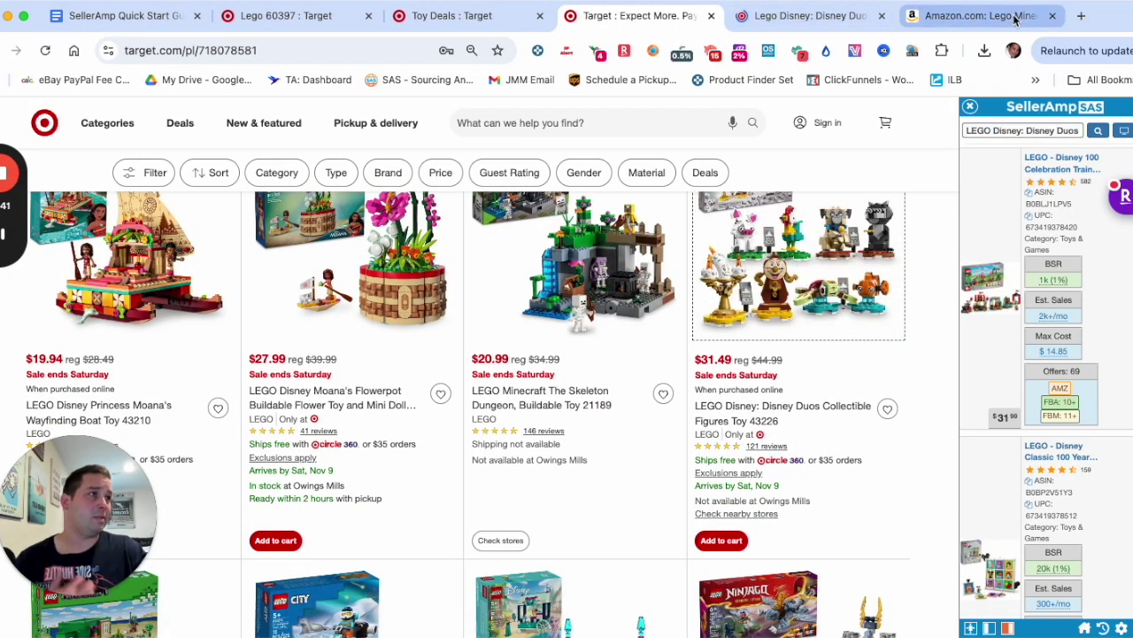
left_click(1027, 15)
left_click(1054, 16)
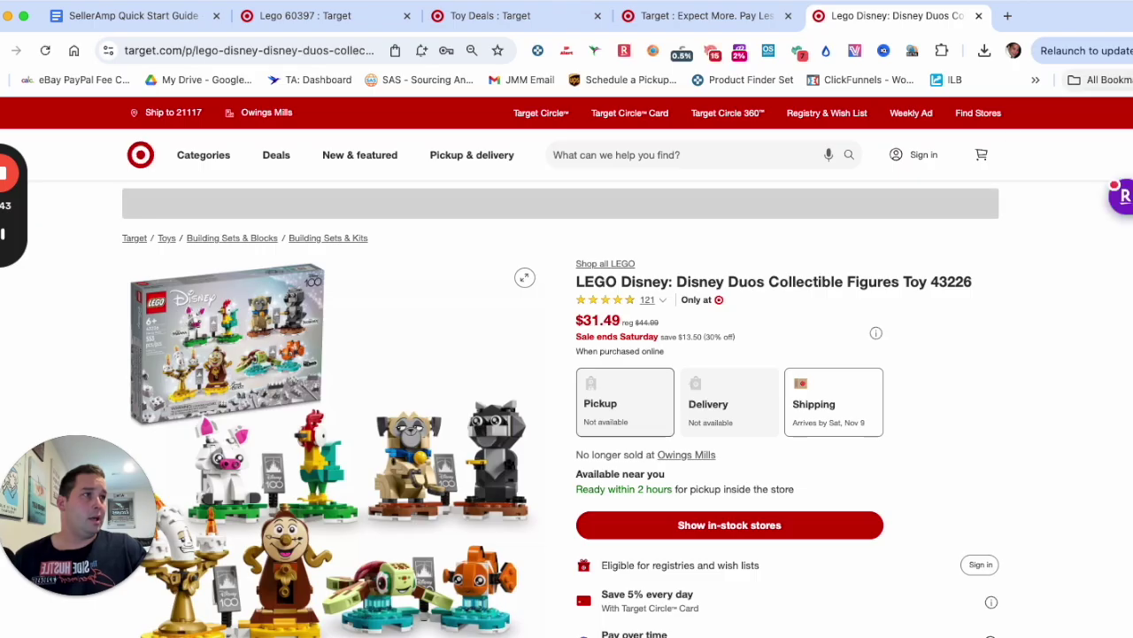
Run a SAS Search on only the set number 43226 from the Disney Duos product title
left_click_drag(989, 282, 930, 279)
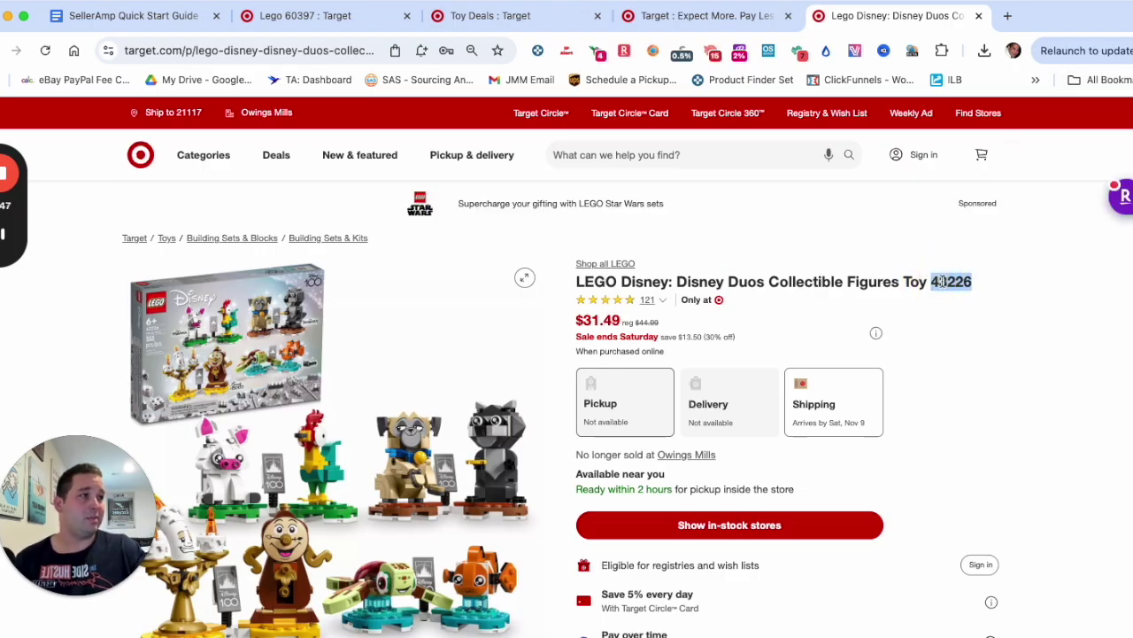
right_click(942, 282)
left_click(1051, 482)
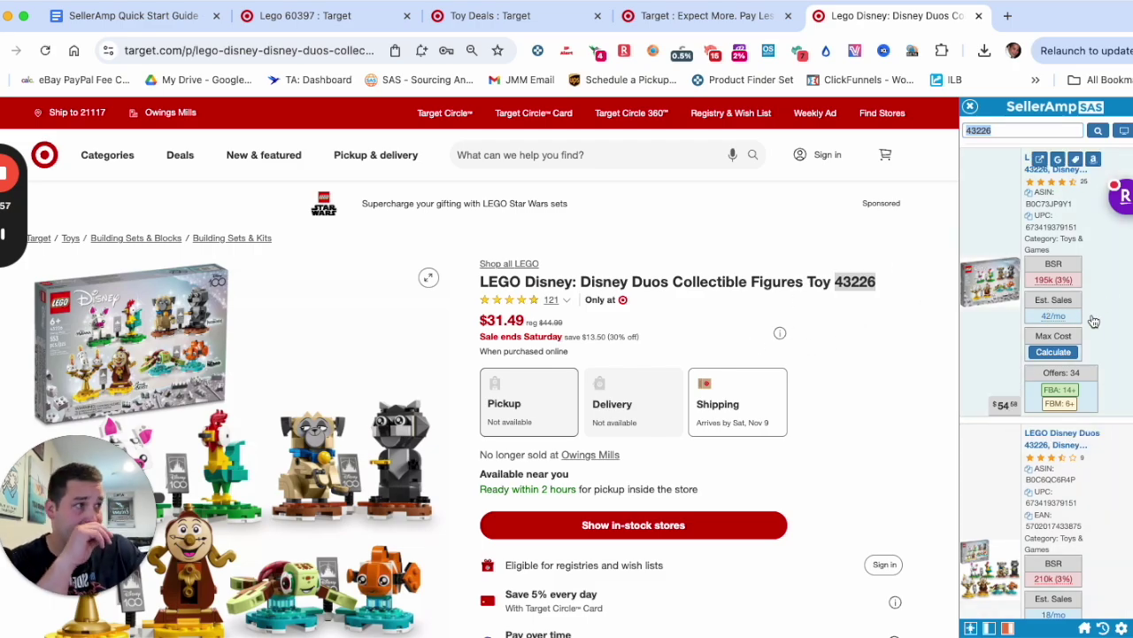
Review the SellerAmp matches for 43226 and open the Amazon product page of the first match
mouse_move(1069, 282)
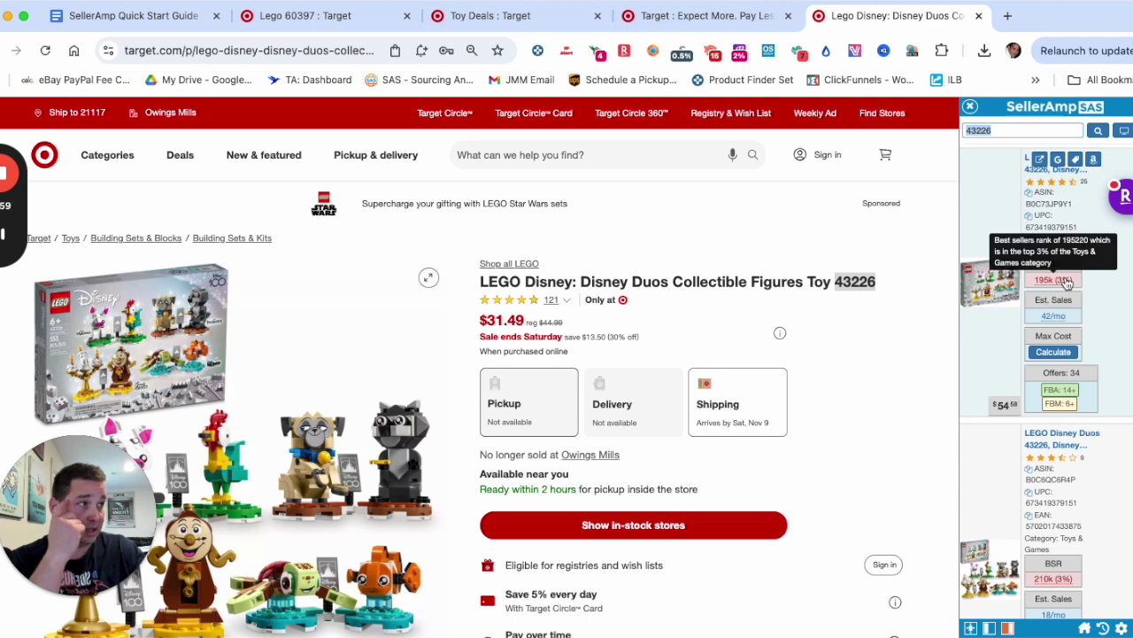
scroll(1069, 352, "down", 2)
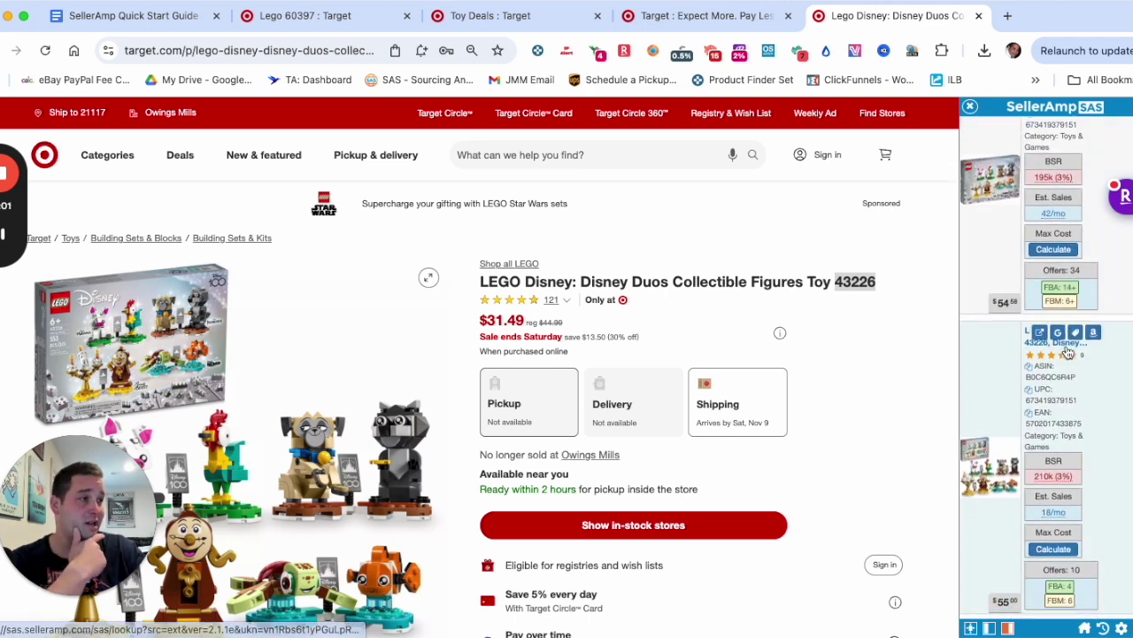
scroll(1069, 352, "down", 5)
scroll(1058, 359, "up", 3)
scroll(1056, 362, "down", 2)
left_click(1096, 156)
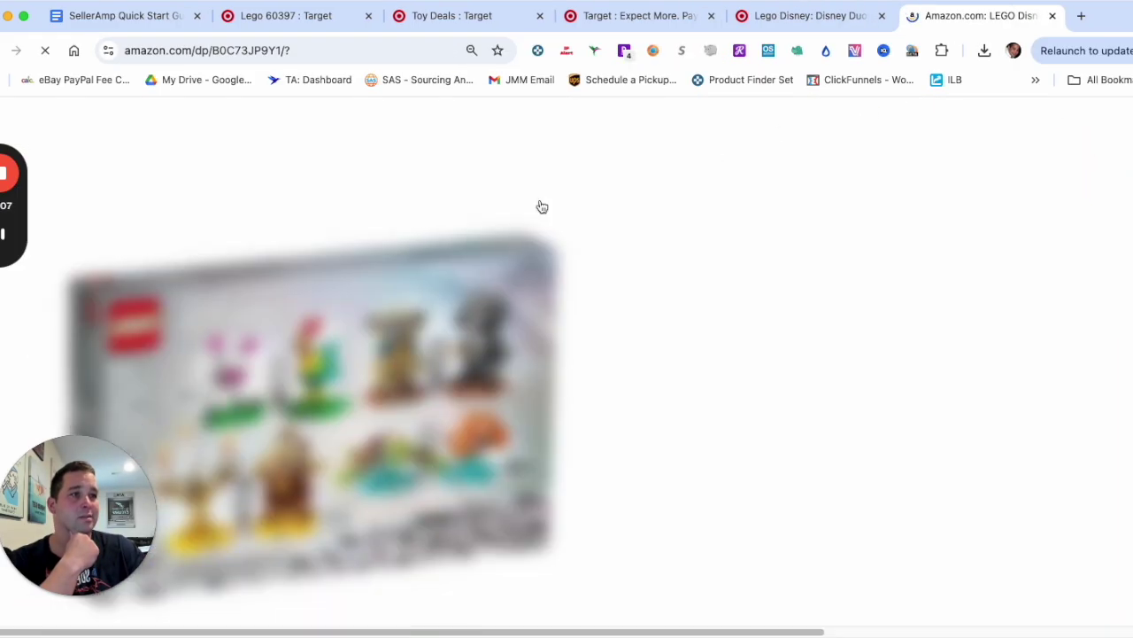
left_click(804, 18)
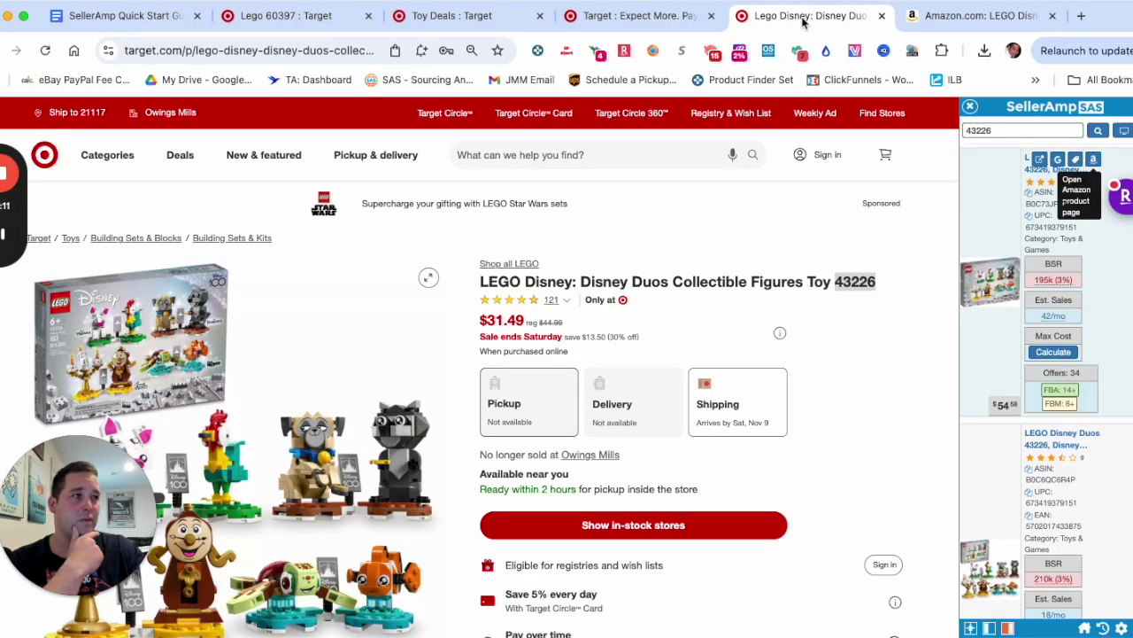
left_click(959, 19)
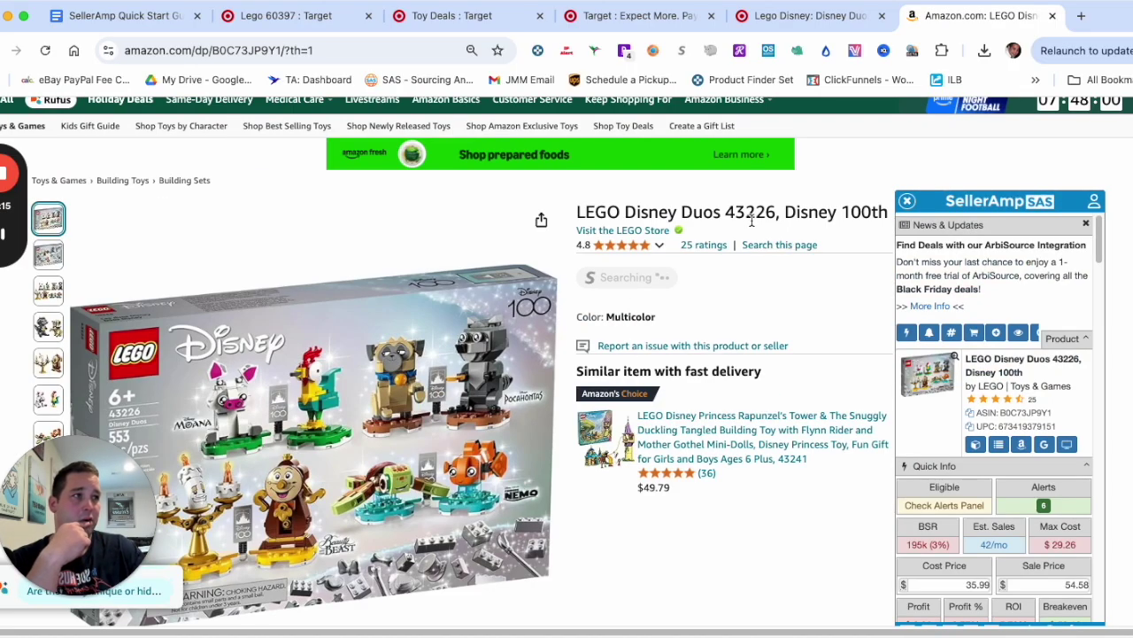
Examine the listing's Keepa history together with its SellerAmp ranks, prices and FBA offers
scroll(708, 354, "down", 10)
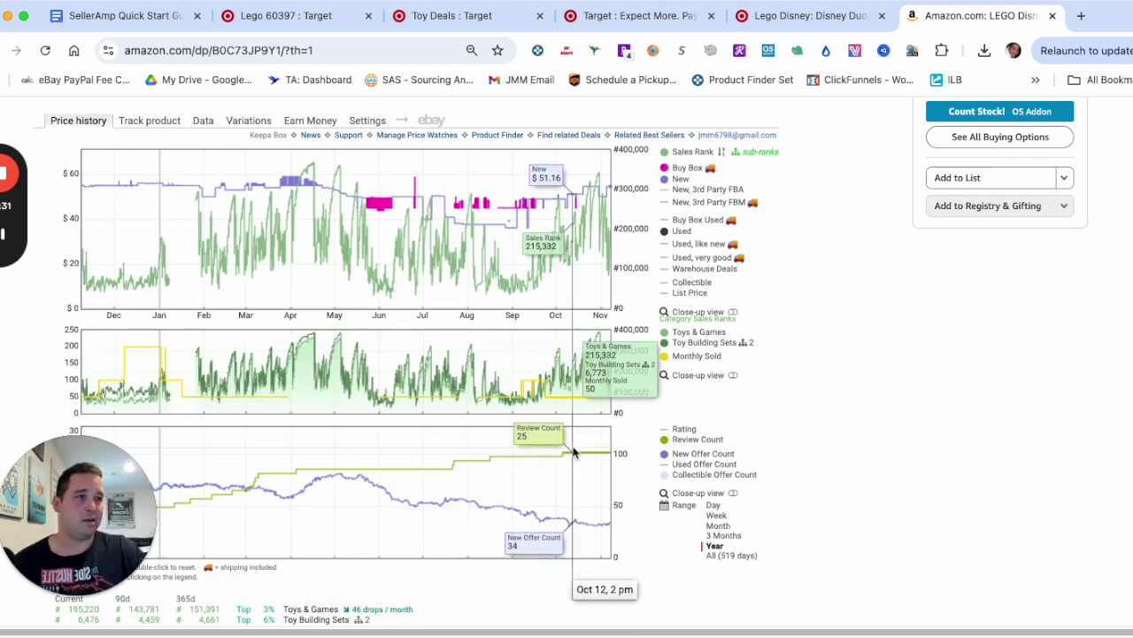
scroll(1060, 253, "up", 5)
scroll(1018, 250, "down", 10)
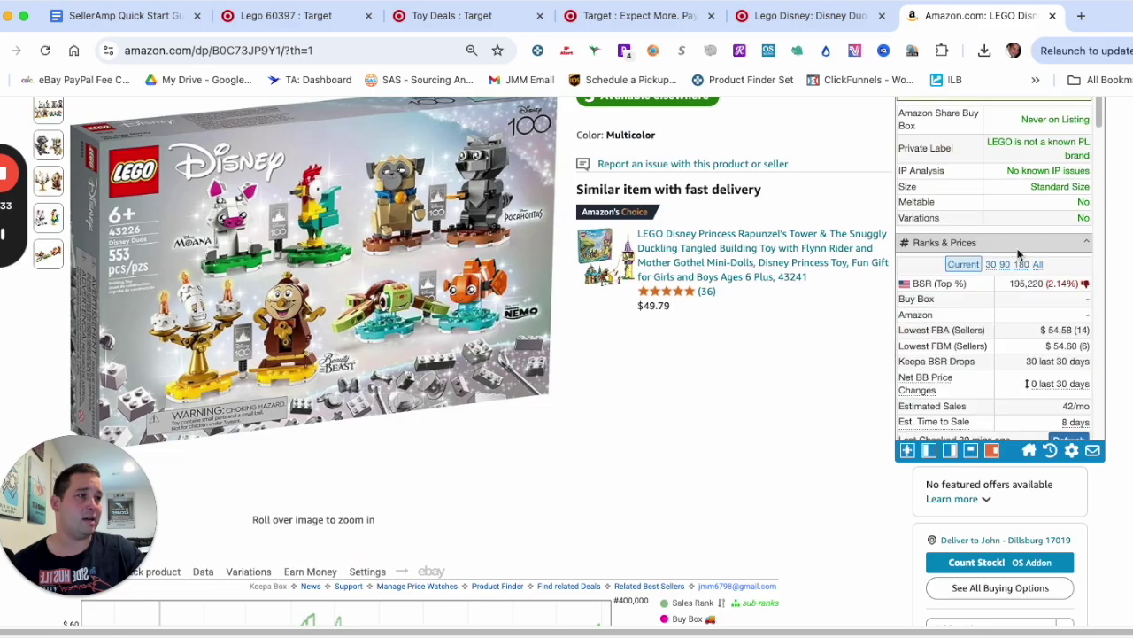
scroll(1016, 255, "up", 2)
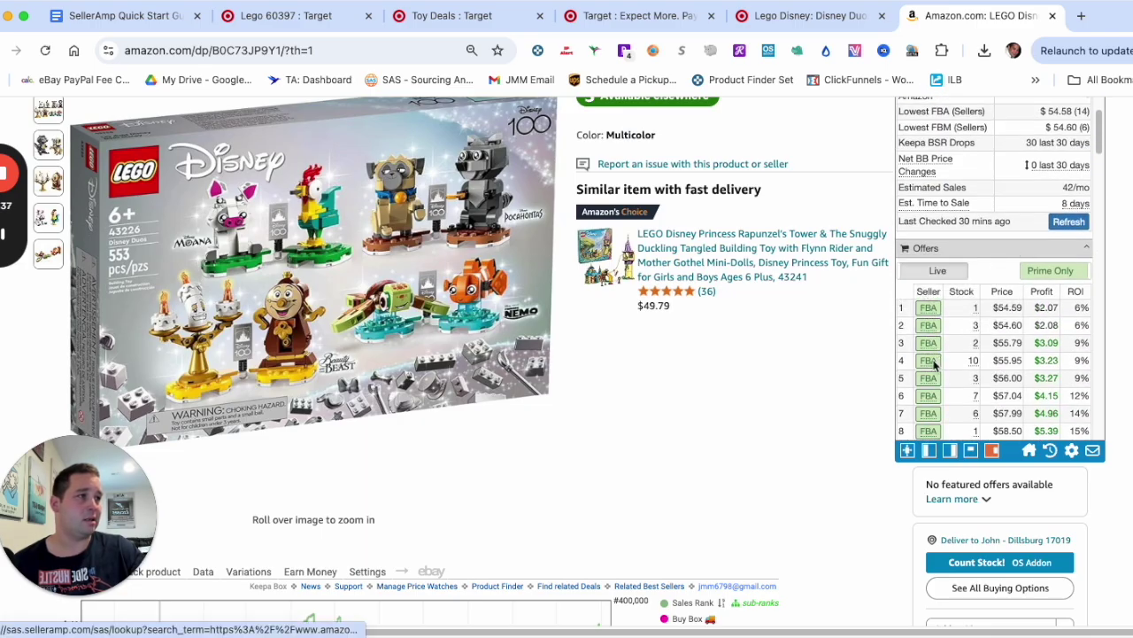
Switch the Buy Box Analysis to the 30-day period and inspect the sellers' shares
scroll(1013, 326, "down", 15)
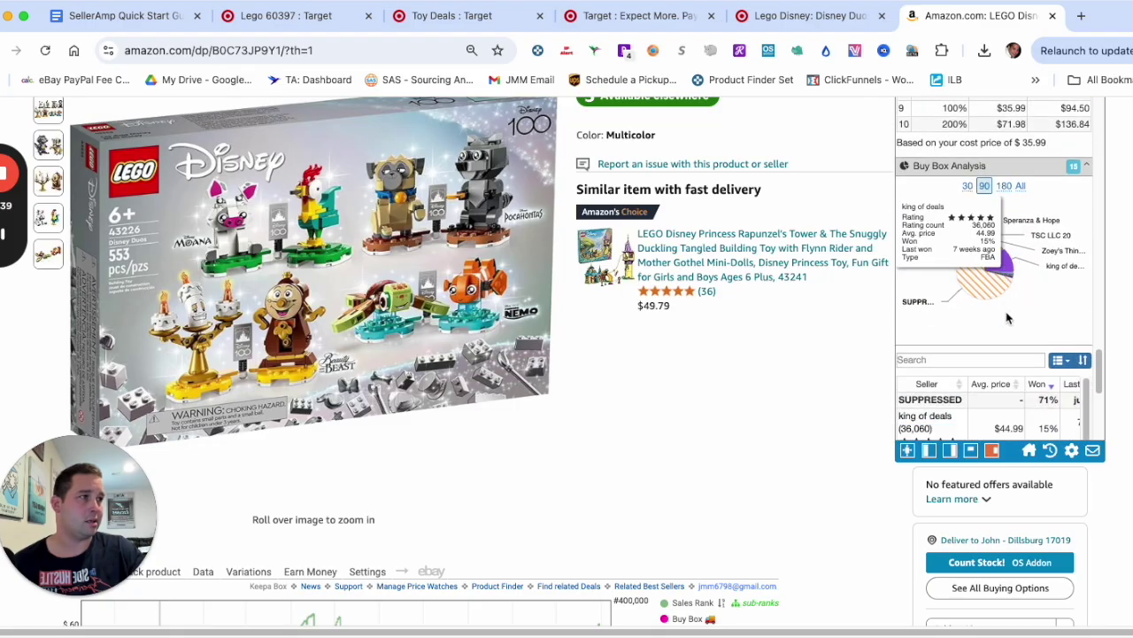
mouse_move(988, 295)
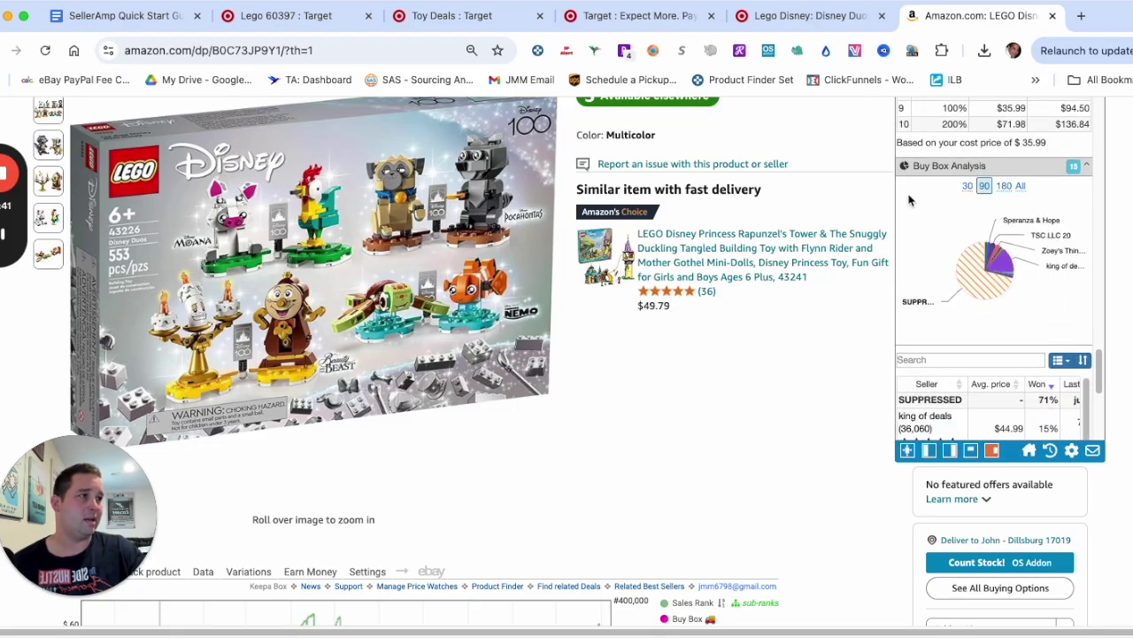
left_click(968, 187)
mouse_move(1027, 301)
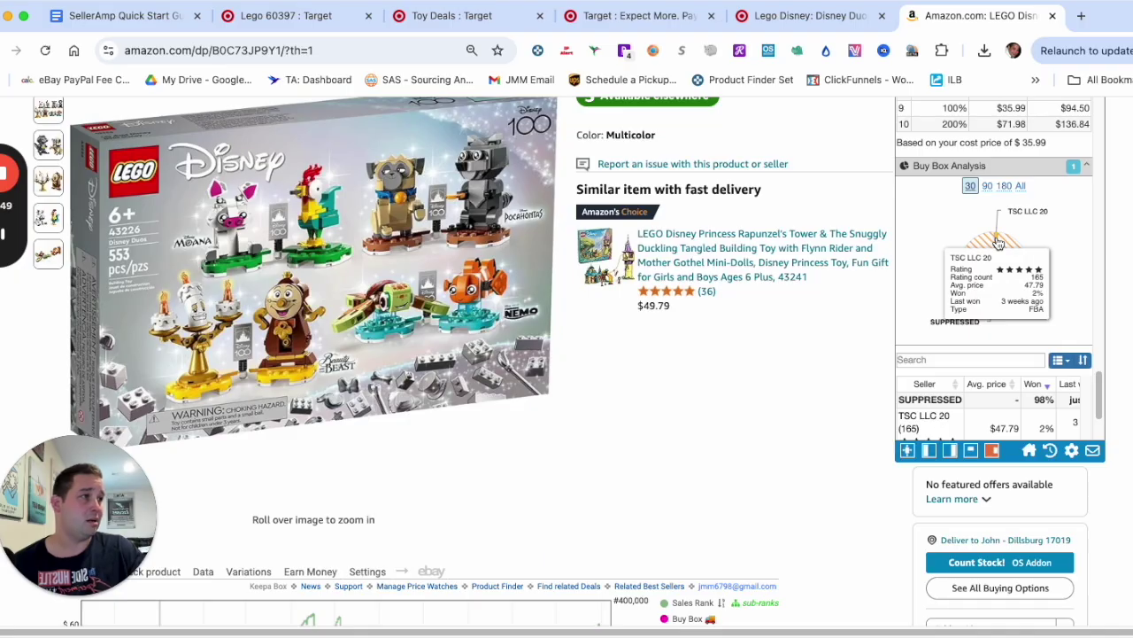
scroll(1017, 292, "down", 1)
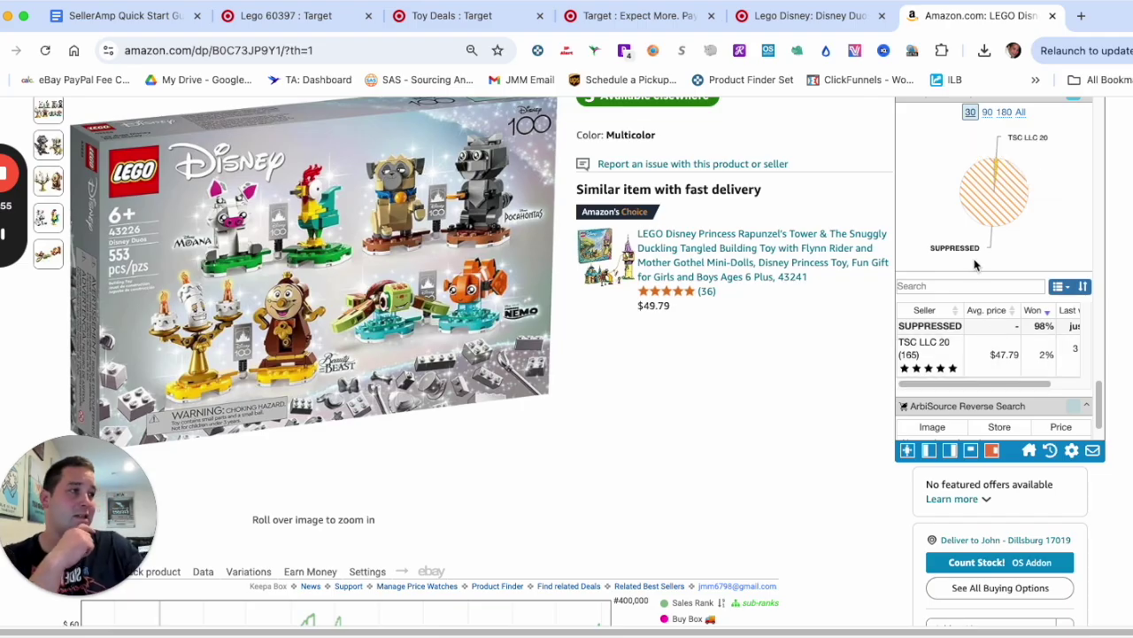
Compare the current FBA offer prices with the Buy Box price history in the SellerAmp and Keepa charts
scroll(996, 326, "up", 15)
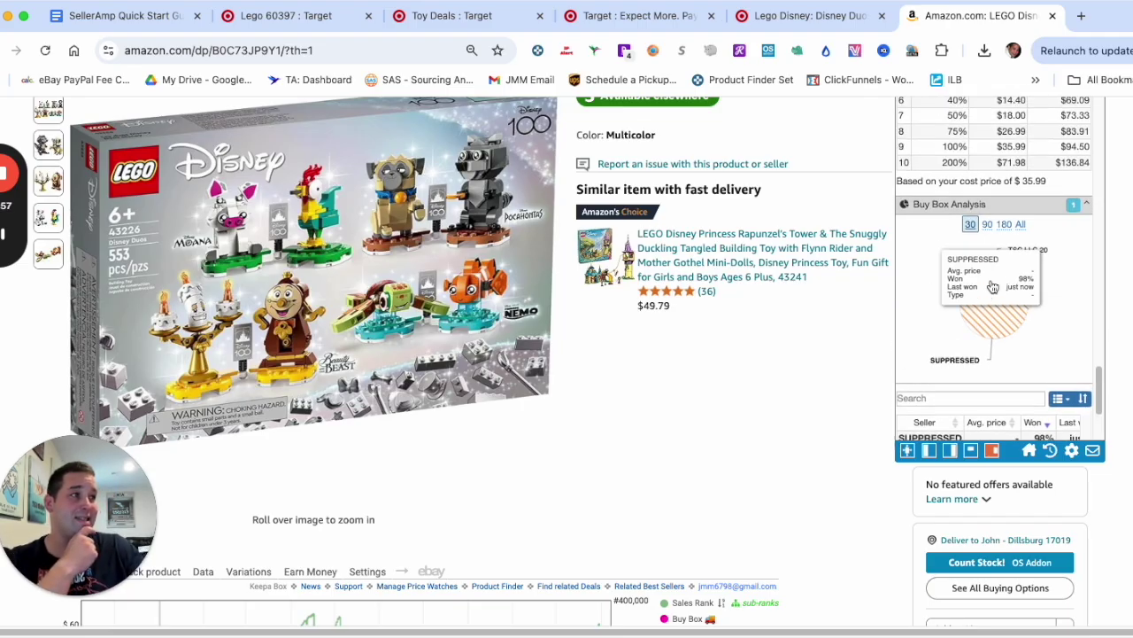
scroll(974, 195, "up", 15)
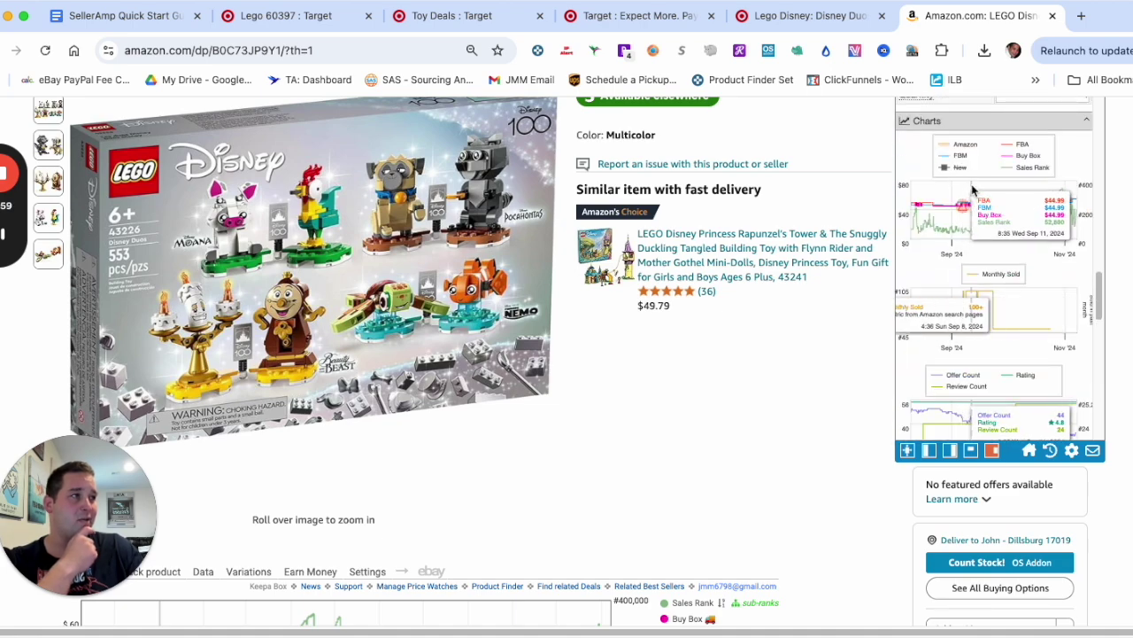
scroll(1004, 221, "down", 5)
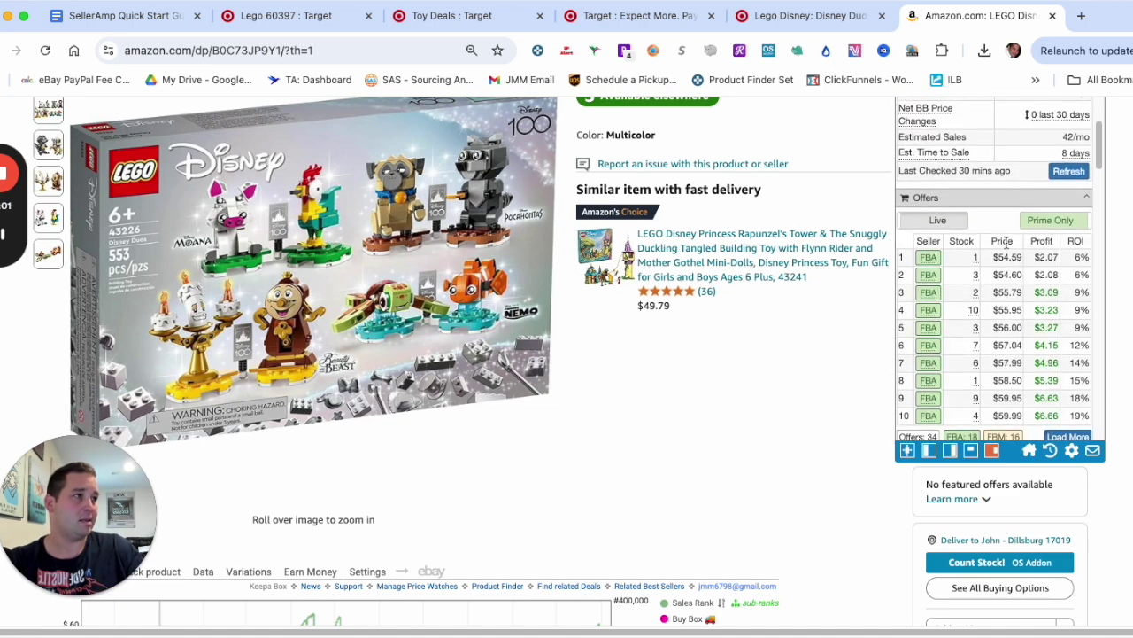
scroll(1007, 293, "down", 2)
scroll(723, 377, "down", 1)
scroll(724, 377, "down", 3)
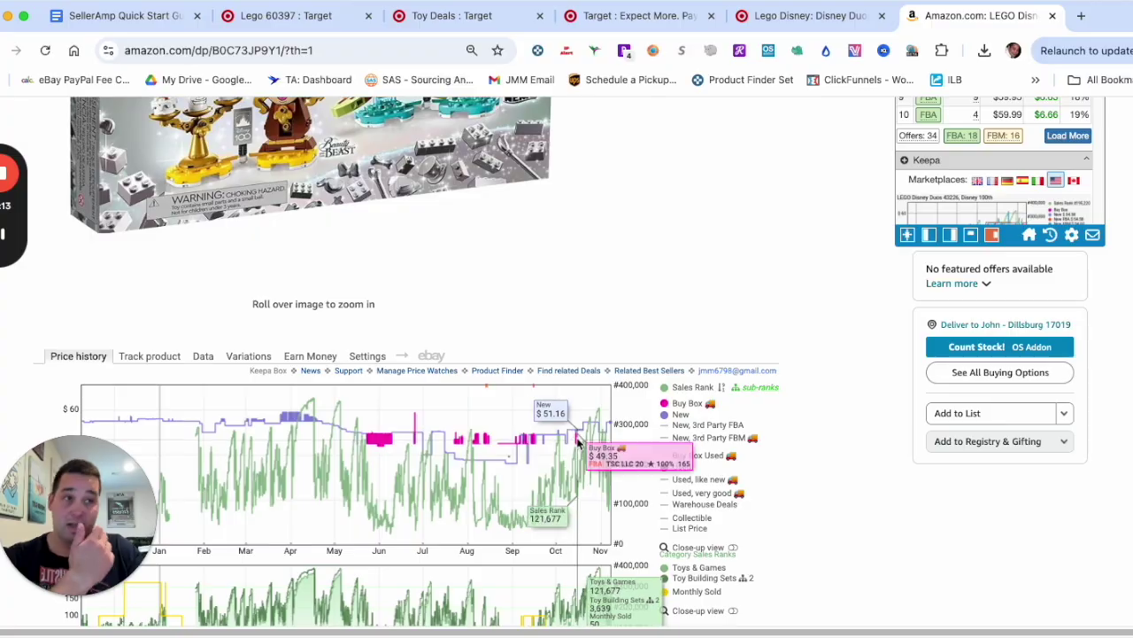
scroll(710, 320, "up", 1)
scroll(710, 320, "up", 3)
scroll(708, 306, "down", 5)
scroll(749, 275, "up", 6)
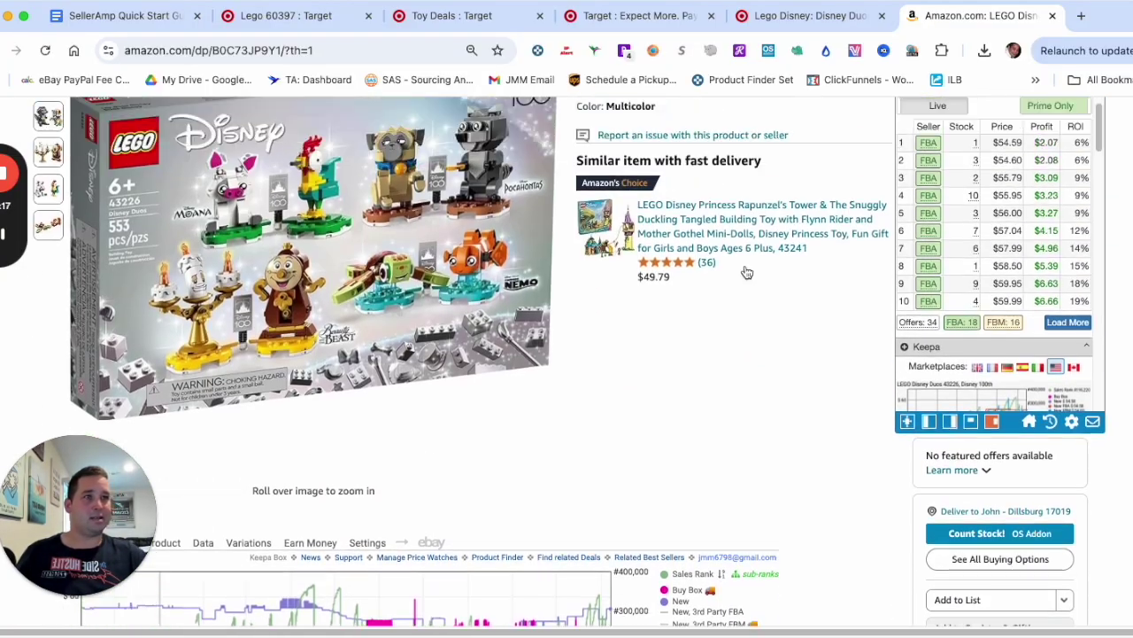
scroll(1048, 237, "up", 5)
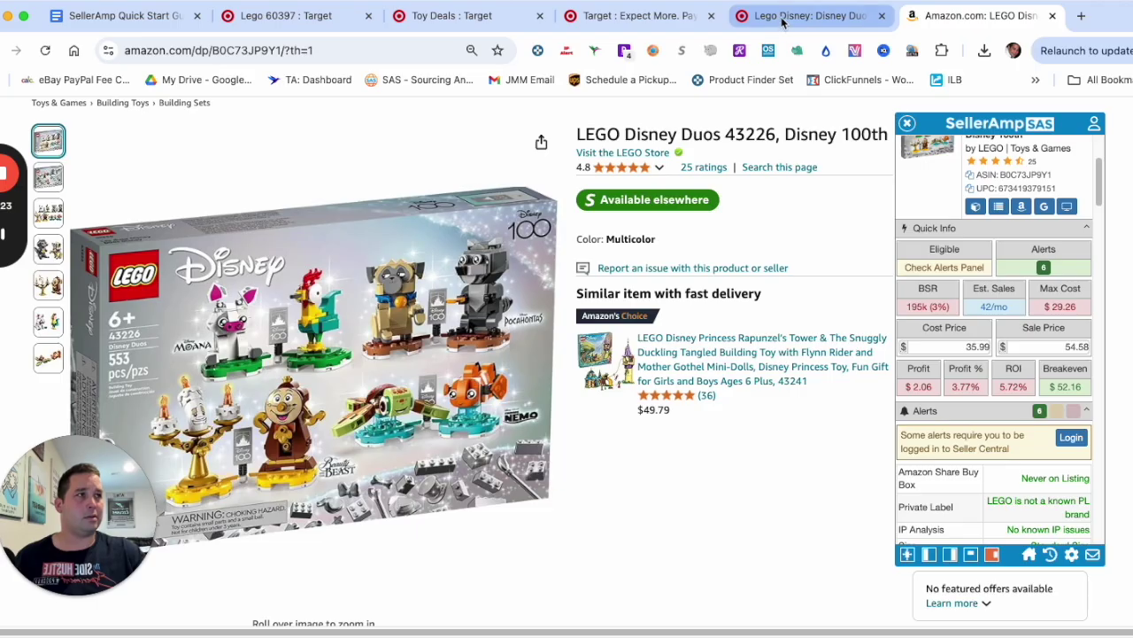
Recheck the Target price and set the SellerAmp cost price to 31.49*.93 on the Amazon listing
left_click(782, 21)
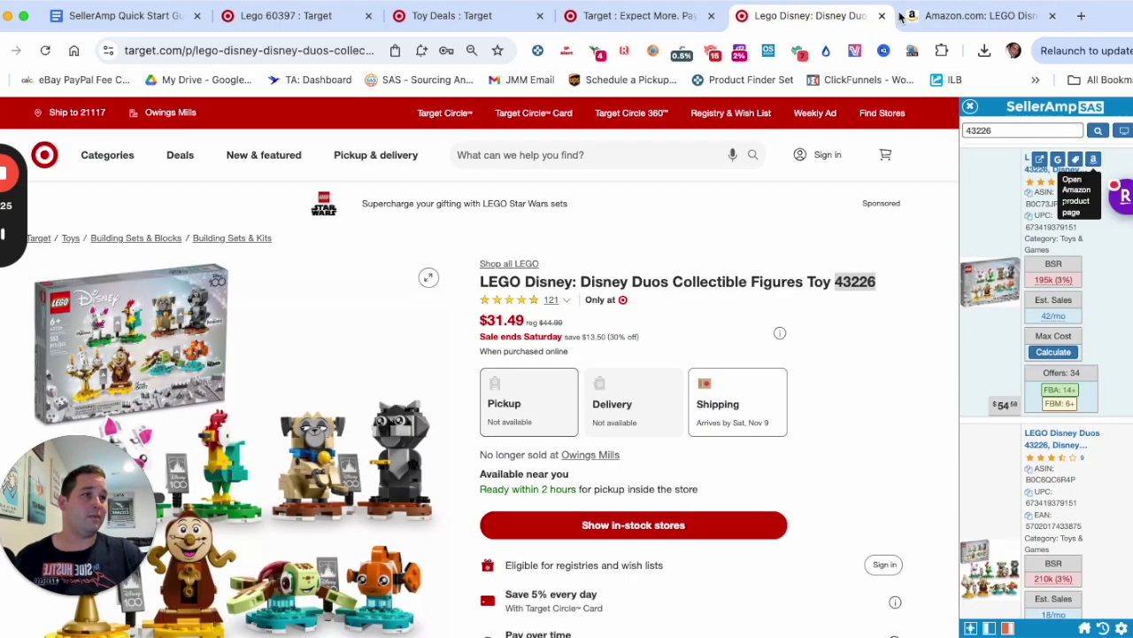
left_click(935, 19)
double_click(975, 346)
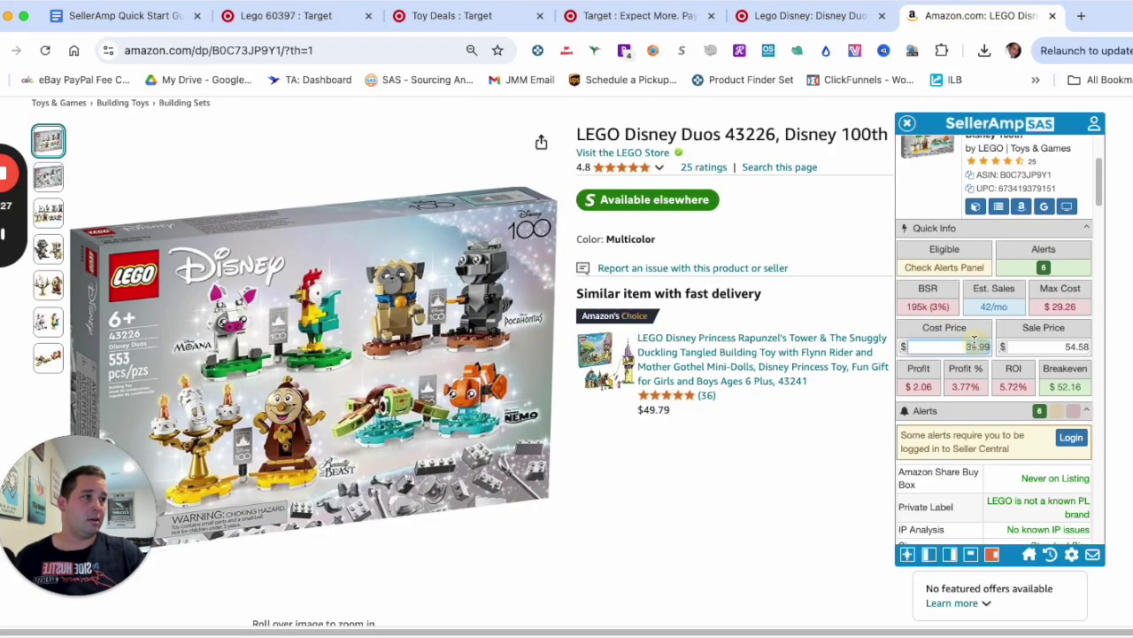
type("31.49")
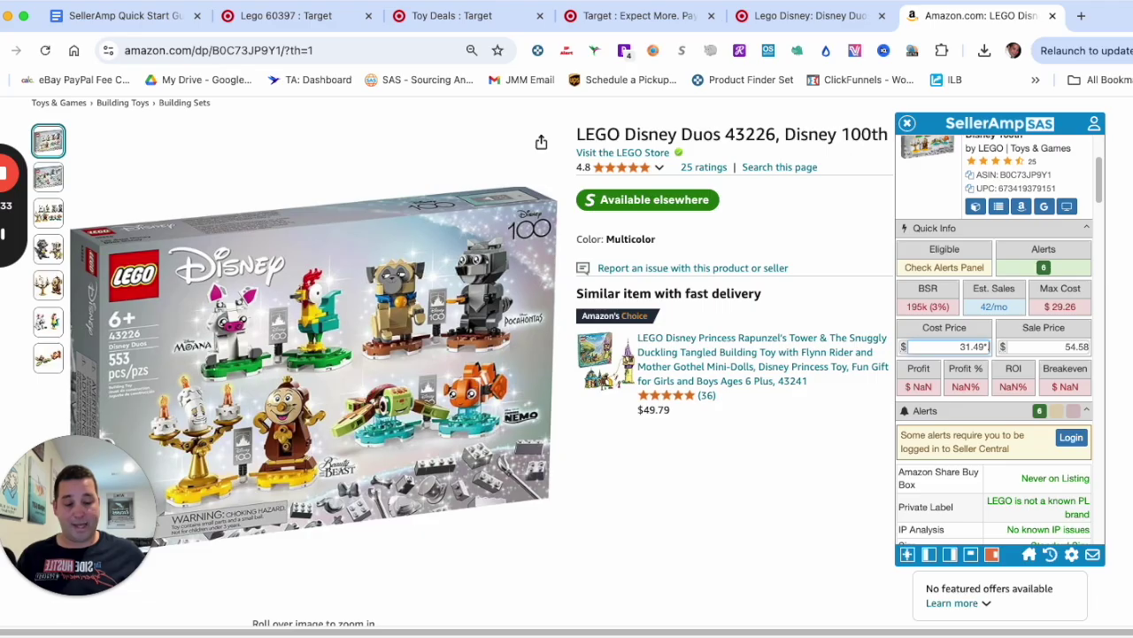
type("*.93")
key("Return")
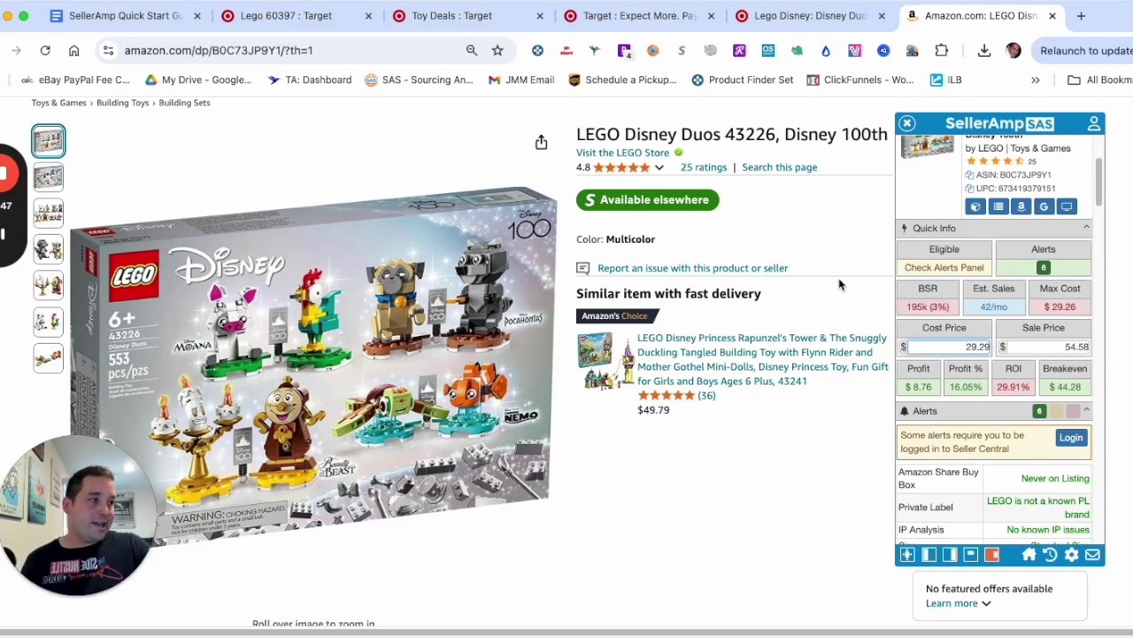
Set the sale price to 49.99 and check it against the Keepa price history
left_click(1065, 346)
type("49.99")
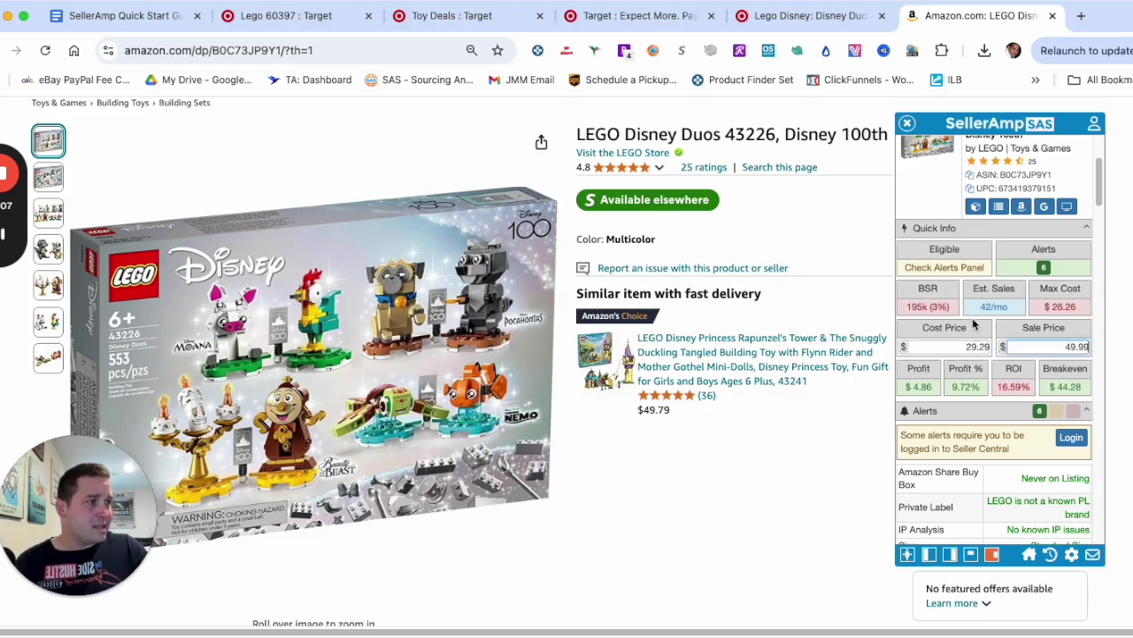
scroll(987, 406, "down", 1)
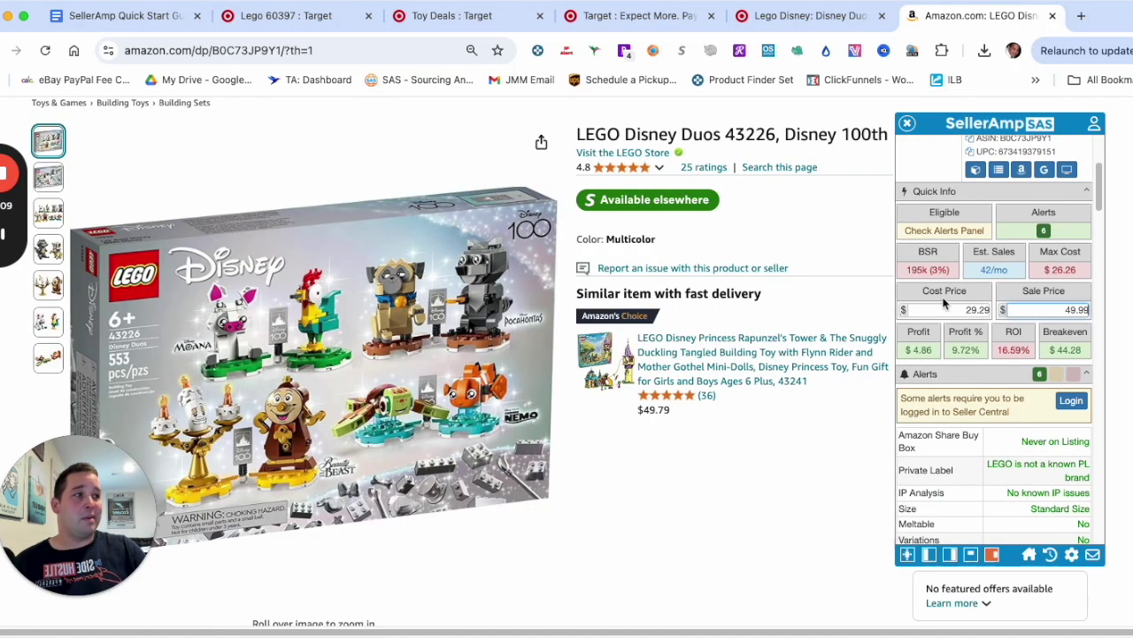
scroll(765, 365, "down", 5)
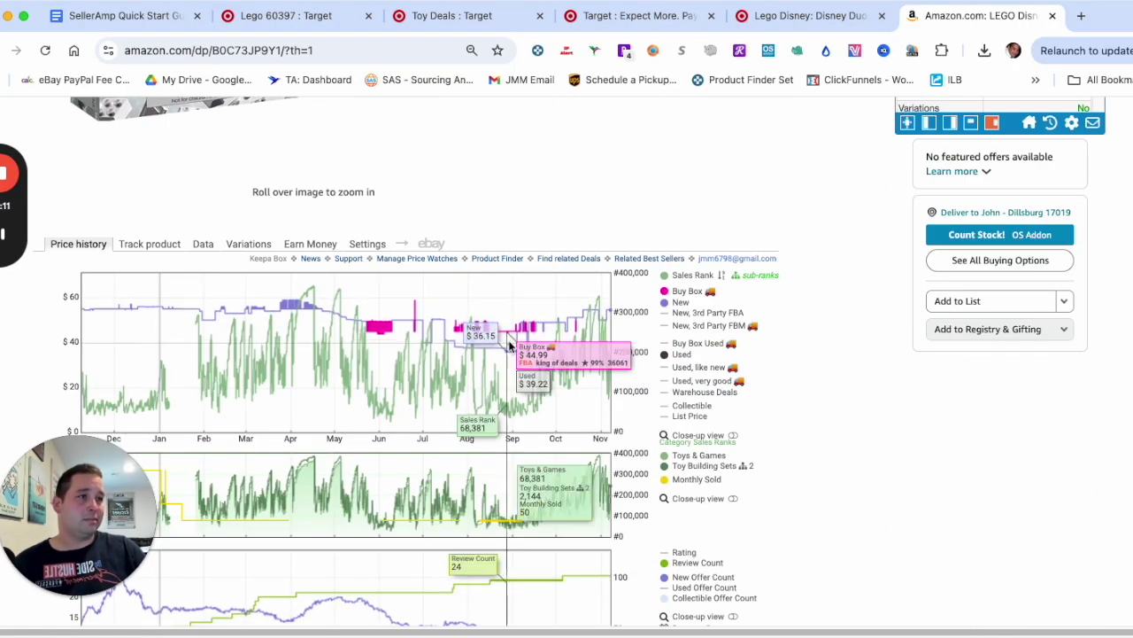
scroll(771, 332, "up", 5)
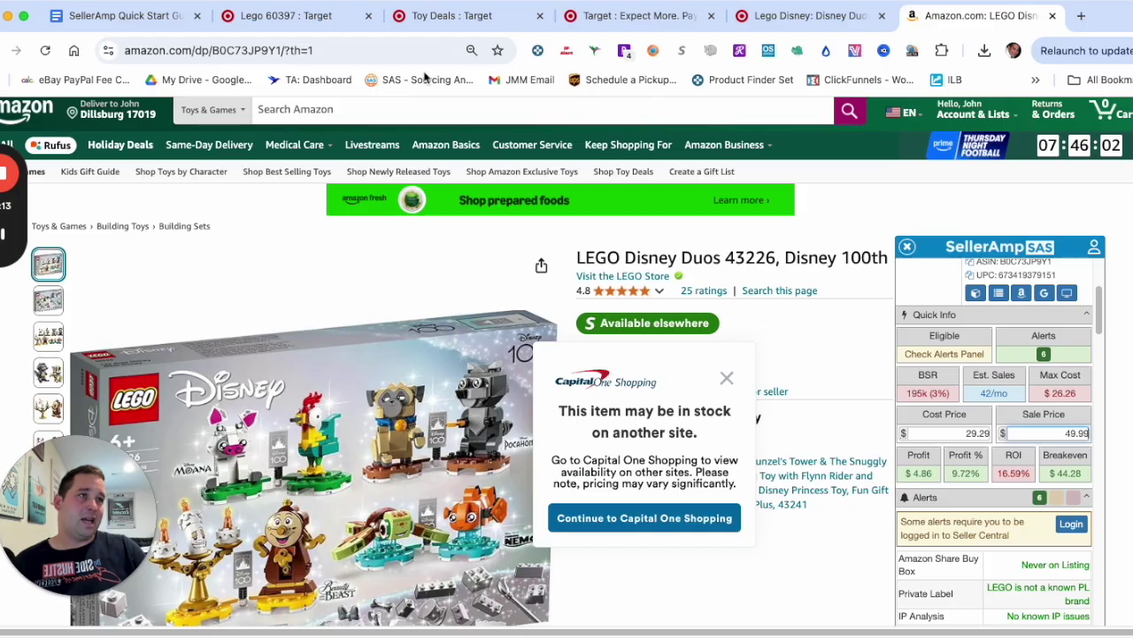
Copy the web address of the Target product page for LEGO Disney Duos 43226
left_click(450, 15)
left_click(636, 15)
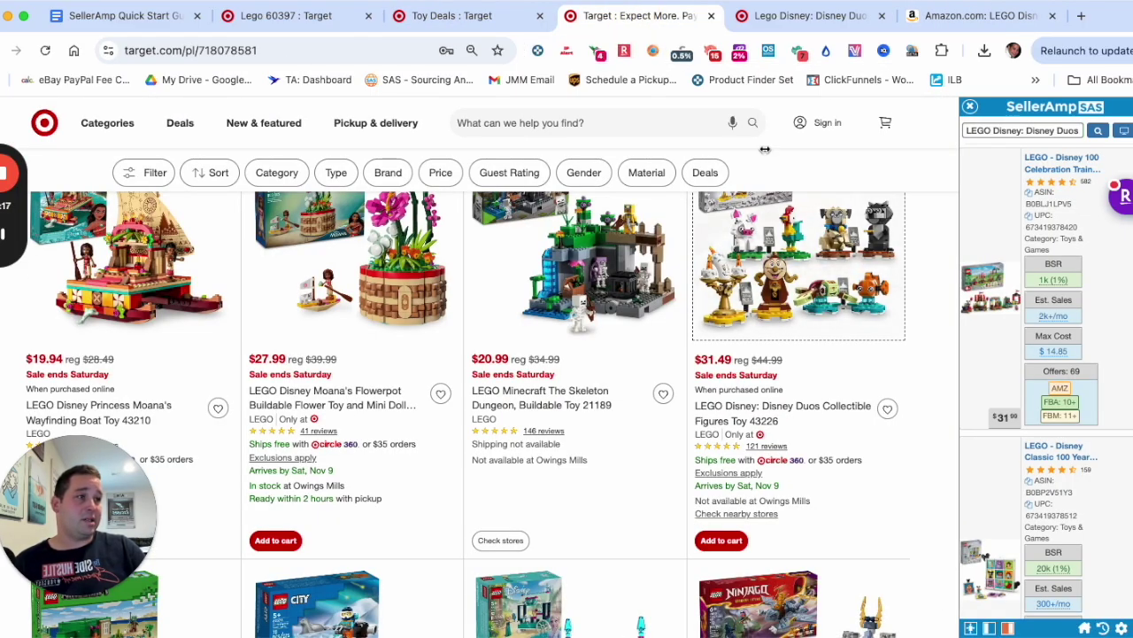
left_click(750, 18)
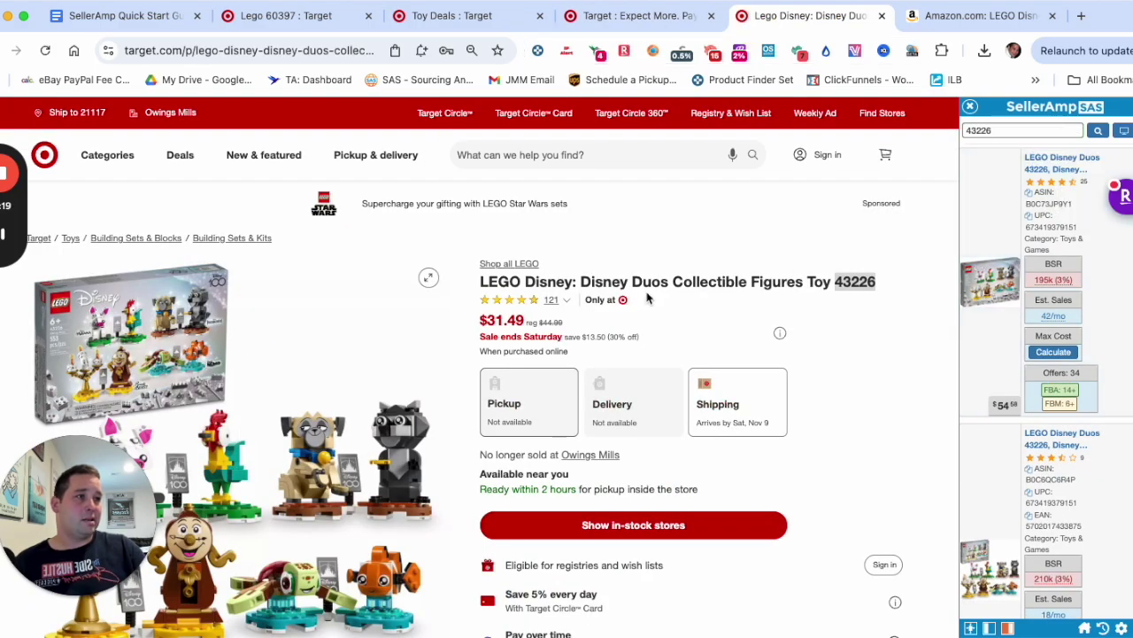
scroll(281, 319, "down", 1)
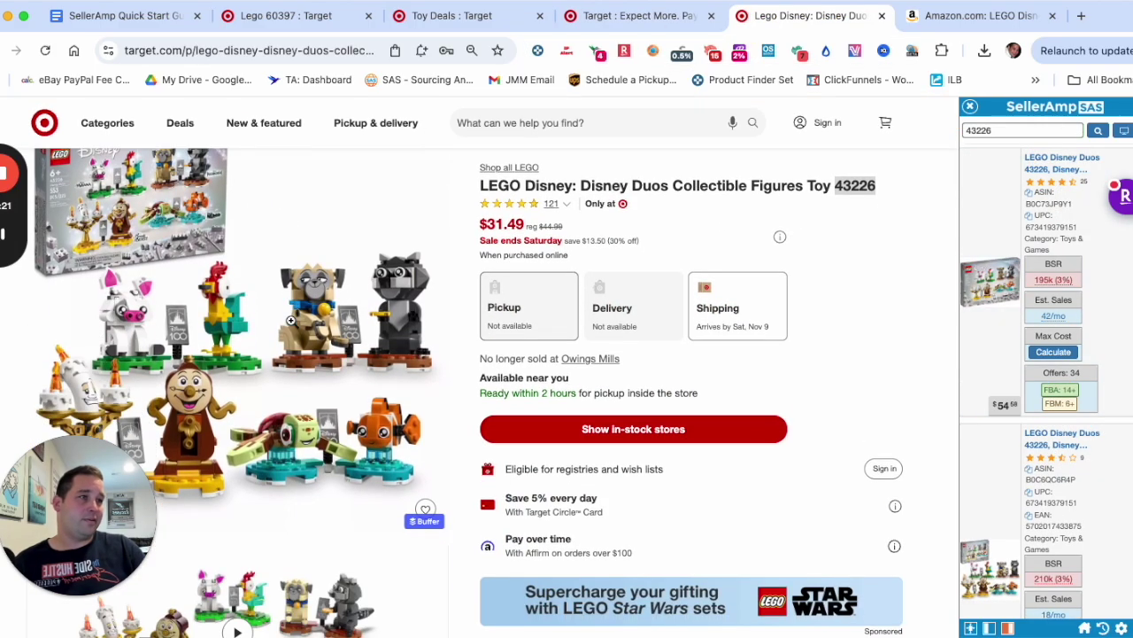
left_click(279, 50)
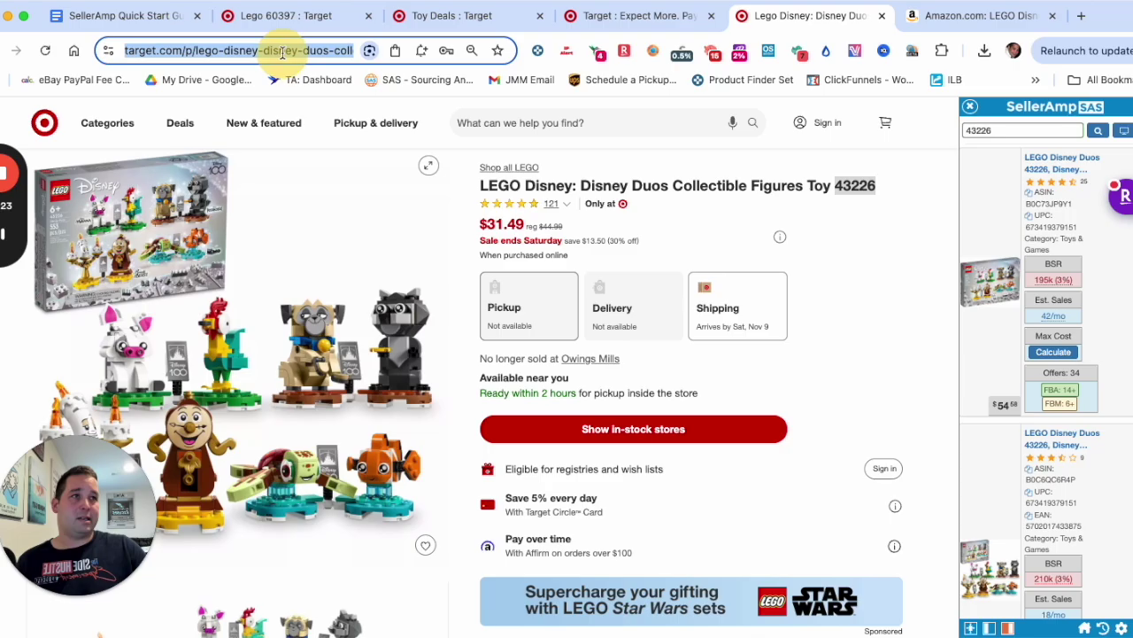
right_click(279, 50)
left_click(344, 182)
Paste the copied Target product address as the lookup source in SellerAmp on the Amazon Disney Duos listing and save it
left_click(630, 15)
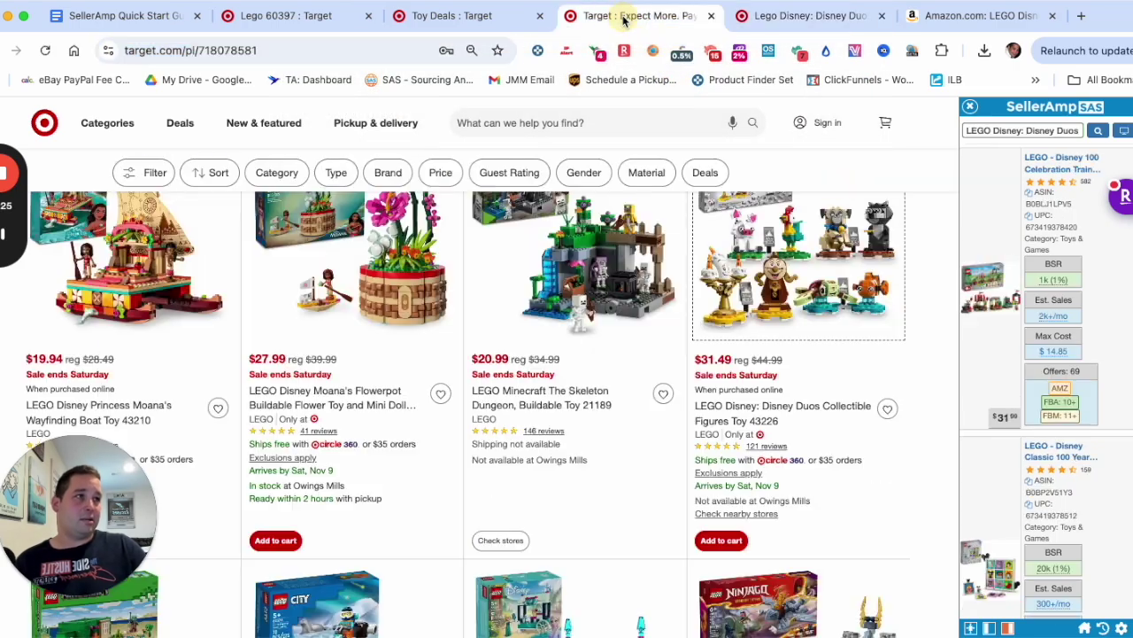
left_click(940, 15)
scroll(969, 491, "down", 3)
scroll(970, 492, "down", 10)
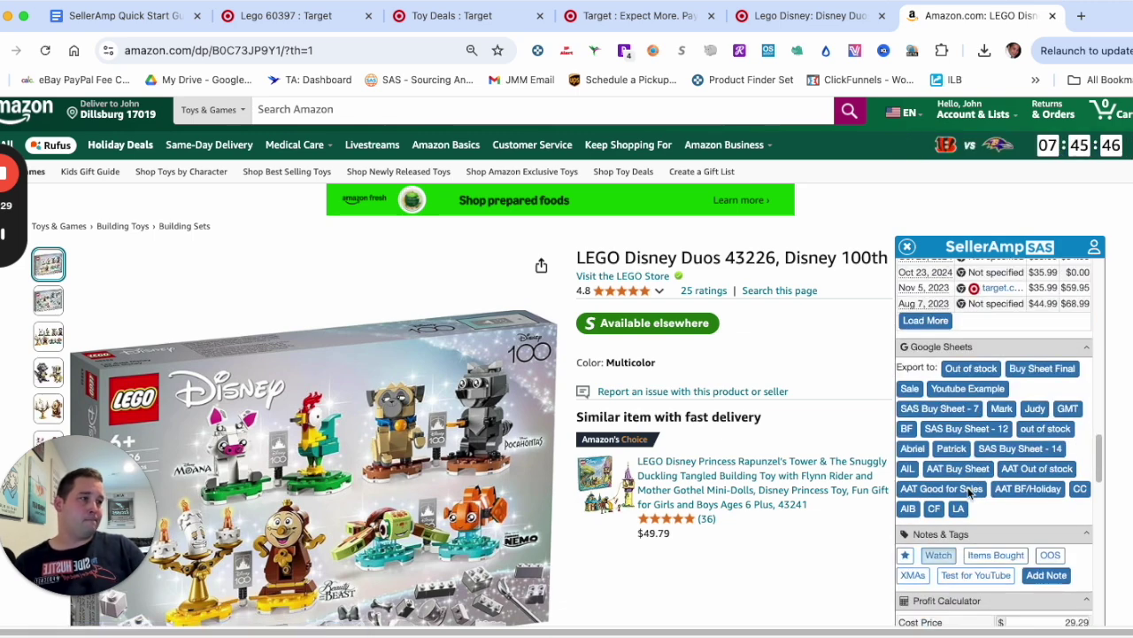
scroll(967, 496, "down", 8)
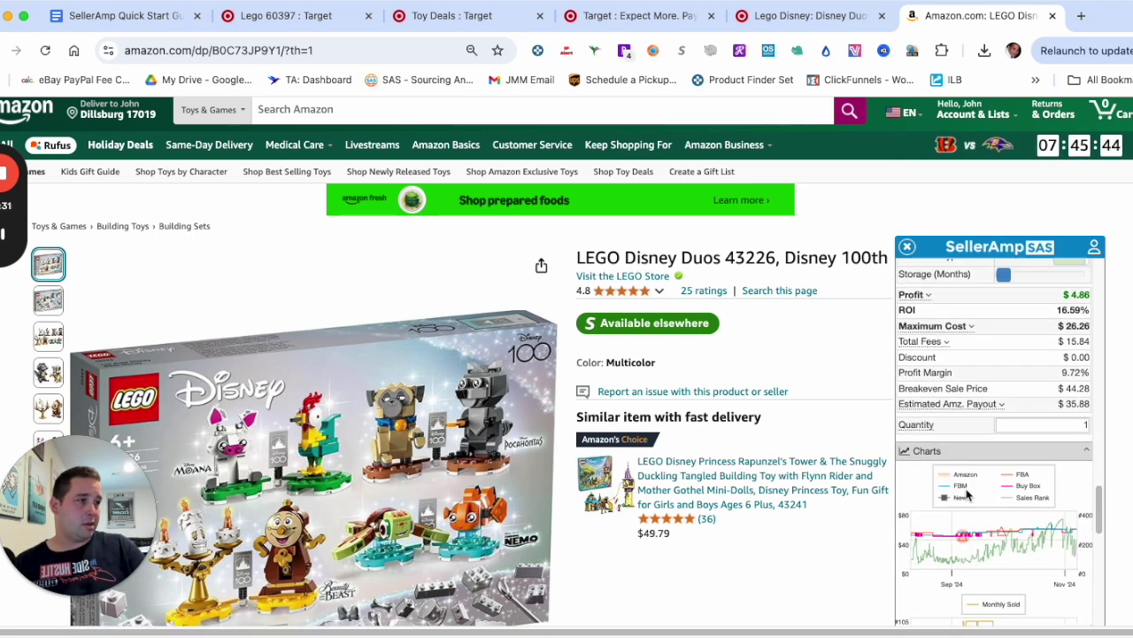
scroll(983, 478, "up", 6)
scroll(983, 478, "up", 8)
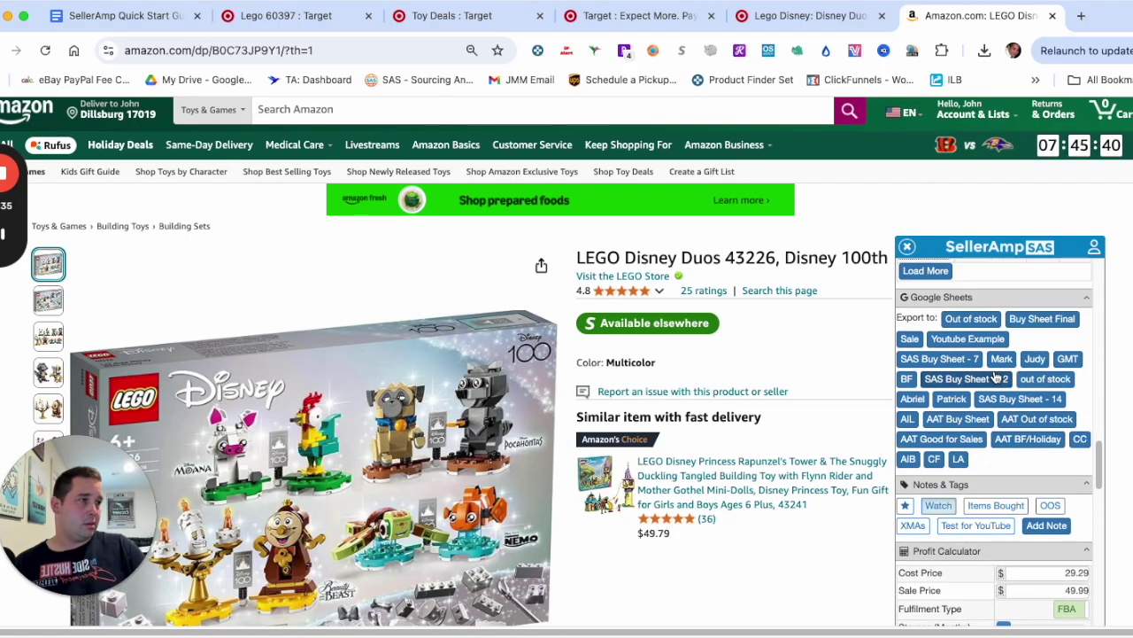
scroll(978, 380, "up", 3)
left_click(983, 329)
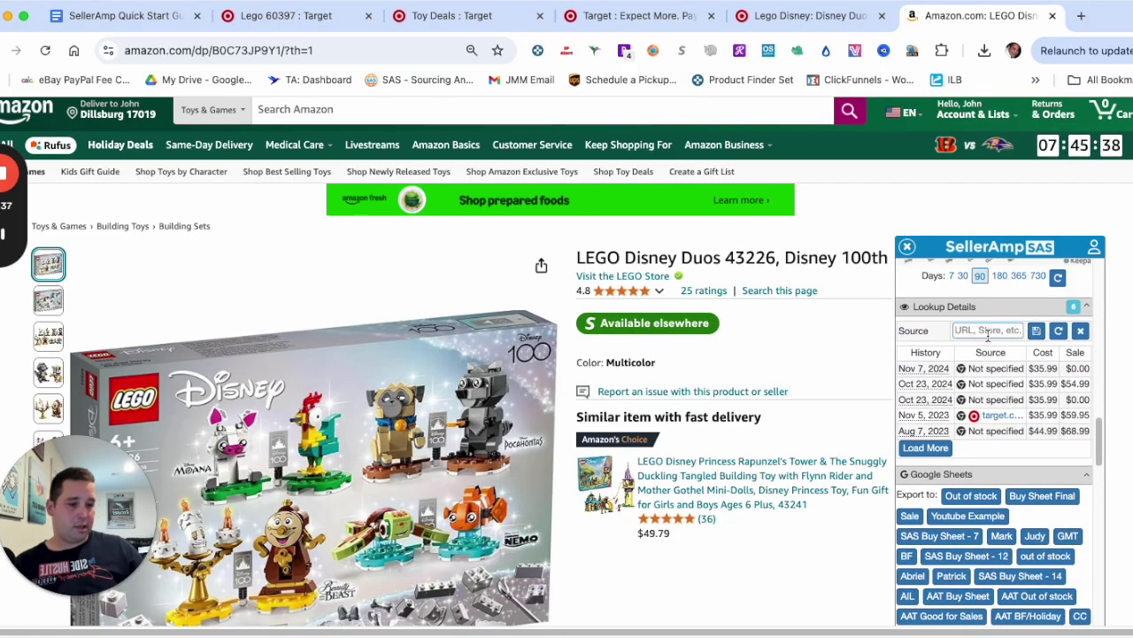
key("ctrl+v")
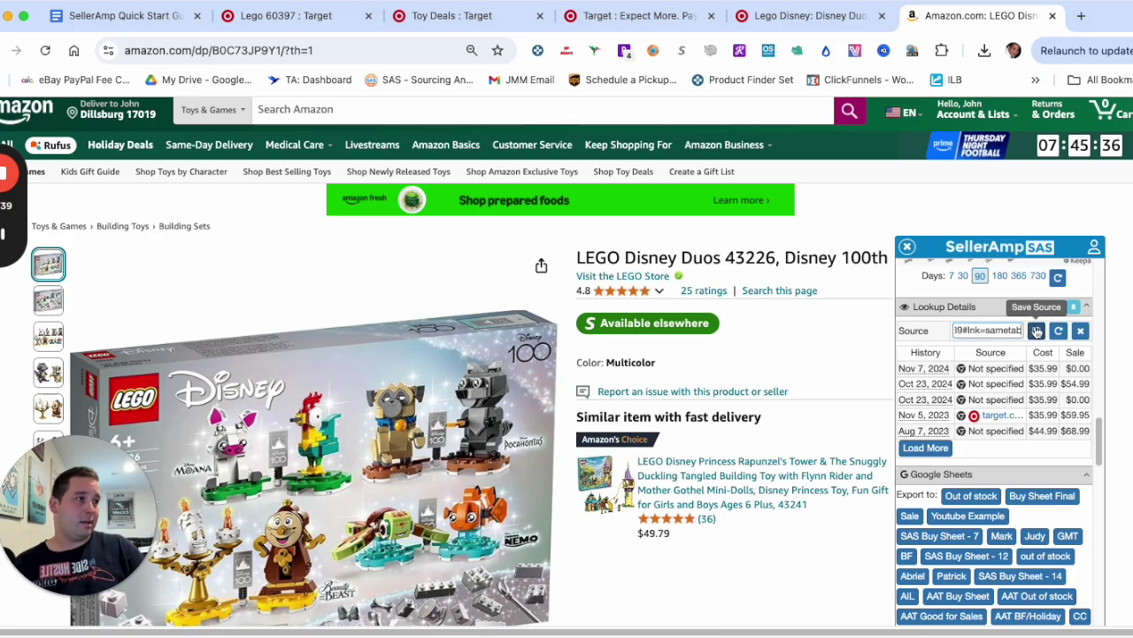
left_click(1036, 330)
Add and save the SellerAmp note "see if buy box comes back and if it goes on sale further"
scroll(962, 409, "down", 1)
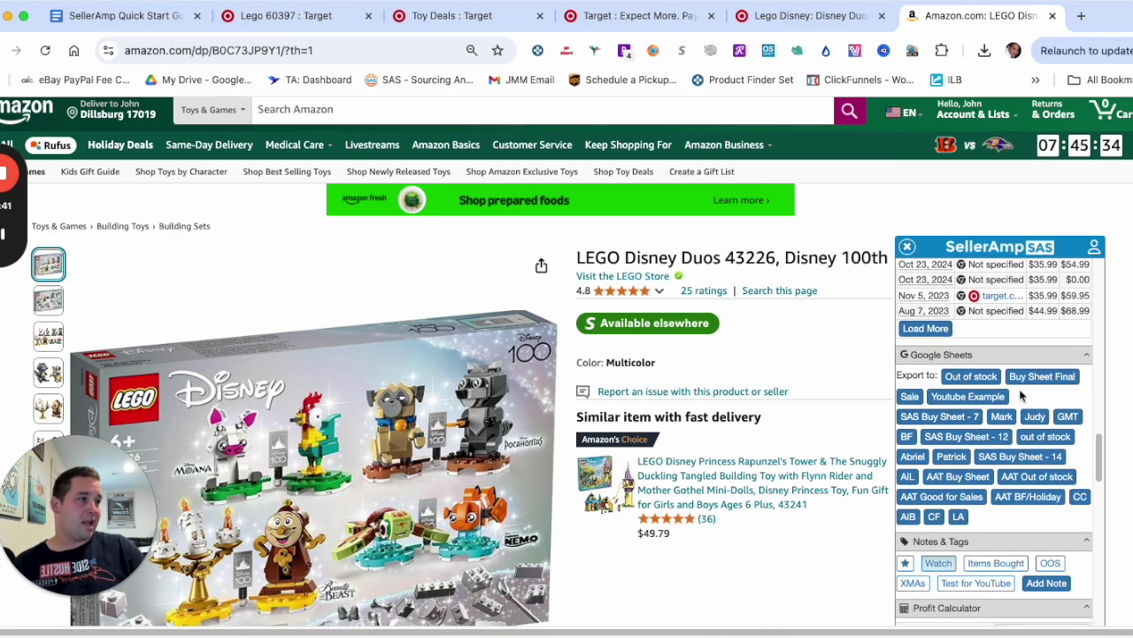
scroll(1042, 396, "down", 1)
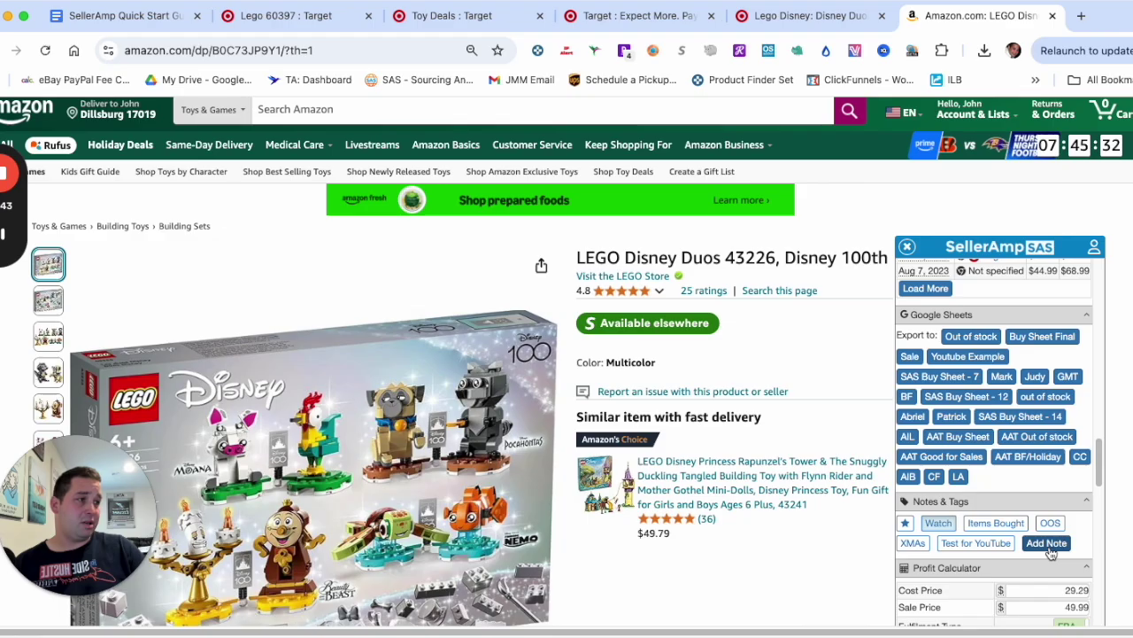
left_click(1043, 541)
type("see if buy box comes")
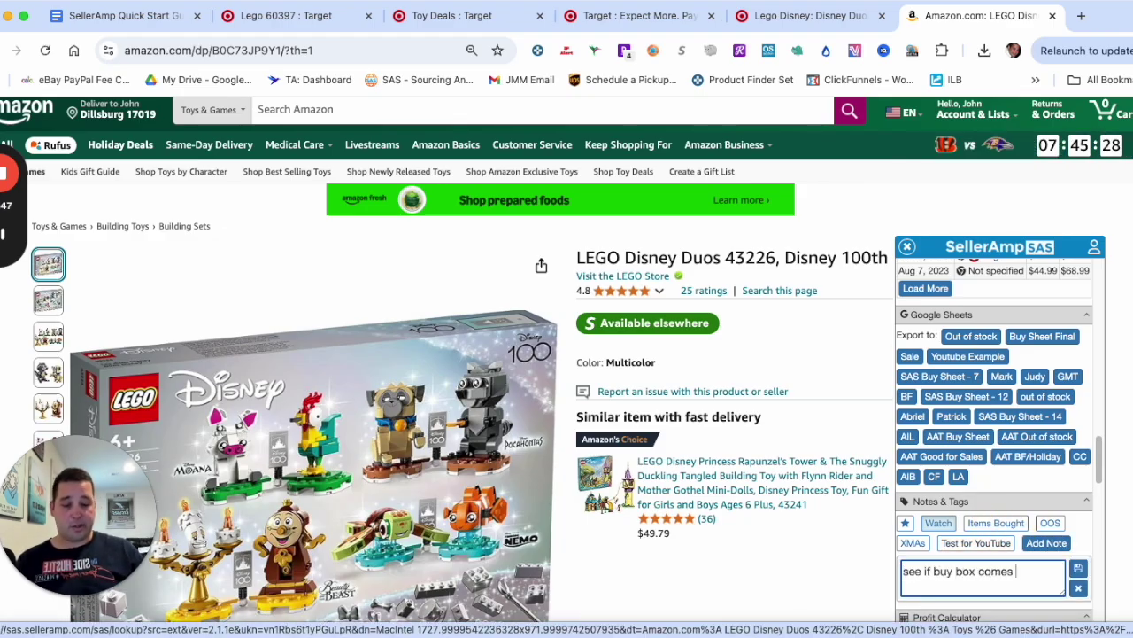
type(" back and if it goes on")
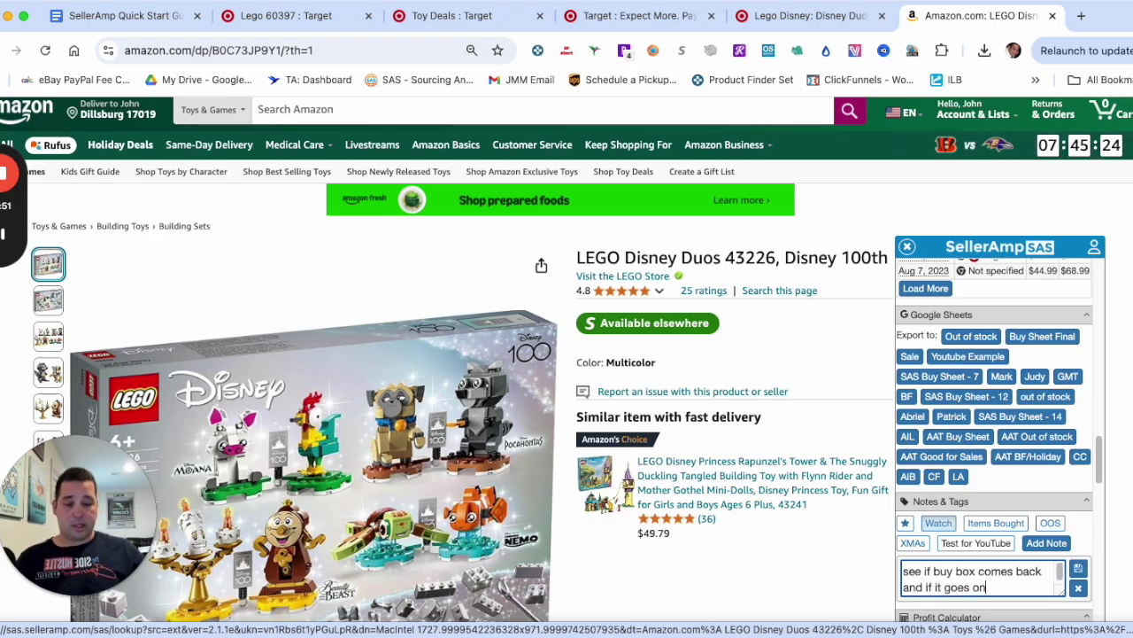
type(" sale further")
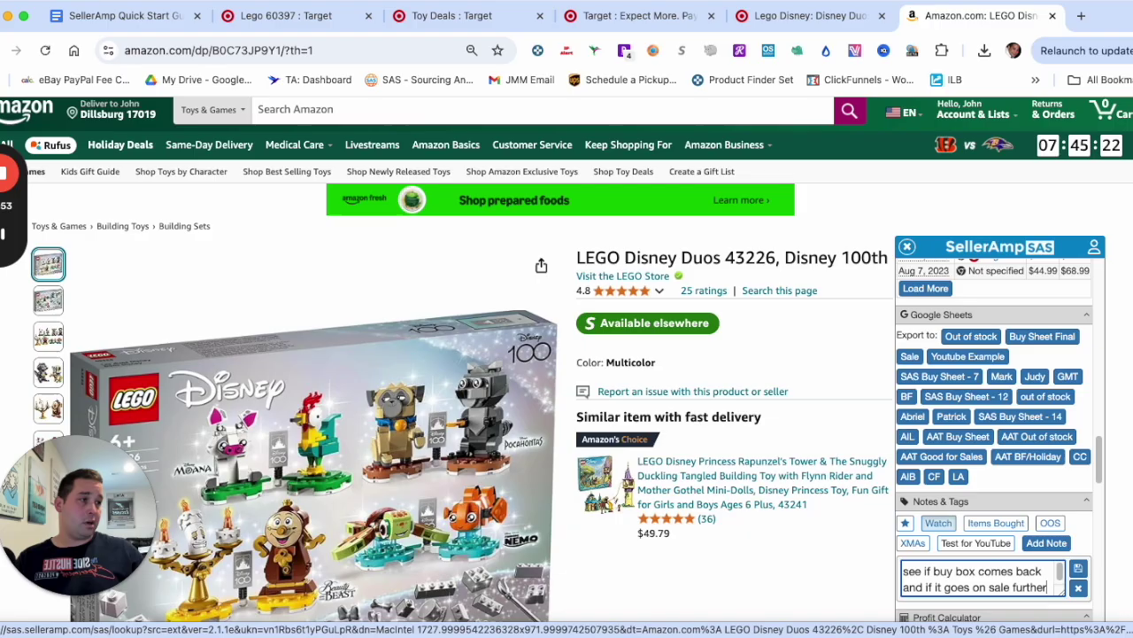
left_click(1079, 569)
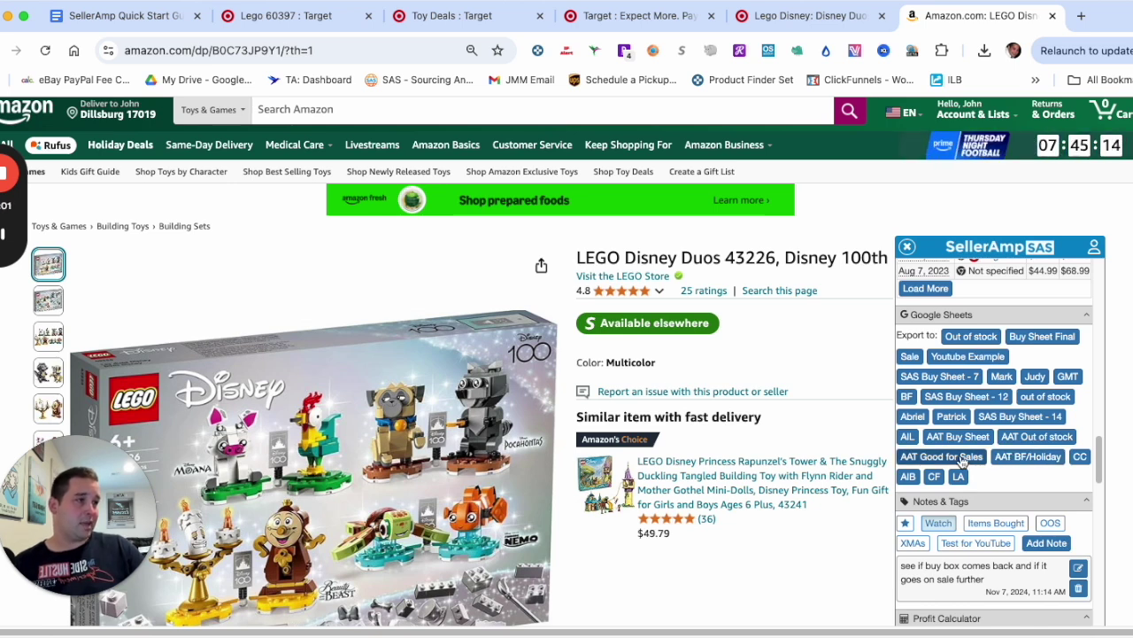
Export the listing to the AAT BF/Holiday Google Sheet and close the Amazon and Target pages for Disney Duos 43226
left_click(1027, 459)
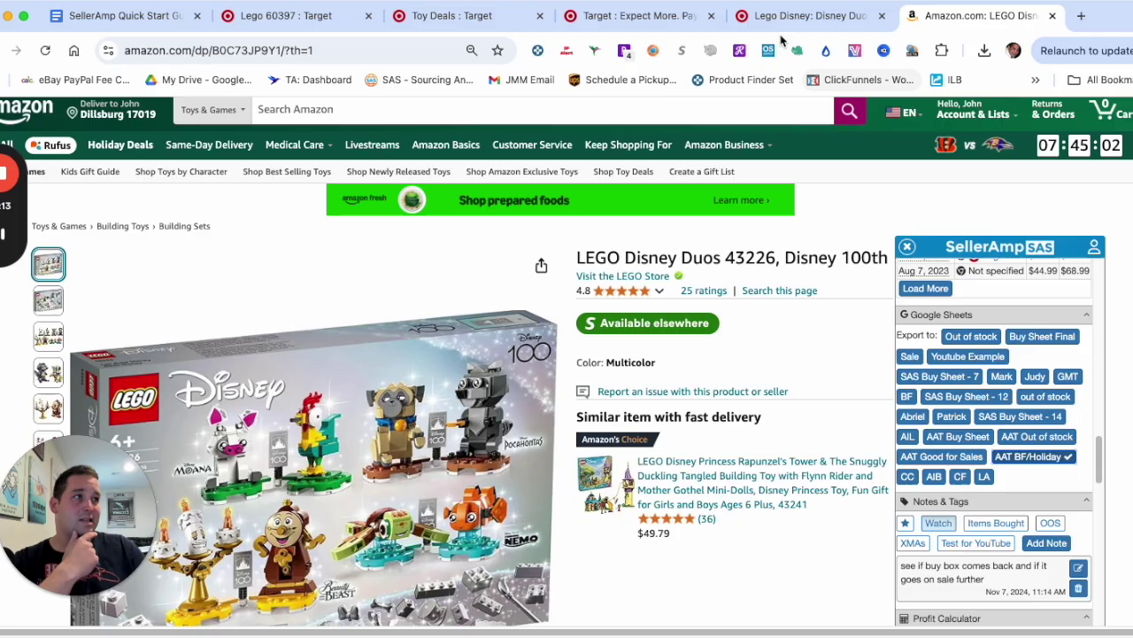
left_click(1053, 16)
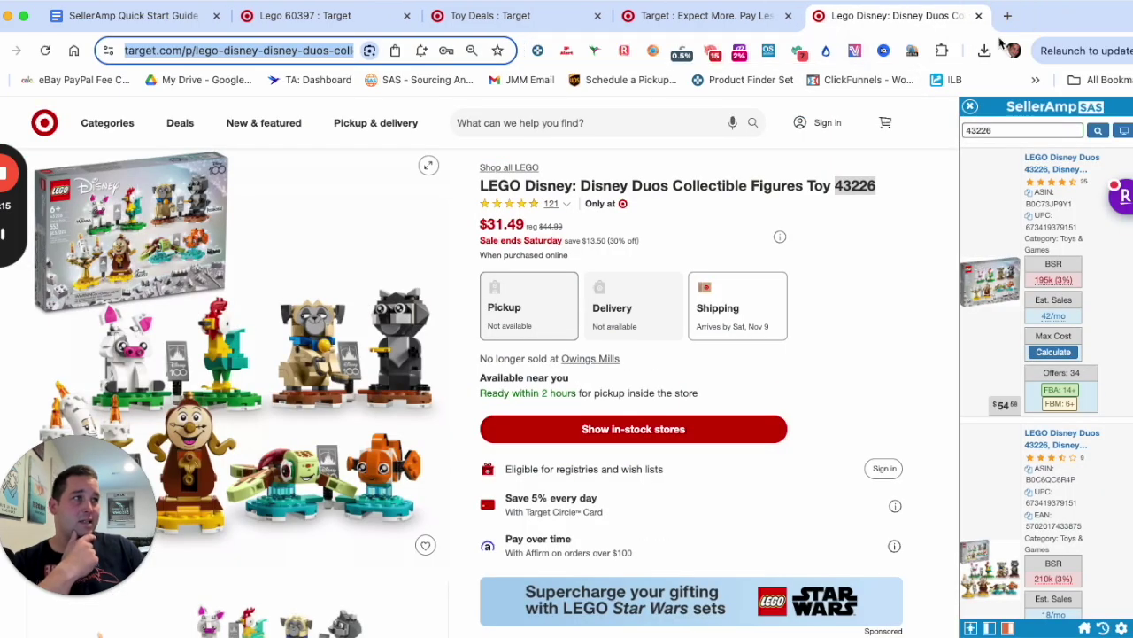
left_click(979, 16)
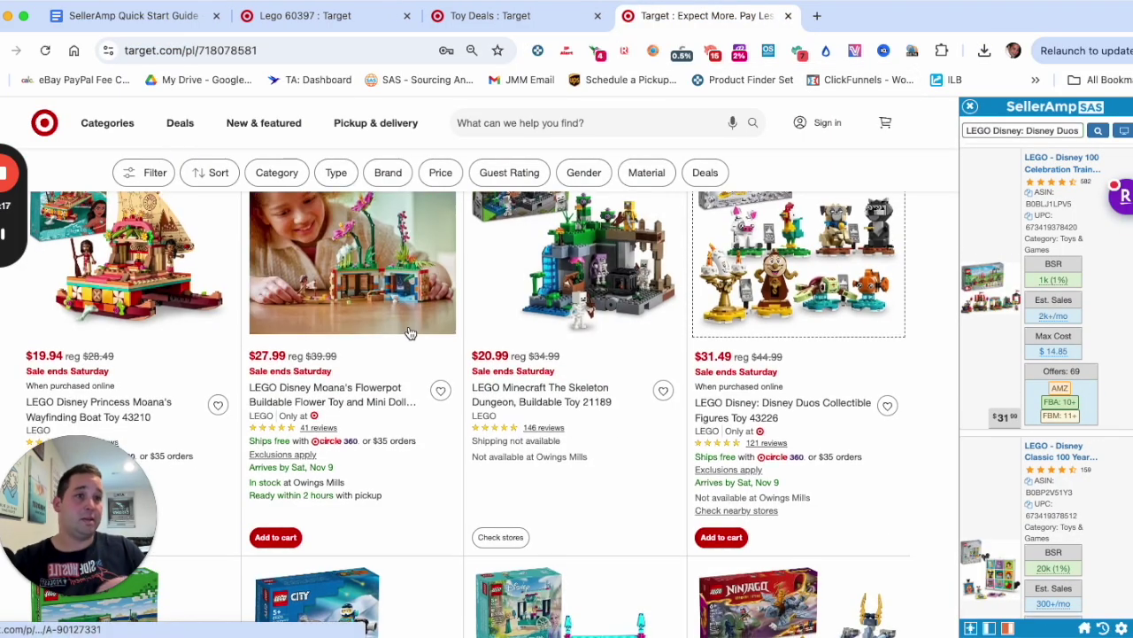
Close the SellerAmp panel on the Target LEGO sale list and look over the discounted sets in the next row
scroll(265, 381, "down", 3)
left_click_drag(72, 493, 866, 483)
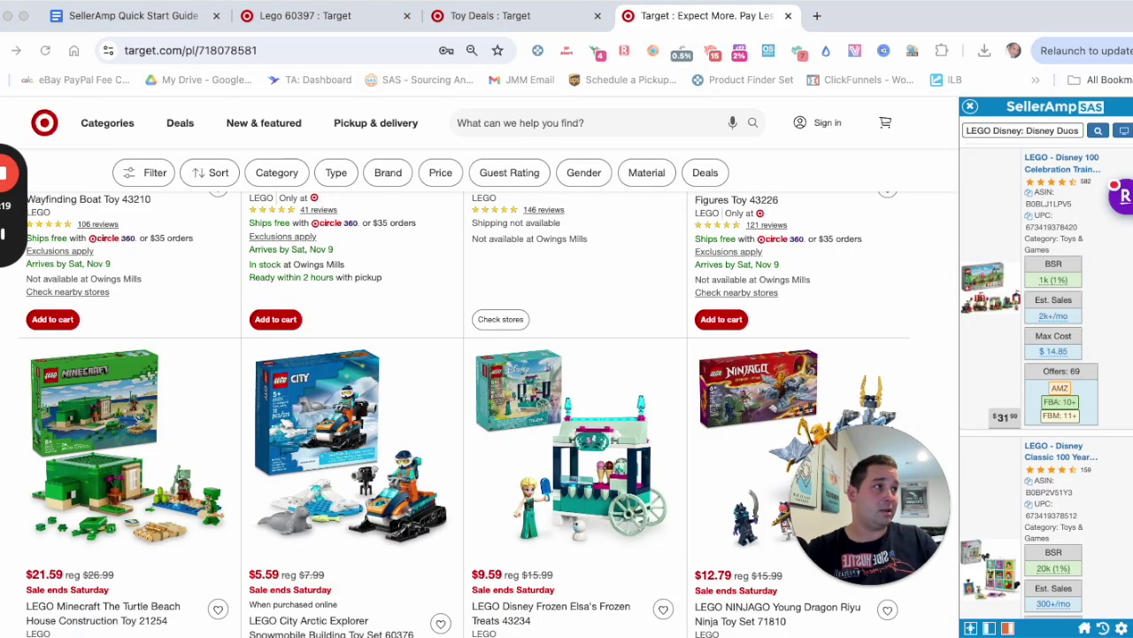
left_click(969, 106)
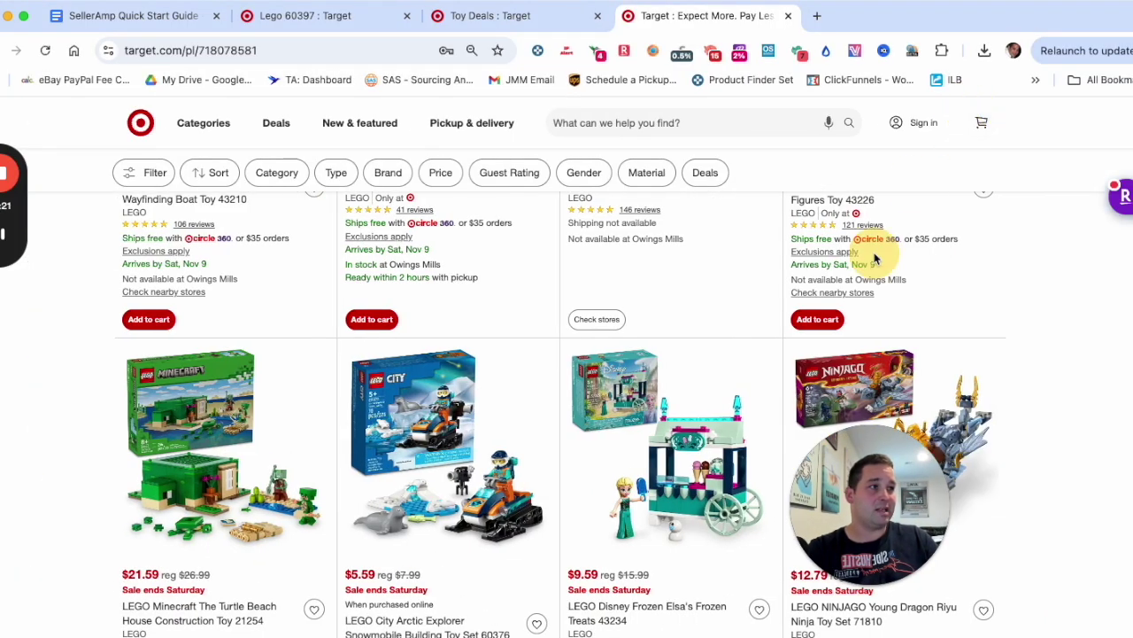
left_click_drag(939, 514, 1062, 489)
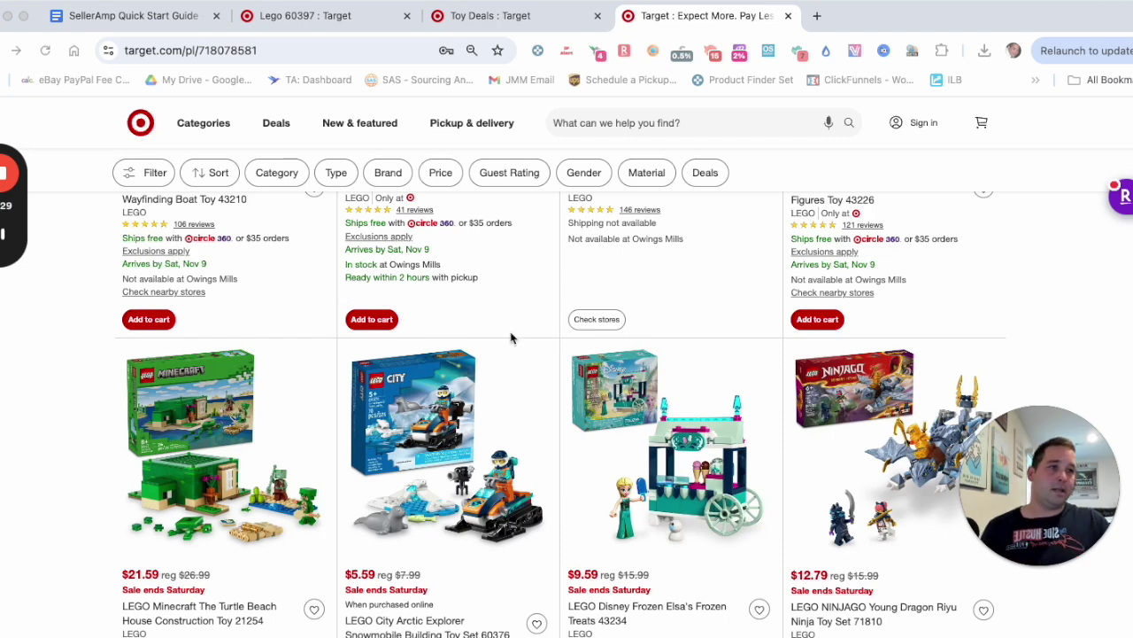
scroll(324, 382, "up", 1)
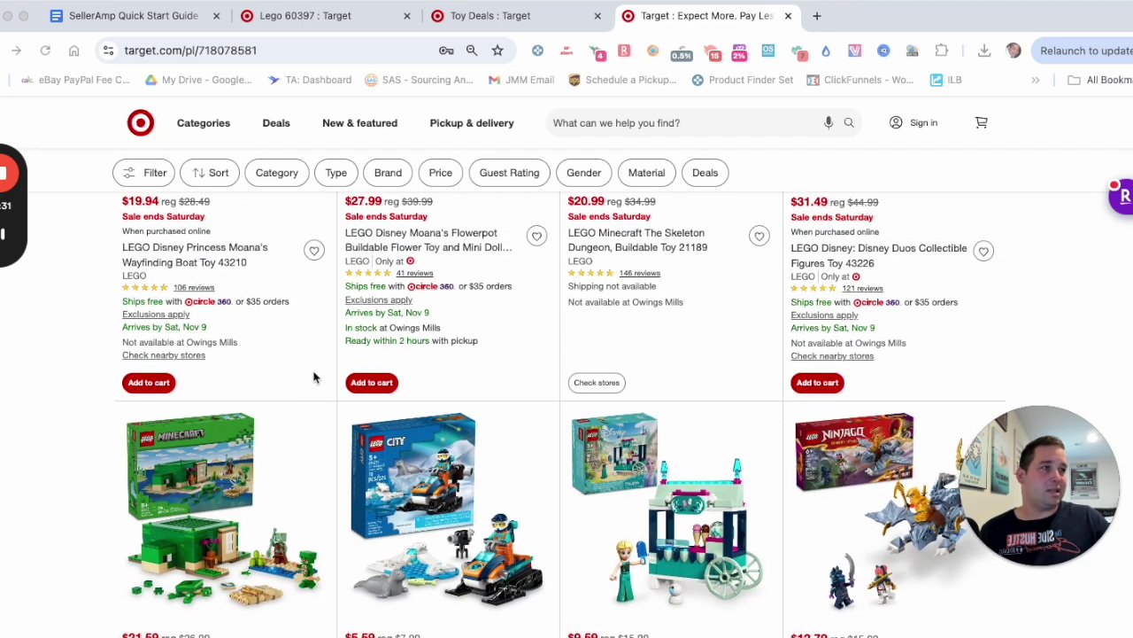
scroll(266, 345, "down", 4)
scroll(316, 233, "up", 3)
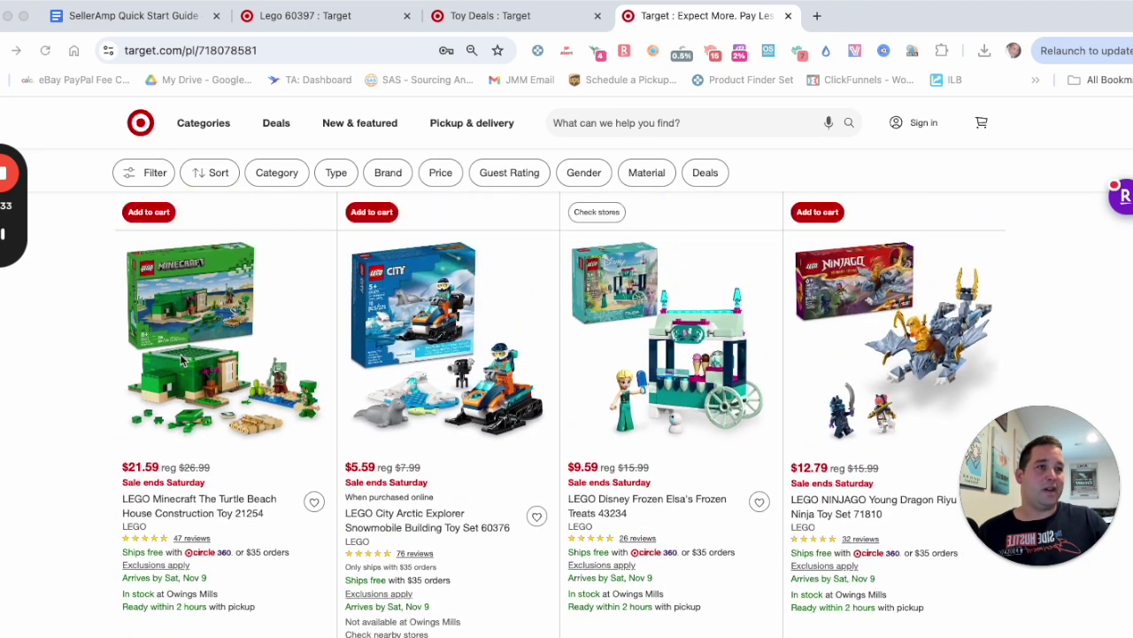
Open SellerAmp from the Minecraft Turtle Beach House item, search for "lego 21254" and review the matching Amazon listings
right_click(191, 399)
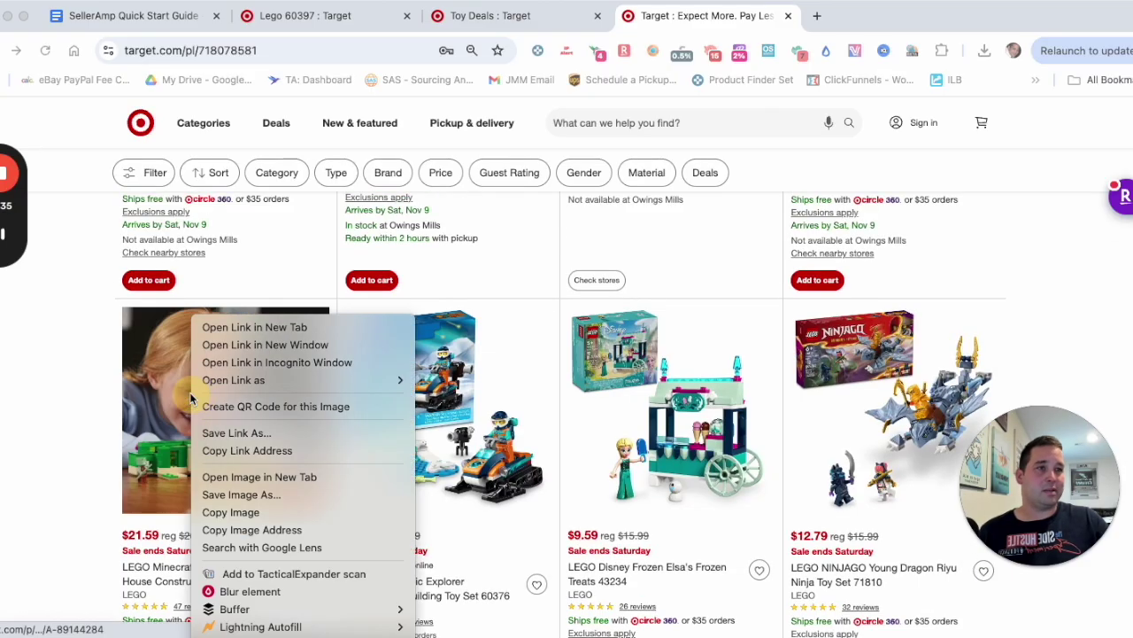
left_click(235, 629)
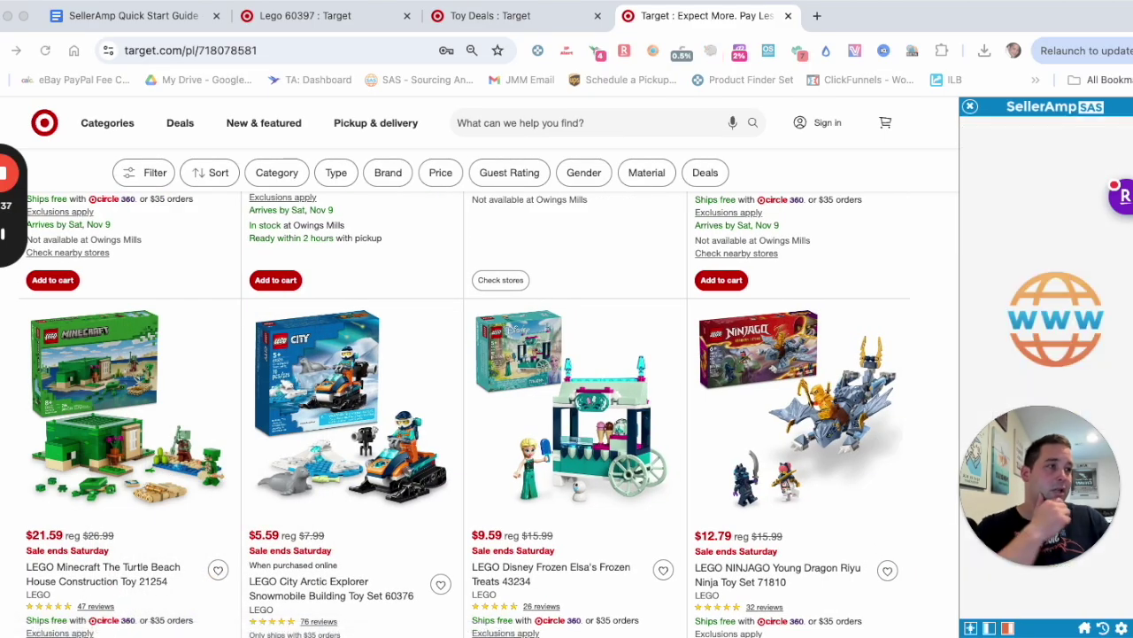
left_click_drag(1078, 439, 255, 89)
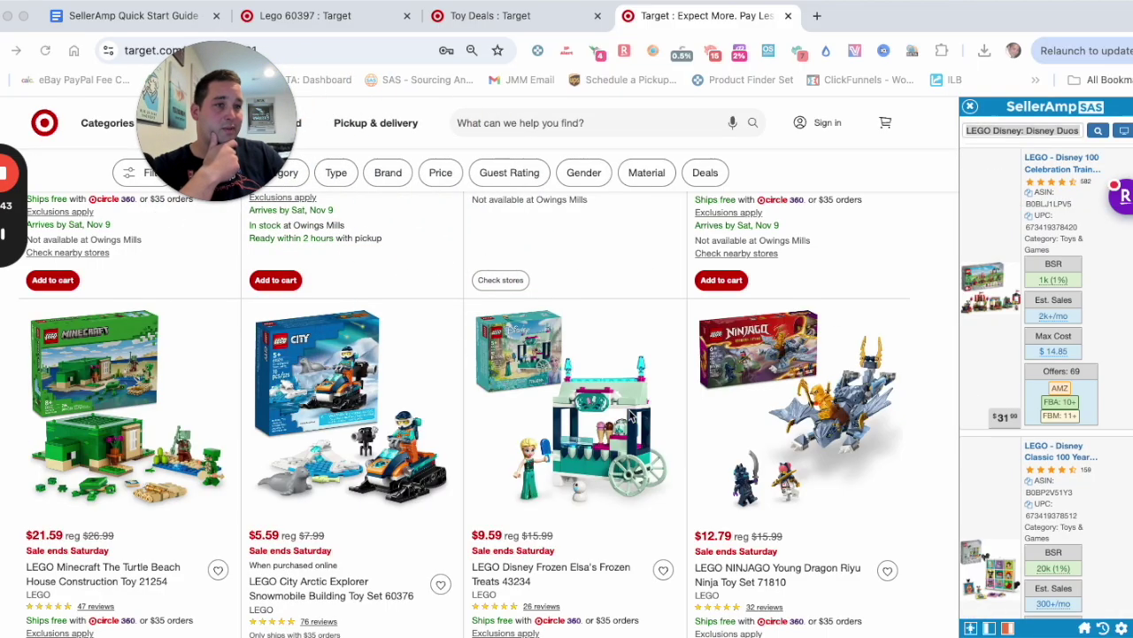
triple_click(1032, 130)
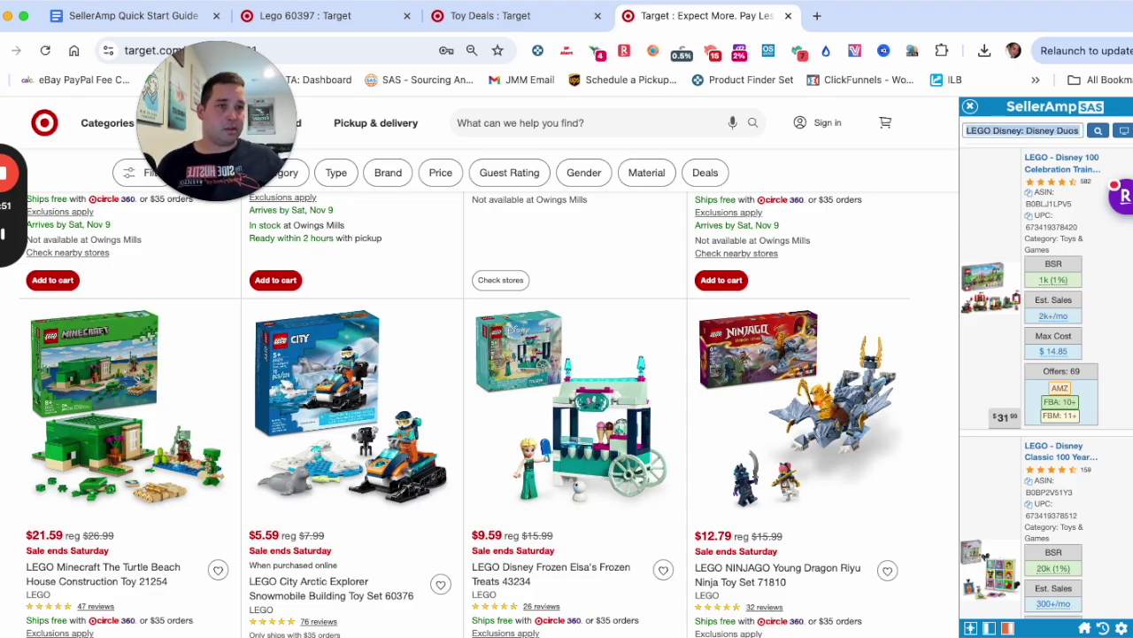
type("lego")
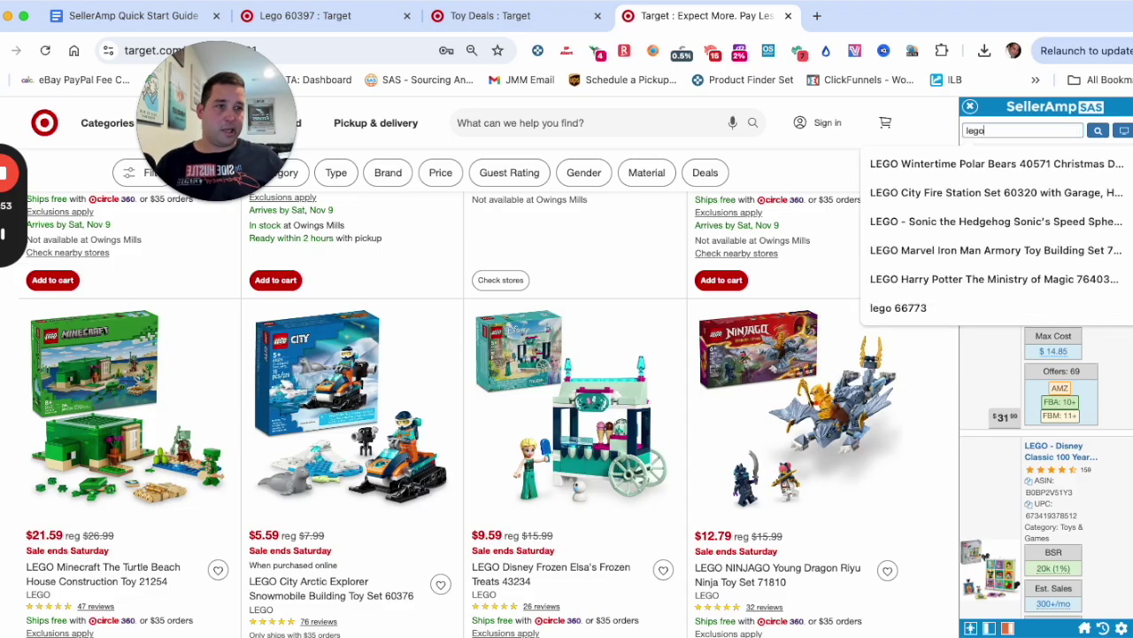
type(" 21254")
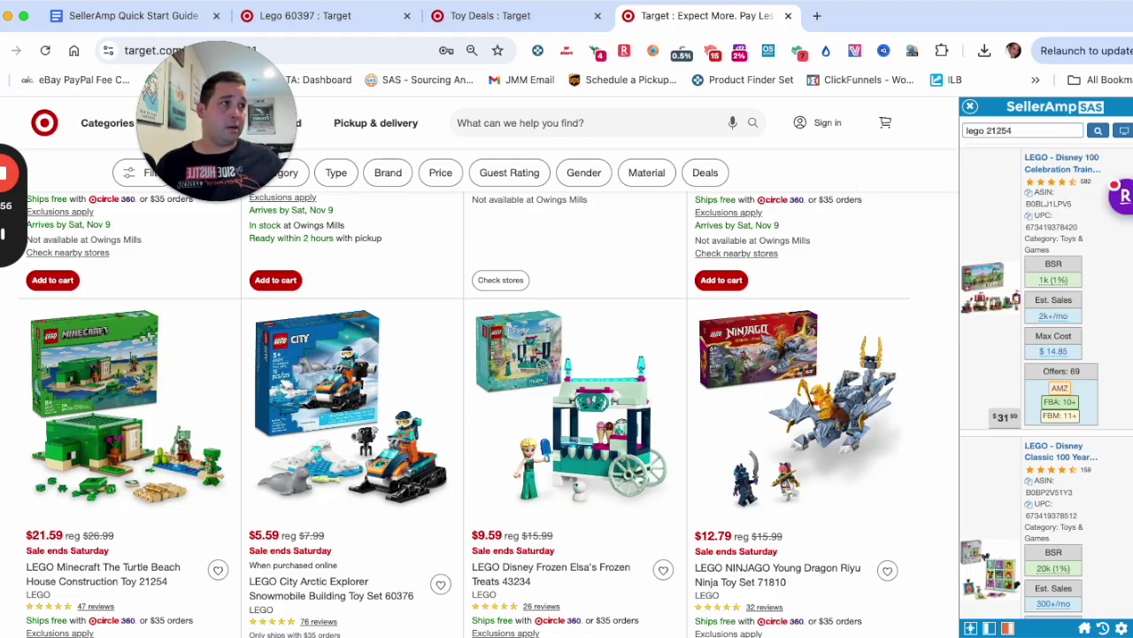
key("Return")
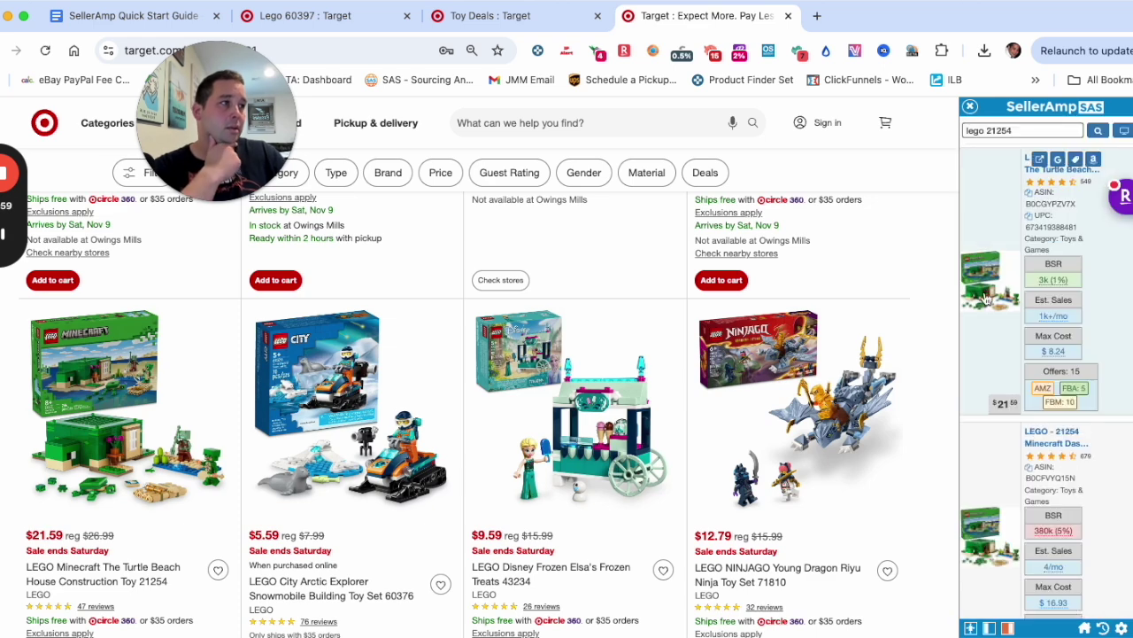
mouse_move(1120, 408)
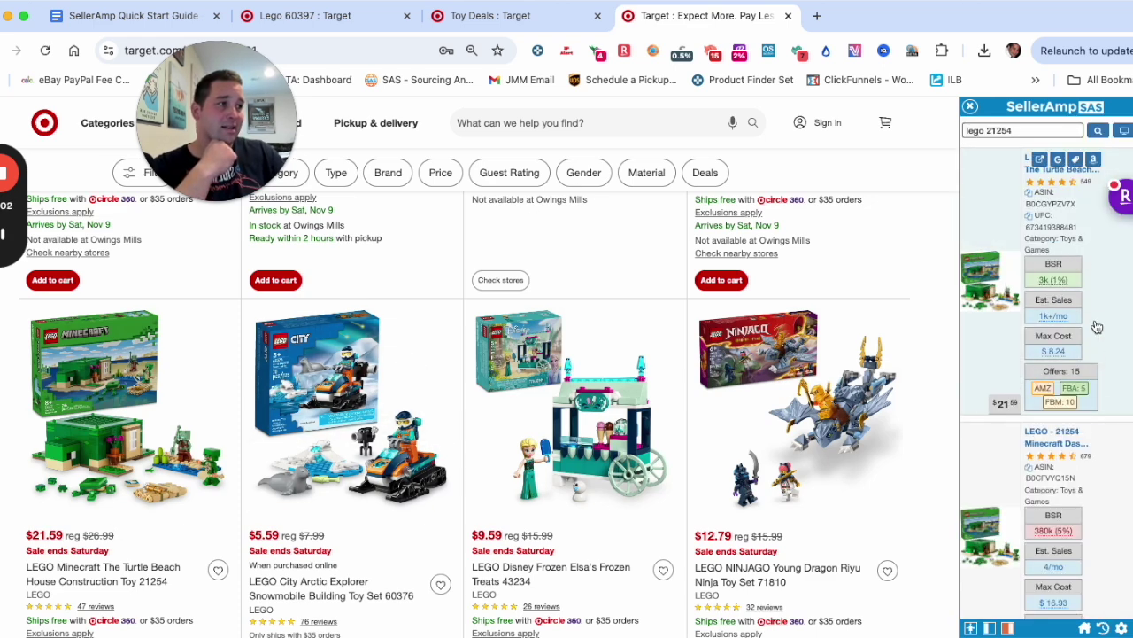
scroll(1066, 302, "down", 4)
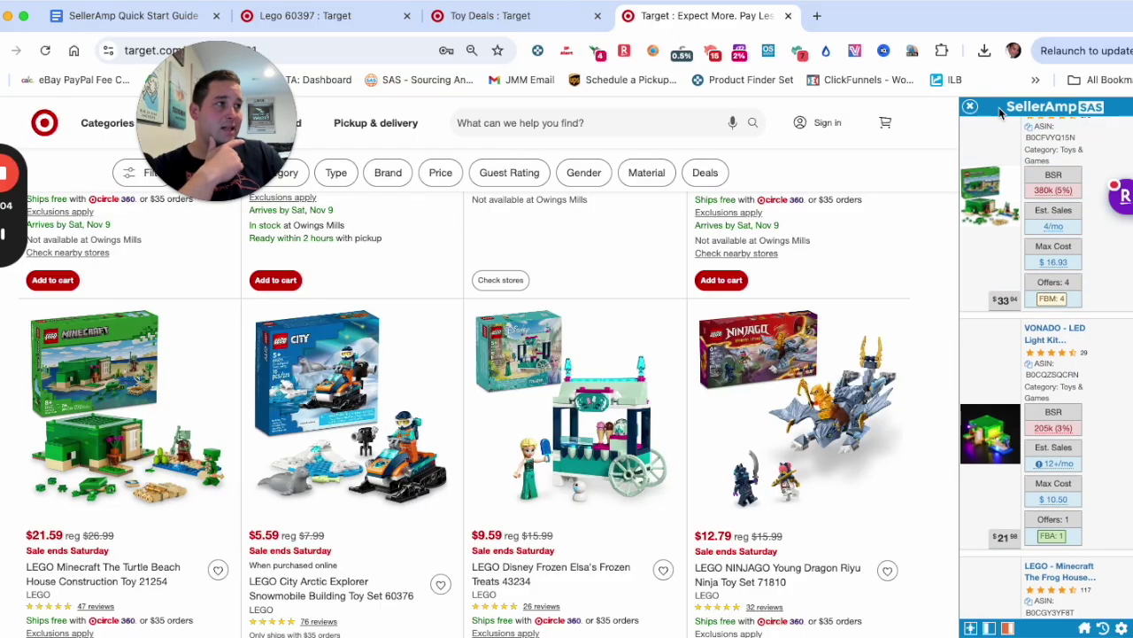
Close the SellerAmp panel, check the remaining sets on the page and go to page 2 of the Target LEGO sale
left_click(971, 107)
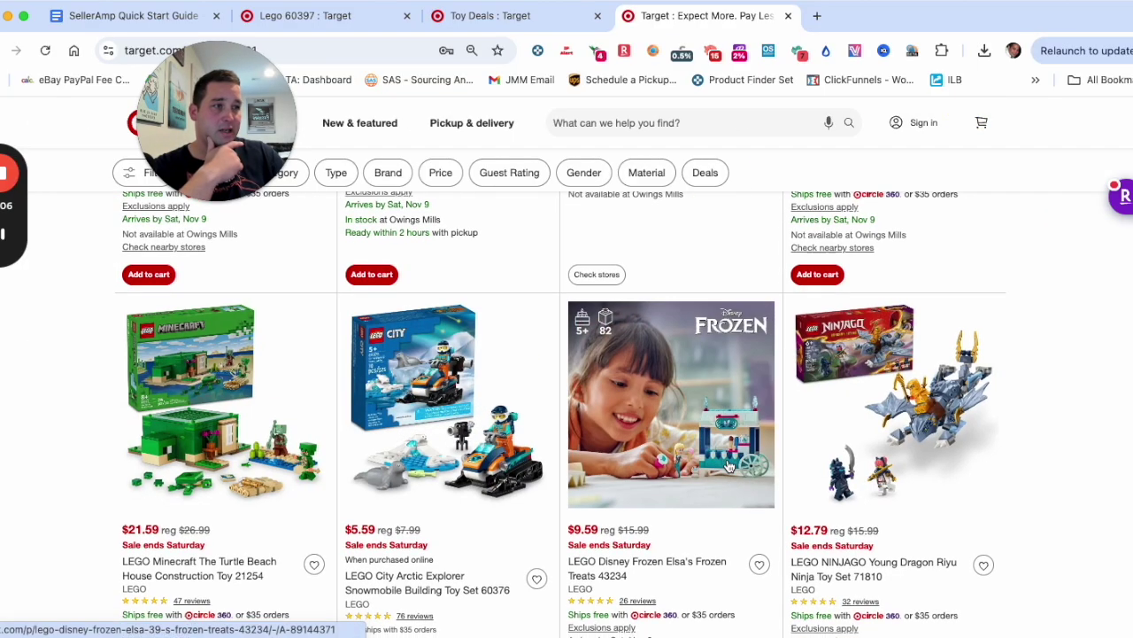
scroll(746, 466, "down", 2)
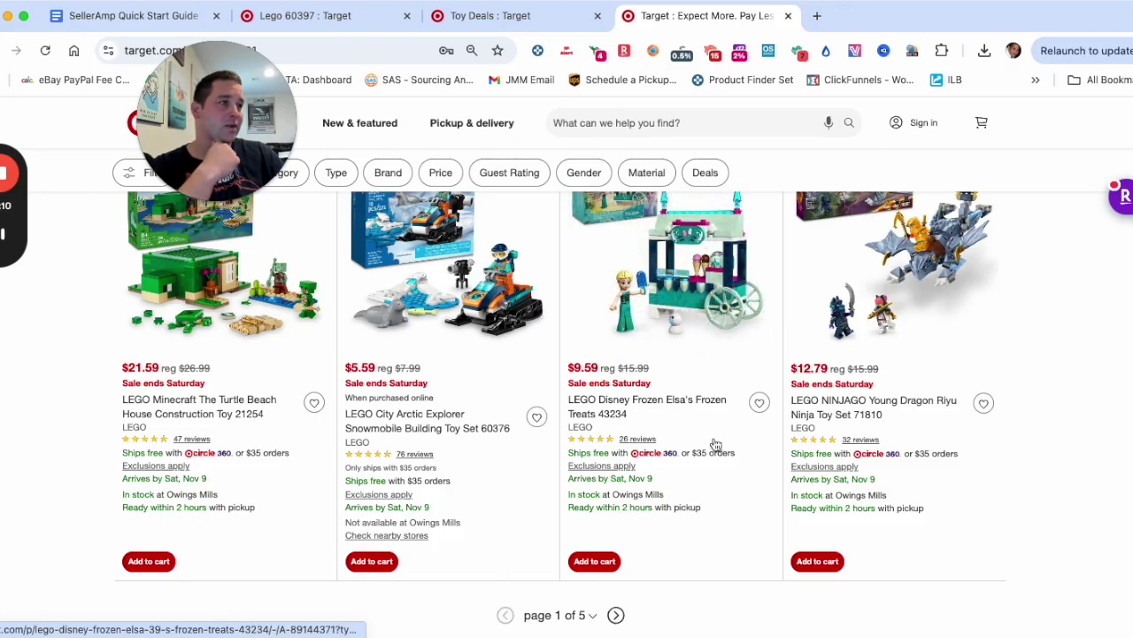
scroll(715, 442, "down", 5)
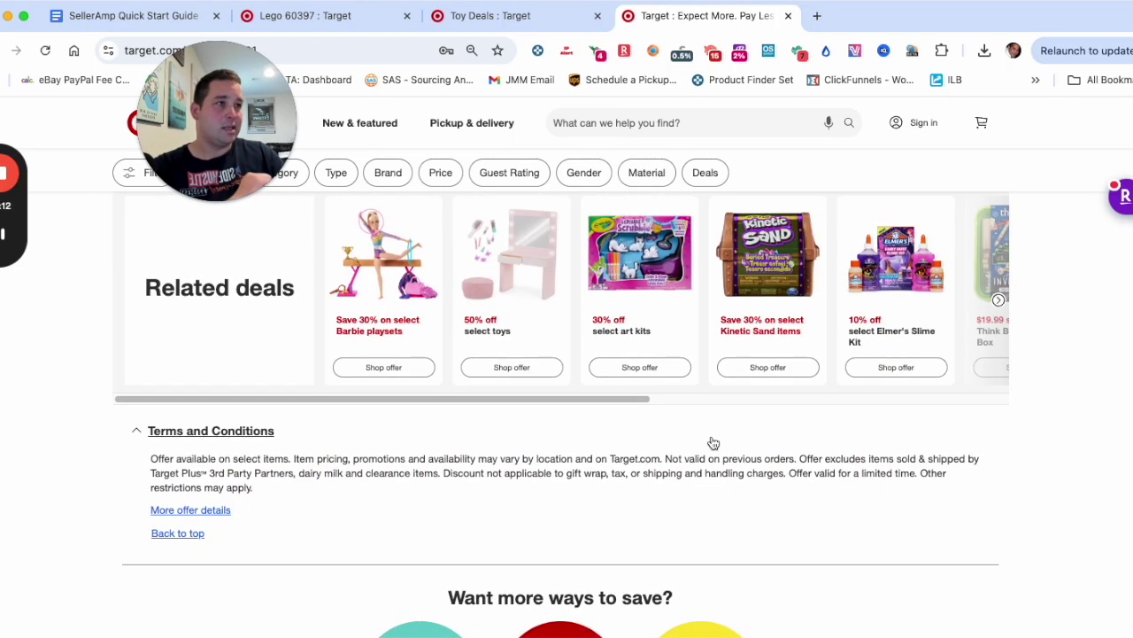
scroll(711, 443, "up", 6)
scroll(707, 434, "down", 2)
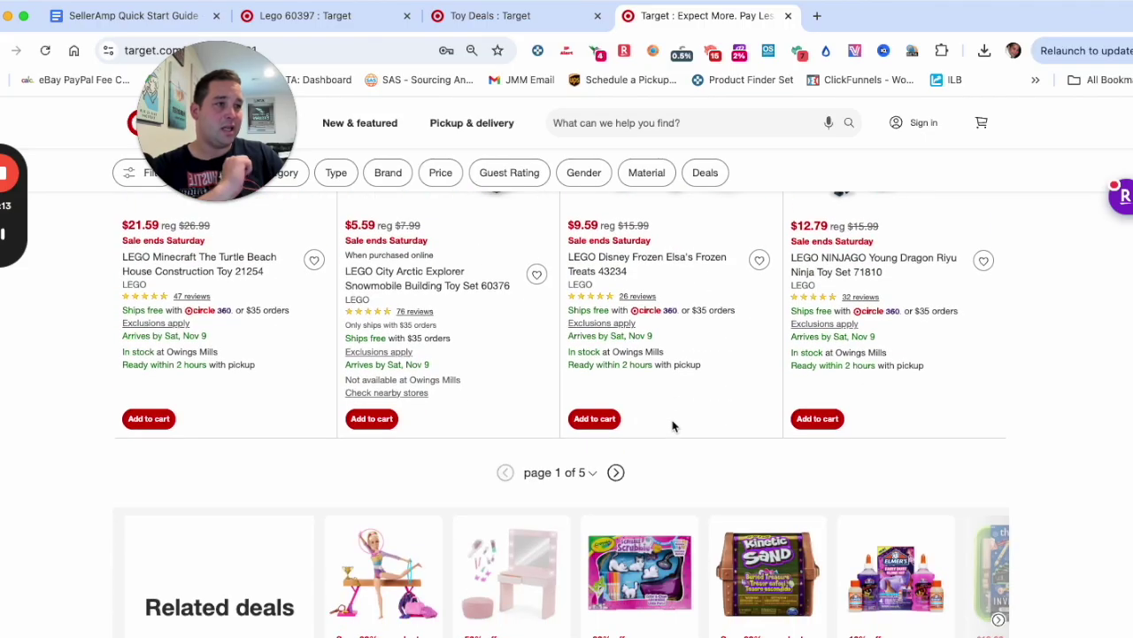
left_click(616, 472)
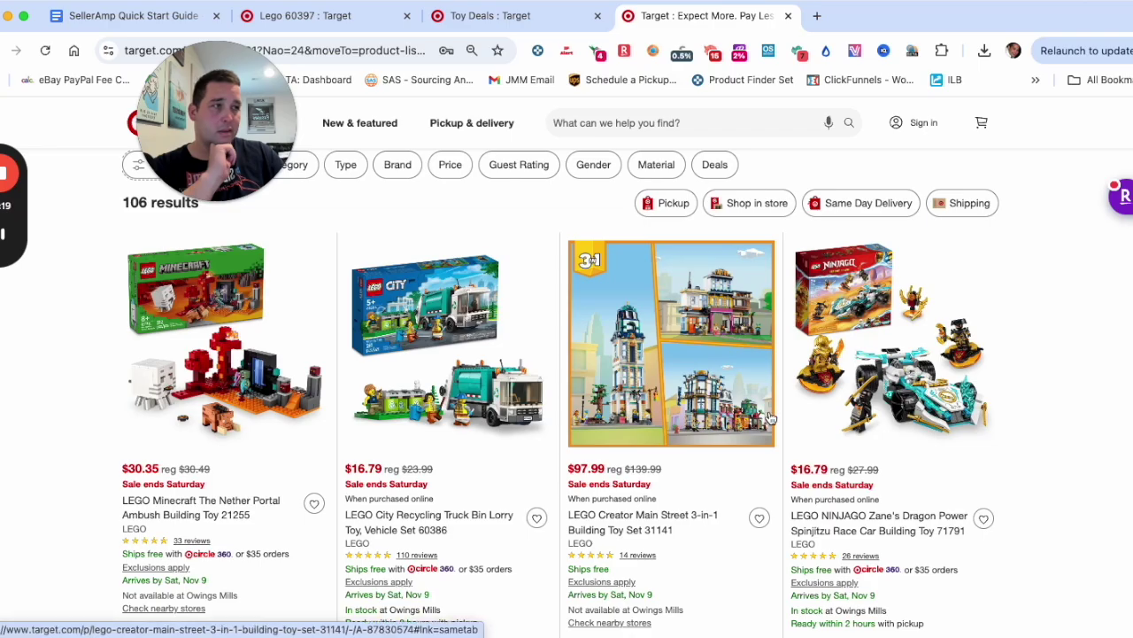
scroll(479, 355, "up", 1)
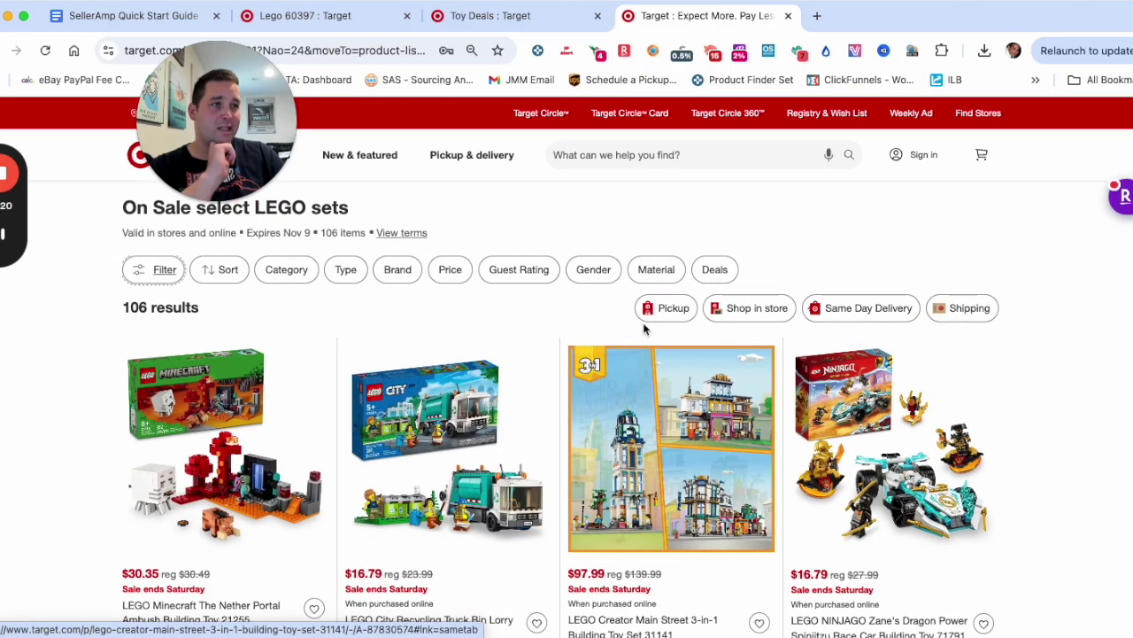
Sort the on-sale LEGO sets by price from high to low
left_click(222, 269)
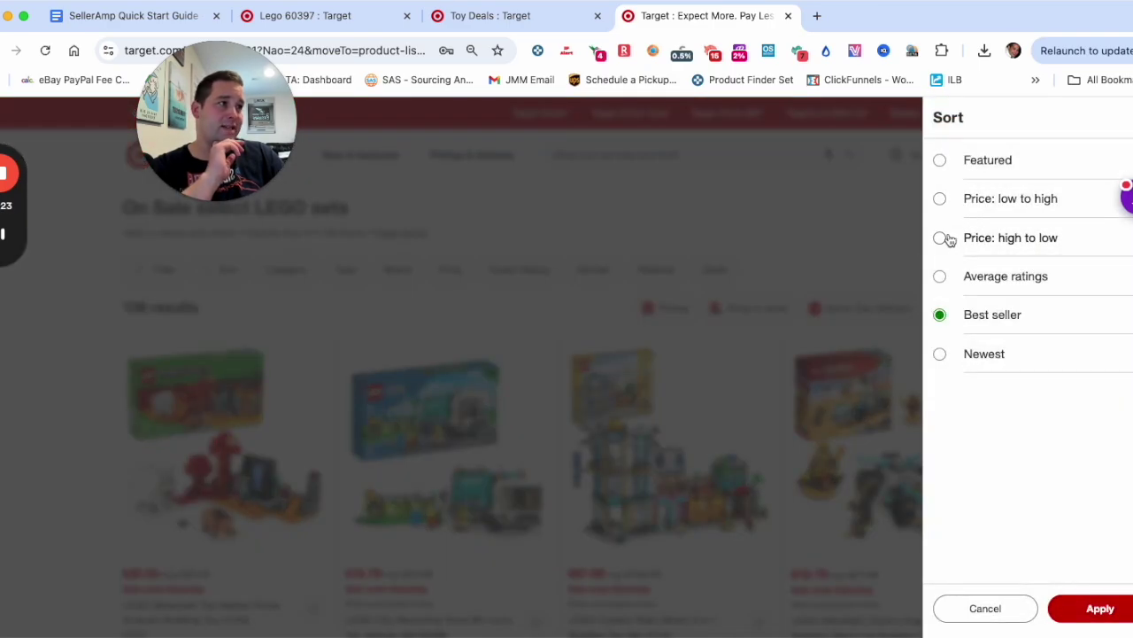
left_click(941, 238)
left_click(1101, 608)
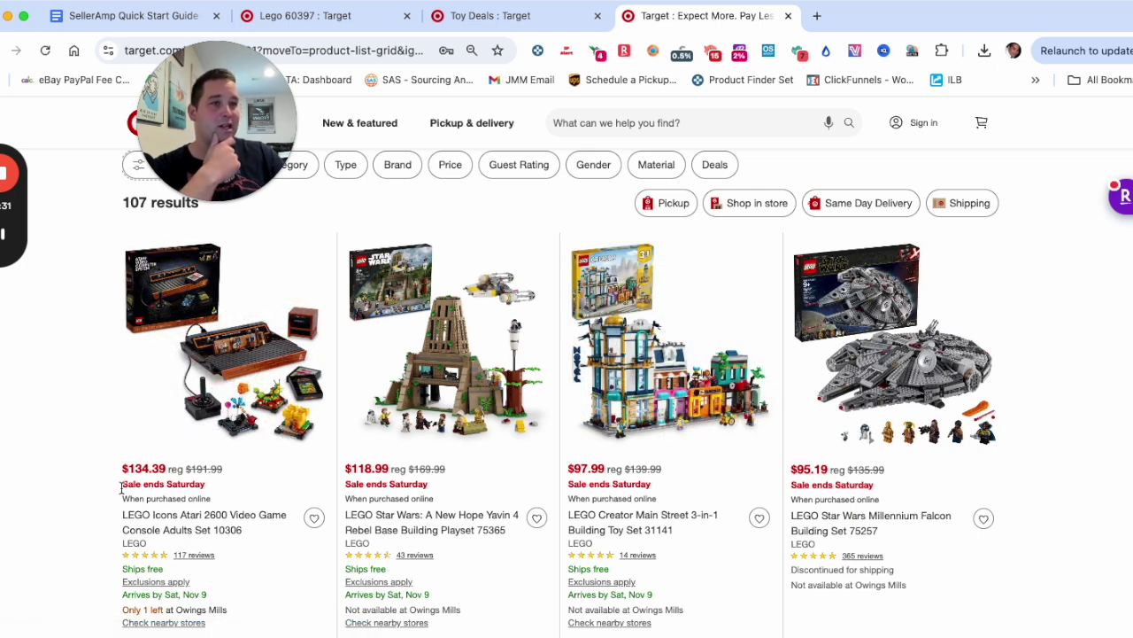
Open the LEGO Icons Atari 2600 set 10306 in its own page and check its SellerAmp matches
scroll(155, 480, "up", 1)
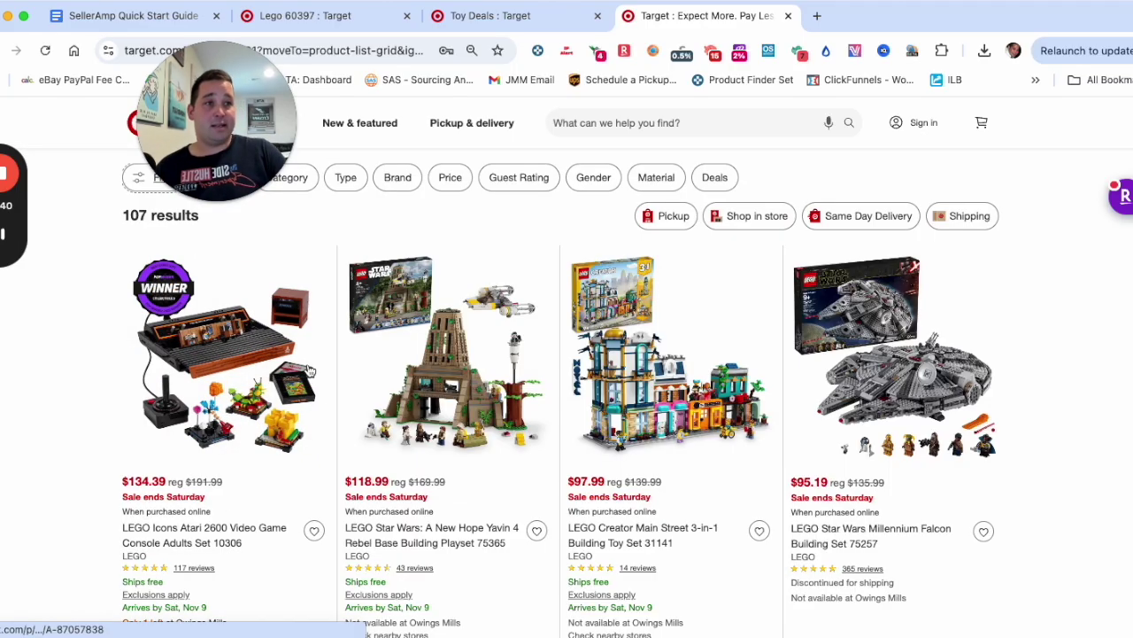
left_click(248, 377, "super")
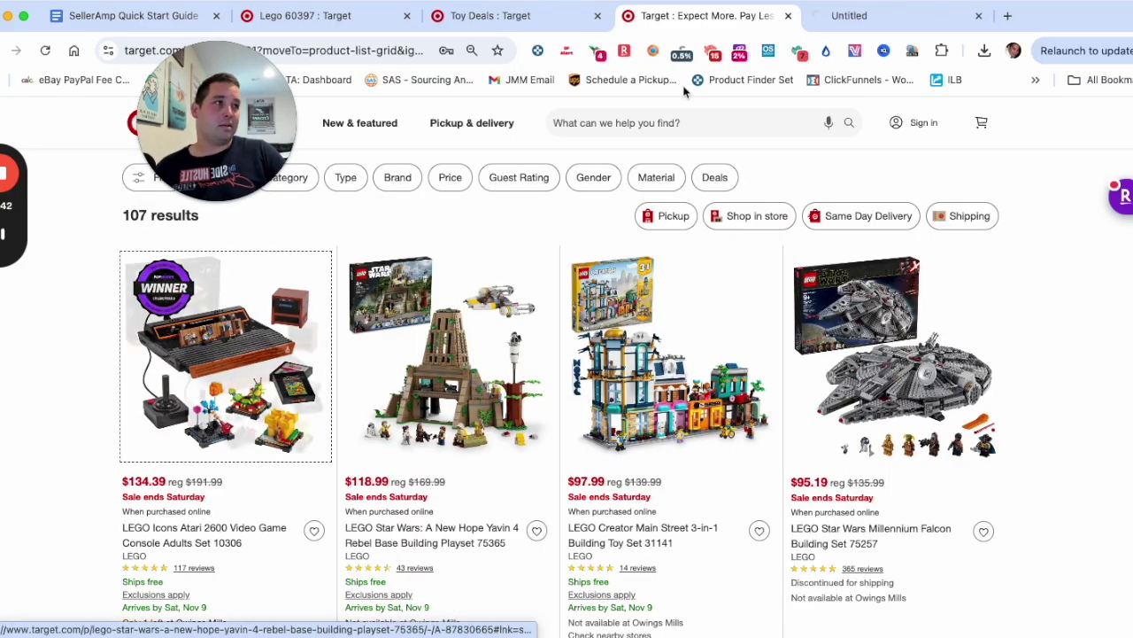
left_click(873, 15)
right_click(973, 307)
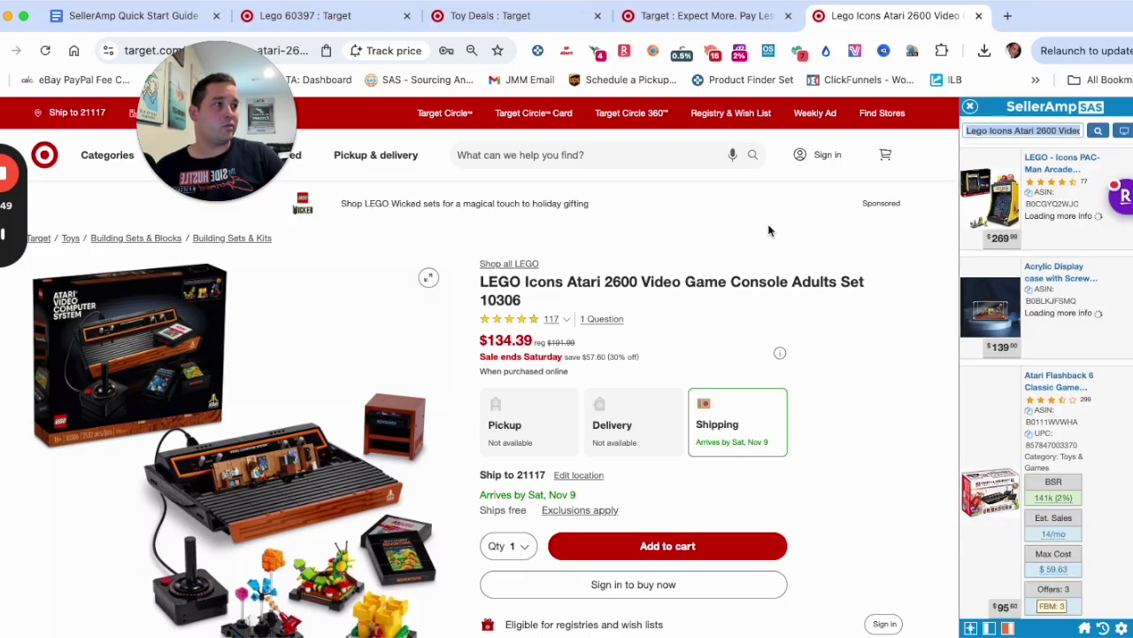
scroll(1044, 301, "down", 4)
scroll(1000, 350, "up", 4)
Search SellerAmp for "lego 10306", review the matching Amazon listings and close the Atari product page
left_click(1033, 130)
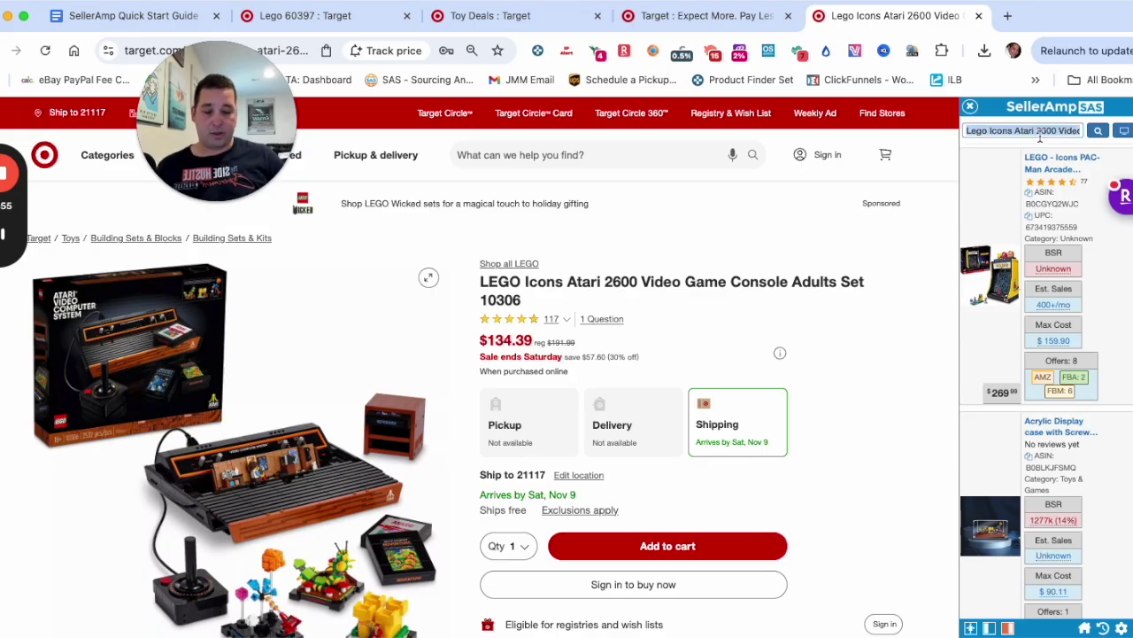
type("lego")
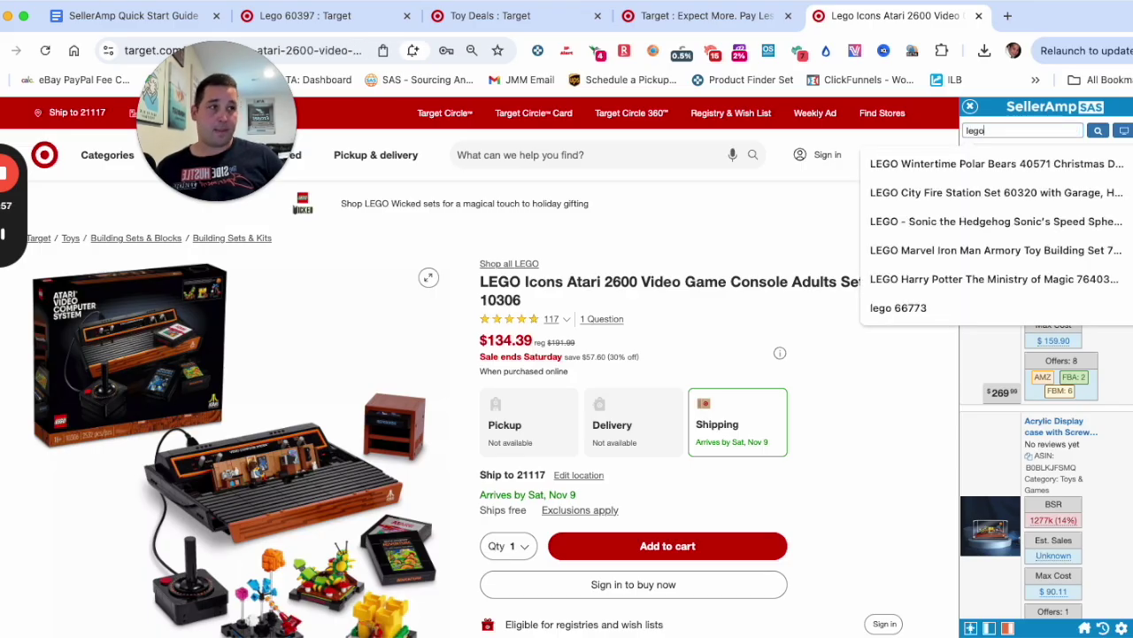
type(" 103")
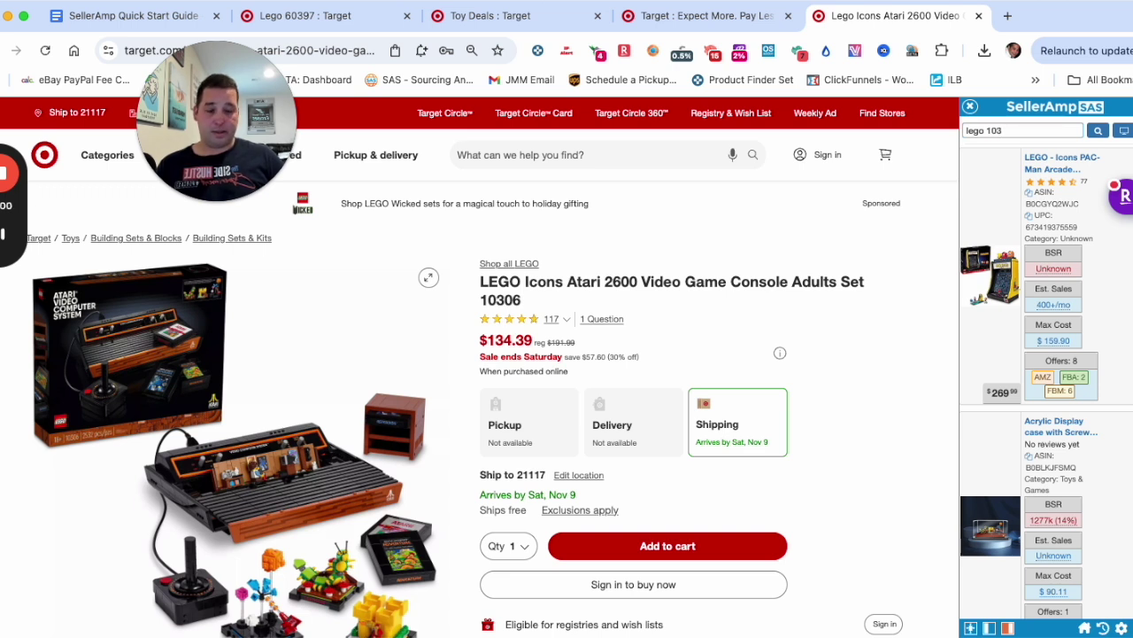
key("Return")
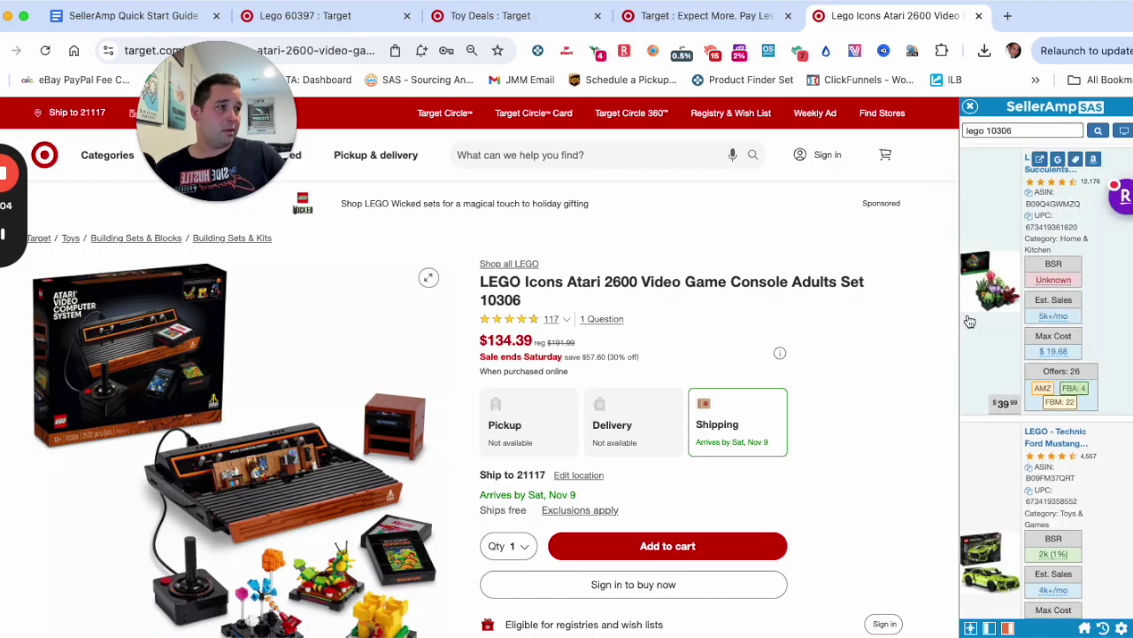
scroll(985, 353, "down", 9)
scroll(1004, 356, "up", 9)
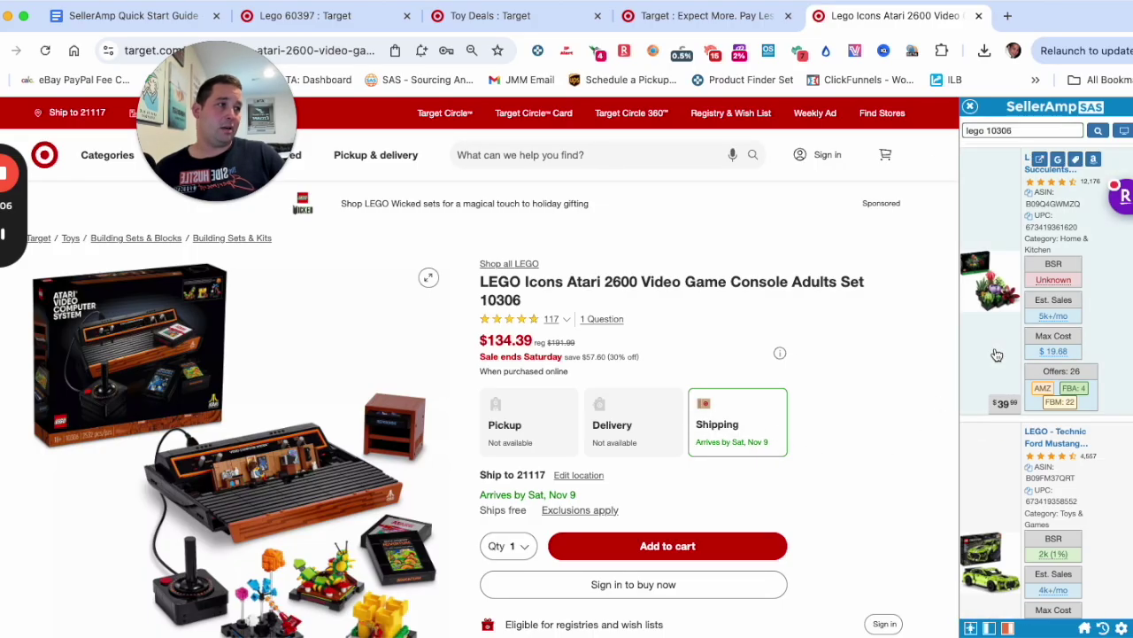
scroll(998, 354, "down", 8)
scroll(1004, 351, "up", 8)
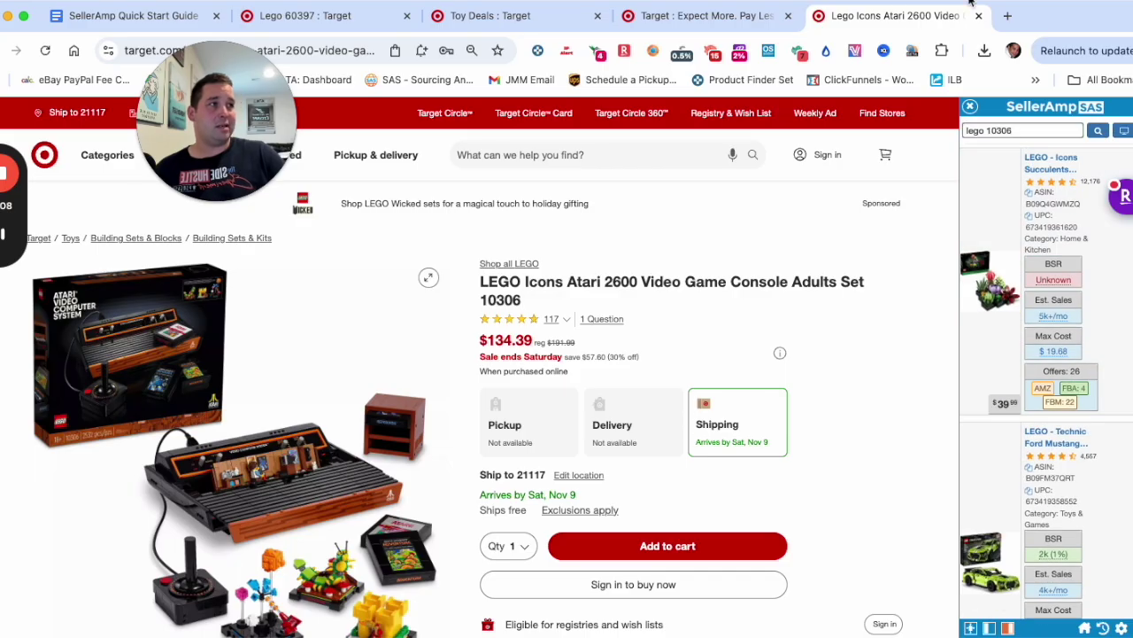
left_click(979, 16)
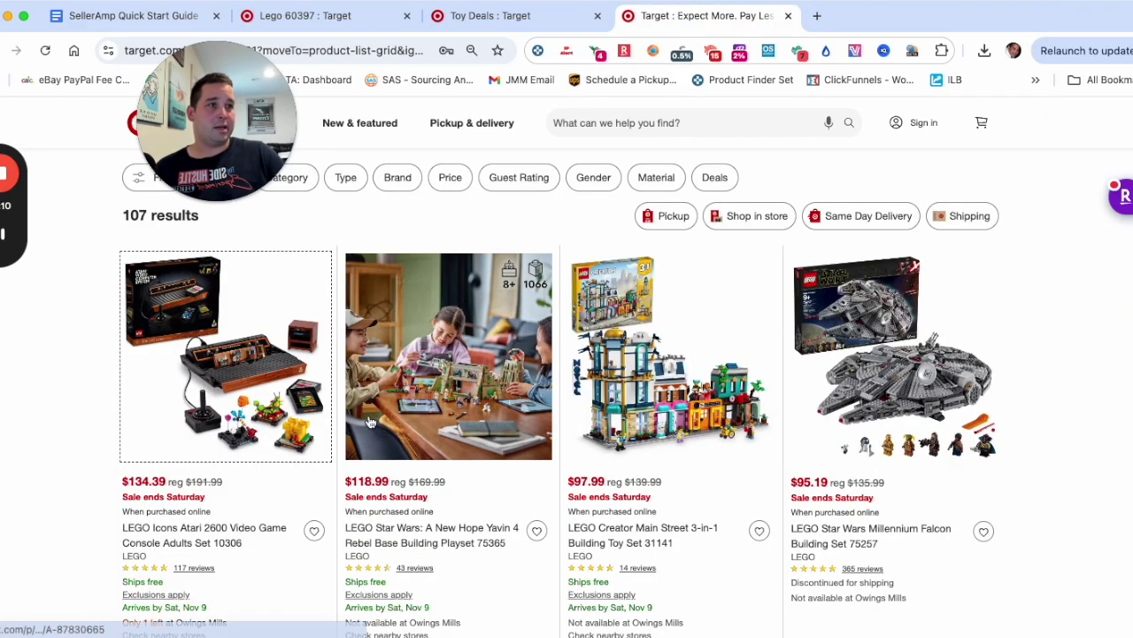
Look up the Star Wars Yavin 4 Rebel Base 75365 in SellerAmp and check the lowest FBA offer on its listing
right_click(440, 321)
mouse_move(496, 617)
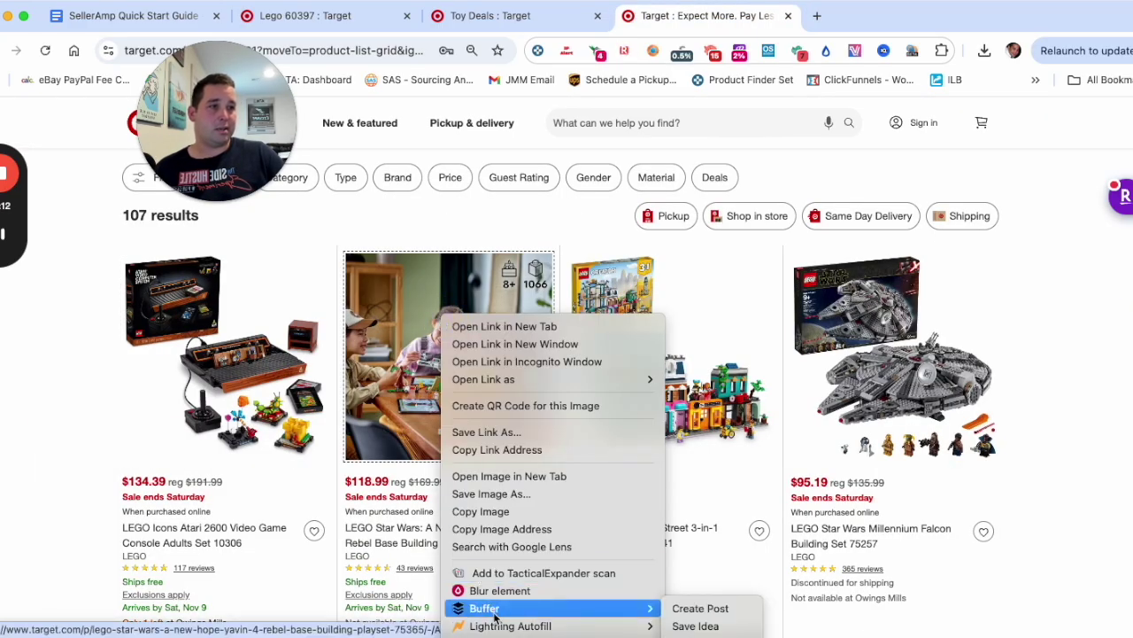
left_click(505, 636)
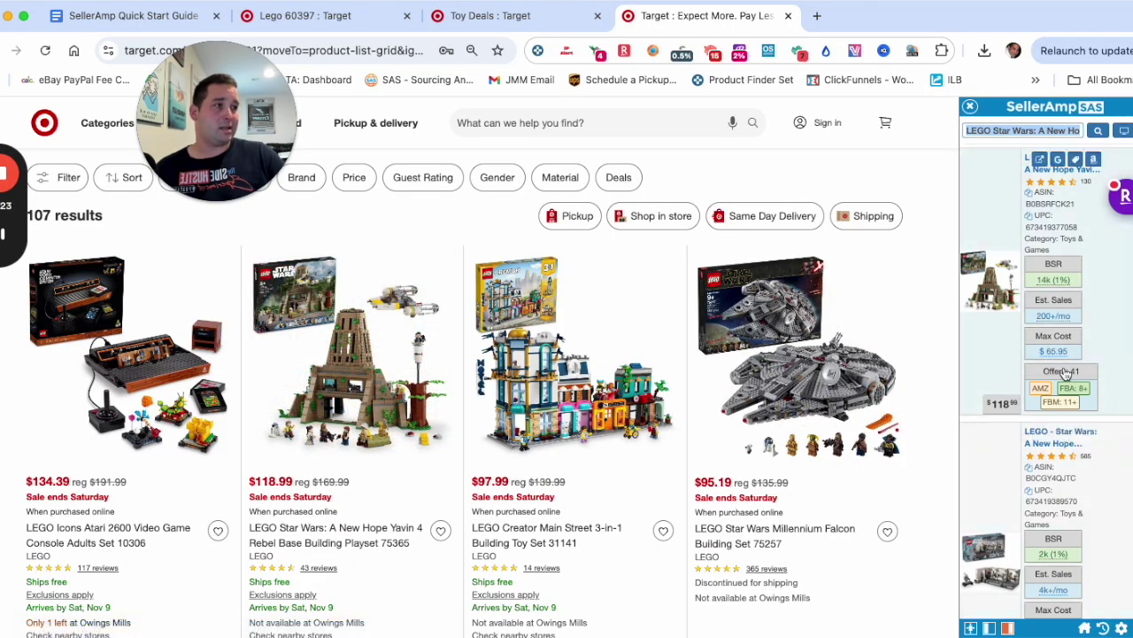
mouse_move(1069, 395)
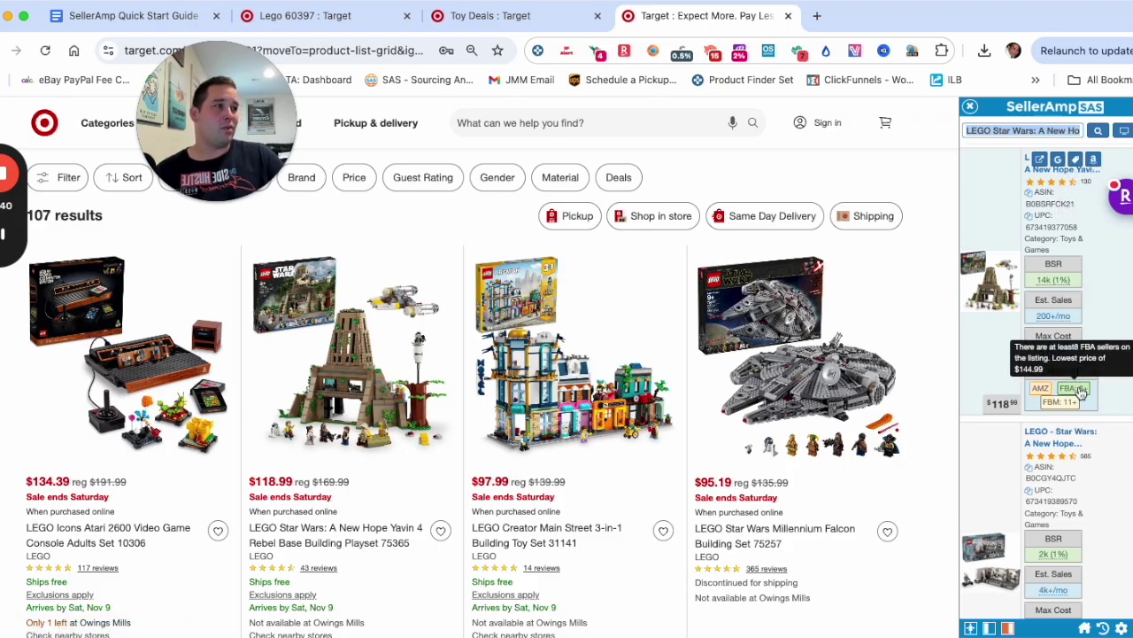
Open the Yavin 4 Rebel Base listing on Amazon and examine its Keepa price history and SellerAmp figures
left_click(1093, 159)
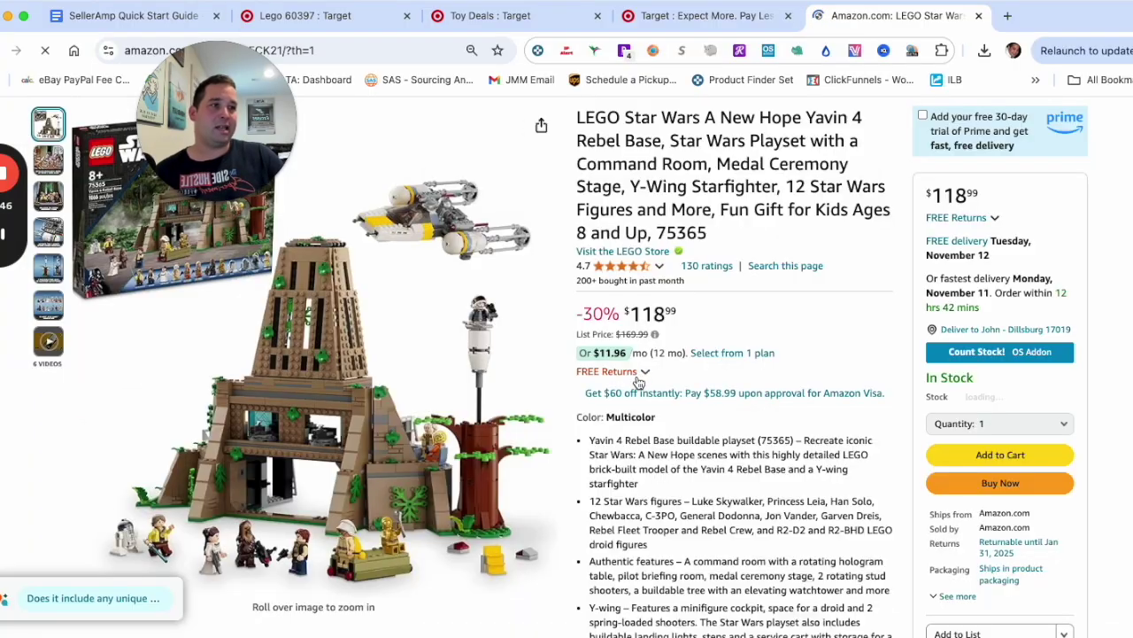
scroll(693, 372, "down", 6)
scroll(540, 341, "up", 6)
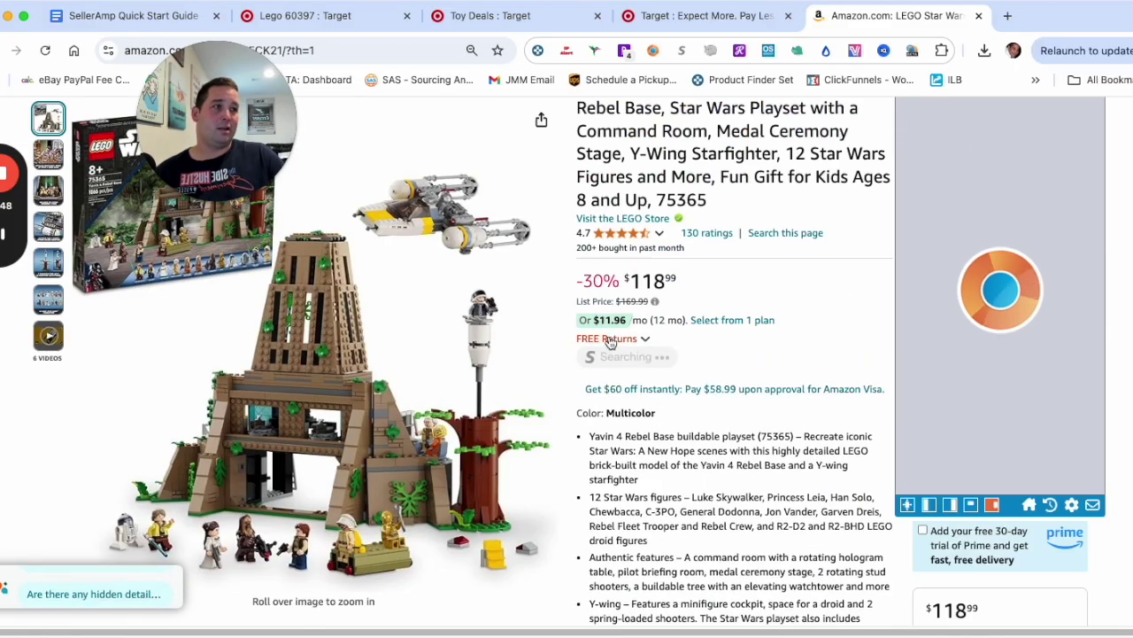
scroll(605, 417, "down", 4)
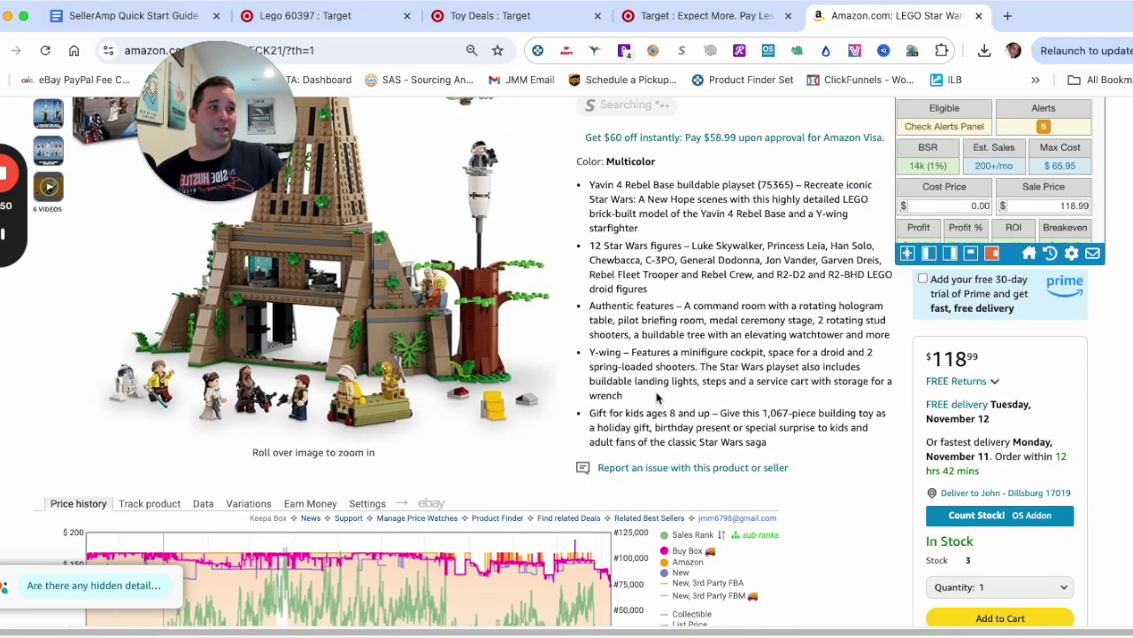
scroll(605, 417, "up", 3)
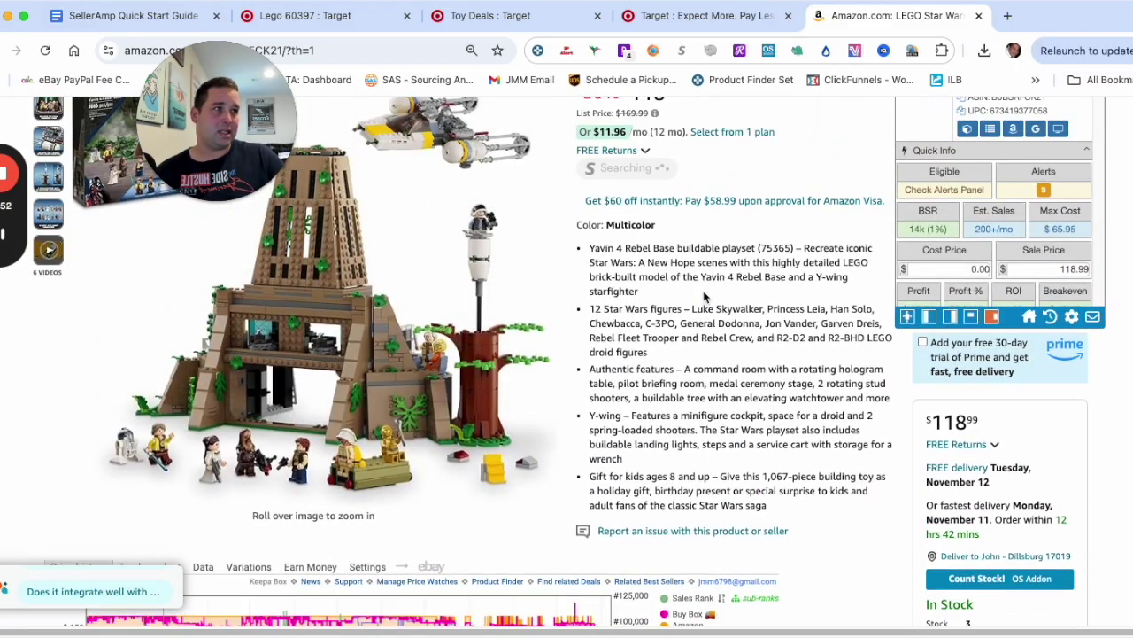
scroll(706, 301, "down", 3)
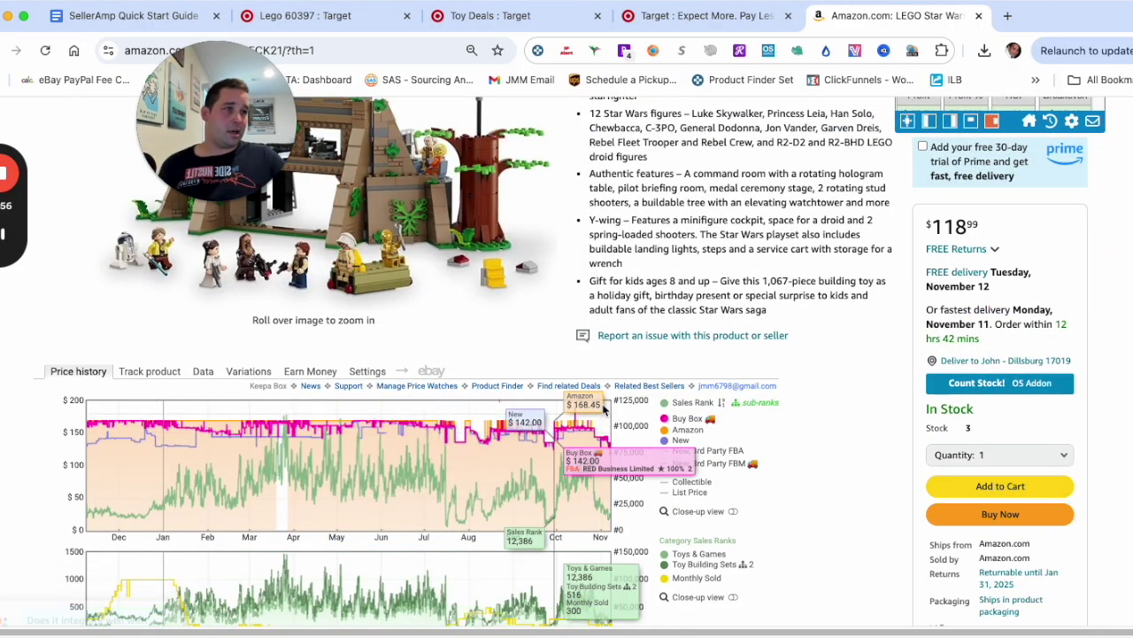
scroll(764, 317, "up", 5)
scroll(1029, 406, "down", 2)
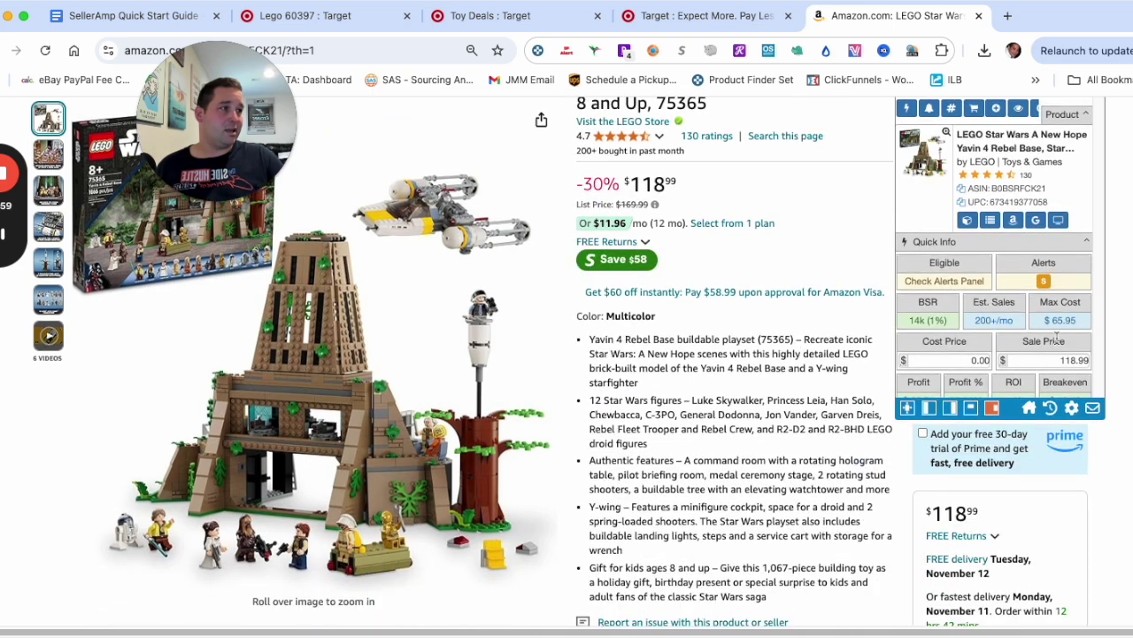
Test a SellerAmp sale price of 169.99, compare the max cost with the Target price and close the Amazon listing
type("169.99")
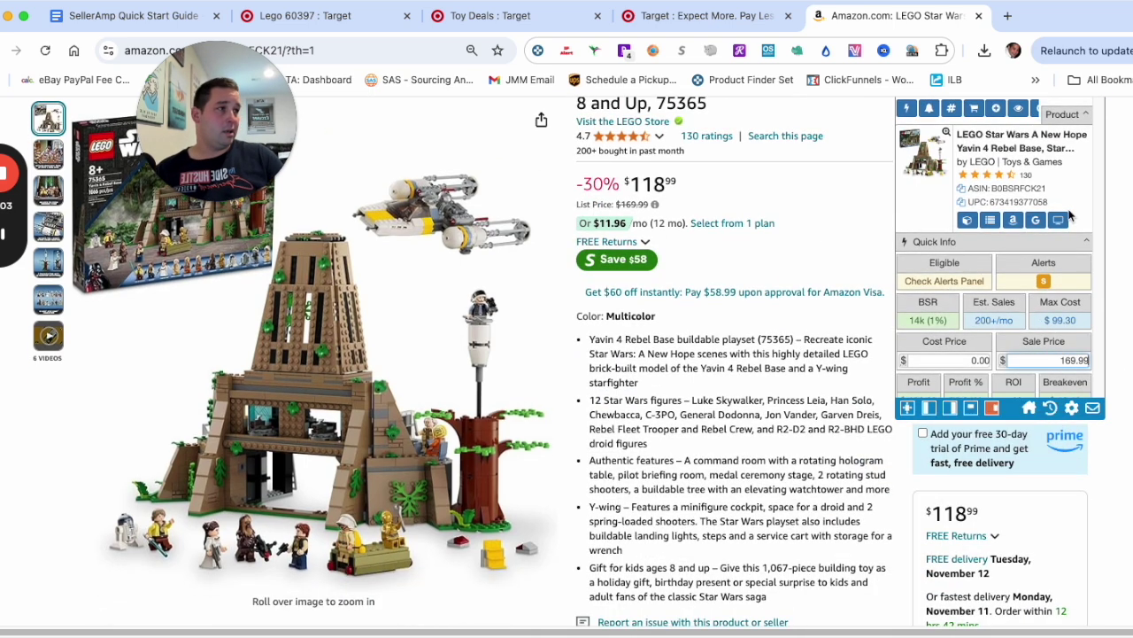
left_click(699, 15)
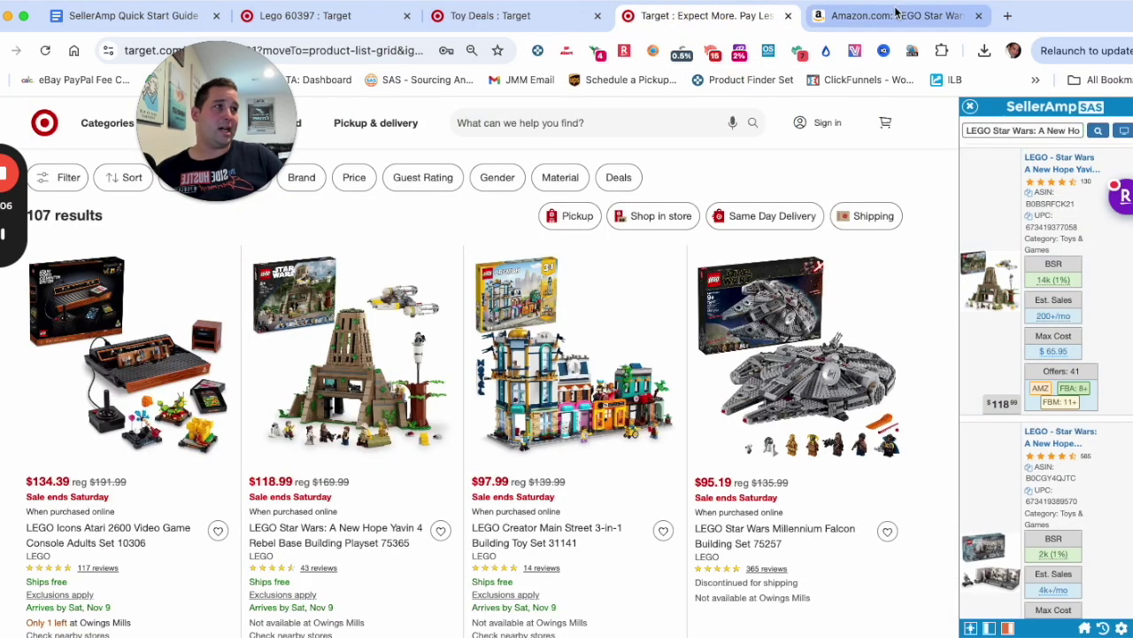
left_click(895, 16)
left_click(979, 16)
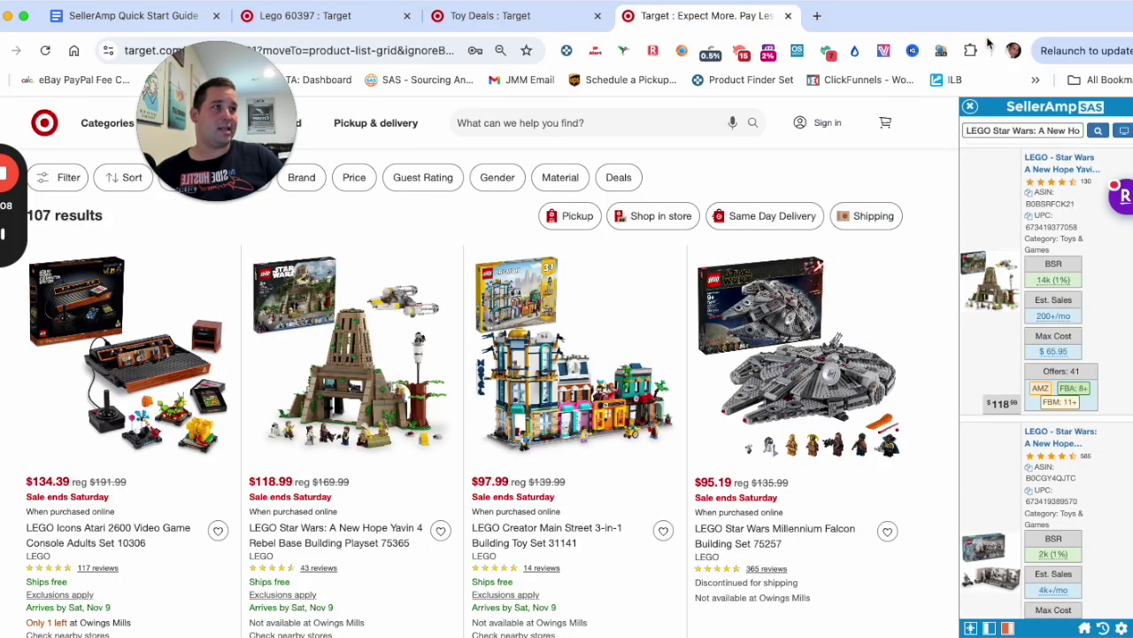
Look up the Creator Main Street set 31141 and the Star Wars Millennium Falcon set 75257 in SellerAmp
right_click(591, 383)
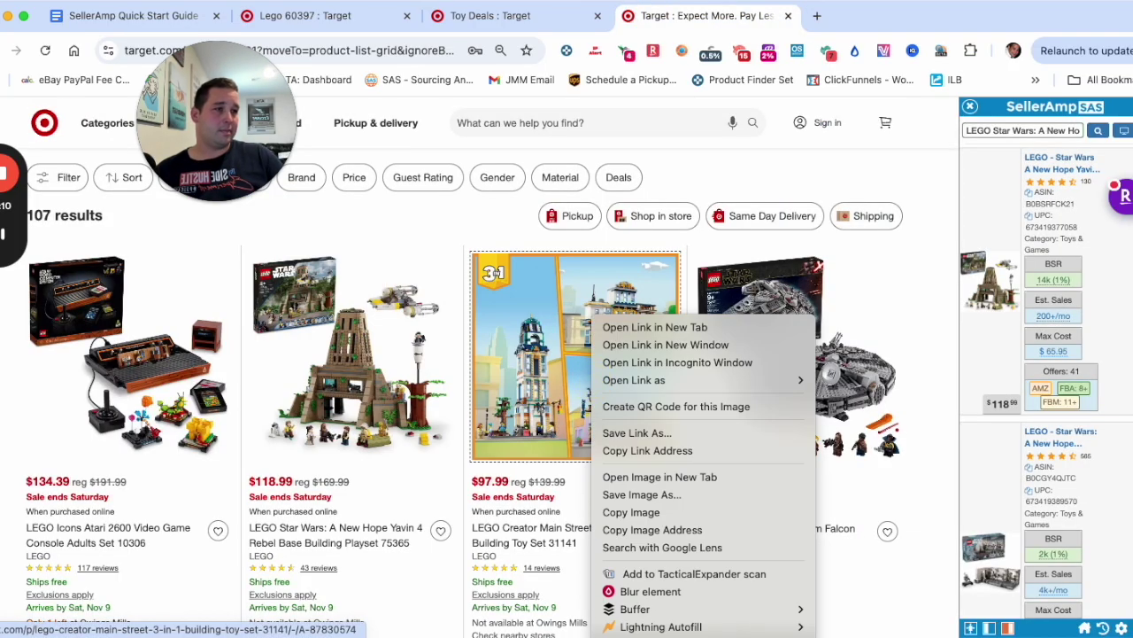
key("Escape")
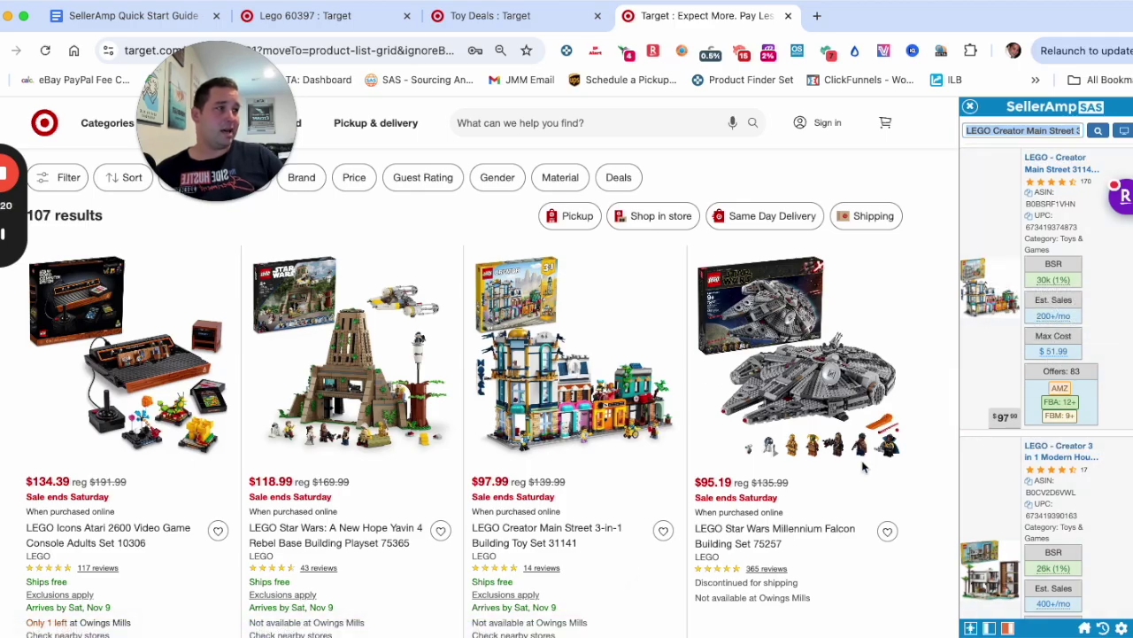
right_click(804, 320)
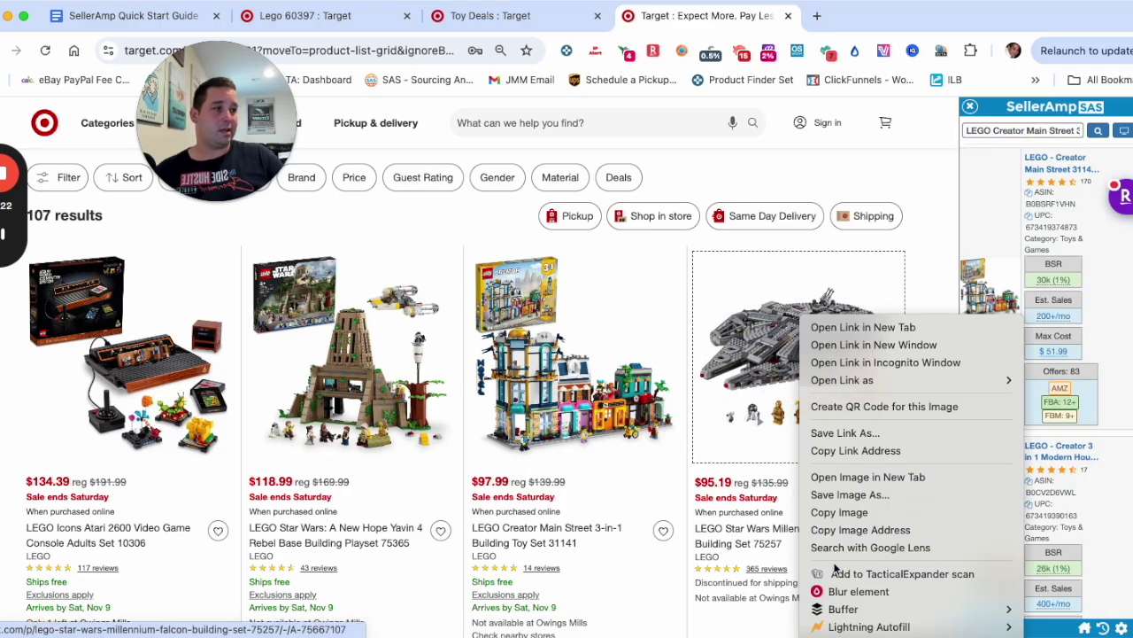
left_click(885, 635)
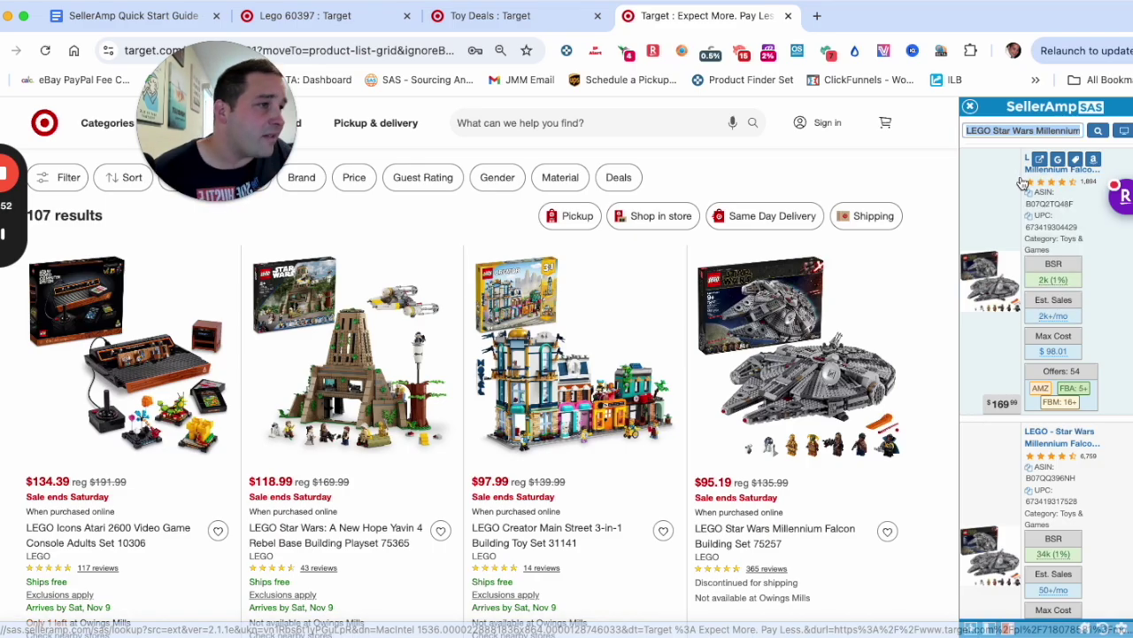
Open the Millennium Falcon 75257 listing on Amazon, recheck its Target offer, dismiss the cash-back pop-up and examine the Keepa price history
left_click(1094, 162)
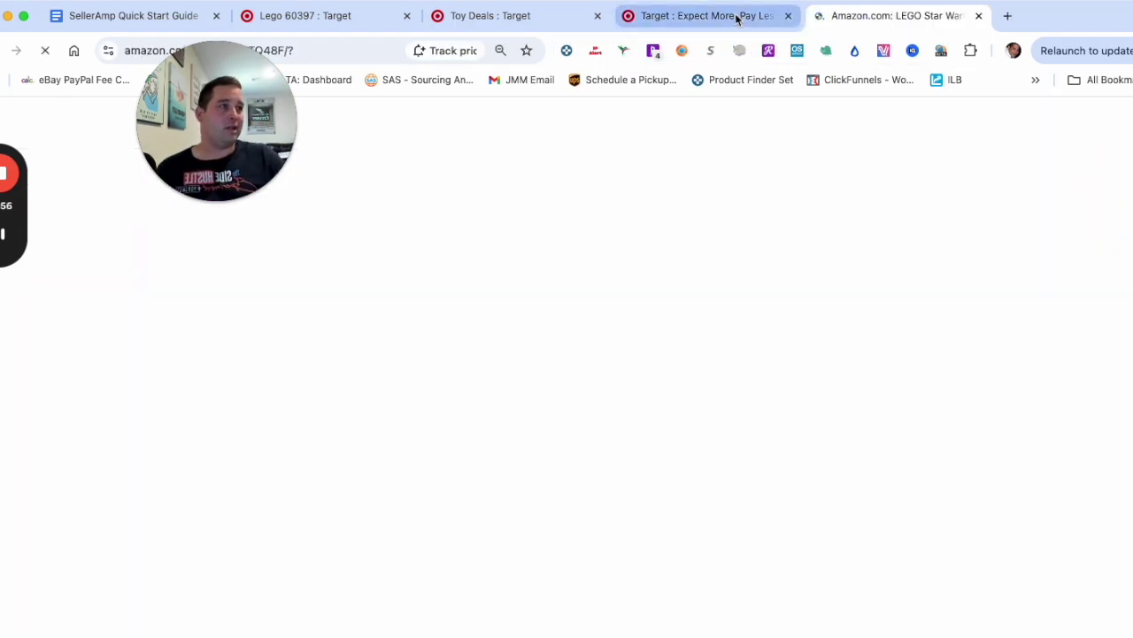
left_click(736, 15)
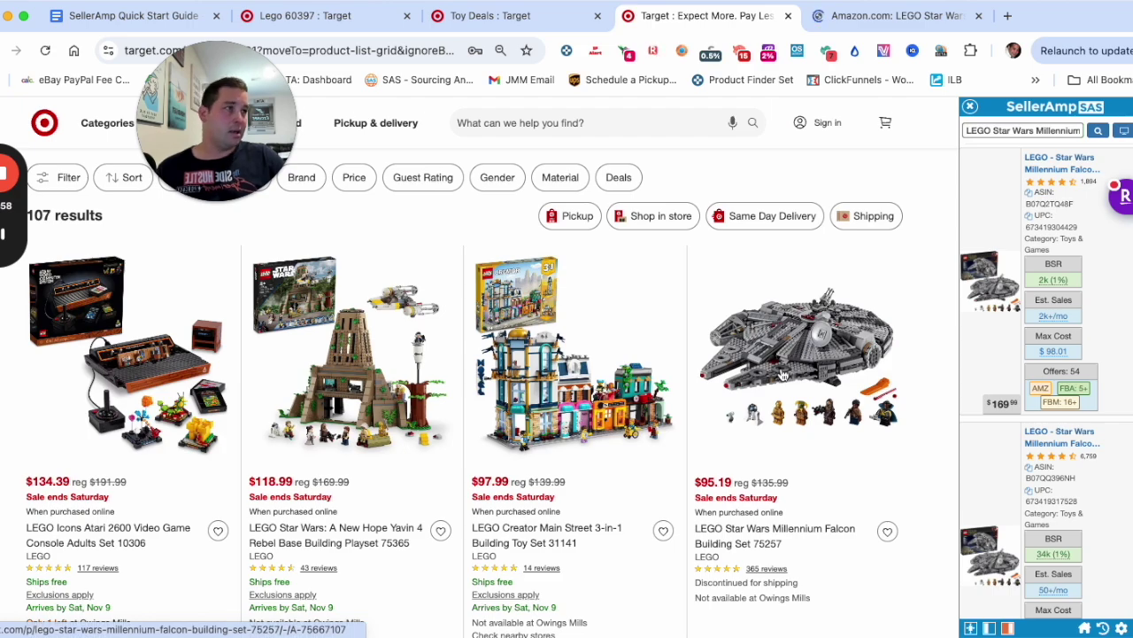
left_click(909, 20)
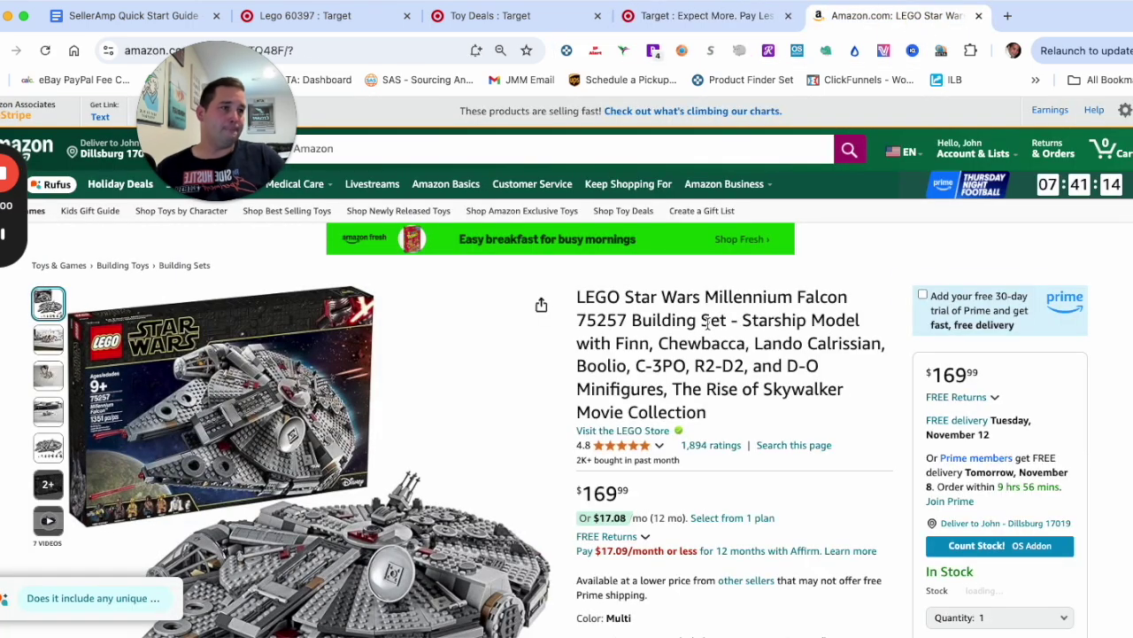
scroll(707, 323, "down", 10)
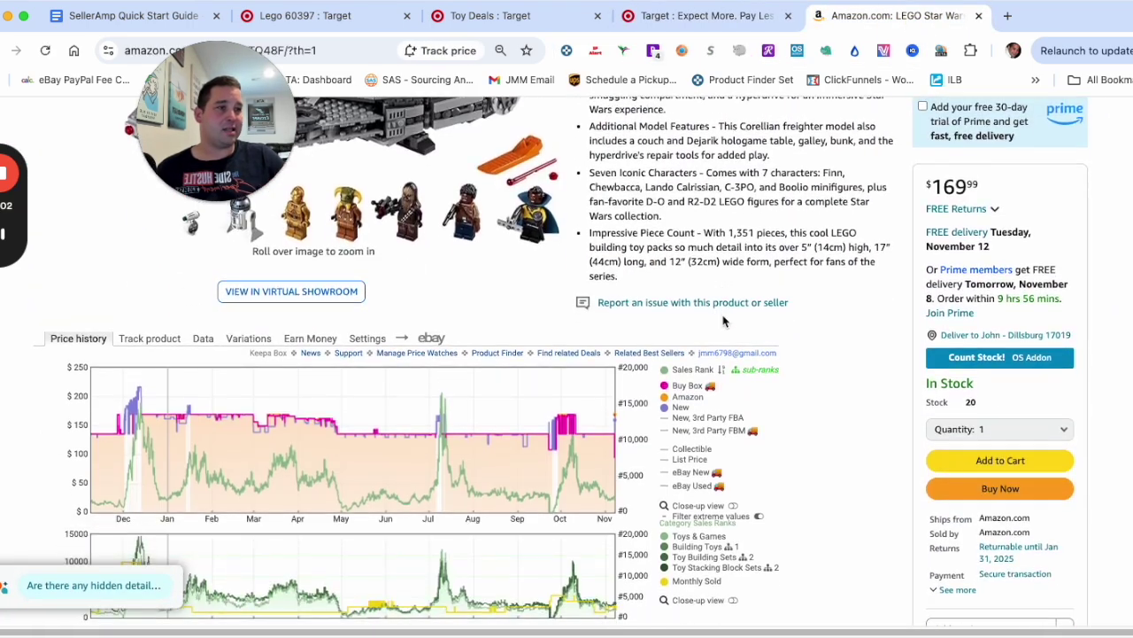
scroll(723, 320, "down", 1)
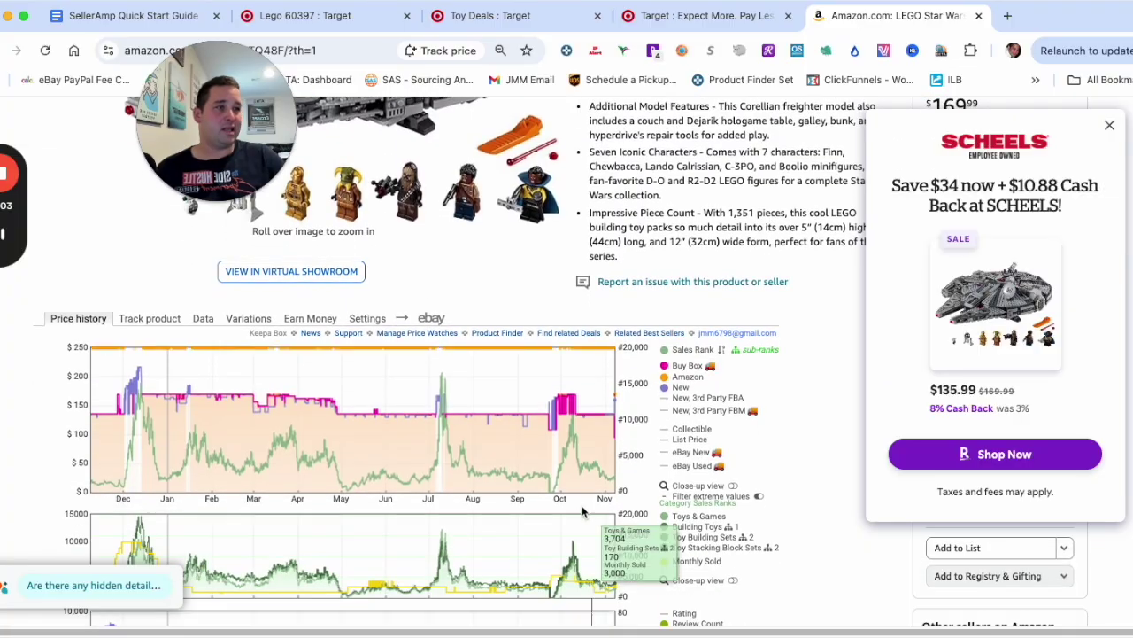
left_click(1109, 128)
scroll(775, 394, "up", 5)
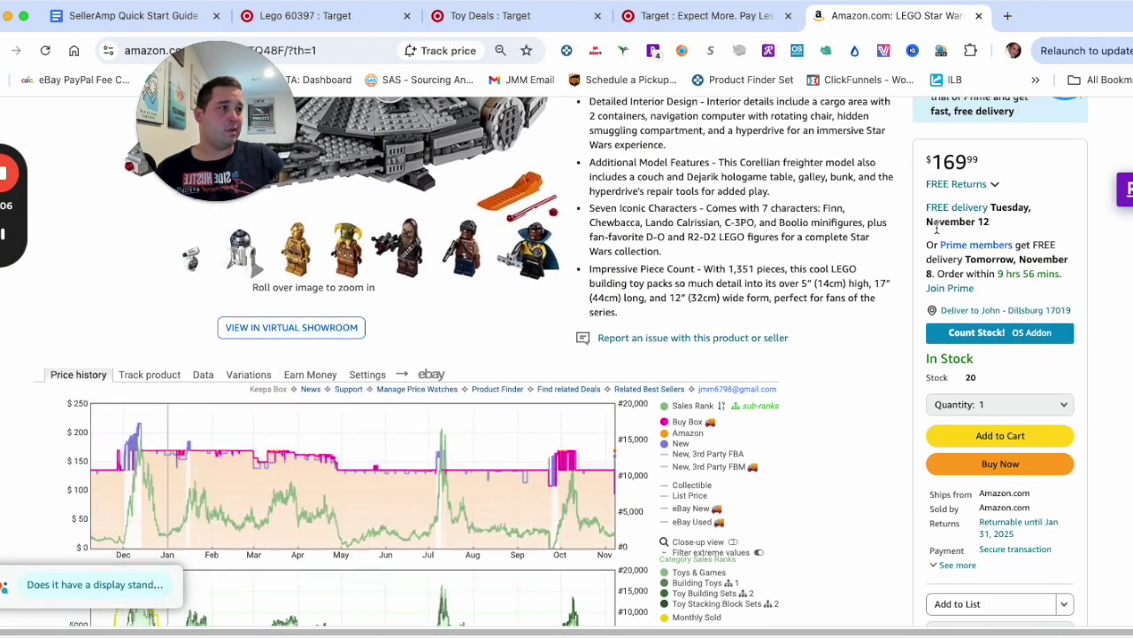
scroll(848, 344, "down", 4)
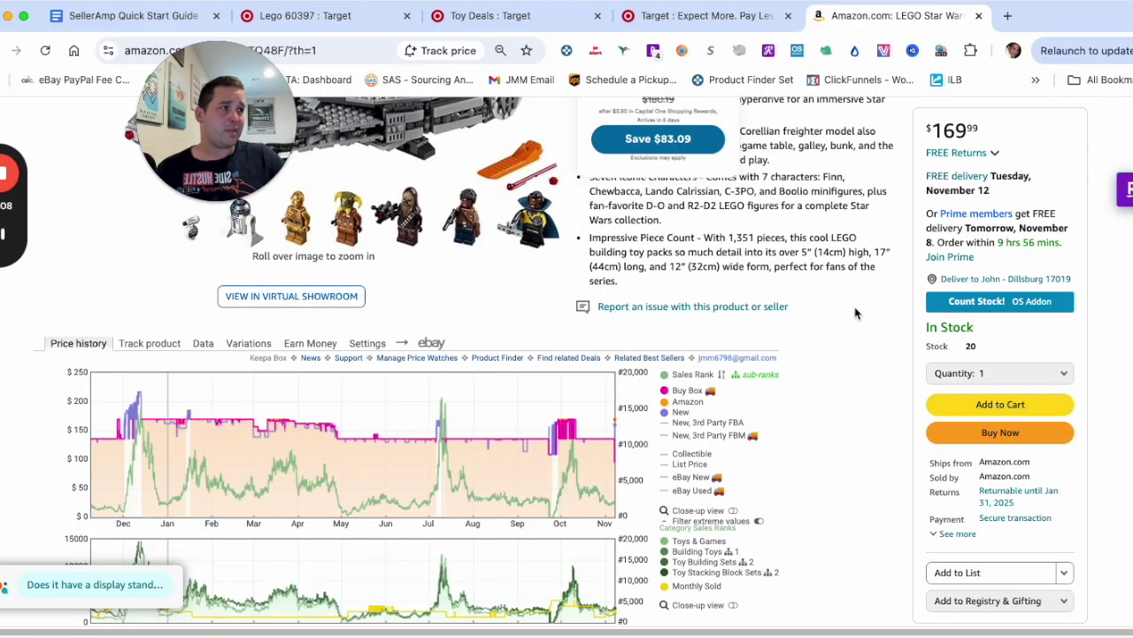
Recheck the Millennium Falcon 75257 price on Target and set SellerAmp's cost price to 95.19*.93
scroll(856, 314, "up", 7)
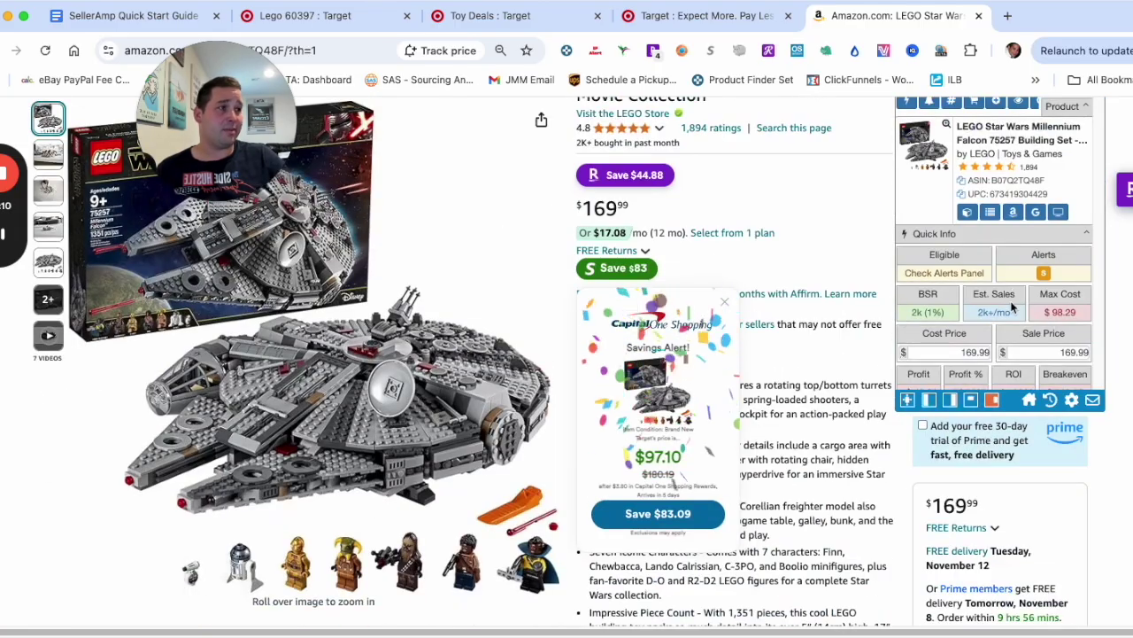
scroll(1007, 299, "down", 1)
scroll(1003, 296, "up", 2)
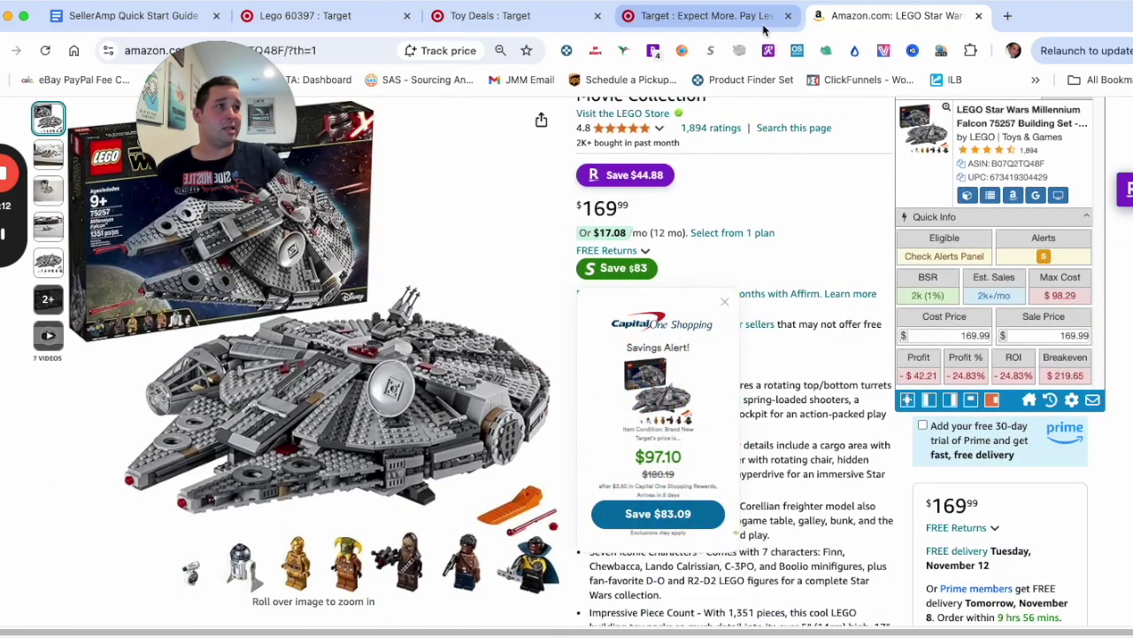
left_click(722, 15)
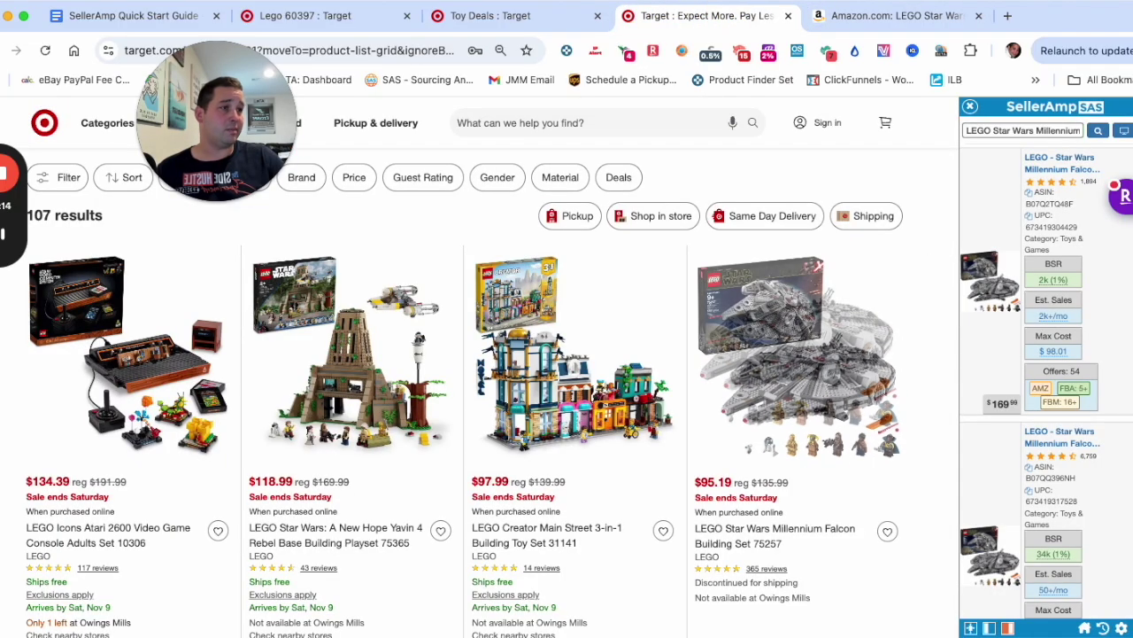
left_click(847, 15)
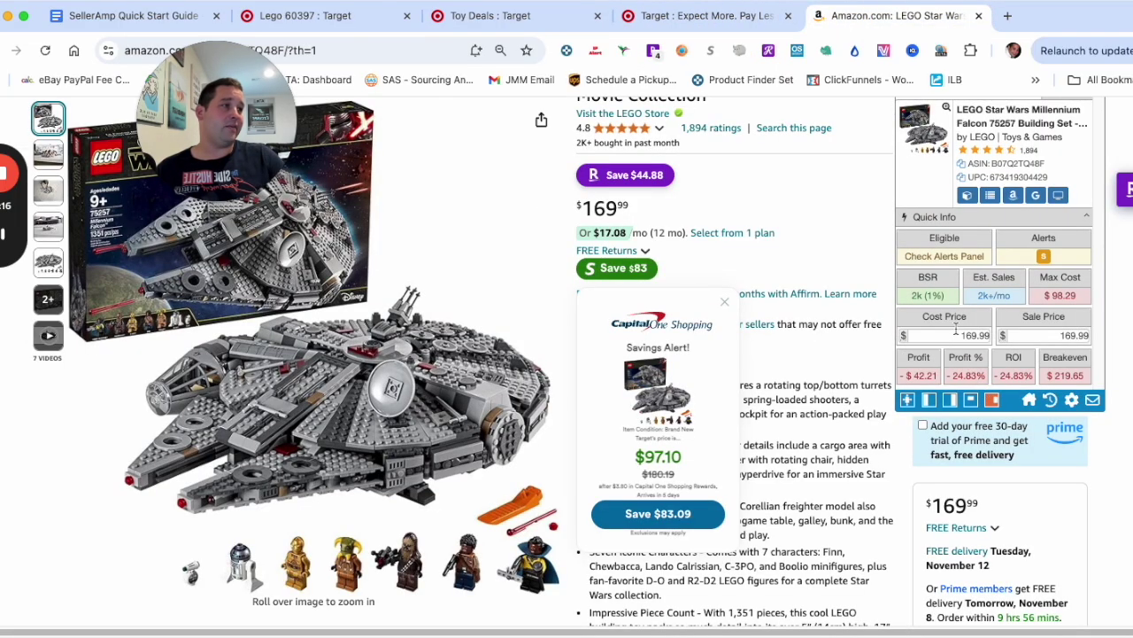
type("95.1")
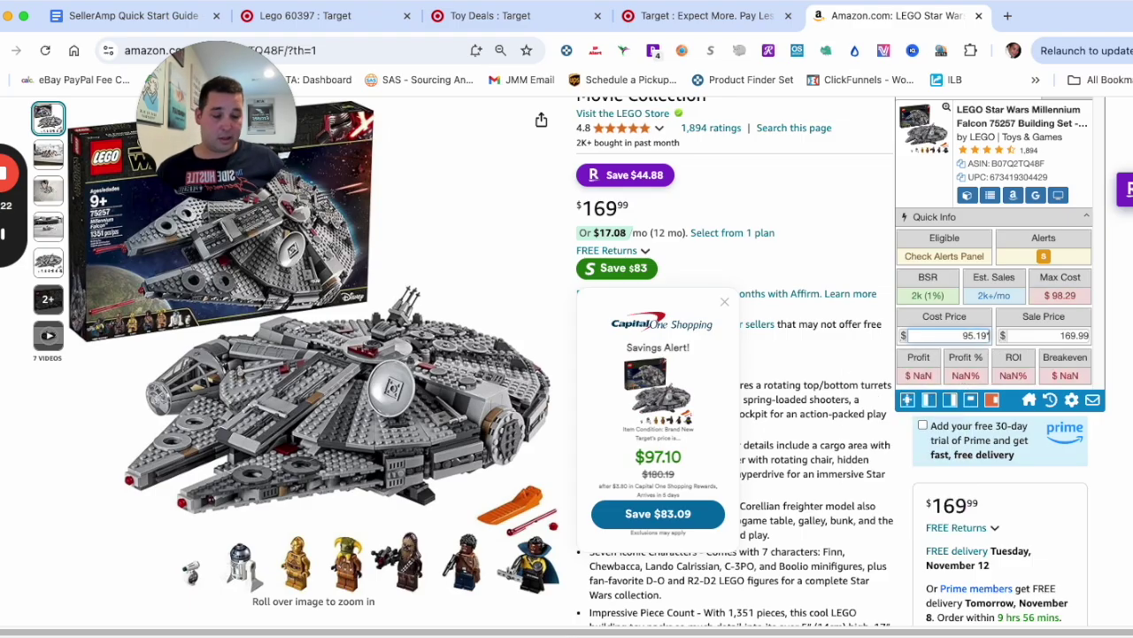
type("9*.93")
key("Return")
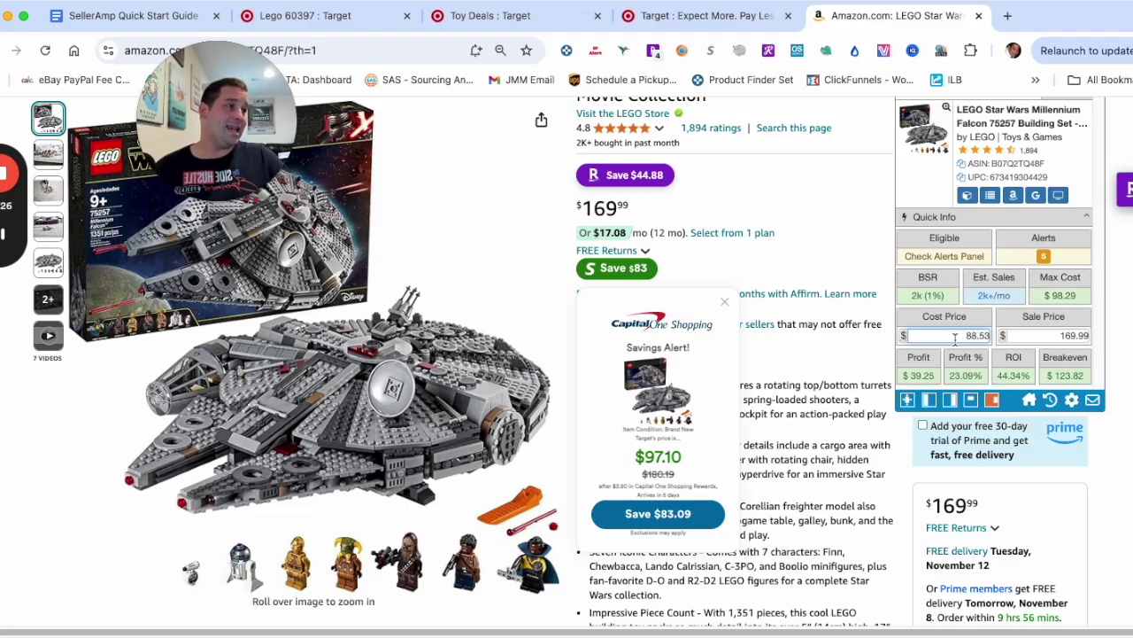
Review the SellerAmp profit, ROI, alerts and ranks for the Millennium Falcon at the discounted cost
scroll(959, 350, "down", 1)
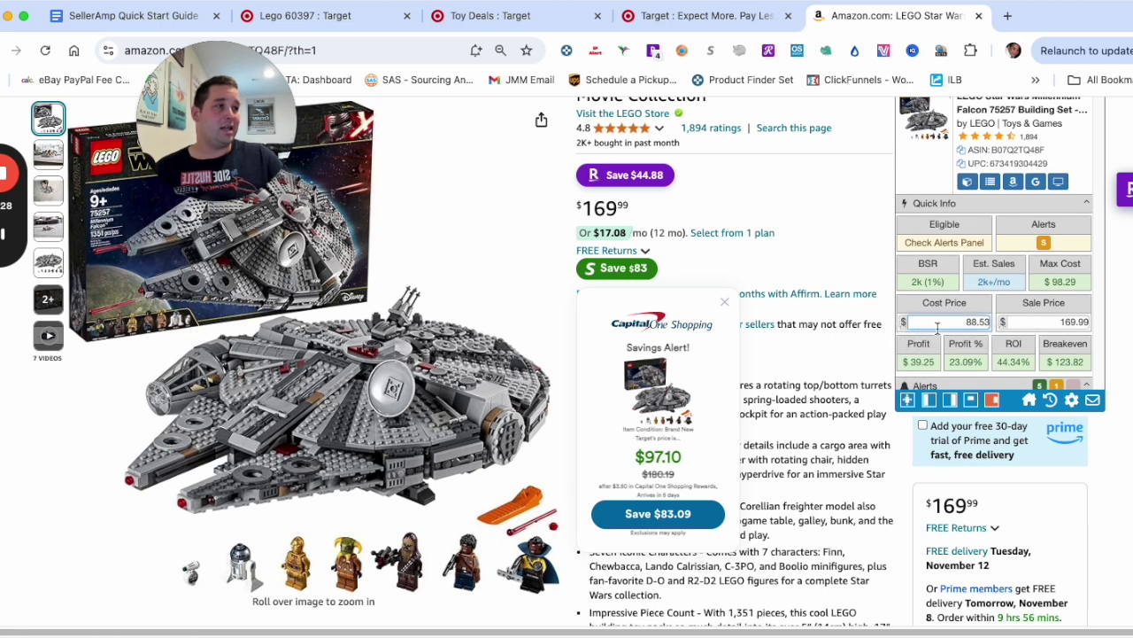
mouse_move(987, 275)
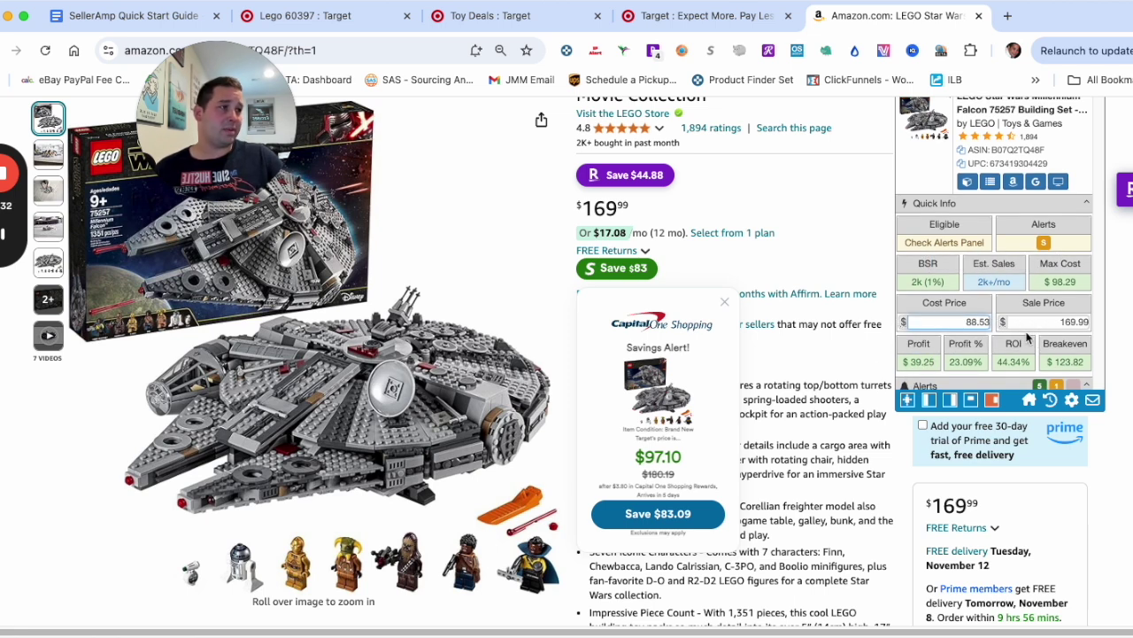
scroll(938, 304, "down", 5)
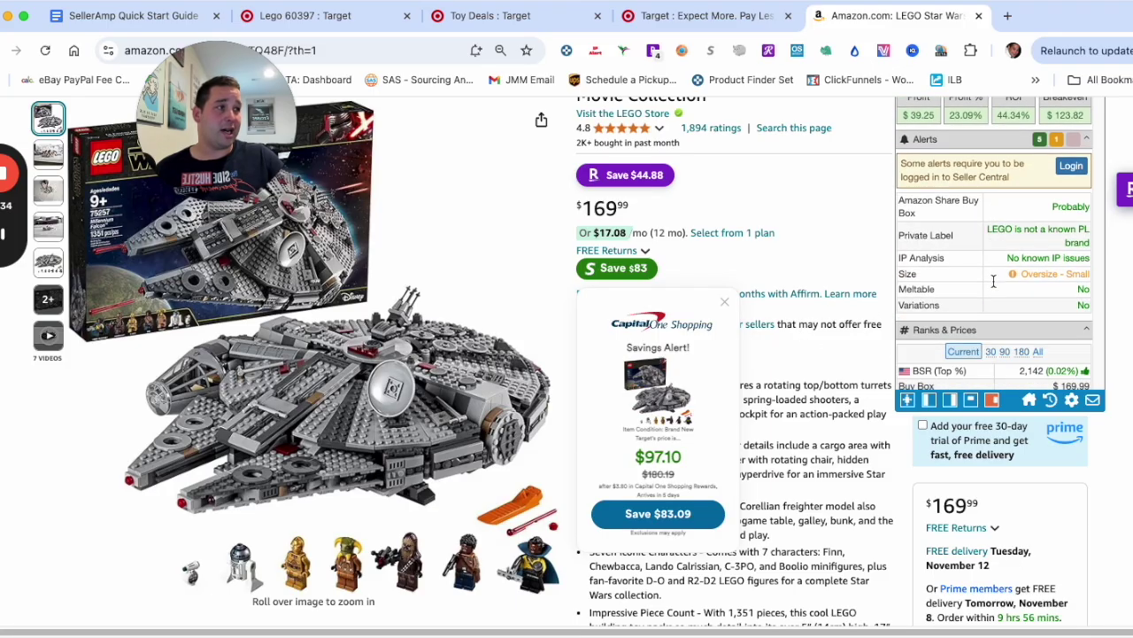
scroll(722, 360, "down", 2)
scroll(722, 360, "down", 3)
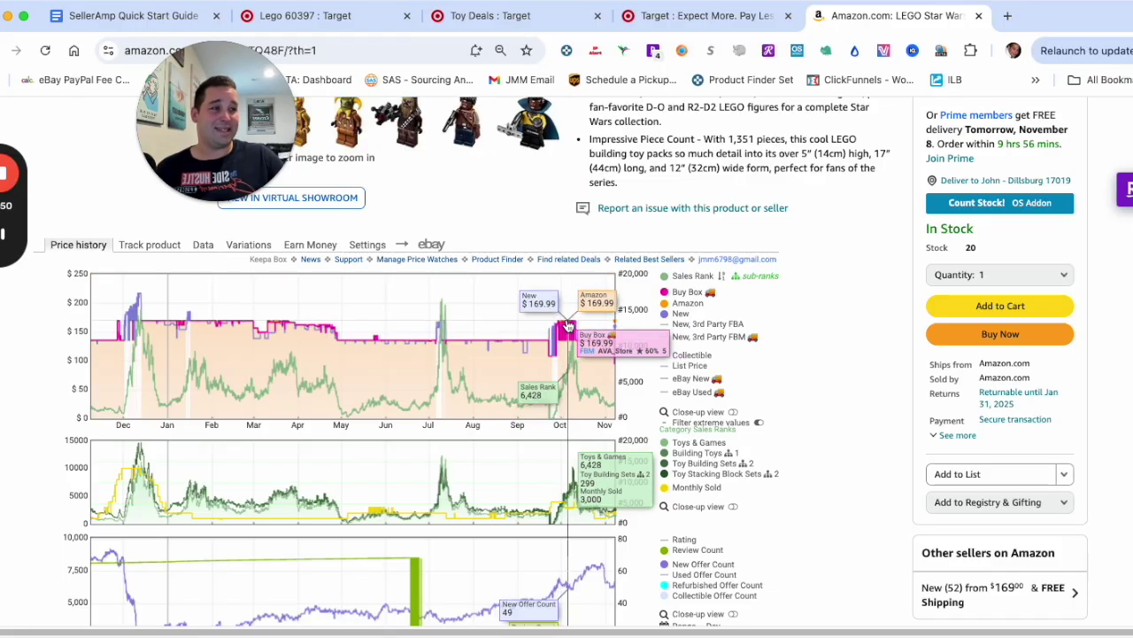
Zoom the Keepa chart in on late October to early November, and switch its range to all available history
scroll(566, 326, "down", 1)
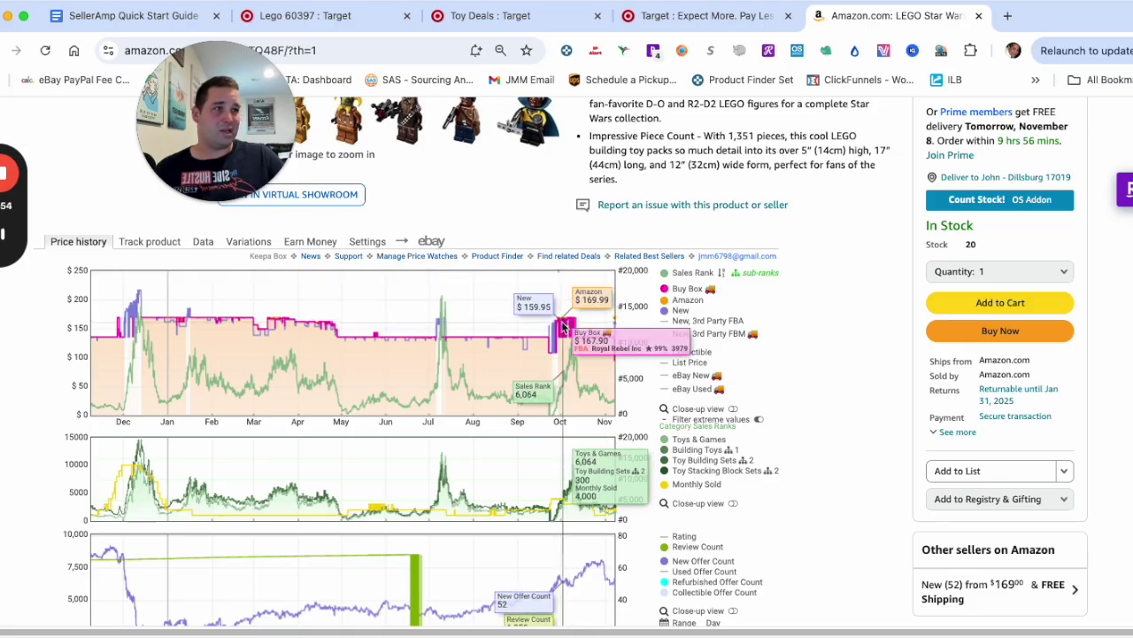
left_click_drag(582, 298, 615, 308)
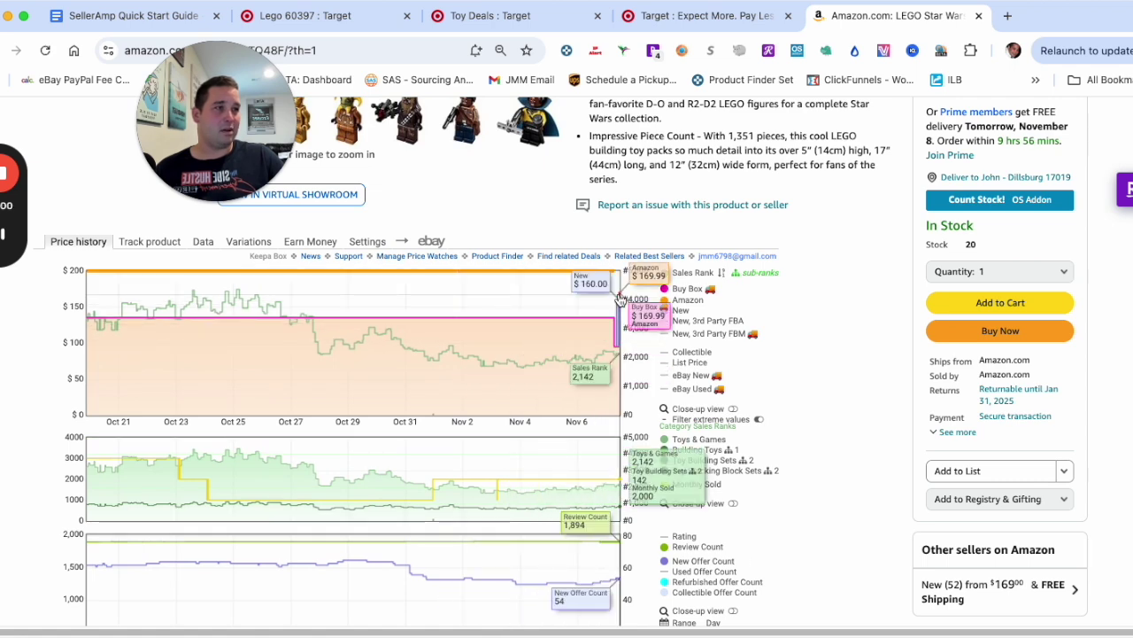
scroll(740, 493, "down", 3)
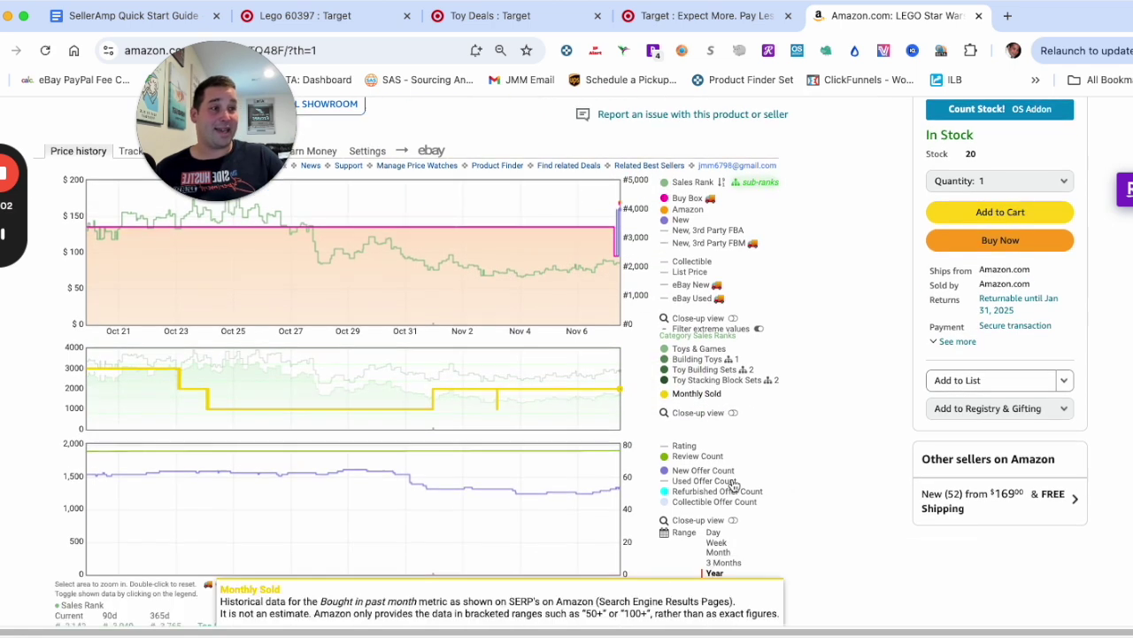
left_click(722, 506)
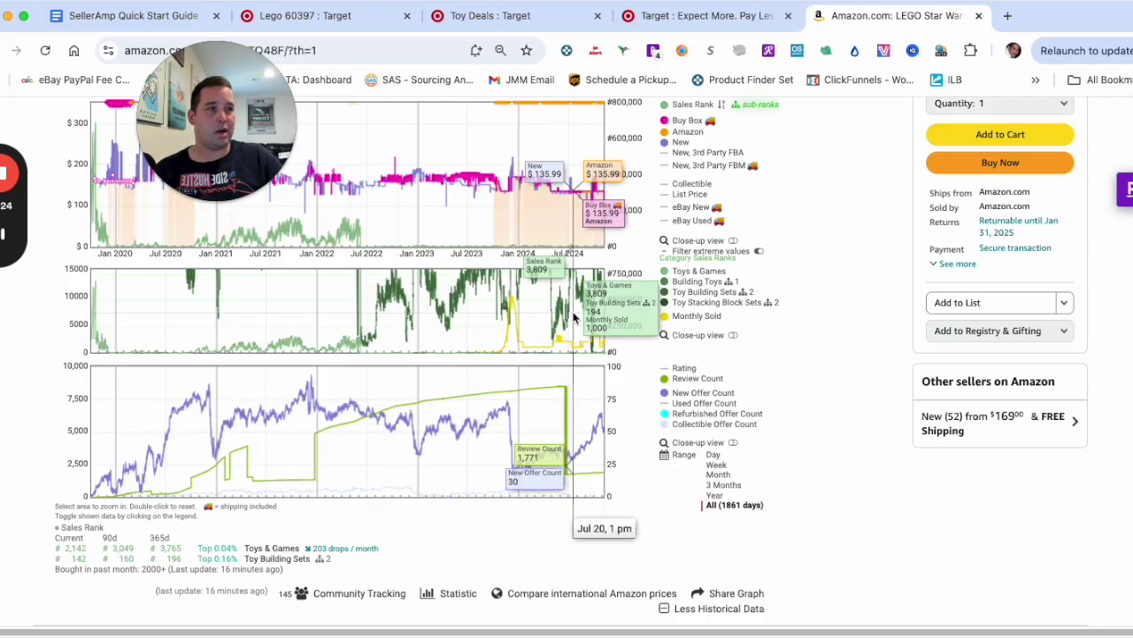
Examine the all-time Keepa price, sales rank and offer count history and the listing's SellerAmp figures
scroll(498, 399, "up", 3)
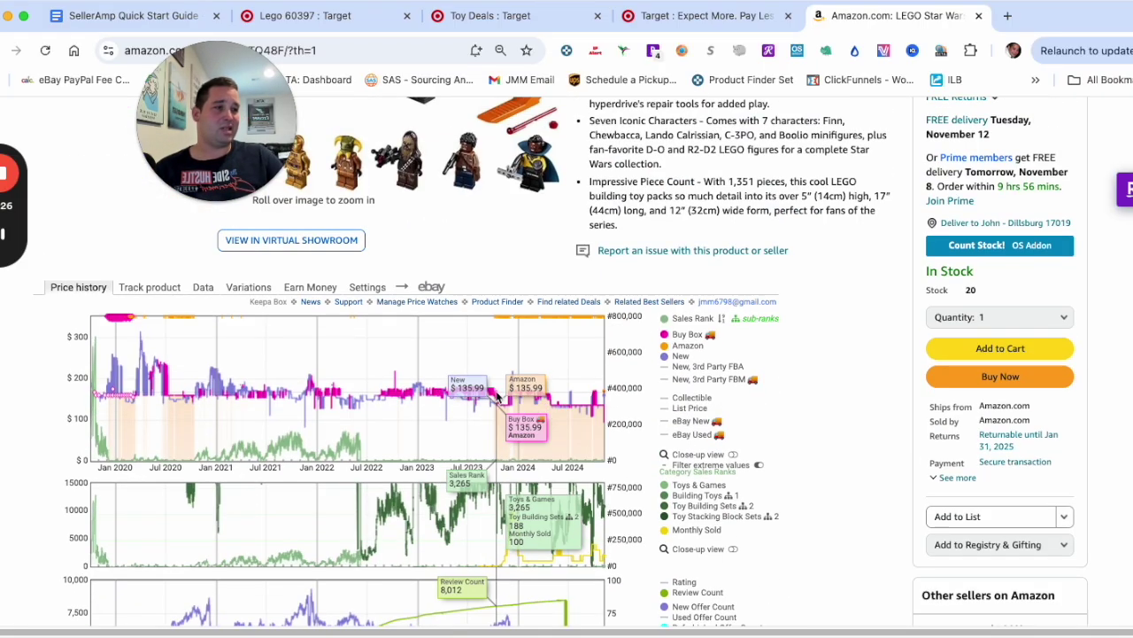
scroll(498, 399, "down", 3)
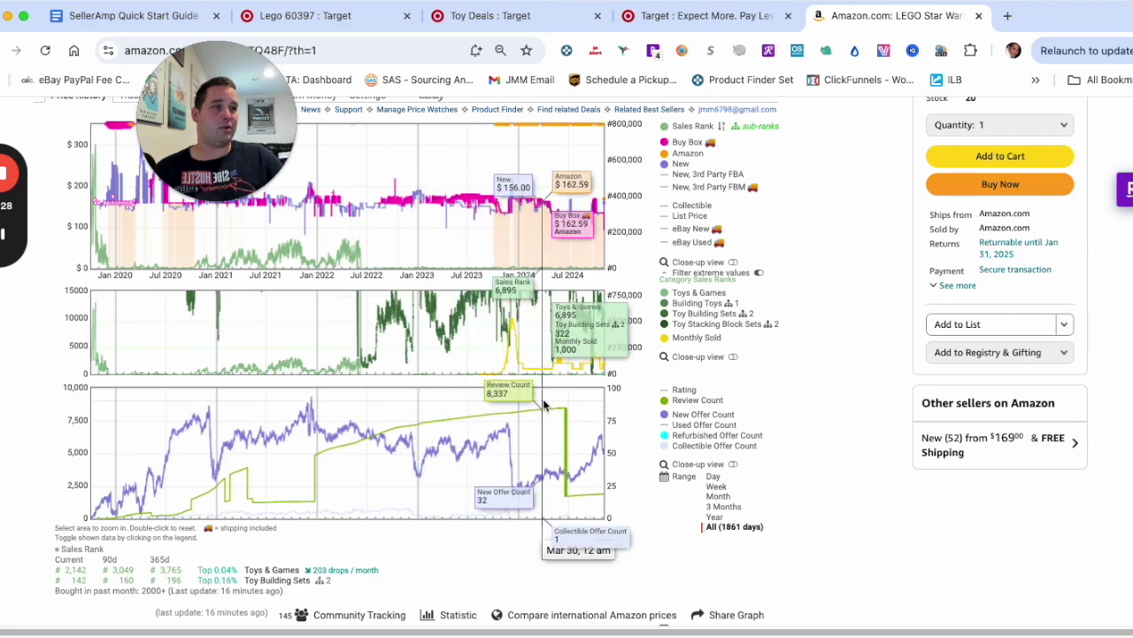
scroll(897, 289, "up", 5)
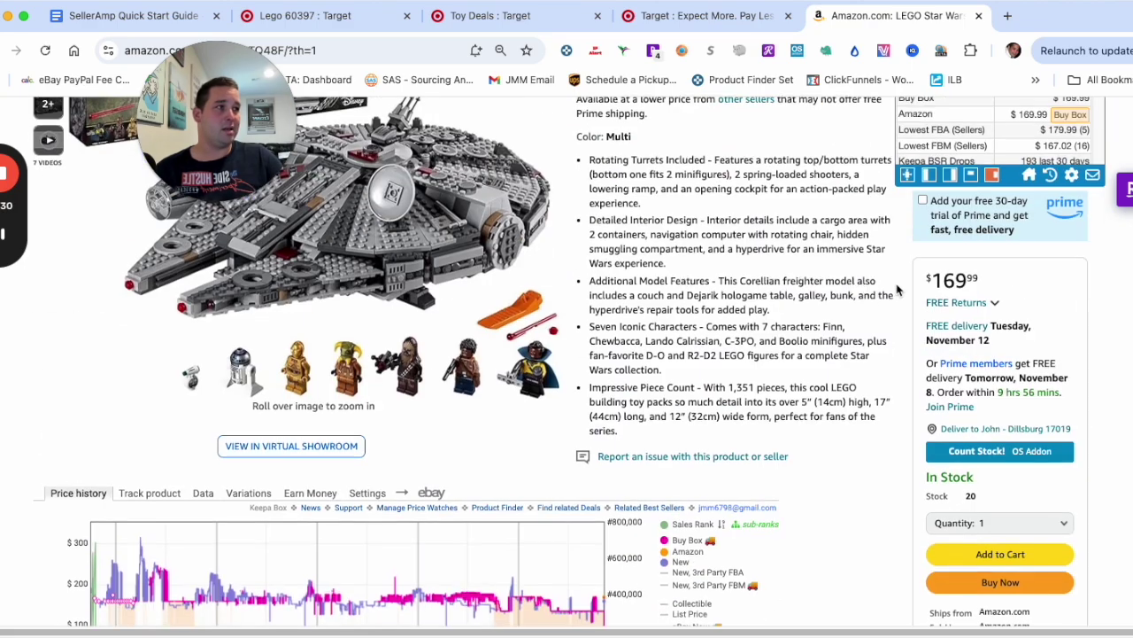
scroll(896, 289, "up", 5)
scroll(670, 448, "down", 2)
scroll(949, 293, "up", 2)
scroll(955, 294, "up", 1)
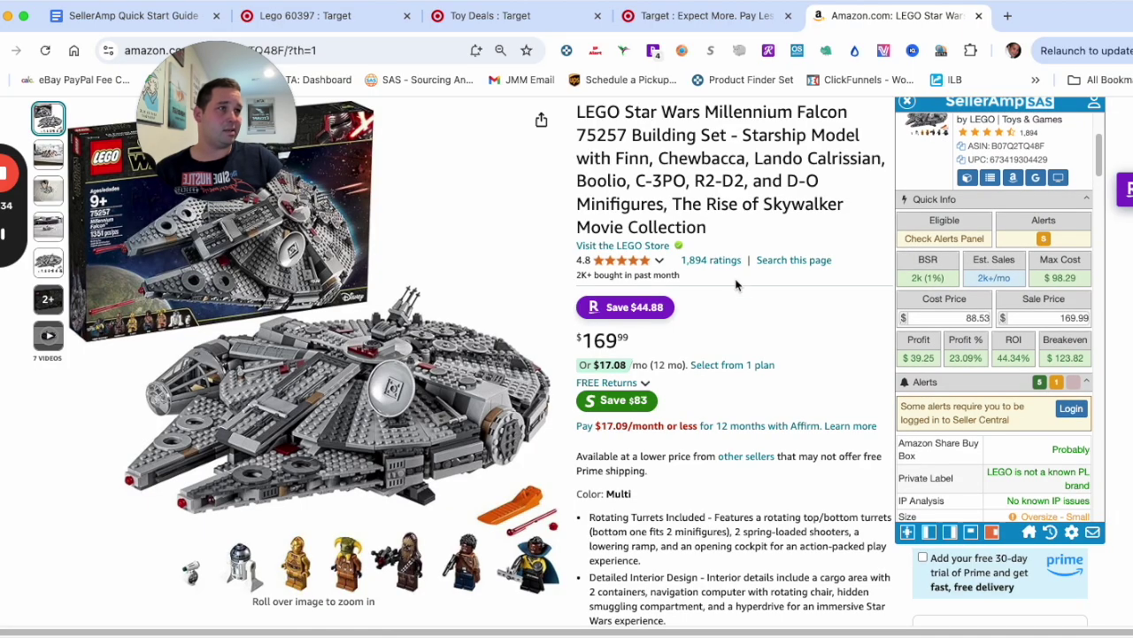
scroll(741, 285, "up", 1)
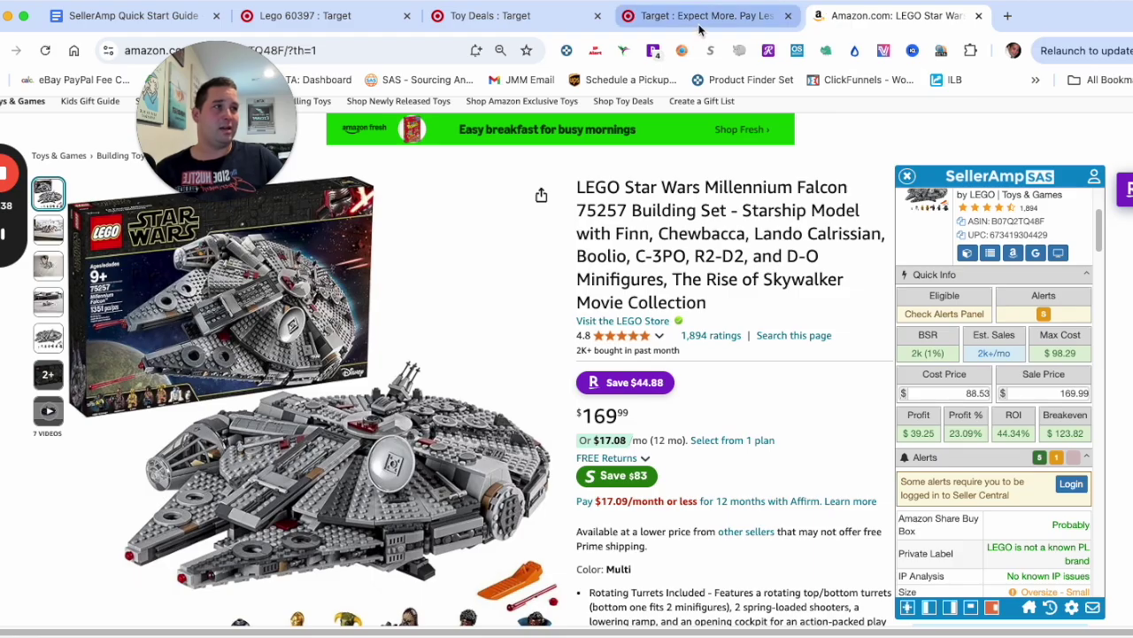
Open the Millennium Falcon 75257 product page on Target in a new tab and check its shipping availability
left_click(779, 16)
left_click(792, 328, "super")
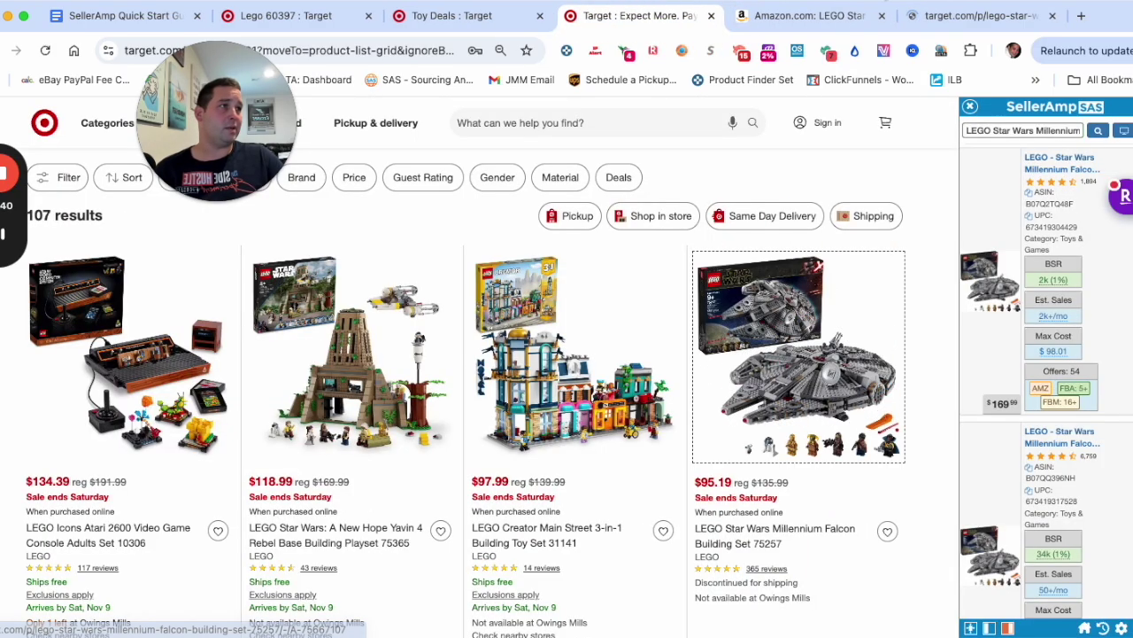
left_click(971, 17)
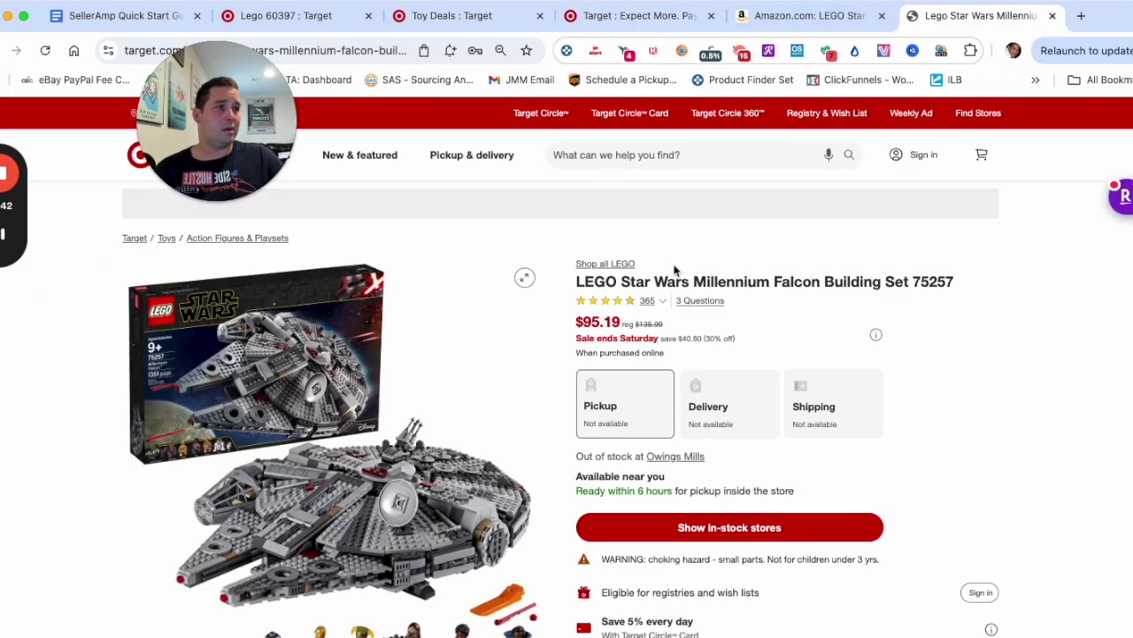
left_click(808, 404)
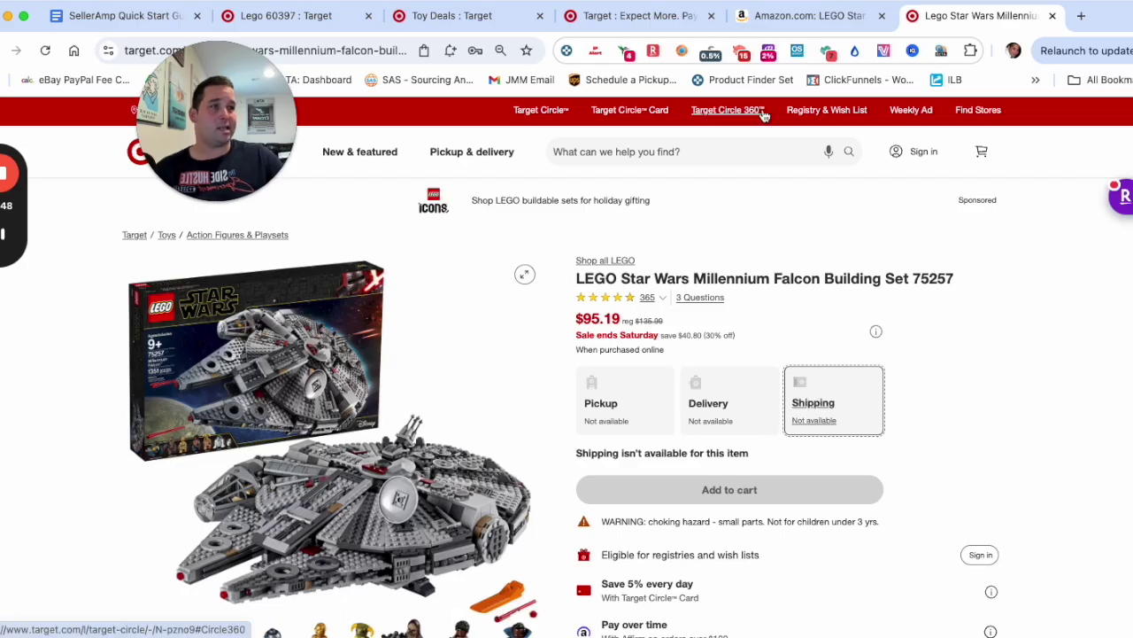
left_click_drag(957, 281, 833, 276)
scroll(679, 333, "down", 1)
scroll(819, 373, "down", 1)
scroll(734, 289, "up", 2)
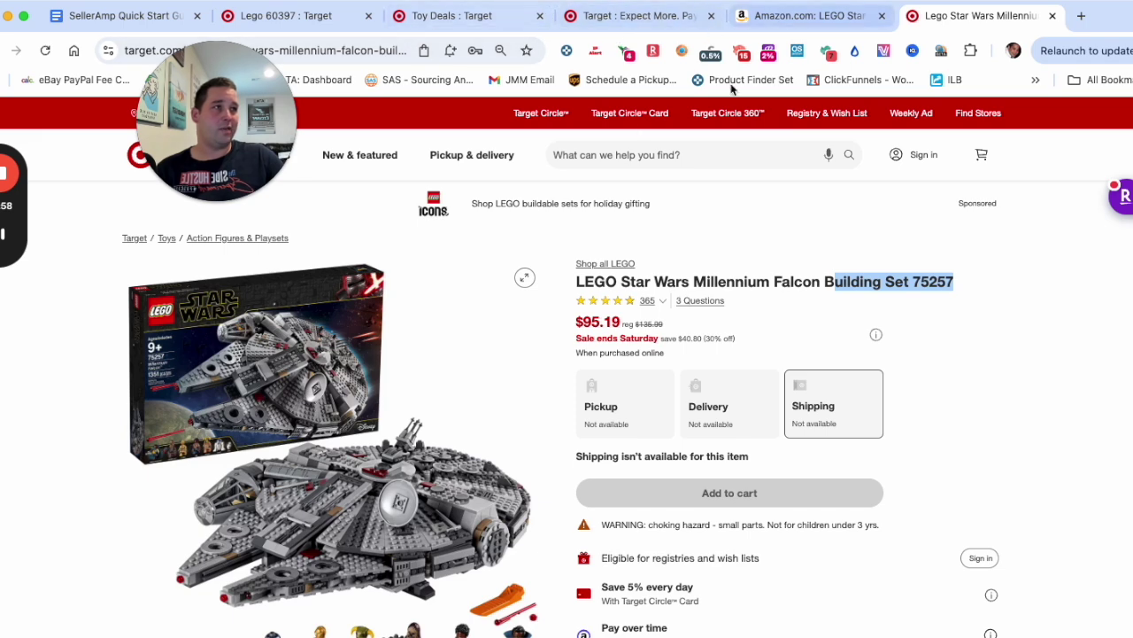
Copy the Target product URL and save it as the source in SellerAmp's lookup details for the Millennium Falcon
left_click(338, 50)
right_click(340, 50)
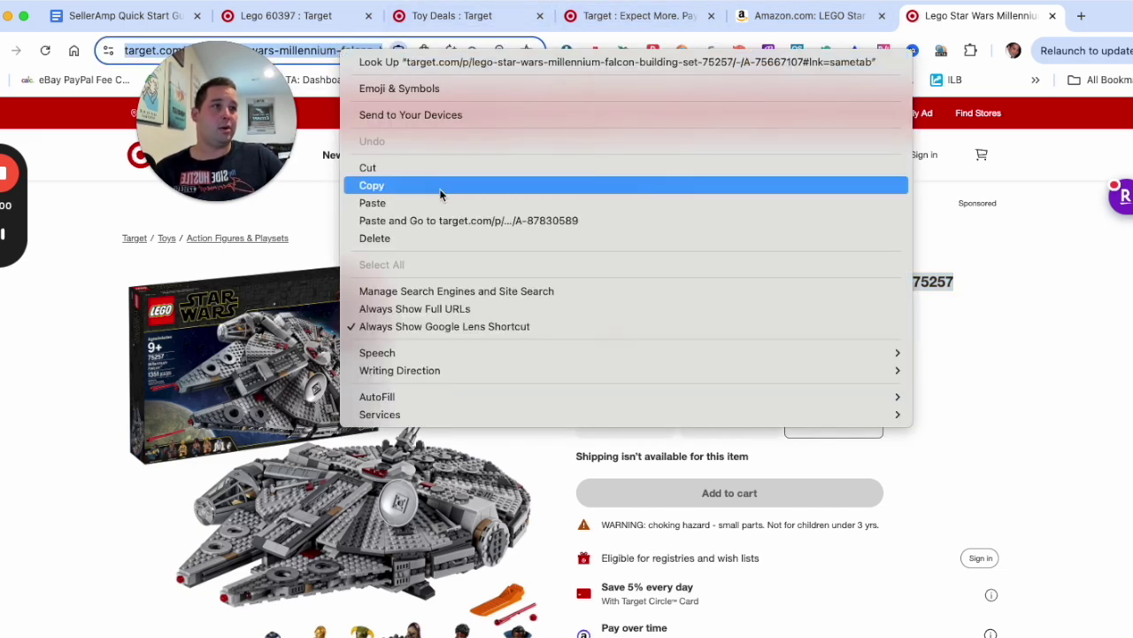
left_click(440, 186)
left_click(787, 16)
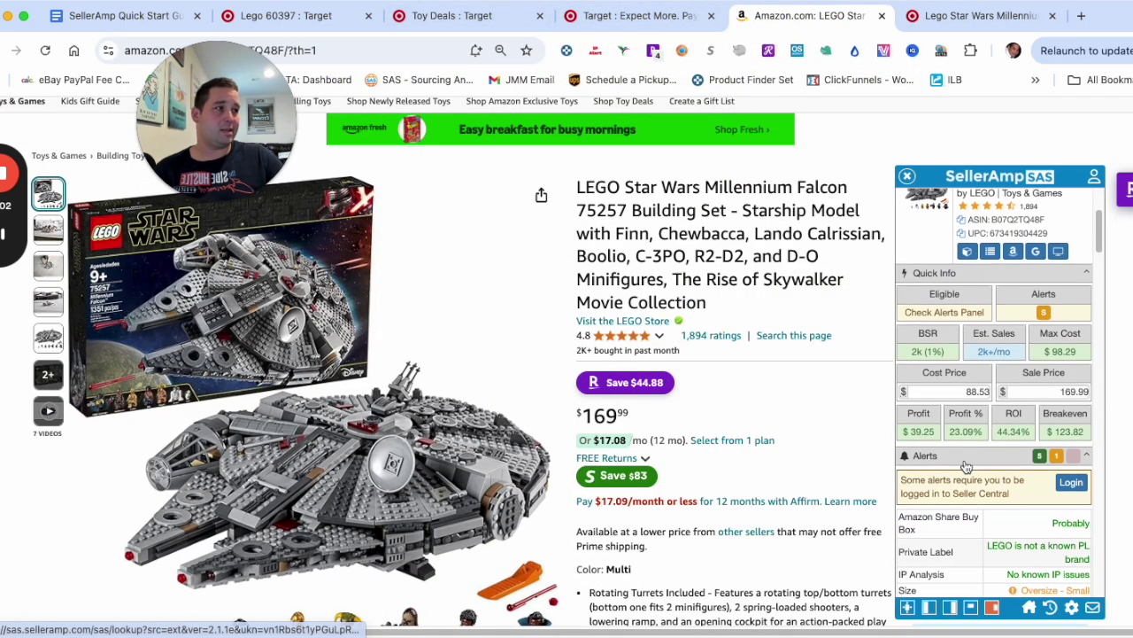
scroll(965, 467, "down", 8)
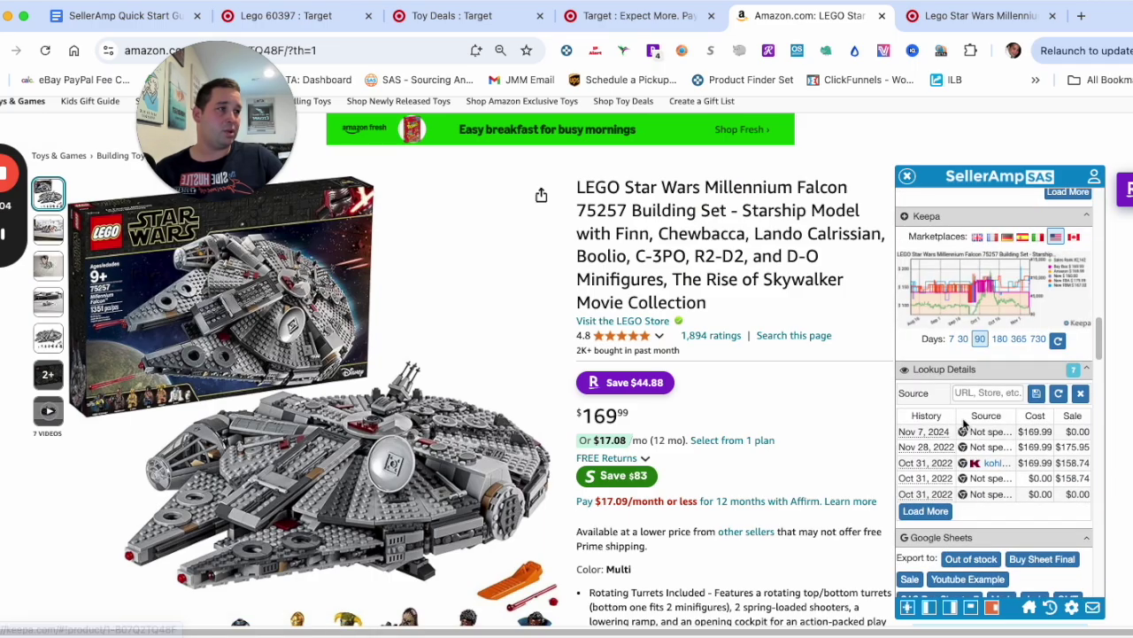
left_click(963, 394)
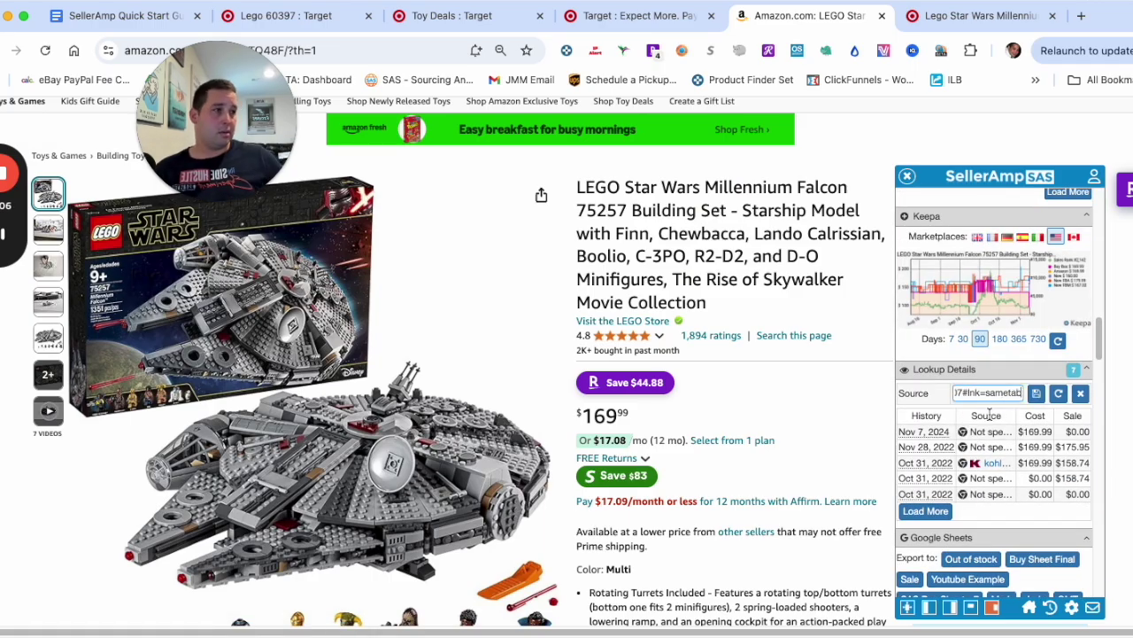
left_click(1036, 393)
Export the Millennium Falcon from SellerAmp to the "Out of stock" Google Sheet
scroll(999, 413, "down", 1)
scroll(1000, 414, "down", 3)
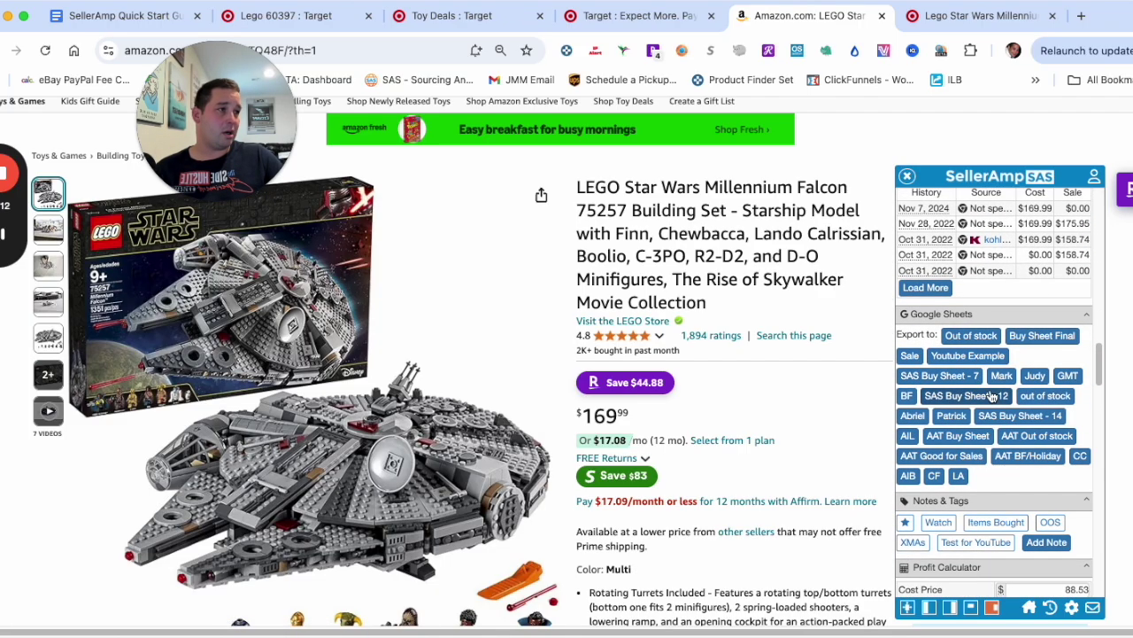
left_click(967, 338)
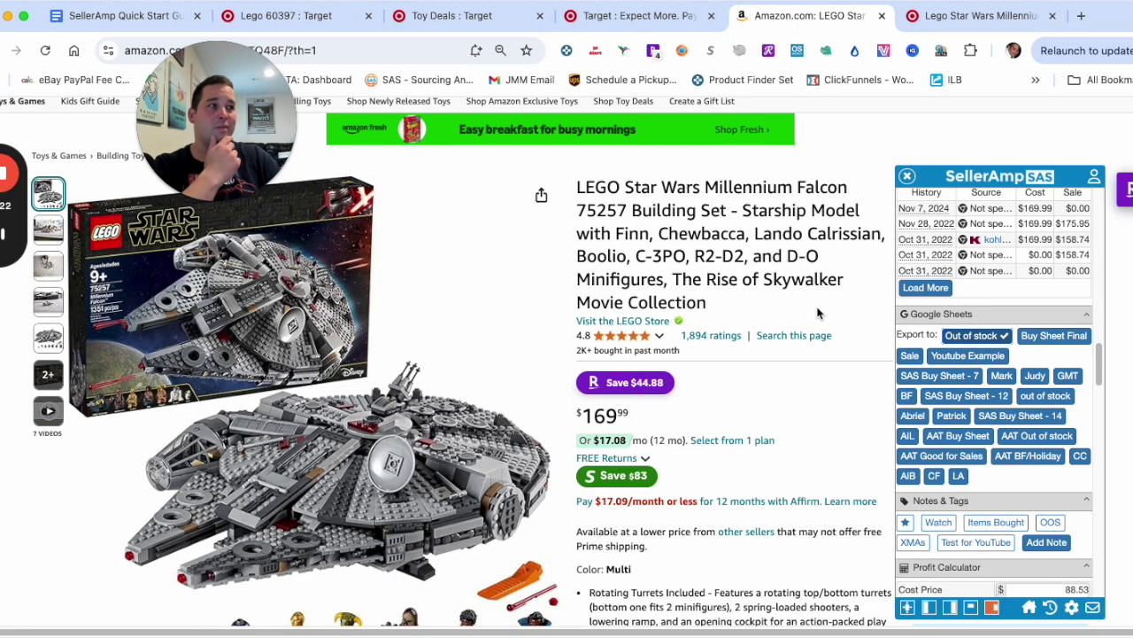
scroll(925, 287, "up", 2)
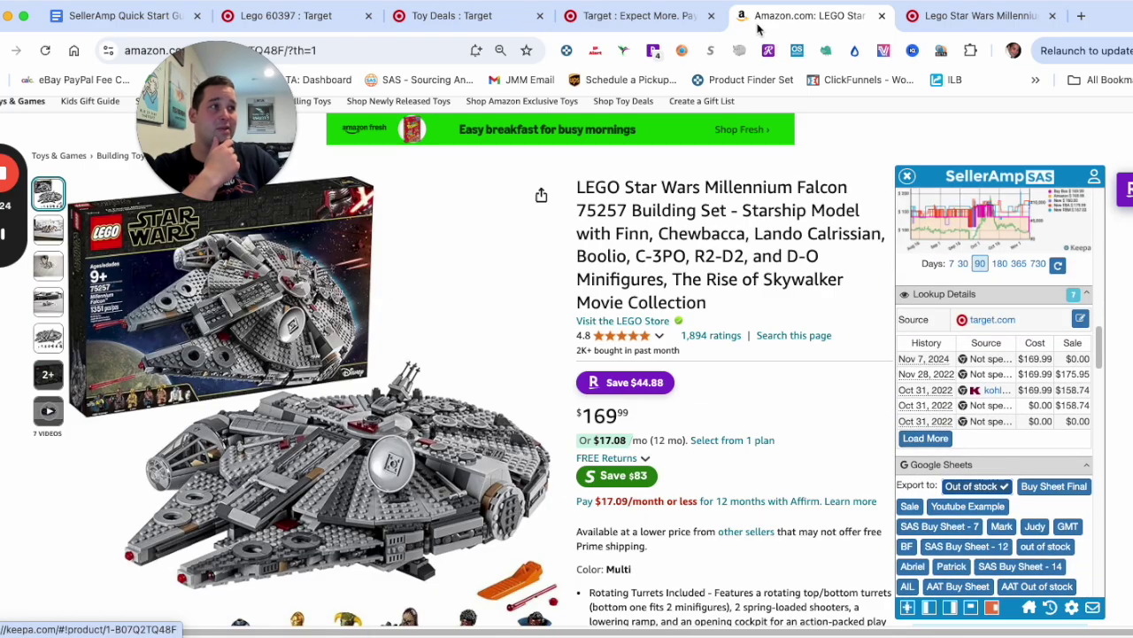
Compare the Target sale listing with the Millennium Falcon's SellerAmp product details, profit and alerts
left_click(631, 18)
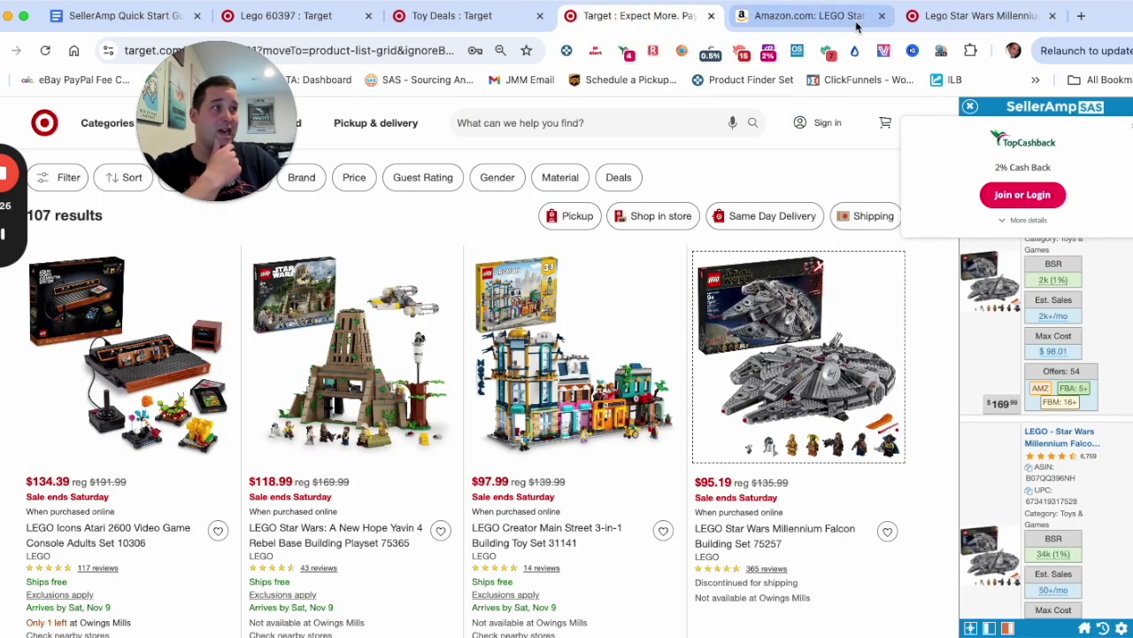
left_click(829, 25)
scroll(1019, 304, "up", 5)
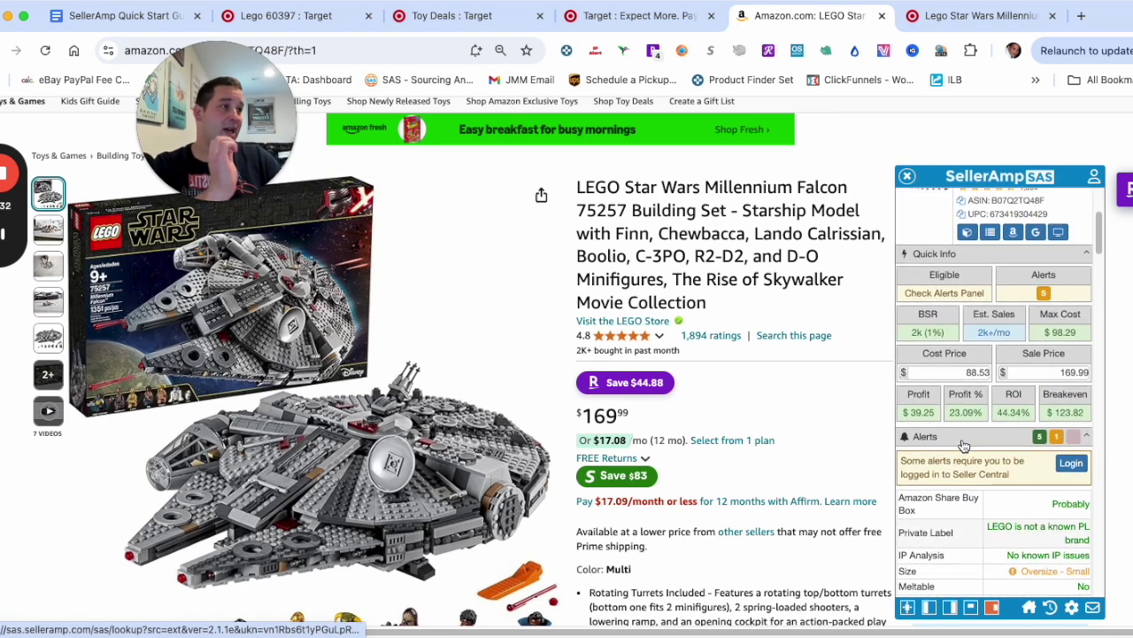
scroll(965, 439, "down", 1)
scroll(969, 432, "up", 2)
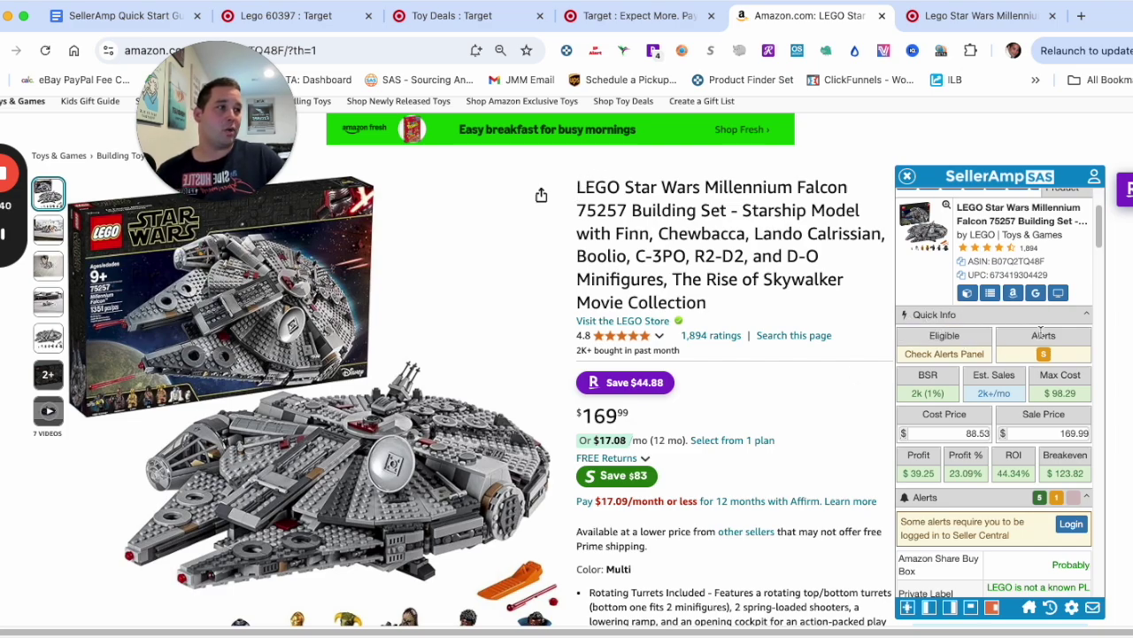
mouse_move(1003, 392)
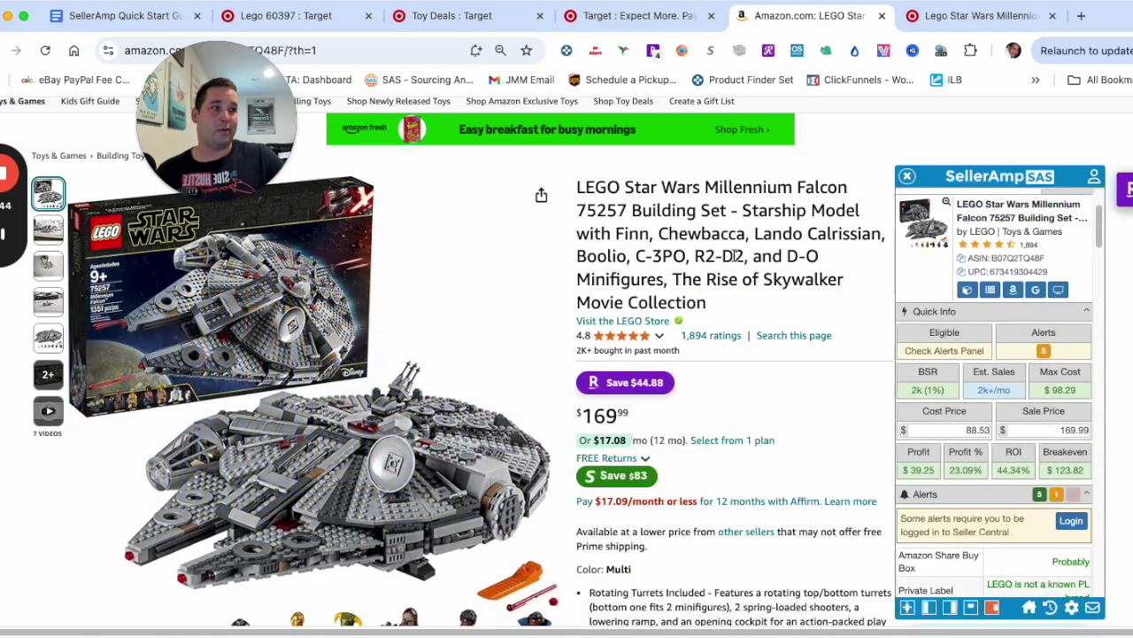
scroll(987, 285, "up", 1)
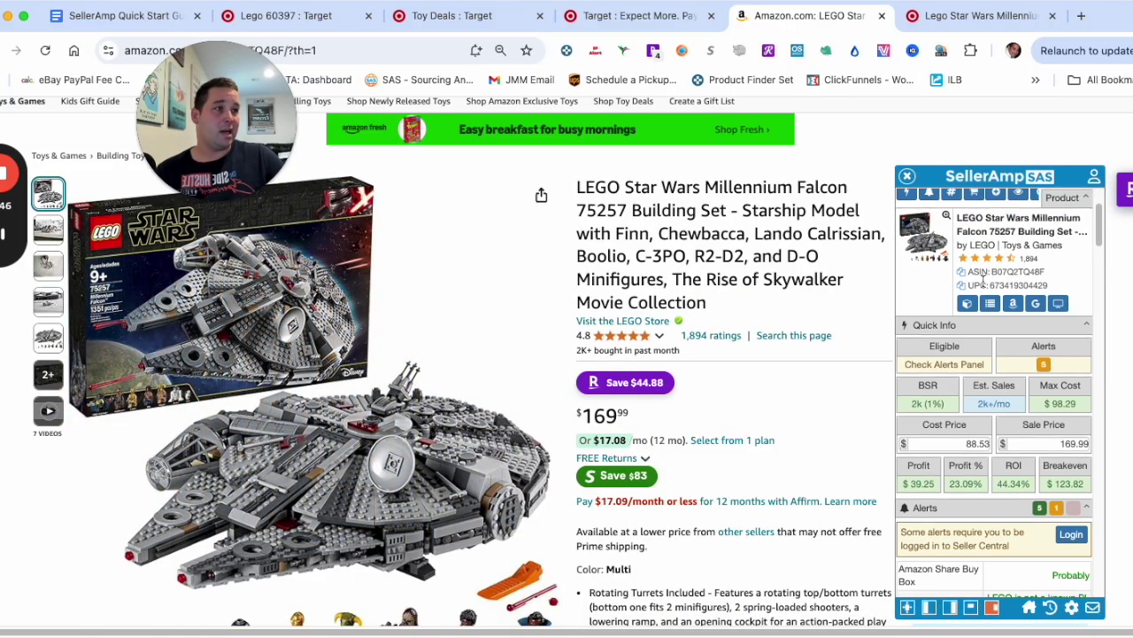
Recheck the Millennium Falcon's Target sale price and shipping availability against its Amazon sale price in SellerAmp
left_click(955, 20)
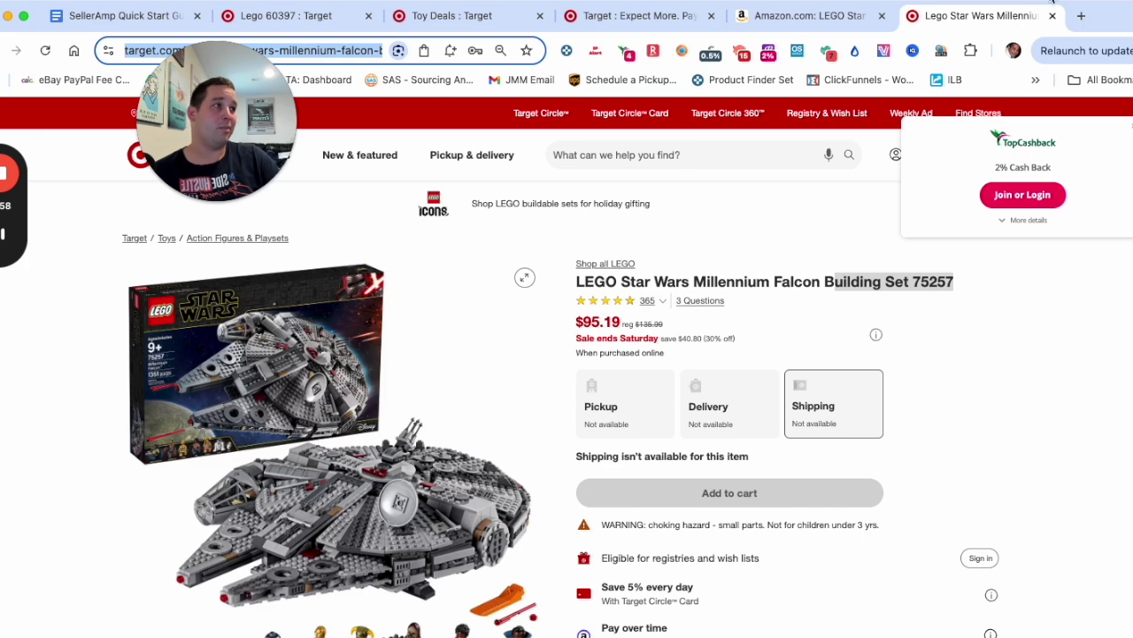
left_click(792, 16)
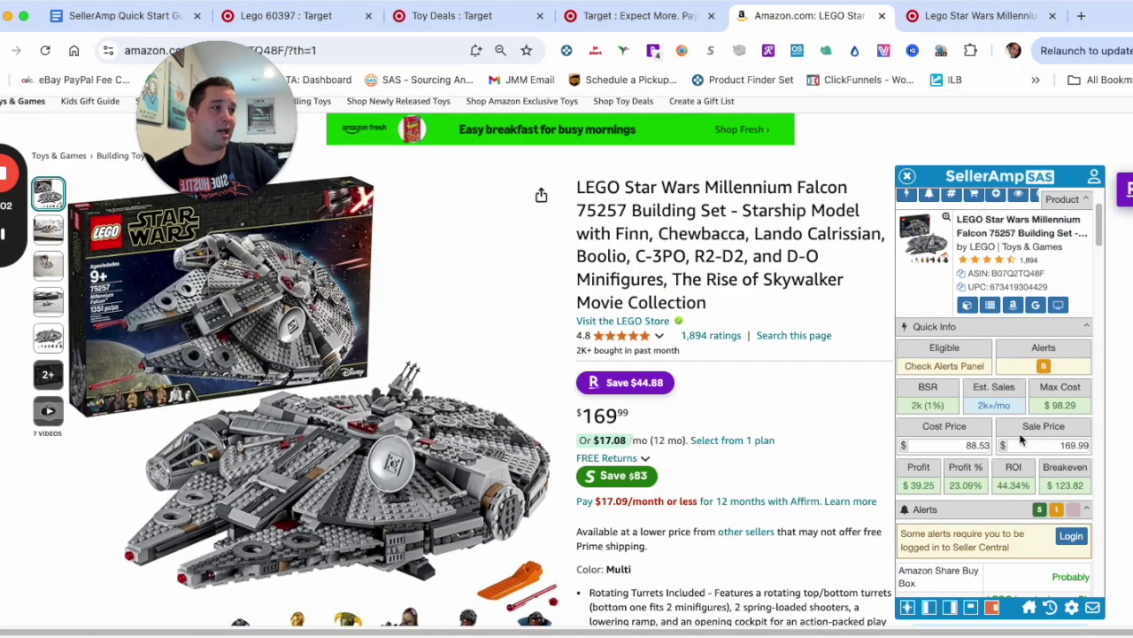
left_click(968, 16)
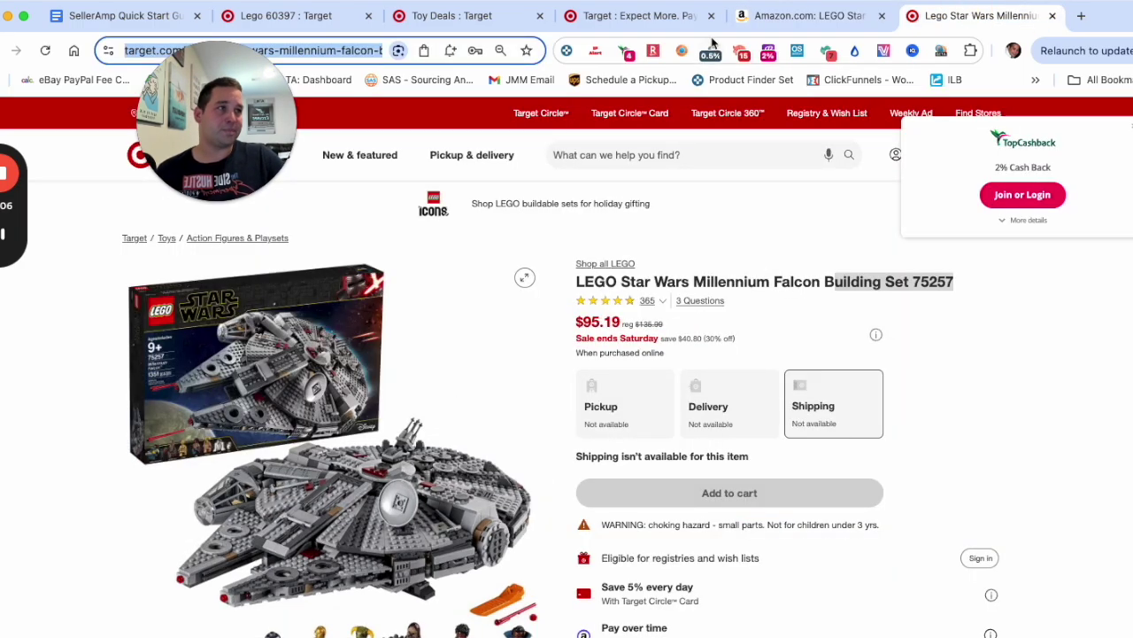
Move the Millennium Falcon Amazon tab ahead of the Target results, close its Target product page, and return to the results
left_click(660, 15)
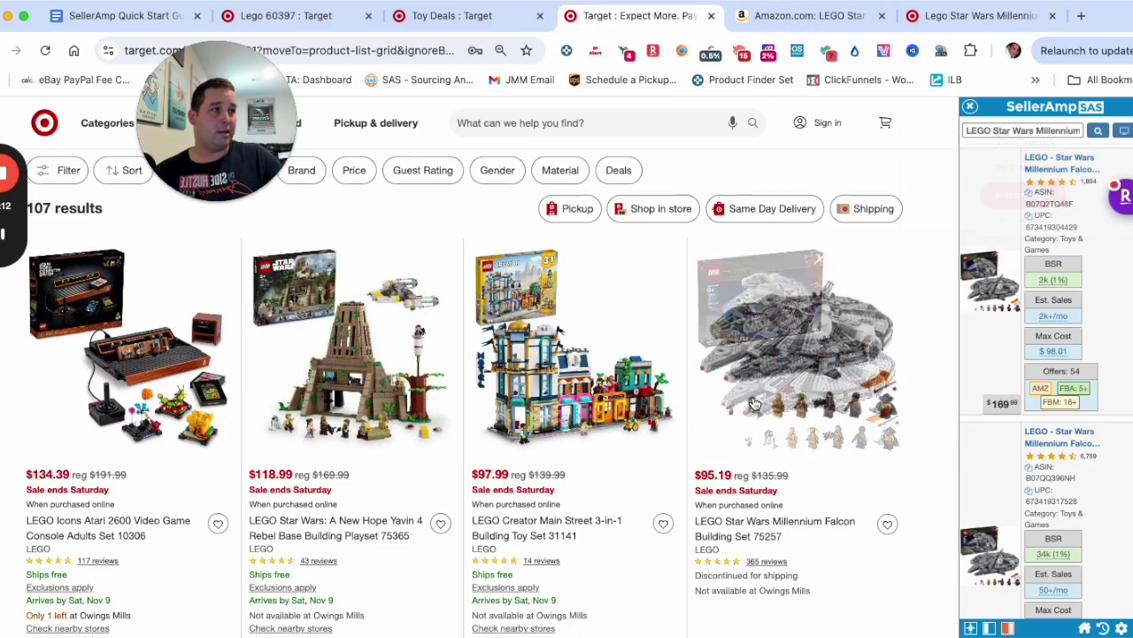
scroll(754, 401, "down", 4)
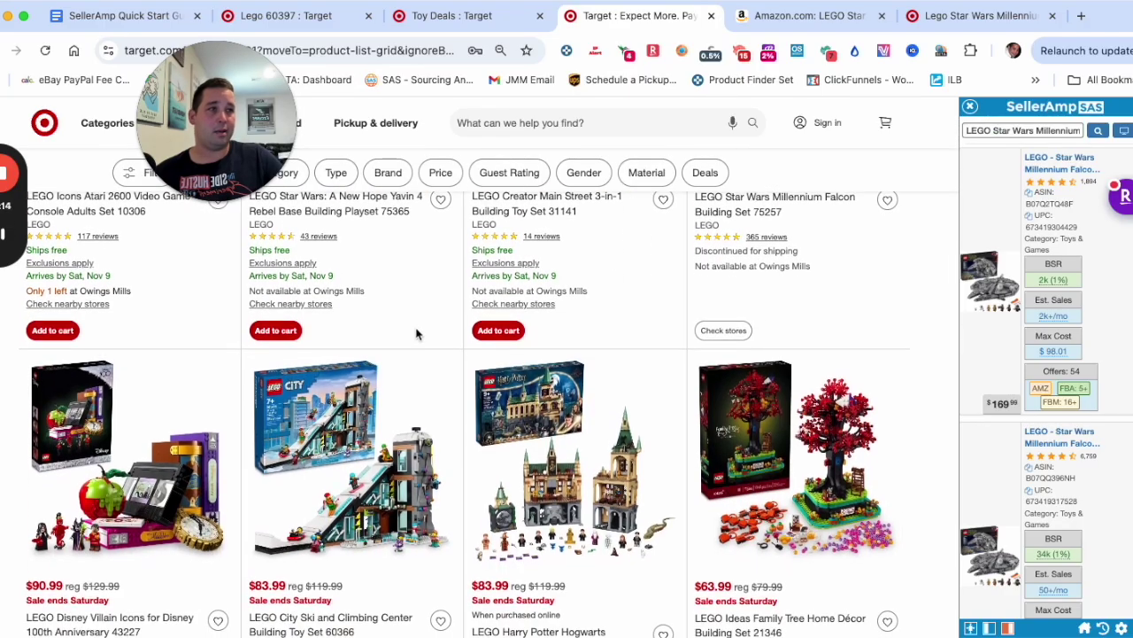
left_click(830, 17)
left_click_drag(830, 18, 620, 26)
left_click(802, 20)
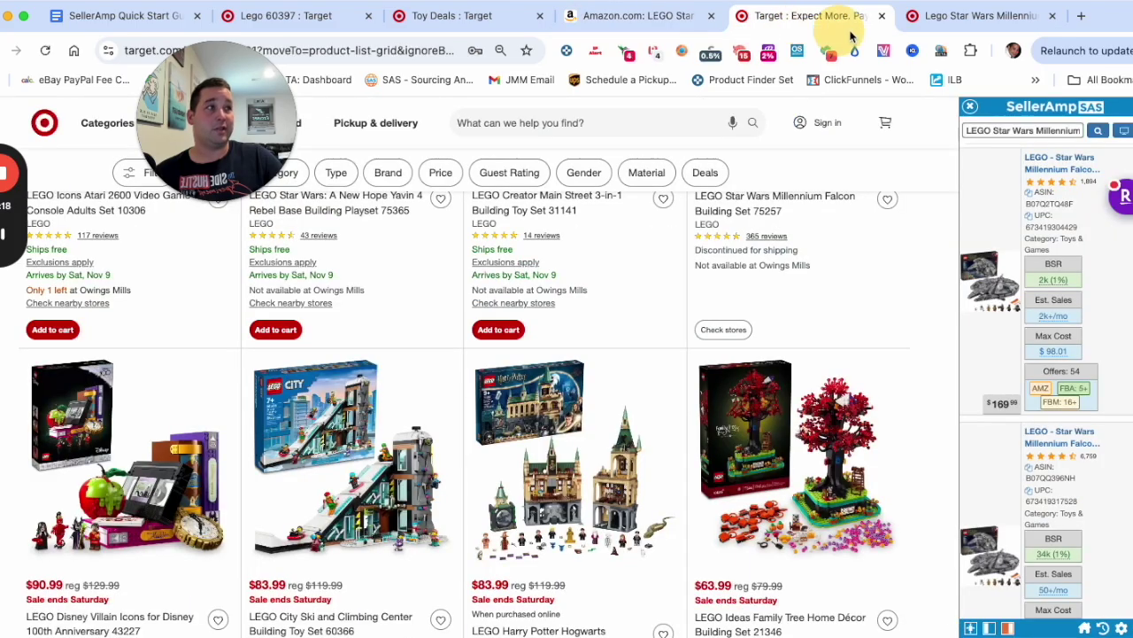
left_click(984, 18)
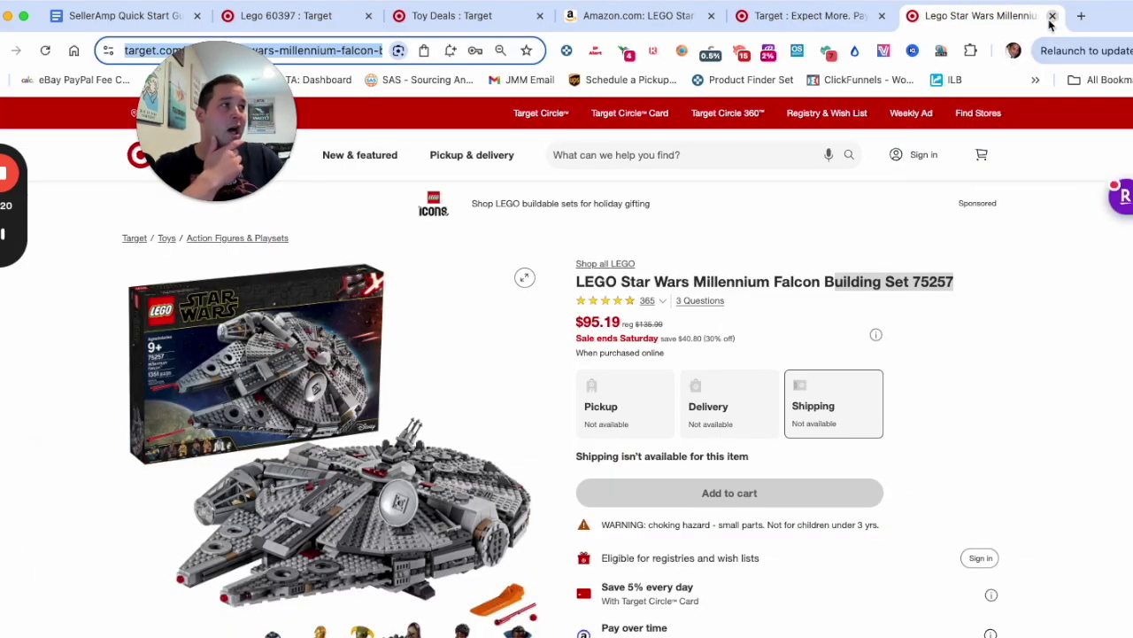
left_click(1052, 16)
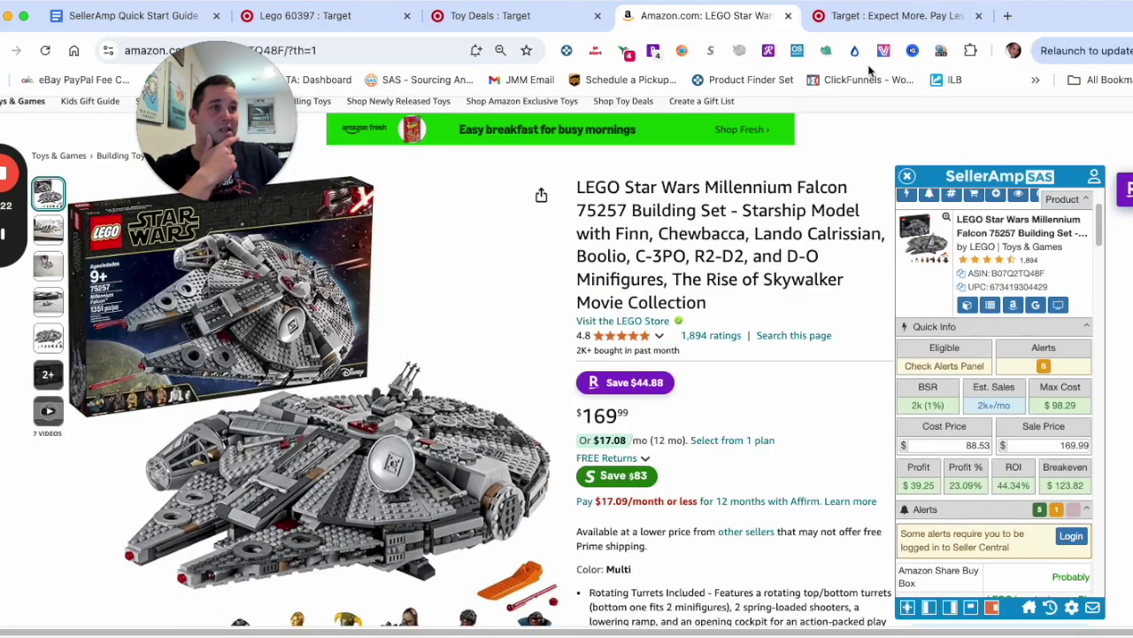
left_click(885, 12)
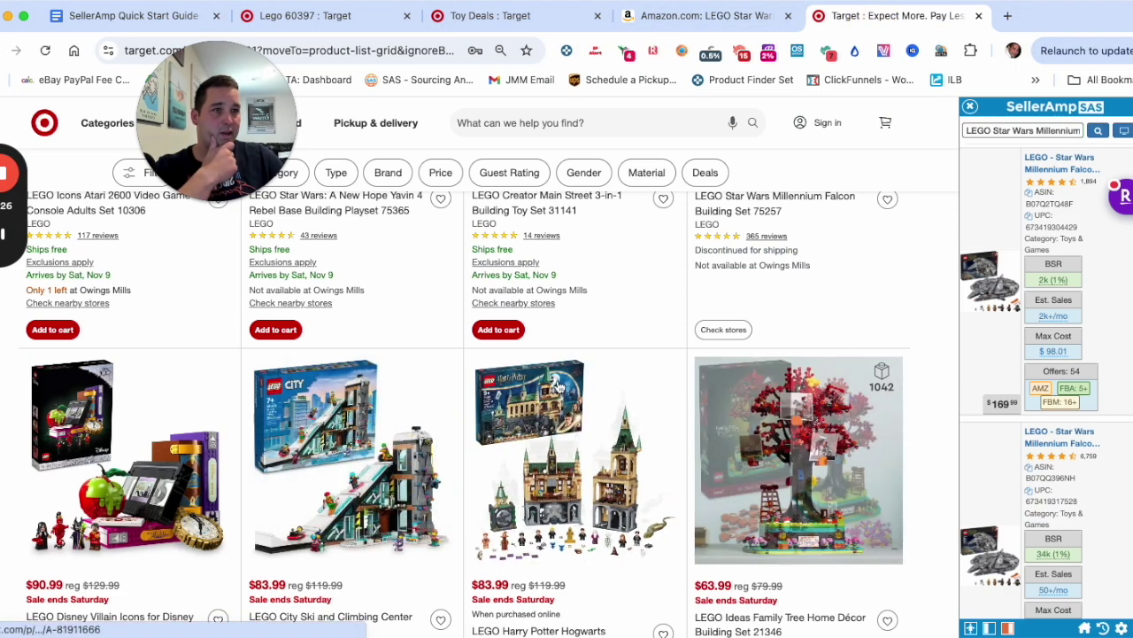
Browse the discounted LEGO results and look up the Disney Villain Icons set 43227 in SellerAmp
scroll(552, 378, "up", 1)
scroll(552, 378, "up", 4)
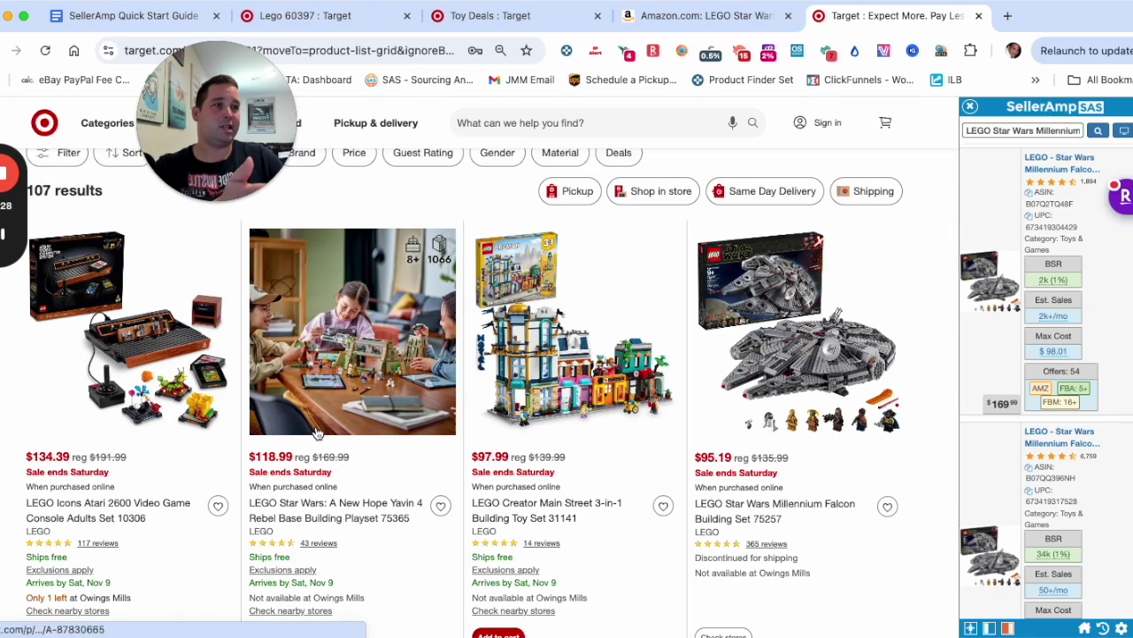
scroll(334, 431, "down", 4)
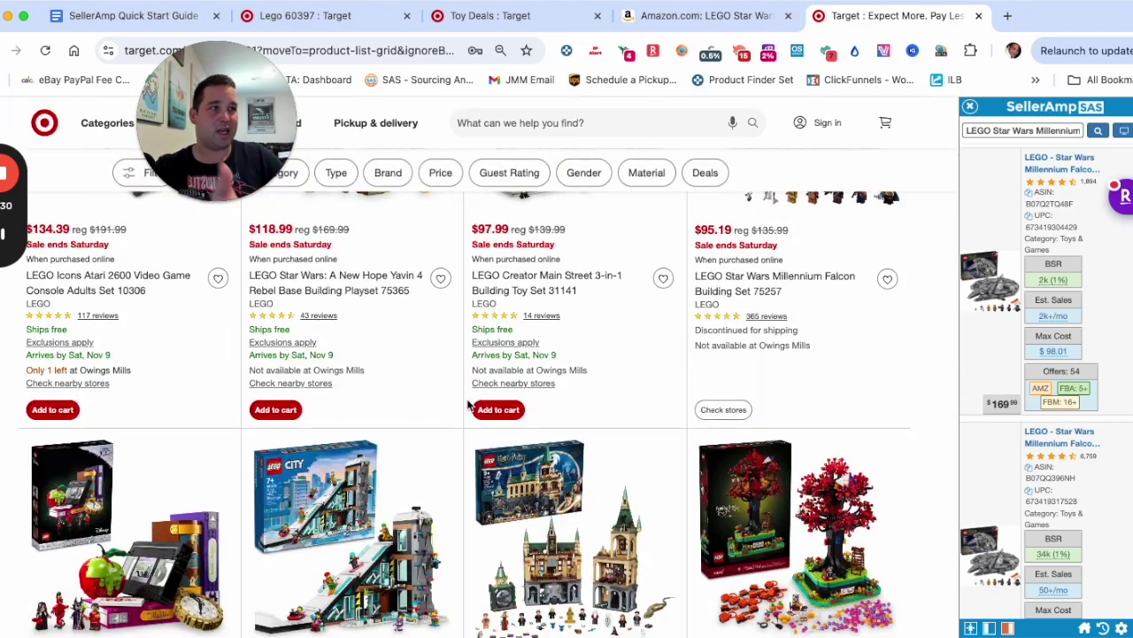
scroll(470, 408, "down", 1)
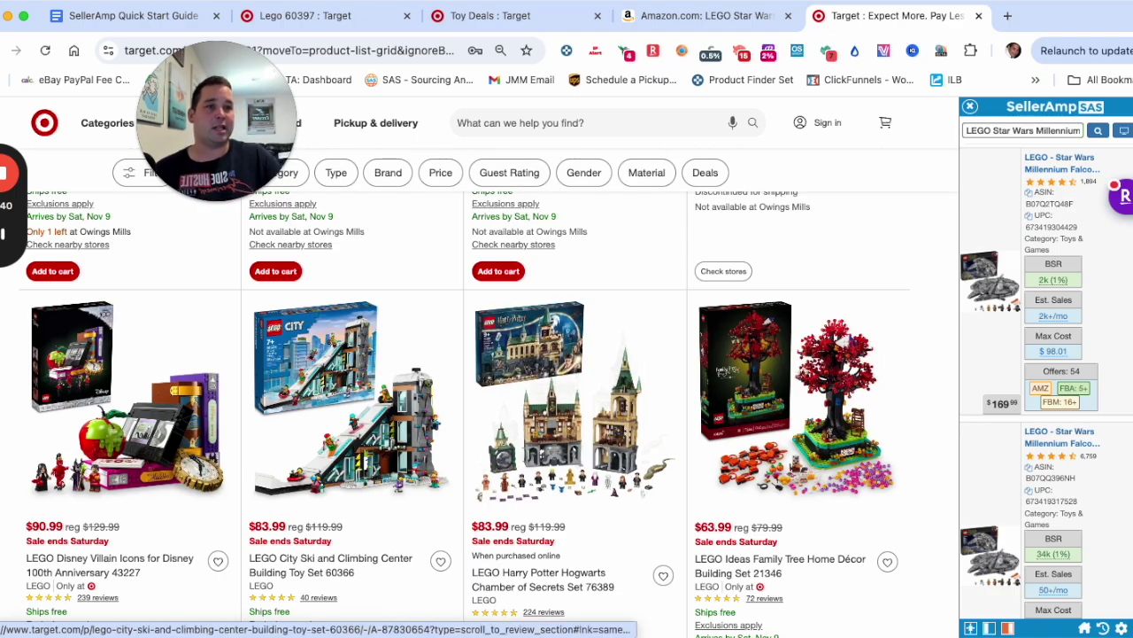
right_click(125, 394)
key("Escape")
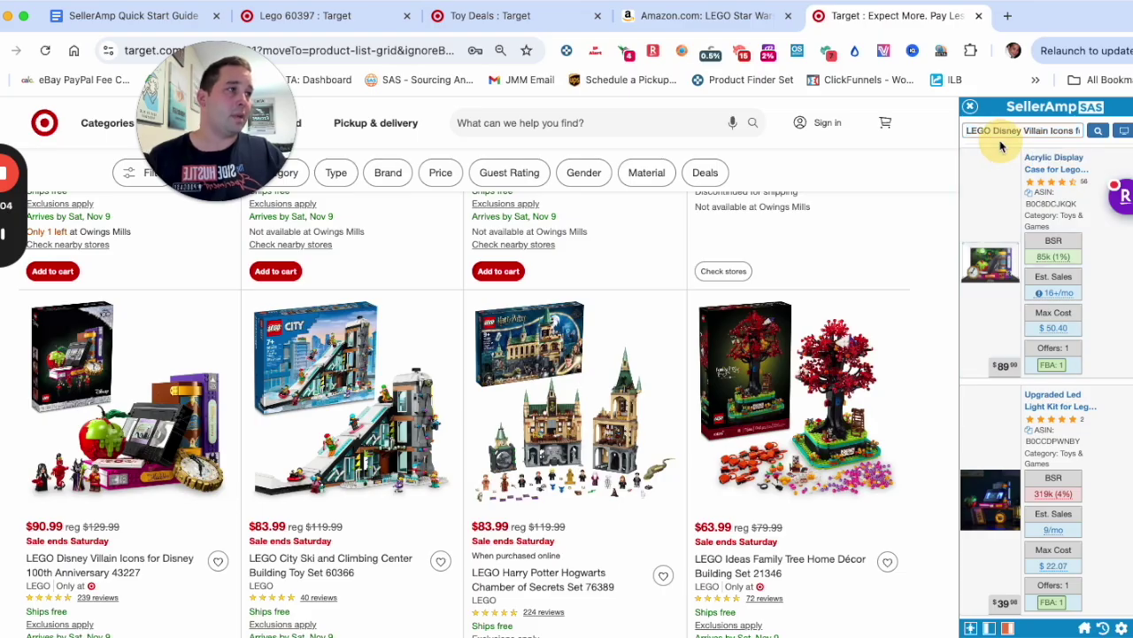
Search SellerAmp for "lego 43227", review the matching listings, and close the lookup
key("super+a")
type("leg")
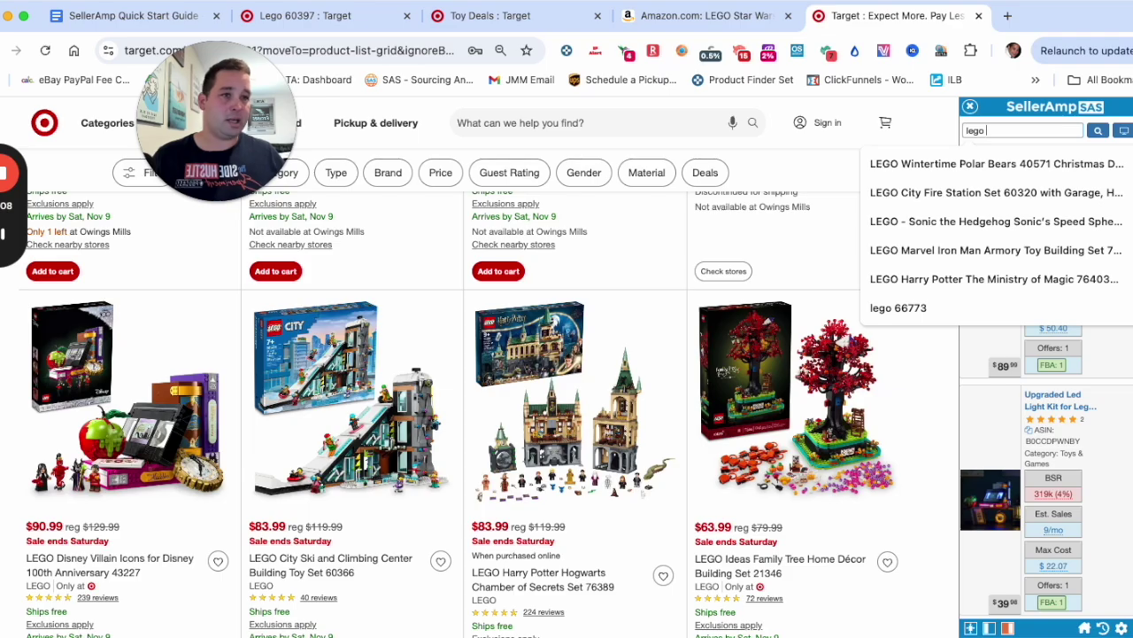
type("o 43227")
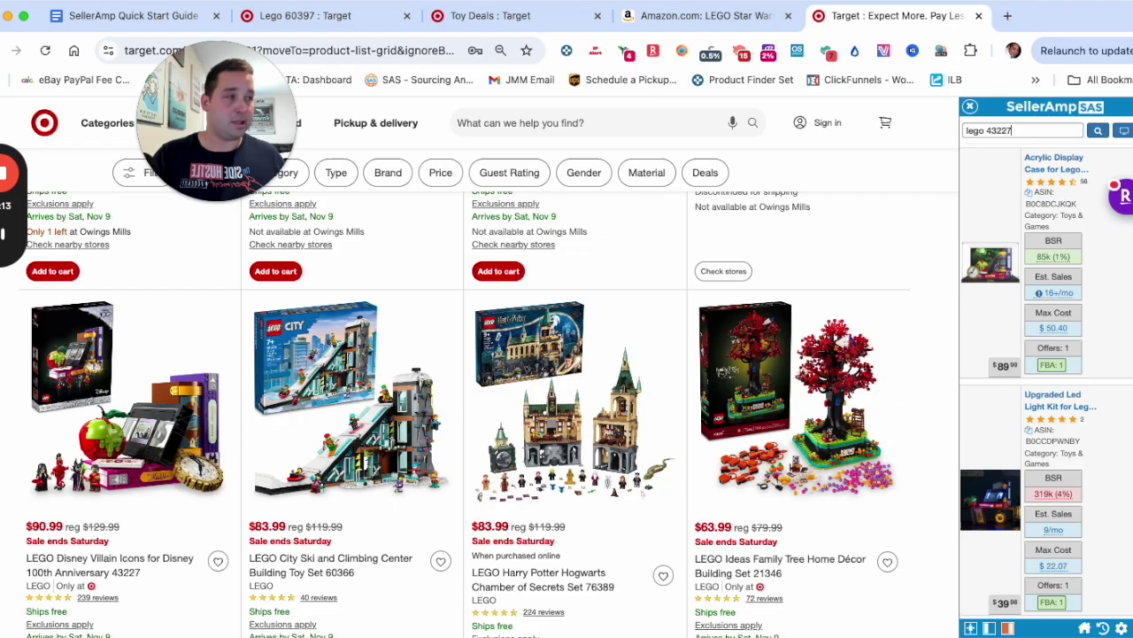
key("Return")
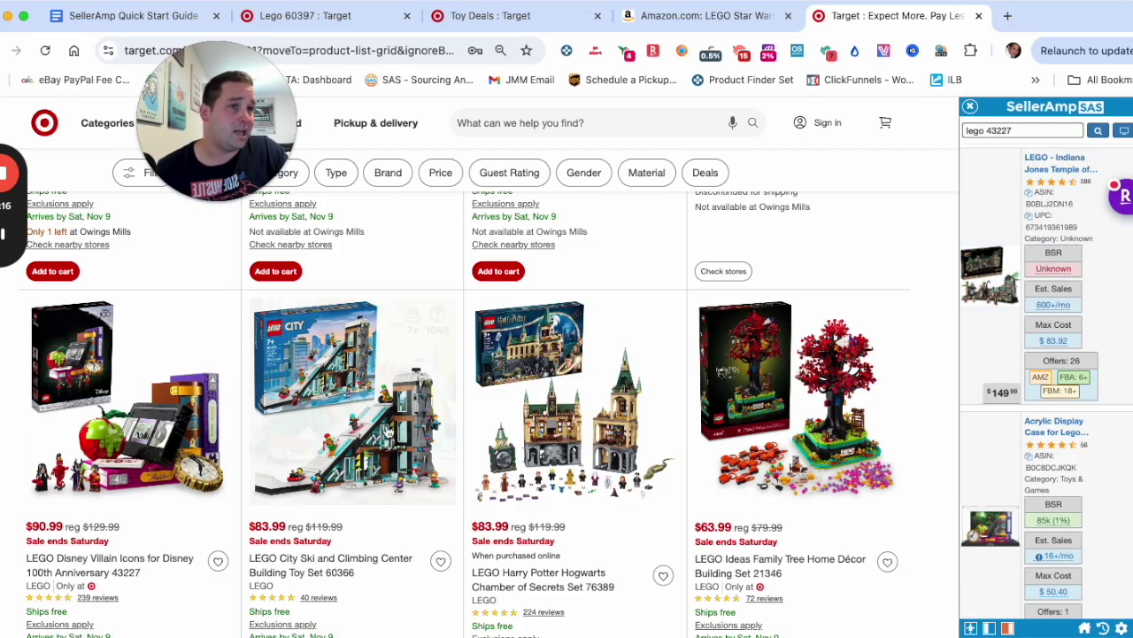
scroll(1030, 272, "down", 2)
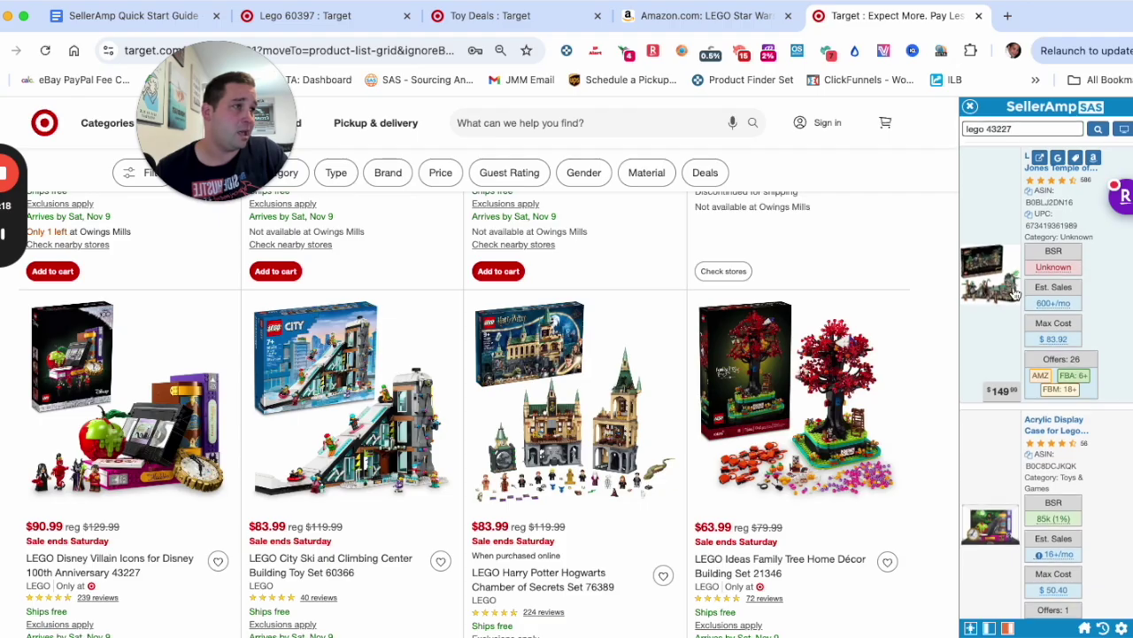
scroll(1030, 272, "down", 2)
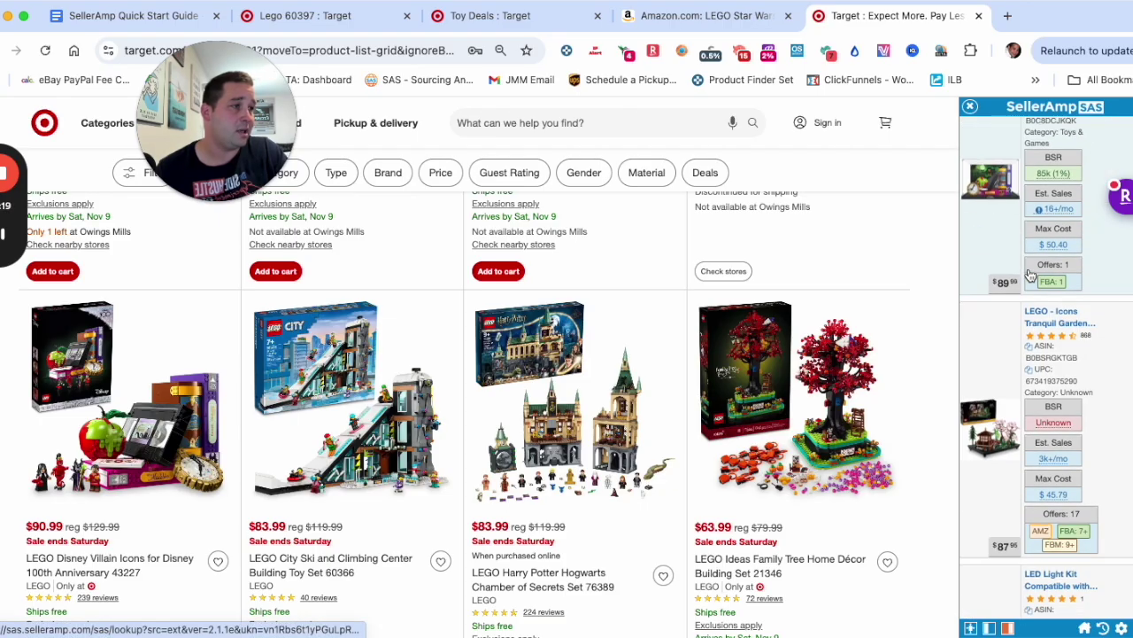
left_click(971, 107)
Look up the LEGO City Ski and Climbing Center 60366 in SellerAmp, check its Amazon and FBA offers, and close the lookup
right_click(416, 389)
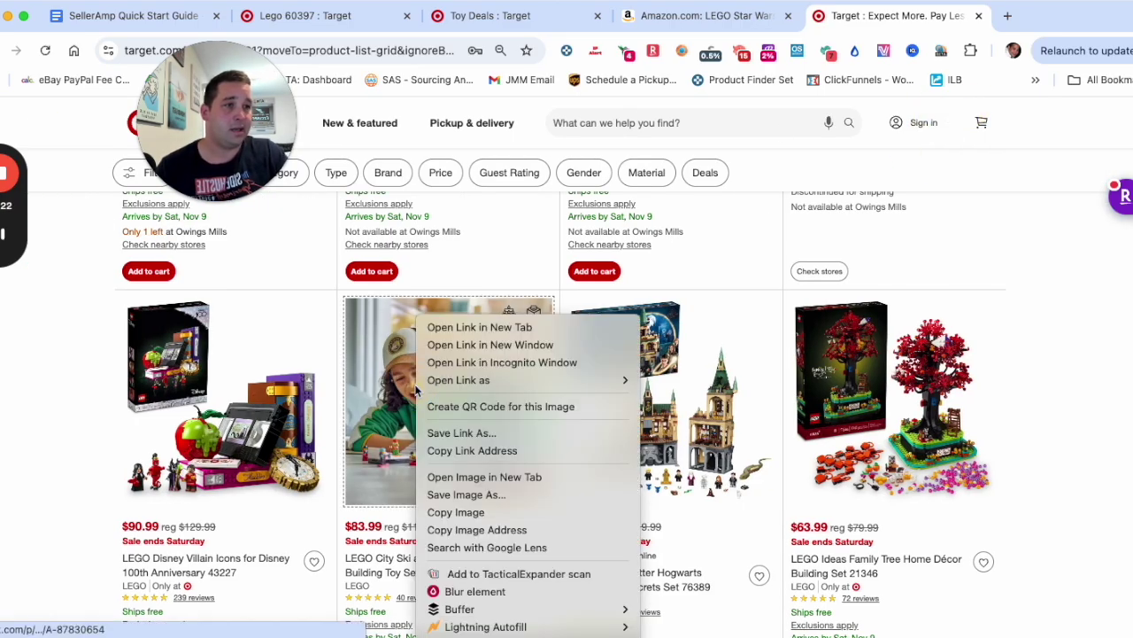
left_click(497, 636)
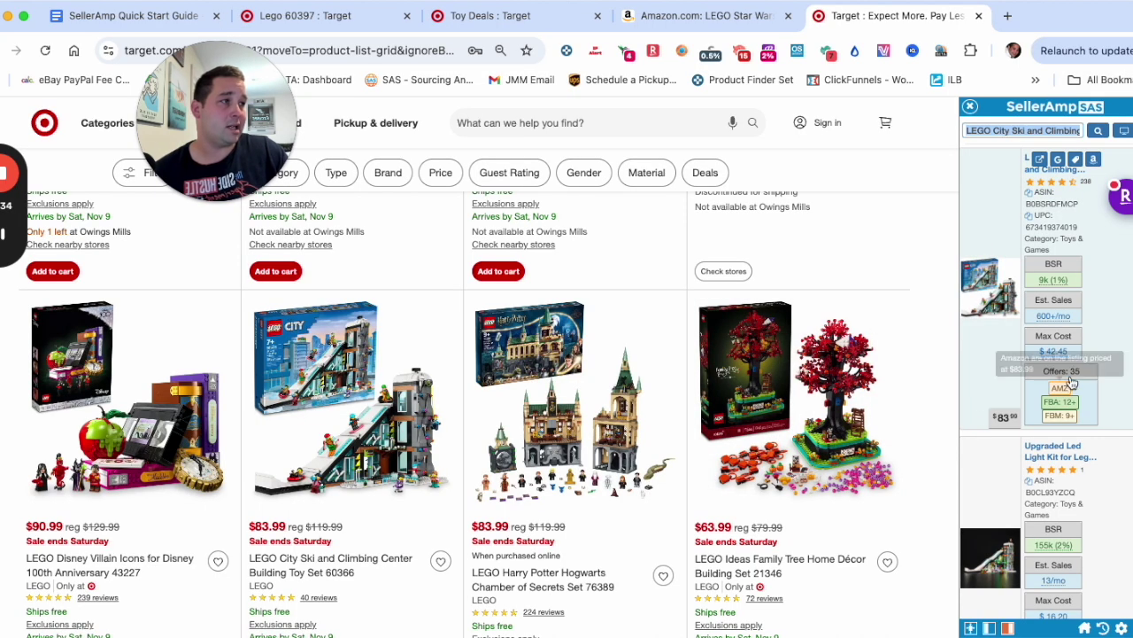
mouse_move(1068, 413)
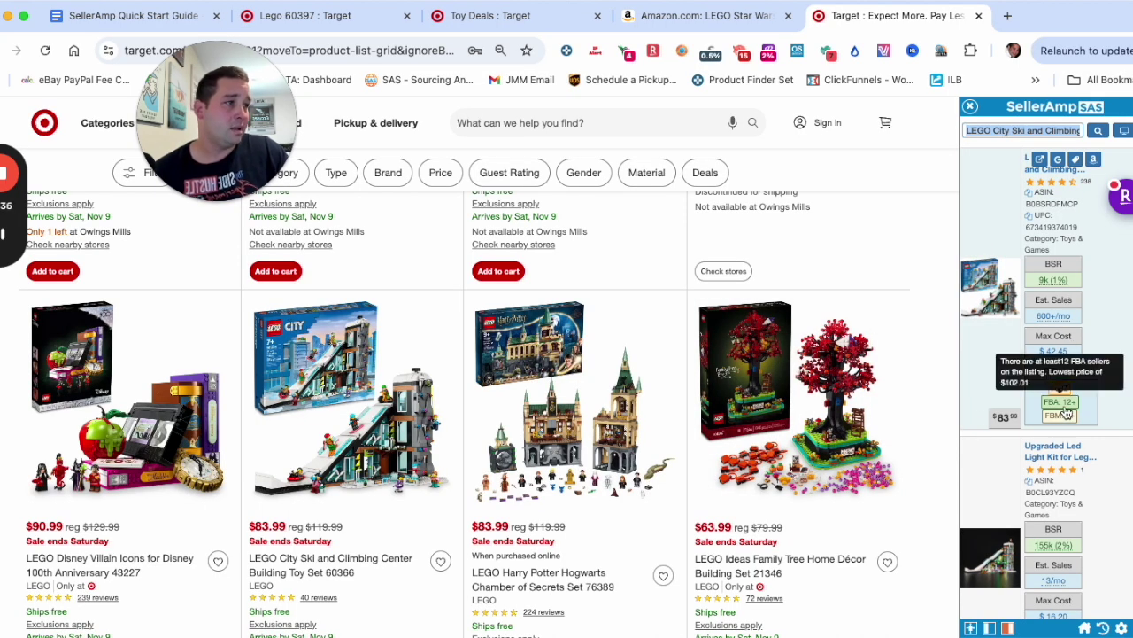
left_click(971, 106)
Look up the Harry Potter Hogwarts Chamber of Secrets Set 76389 in SellerAmp and check its lowest FBA offer
right_click(638, 461)
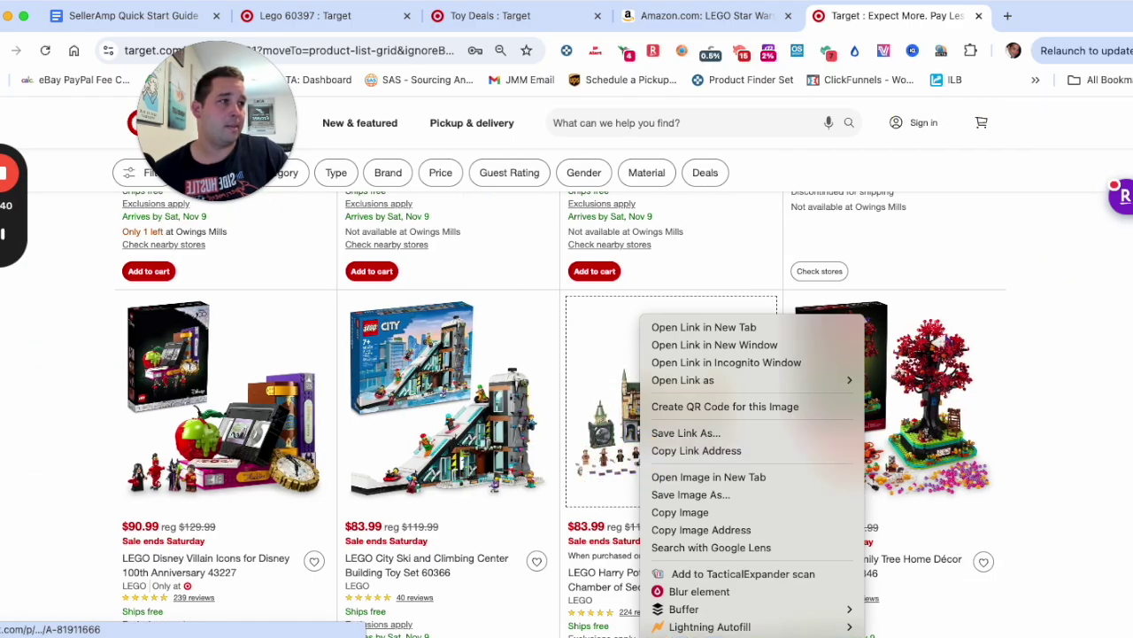
left_click(709, 636)
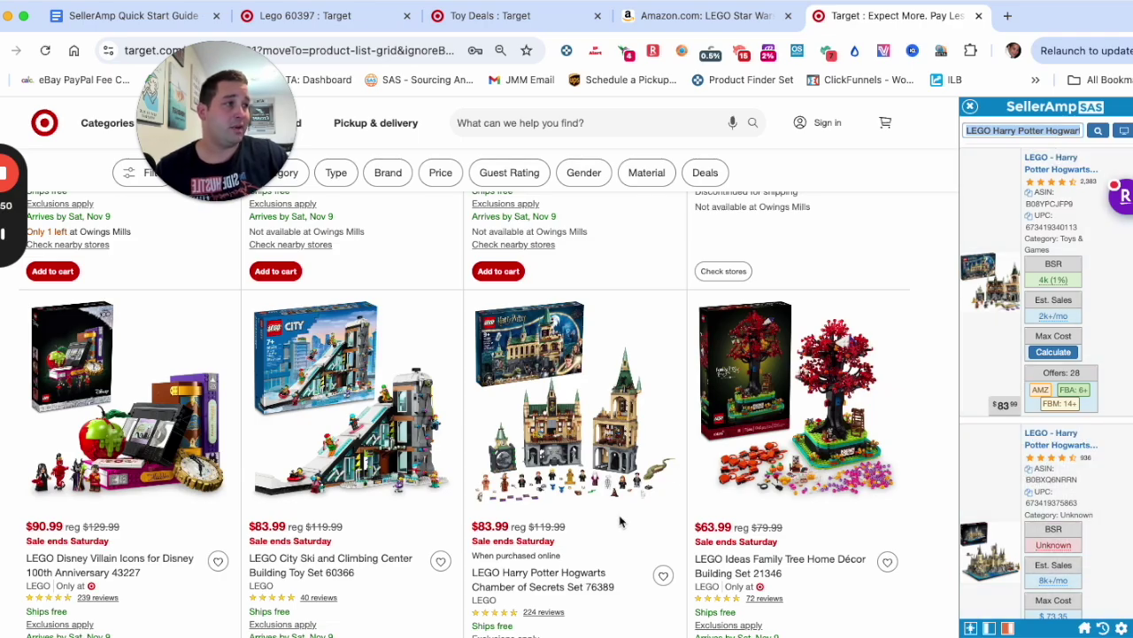
mouse_move(1070, 407)
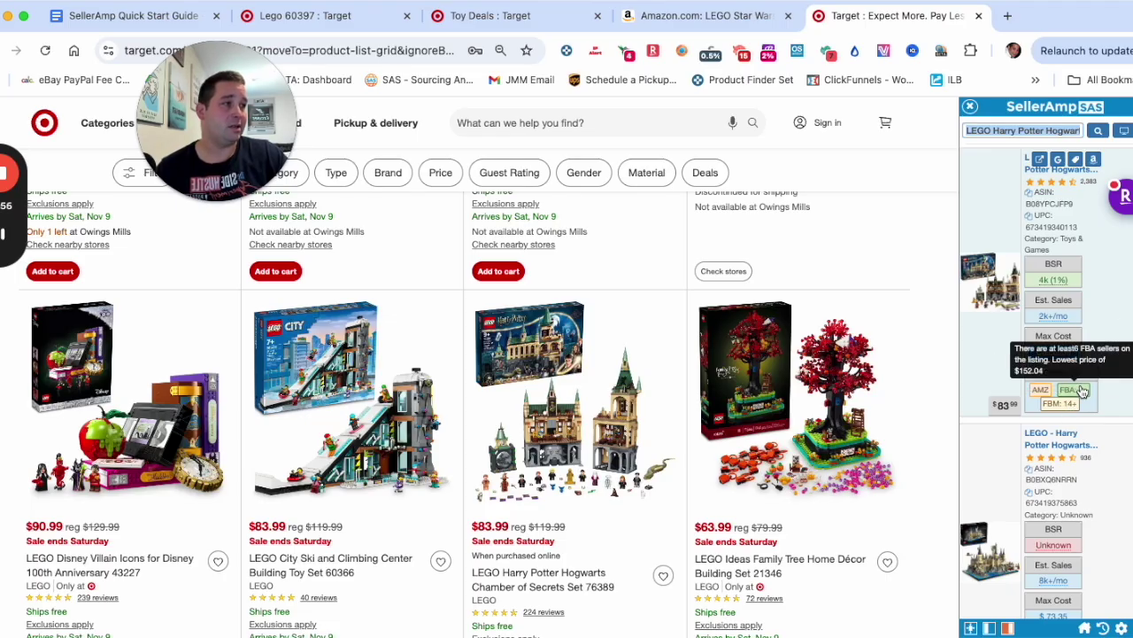
Open the Hogwarts Chamber of Secrets listing on Amazon and examine its Keepa price history
left_click(1092, 159)
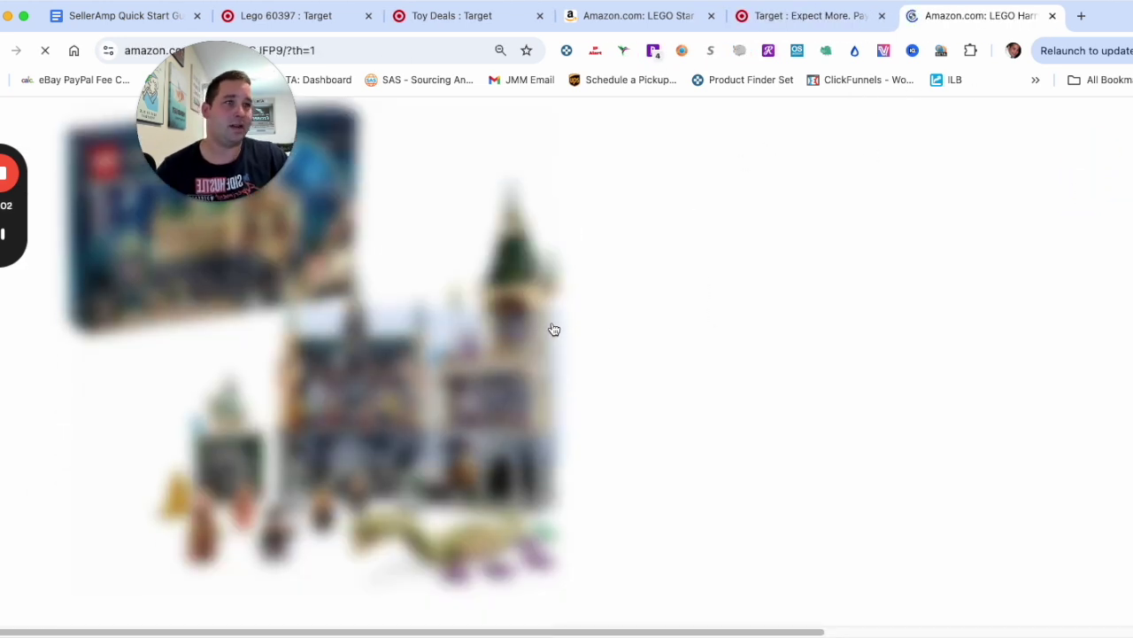
scroll(547, 336, "down", 5)
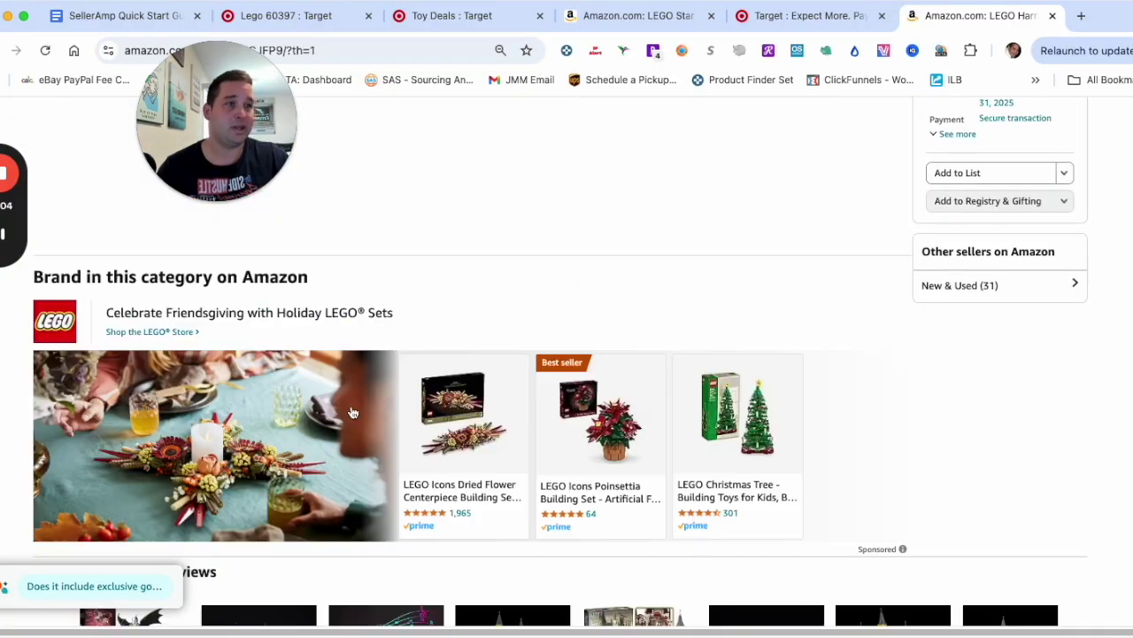
scroll(551, 359, "down", 4)
scroll(531, 354, "up", 10)
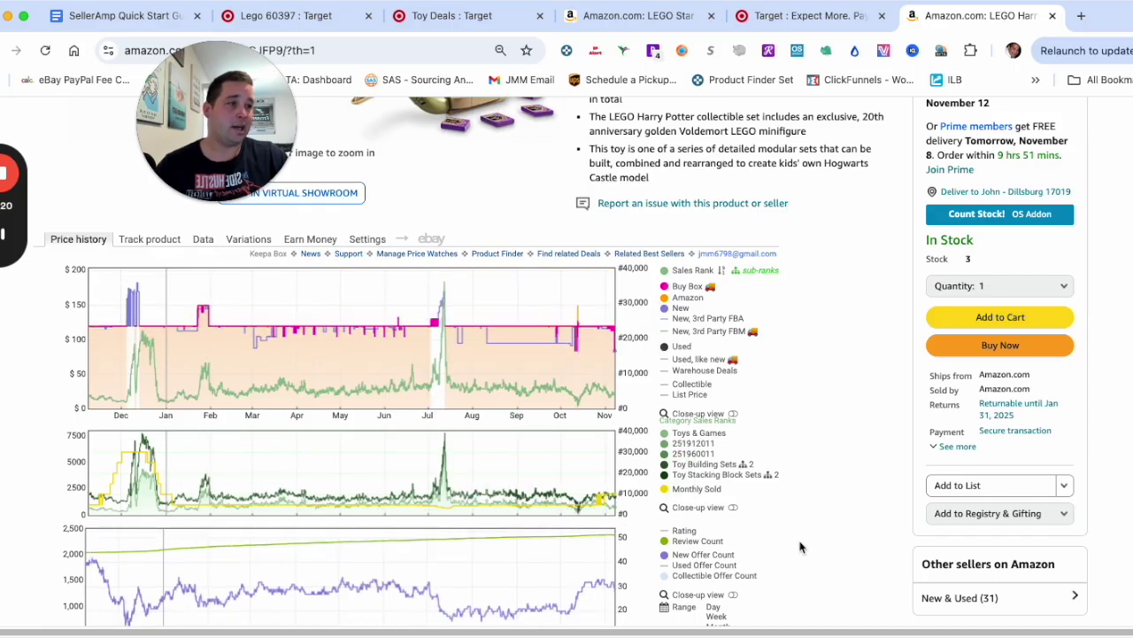
Show the full 1193-day Keepa history and zoom into the November to December period before January 2024
scroll(759, 556, "down", 2)
left_click(740, 497)
scroll(396, 347, "up", 2)
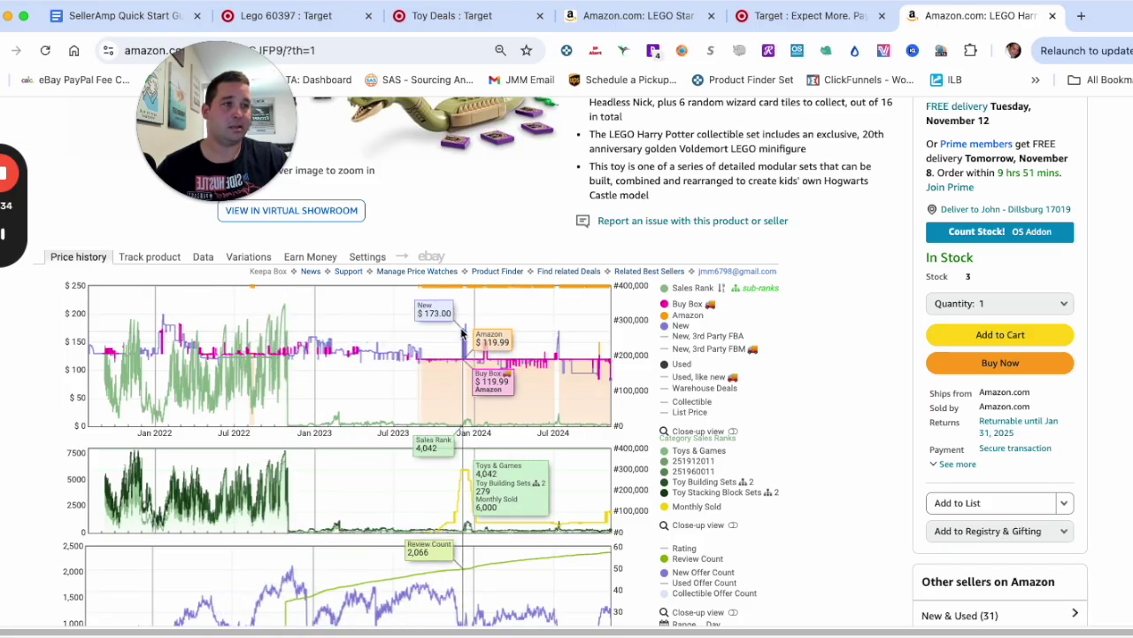
left_click_drag(469, 333, 452, 335)
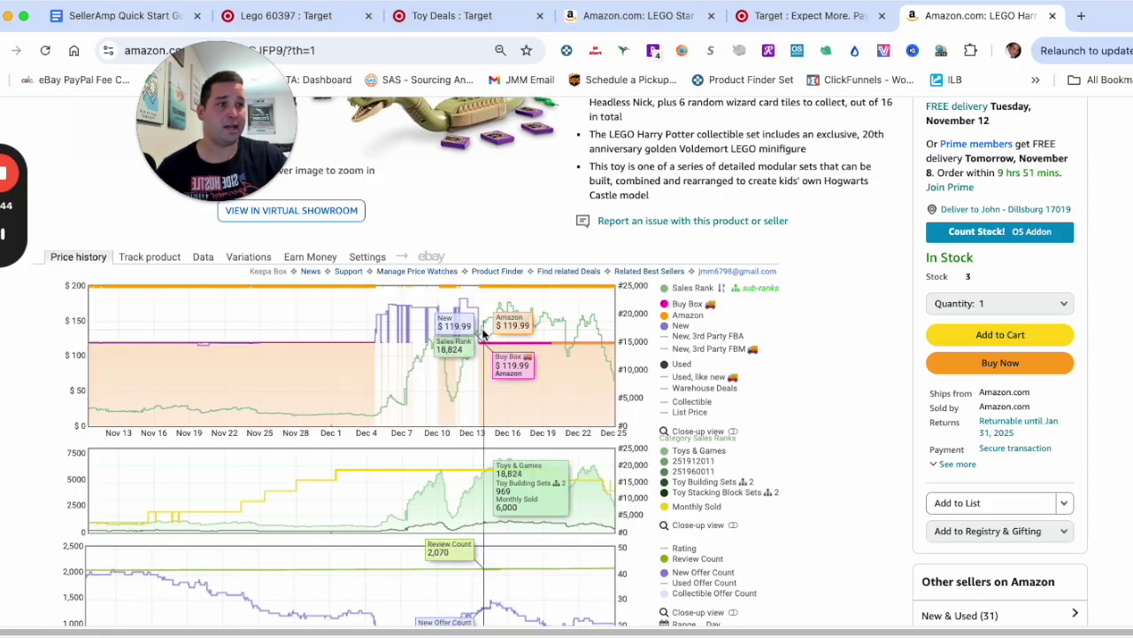
Set the Keepa chart range to Year and review the price and sales rank trends
scroll(755, 568, "down", 3)
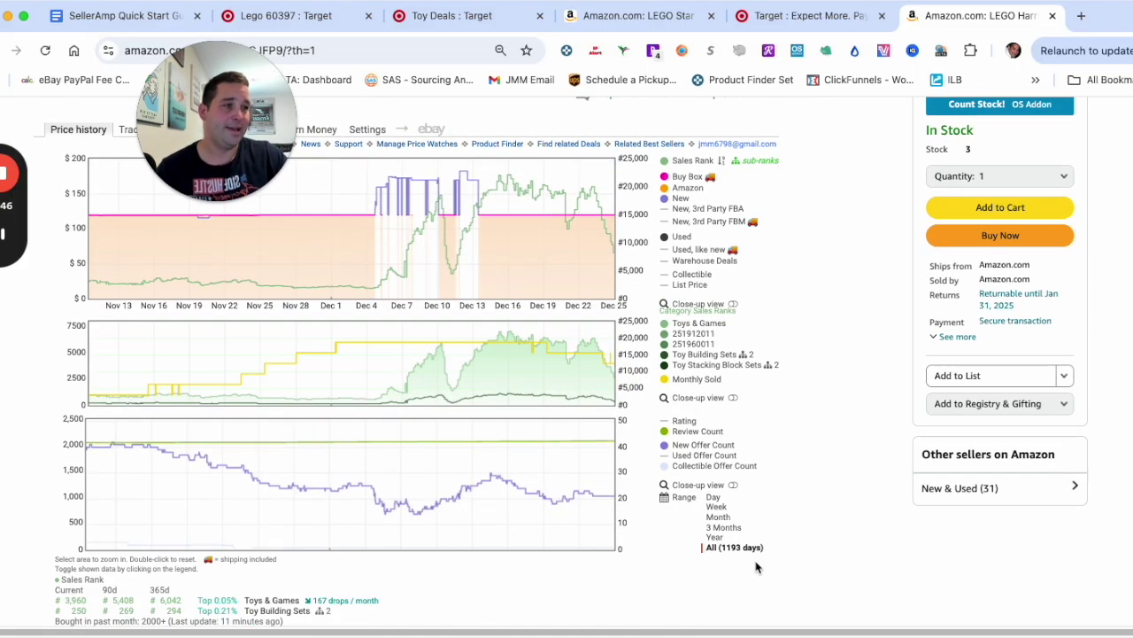
left_click(721, 539)
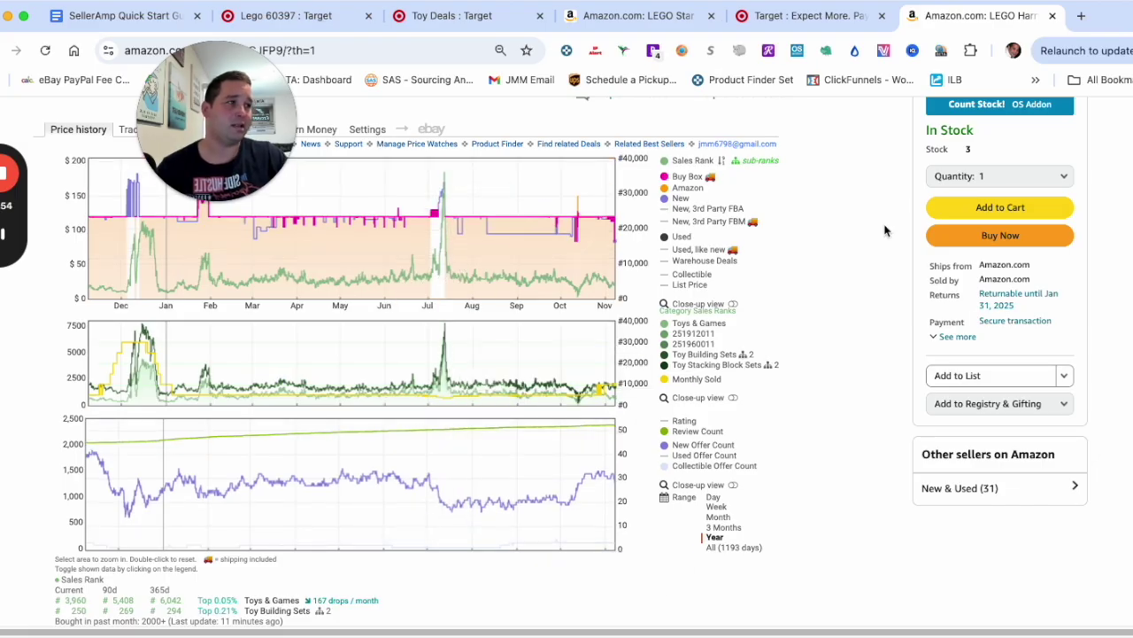
scroll(989, 270, "up", 1)
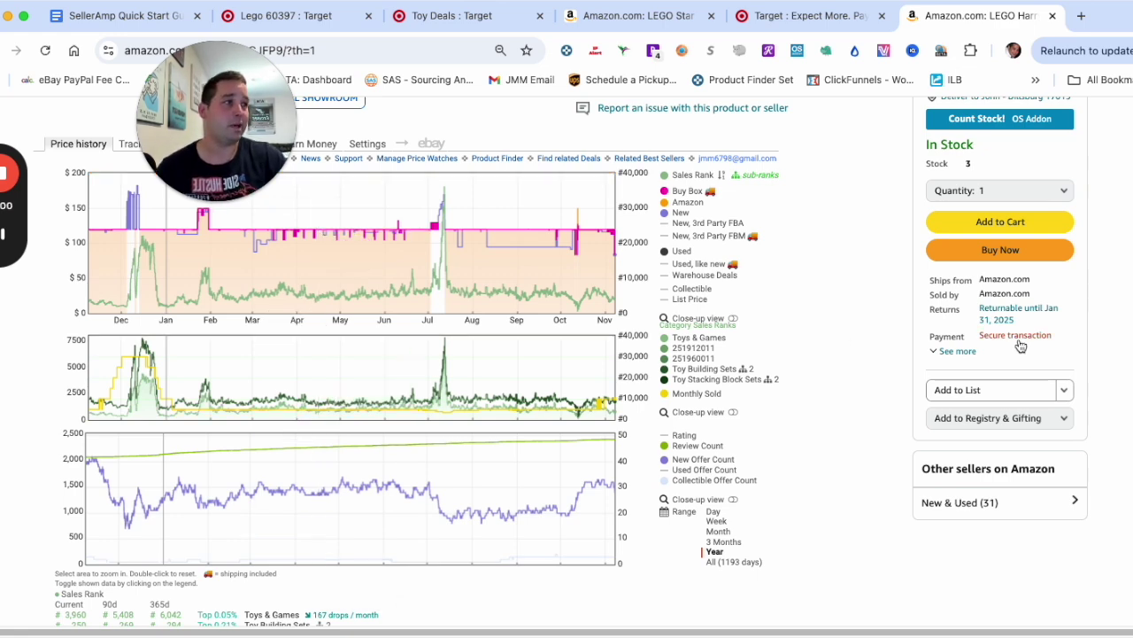
Set the cost price of the Hogwarts Chamber of Secrets set to 78.11 in the SellerAmp calculator
scroll(876, 217, "up", 5)
scroll(981, 232, "up", 6)
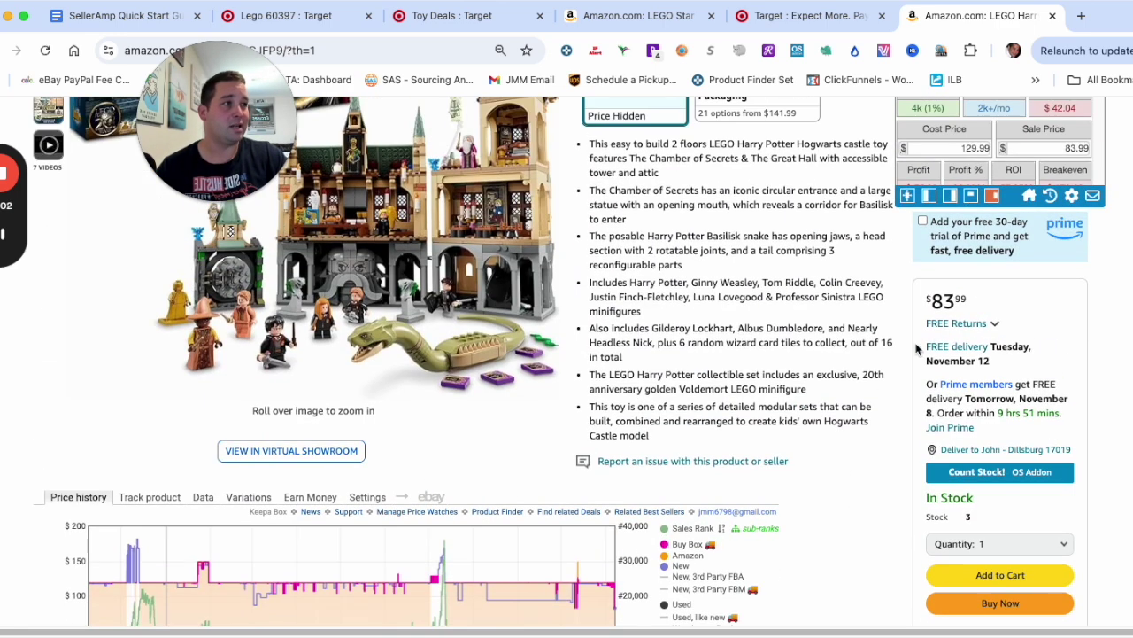
scroll(962, 329, "up", 5)
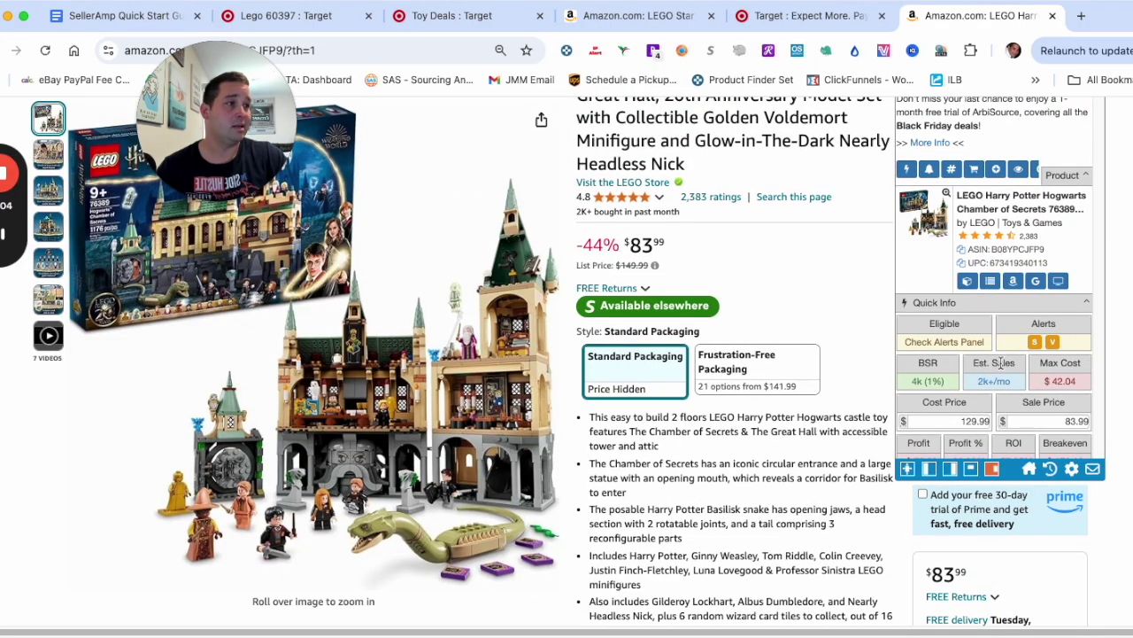
left_click(766, 26)
left_click(939, 19)
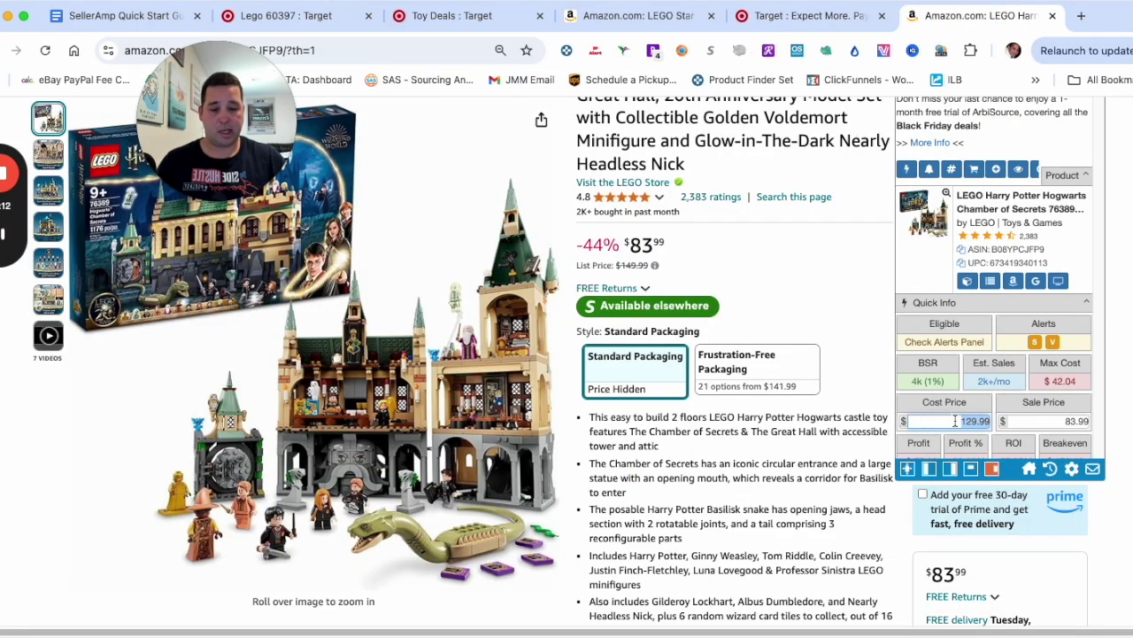
type("83.99")
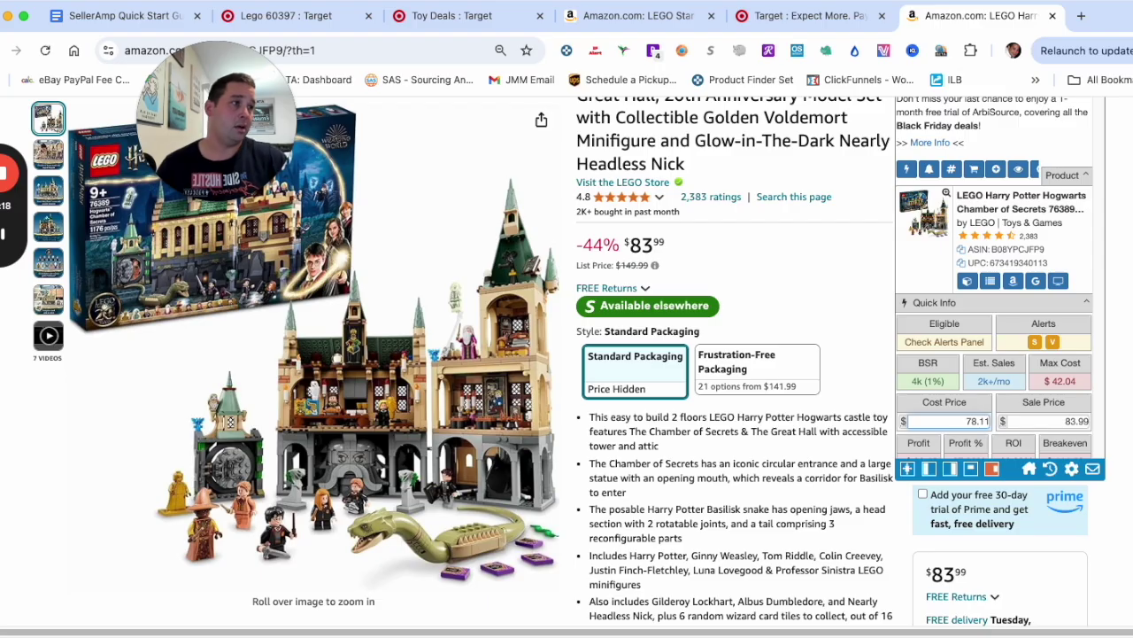
Set the SellerAmp sale price for the Chamber of Secrets set to 119.99 and check the profit and ROI
scroll(1041, 376, "down", 1)
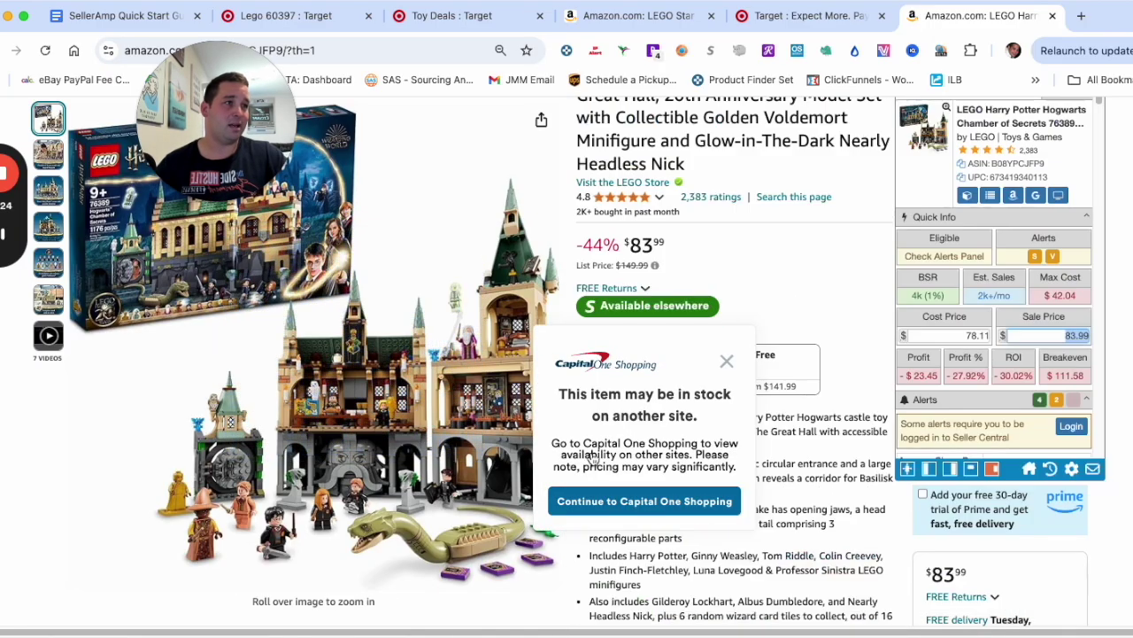
scroll(531, 425, "down", 5)
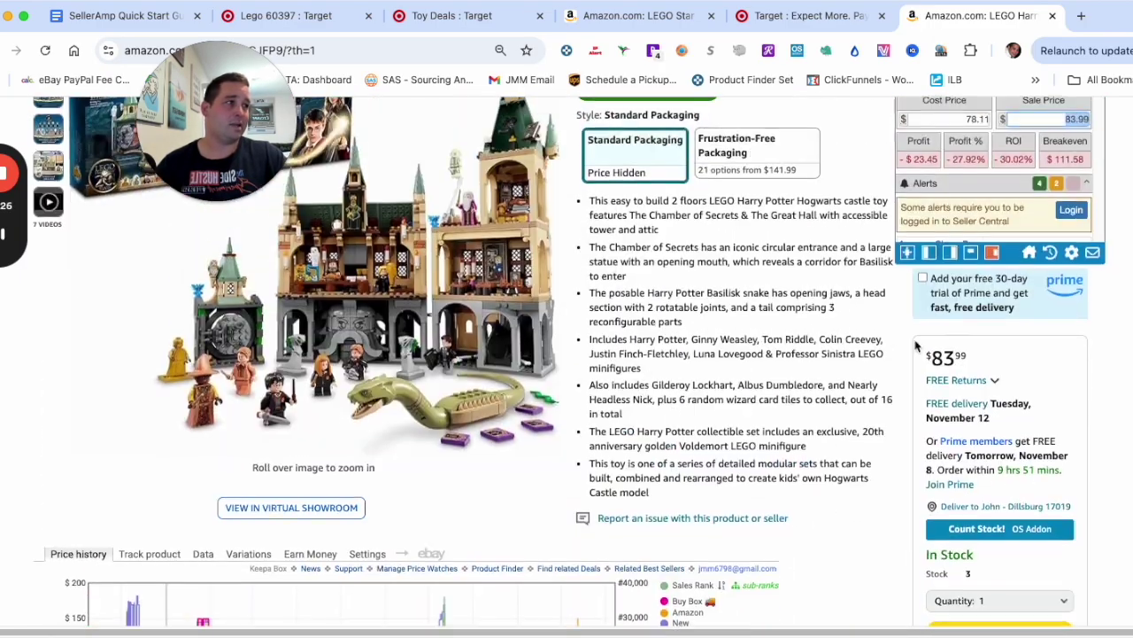
scroll(496, 478, "up", 4)
type("119.99")
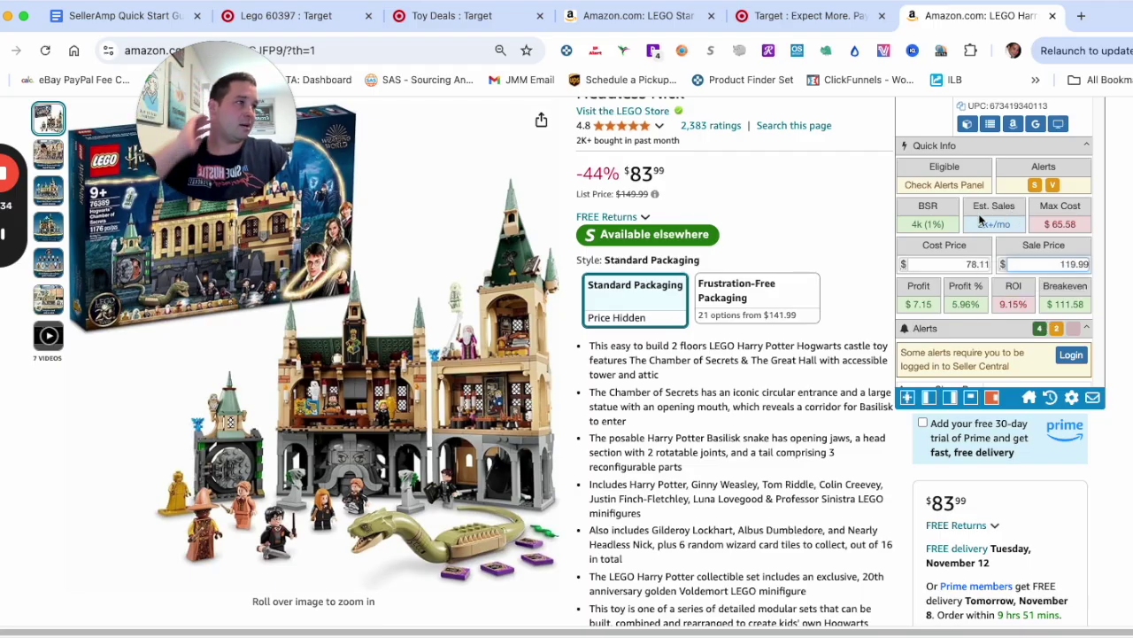
Examine the Amazon, Buy Box and New price history for August and September on the Keepa chart
left_click(682, 238)
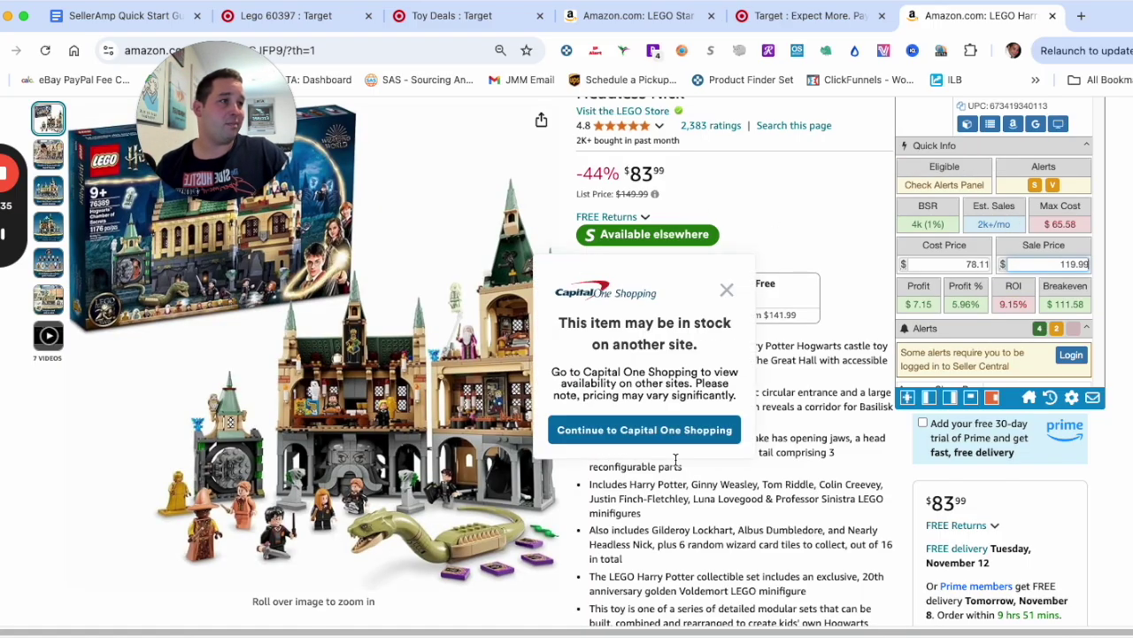
left_click(734, 613)
scroll(807, 471, "down", 5)
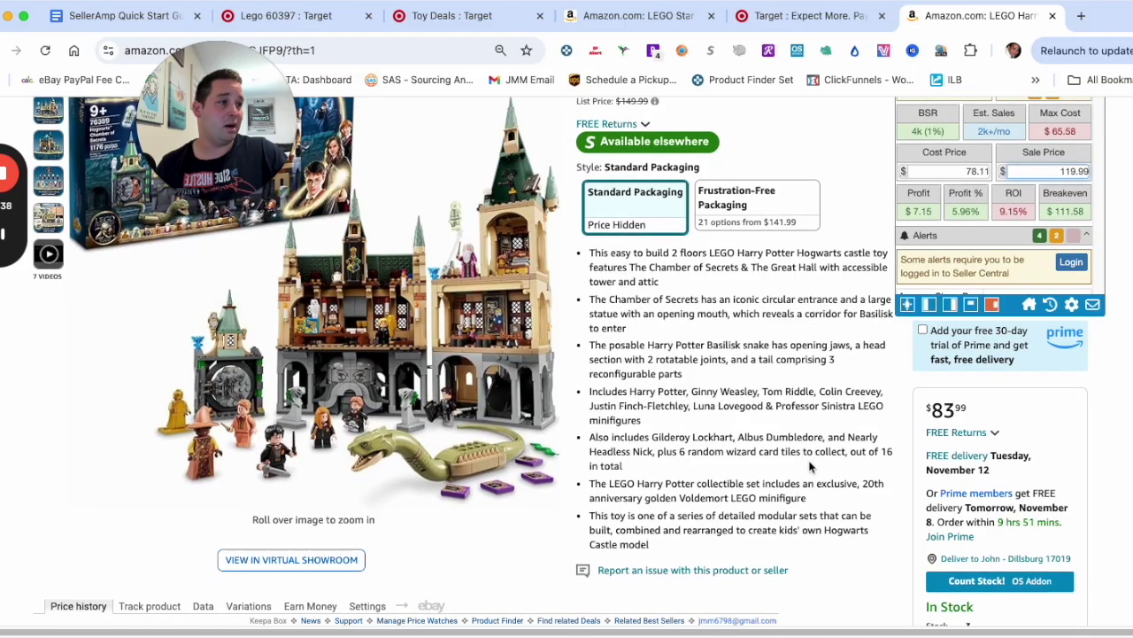
scroll(862, 280, "up", 1)
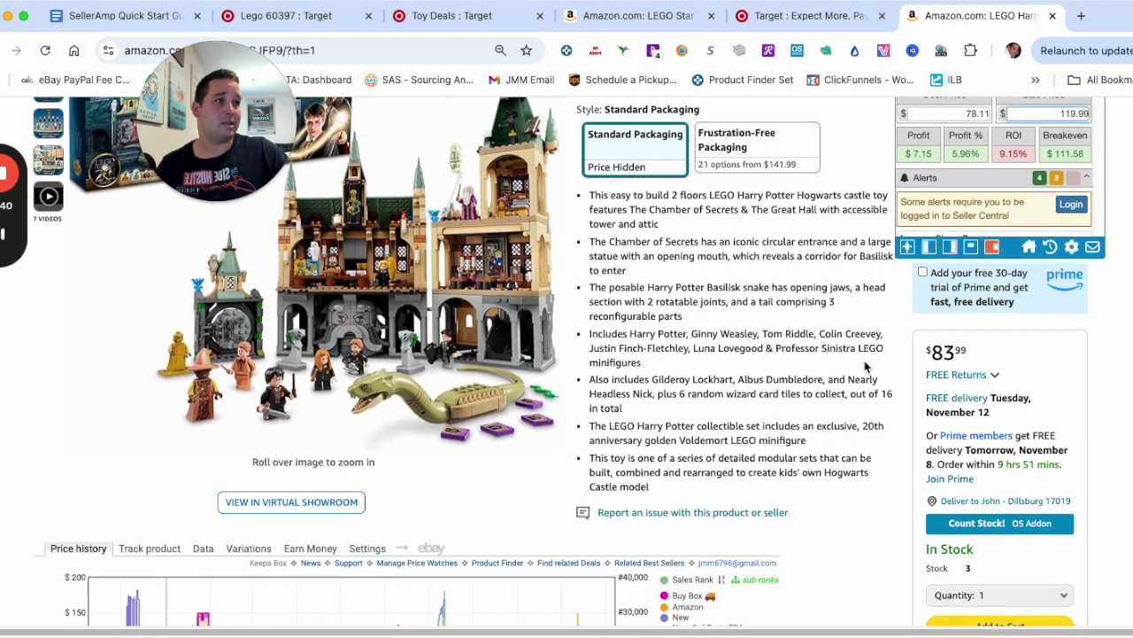
scroll(473, 470, "down", 5)
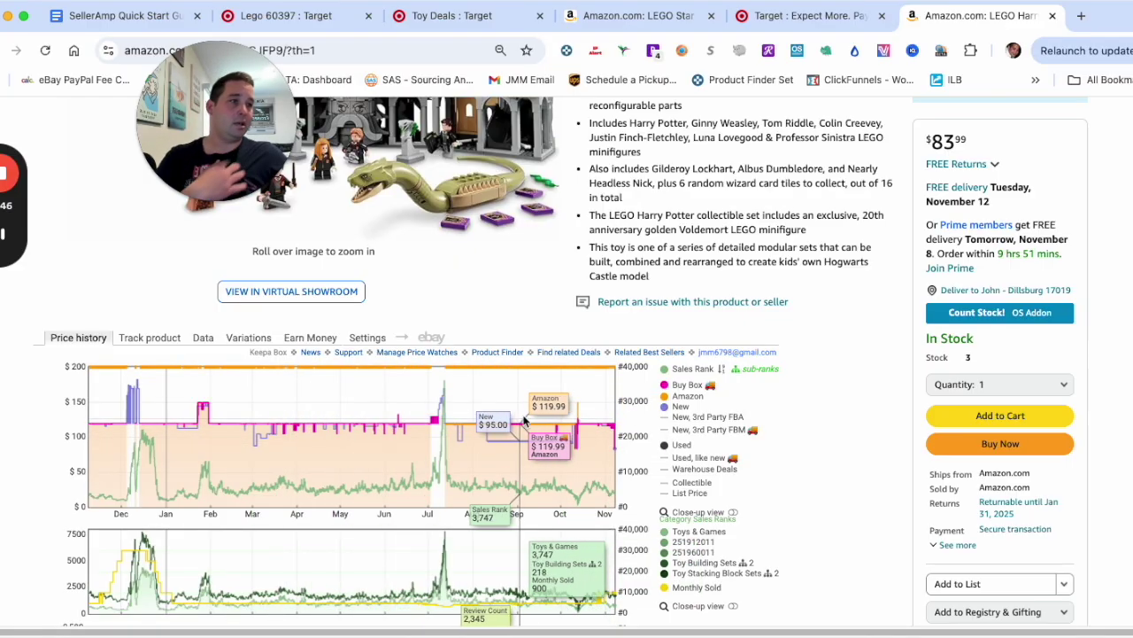
mouse_move(748, 454)
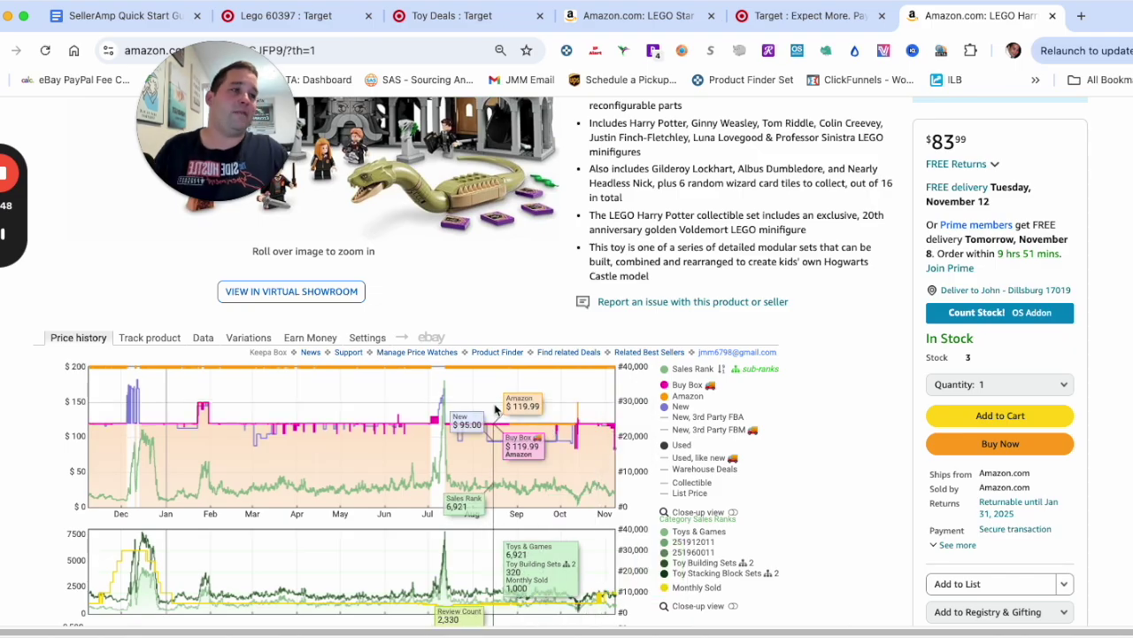
Examine SellerAmp's 90-day Buy Box Analysis for each seller's win share and average price on the Chamber of Secrets listing
scroll(772, 317, "up", 3)
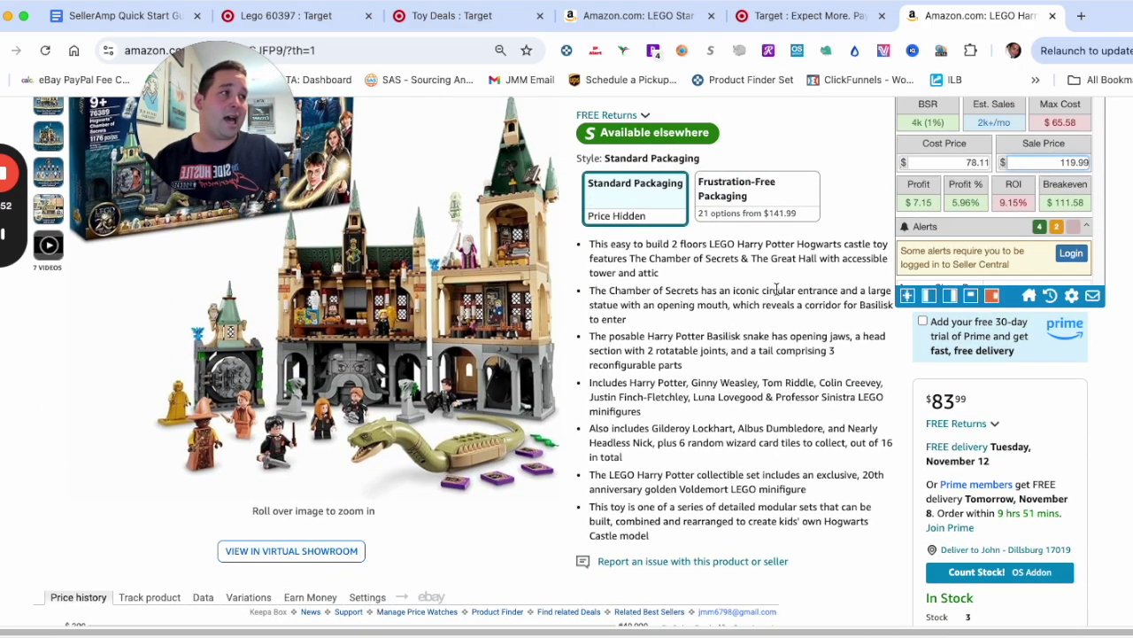
scroll(751, 320, "up", 1)
scroll(1013, 222, "down", 6)
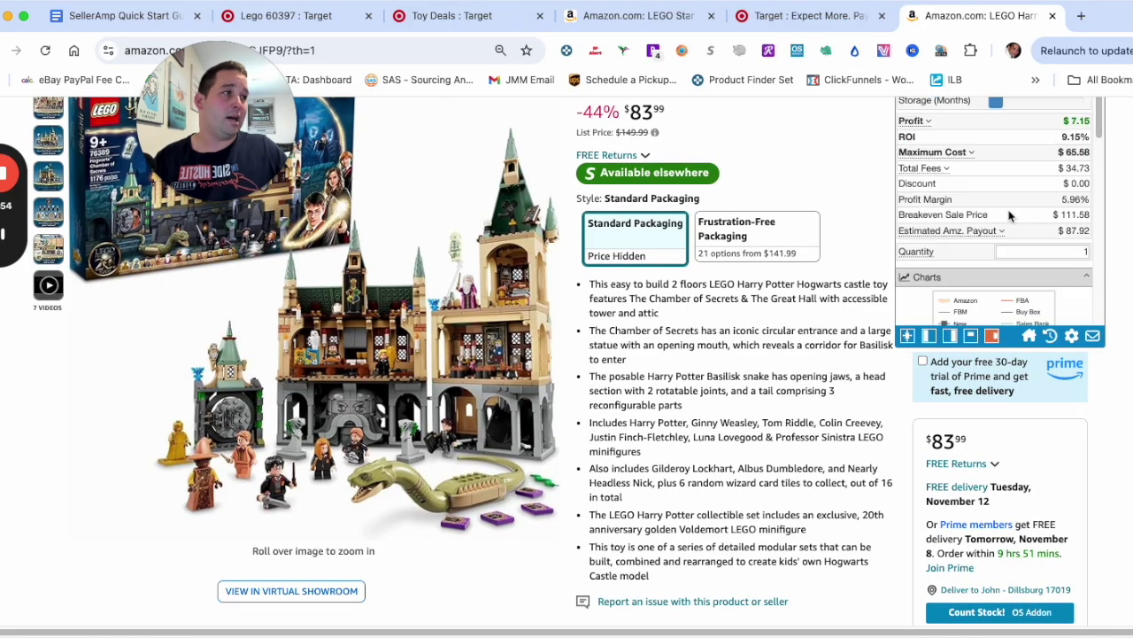
scroll(1013, 222, "down", 6)
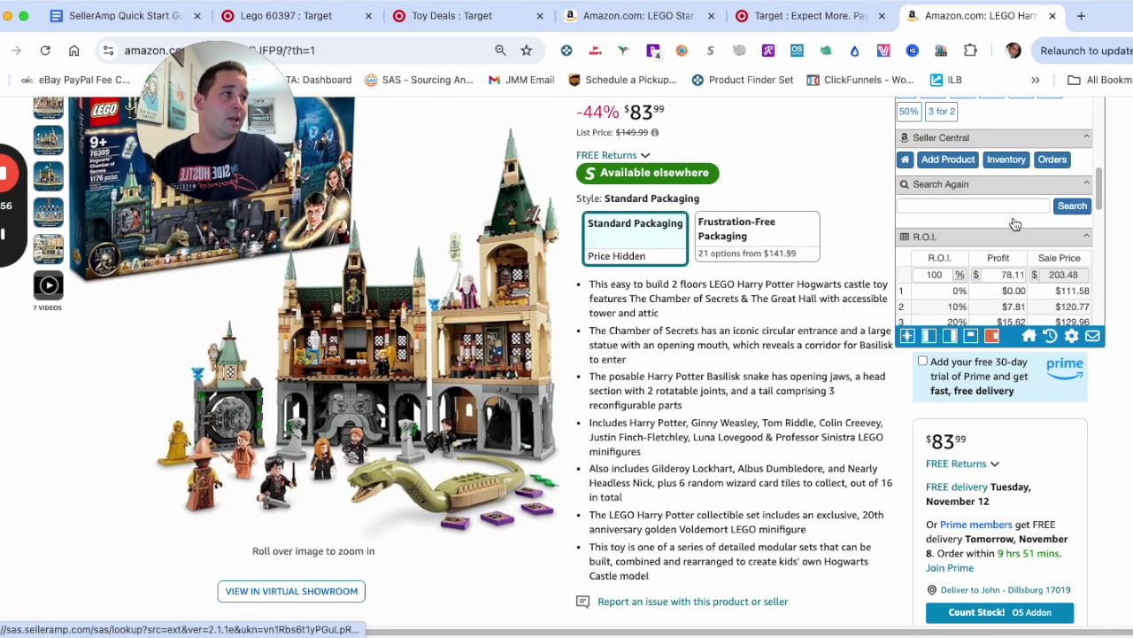
scroll(1013, 222, "down", 5)
mouse_move(965, 250)
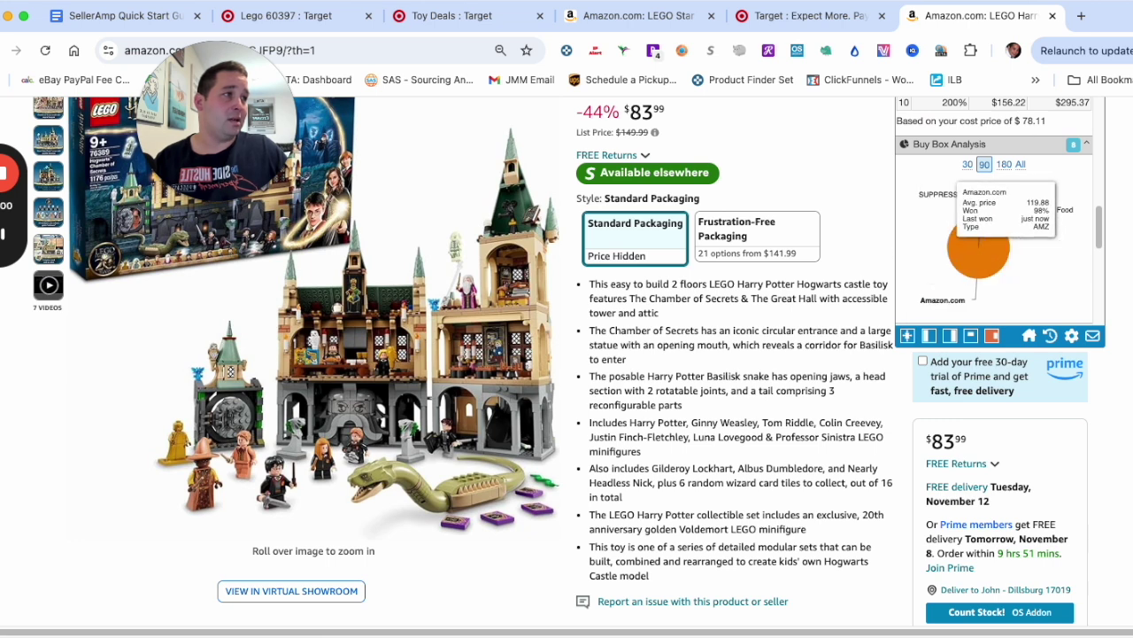
mouse_move(1002, 198)
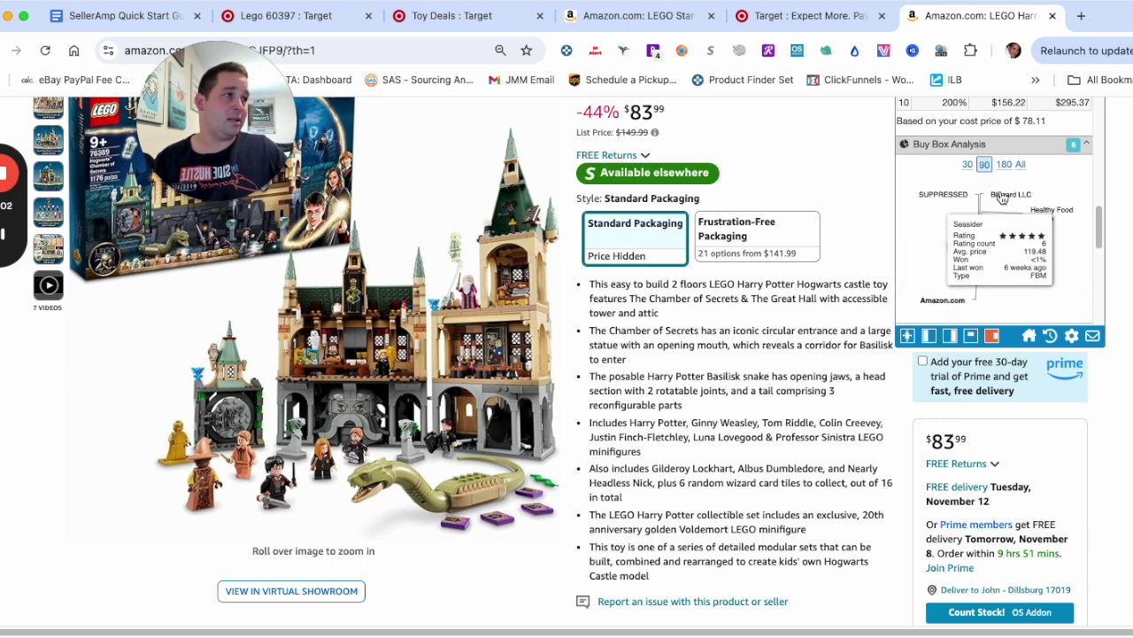
mouse_move(981, 223)
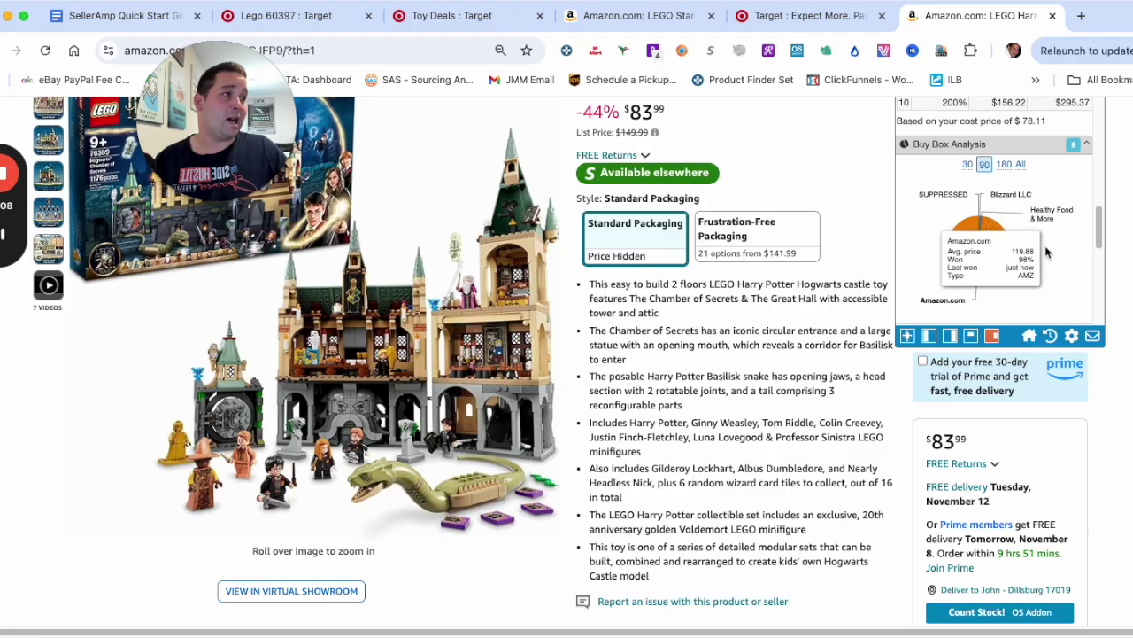
scroll(1040, 249, "down", 4)
scroll(1036, 248, "up", 4)
scroll(1027, 245, "down", 2)
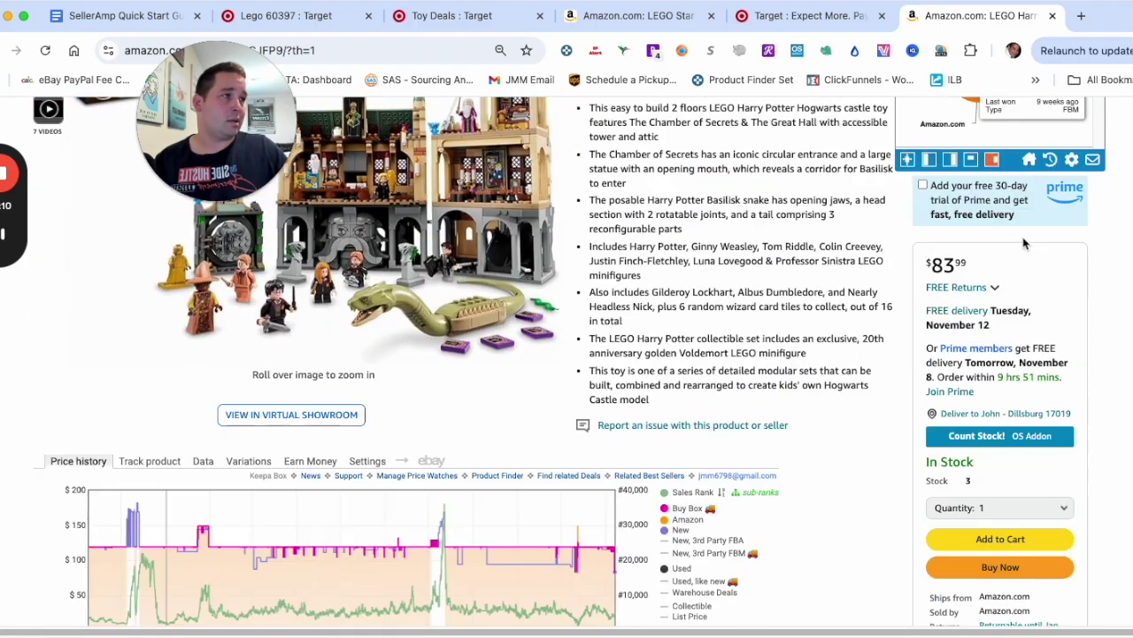
scroll(1023, 244, "up", 3)
mouse_move(990, 267)
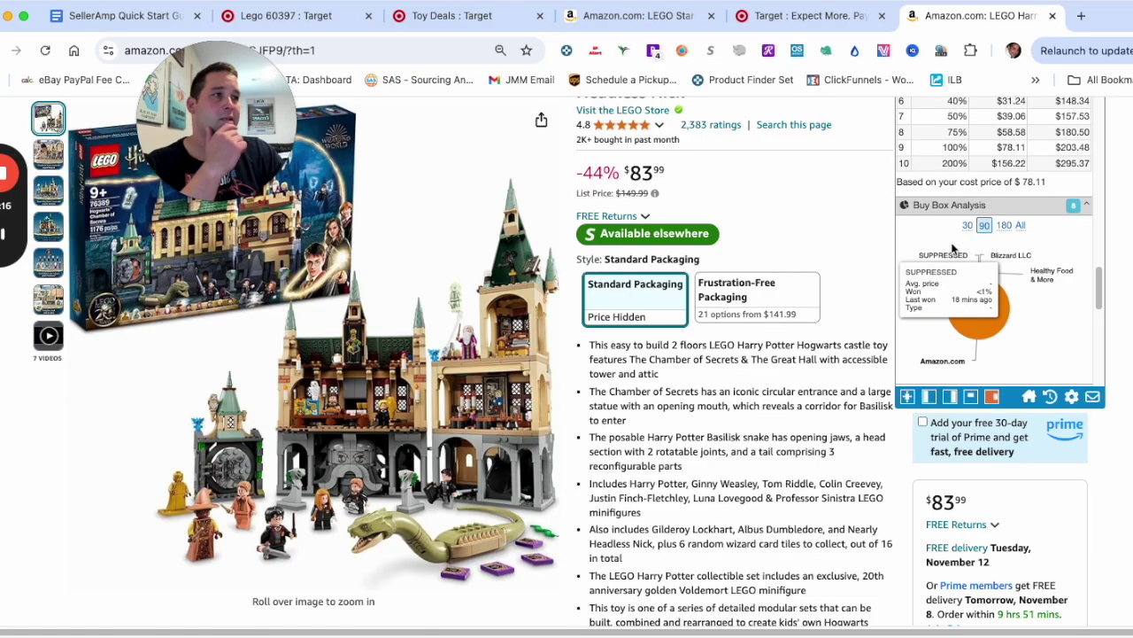
scroll(954, 245, "up", 10)
scroll(955, 245, "up", 2)
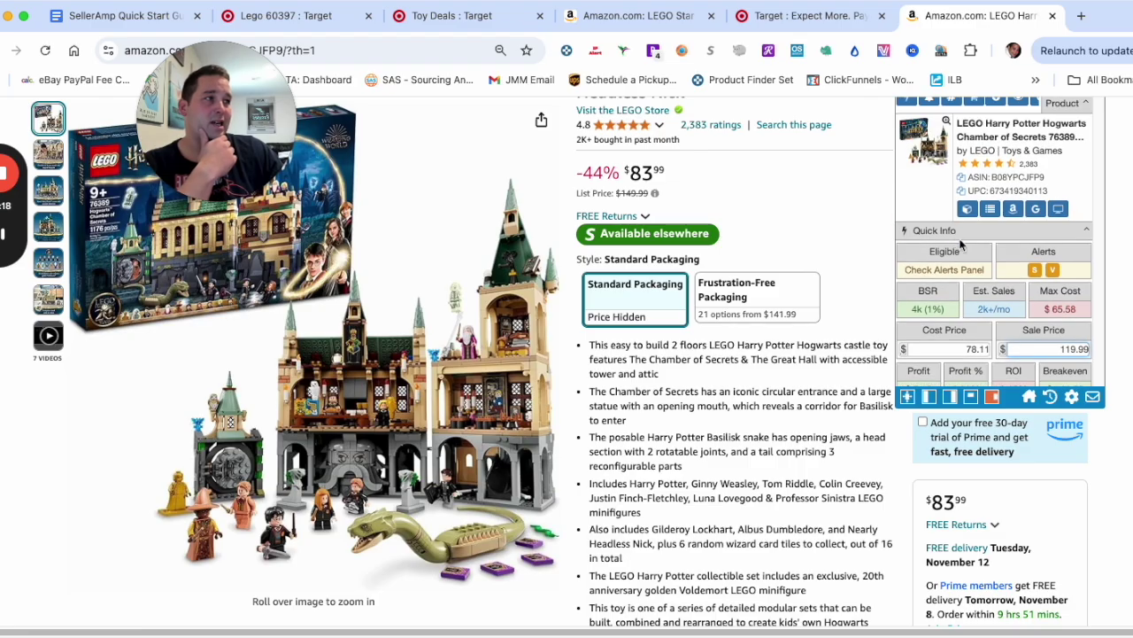
Close the Chamber of Secrets listing and look up Target's LEGO Ideas Family Tree Home Décor Building Set 21346 in SellerAmp
left_click(1051, 17)
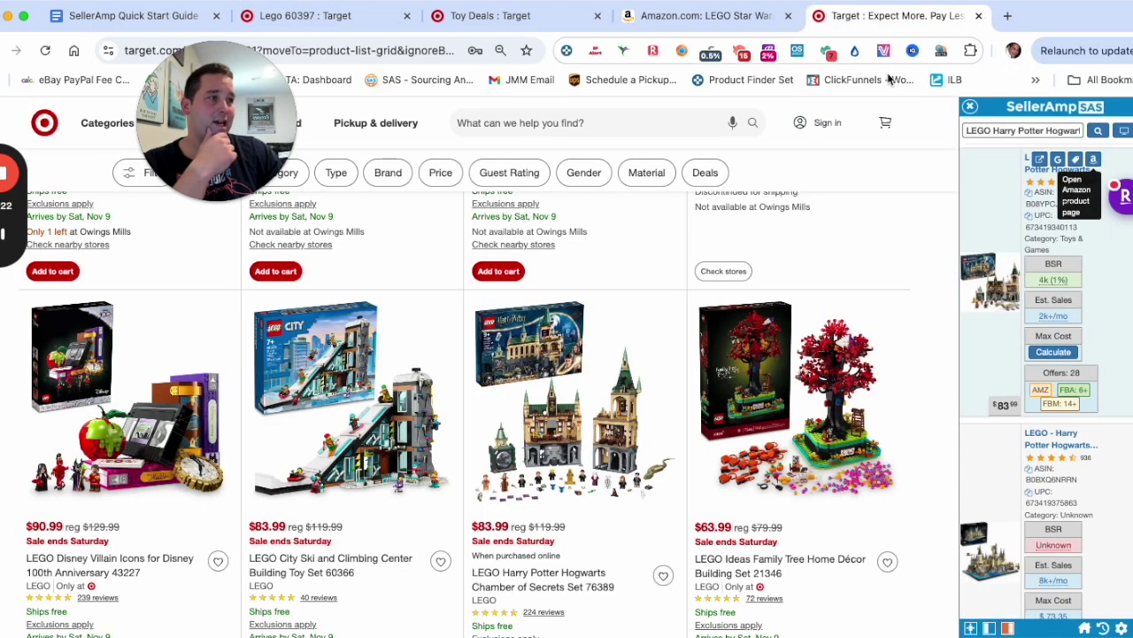
left_click(971, 106)
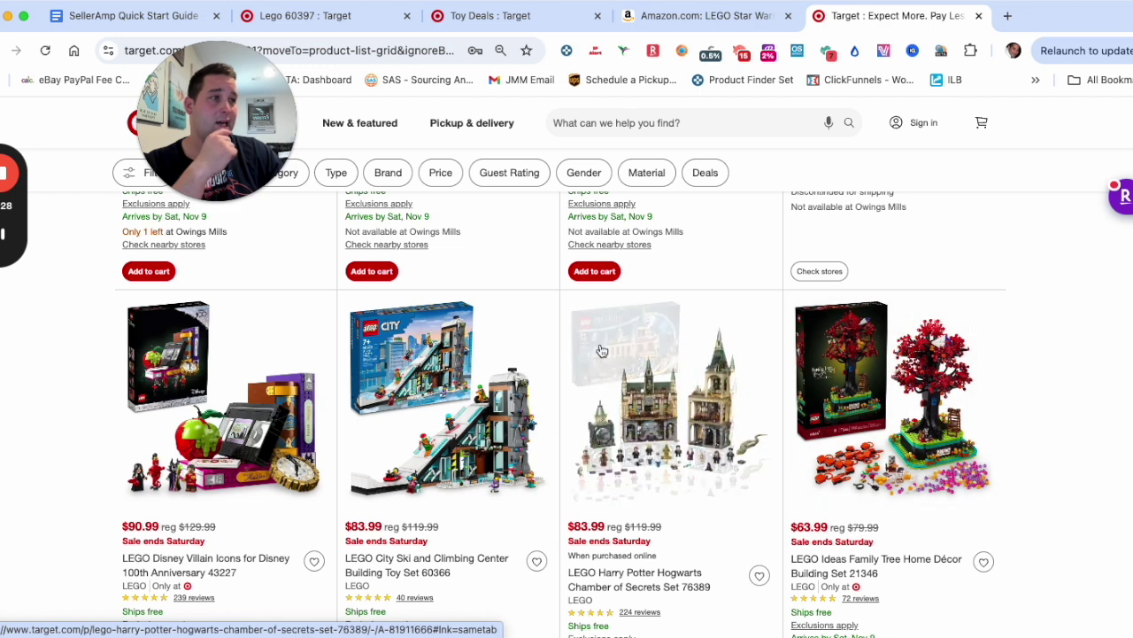
right_click(879, 382)
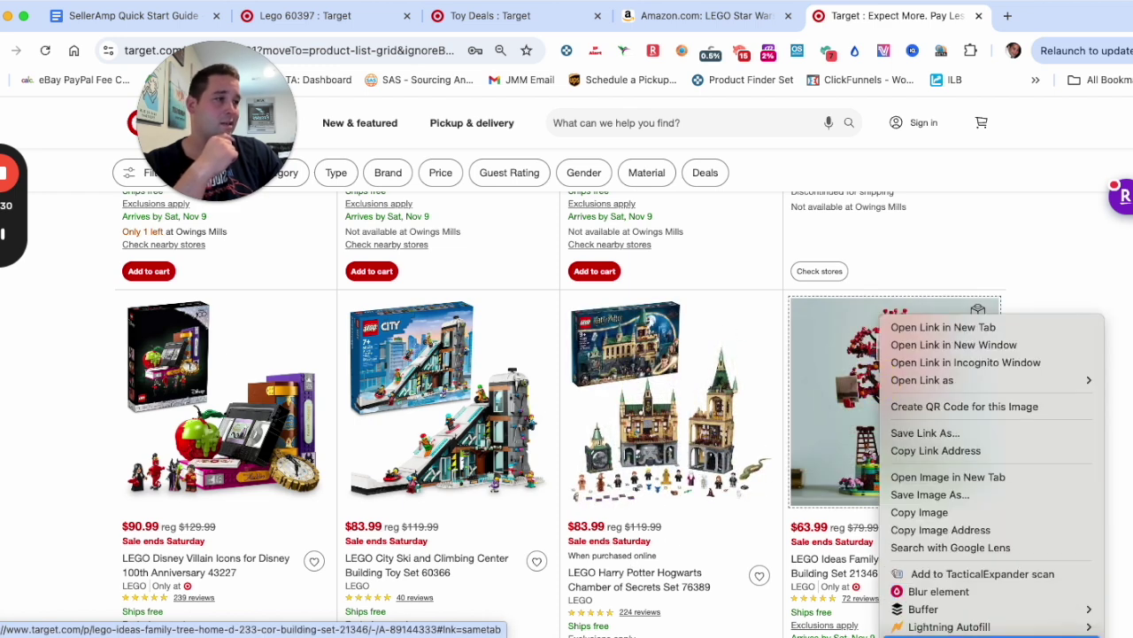
left_click(940, 636)
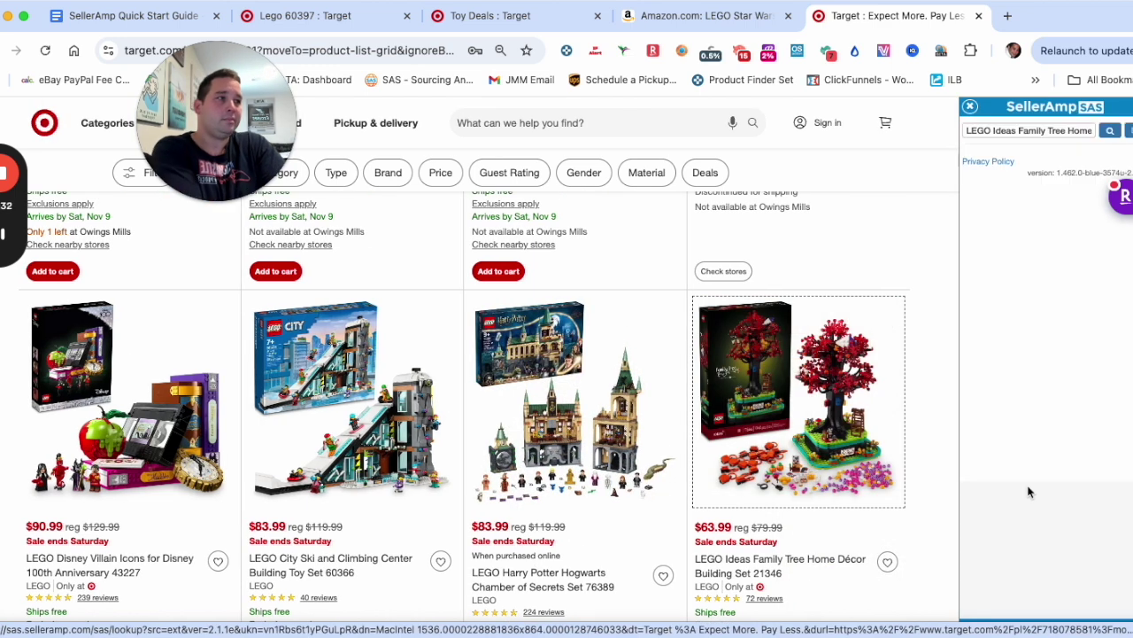
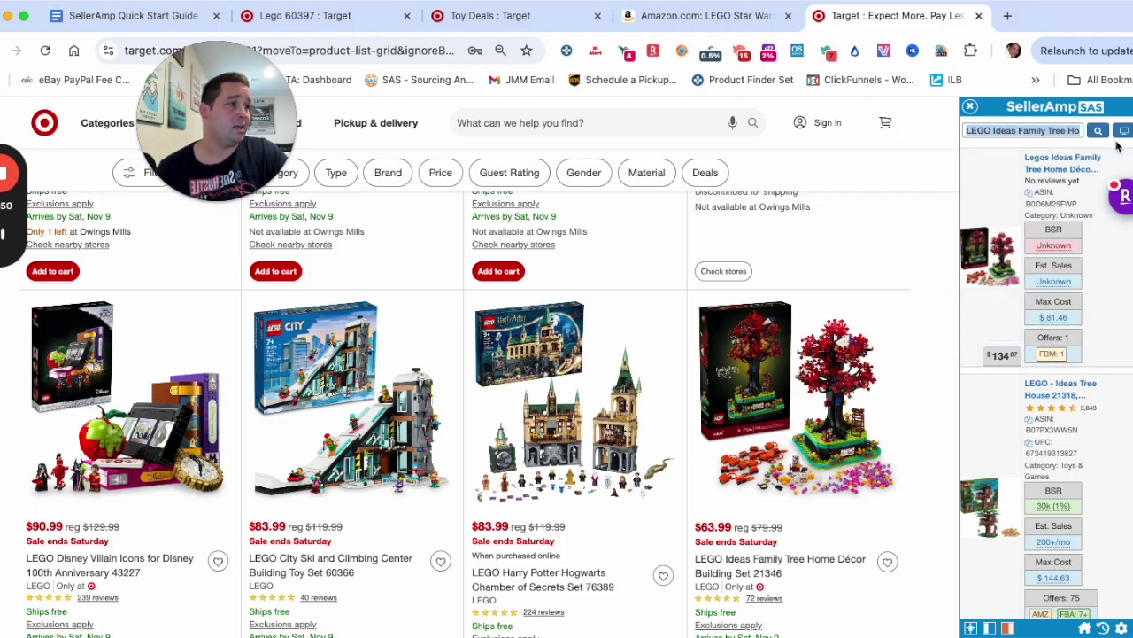
Open the matching Family Tree listing on Amazon, dismiss the IP alert, and review its Keepa history and seller
left_click(1101, 159)
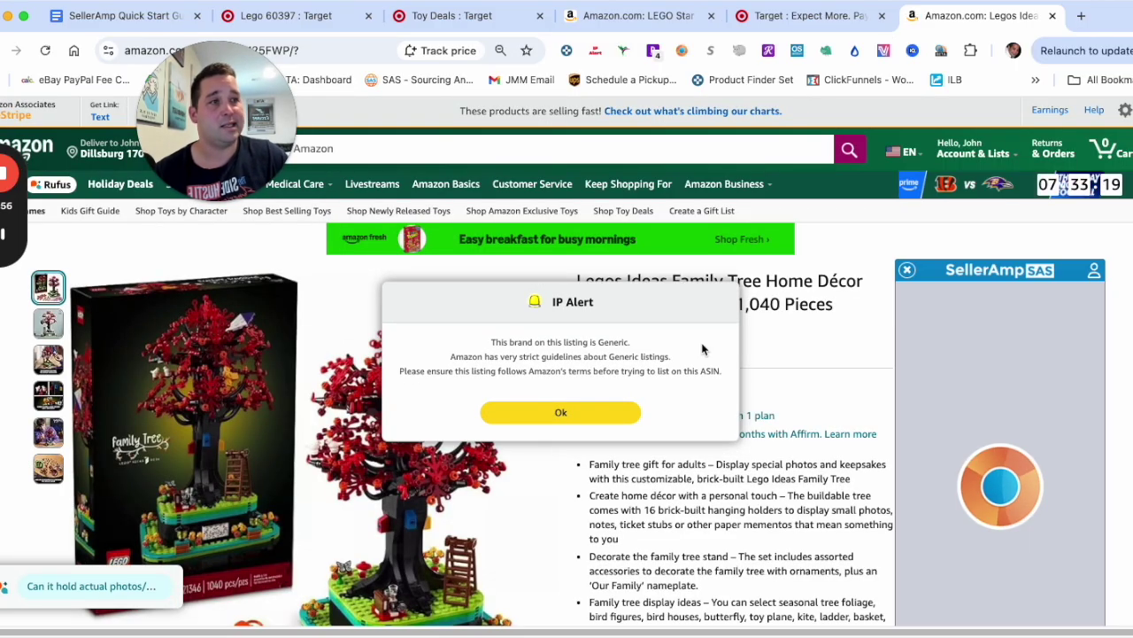
left_click(607, 410)
scroll(748, 503, "down", 10)
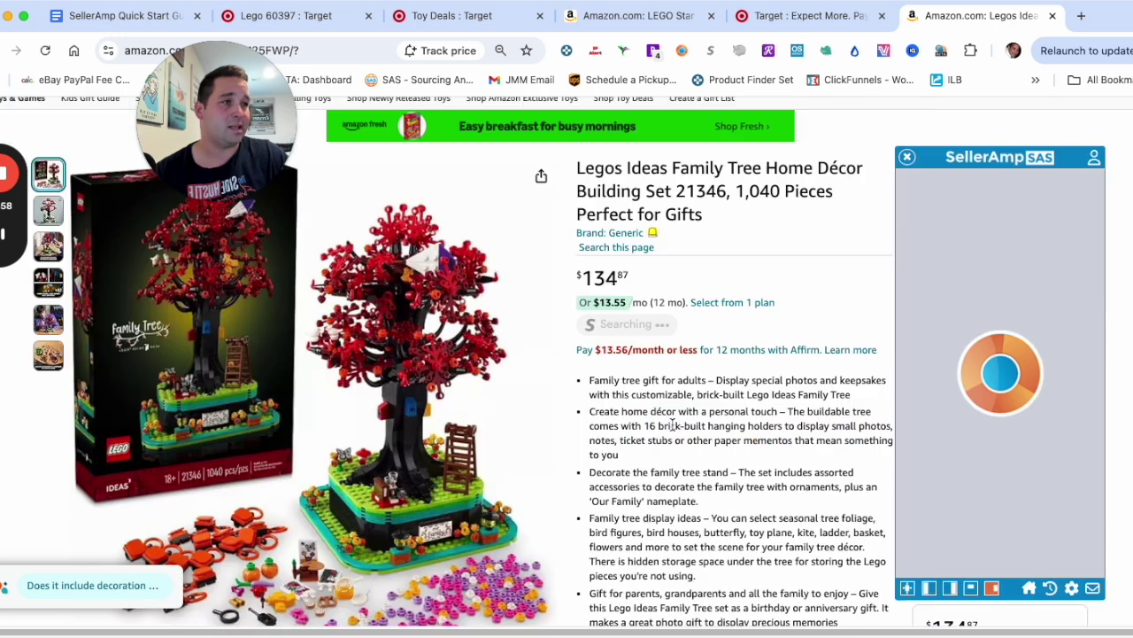
left_click(732, 501)
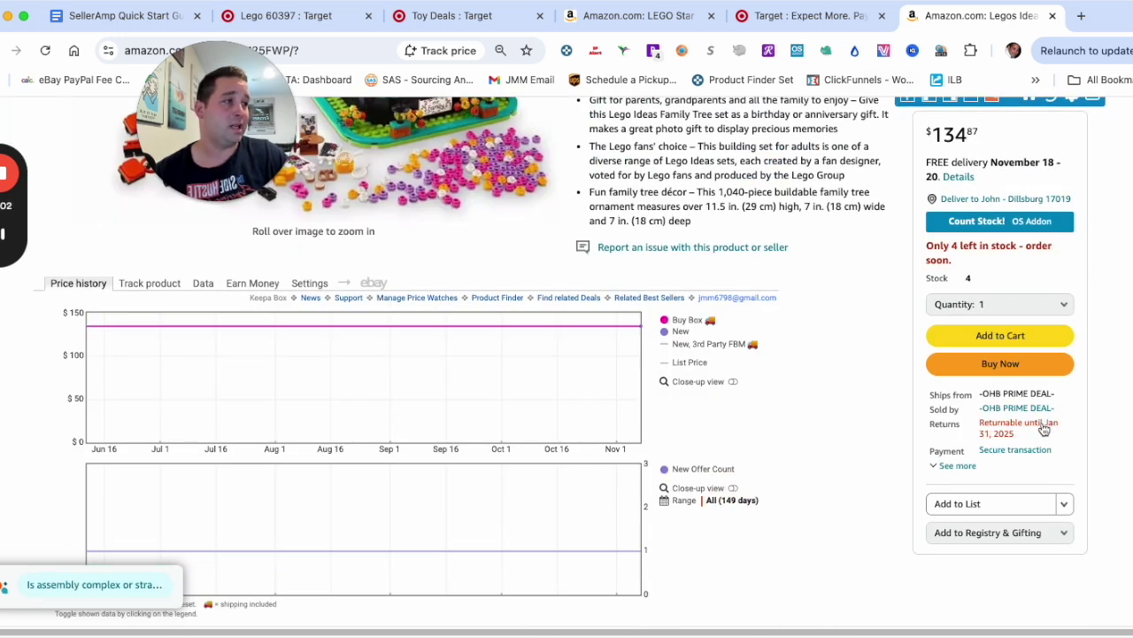
scroll(853, 268, "up", 15)
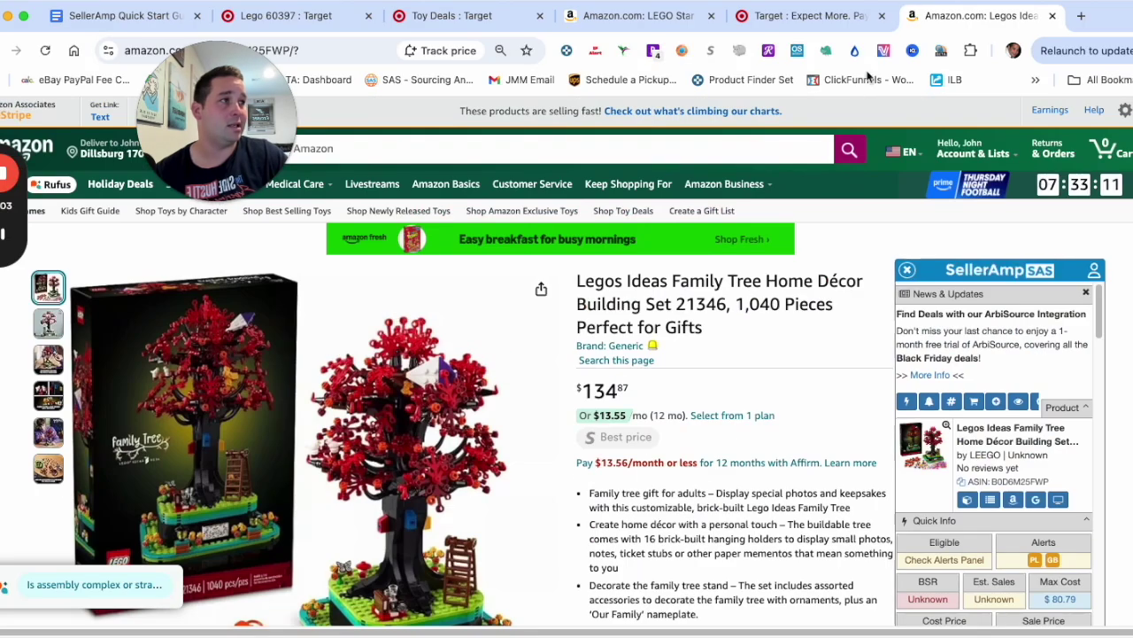
Return to Target, look up the LEGO Star Wars Ahsoka New Republic E-Wing set in SellerAmp, and check its lowest FBA offer
left_click(1053, 17)
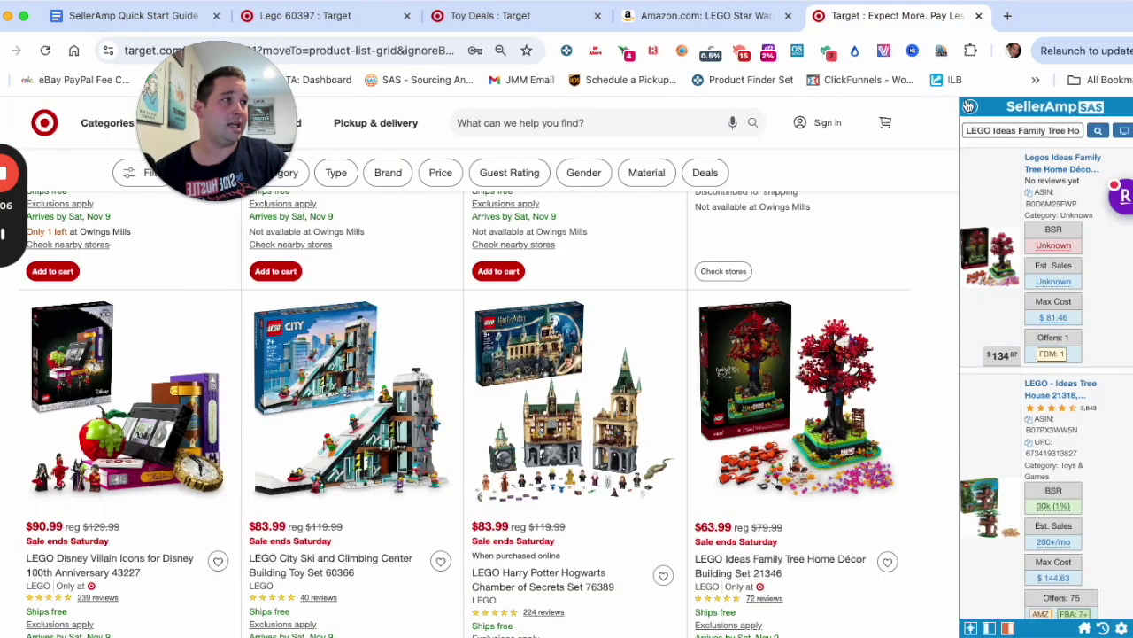
left_click(968, 106)
scroll(479, 380, "down", 5)
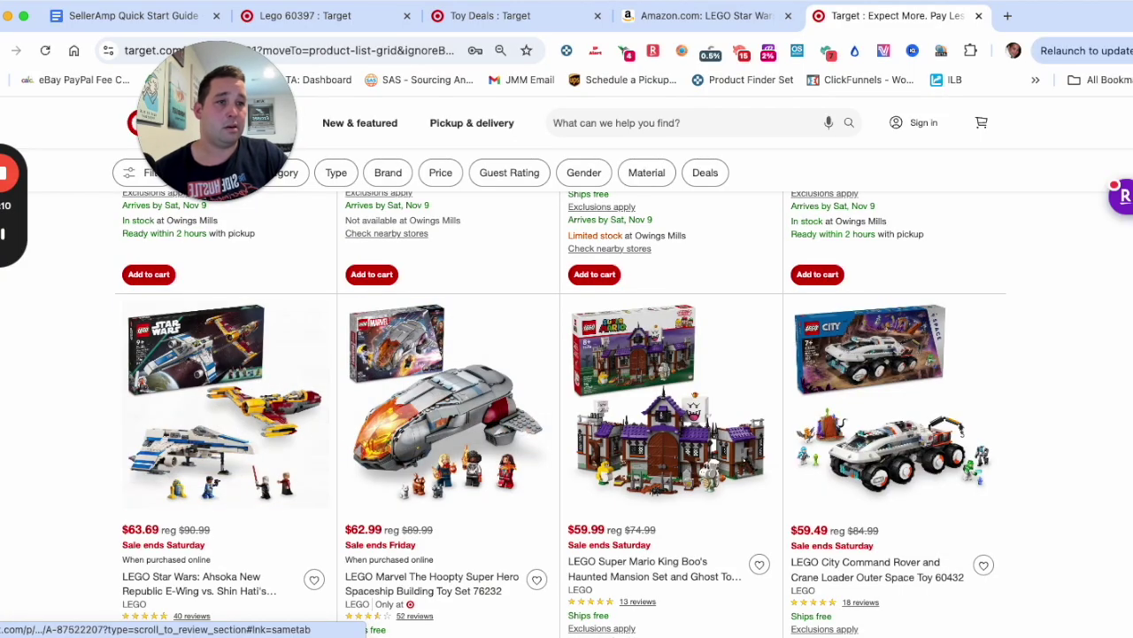
scroll(170, 364, "down", 1)
right_click(170, 364)
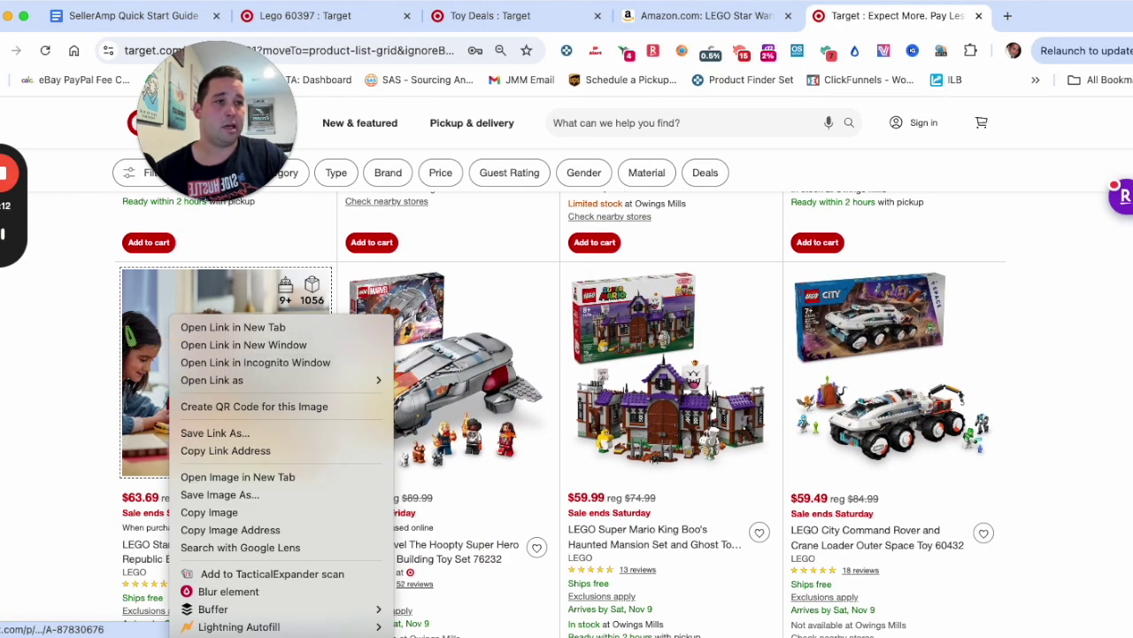
left_click(232, 635)
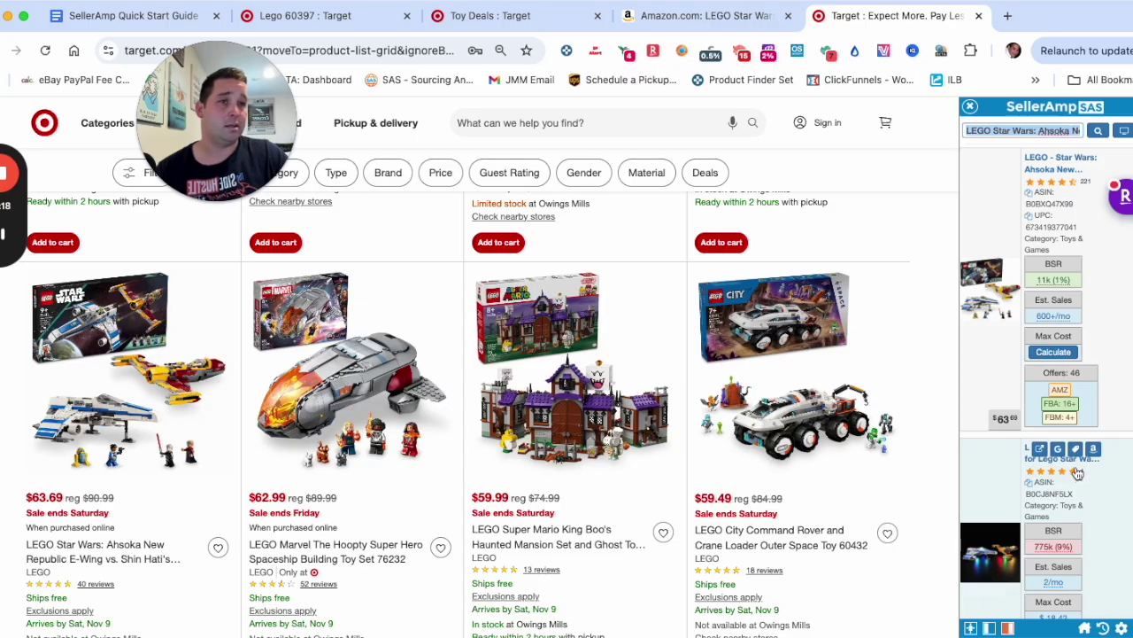
mouse_move(1061, 392)
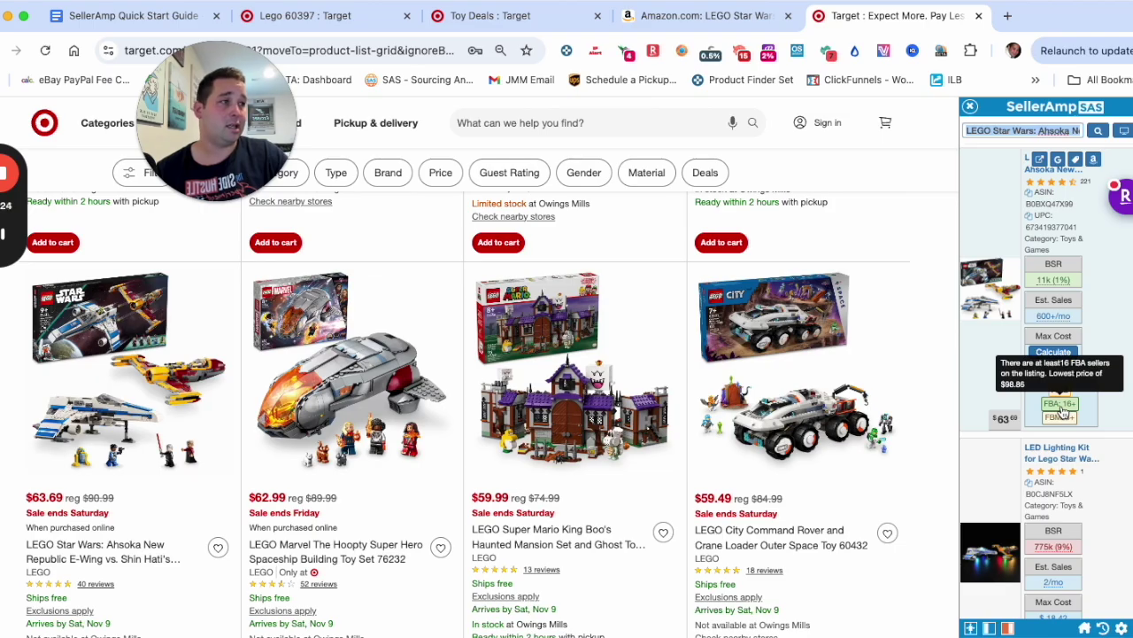
Look up the LEGO Marvel The Hoopty set 76232 in SellerAmp, review the suggested Amazon matches, and close the results
right_click(339, 292)
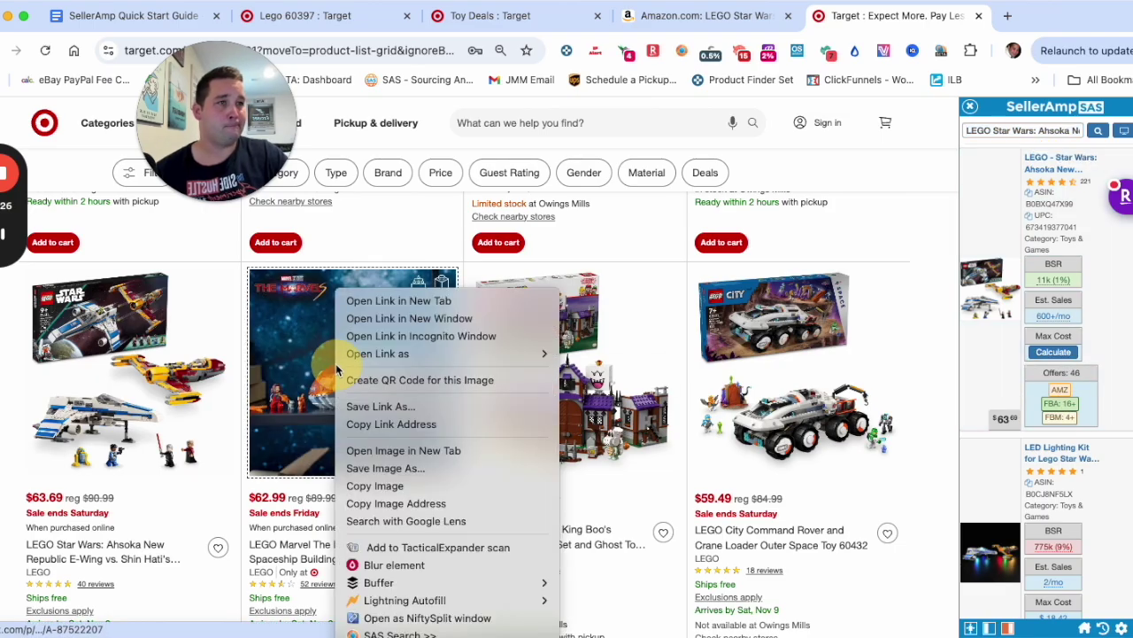
left_click(394, 632)
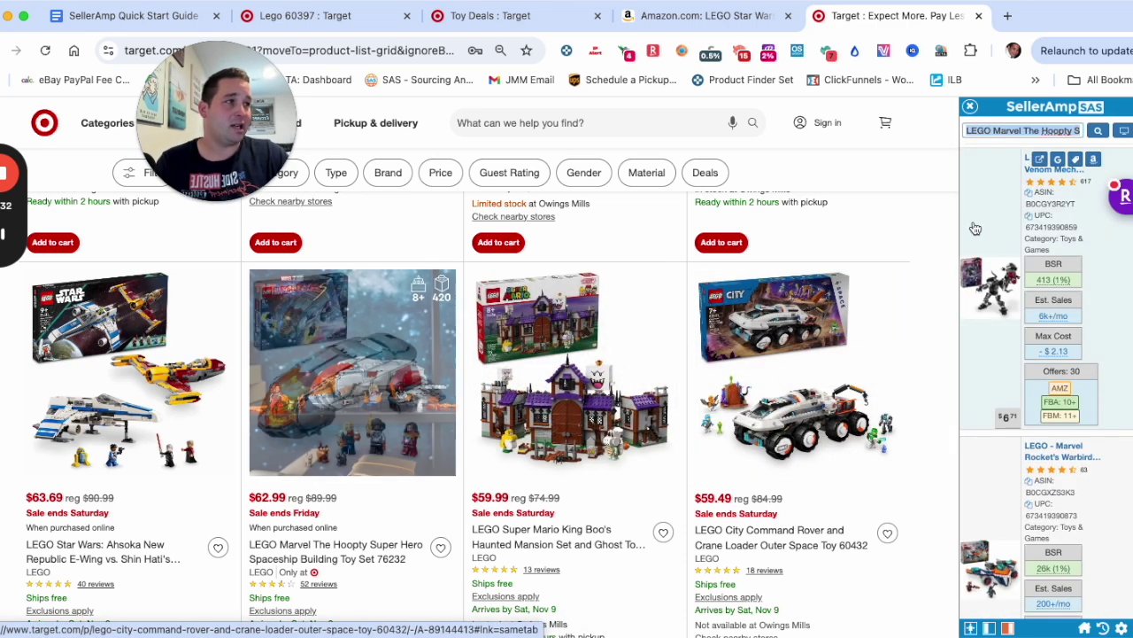
scroll(1033, 304, "down", 3)
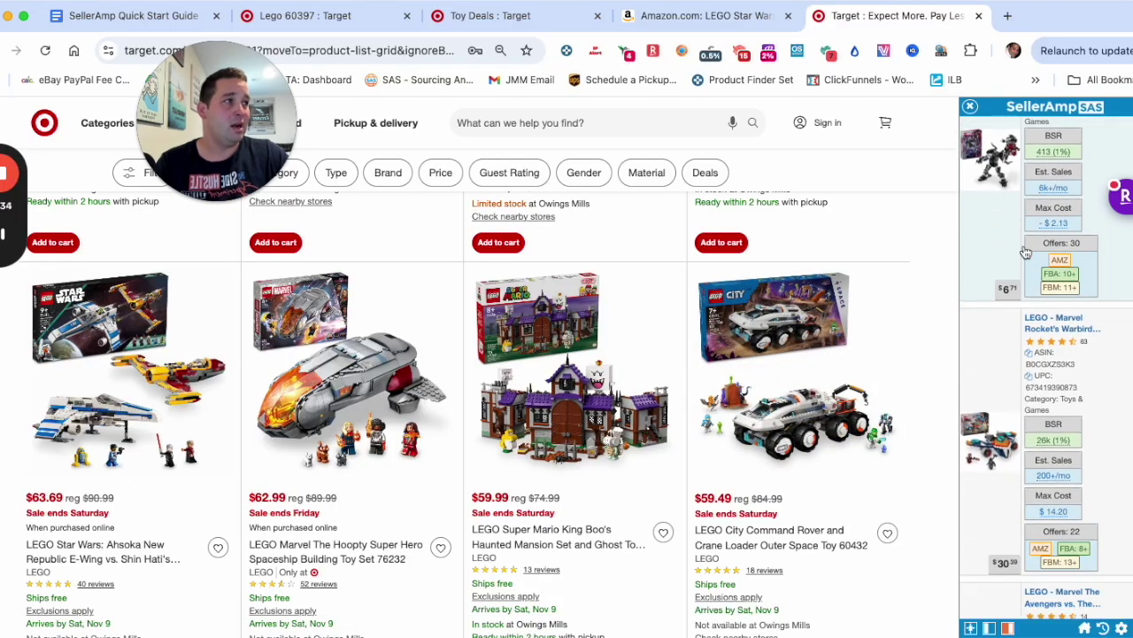
left_click(970, 107)
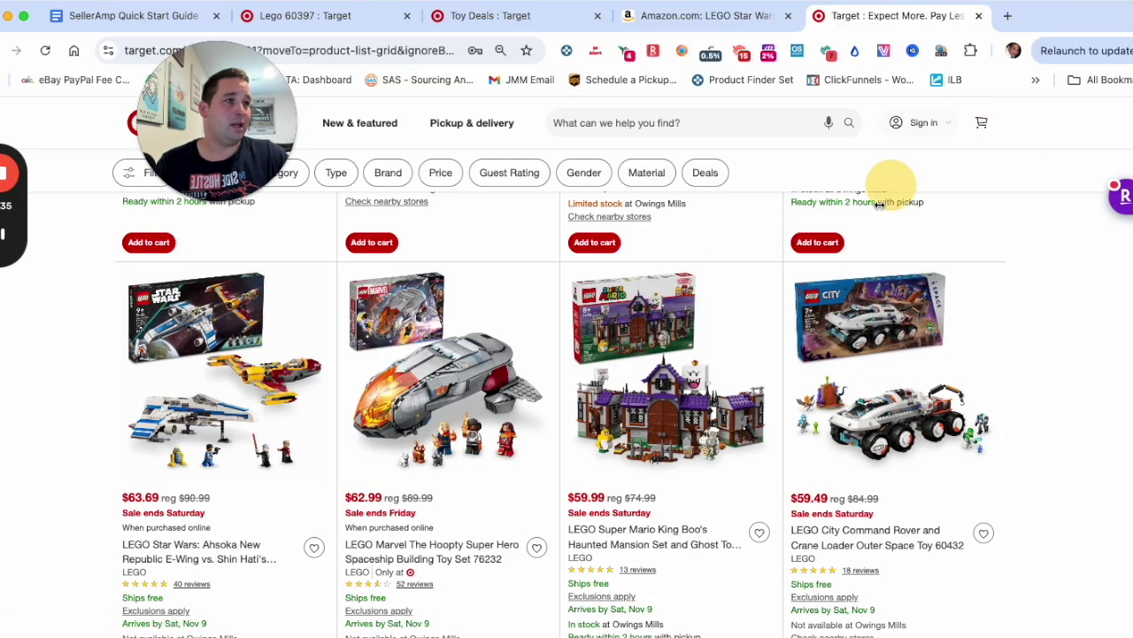
Look up the LEGO Super Mario King Boo's Haunted Mansion set in SellerAmp, review its figures, and close the results
right_click(699, 315)
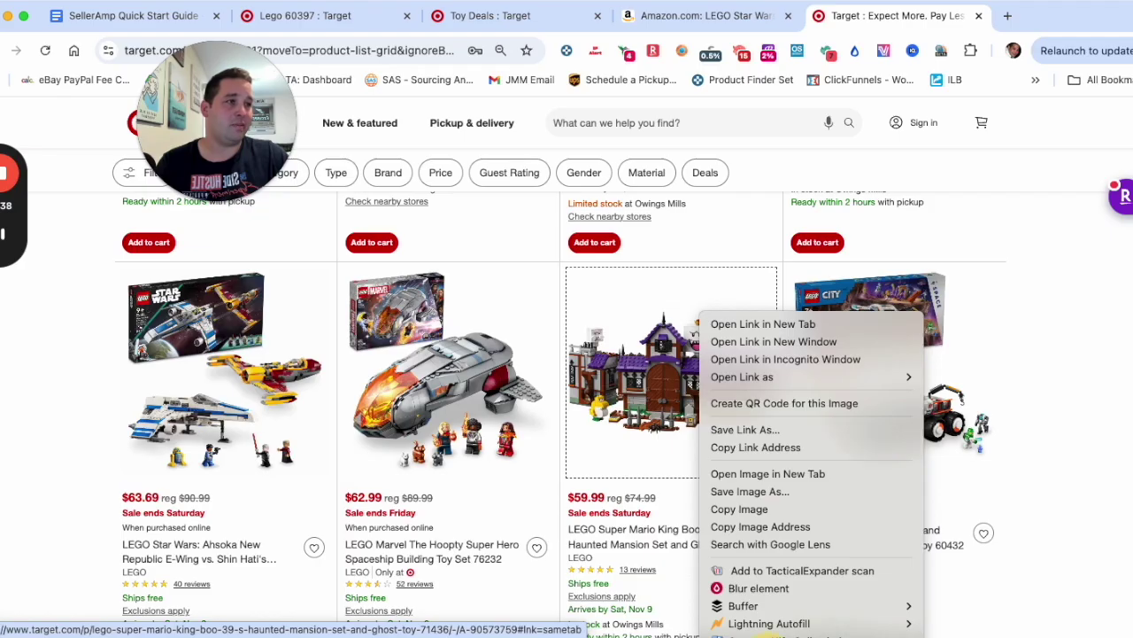
left_click(779, 634)
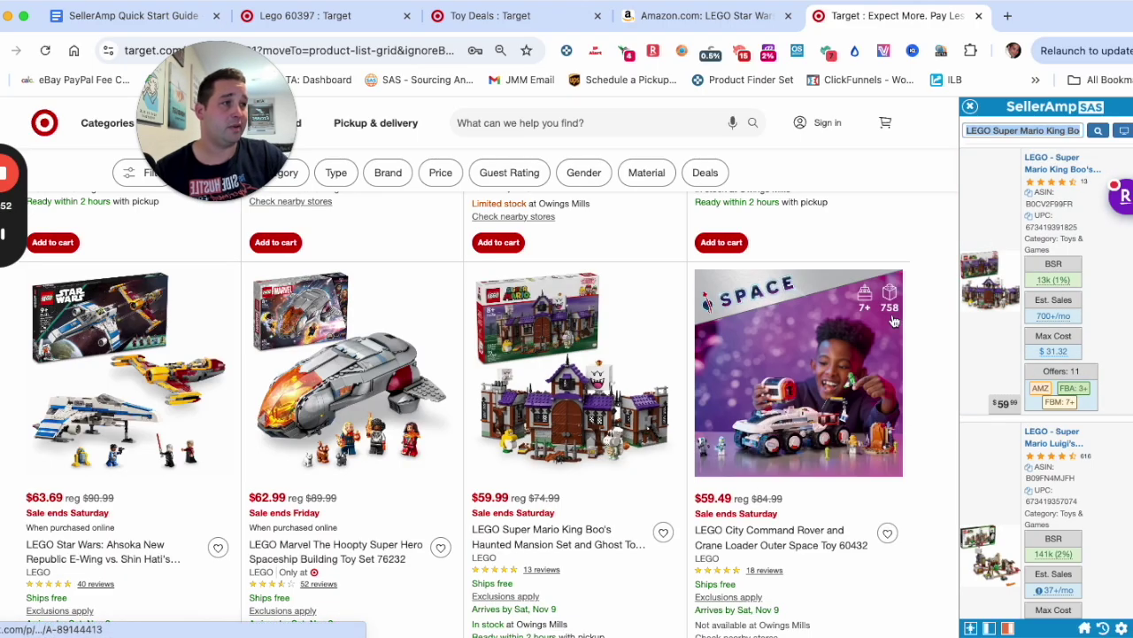
left_click(970, 108)
Look up the LEGO City Command Rover and Crane Loader 60432 in SellerAmp and check its lowest FBA offer
right_click(926, 316)
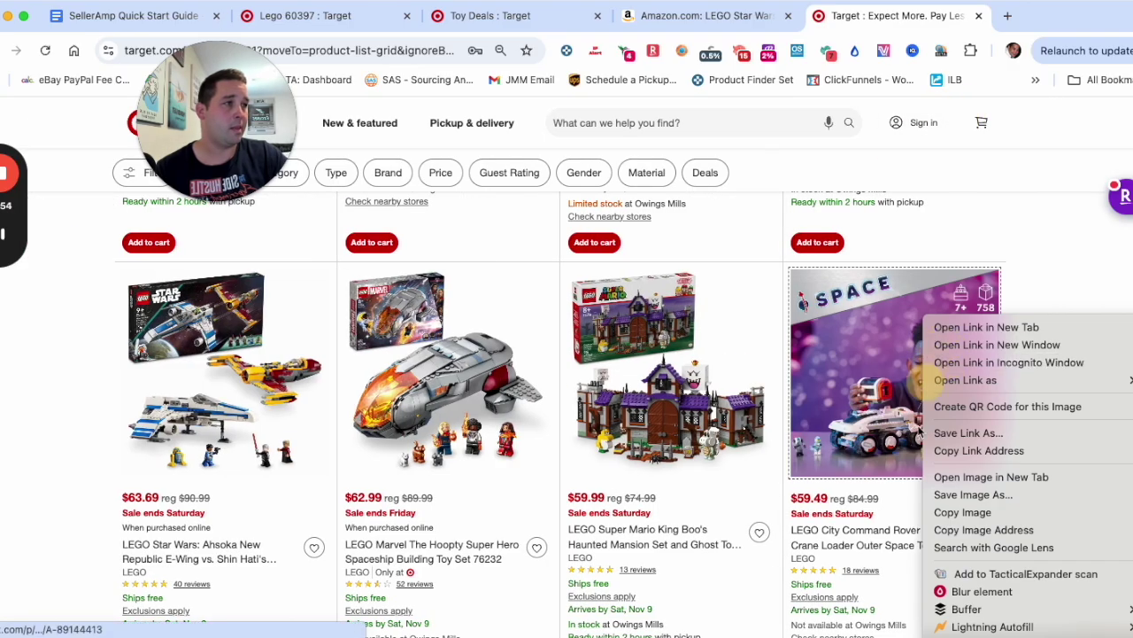
left_click(992, 630)
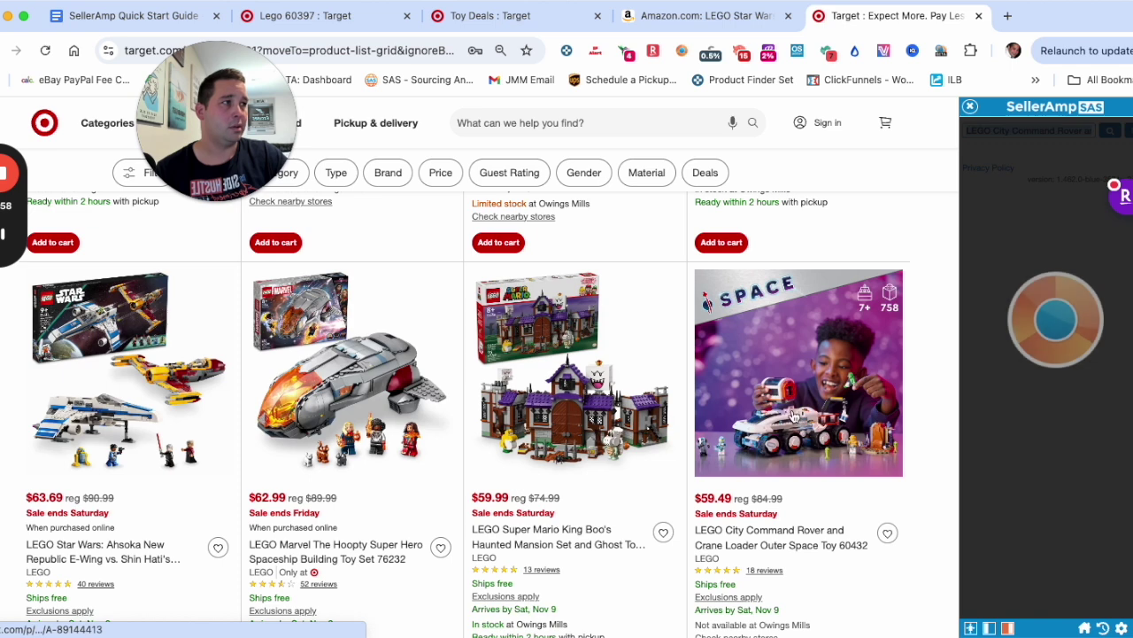
mouse_move(990, 270)
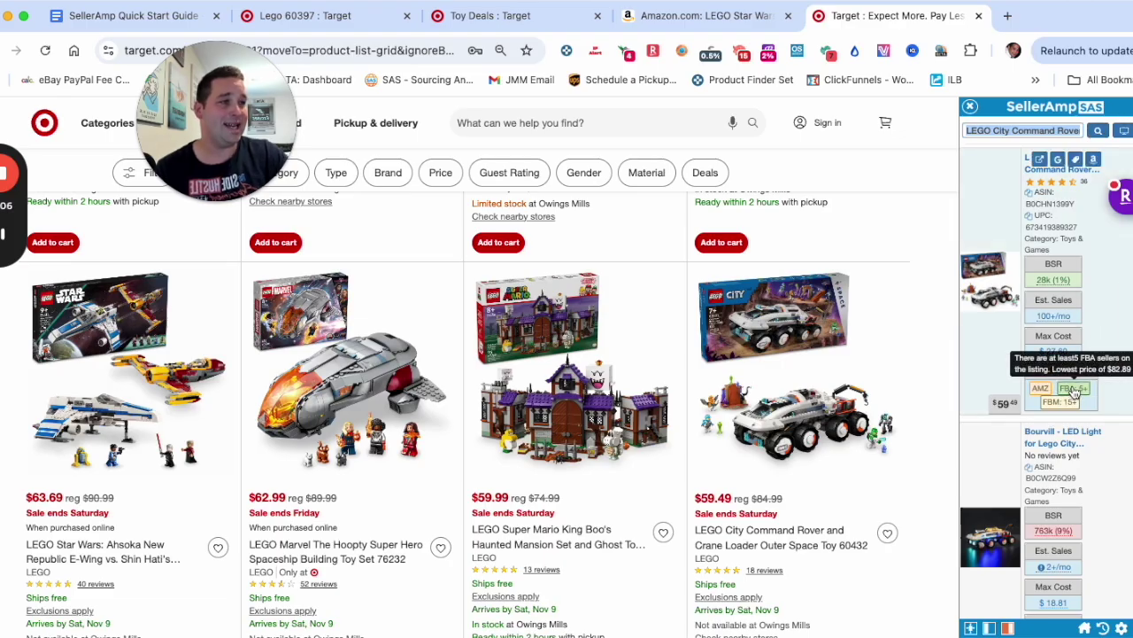
left_click(971, 107)
Look up the LEGO Shadow the Hedgehog set in SellerAmp and open its Target product page in a new tab
scroll(746, 381, "down", 5)
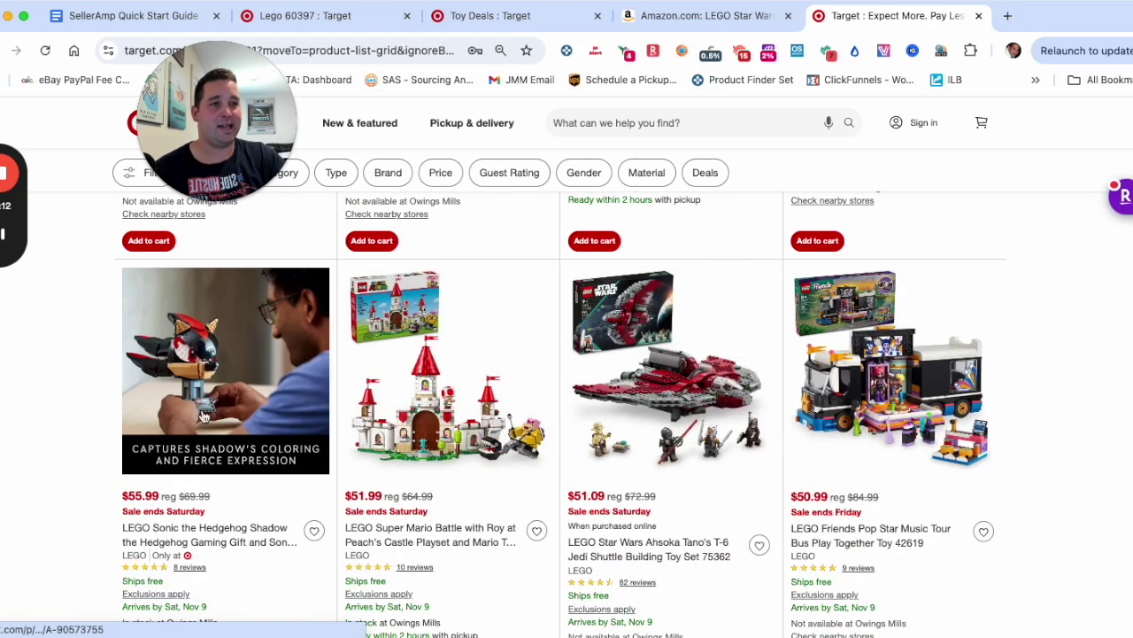
right_click(244, 317)
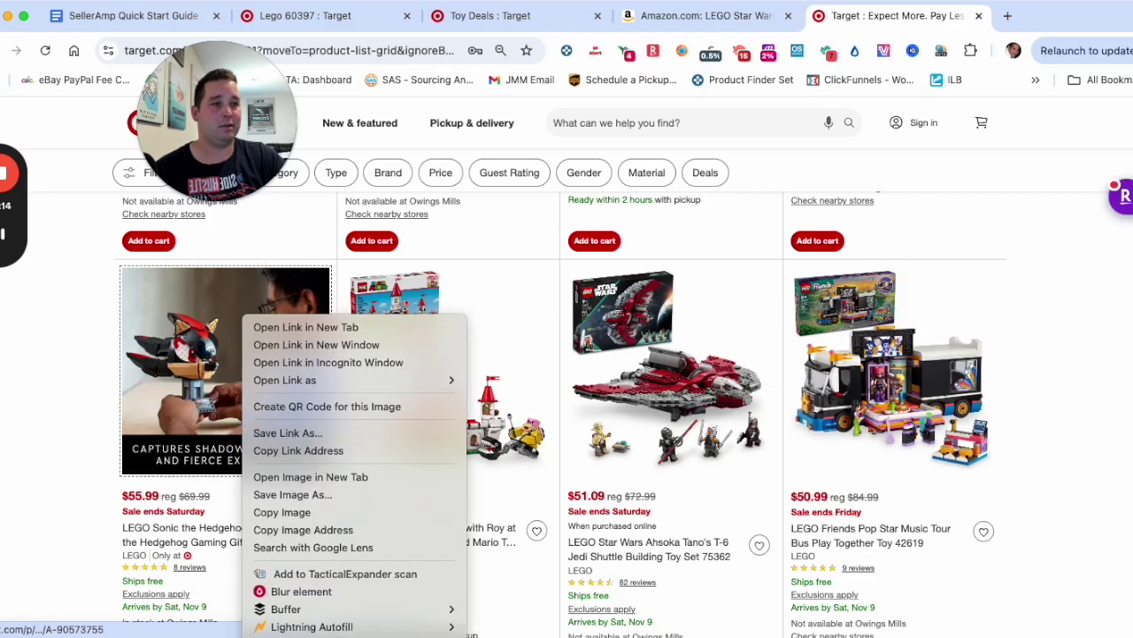
left_click(255, 601)
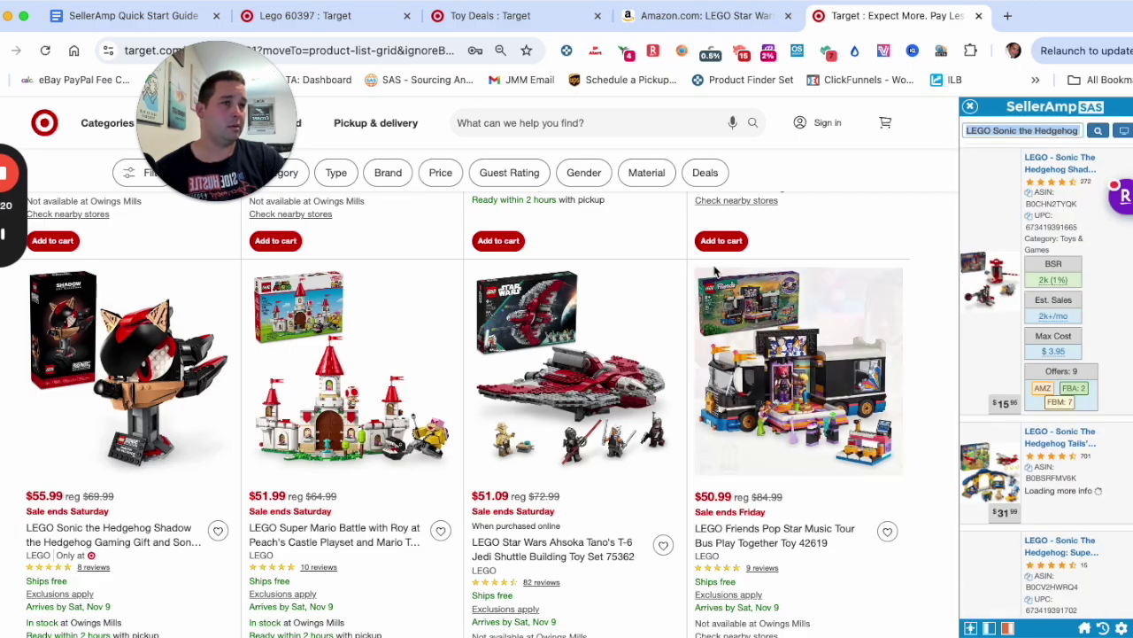
left_click(121, 538, "super")
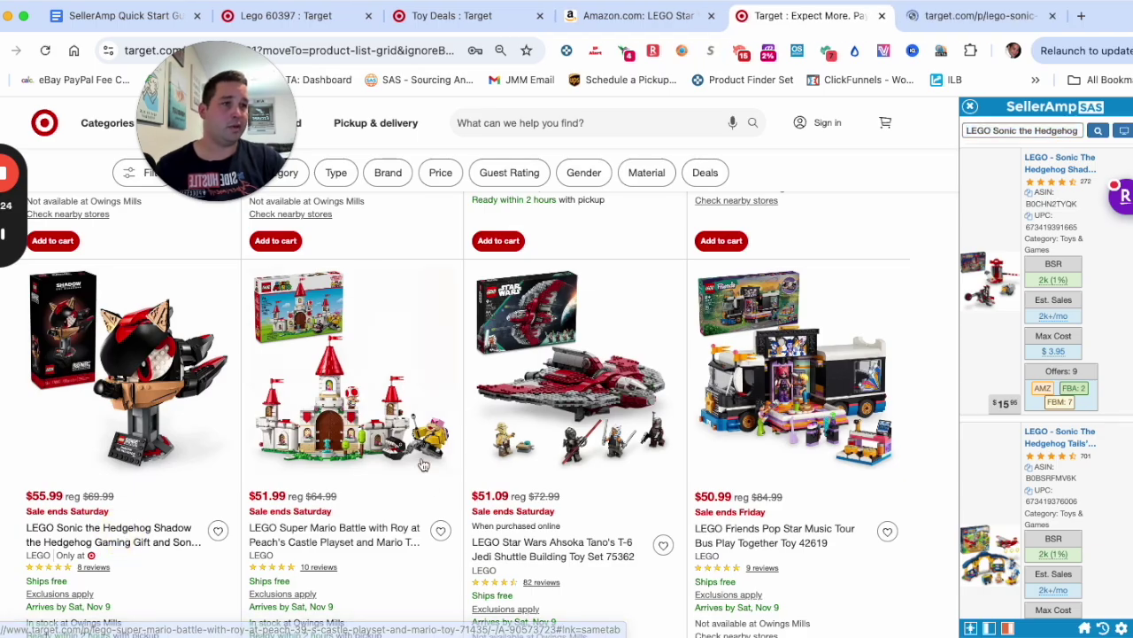
left_click(970, 108)
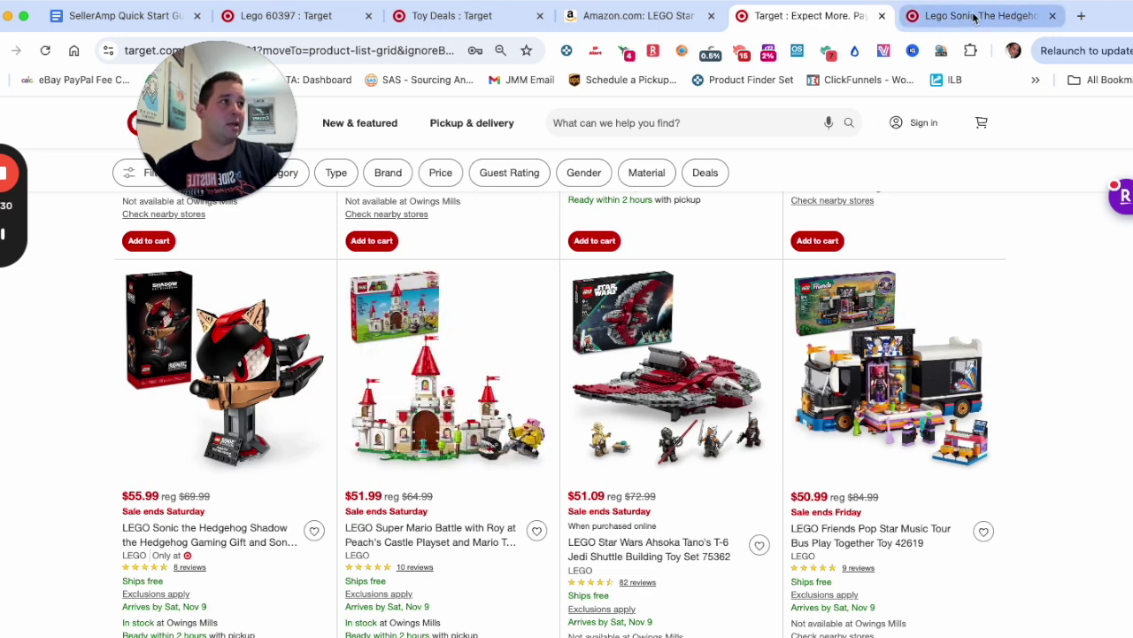
Look up the LEGO Super Mario Battle with Roy at Peach's Castle set in SellerAmp and review its figures
right_click(482, 388)
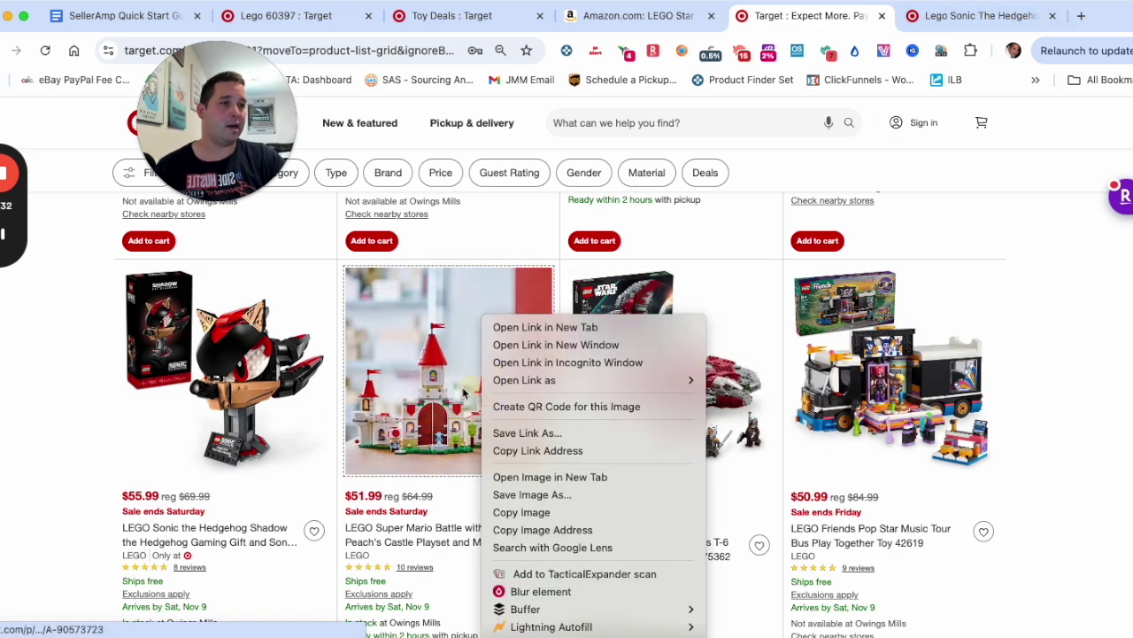
left_click(663, 631)
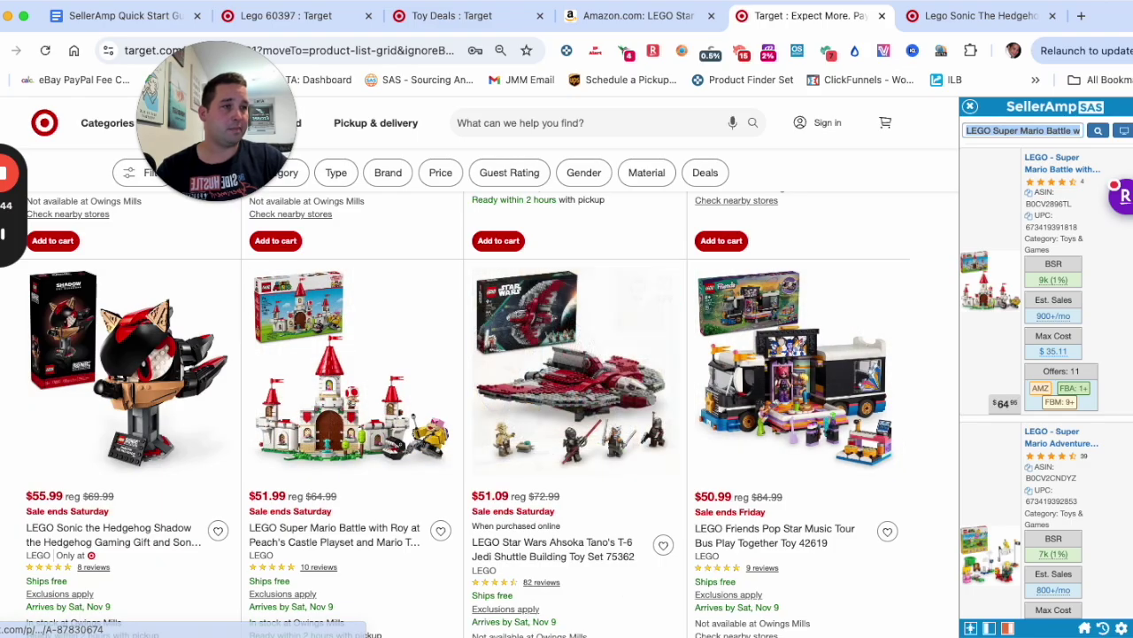
right_click(598, 315)
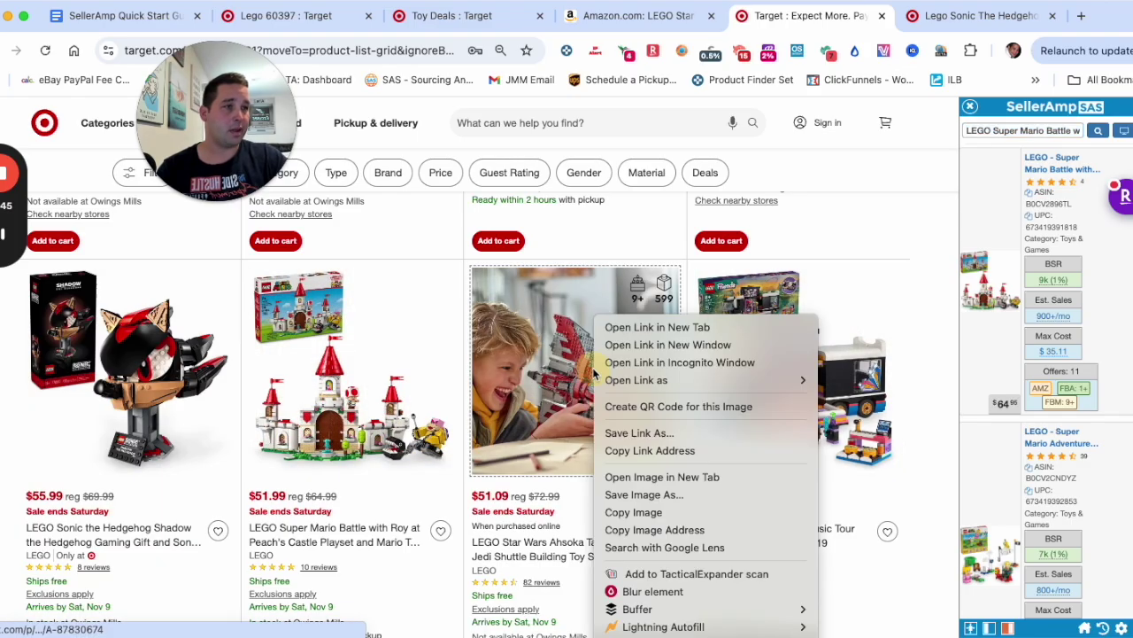
left_click(970, 108)
Look up the LEGO Star Wars Ahsoka Tano's T-6 Jedi Shuttle 75362 in SellerAmp and review its sales and offers
right_click(664, 320)
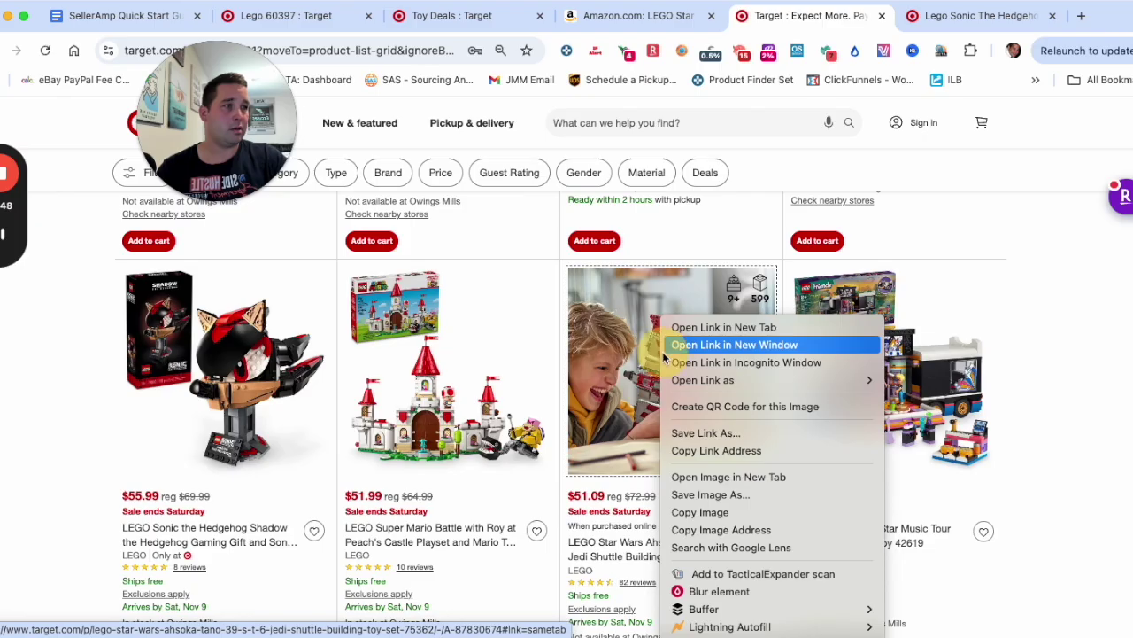
left_click(729, 635)
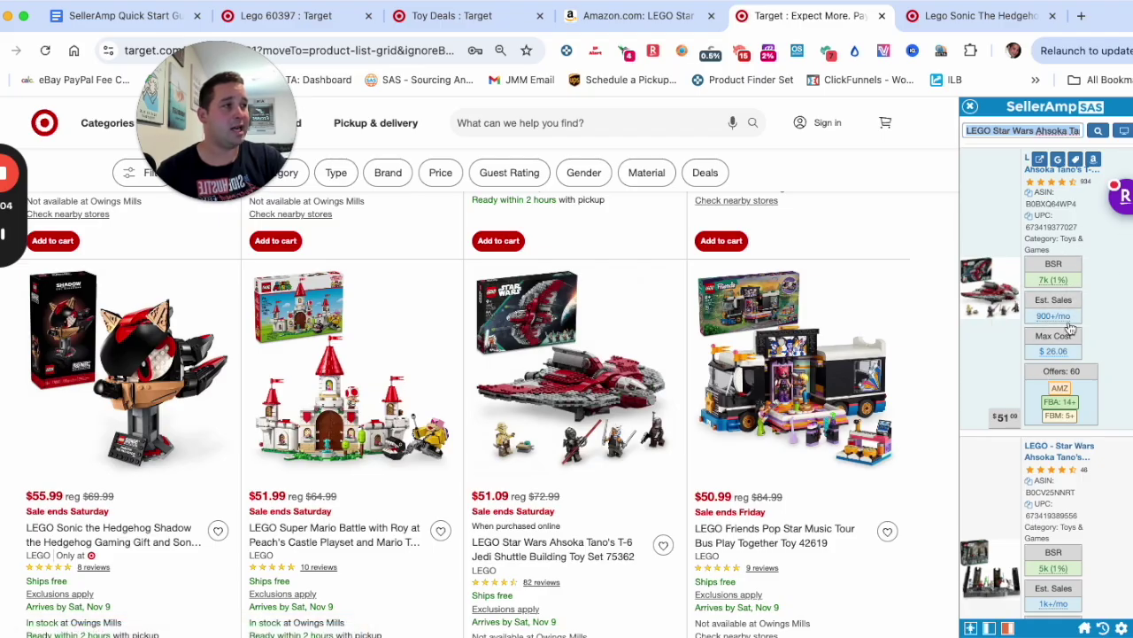
left_click(972, 107)
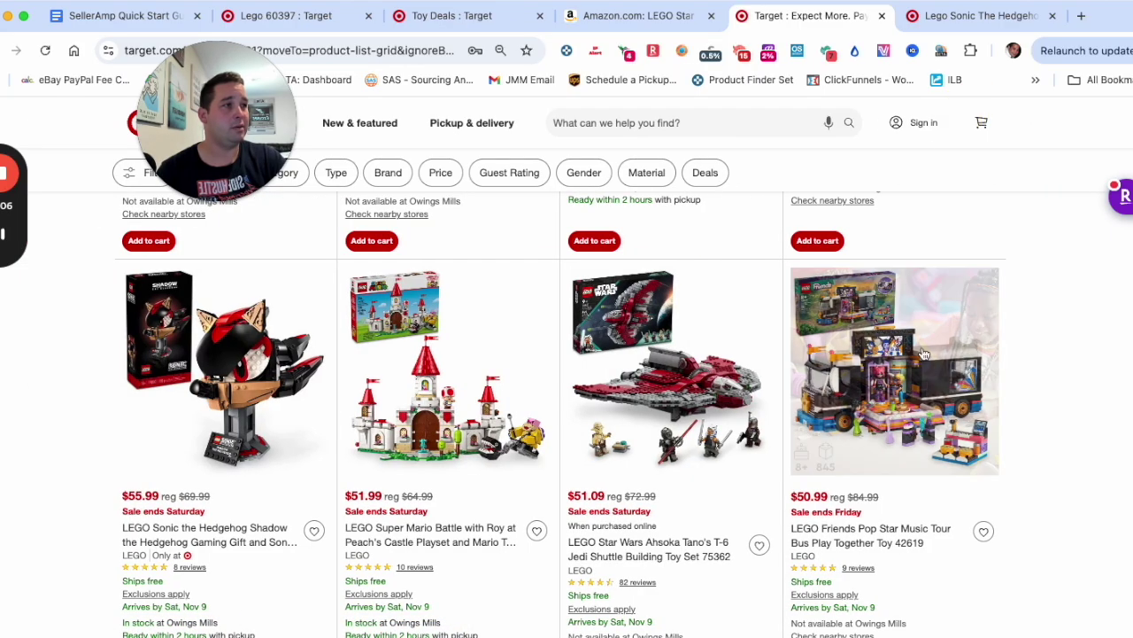
Look up the LEGO Friends Pop Star Music Tour Bus 42619 in SellerAmp and check its FBA offers
right_click(918, 316)
left_click(683, 503)
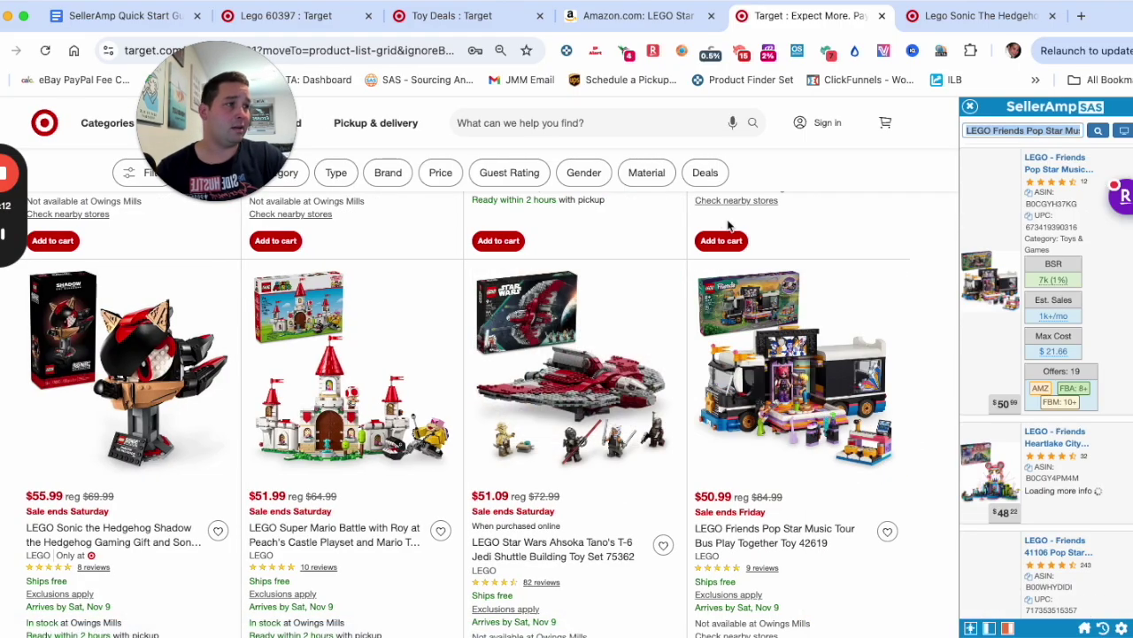
mouse_move(1073, 398)
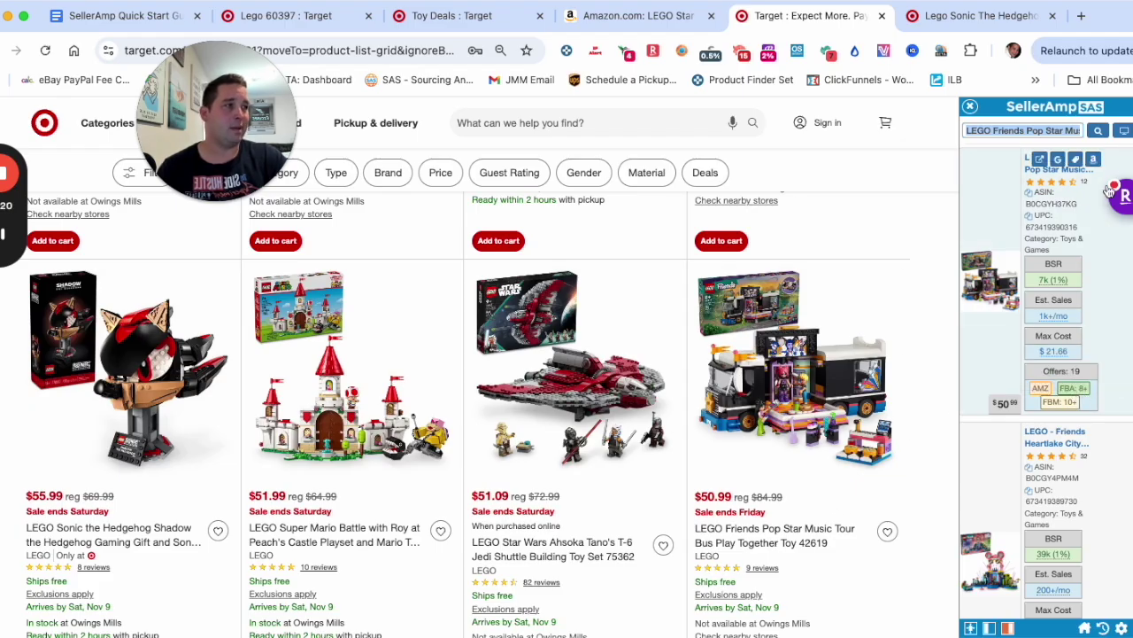
Open the Pop Star Music Tour Bus listing on Amazon and examine its Keepa price, sales rank, and offer count history
left_click(1092, 159)
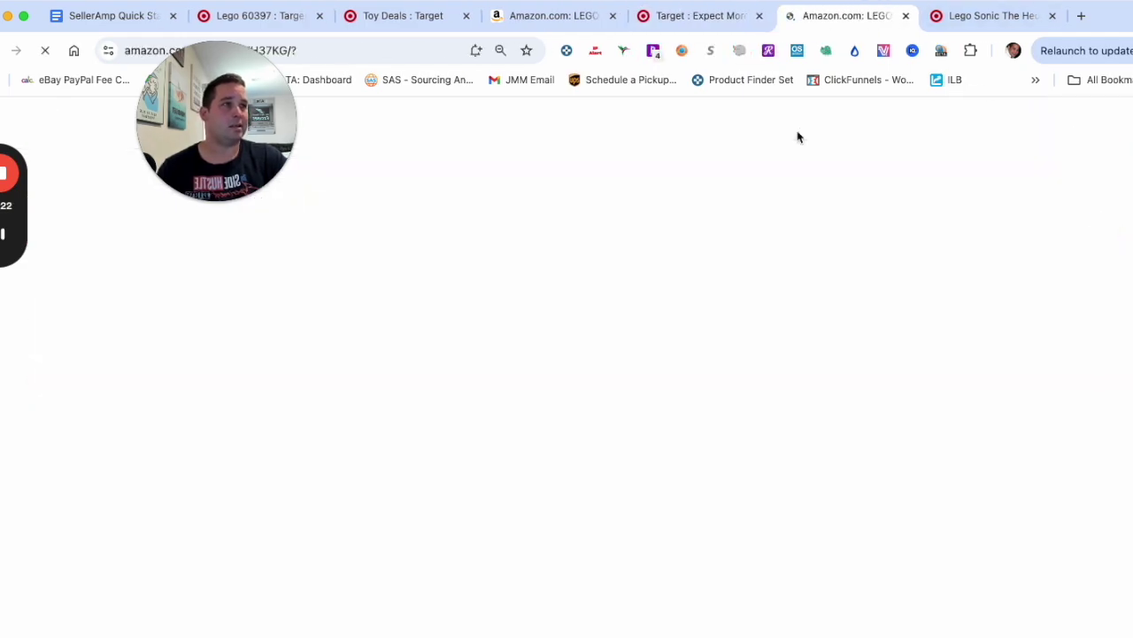
mouse_move(493, 394)
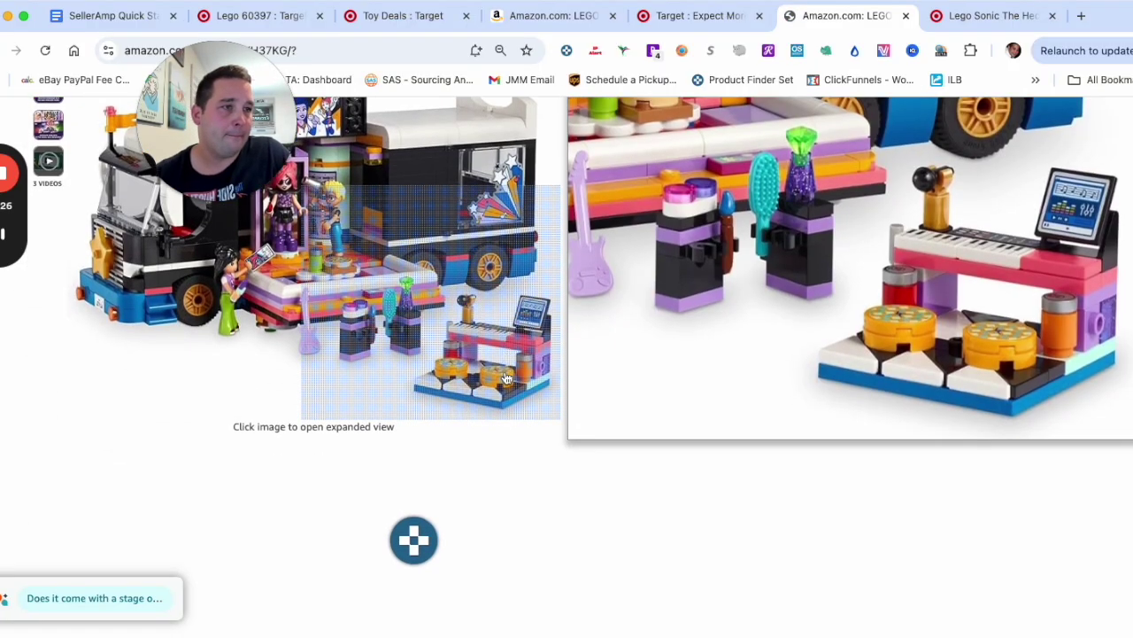
scroll(505, 379, "down", 10)
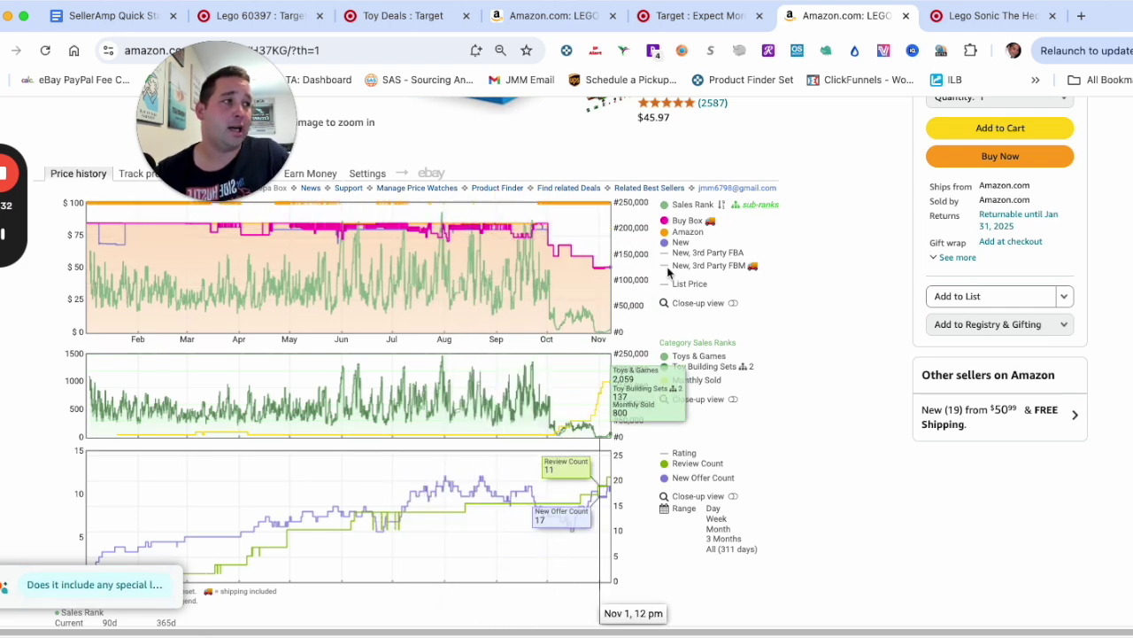
scroll(837, 275, "up", 10)
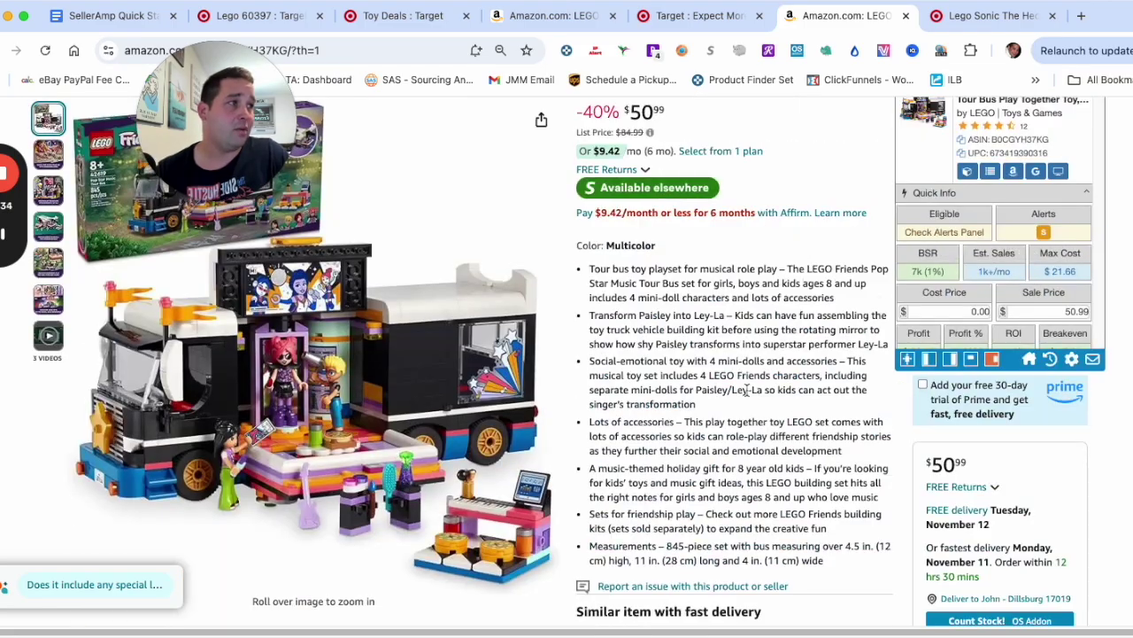
scroll(746, 389, "down", 2)
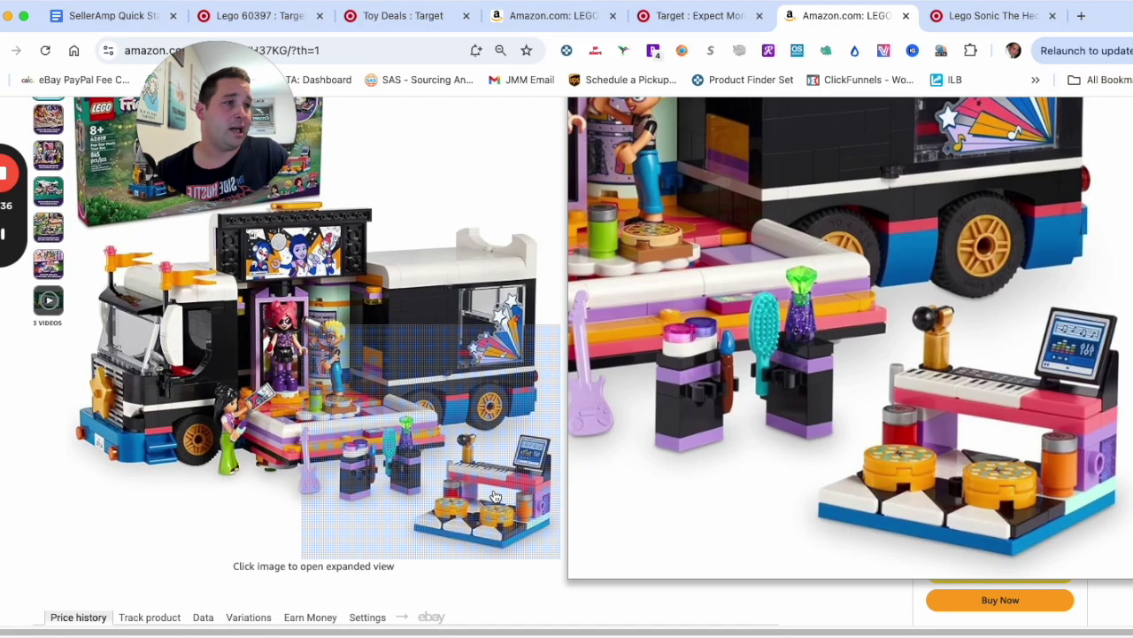
scroll(496, 497, "down", 3)
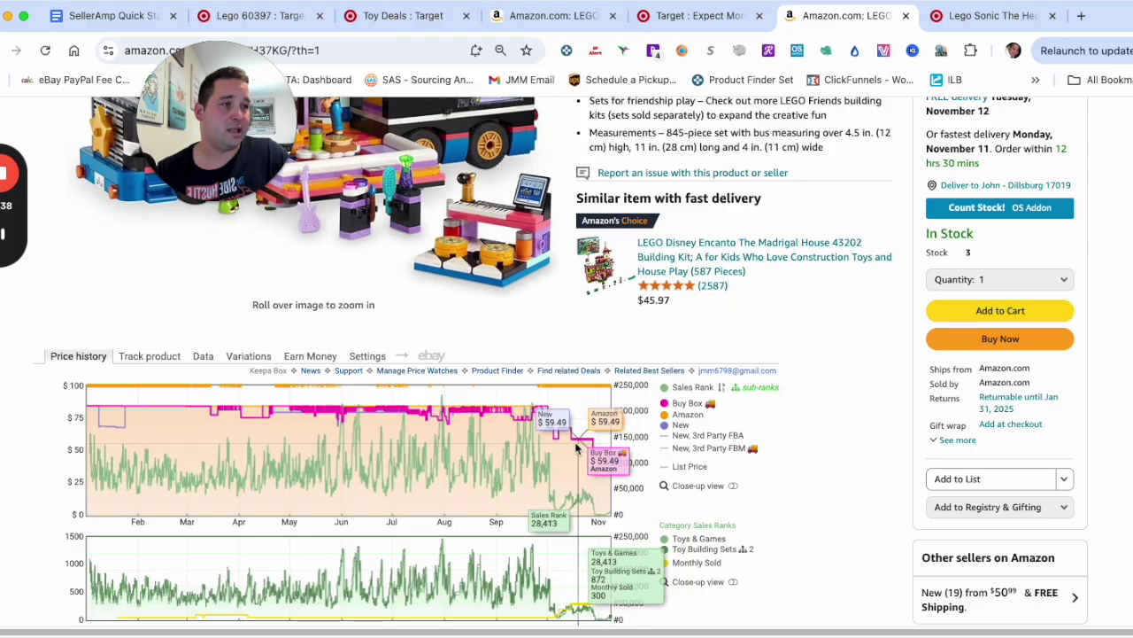
scroll(619, 492, "down", 1)
scroll(620, 492, "down", 3)
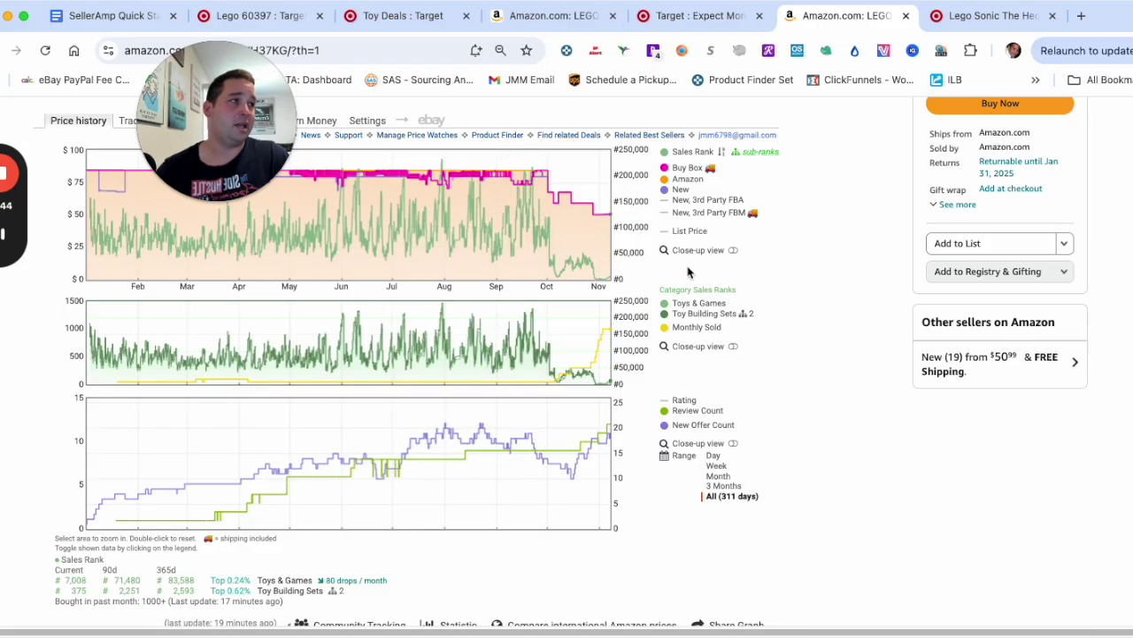
scroll(883, 317, "up", 2)
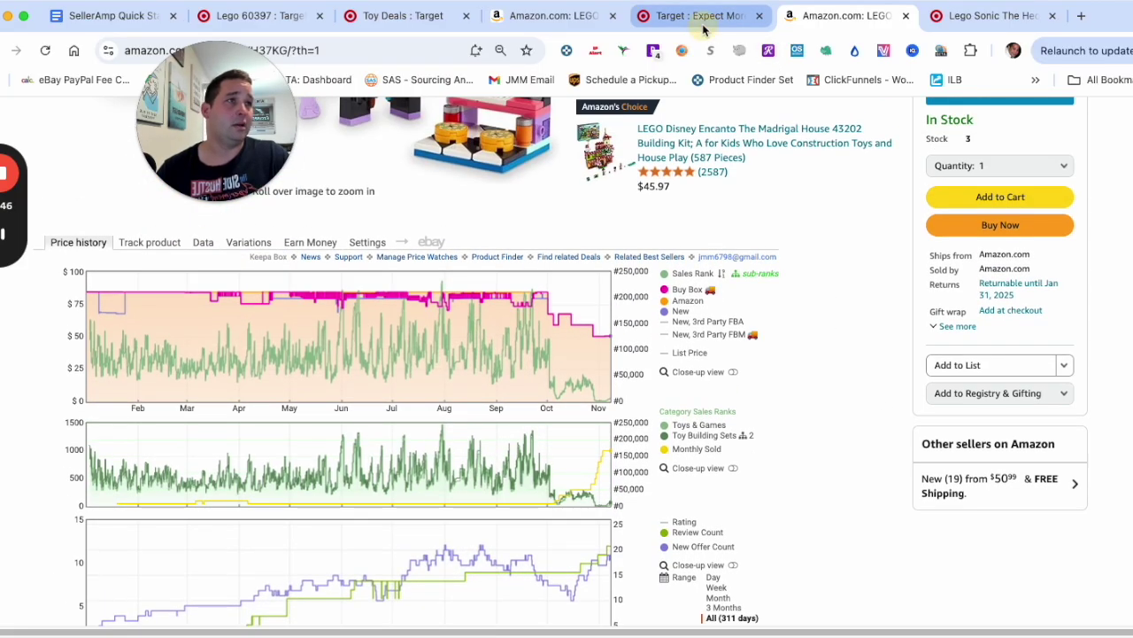
Check the tour bus's Target price, then set SellerAmp's cost price on its Amazon listing to 47.42, calculated from 50.99, and review the profit
left_click(699, 16)
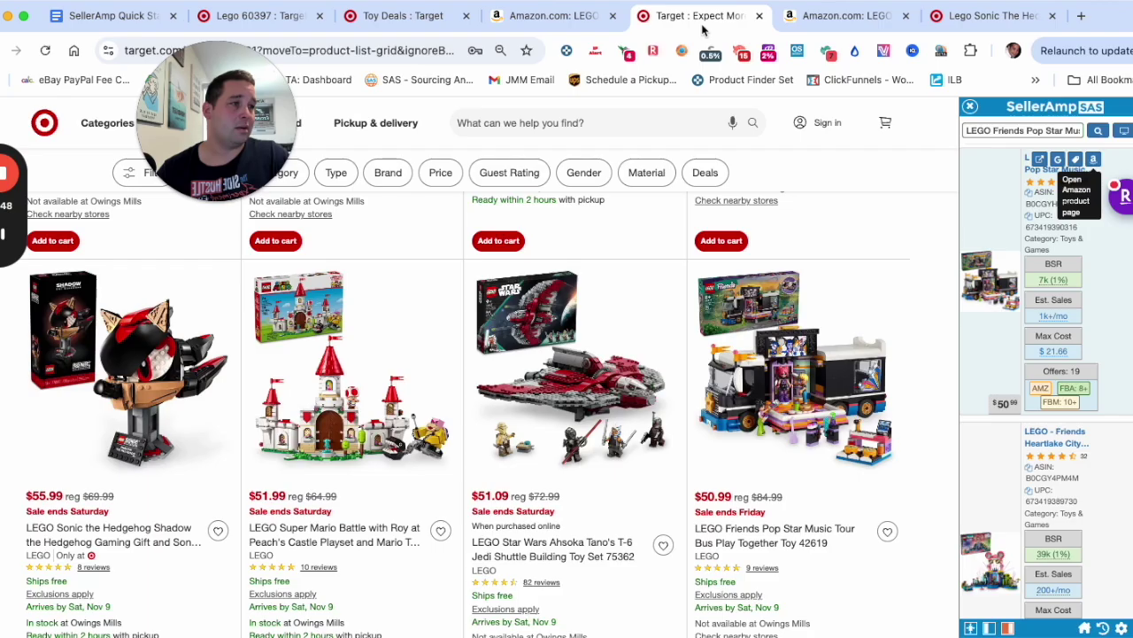
left_click(896, 23)
scroll(1029, 400, "up", 4)
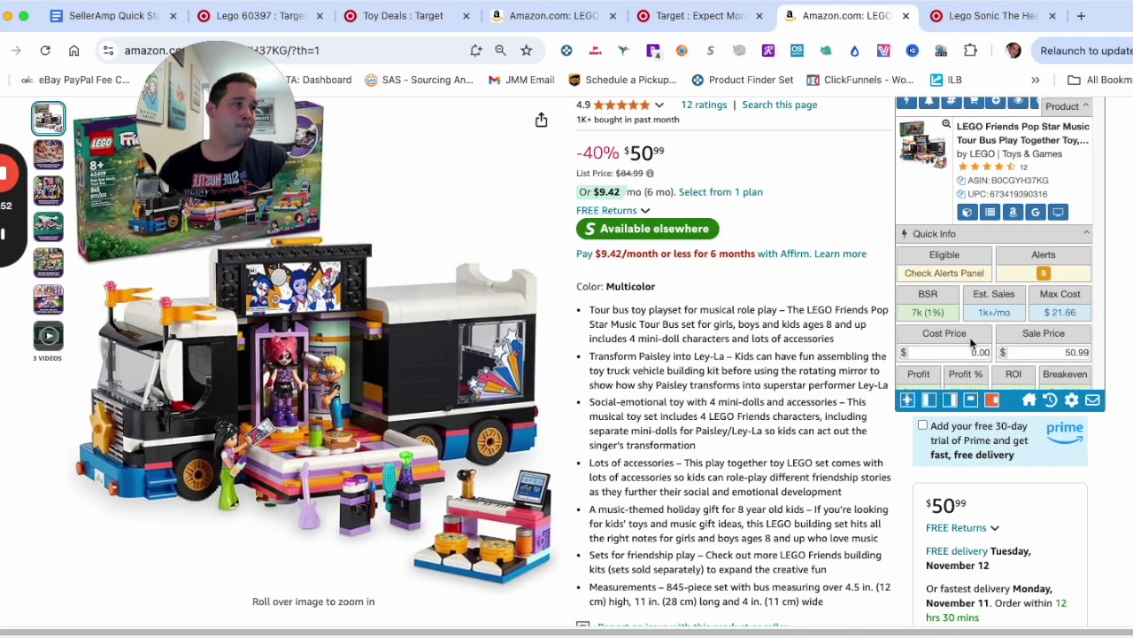
type("50.99*.9")
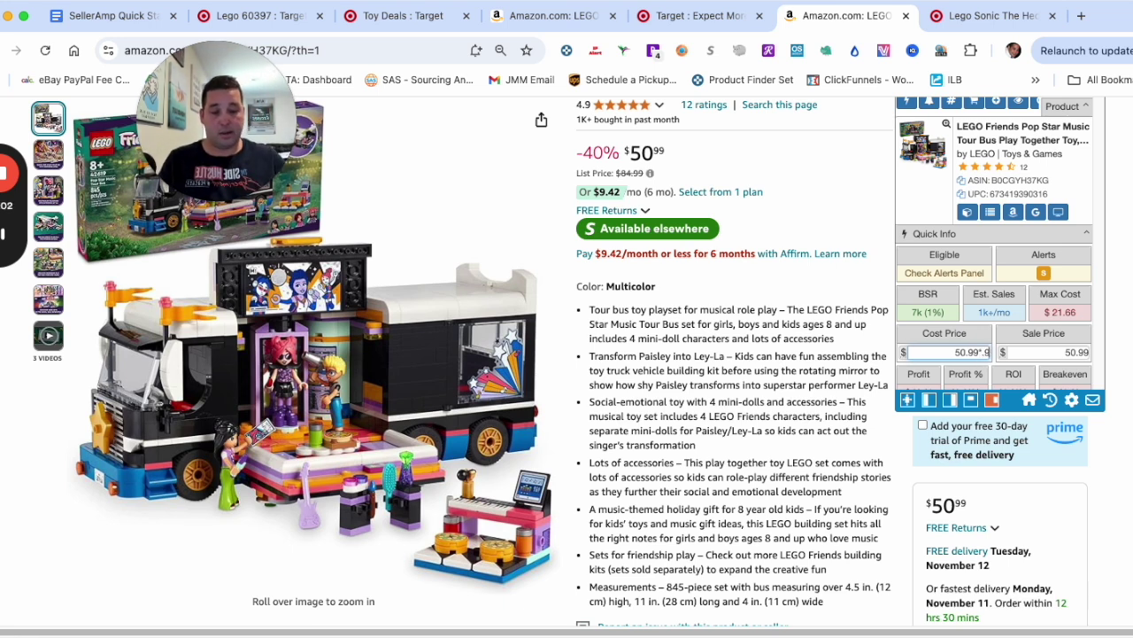
scroll(1050, 250, "down", 1)
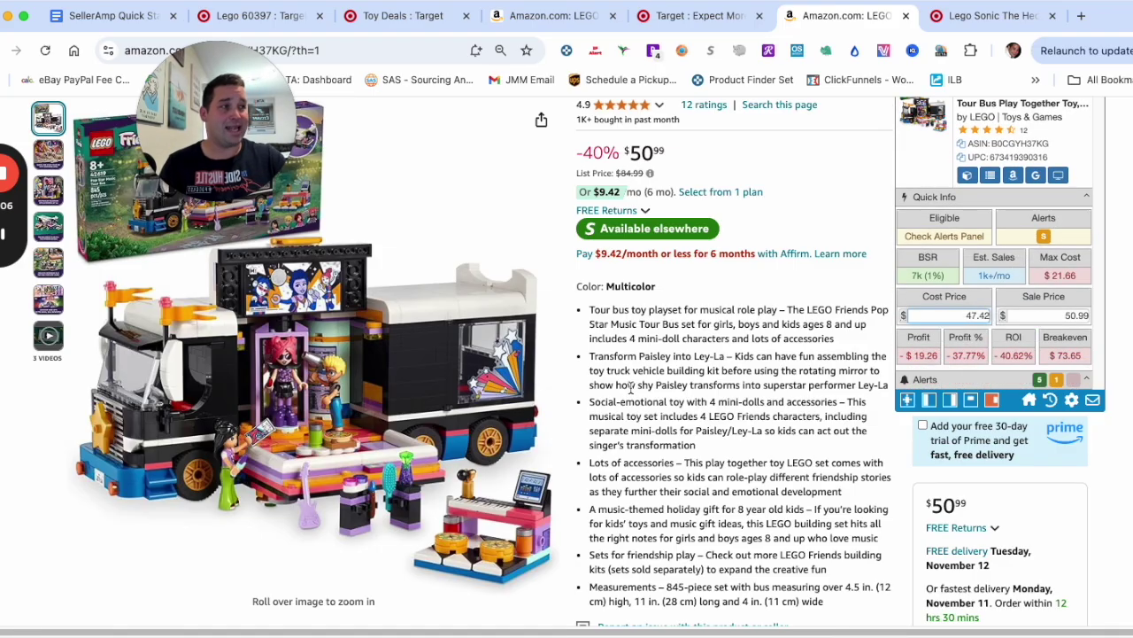
scroll(646, 398, "down", 5)
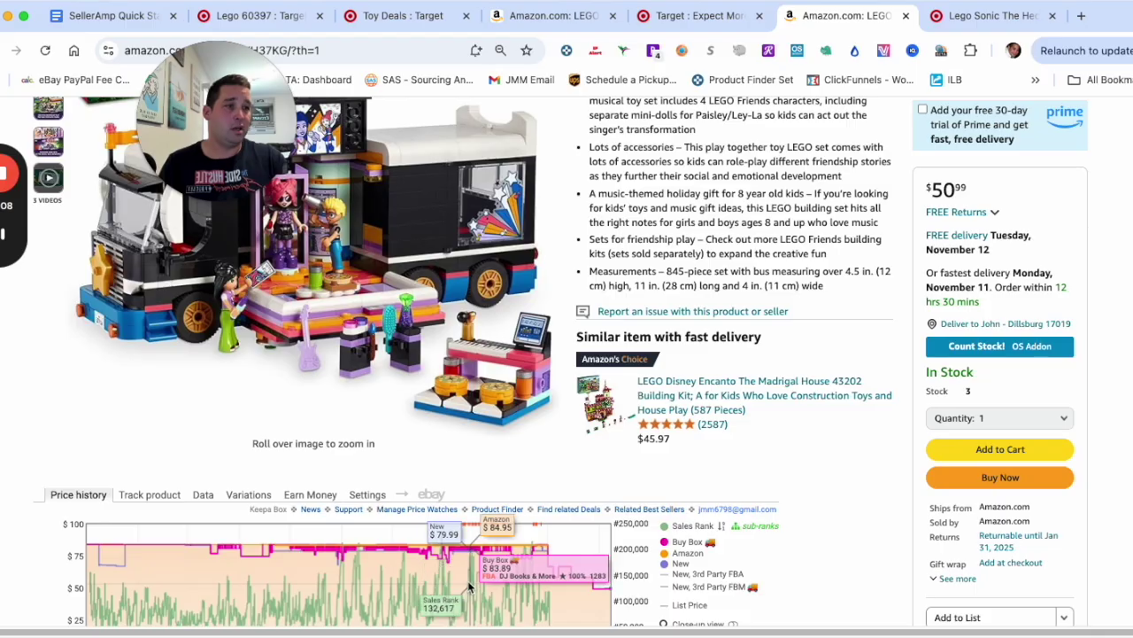
Set SellerAmp's sale price for the LEGO Friends Pop Star Music Tour Bus to 84.99
scroll(923, 286, "up", 3)
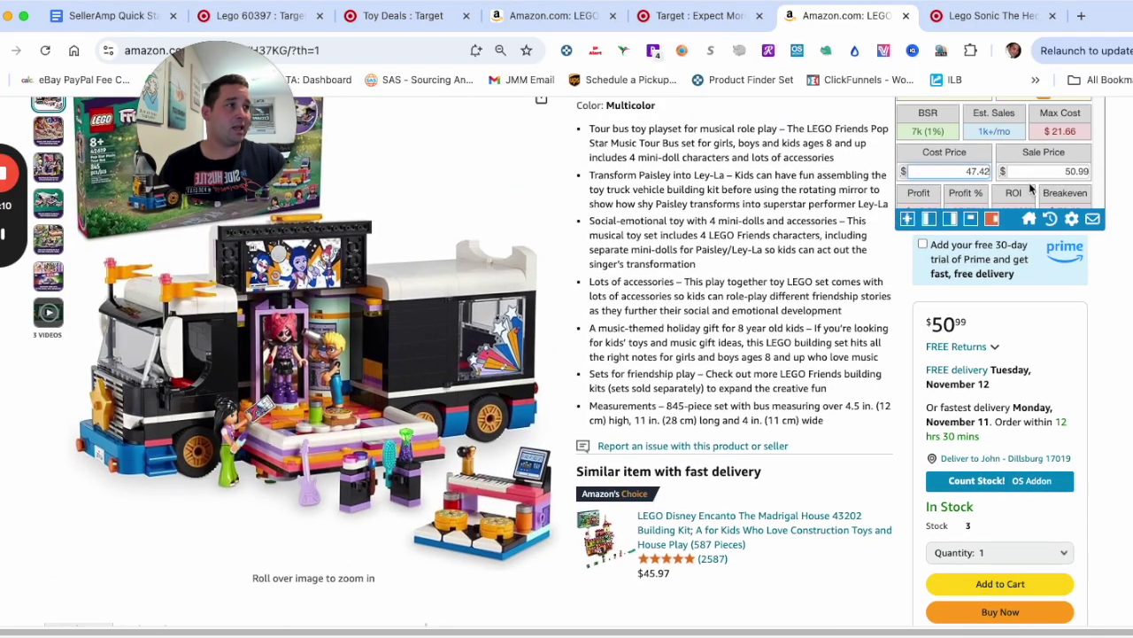
left_click(1037, 171)
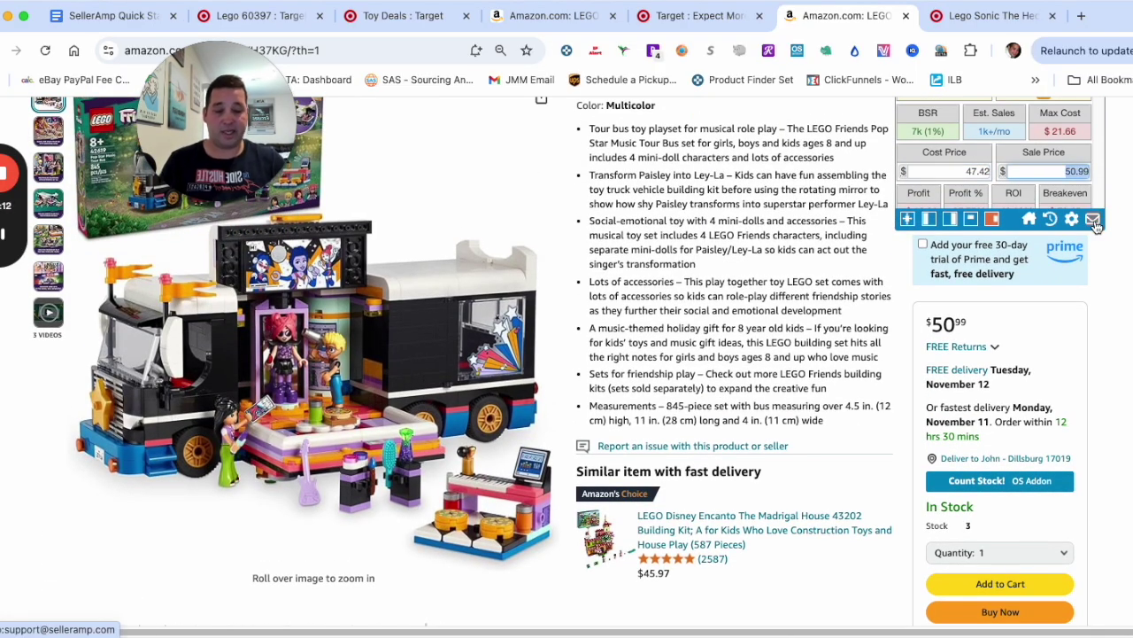
type("84.99")
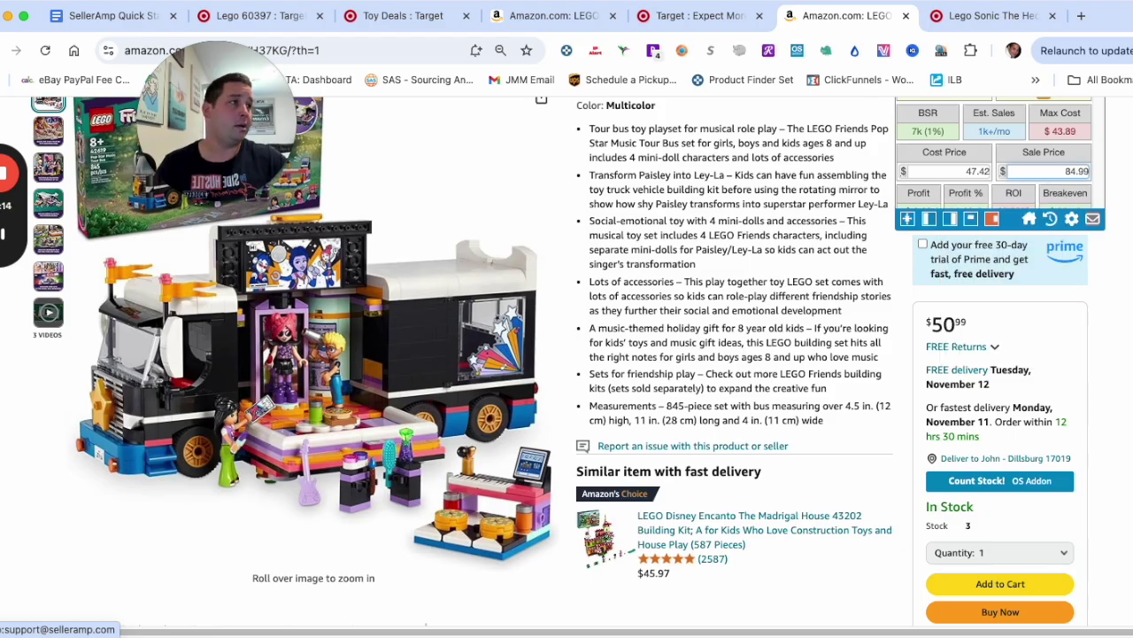
scroll(820, 306, "up", 2)
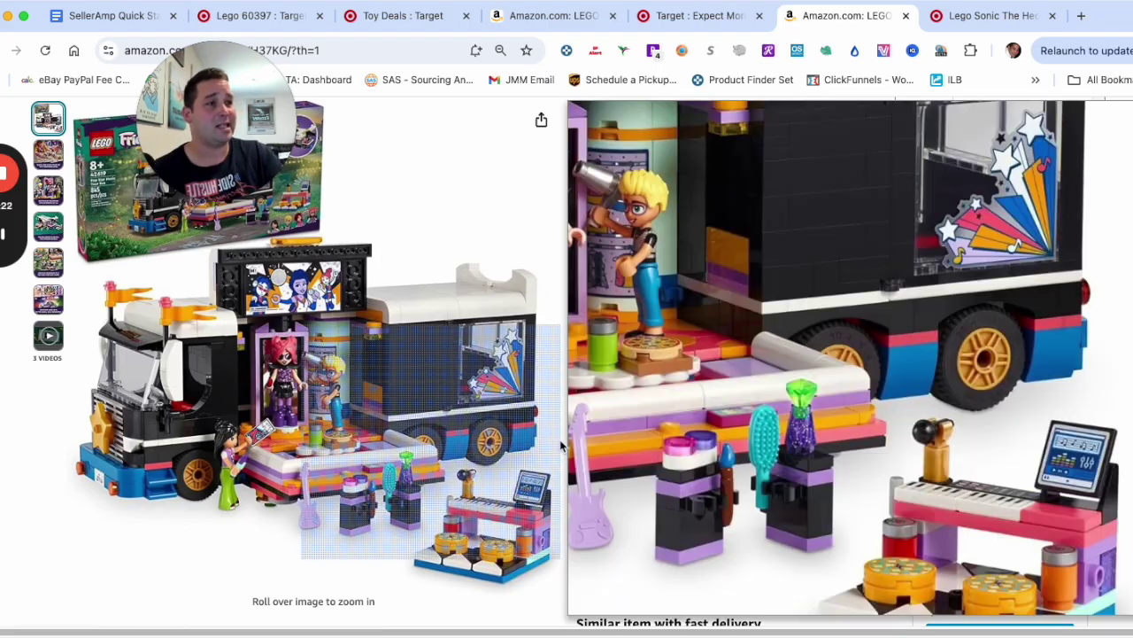
Compare the tour bus's SellerAmp profit and ROI with its Keepa price, sales rank and offer count history, then close its Amazon listing
scroll(265, 425, "down", 5)
scroll(697, 491, "down", 2)
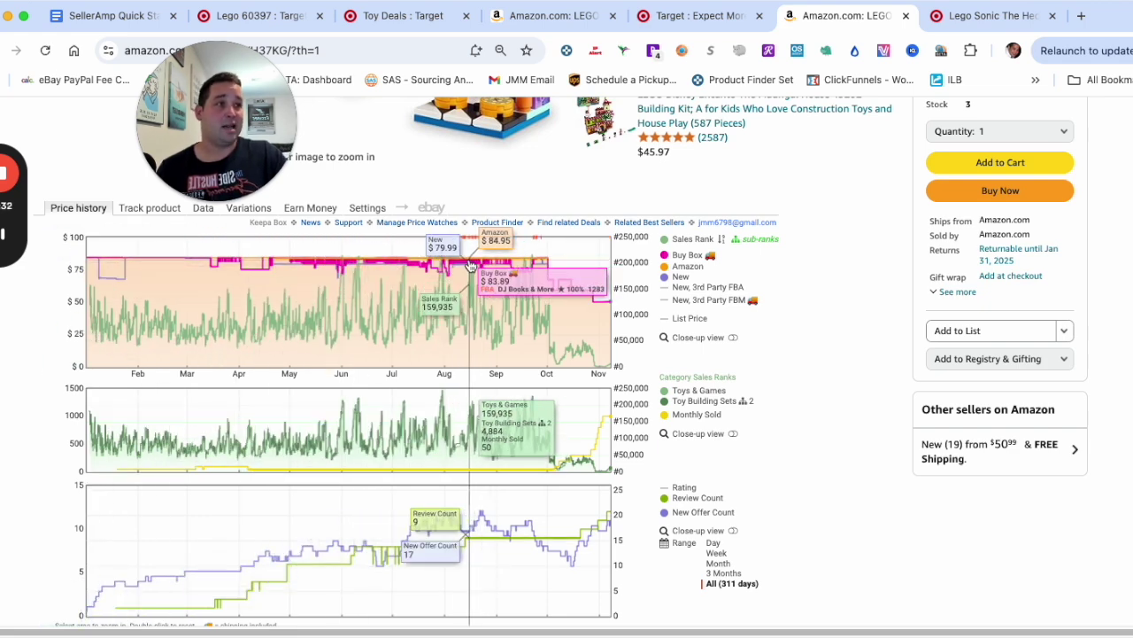
scroll(869, 206, "up", 10)
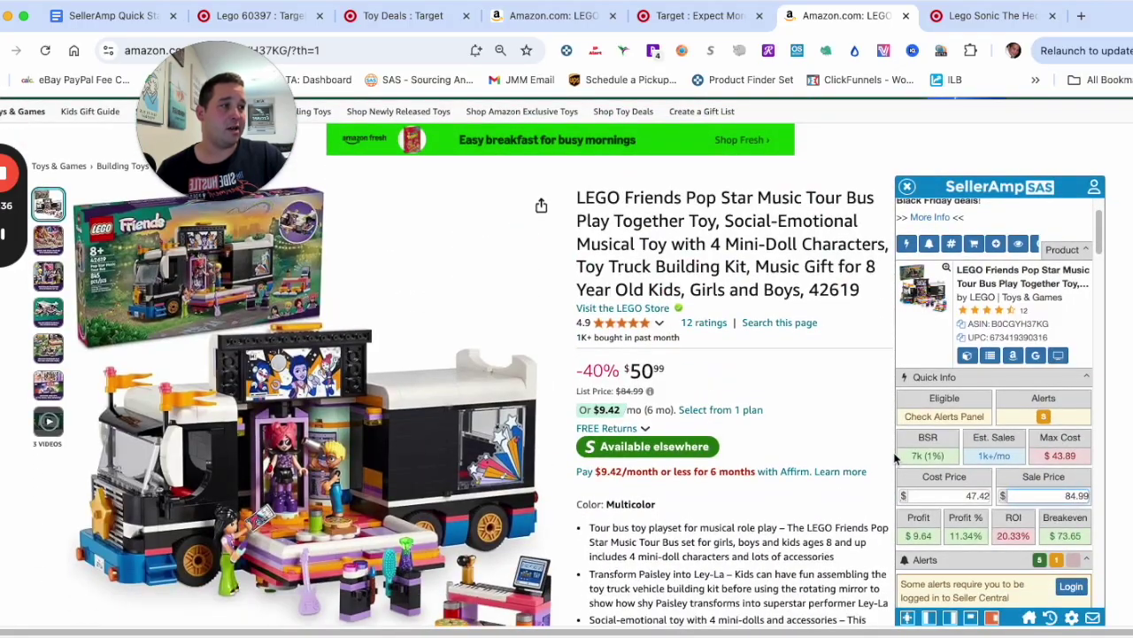
scroll(894, 458, "down", 1)
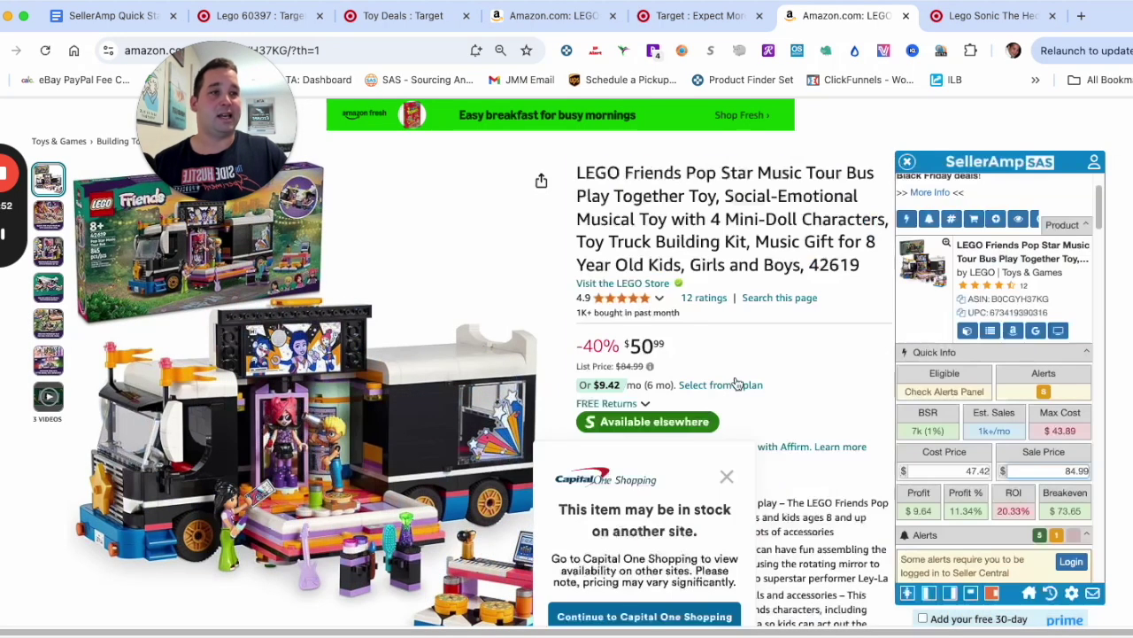
scroll(734, 435, "down", 15)
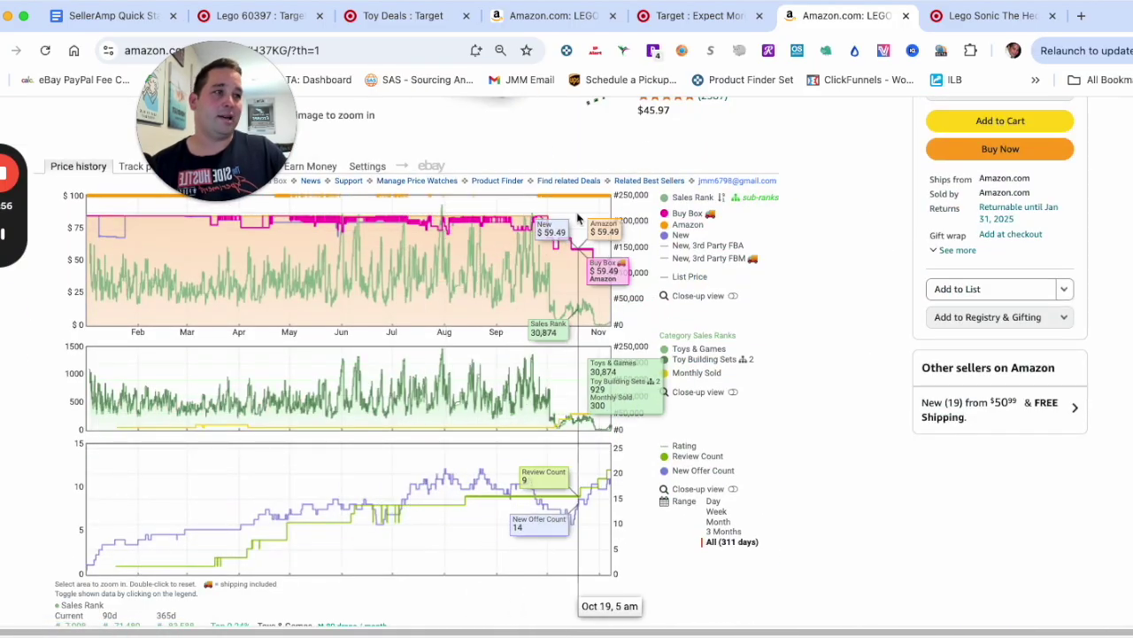
scroll(424, 290, "up", 1)
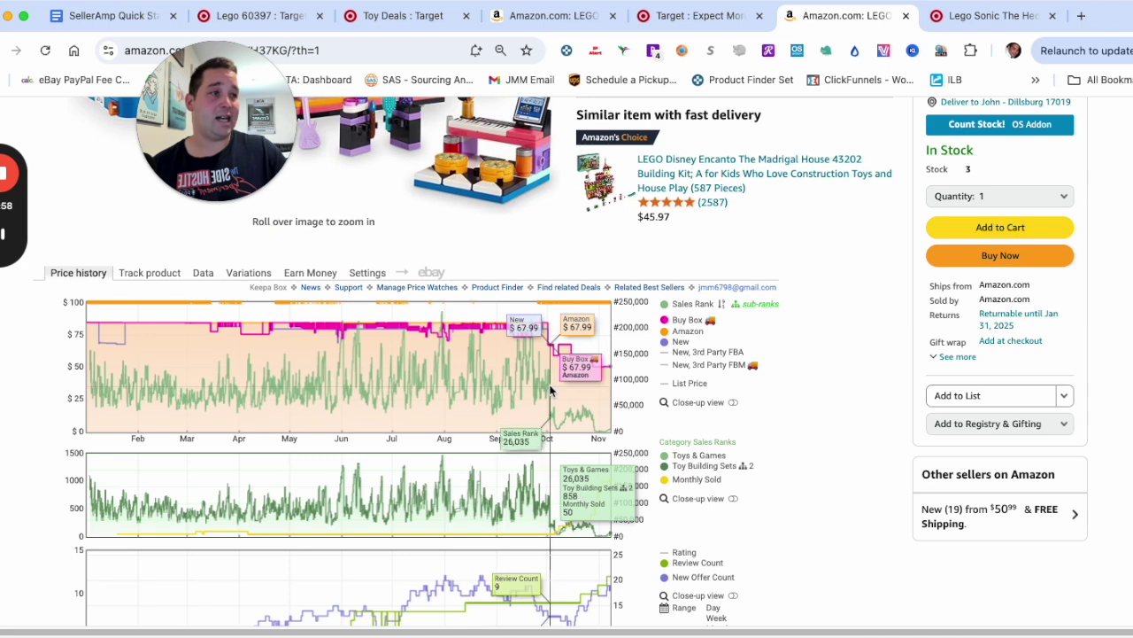
scroll(535, 531, "down", 2)
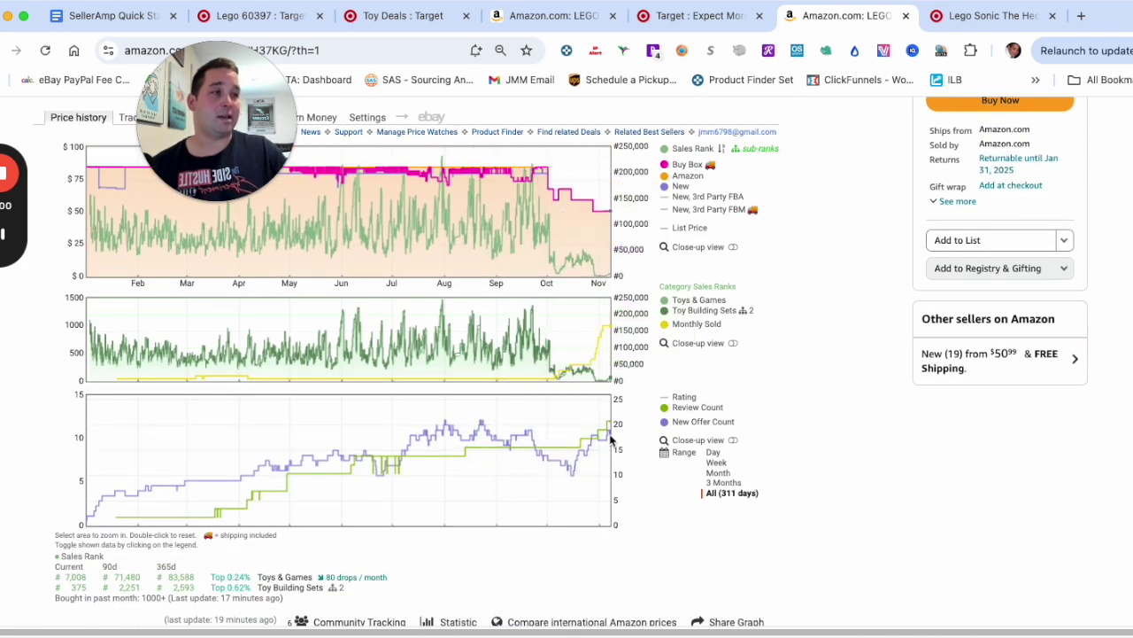
scroll(915, 233, "up", 1)
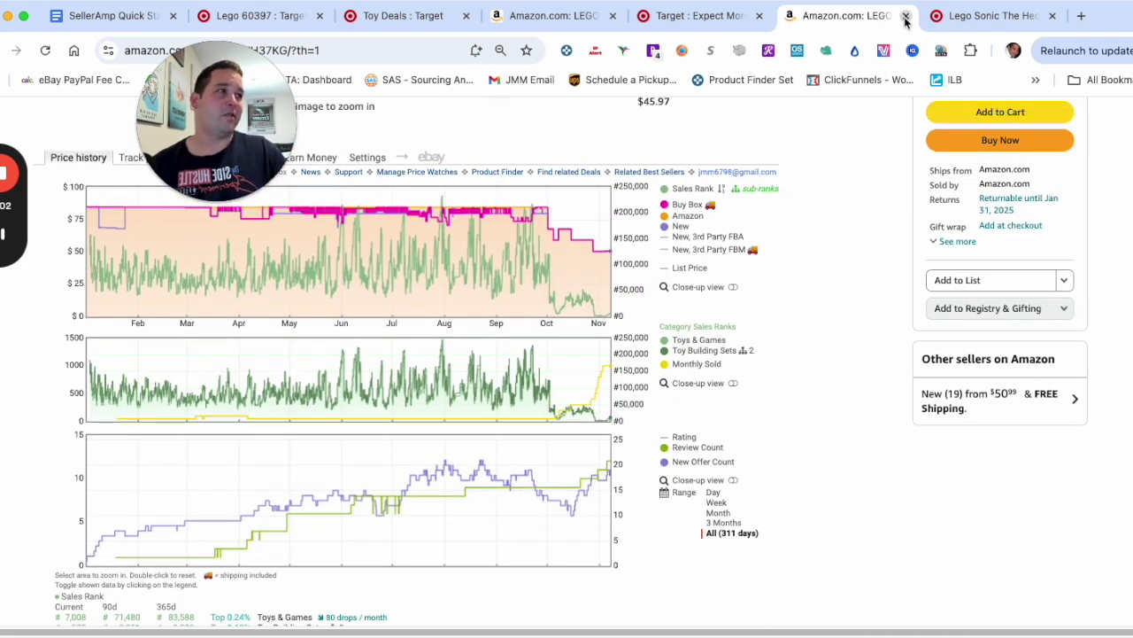
left_click(905, 16)
Look up the LEGO Shadow the Hedgehog set from its Target page in SellerAmp as "lego 77000", then close the product page
left_click(840, 12)
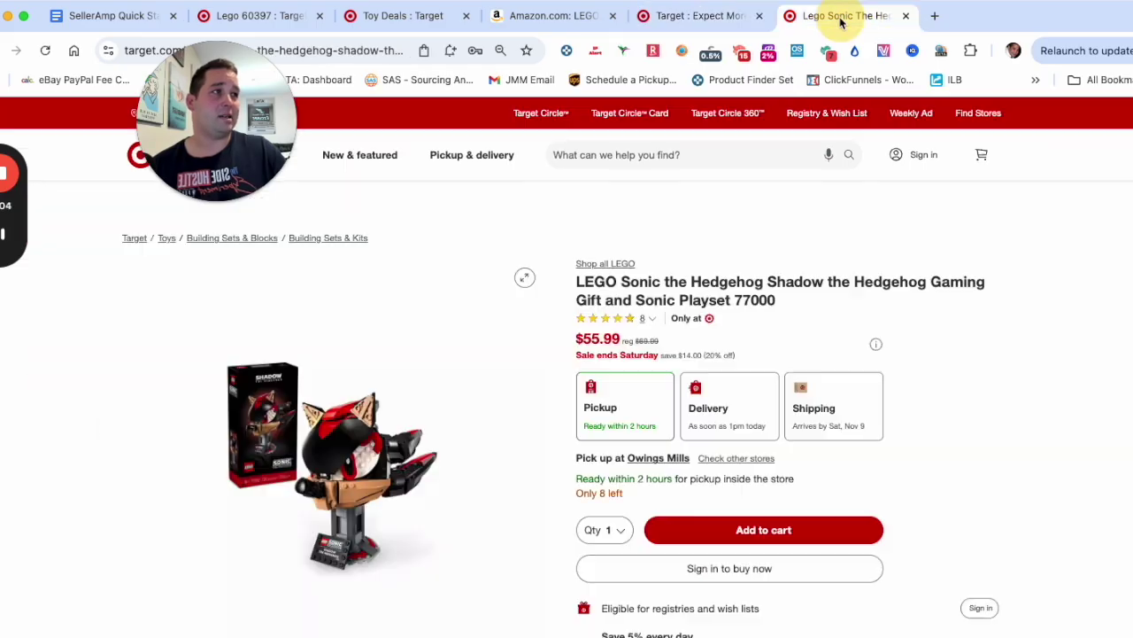
left_click(900, 134)
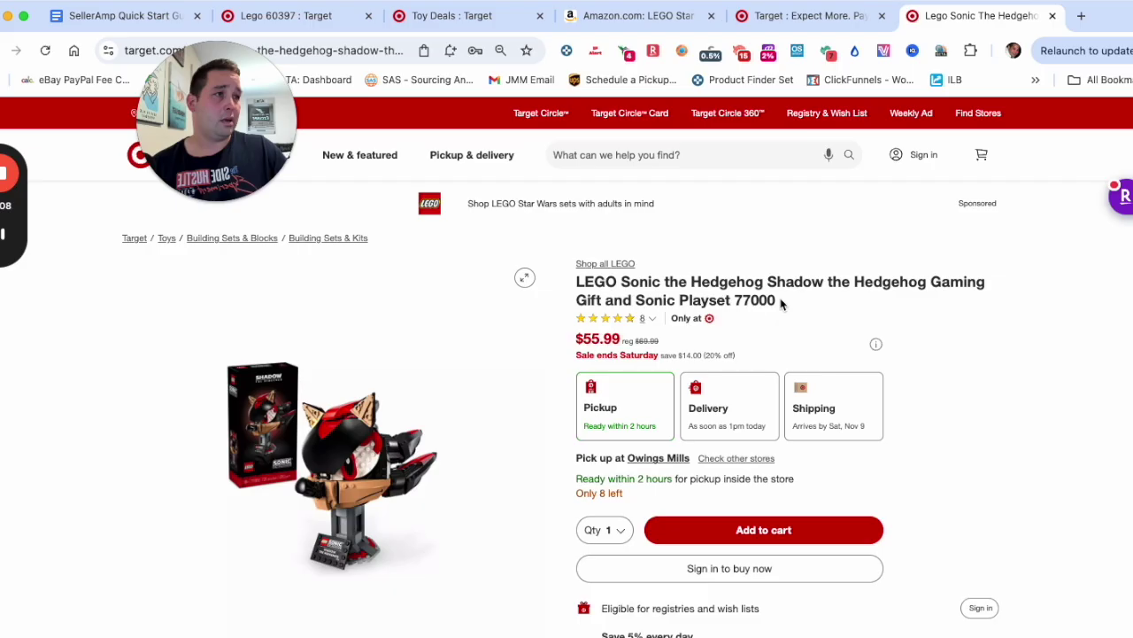
right_click(742, 299)
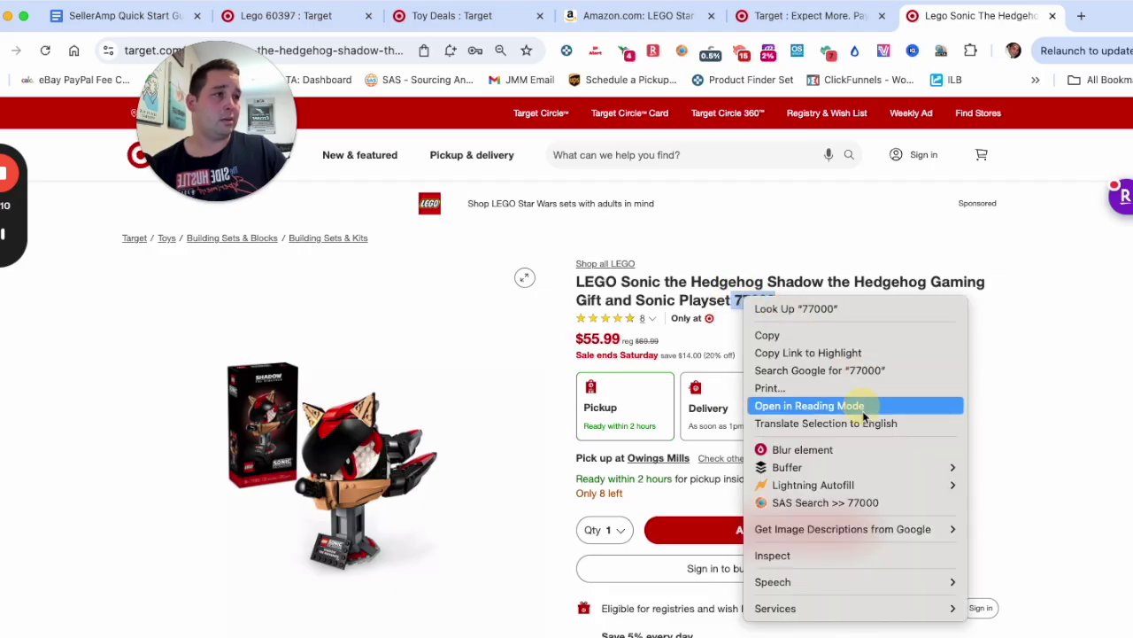
left_click(837, 501)
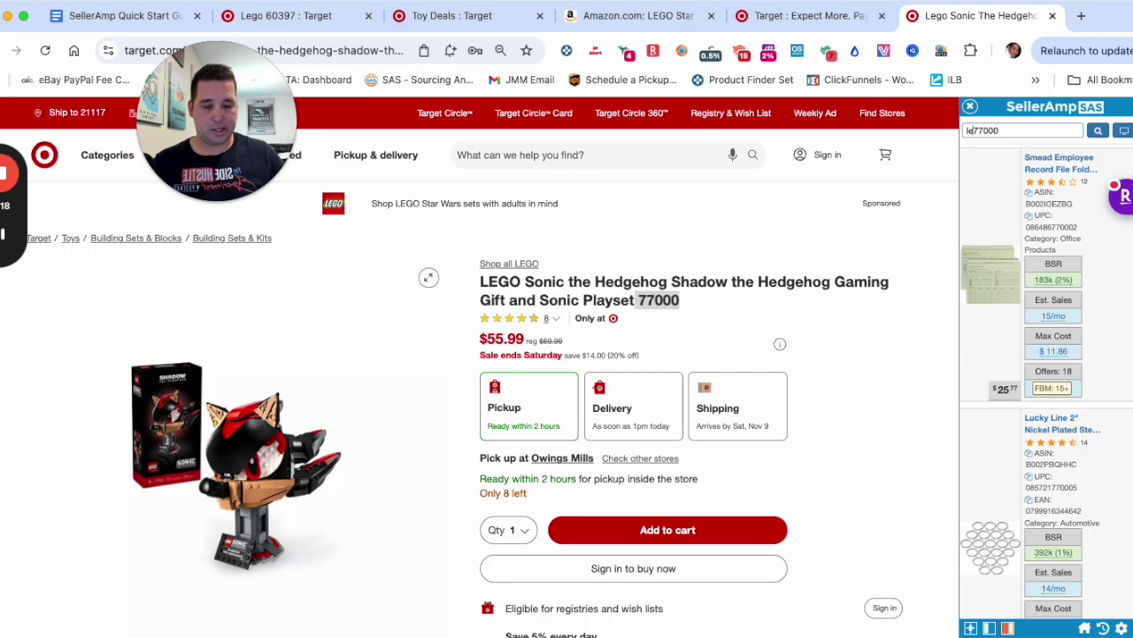
key("Return")
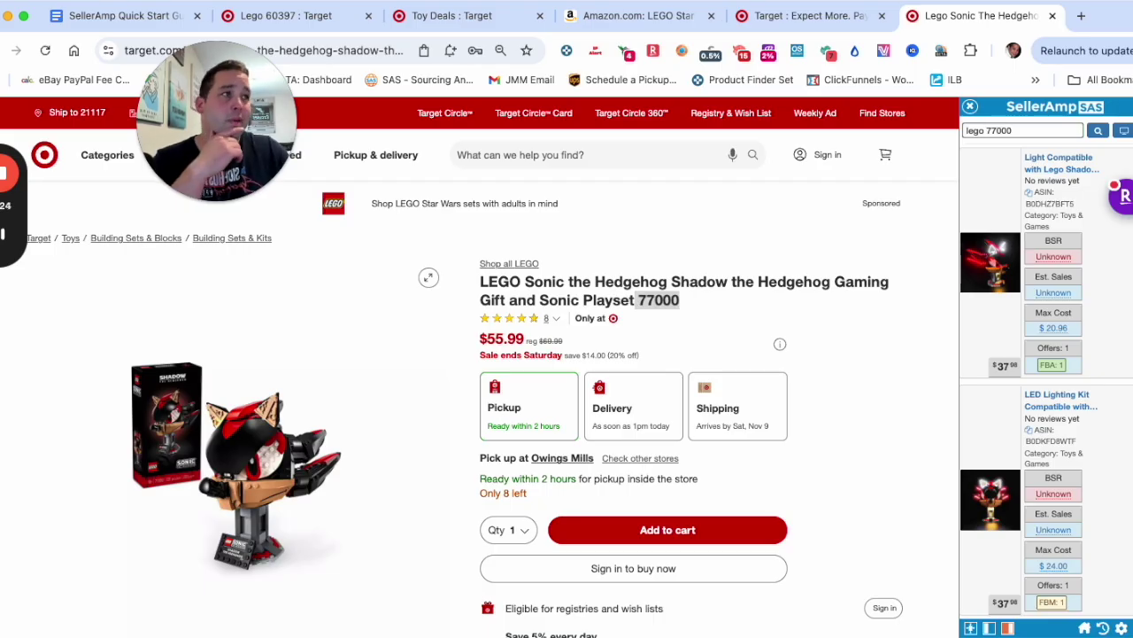
left_click(1052, 18)
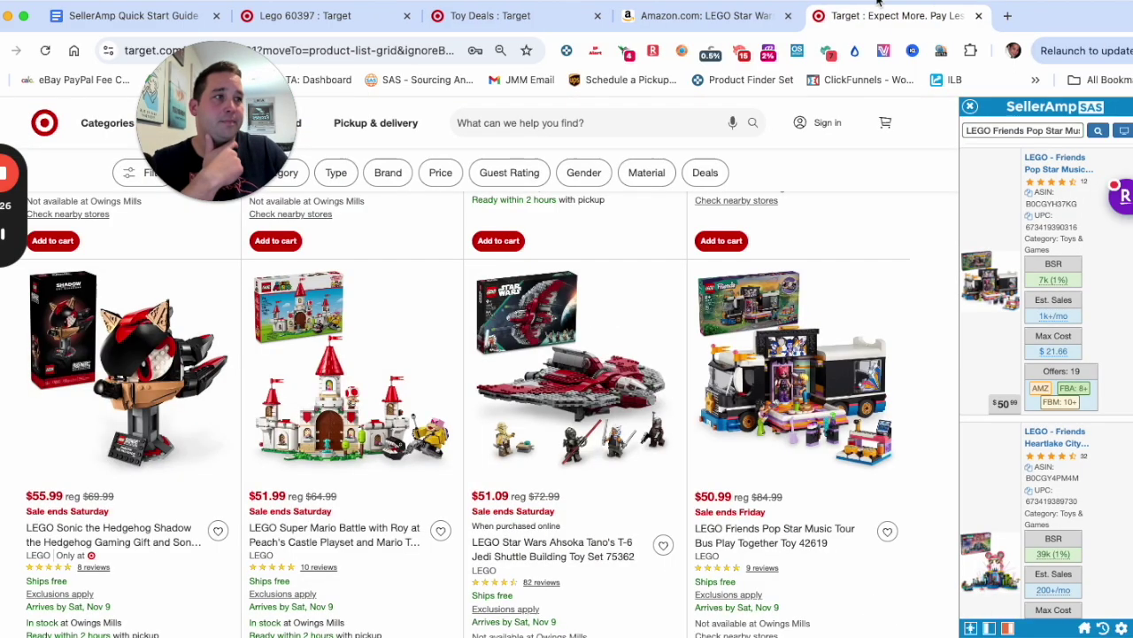
Browse further down Target's LEGO deals and look up the LEGO Disney Princess Rapunzel's Tower & The Snuggly Duckling 43241 in SellerAmp
scroll(391, 402, "down", 3)
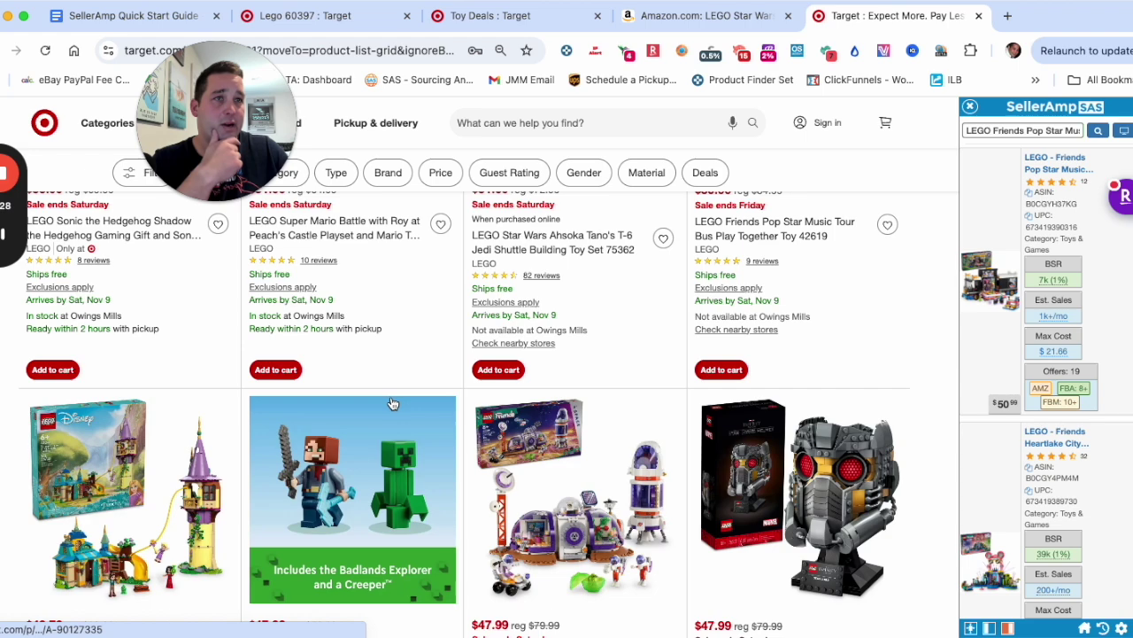
scroll(393, 403, "down", 3)
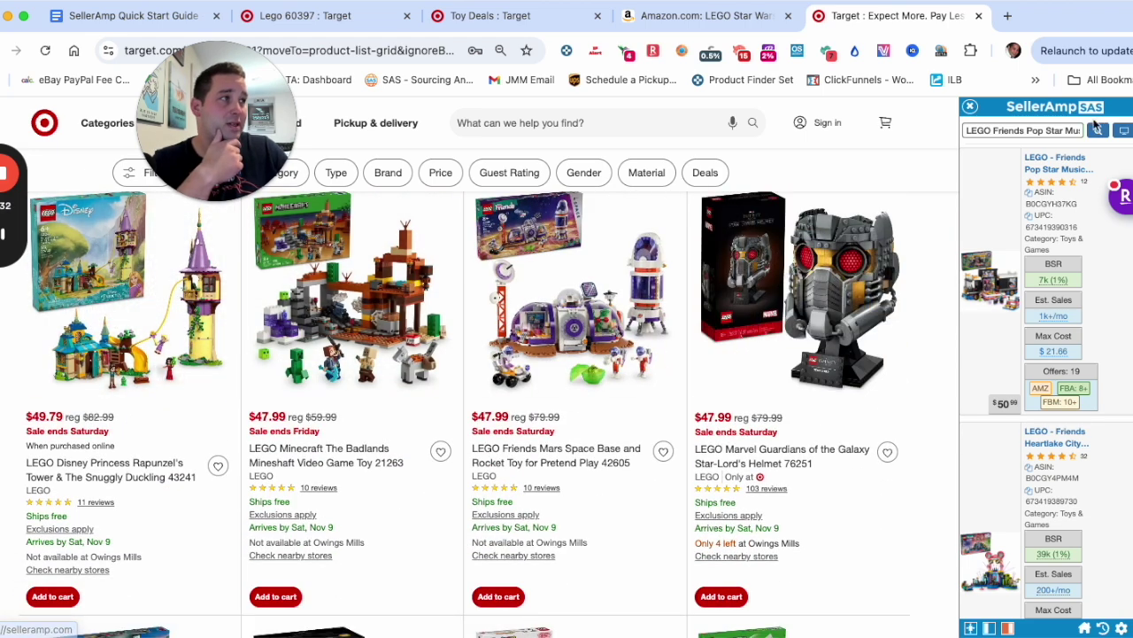
left_click(971, 107)
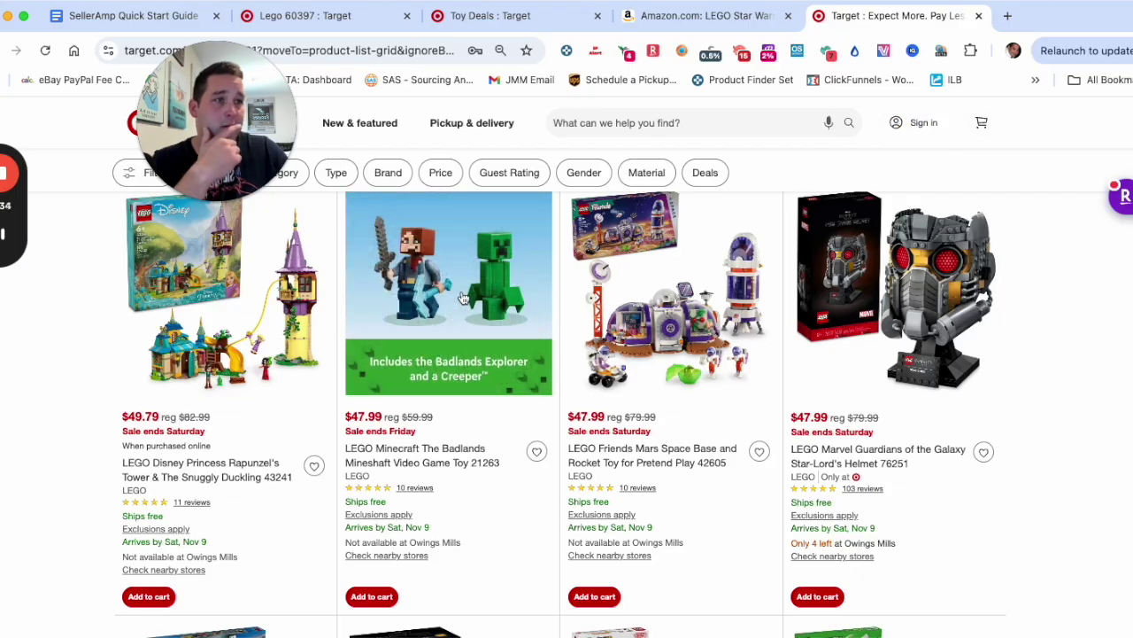
right_click(205, 255)
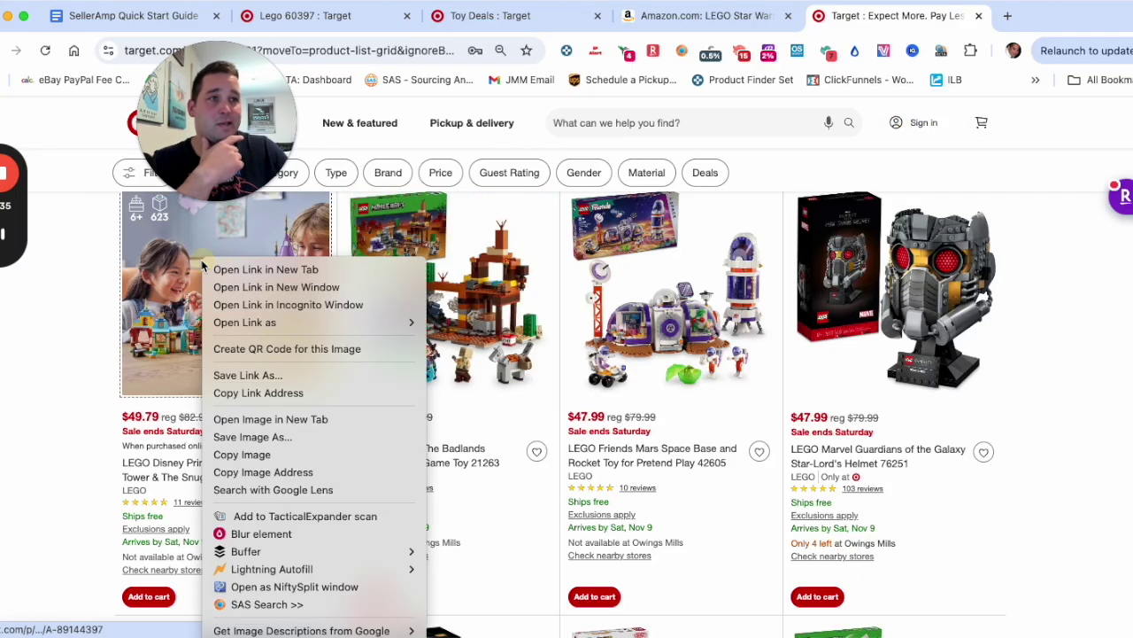
left_click(301, 603)
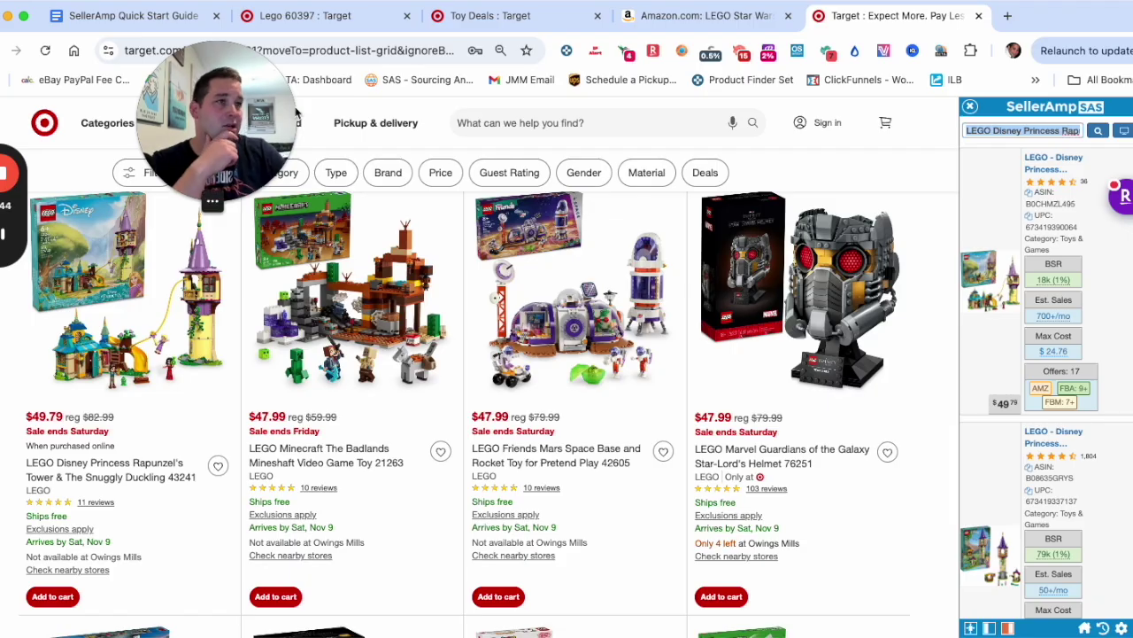
Look up the LEGO Minecraft The Badlands Mineshaft 21263 in SellerAmp and check its FBA offers and the other matches
right_click(365, 251)
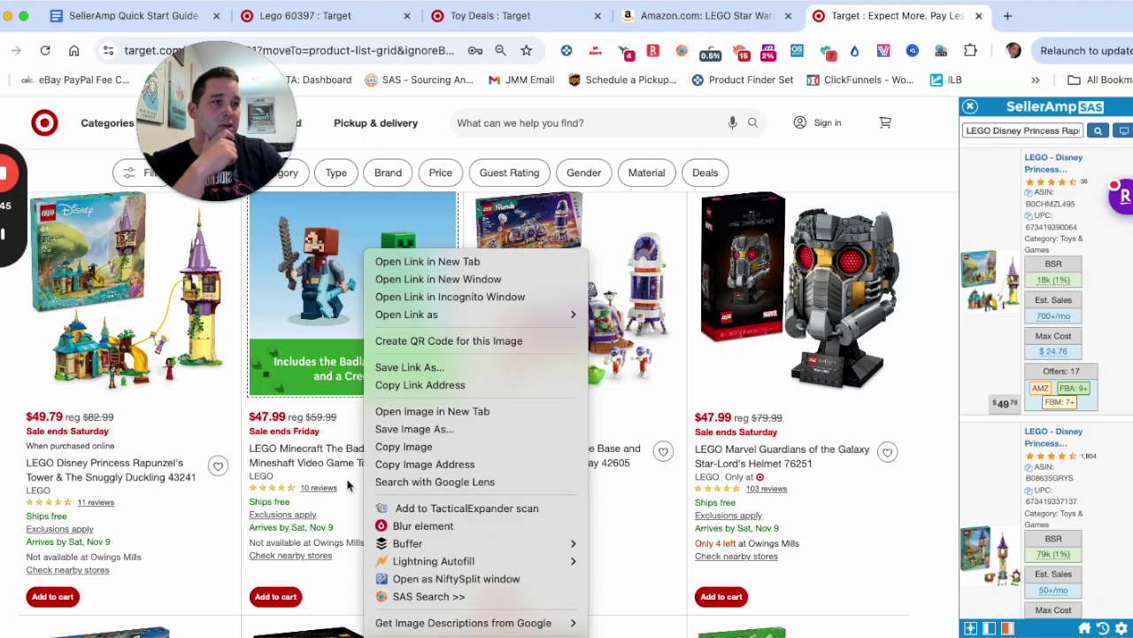
left_click(416, 596)
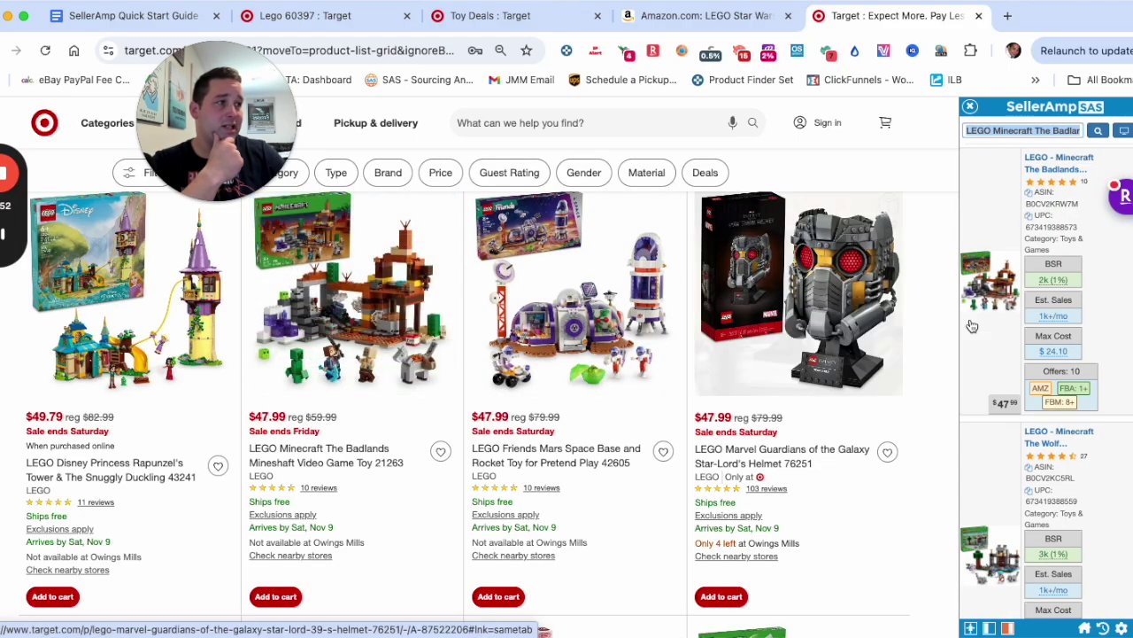
mouse_move(1091, 391)
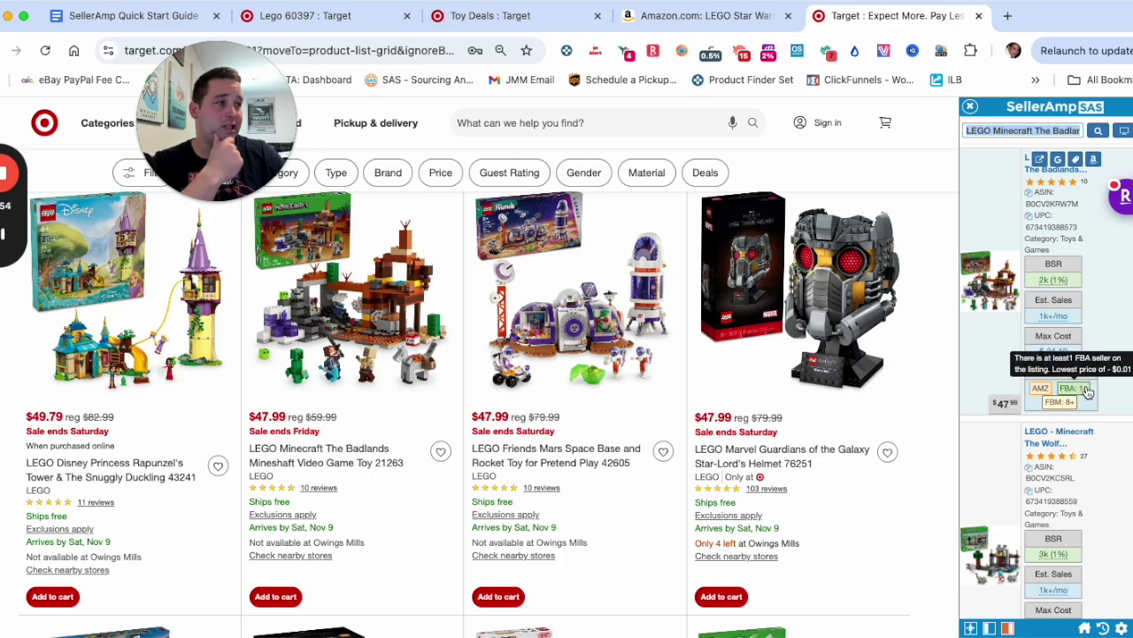
scroll(1082, 388, "down", 2)
scroll(1078, 328, "up", 1)
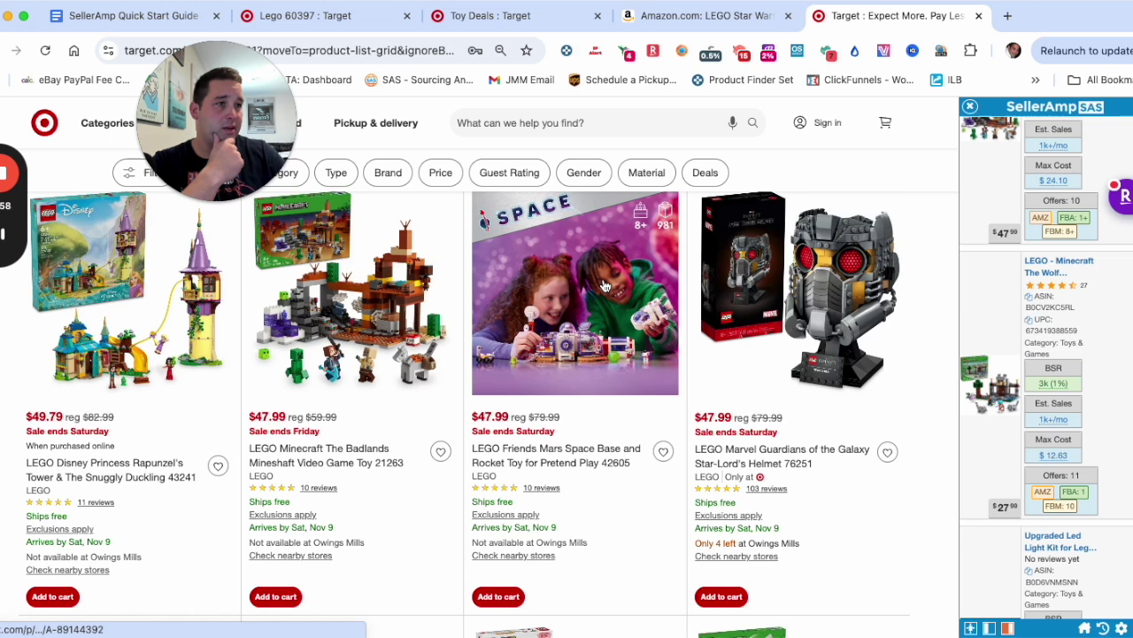
Look up the LEGO Friends Mars Space Base and Rocket 42605 in SellerAmp, check its FBA offers, and close the results
right_click(604, 282)
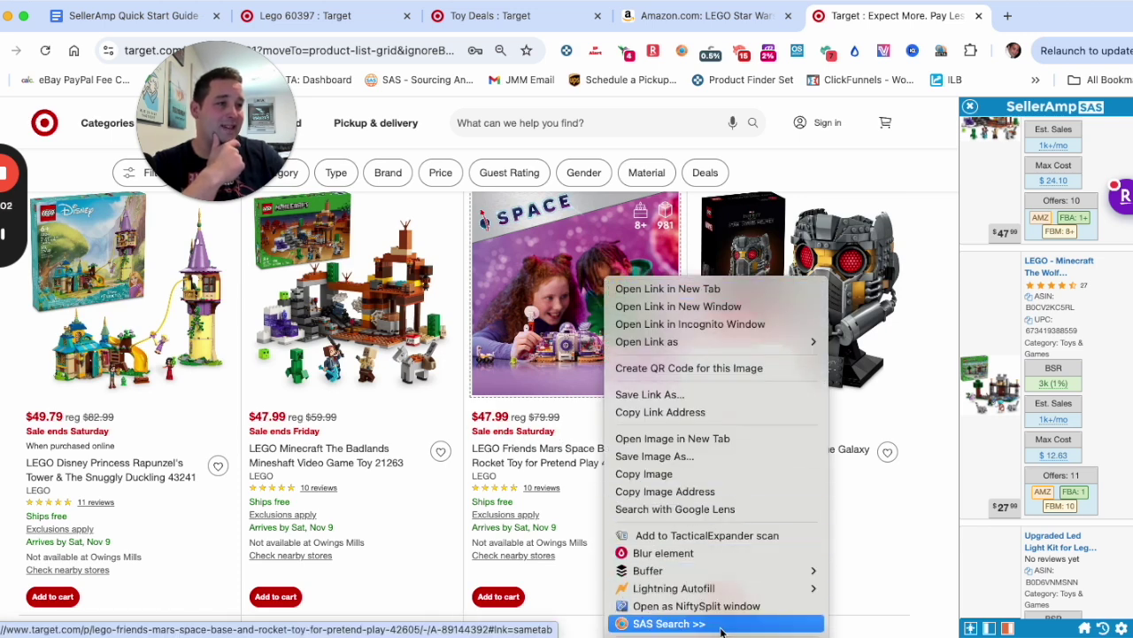
left_click(670, 624)
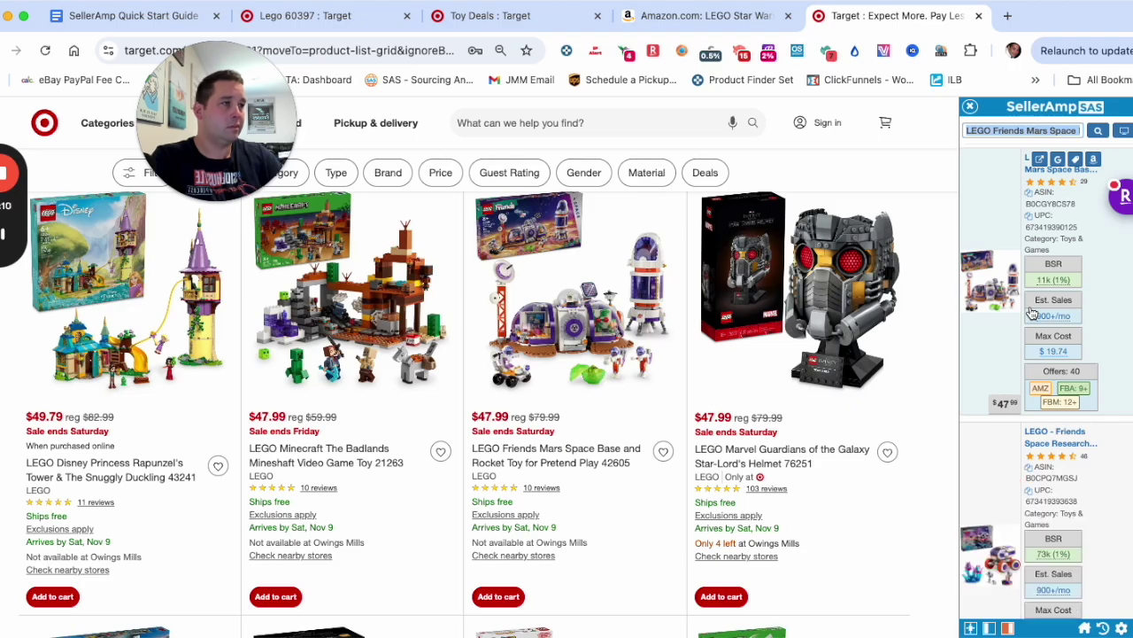
mouse_move(1071, 397)
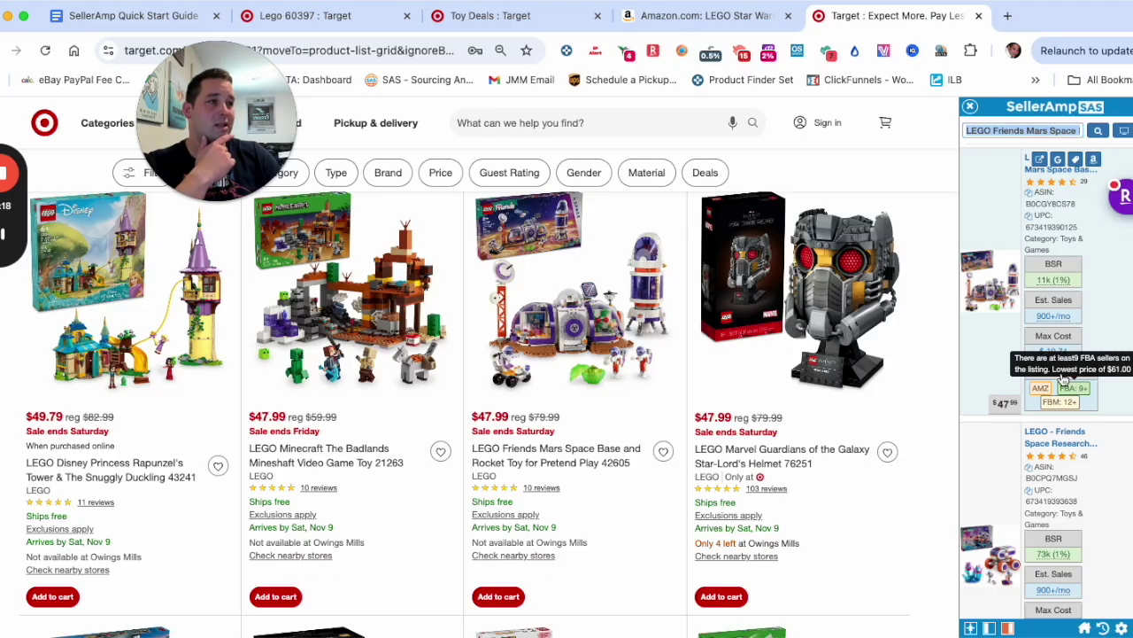
left_click(970, 109)
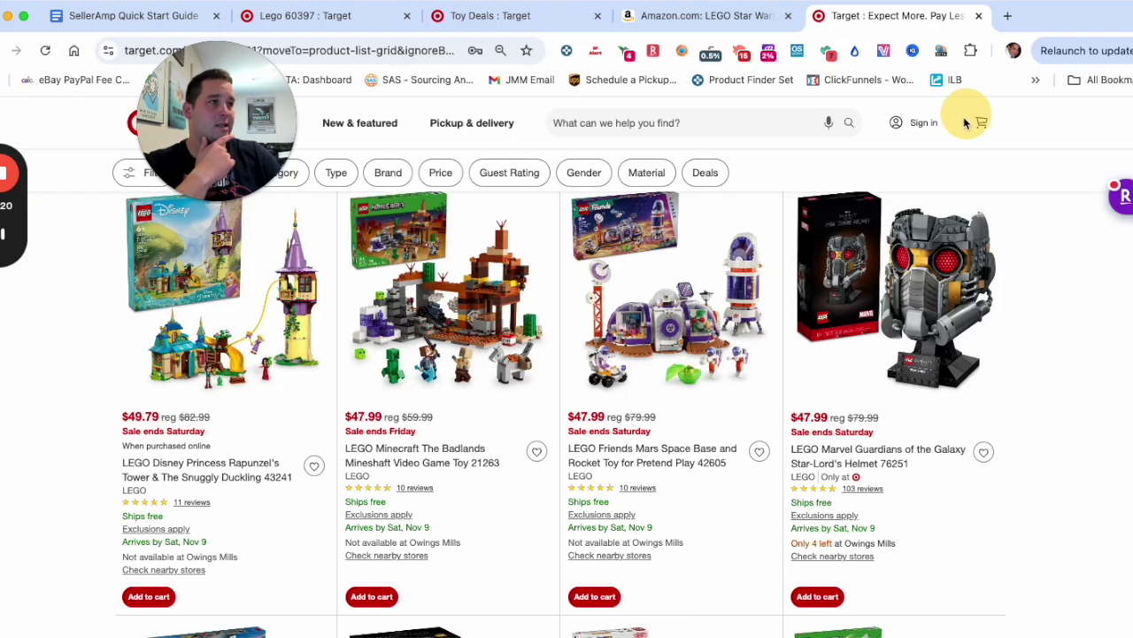
Look up the LEGO Marvel Guardians of the Galaxy Star-Lord's Helmet 76251 in SellerAmp and review its sales and offers
right_click(903, 301)
left_click(1001, 636)
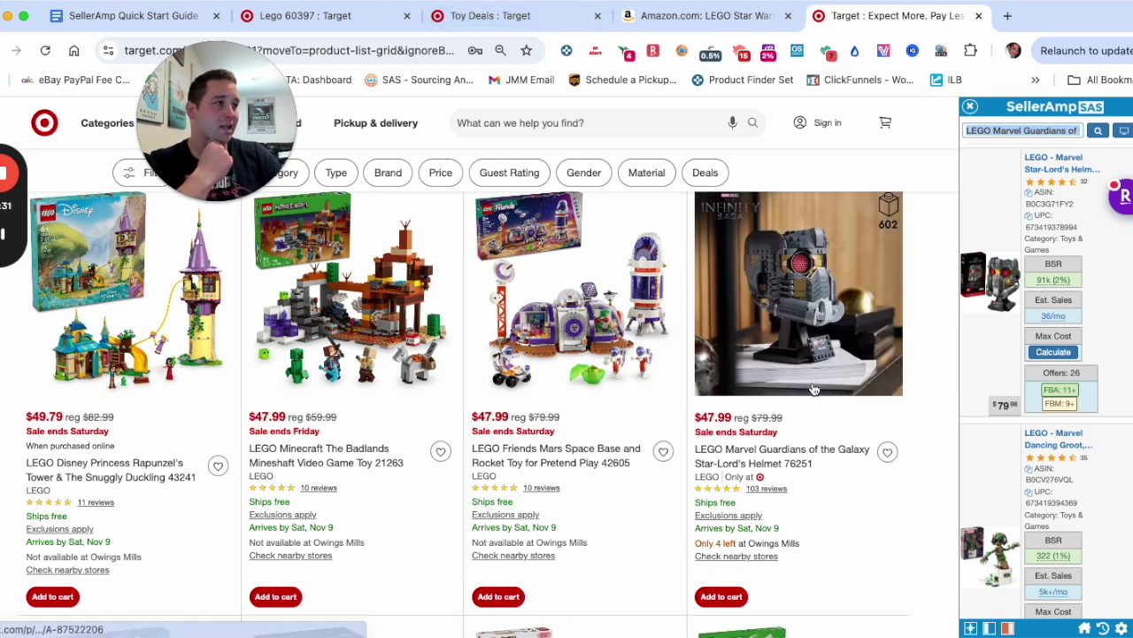
scroll(833, 472, "down", 1)
scroll(834, 472, "down", 1)
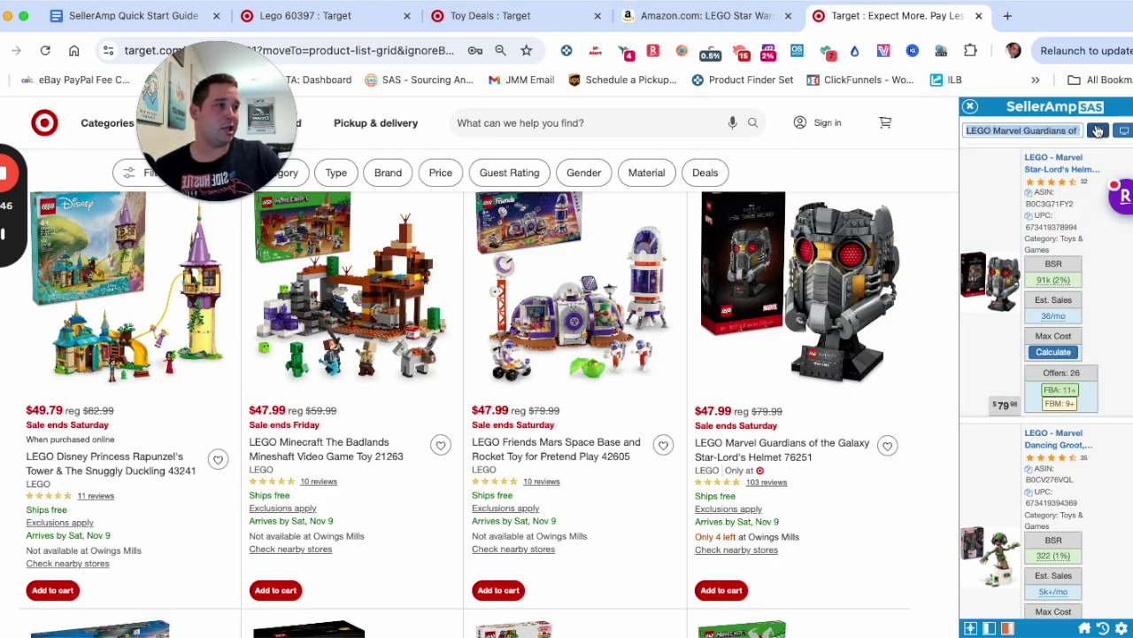
Open the Star-Lord's Helmet's Amazon listing and its Target product page in separate browser tabs, and show the Target page
left_click(1093, 161)
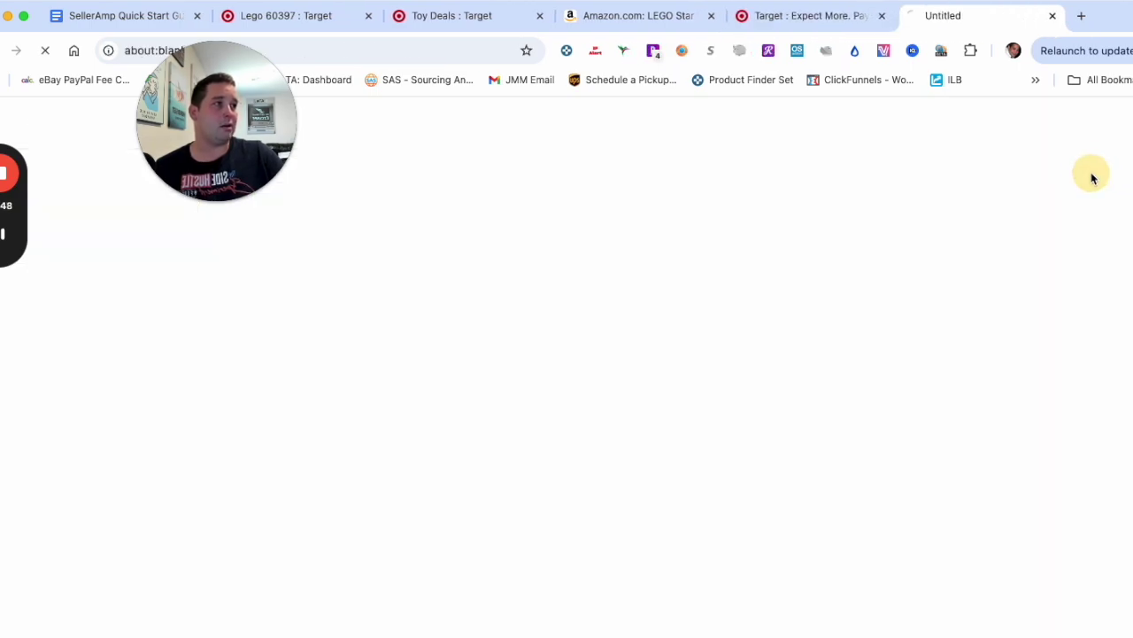
left_click(826, 14)
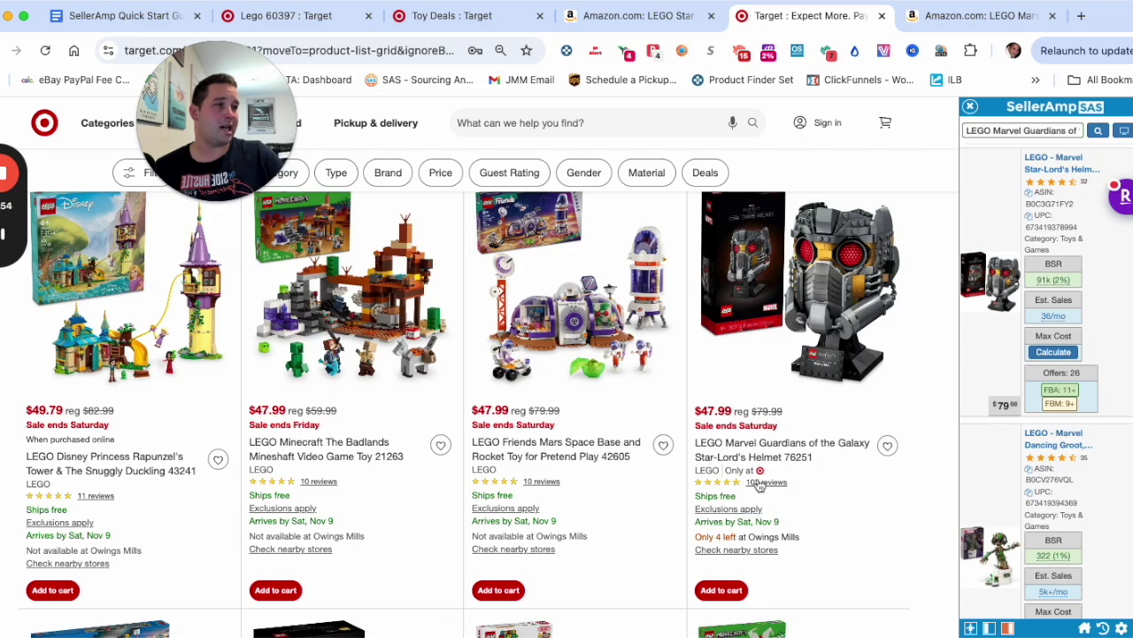
left_click(797, 283, "super")
left_click(963, 15)
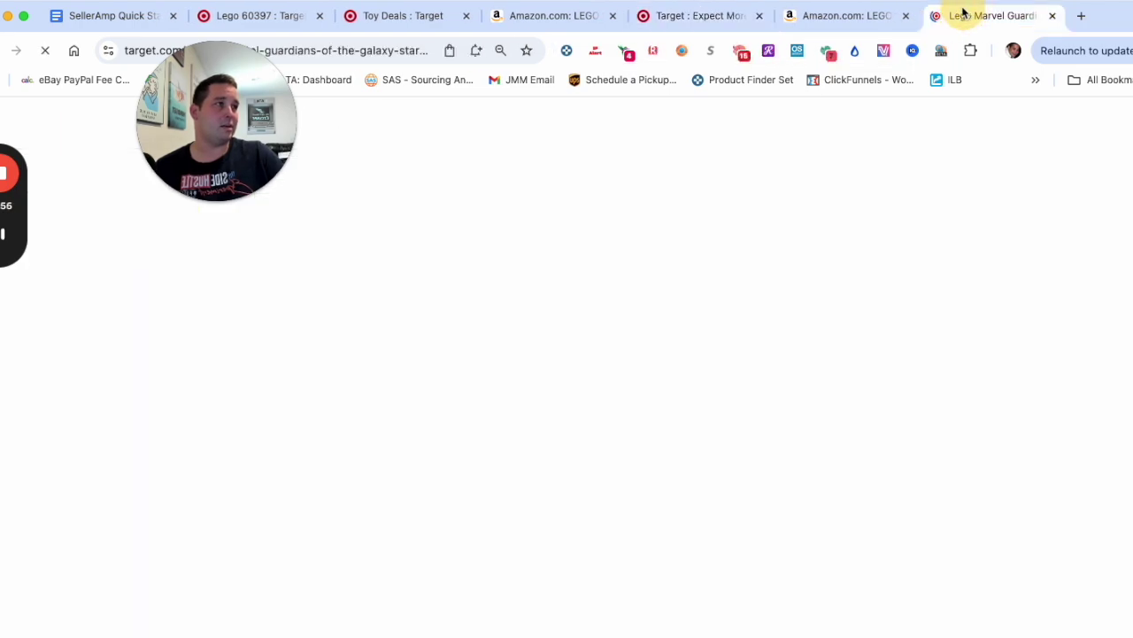
Check the Star-Lord's Helmet's pickup and shipping availability on Target and the quantities offered per order
scroll(628, 478, "down", 2)
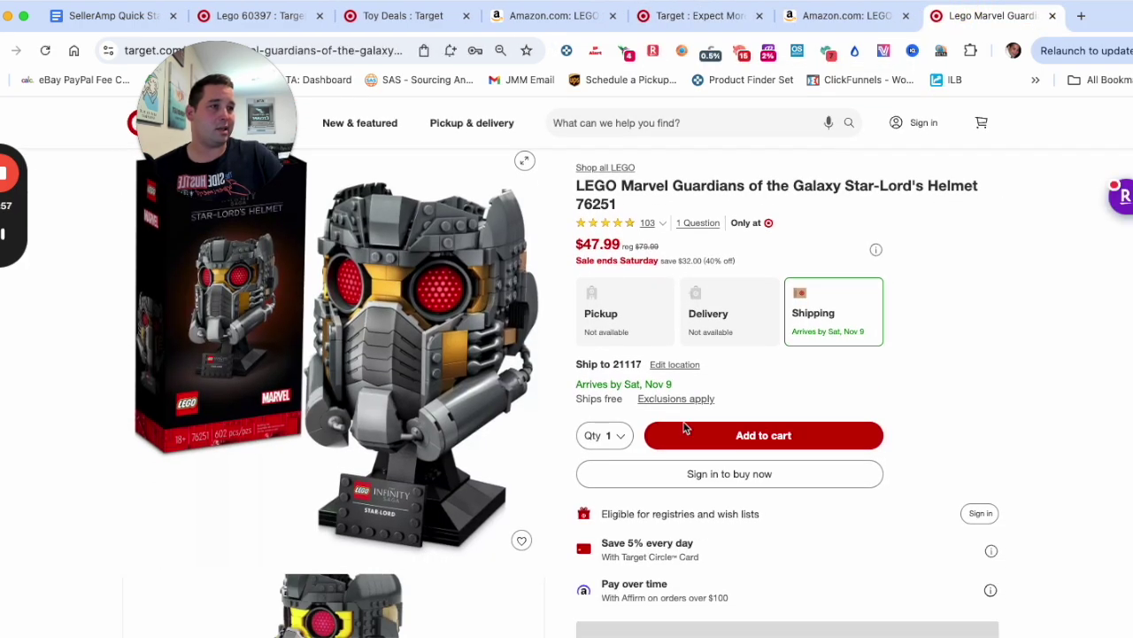
left_click(623, 328)
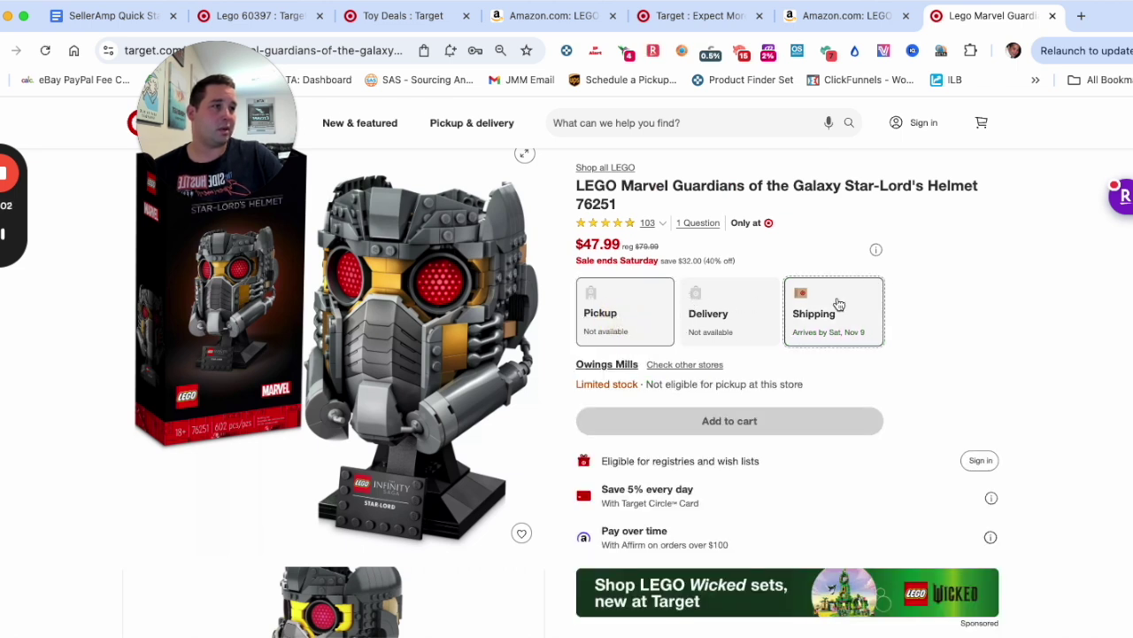
left_click(808, 303)
left_click(616, 442)
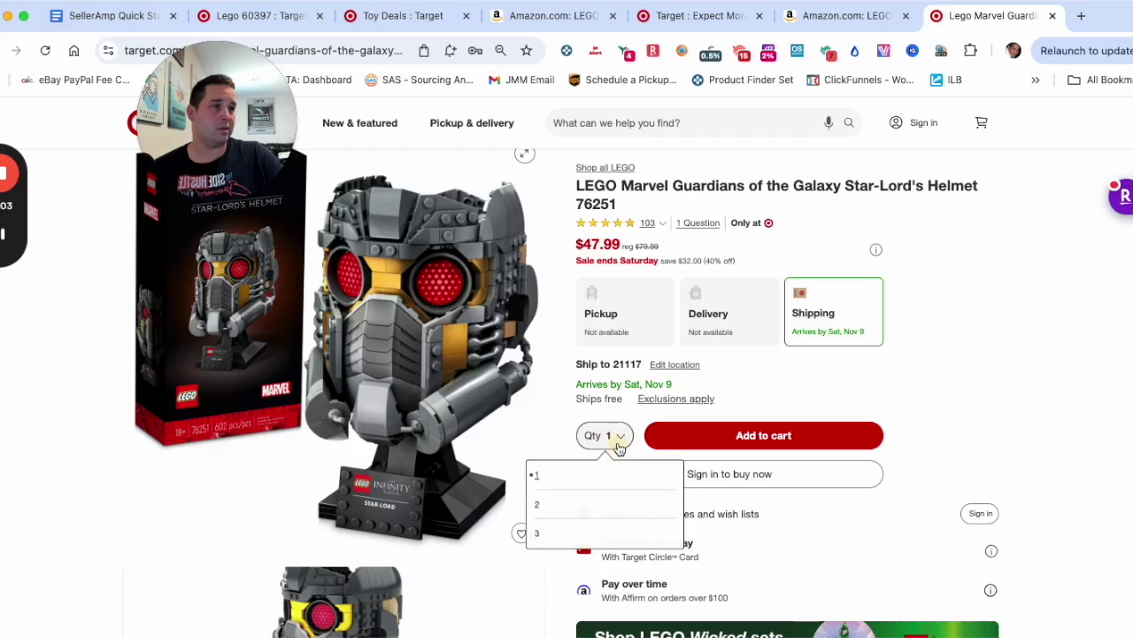
left_click(996, 274)
Switch to the Star-Lord's Helmet's Amazon listing and examine its one-year Keepa price, sales rank and offer count charts
left_click(866, 15)
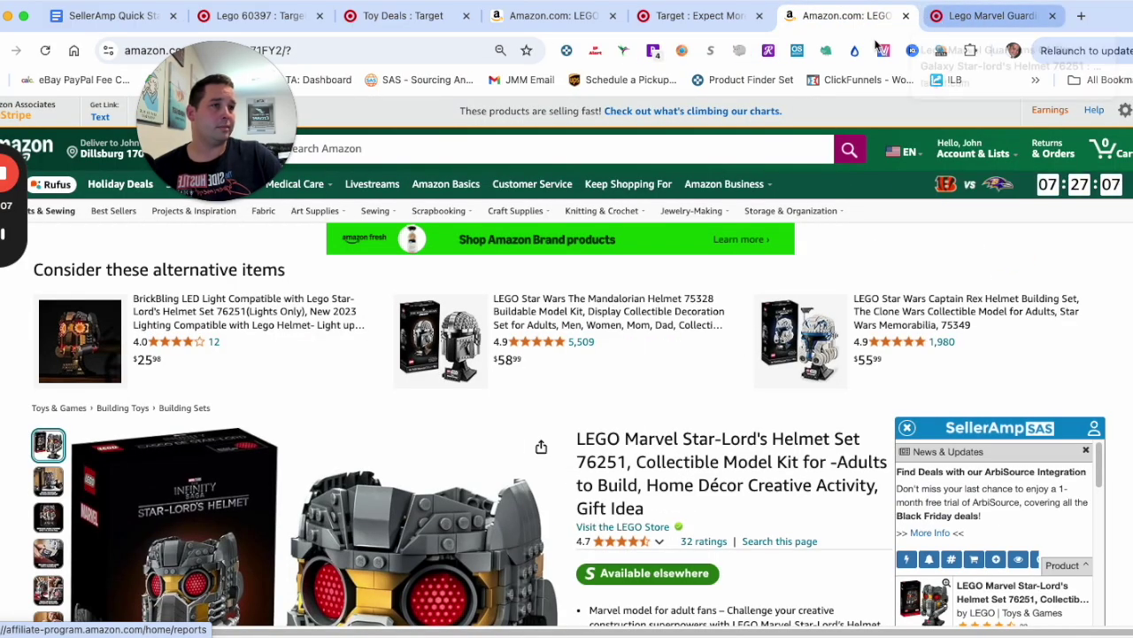
scroll(726, 376, "down", 4)
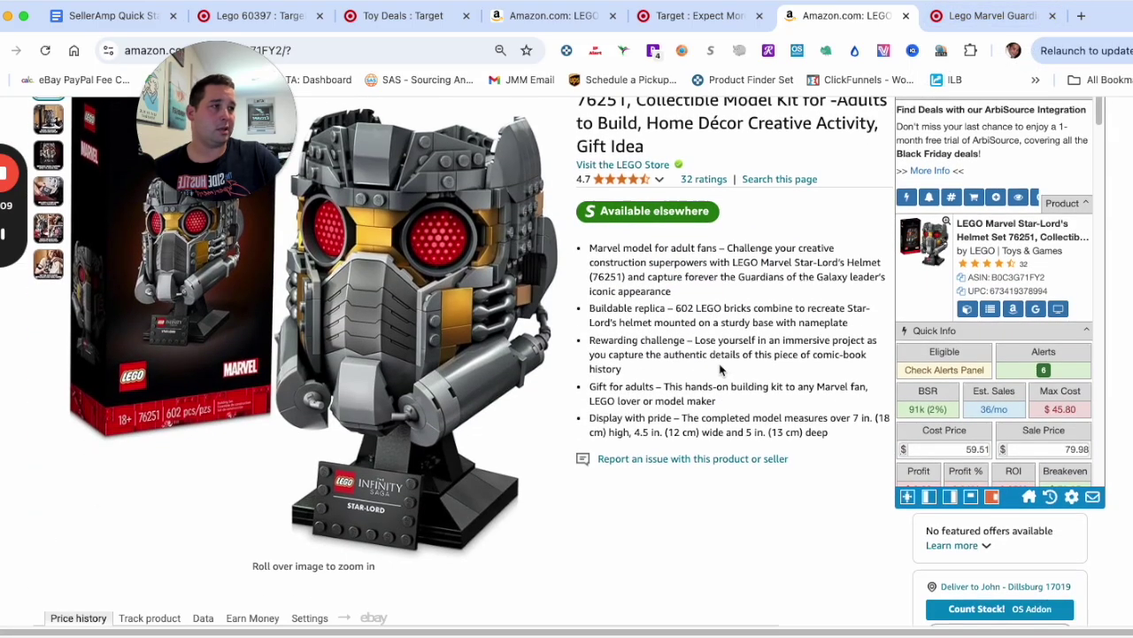
scroll(720, 370, "down", 4)
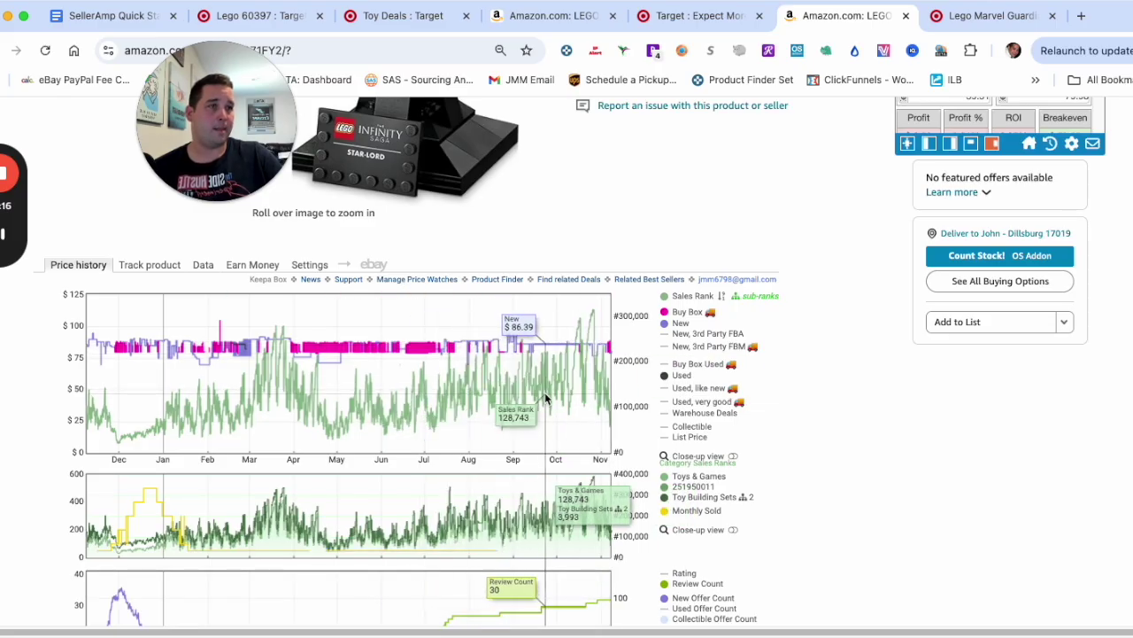
scroll(545, 392, "up", 3)
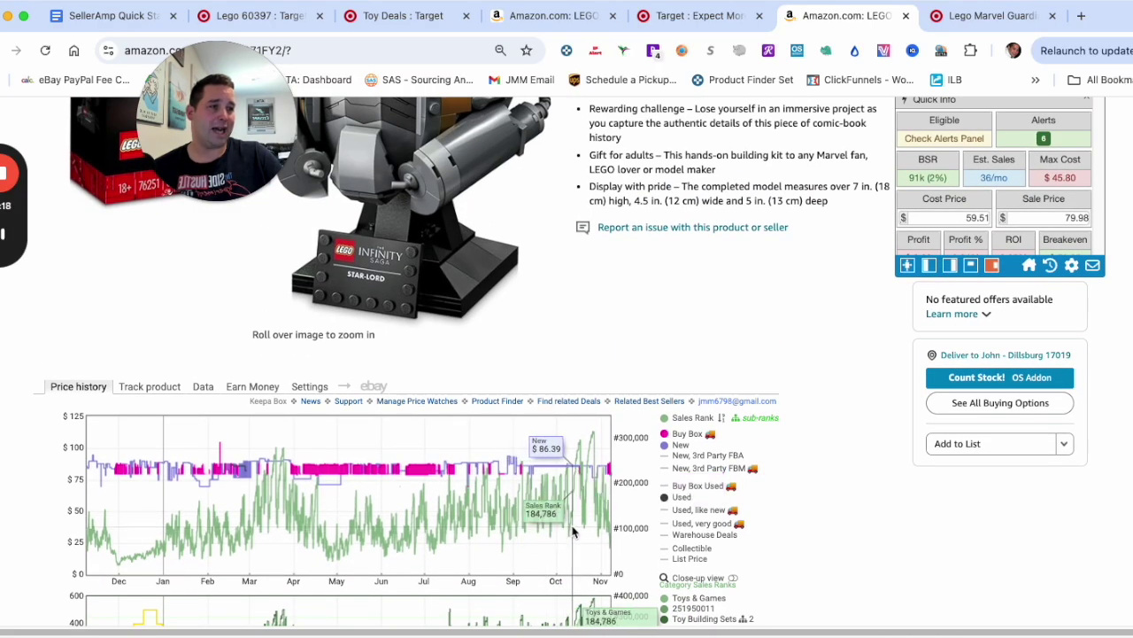
scroll(524, 501, "down", 5)
scroll(525, 501, "down", 3)
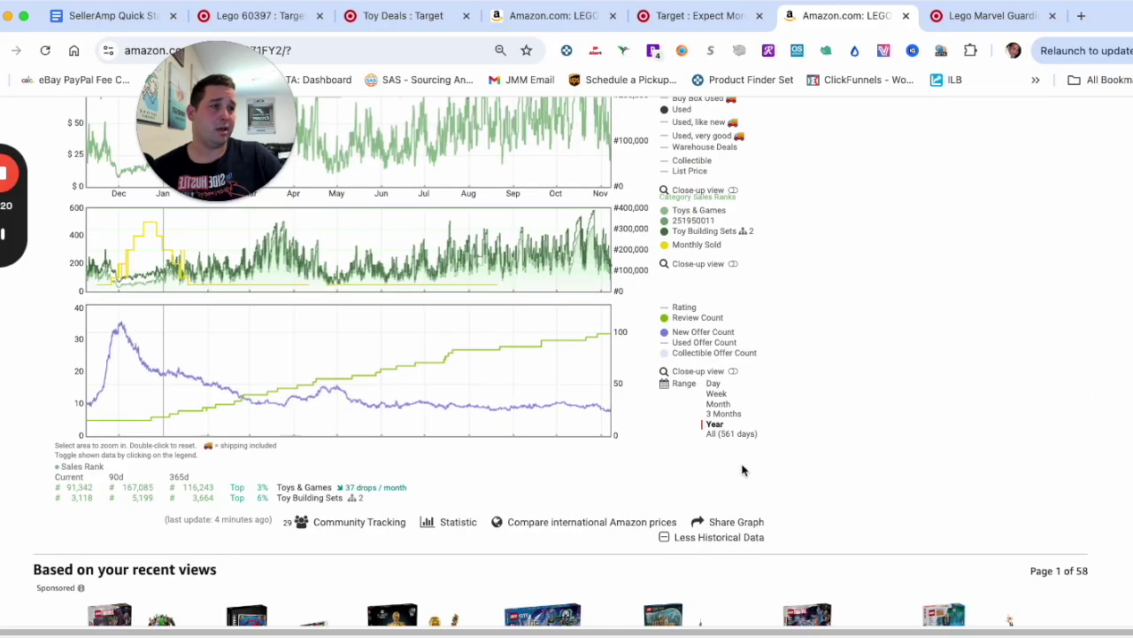
Extend the Keepa charts to the All range, examine the full price history, and return to the SellerAmp Quick Info
left_click(735, 434)
scroll(628, 387, "up", 3)
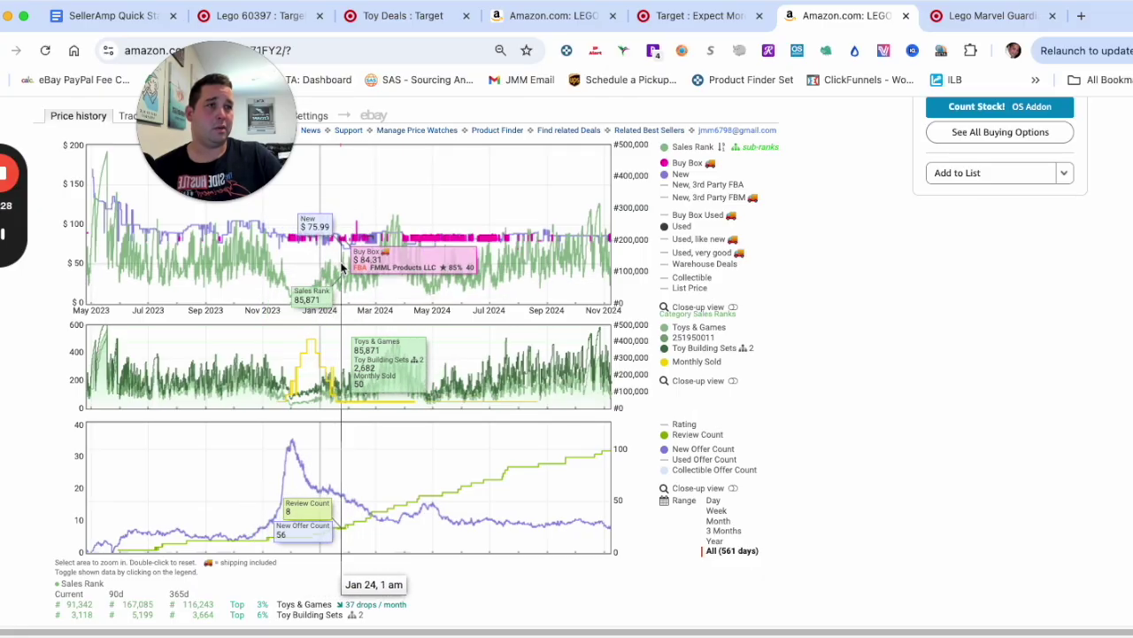
scroll(918, 304, "up", 10)
mouse_move(999, 346)
scroll(999, 345, "down", 2)
scroll(926, 360, "up", 1)
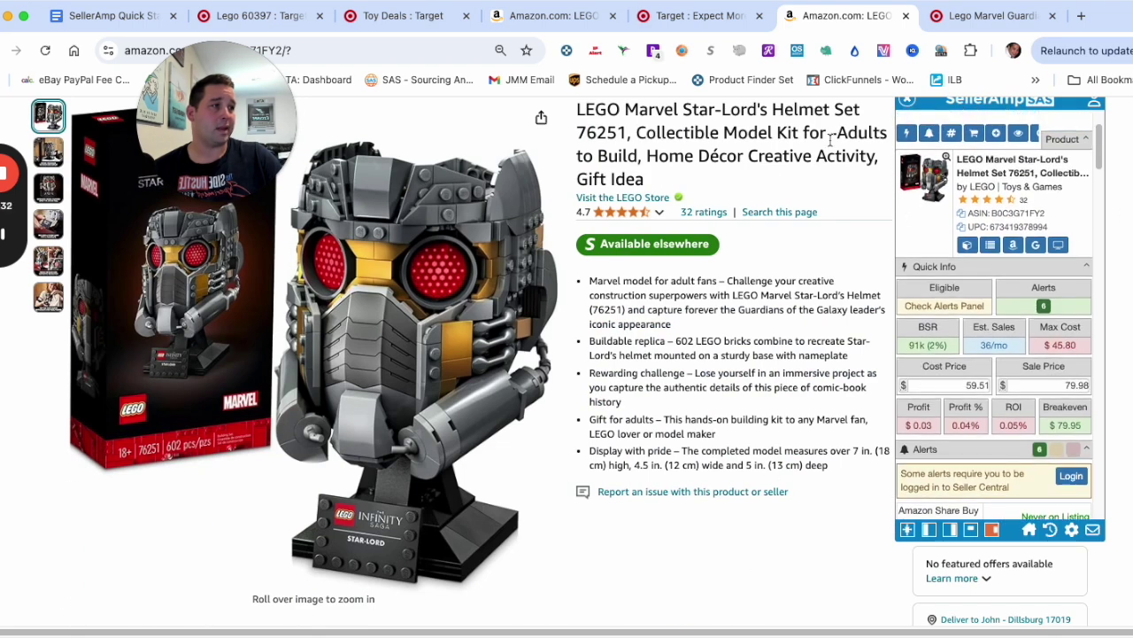
Check the helmet's Target price and set its SellerAmp cost price to 47.99*.93
left_click(691, 18)
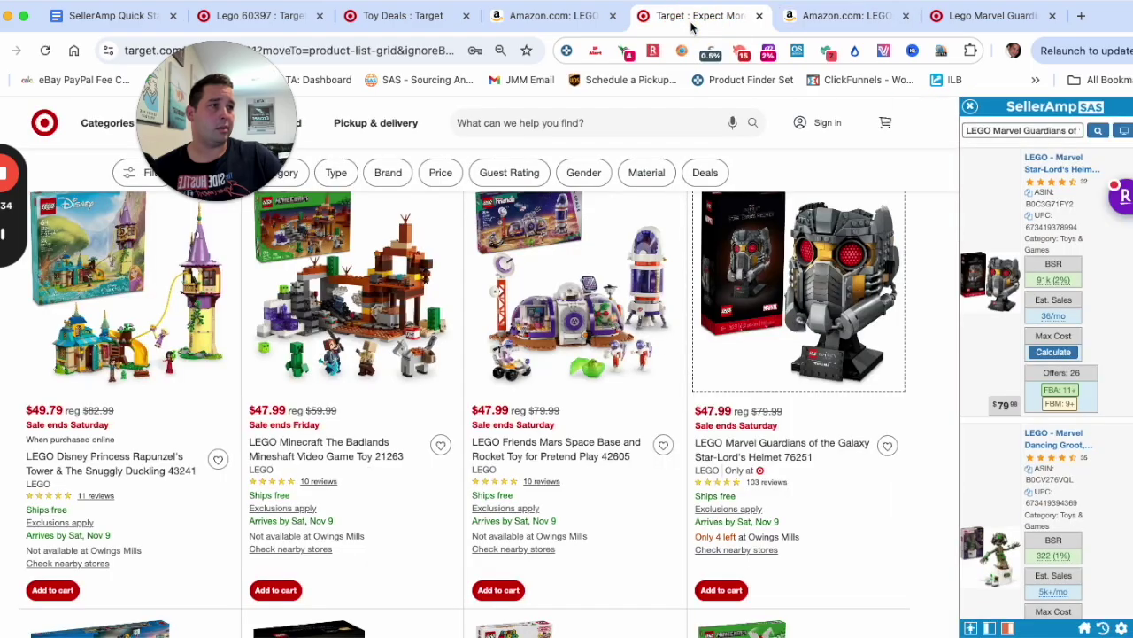
left_click(823, 17)
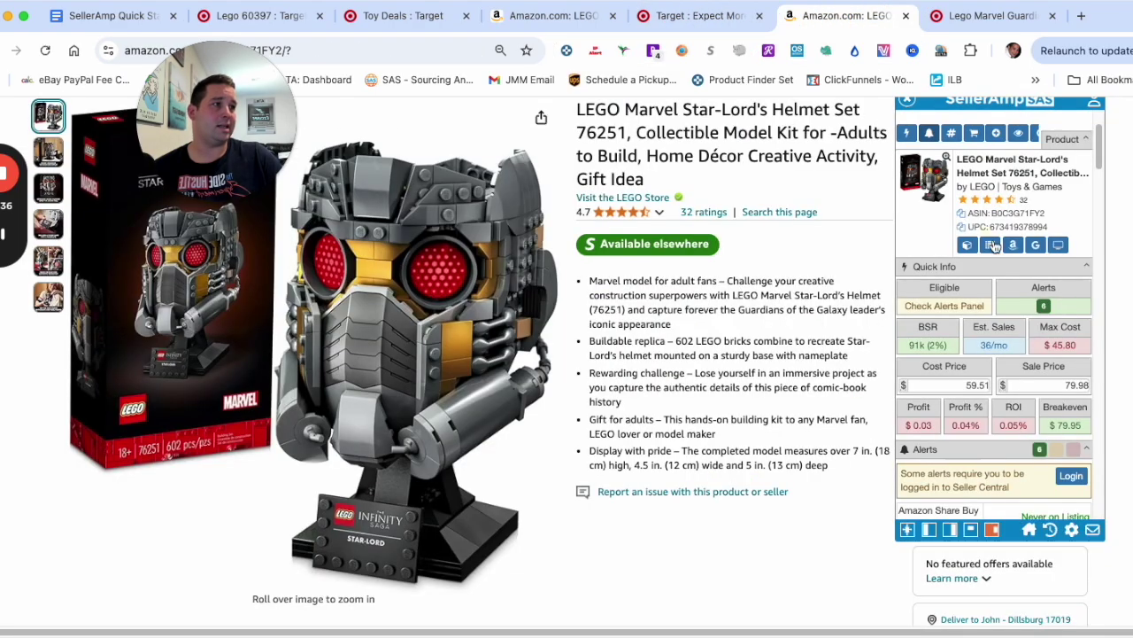
double_click(969, 387)
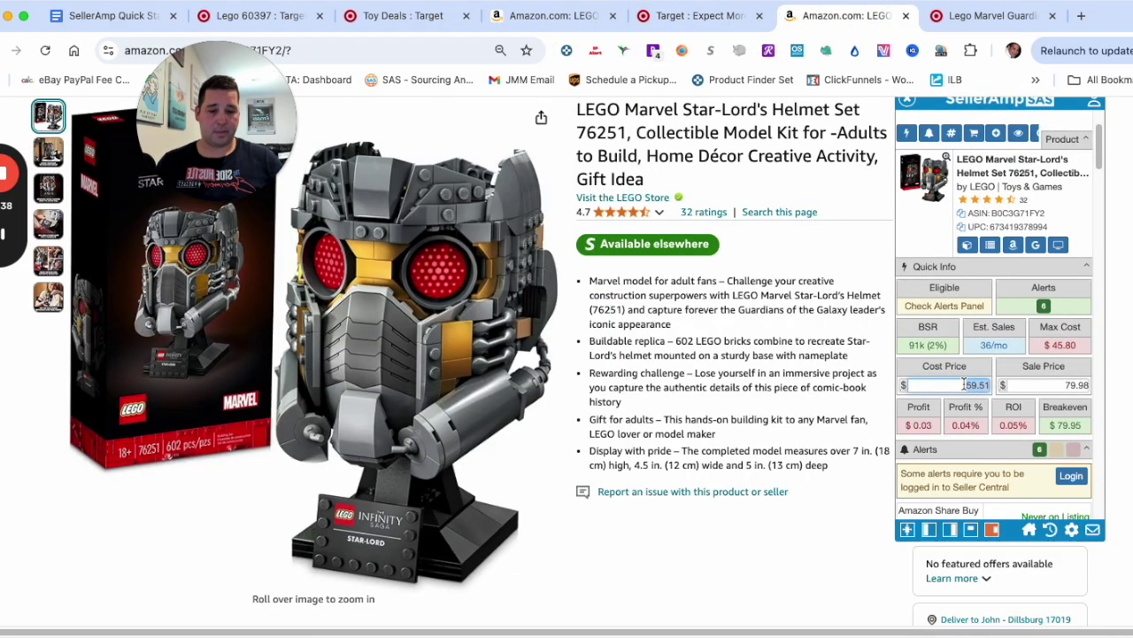
type("47.99")
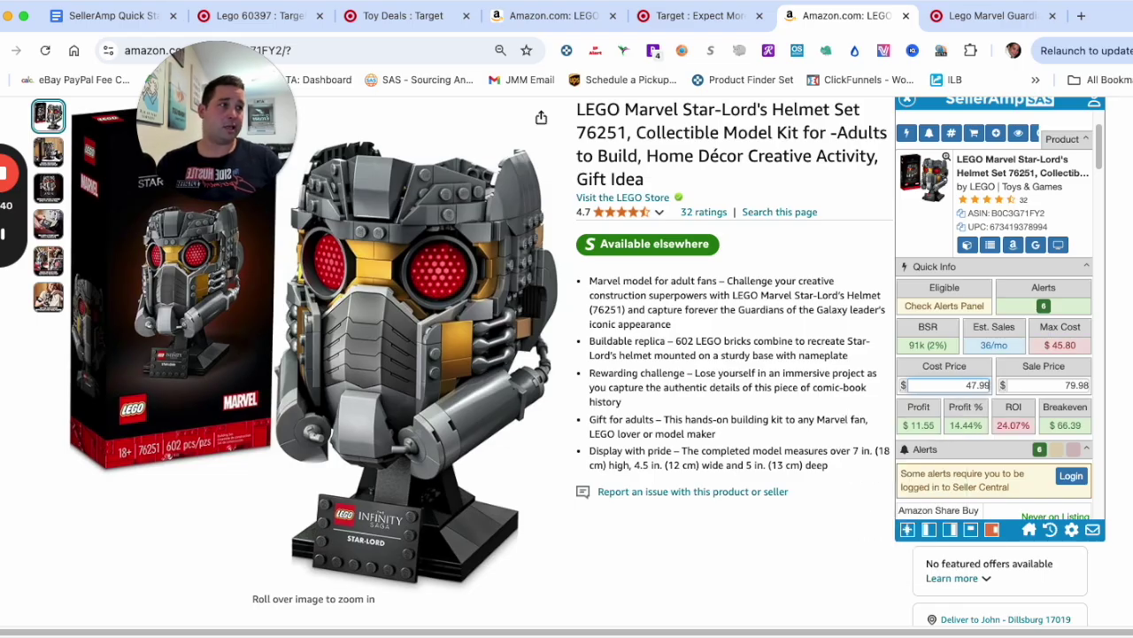
type("*.93")
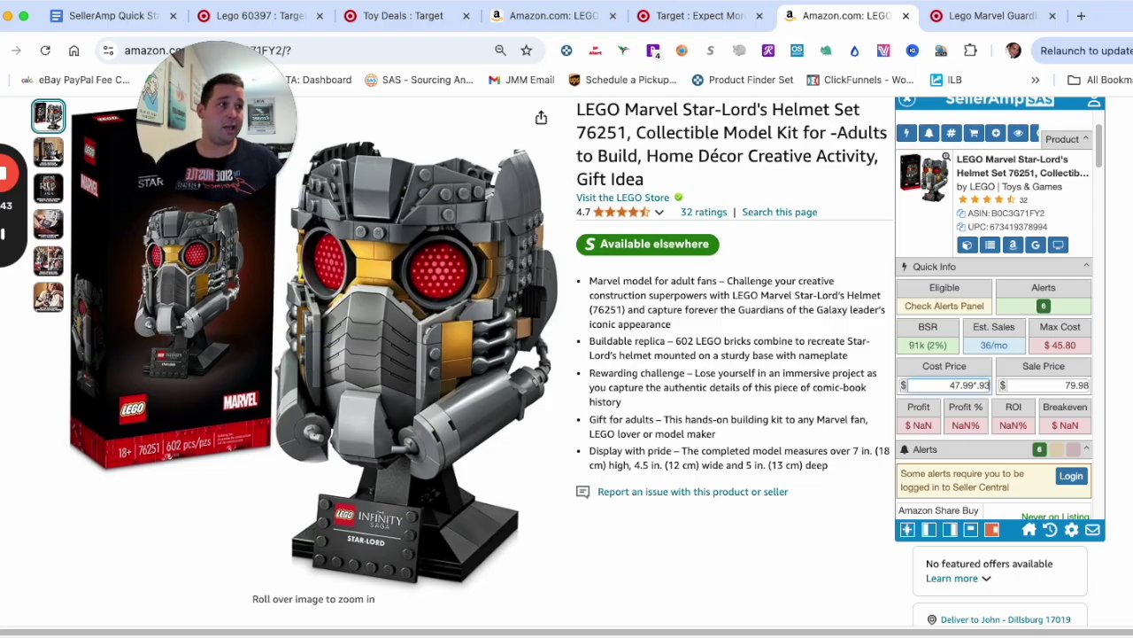
key("Return")
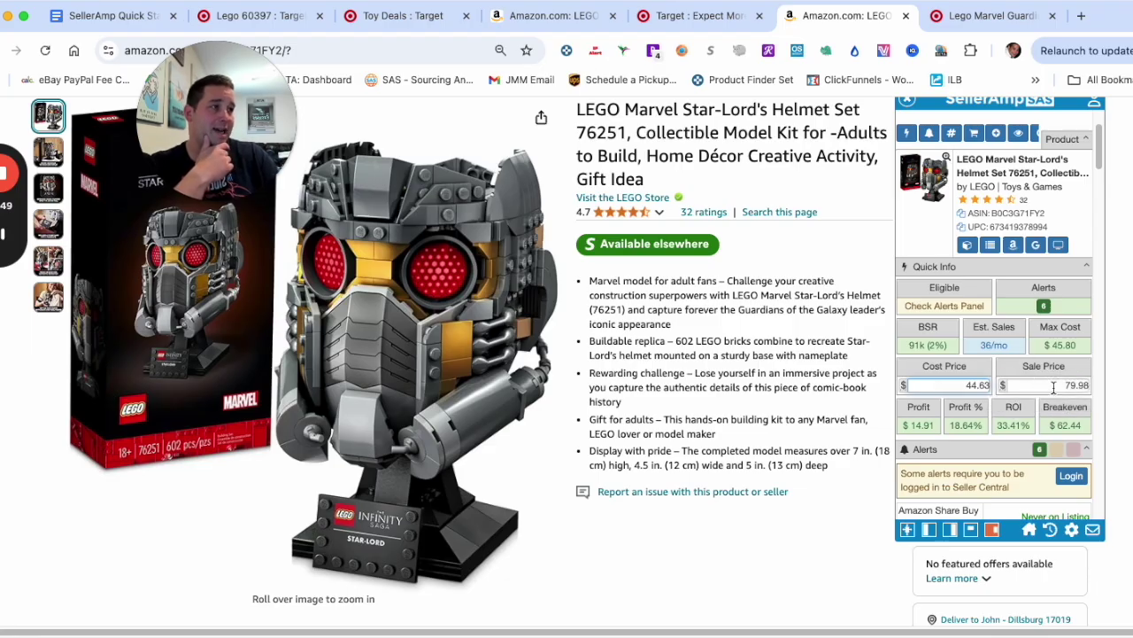
Compare SellerAmp's ranks and prices for the helmet with the buy box and new price history in Keepa
scroll(1001, 383, "down", 5)
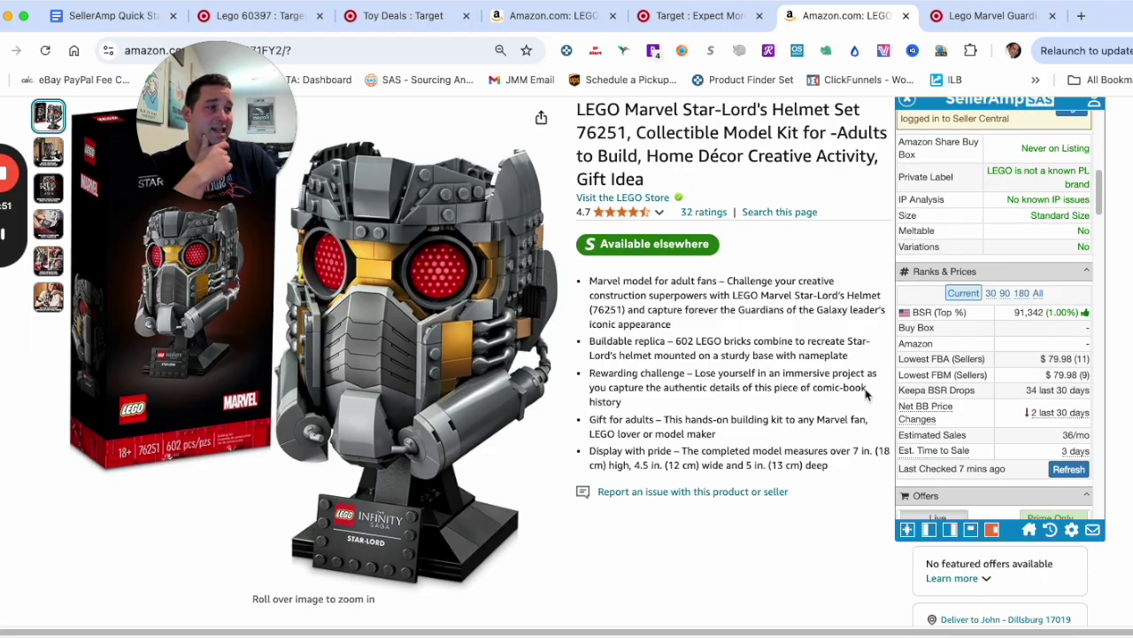
scroll(760, 420, "down", 2)
scroll(789, 440, "down", 2)
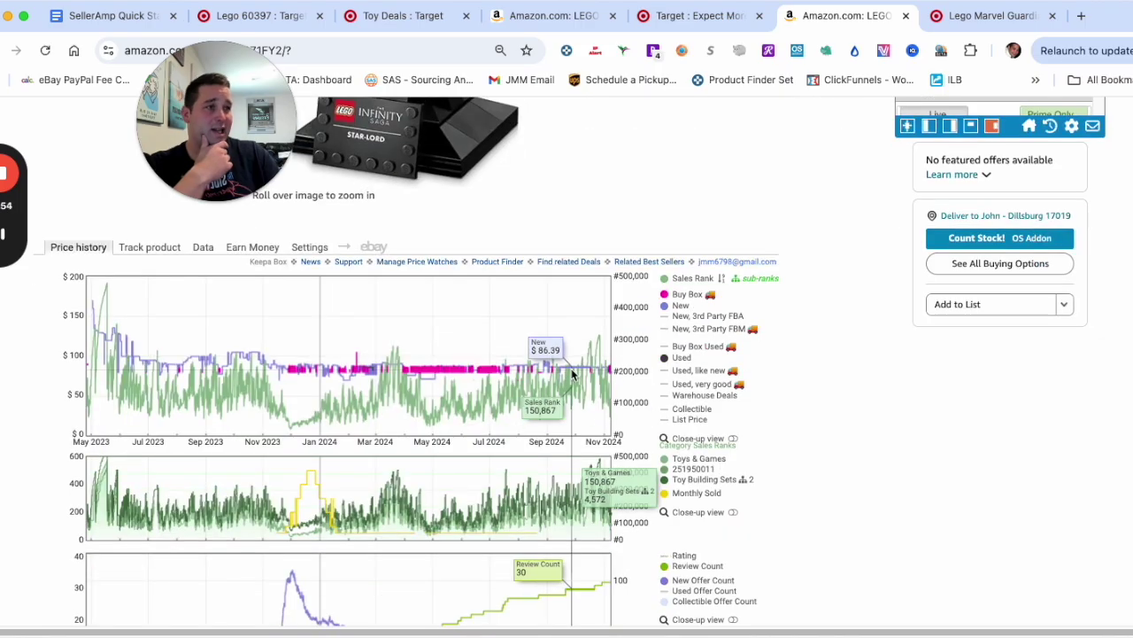
scroll(884, 343, "up", 1)
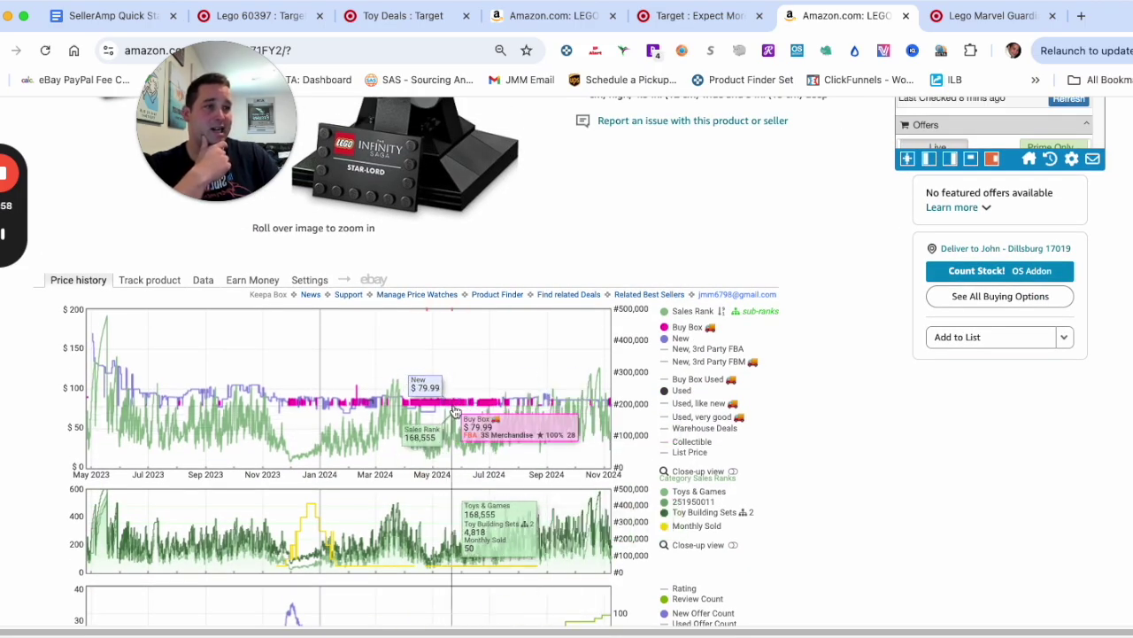
scroll(847, 369, "up", 4)
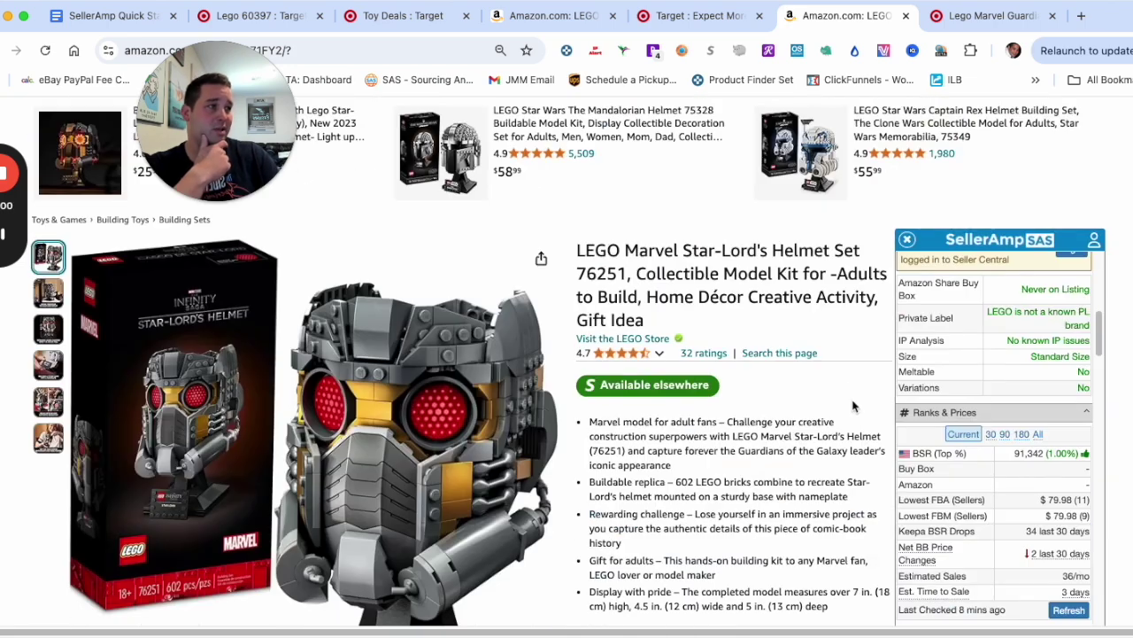
scroll(952, 405, "down", 5)
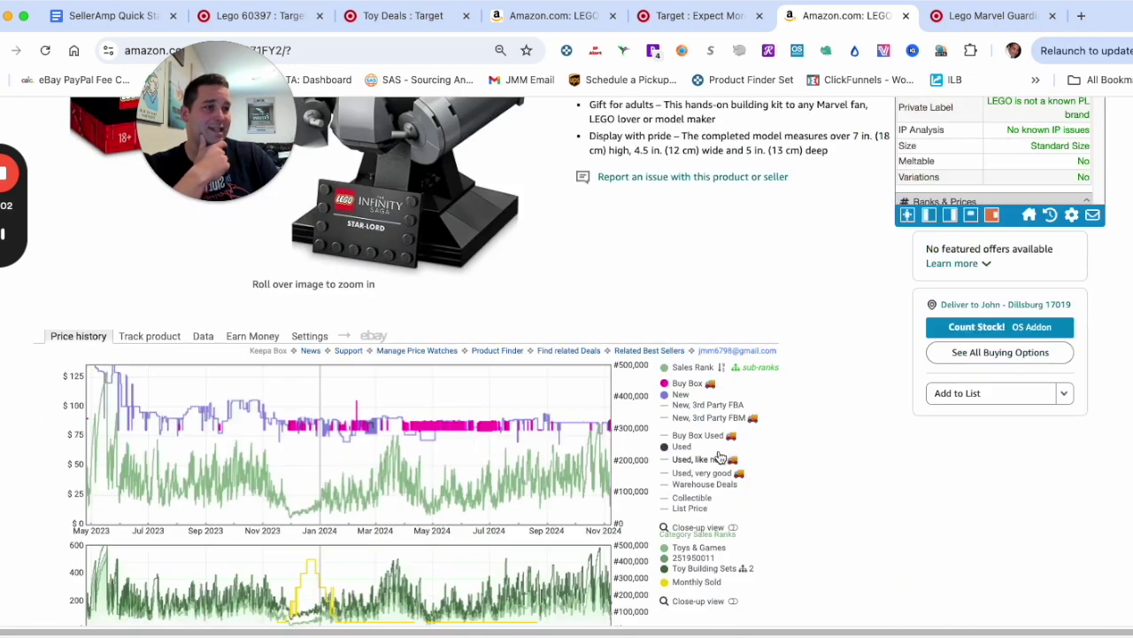
scroll(924, 354, "up", 3)
scroll(669, 425, "down", 5)
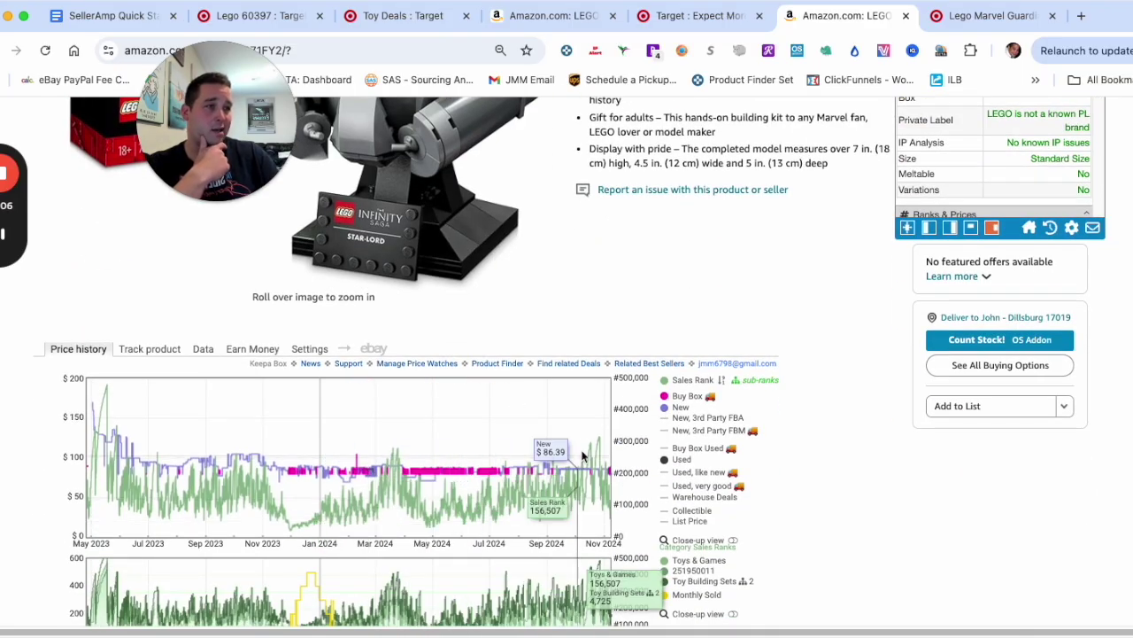
scroll(699, 390, "up", 4)
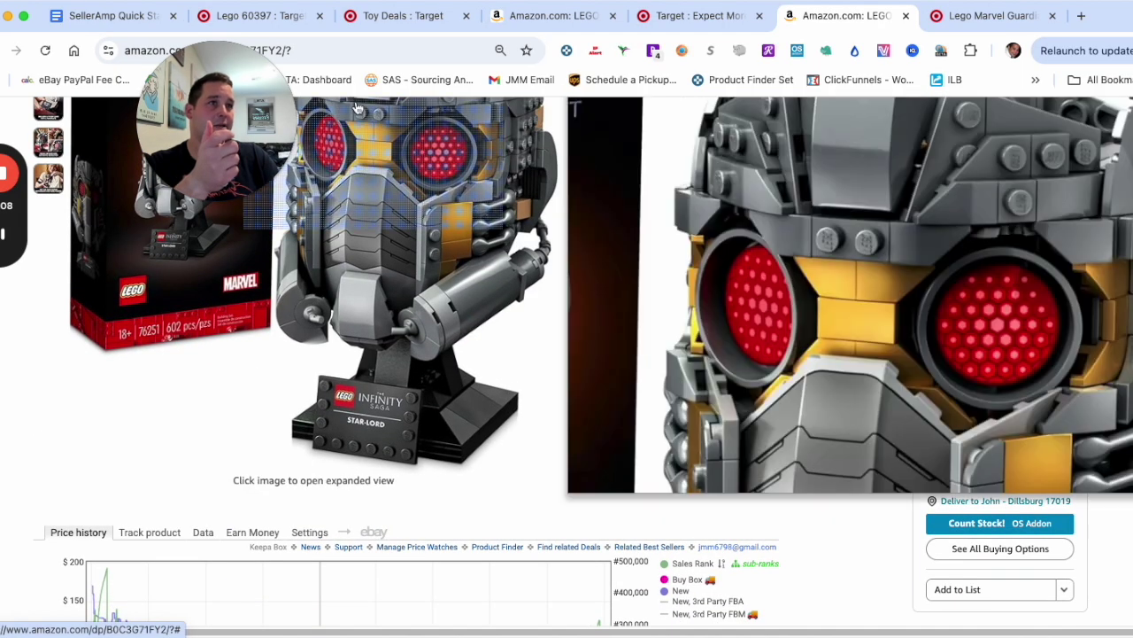
scroll(534, 440, "down", 5)
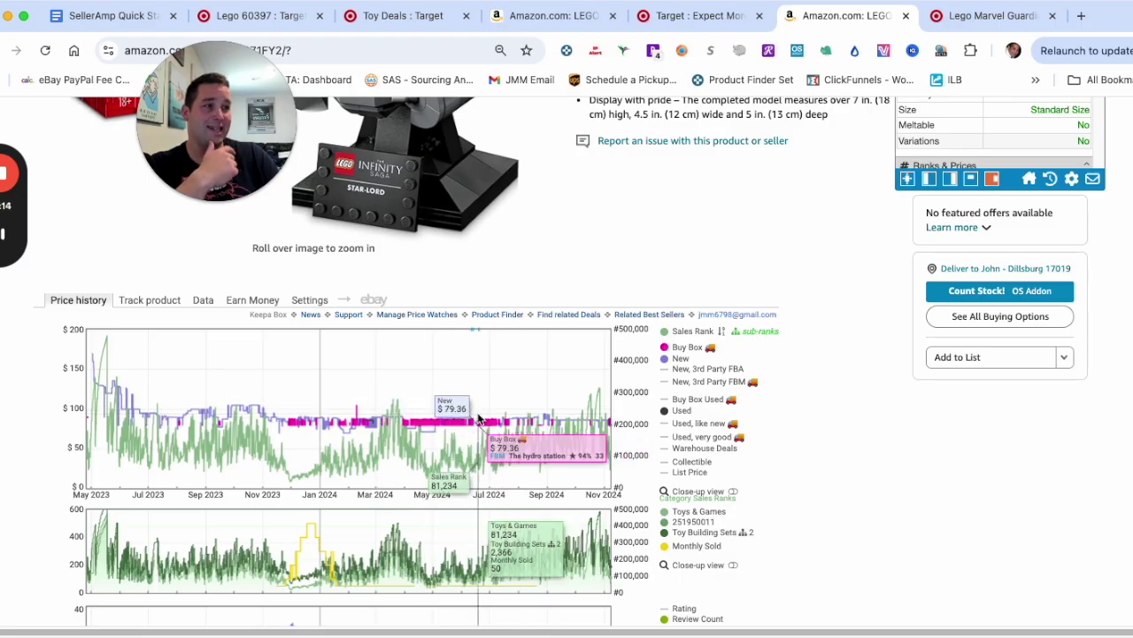
Zoom the Keepa price chart to late August through early November and compare recent prices with the SellerAmp sale price
left_click_drag(538, 412, 611, 414)
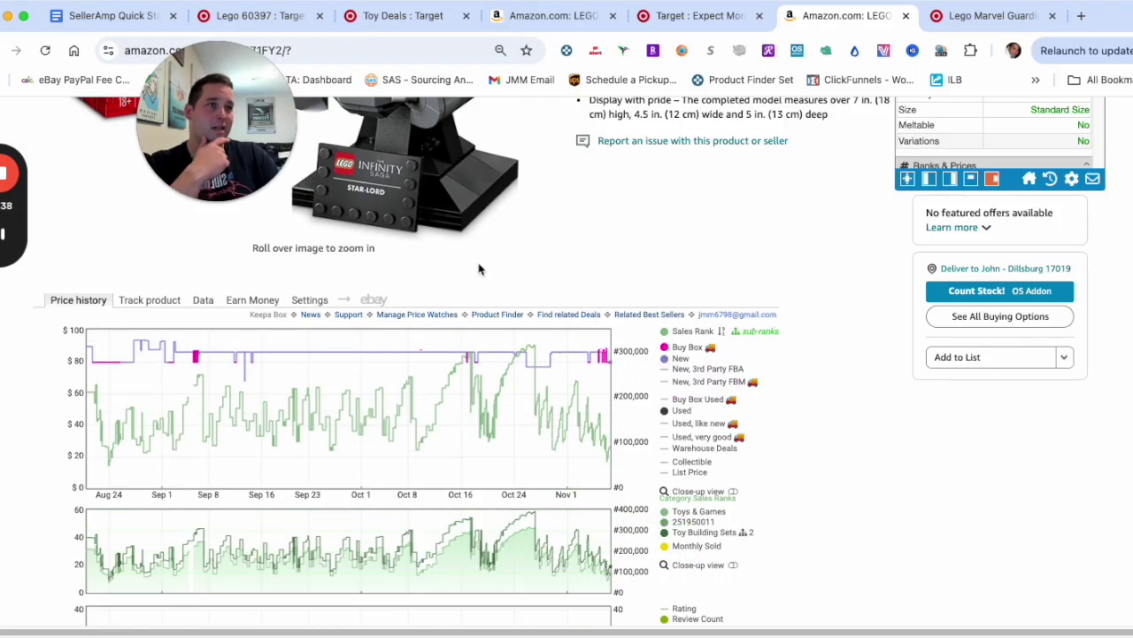
scroll(442, 355, "up", 5)
scroll(879, 348, "up", 2)
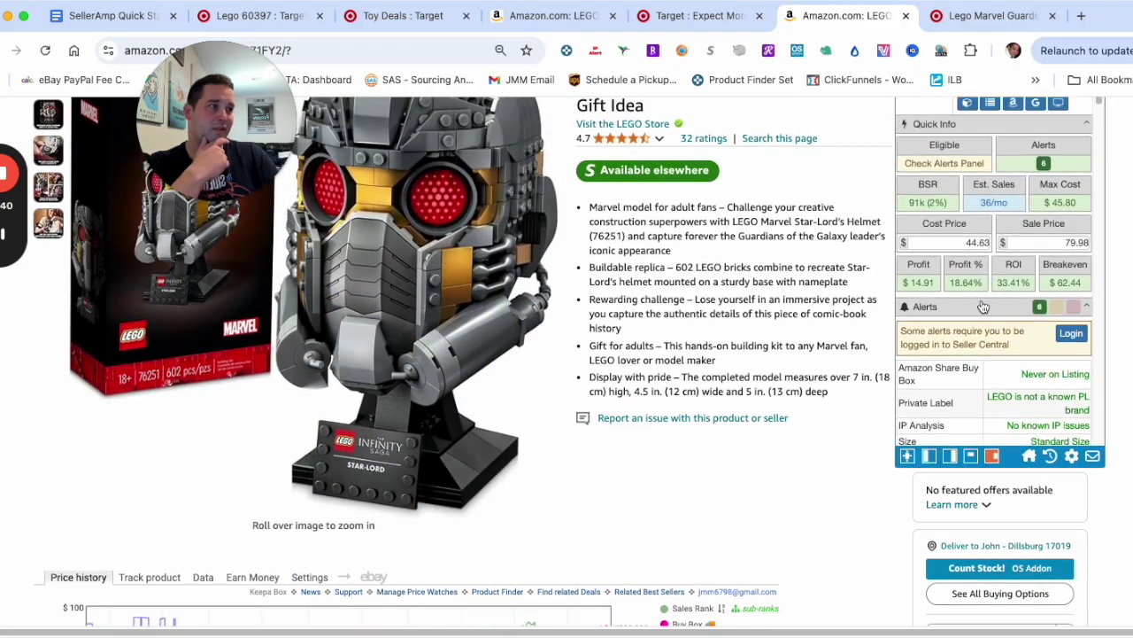
scroll(1035, 335, "down", 1)
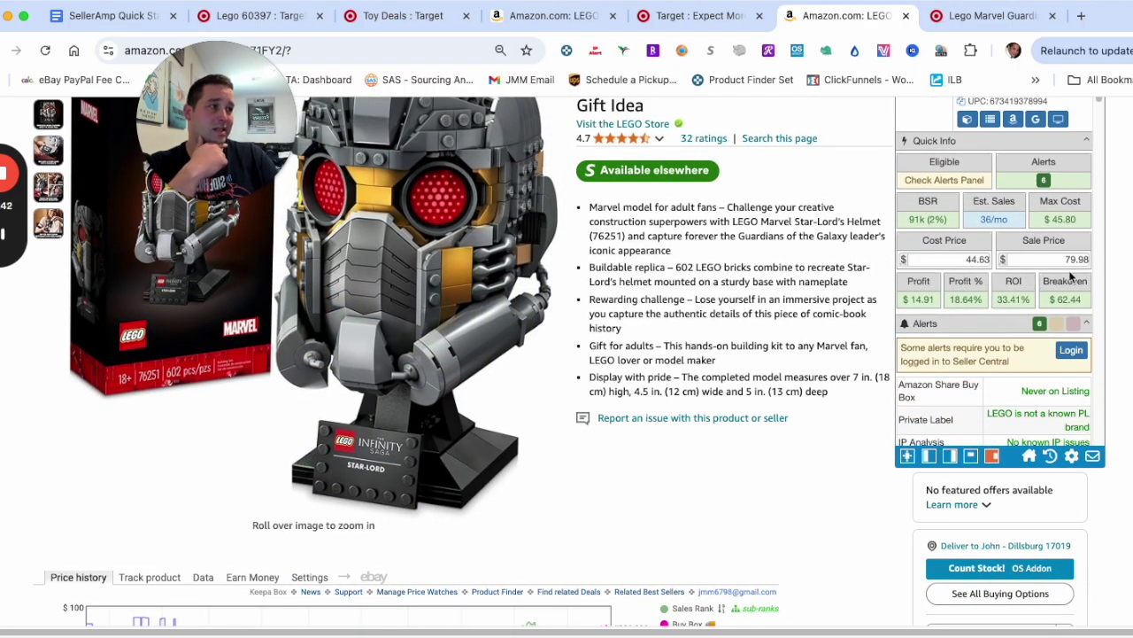
scroll(396, 574, "down", 3)
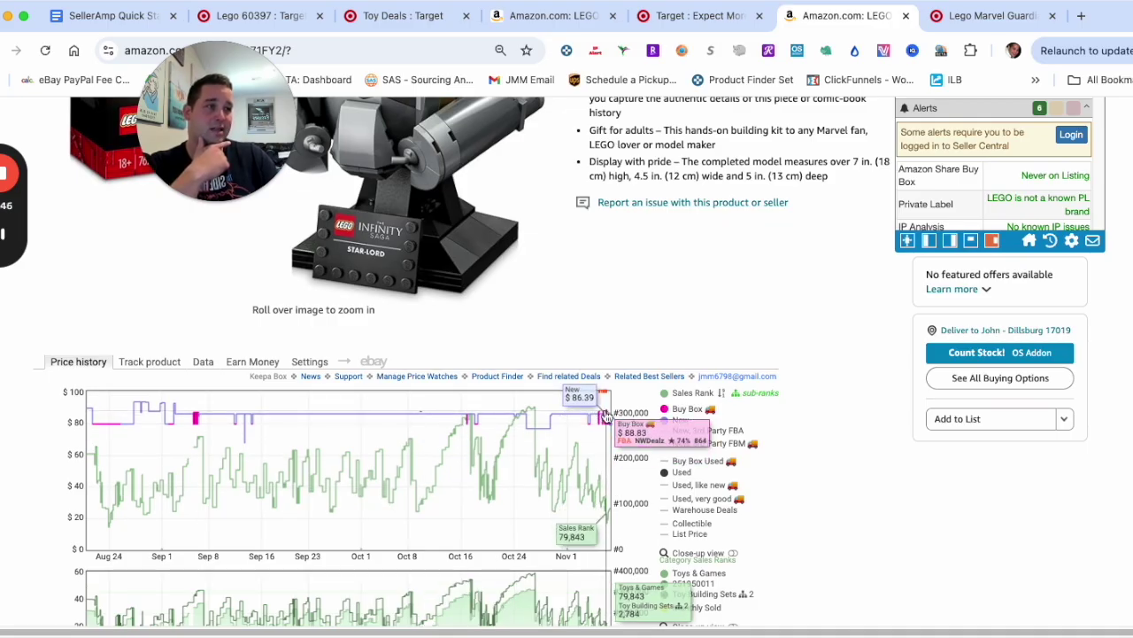
Set the helmet's sale price in SellerAmp to 89.99
scroll(797, 408, "up", 4)
left_click(1037, 438)
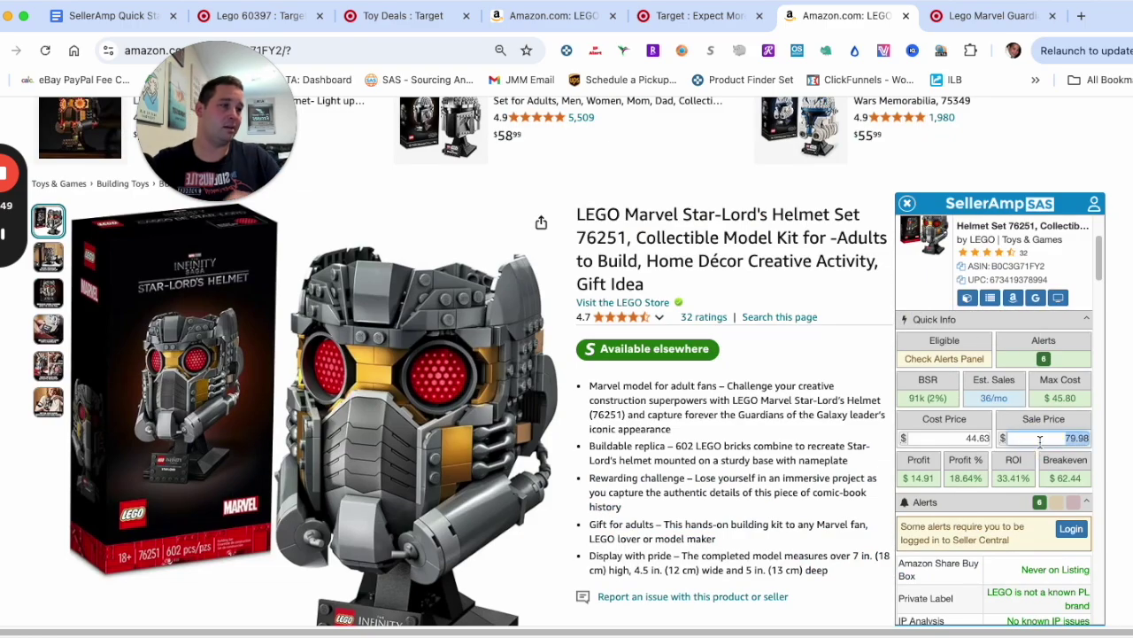
type("89.99")
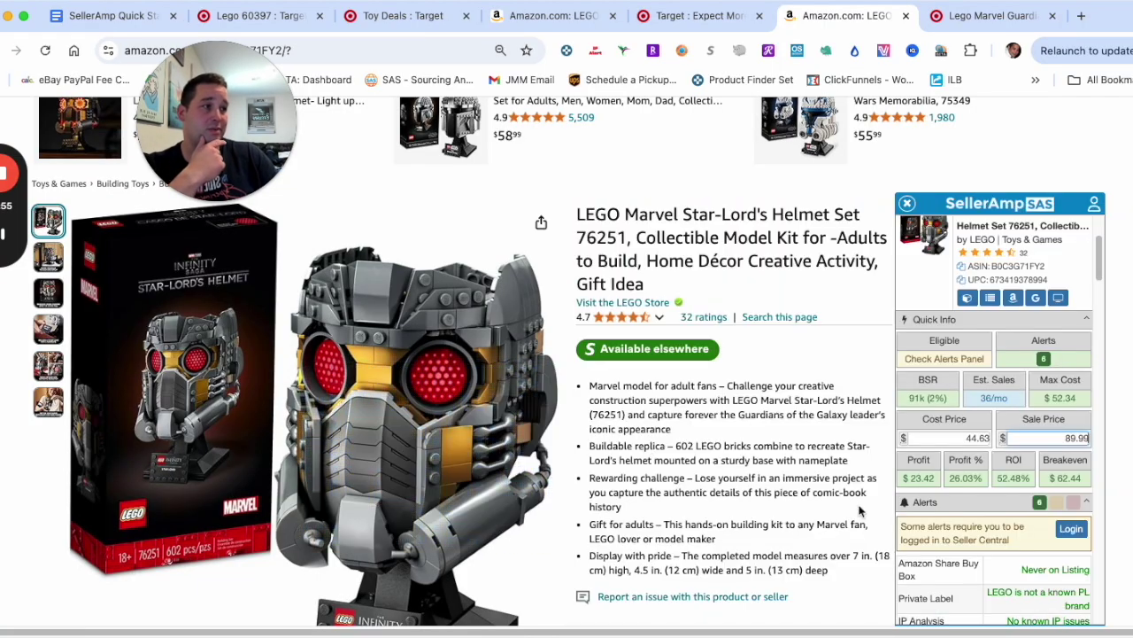
Review the helmet's profit, ROI, breakeven and alerts in SellerAmp for the 89.99 sale price
scroll(979, 434, "down", 1)
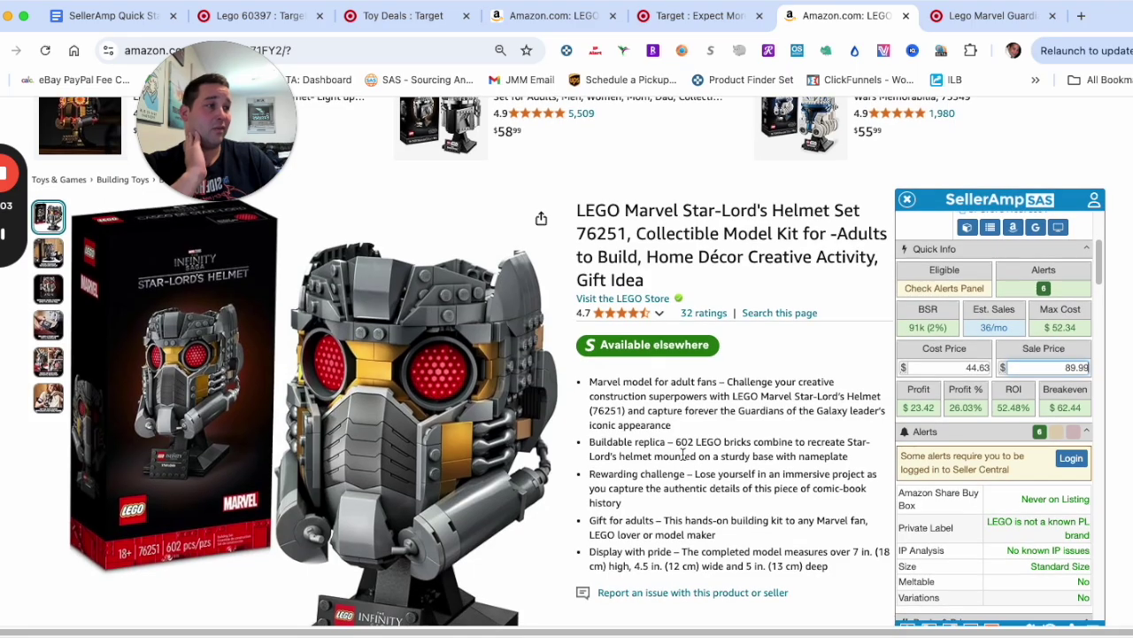
scroll(682, 454, "down", 1)
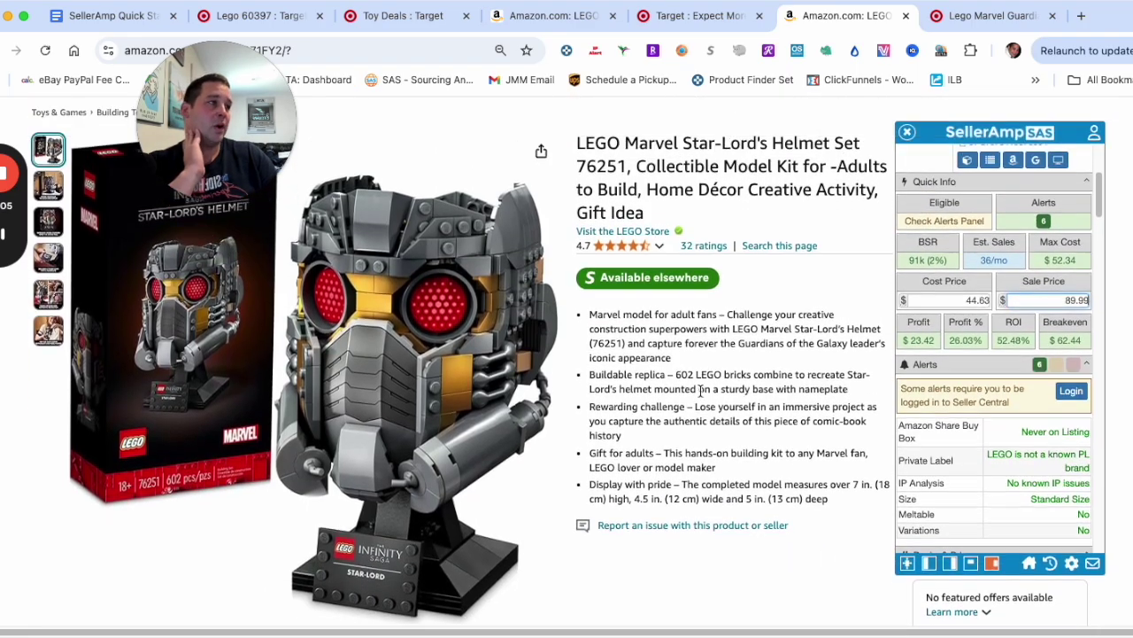
scroll(700, 390, "up", 1)
left_click(1054, 346)
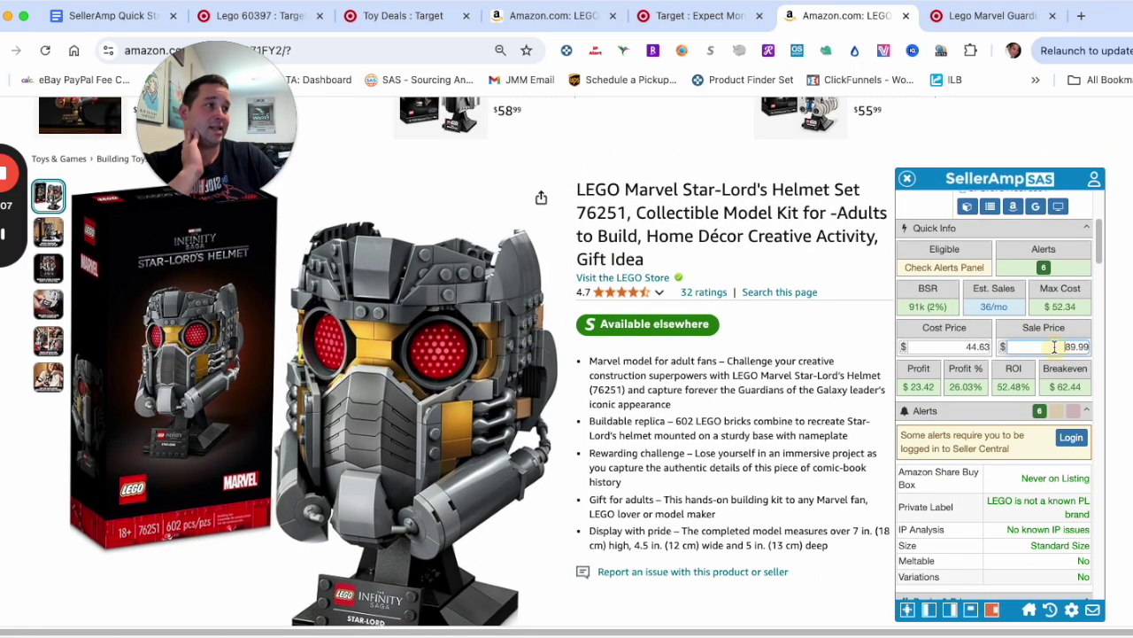
left_click_drag(1055, 346, 1082, 343)
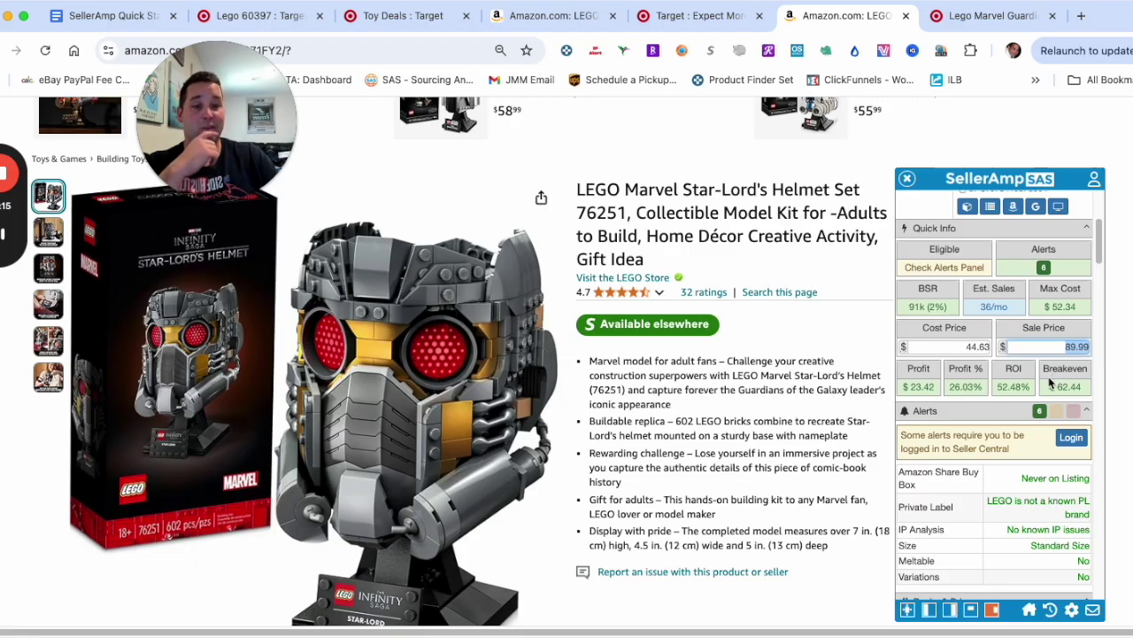
mouse_move(1043, 396)
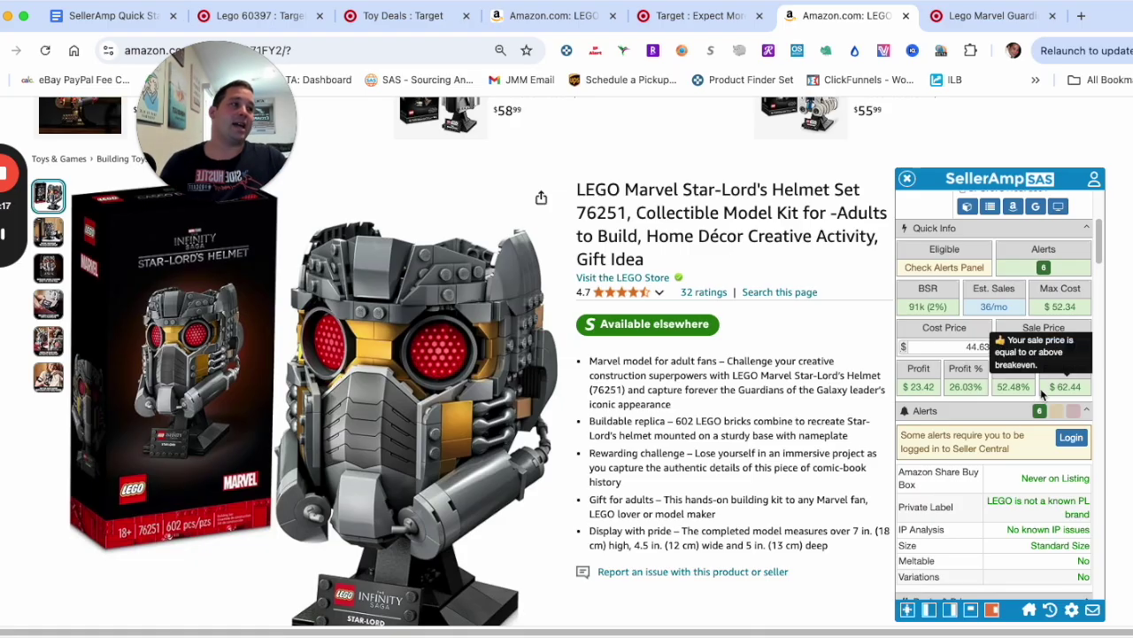
Copy the web address of the Target product page for LEGO Star-Lord's Helmet 76251
mouse_move(948, 401)
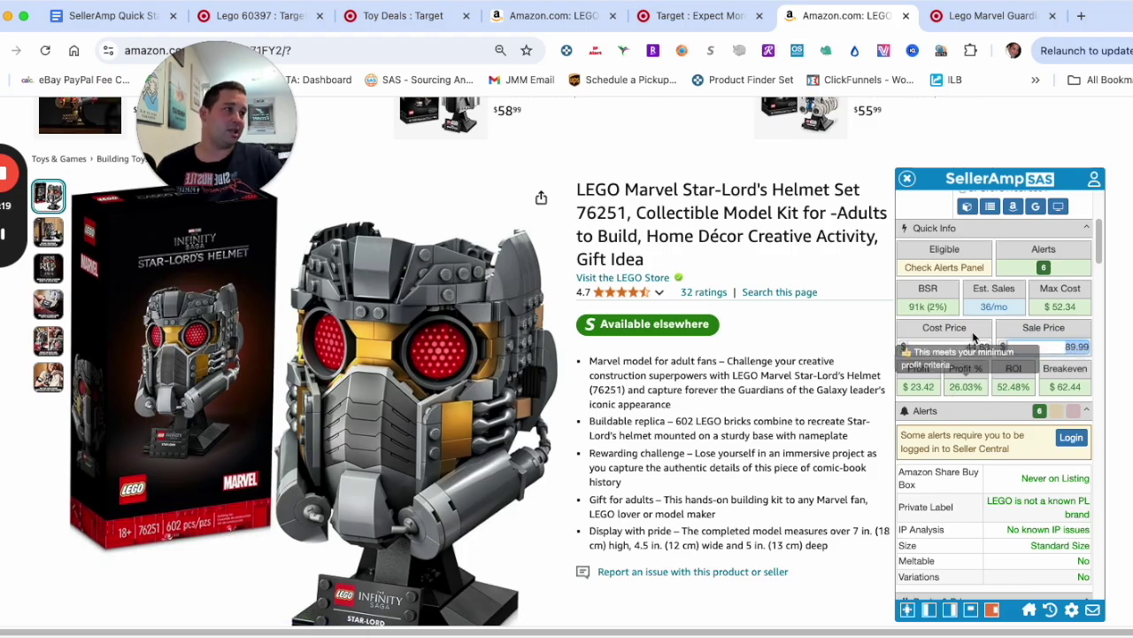
scroll(796, 339, "down", 1)
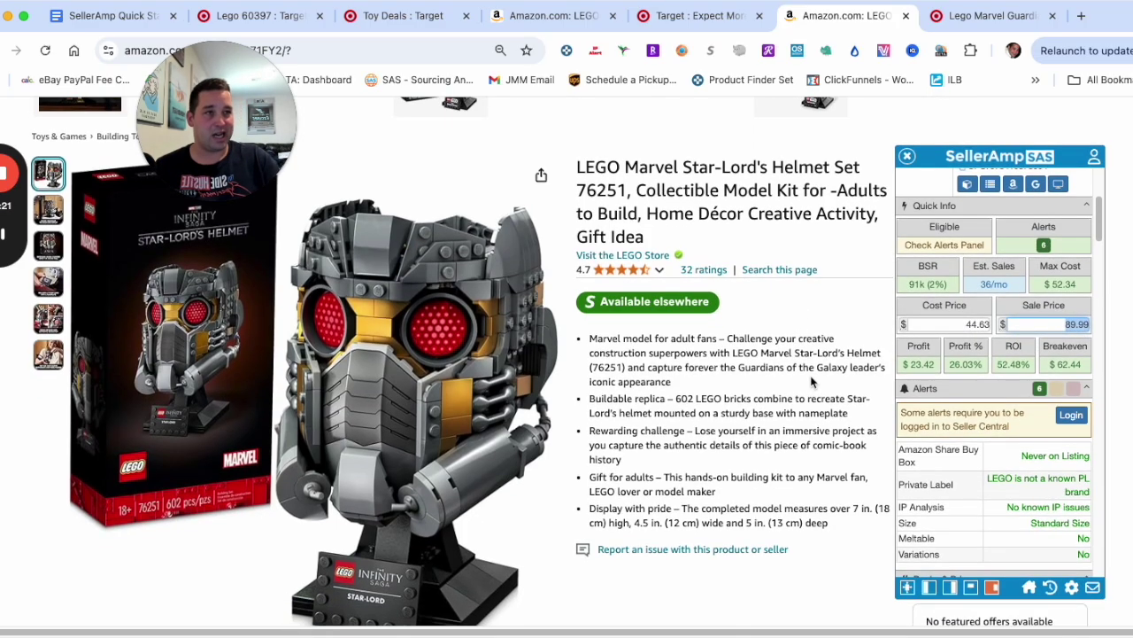
left_click(690, 18)
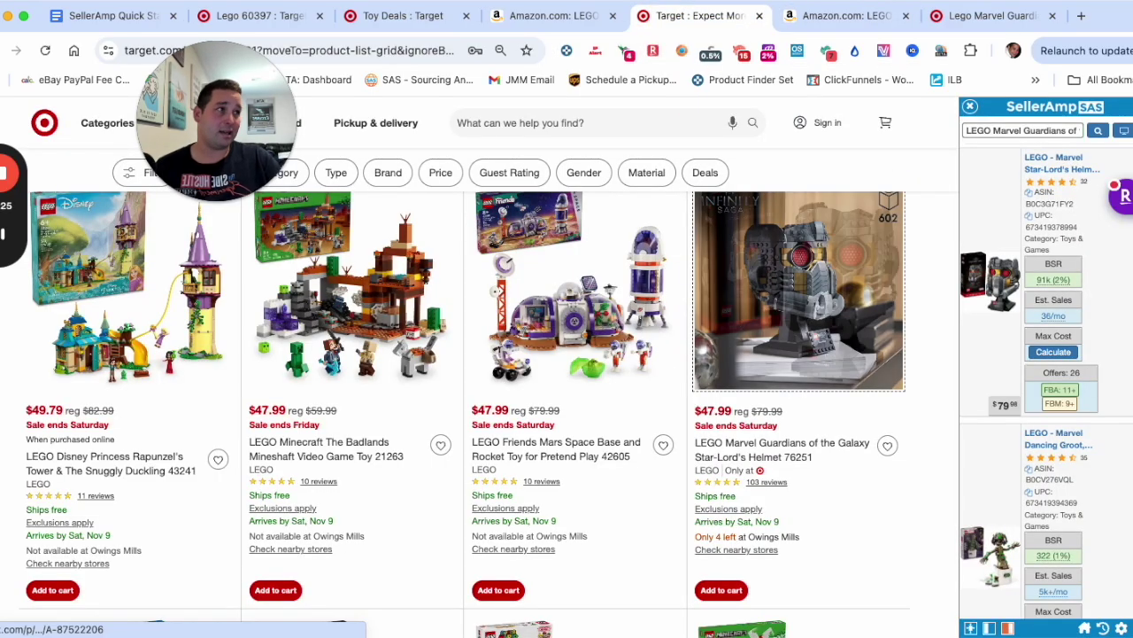
left_click(941, 18)
left_click(342, 48)
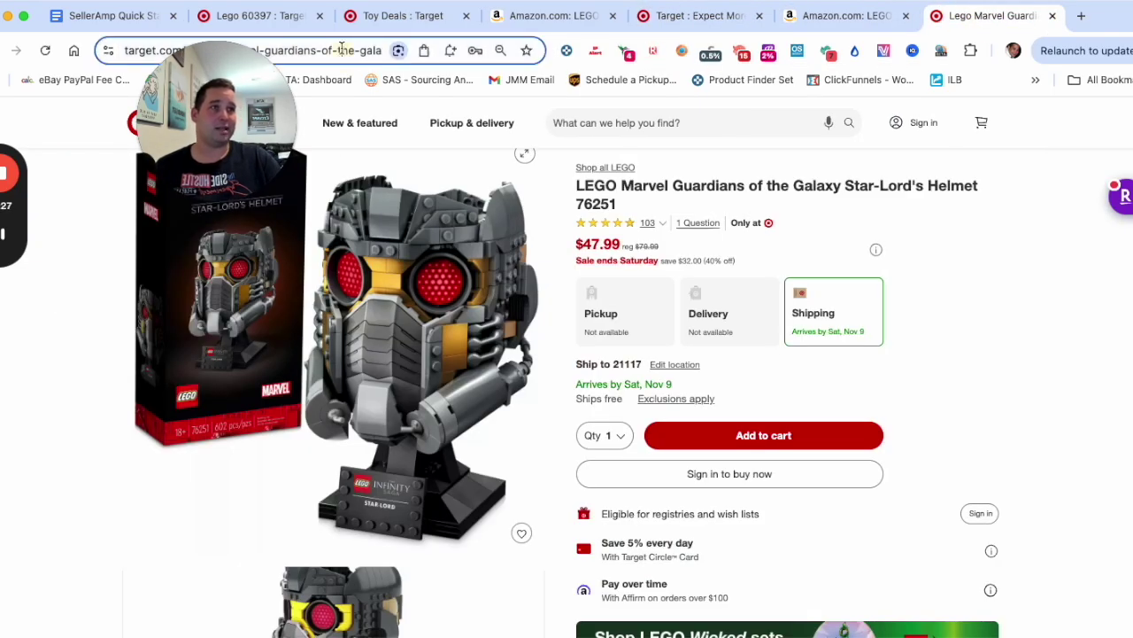
right_click(350, 45)
left_click(419, 180)
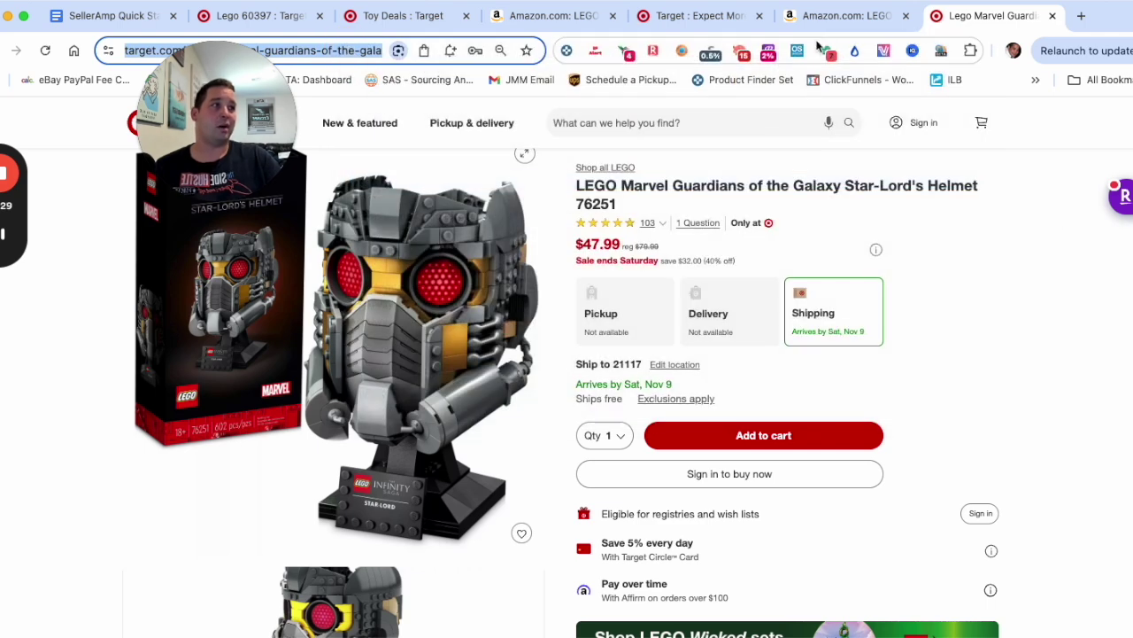
Return to the helmet's Amazon listing and test a sale price of 79.99 in SellerAmp
left_click(846, 15)
left_click(1062, 324)
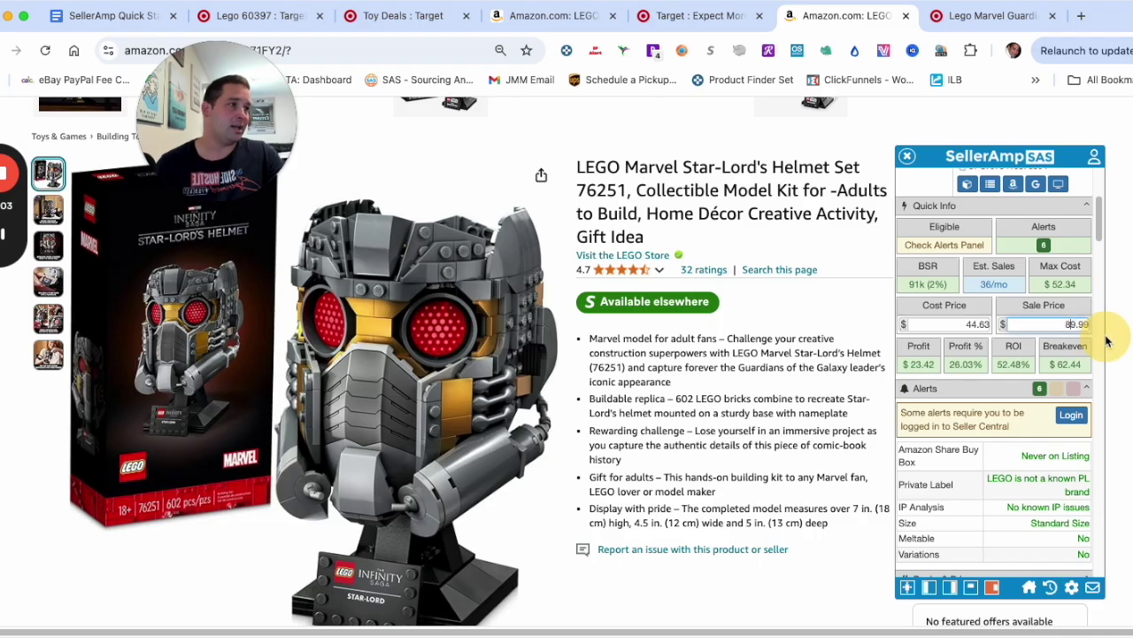
type("79.99")
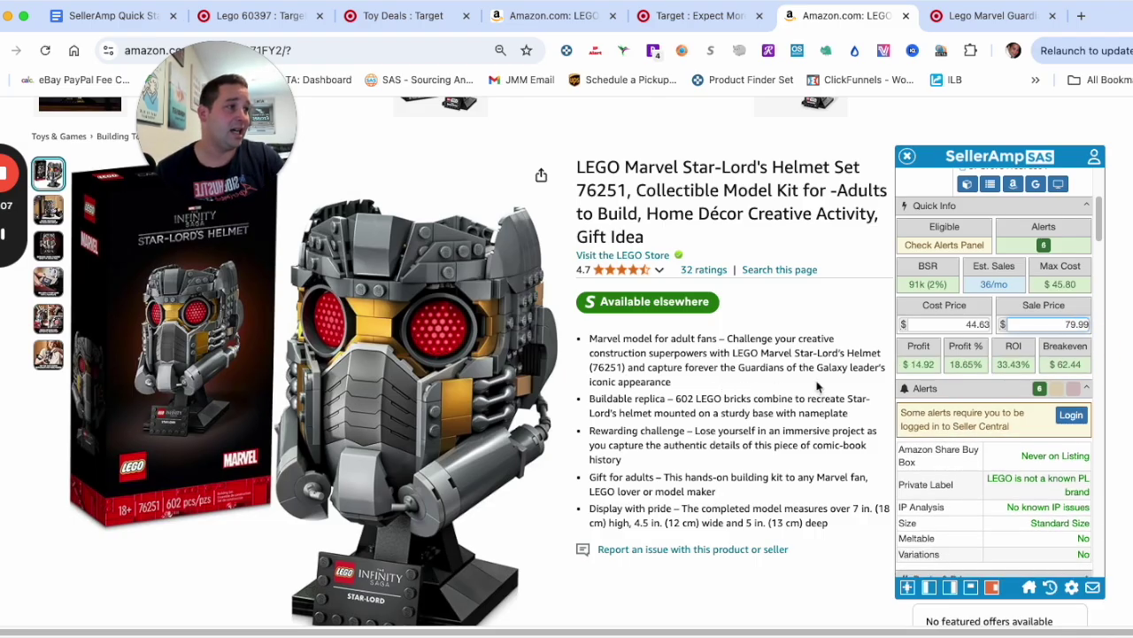
Set the helmet's Keepa charts to the full 561-day range and examine the price, sales rank and offer history
scroll(778, 386, "down", 3)
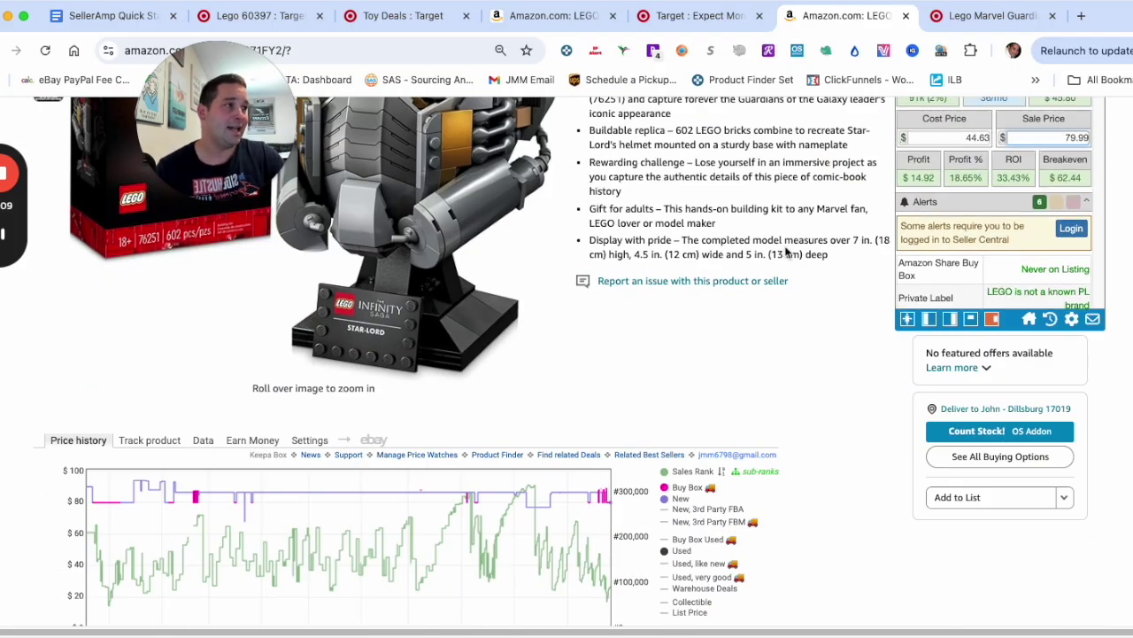
scroll(620, 337, "down", 2)
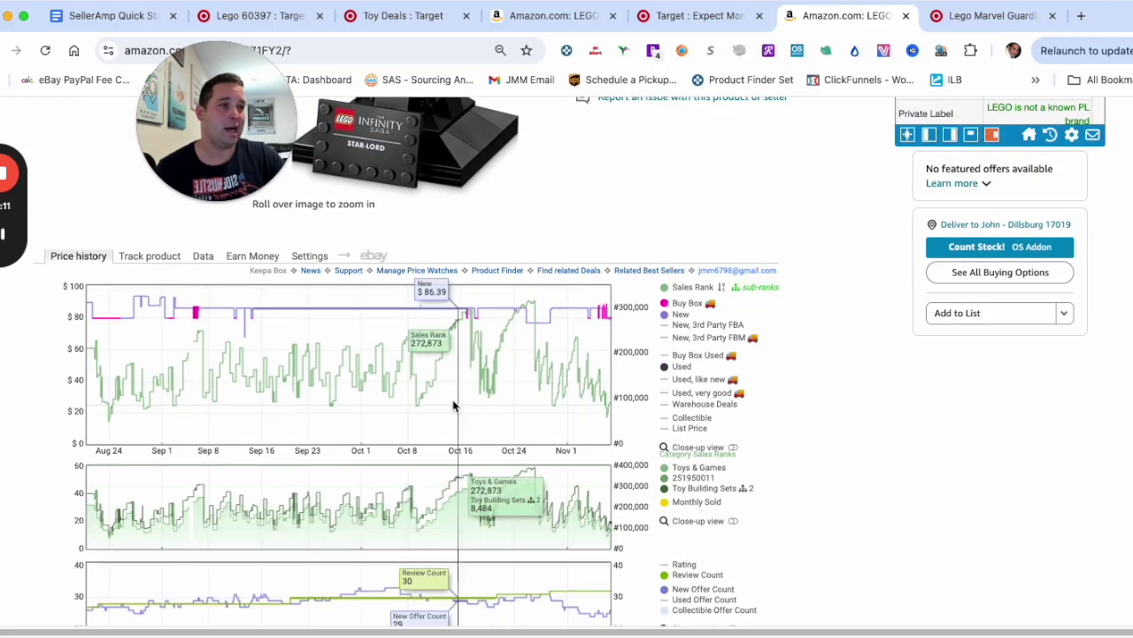
scroll(718, 577, "down", 1)
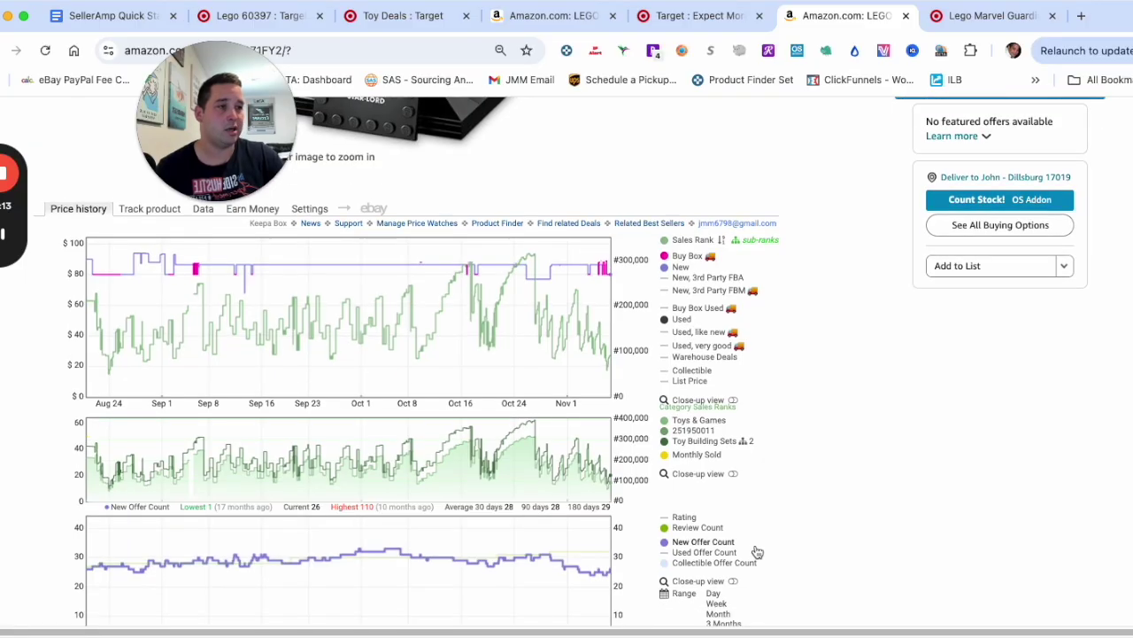
scroll(757, 552, "down", 1)
left_click(741, 611)
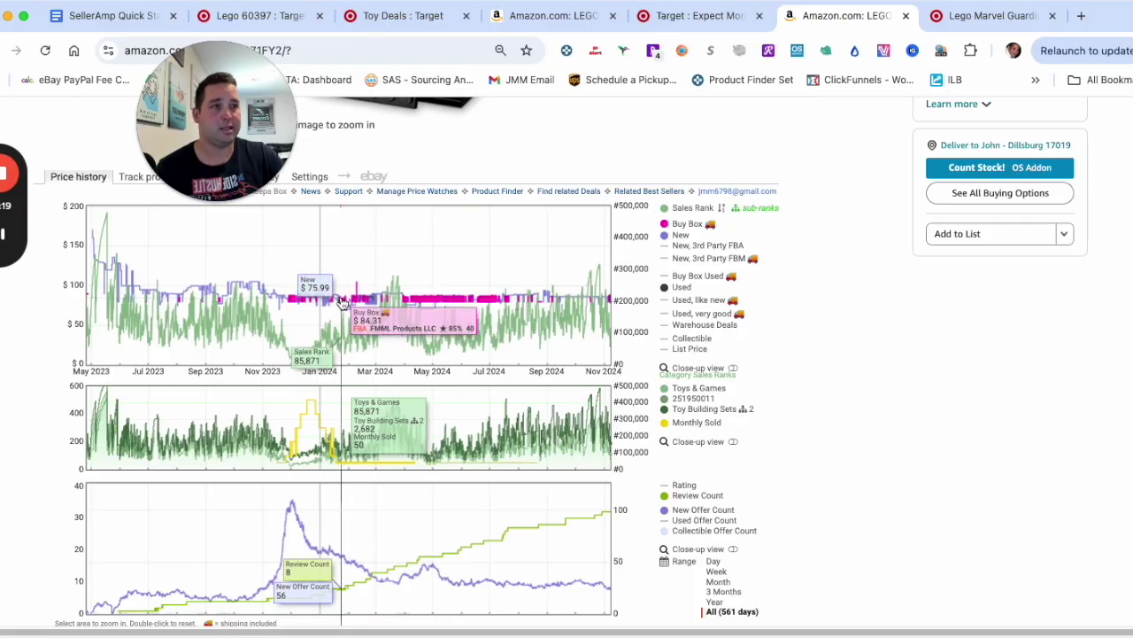
scroll(569, 266, "up", 5)
scroll(932, 365, "down", 5)
Test a sale price of 69.99 for the helmet in SellerAmp
left_click(1054, 283)
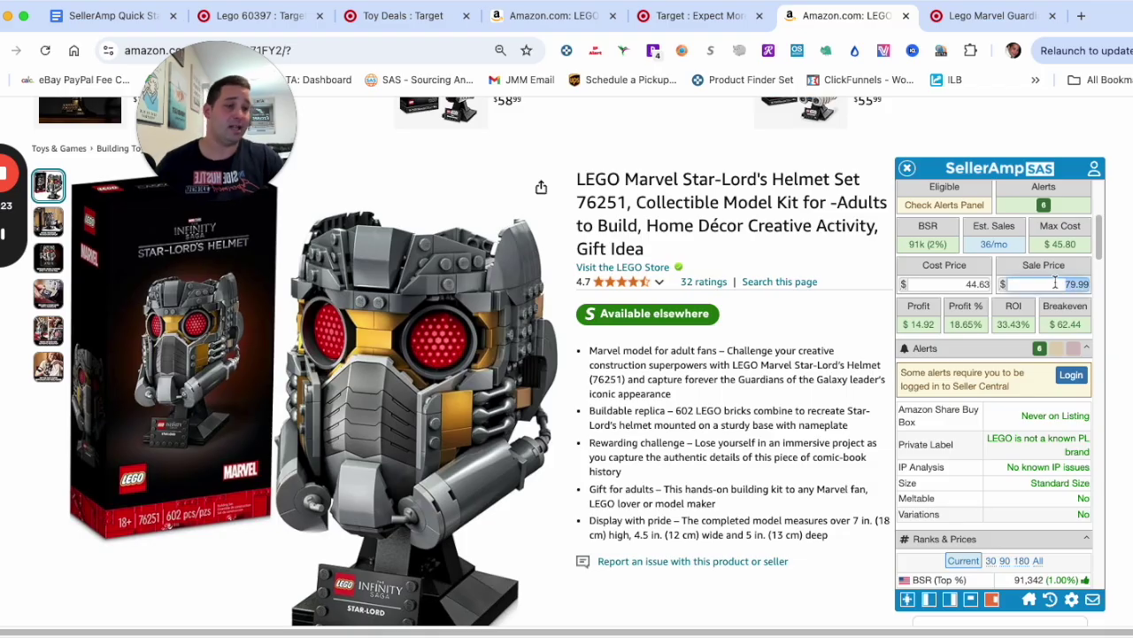
type("69.99")
left_click(954, 326)
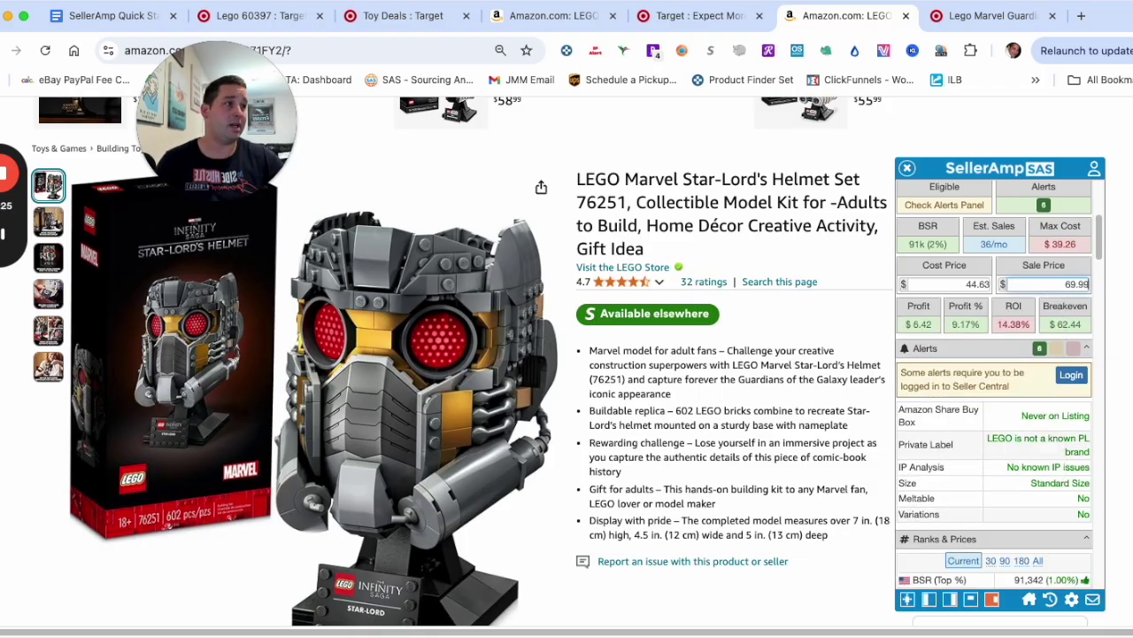
Set the helmet's sale price back to 89.99 in SellerAmp
left_click(1054, 284)
key("BackSpace")
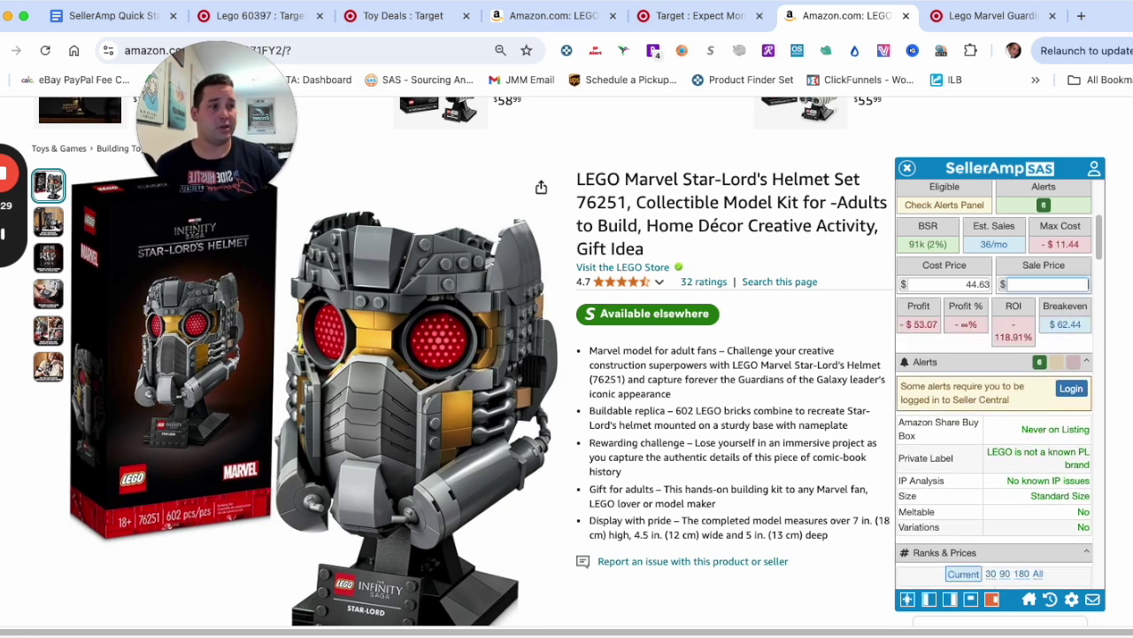
type("89.99")
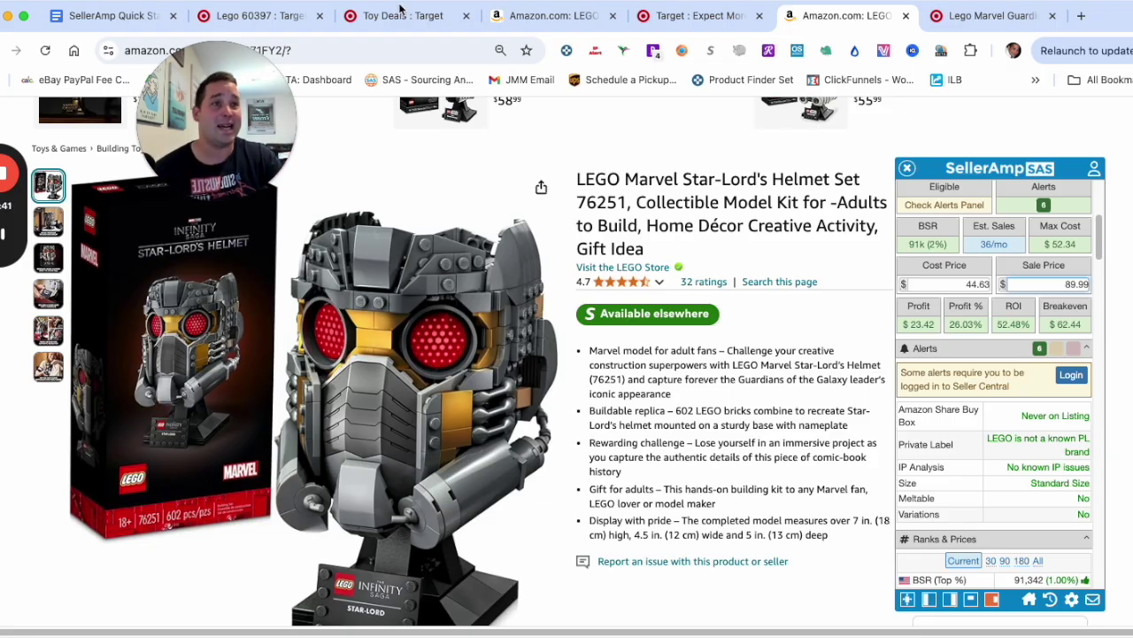
Open the up to 50% off select toys offer from Target's Toy Deals page and browse its product listings
mouse_move(428, 388)
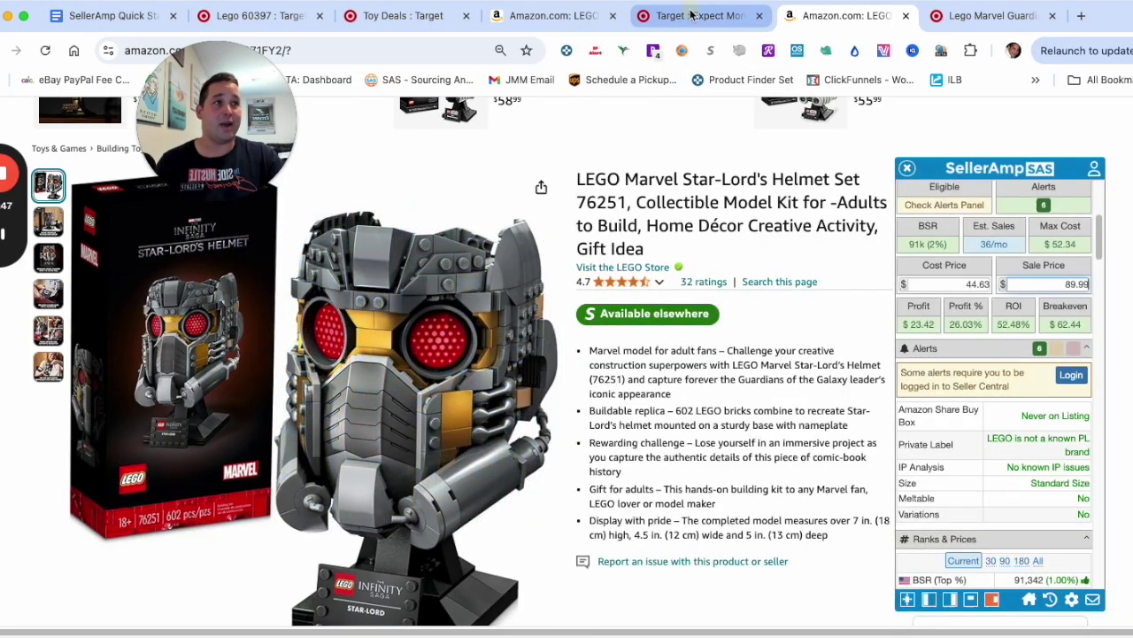
left_click(692, 15)
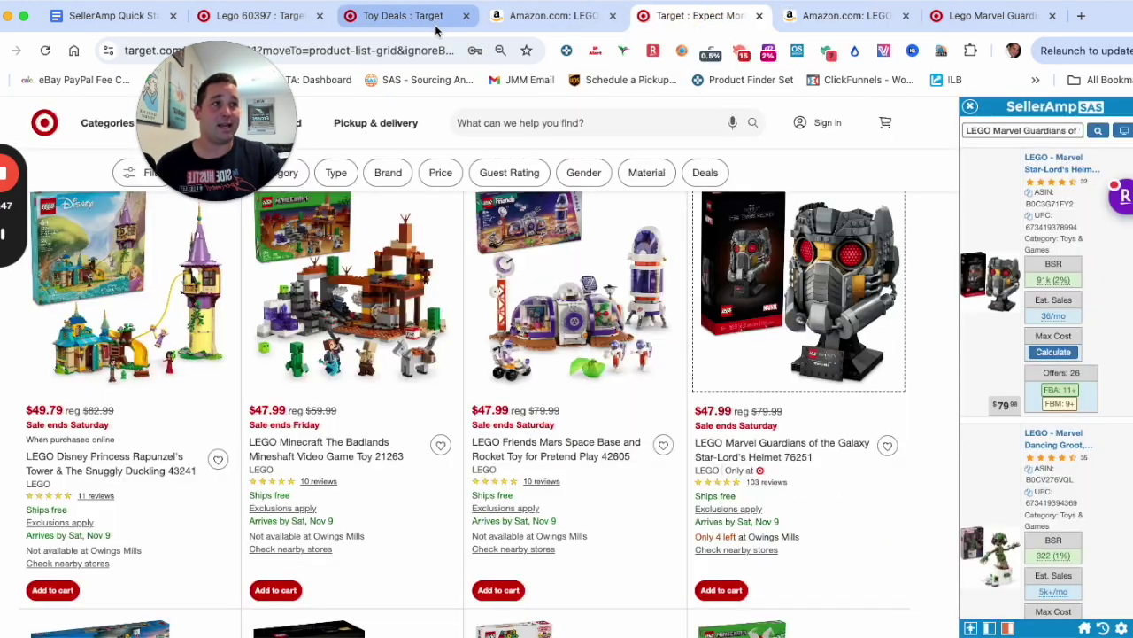
left_click(403, 15)
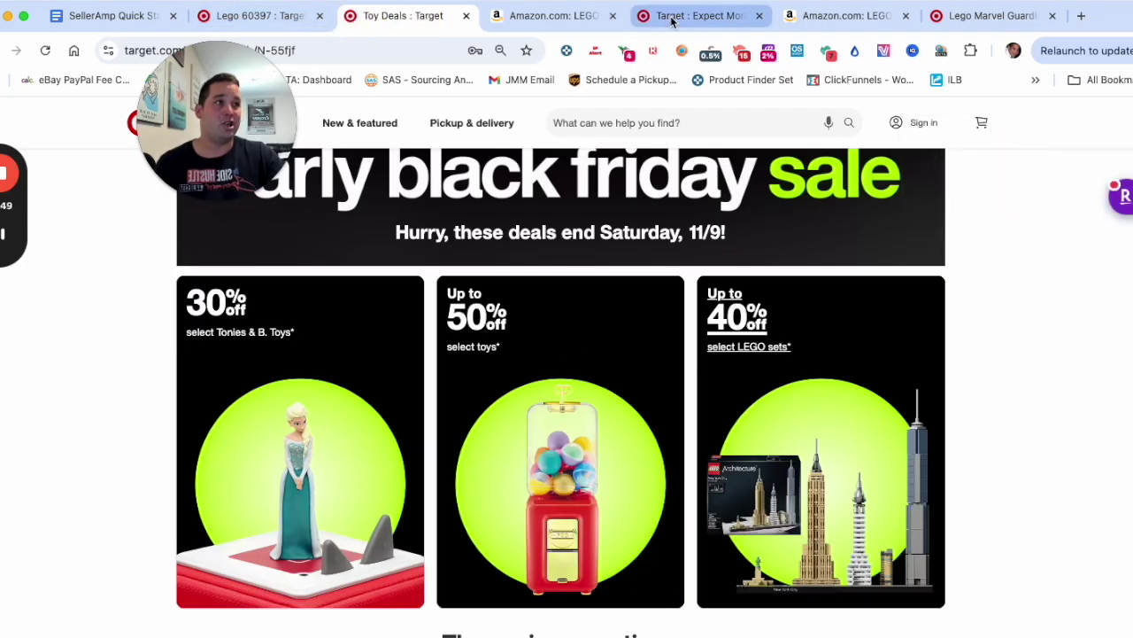
left_click(592, 383)
scroll(717, 409, "down", 3)
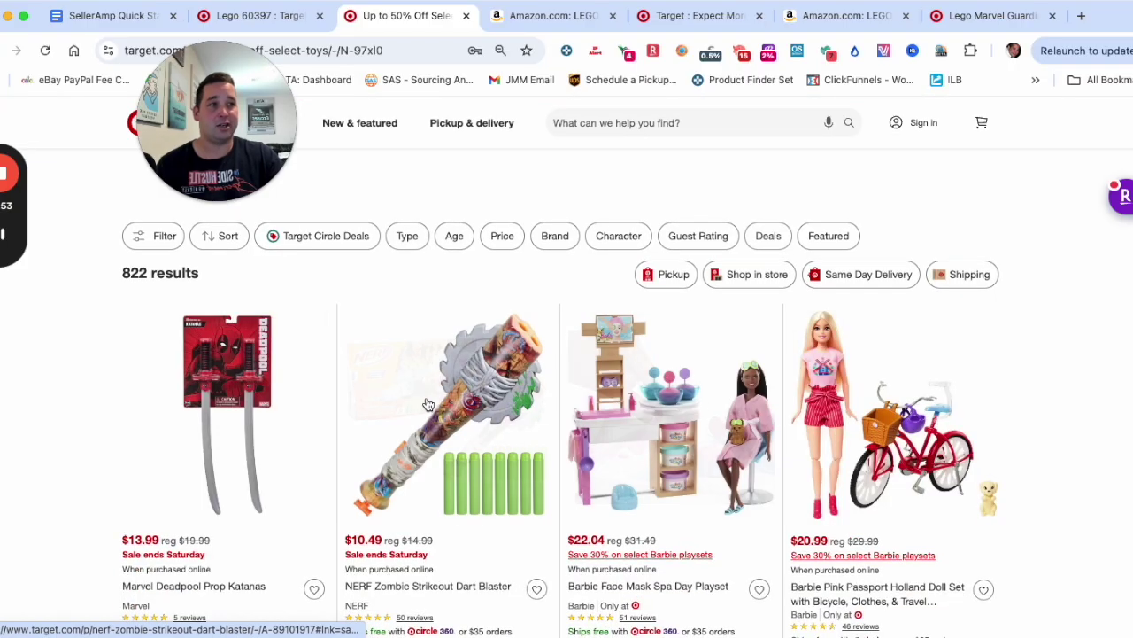
scroll(510, 413, "down", 1)
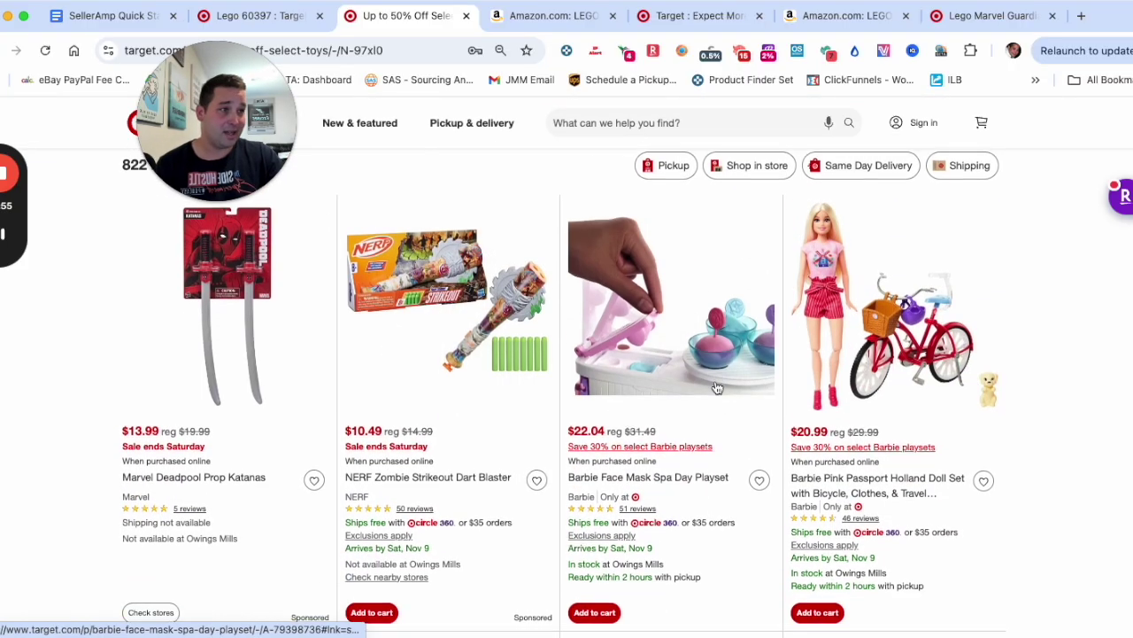
scroll(408, 410, "down", 5)
scroll(424, 410, "down", 8)
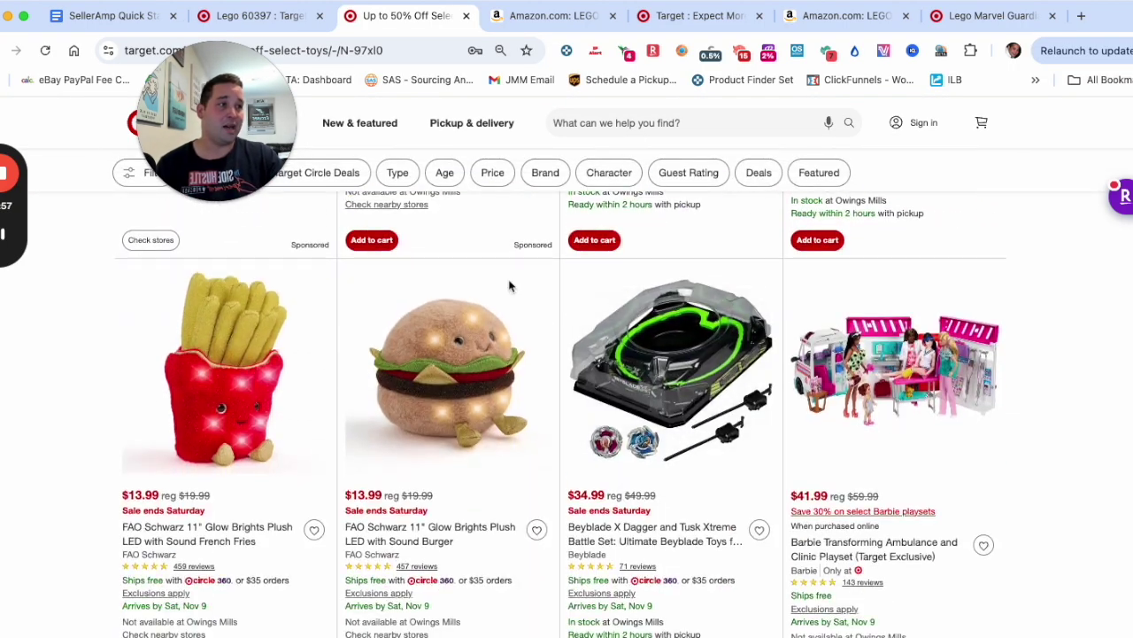
scroll(565, 413, "down", 3)
scroll(580, 403, "up", 10)
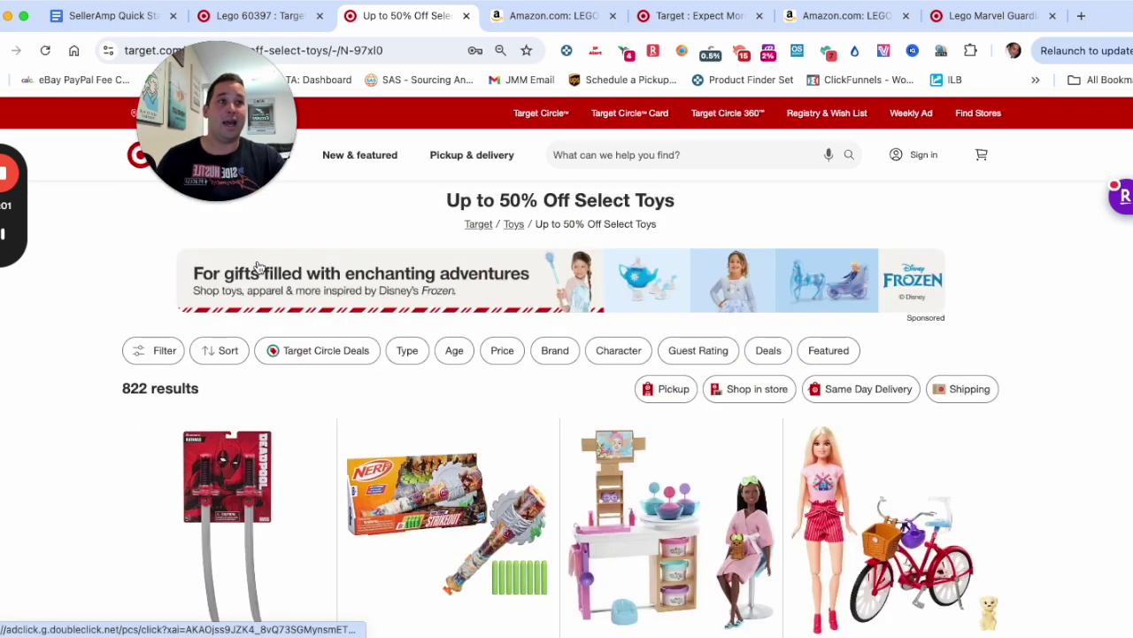